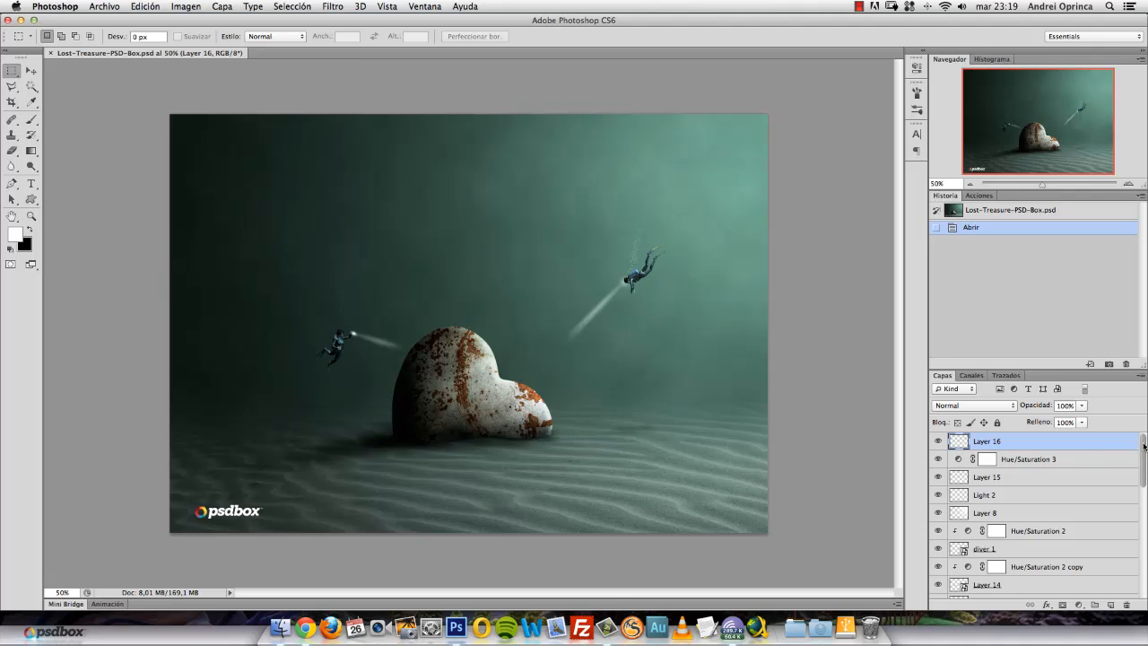
Step: Look through the layers of the finished Lost-Treasure-PSD-Box.psd composition and close the file
{"action": "left_click_drag", "start_coordinate": [1144, 445], "coordinate": [1143, 549]}
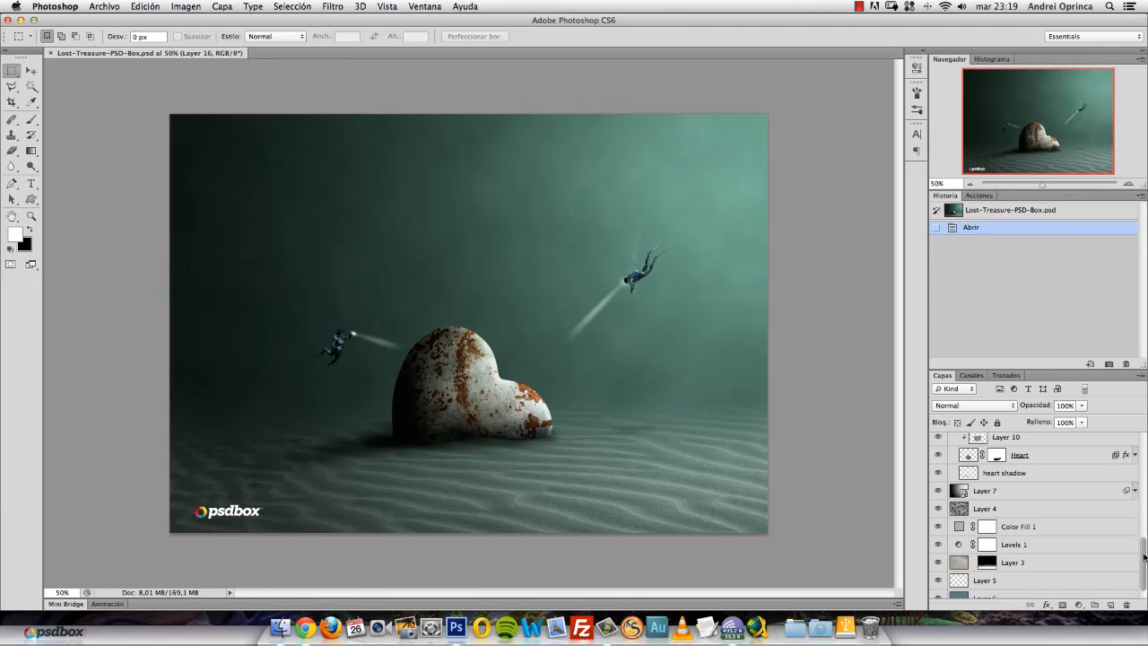
{"action": "left_click_drag", "start_coordinate": [1145, 557], "coordinate": [1142, 534]}
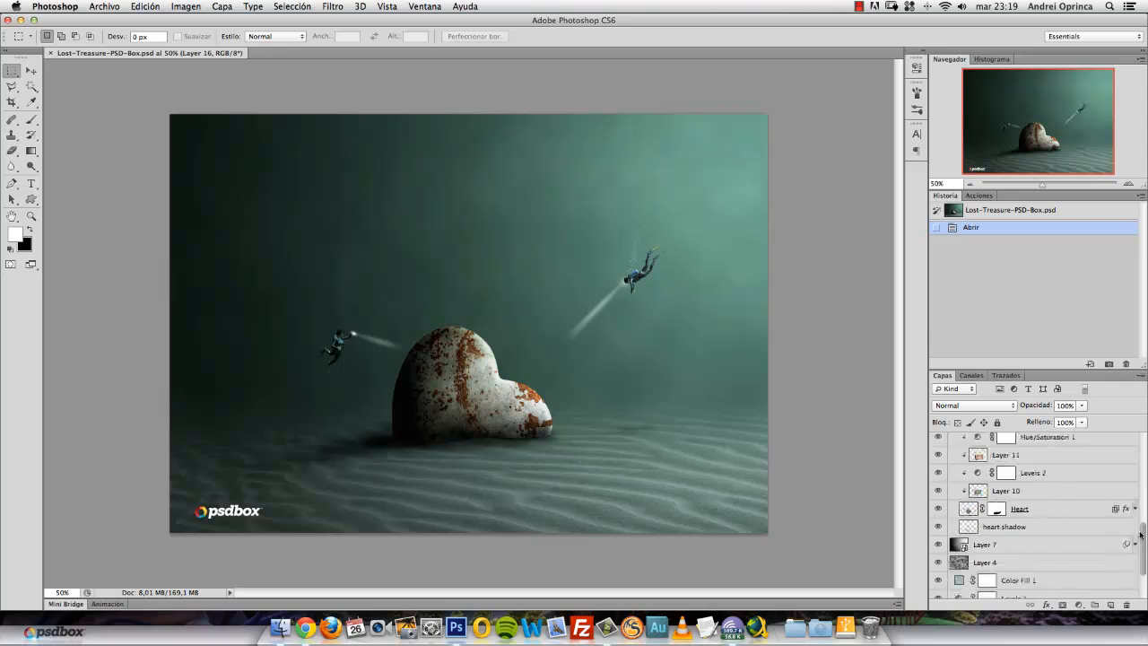
{"action": "scroll", "coordinate": [1142, 534], "scroll_direction": "up", "scroll_amount": 2}
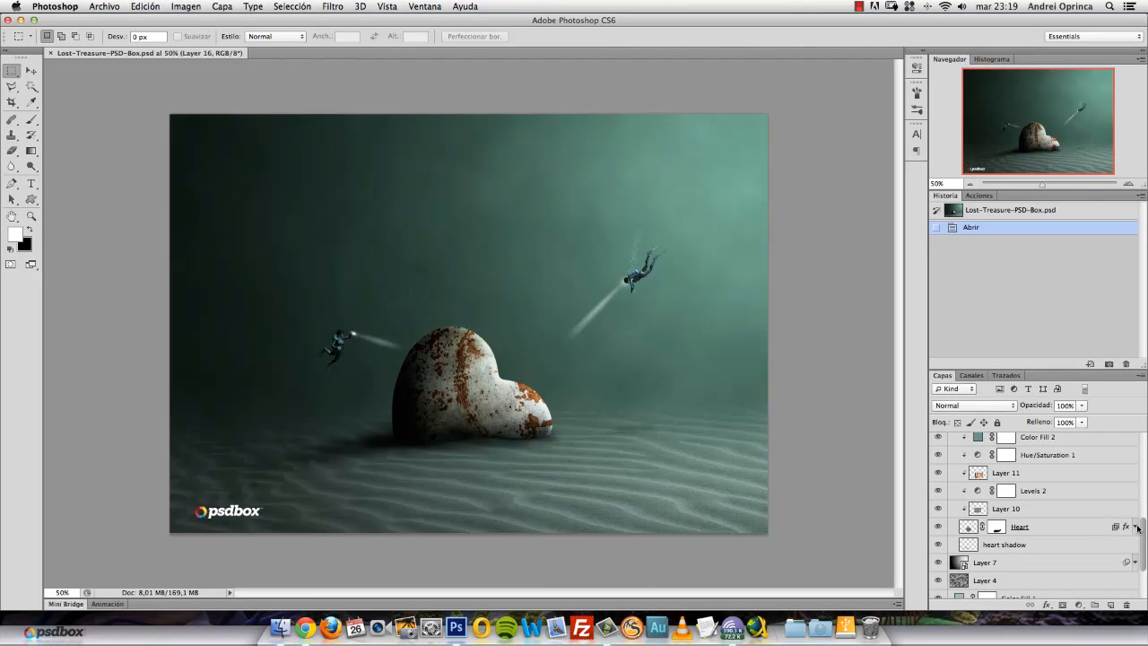
{"action": "scroll", "coordinate": [1142, 536], "scroll_direction": "down", "scroll_amount": 2}
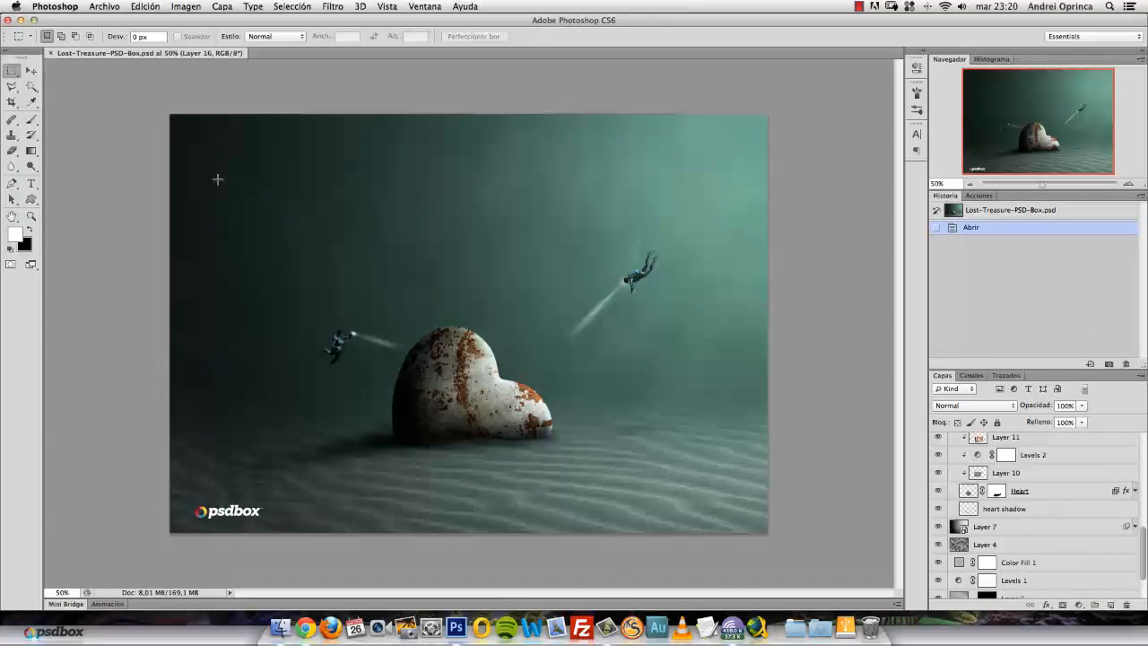
{"action": "left_click", "coordinate": [51, 53]}
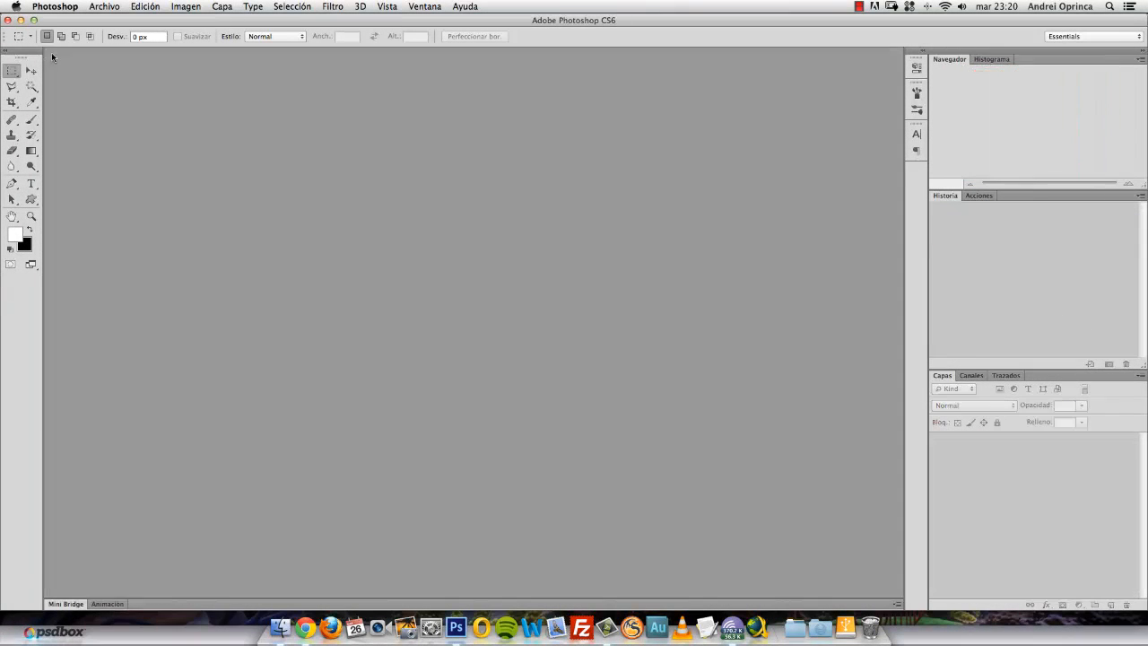
Step: Open the endless_sand_hills_by_night_fate_stock image from the Stock images folder
{"action": "left_click", "coordinate": [103, 8]}
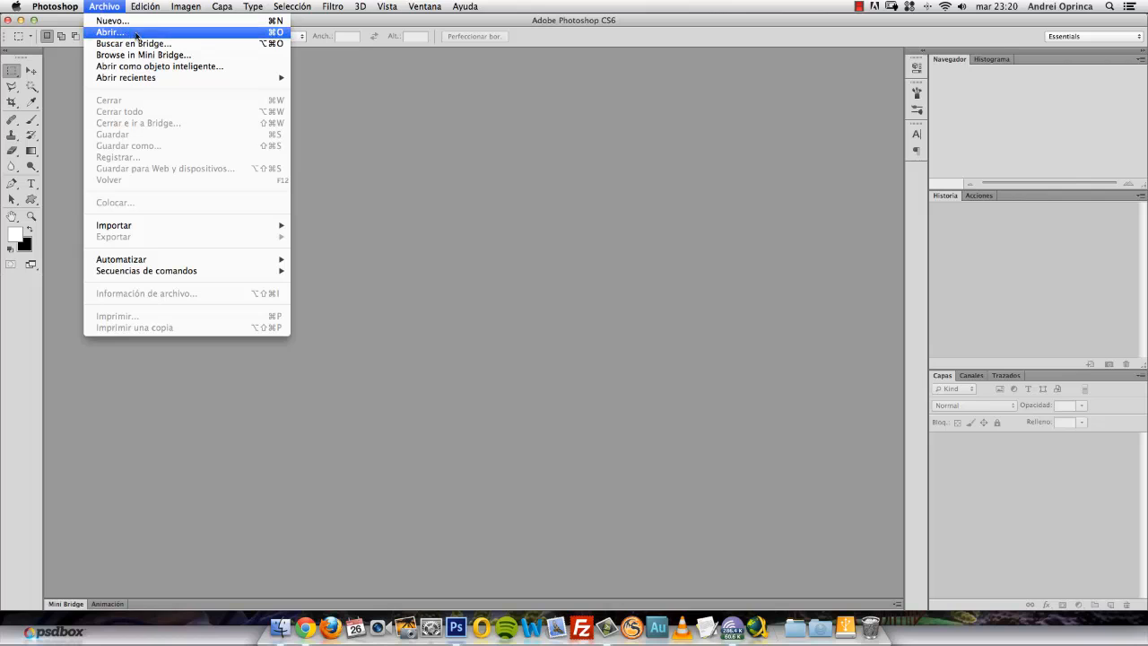
{"action": "left_click", "coordinate": [131, 36]}
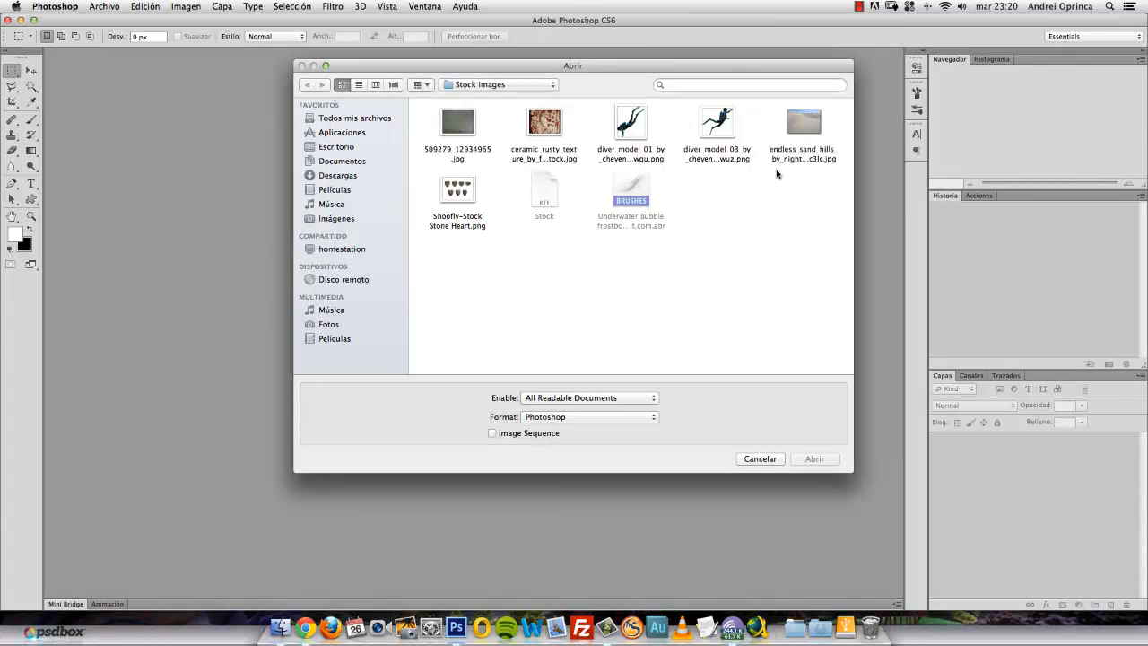
{"action": "left_click", "coordinate": [808, 147]}
{"action": "left_click", "coordinate": [795, 458]}
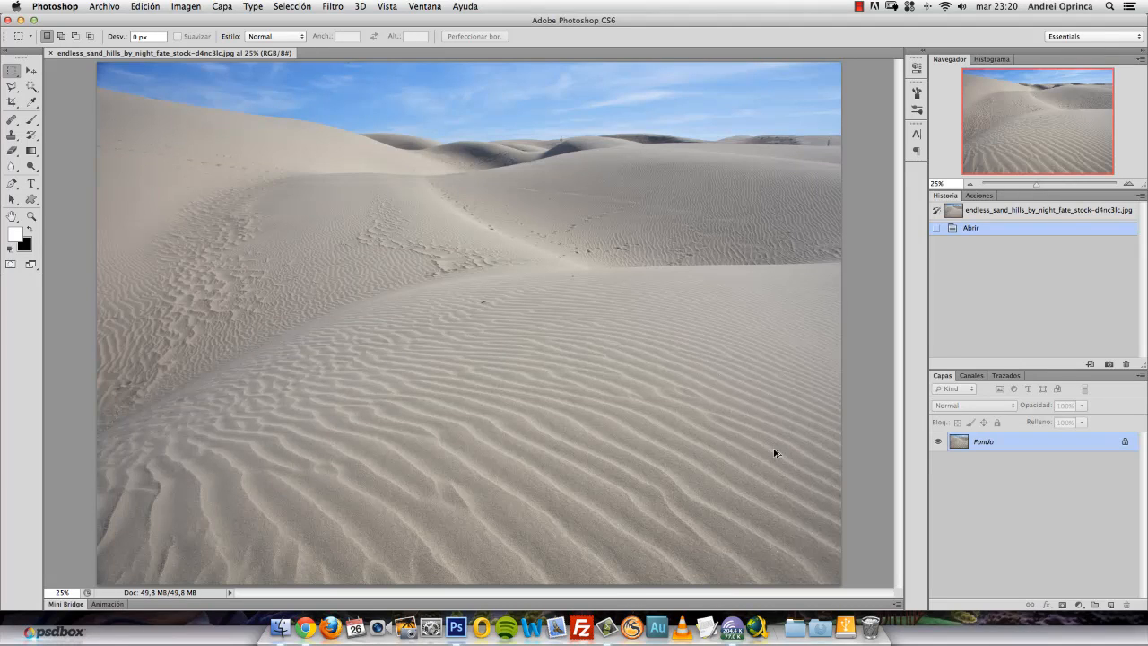
Step: Resize the sand image to a width of 2000 pixels with constrained proportions
{"action": "key", "text": "super+alt+i"}
{"action": "type", "text": "2"}
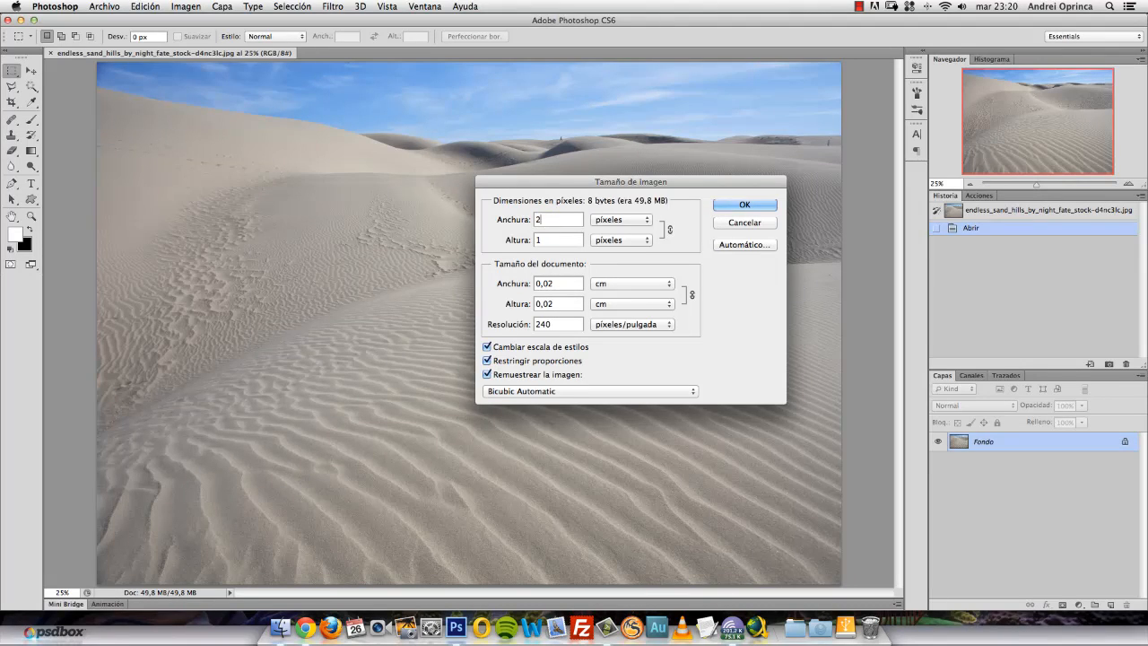
{"action": "type", "text": "000"}
{"action": "key", "text": "Return"}
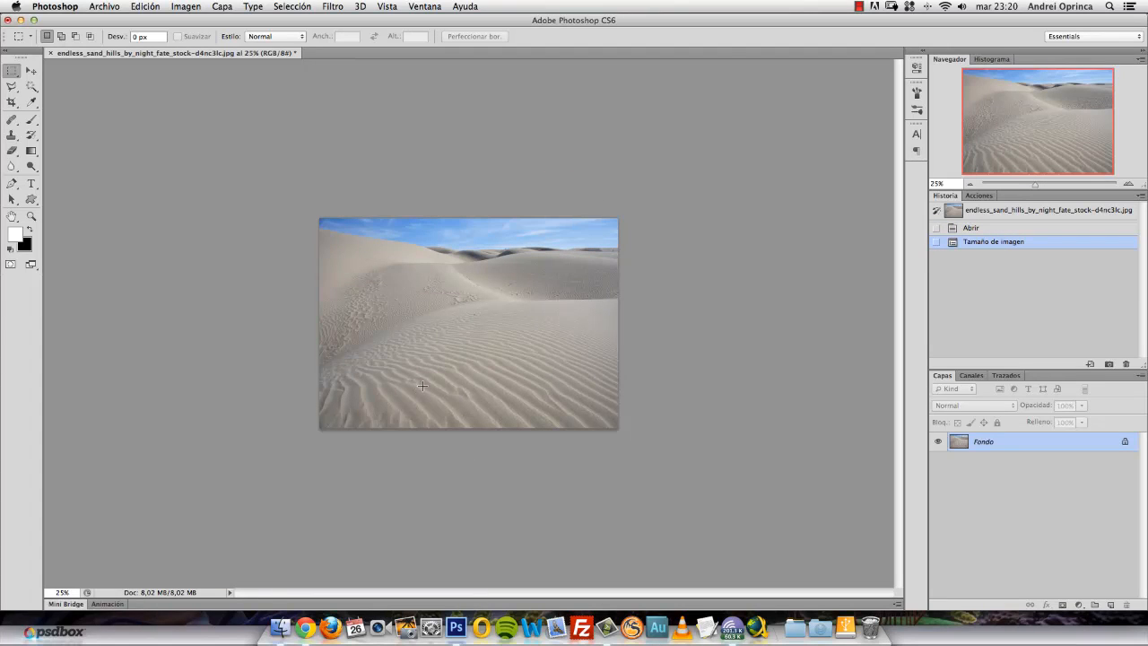
Step: Convert the background into a regular layer and name it arena
{"action": "double_click", "coordinate": [1043, 452]}
{"action": "type", "text": "arena"}
{"action": "key", "text": "Return"}
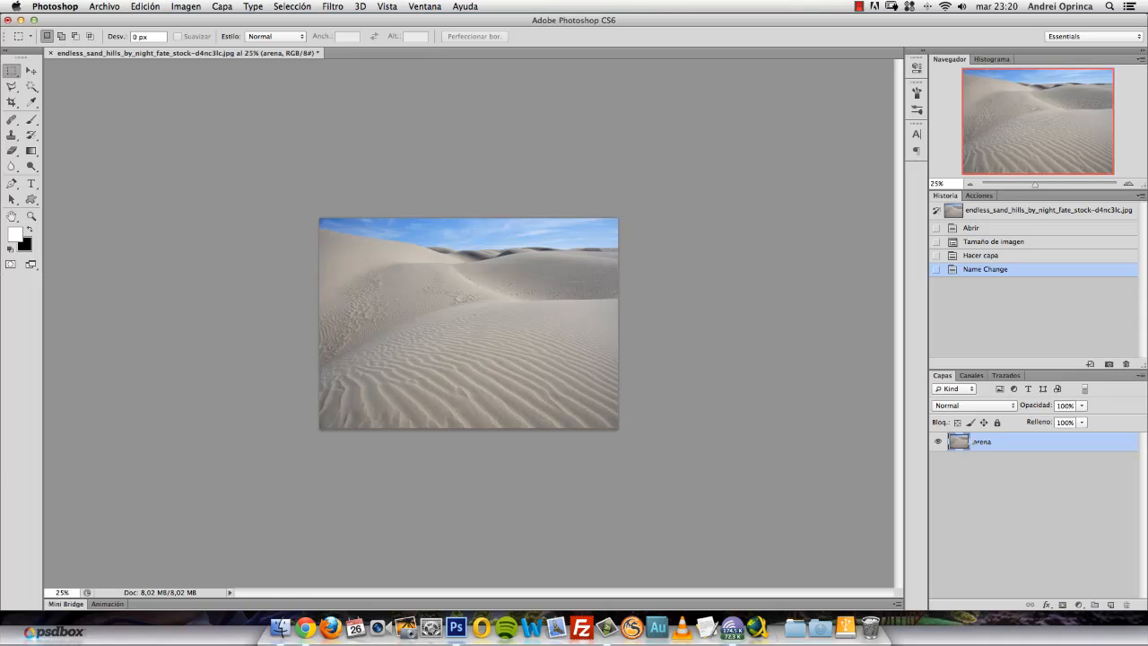
{"action": "right_click", "coordinate": [486, 368]}
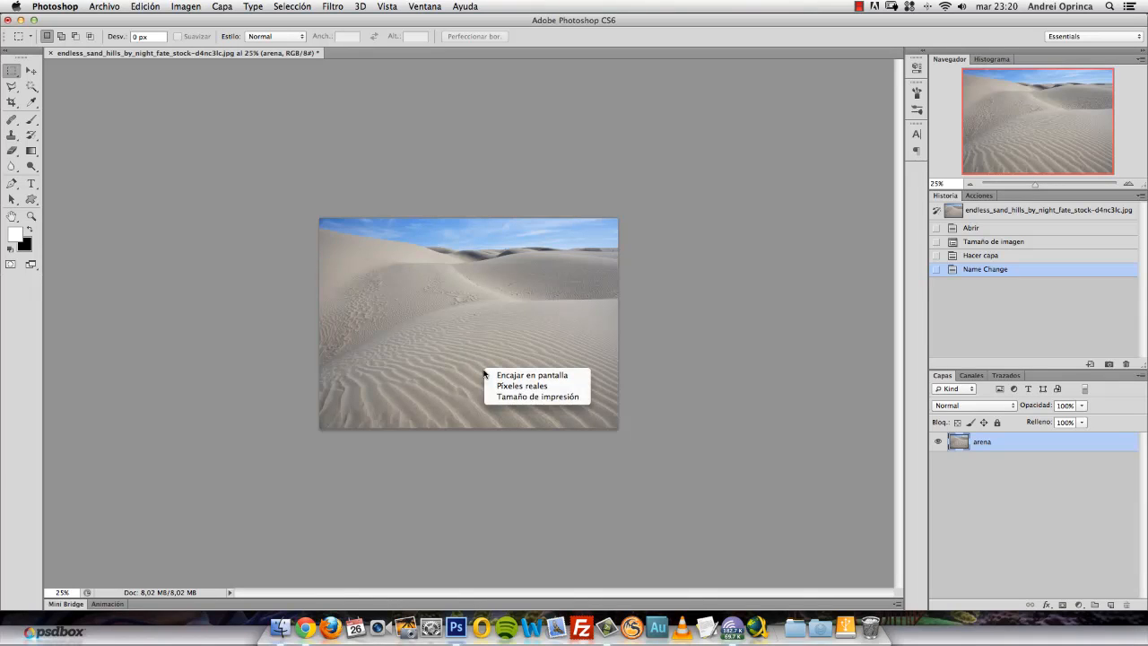
{"action": "left_click", "coordinate": [508, 337]}
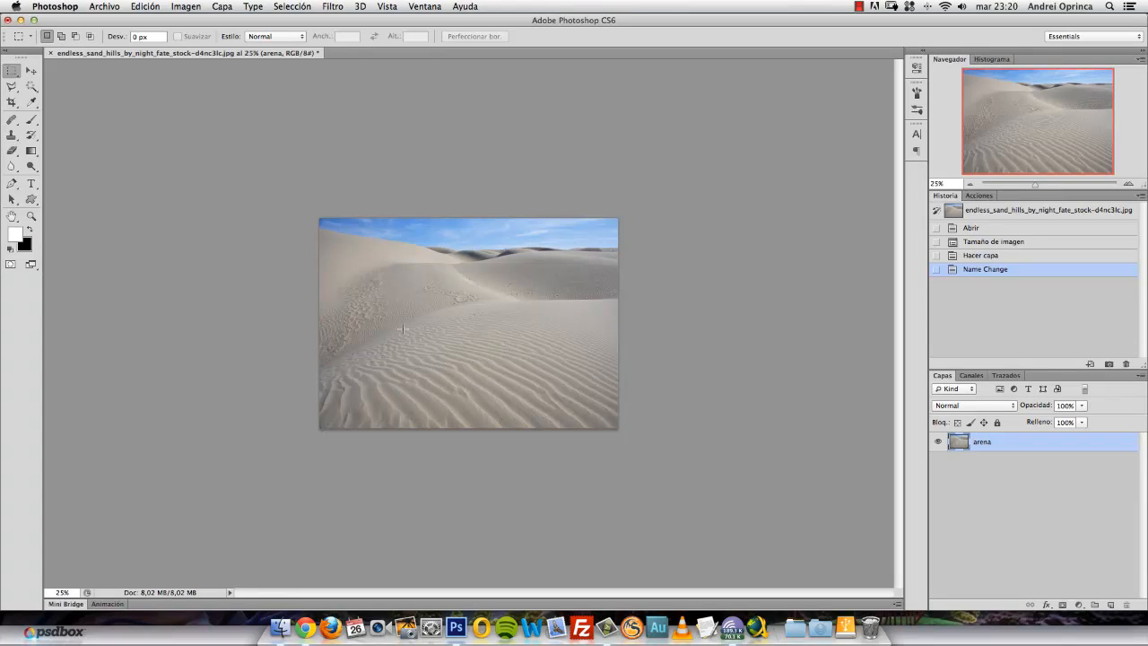
Step: Create an empty layer beneath the arena layer and name it agua
{"action": "key", "text": "super+alt+shift+n"}
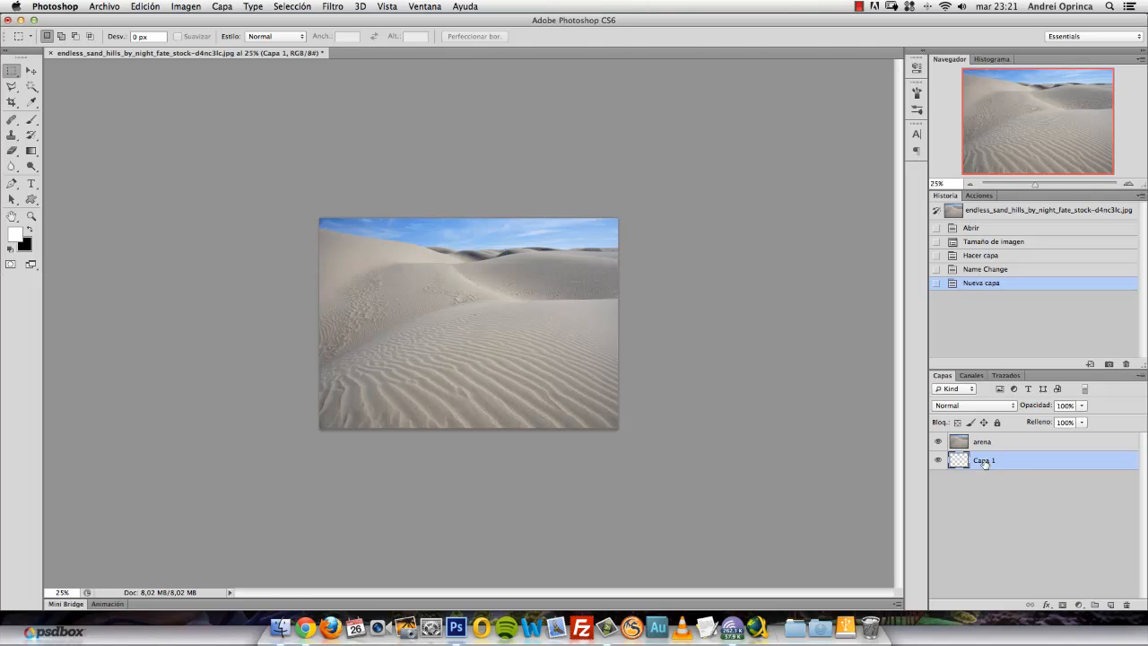
{"action": "double_click", "coordinate": [985, 461]}
{"action": "type", "text": "agua"}
{"action": "key", "text": "Return"}
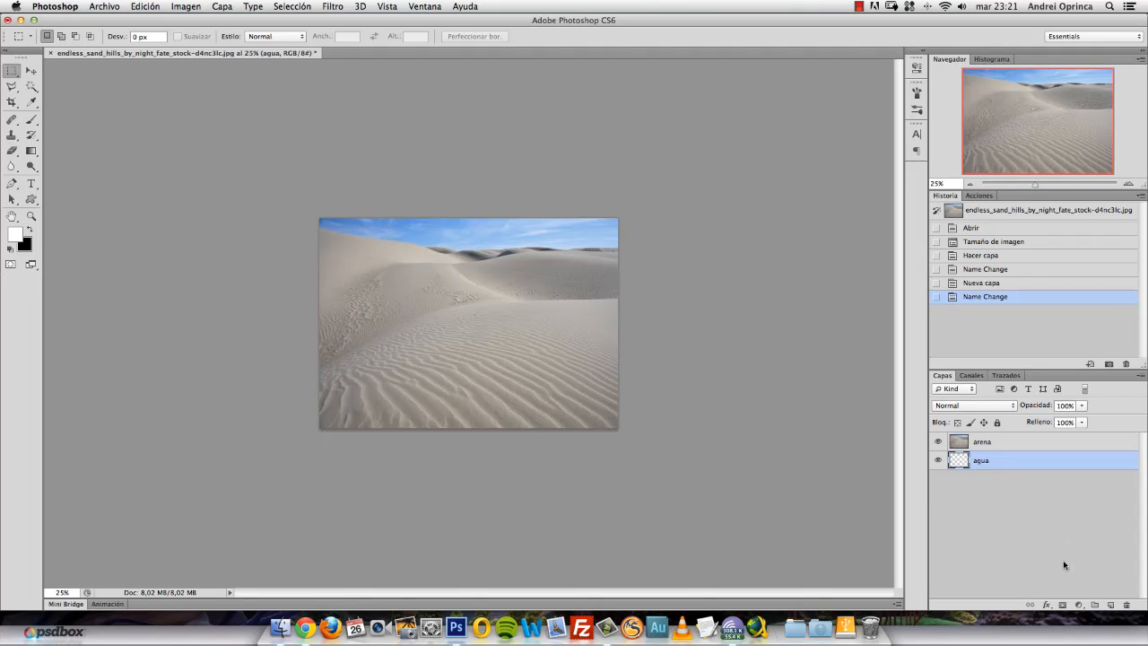
Step: Turn the agua layer into a solid color fill with the color #657b7b
{"action": "left_click", "coordinate": [1079, 605]}
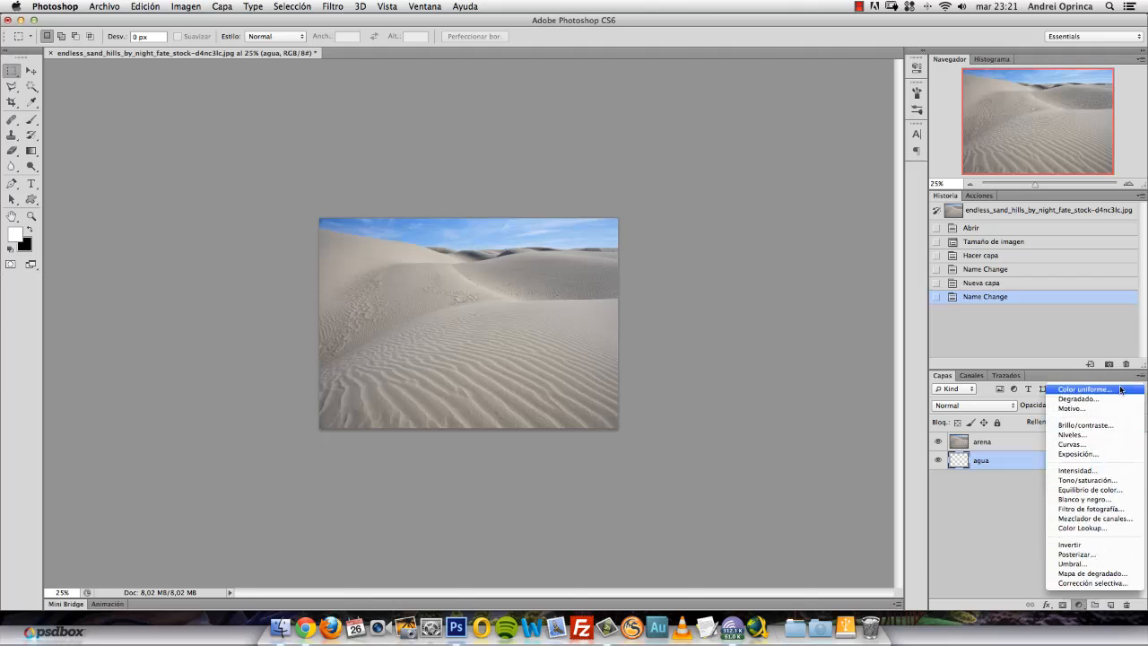
{"action": "left_click", "coordinate": [1103, 391]}
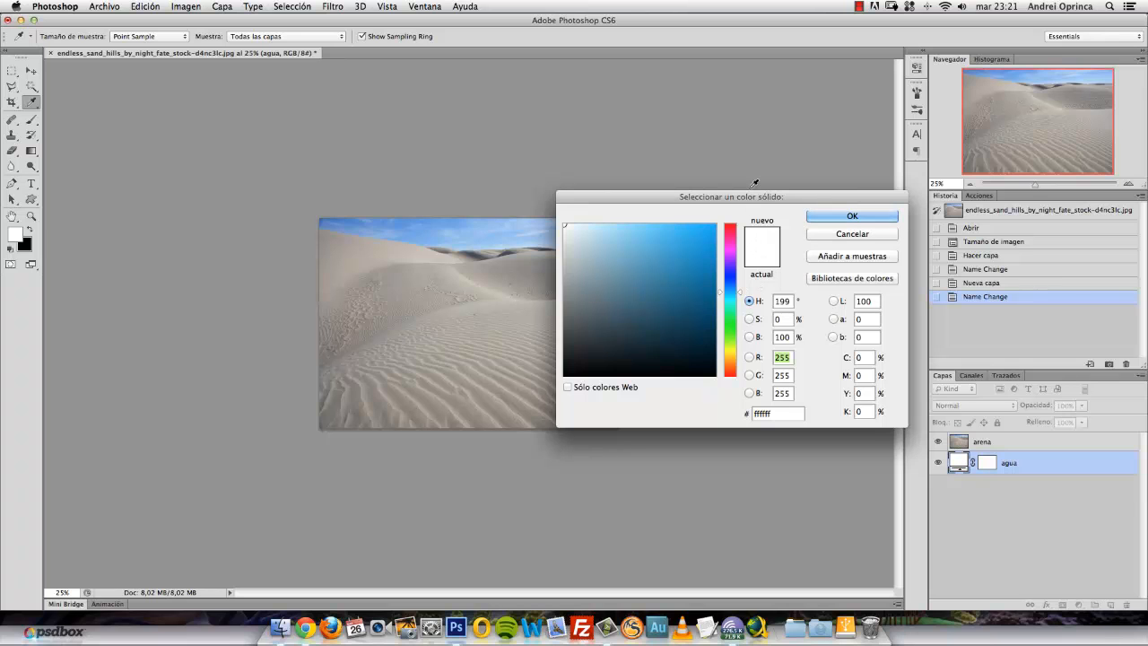
{"action": "left_click_drag", "start_coordinate": [756, 197], "coordinate": [764, 194]}
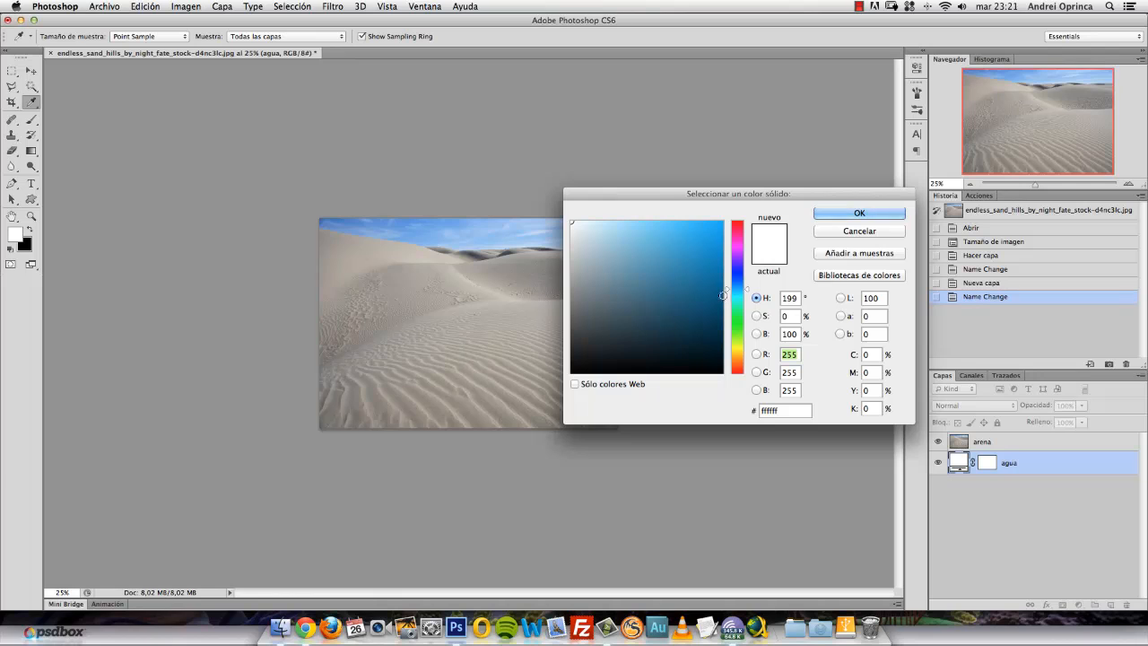
{"action": "left_click", "coordinate": [859, 6]}
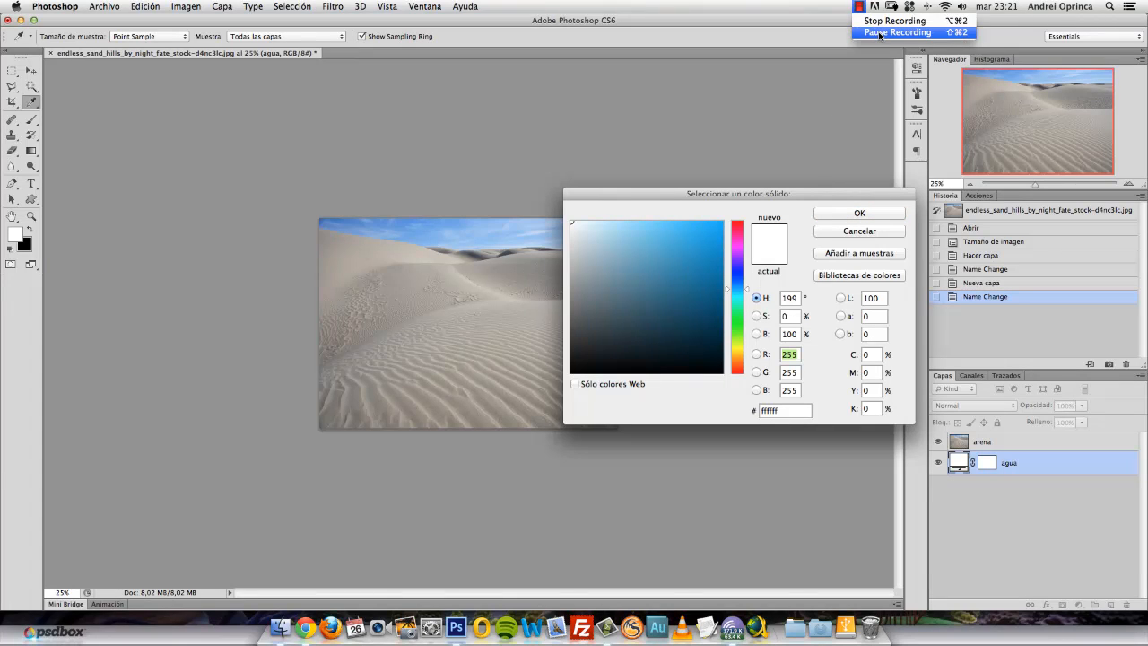
{"action": "left_click", "coordinate": [879, 33]}
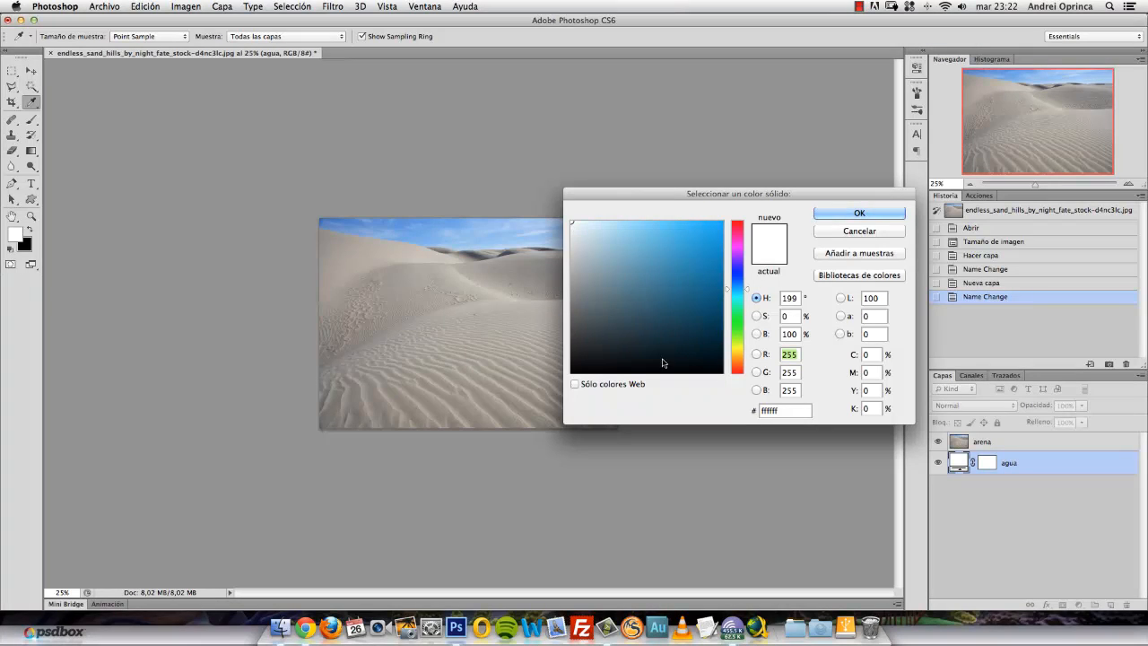
{"action": "left_click", "coordinate": [784, 413]}
{"action": "type", "text": "6"}
{"action": "type", "text": "57"}
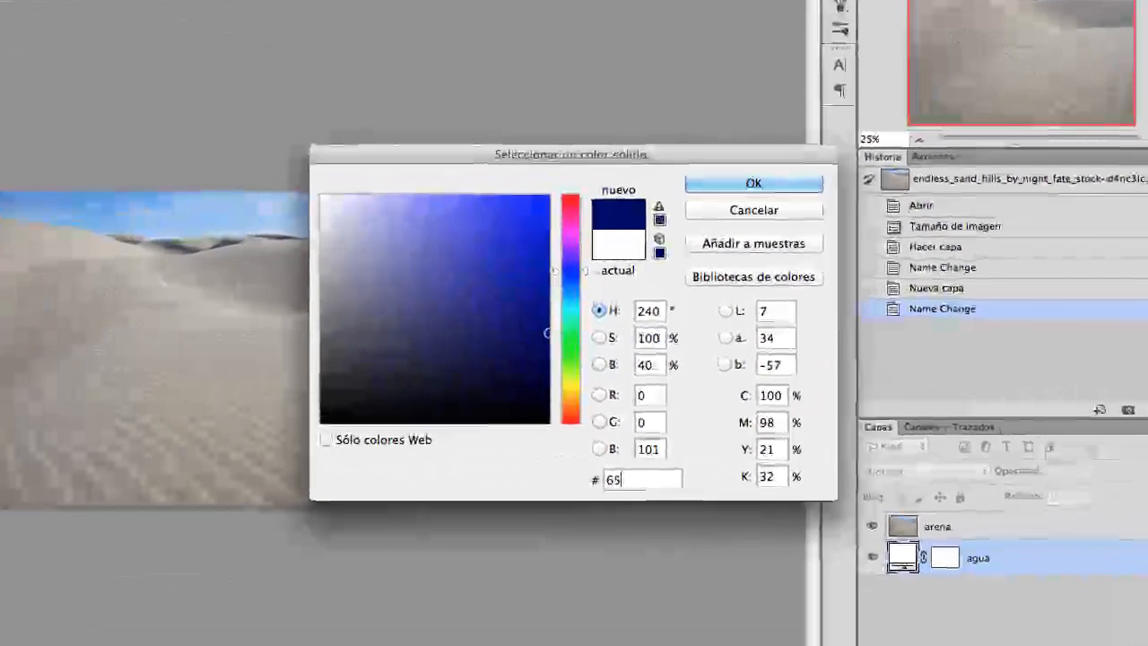
{"action": "type", "text": "b7b"}
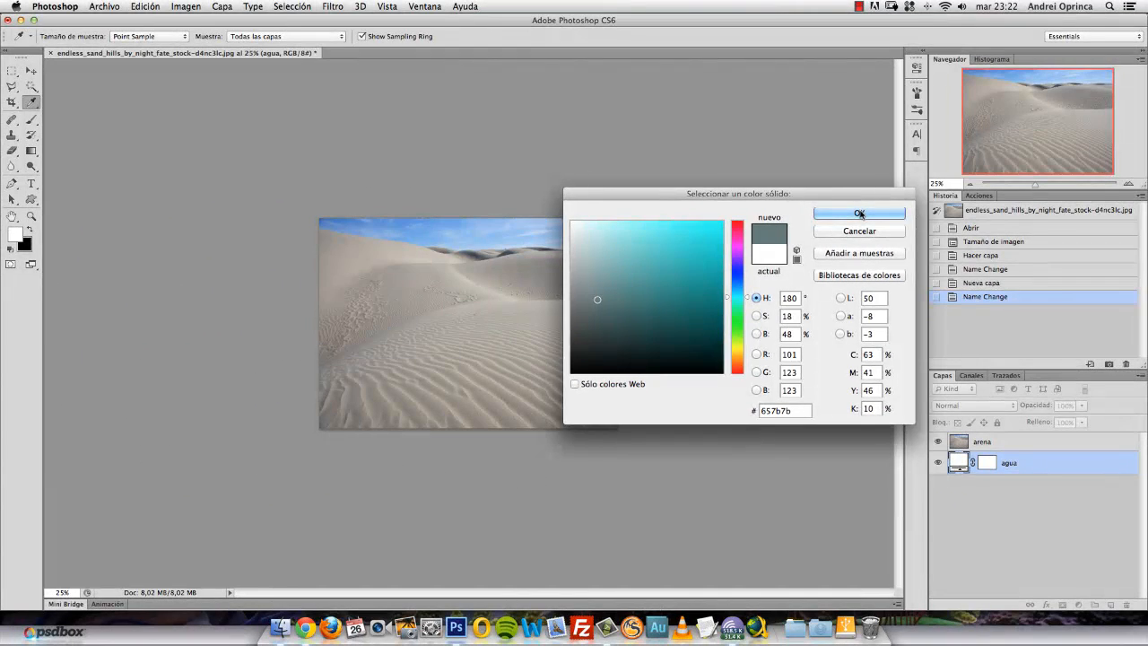
{"action": "left_click", "coordinate": [753, 183]}
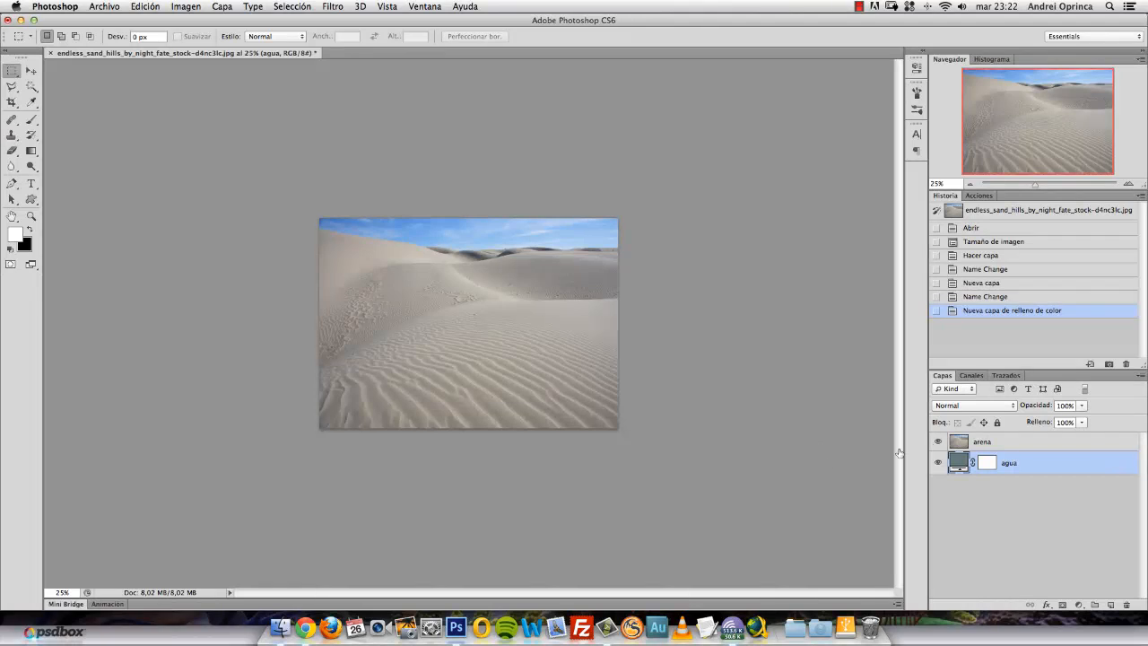
Step: Hide the arena layer to check the water color at 50% zoom, and show the layer again
{"action": "left_click", "coordinate": [938, 442]}
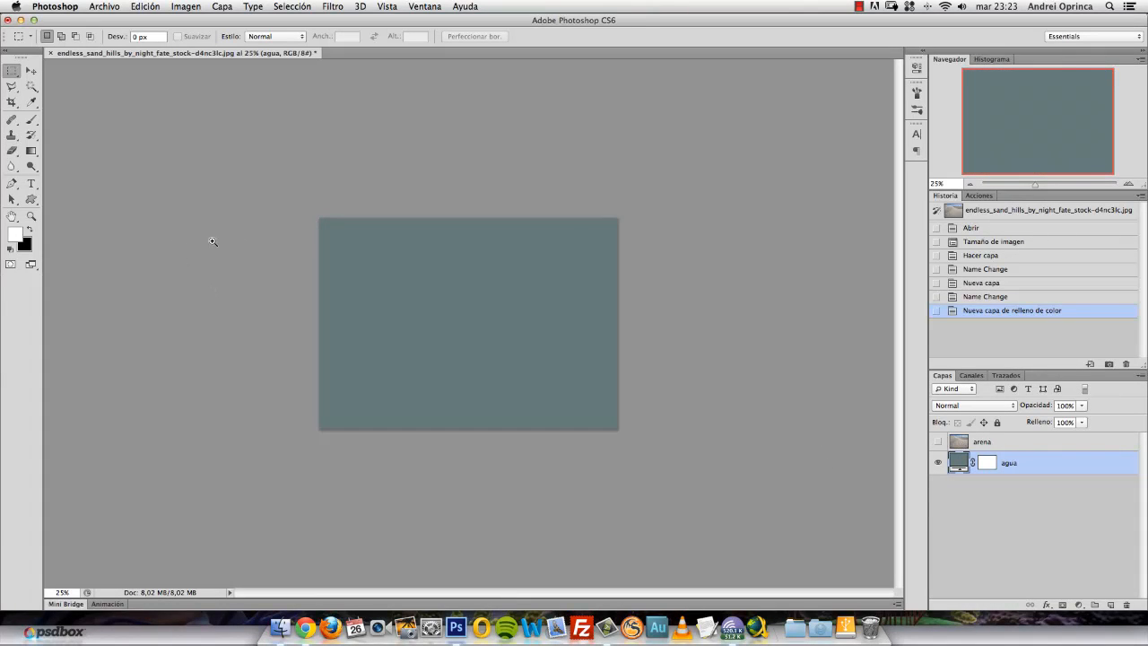
{"action": "left_click", "coordinate": [421, 314], "text": "super"}
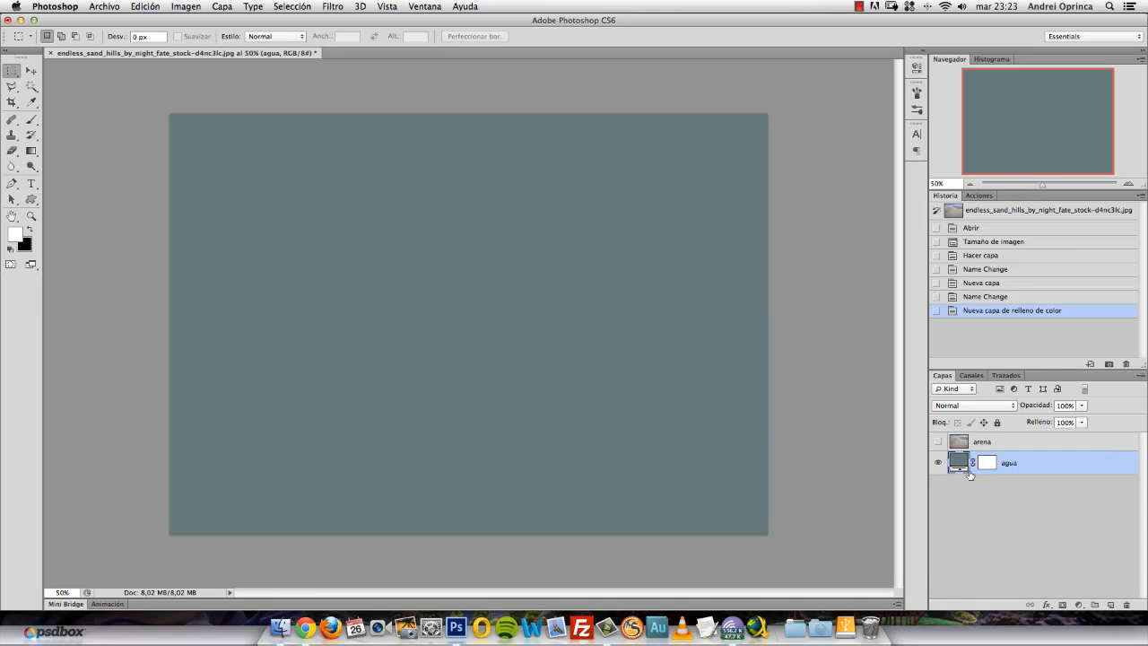
{"action": "left_click", "coordinate": [938, 443]}
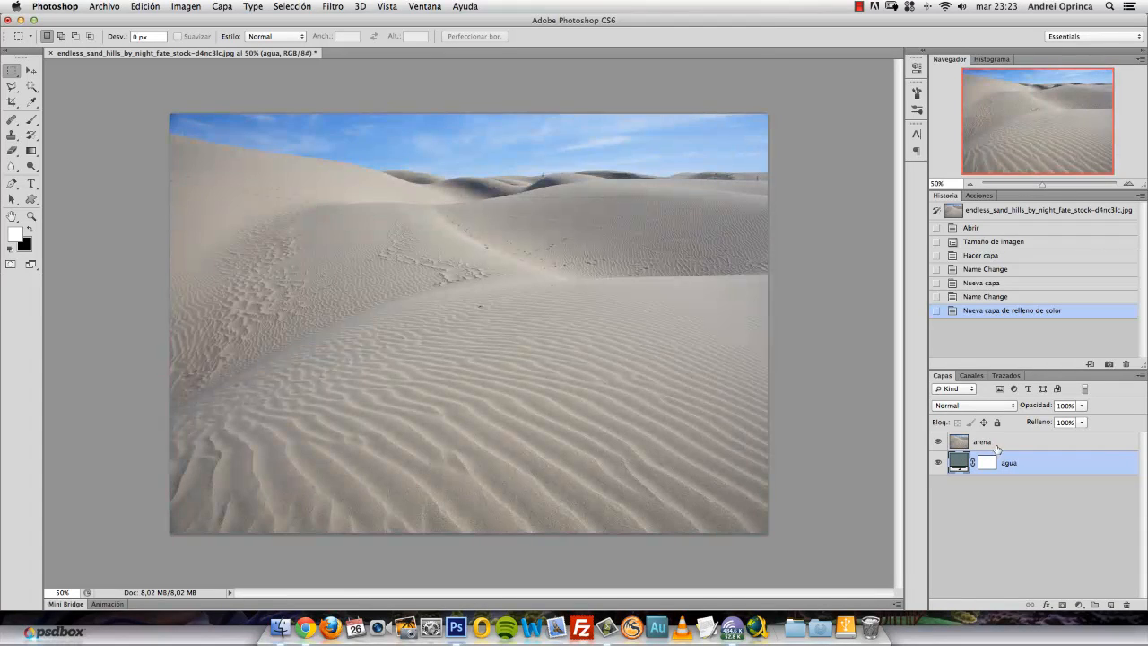
Step: Add a layer mask to the arena layer and draw a reversed linear gradient on it, fading the foreground sand upward into the water color
{"action": "left_click", "coordinate": [998, 448]}
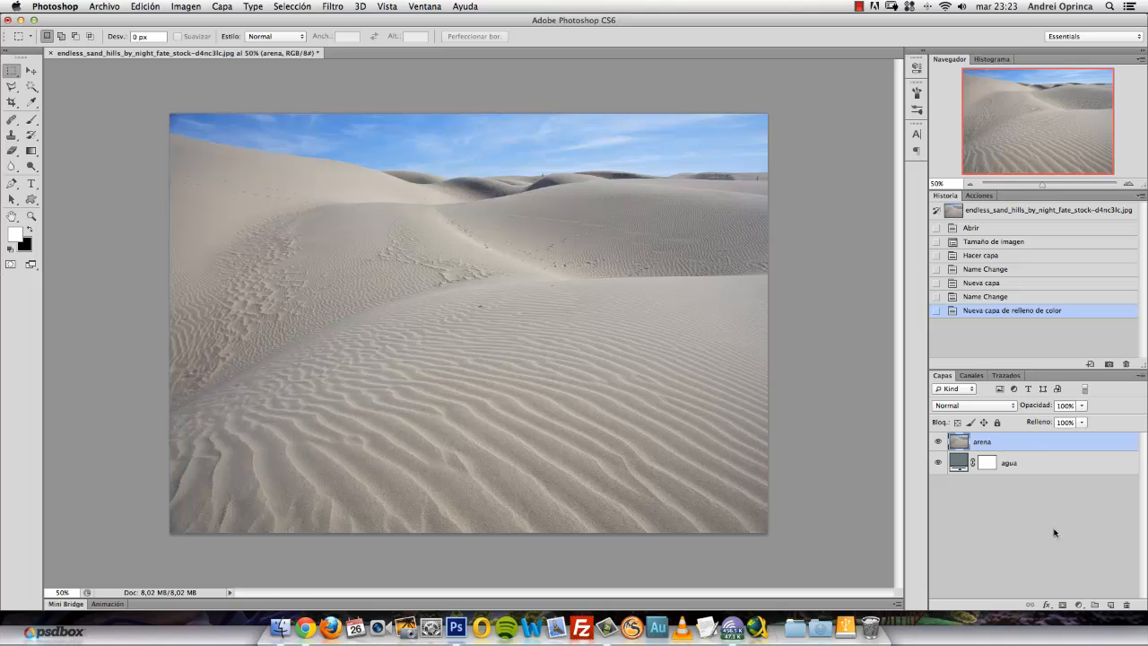
{"action": "left_click", "coordinate": [1064, 605]}
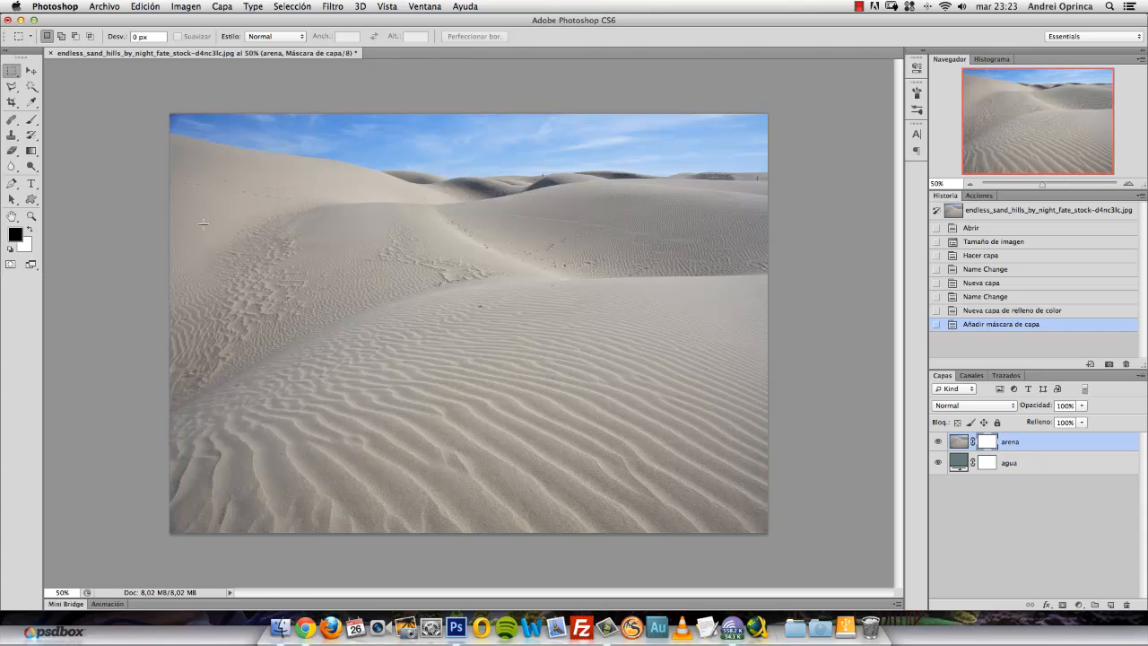
{"action": "left_click", "coordinate": [31, 152]}
{"action": "left_click", "coordinate": [32, 156]}
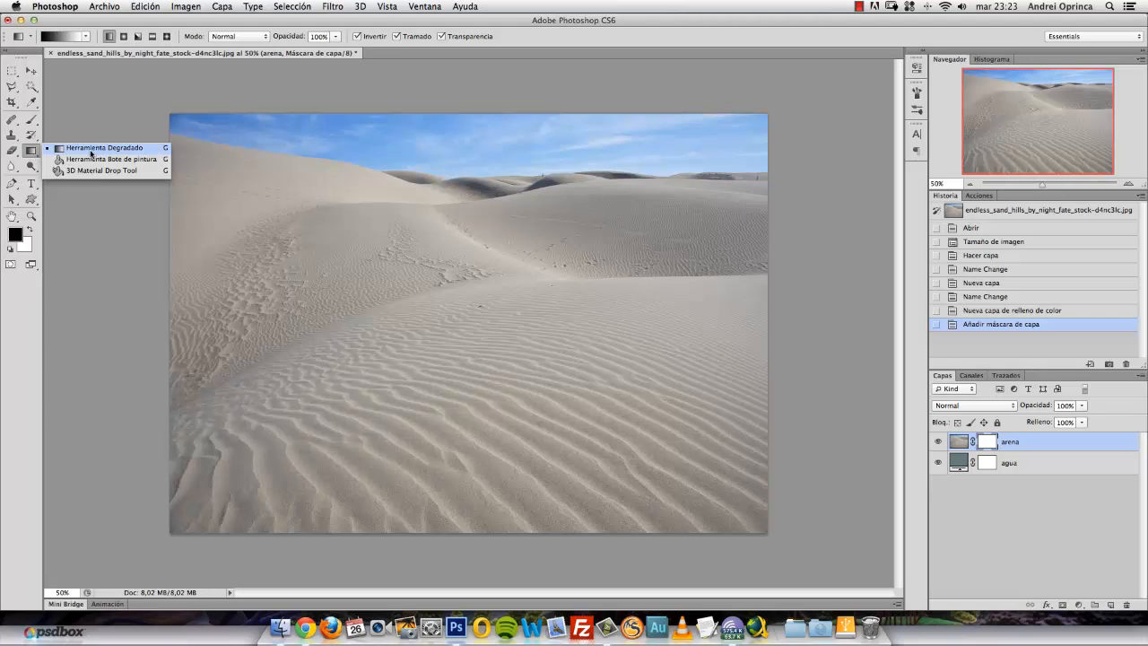
{"action": "left_click", "coordinate": [97, 147]}
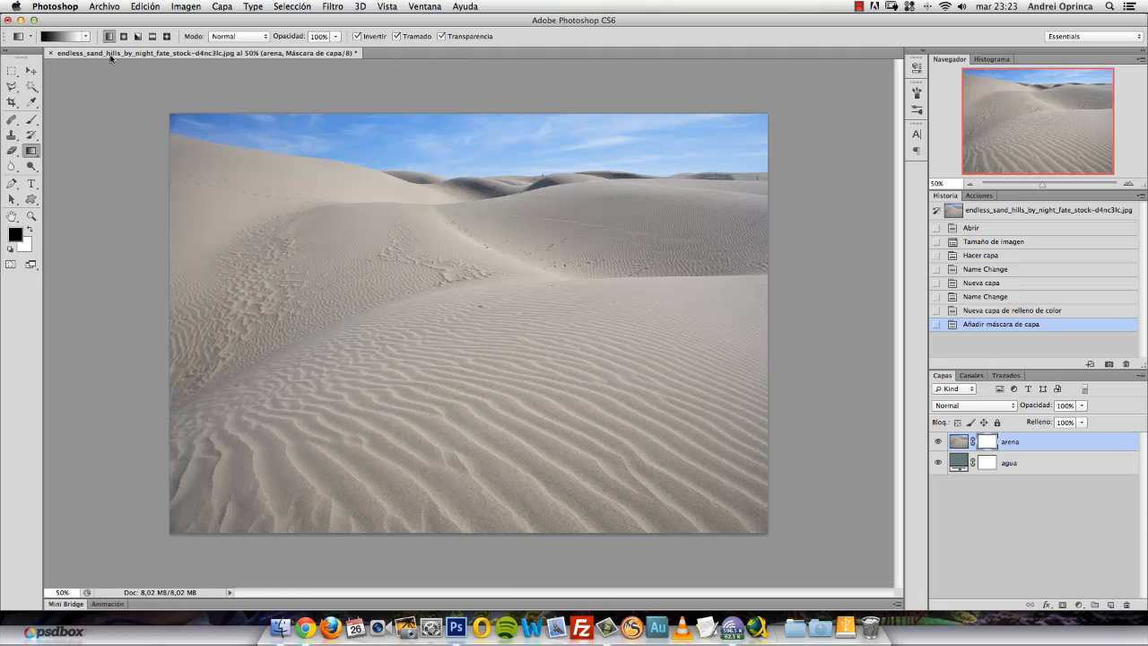
{"action": "left_click", "coordinate": [358, 36]}
{"action": "left_click", "coordinate": [358, 37]}
{"action": "left_click_drag", "start_coordinate": [525, 419], "coordinate": [525, 353]}
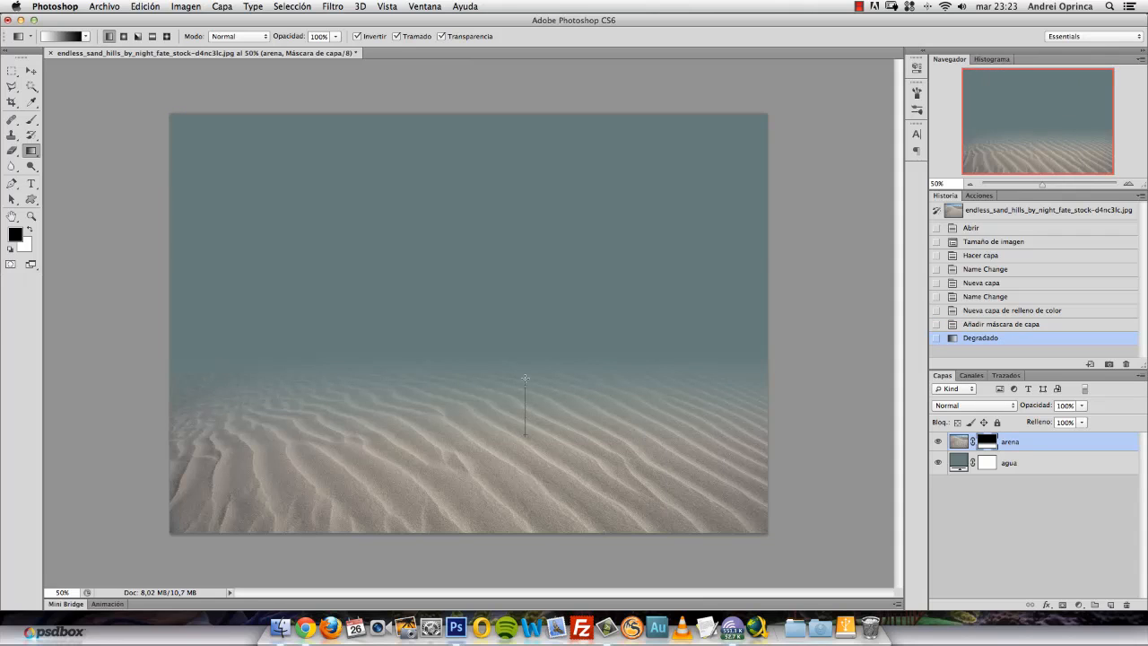
{"action": "left_click_drag", "start_coordinate": [526, 378], "coordinate": [524, 359]}
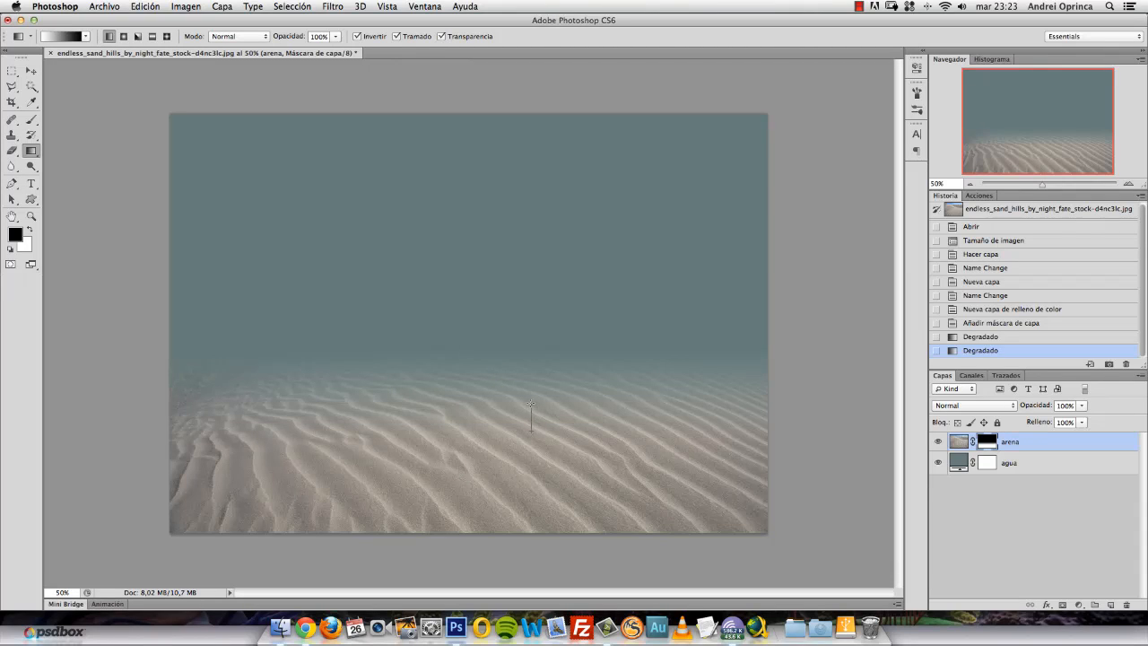
{"action": "left_click_drag", "start_coordinate": [535, 398], "coordinate": [536, 357]}
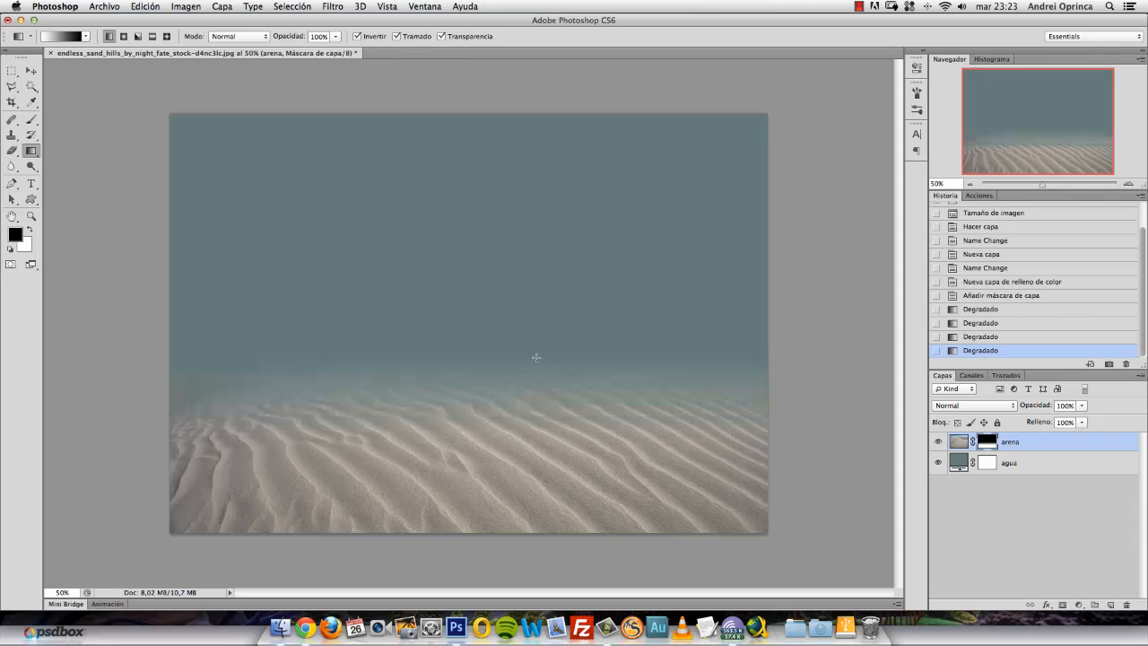
{"action": "left_click_drag", "start_coordinate": [547, 445], "coordinate": [541, 357]}
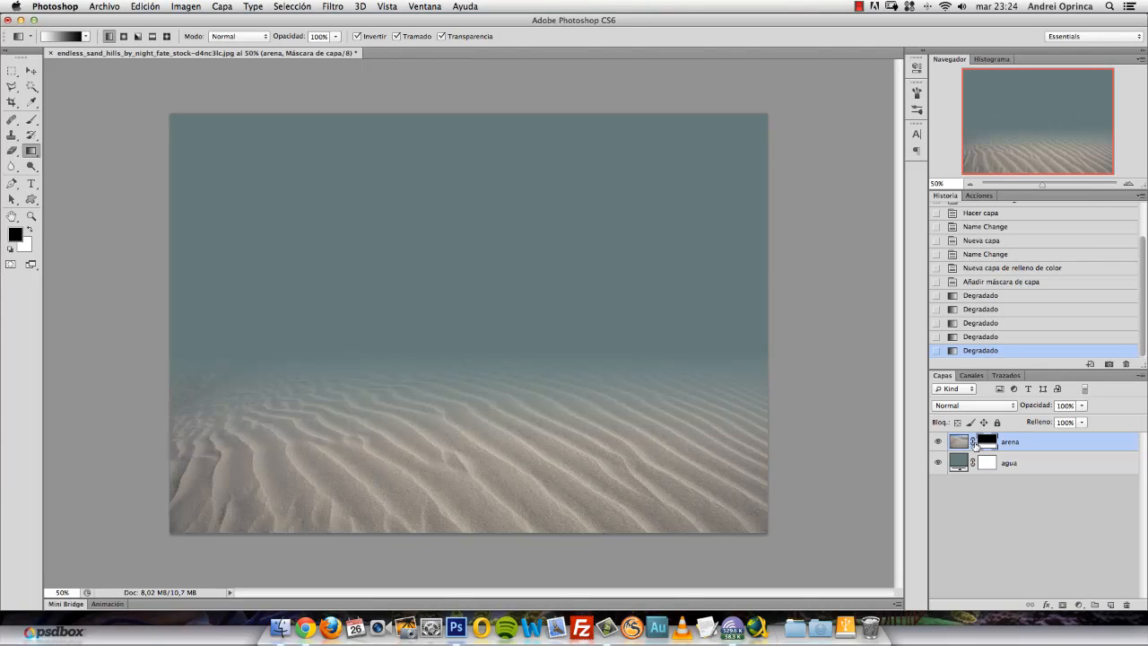
Step: Unlink the arena layer from its mask and reposition only the sand image, bringing the finer ripples and rough ground into the visible area
{"action": "left_click", "coordinate": [973, 443]}
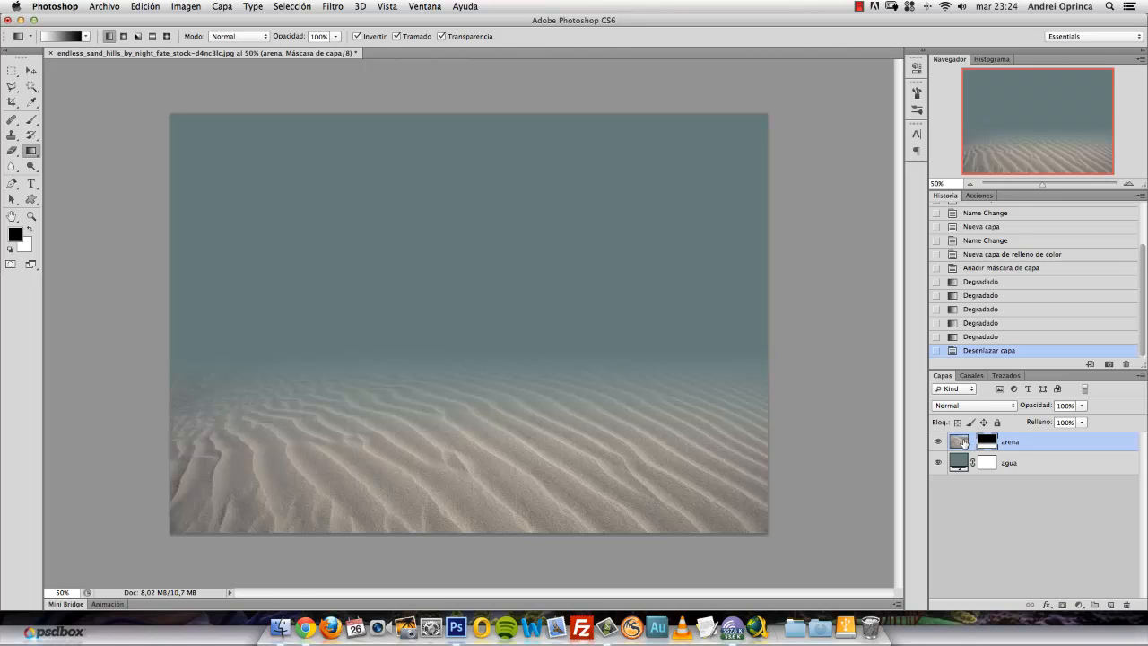
{"action": "left_click", "coordinate": [961, 442]}
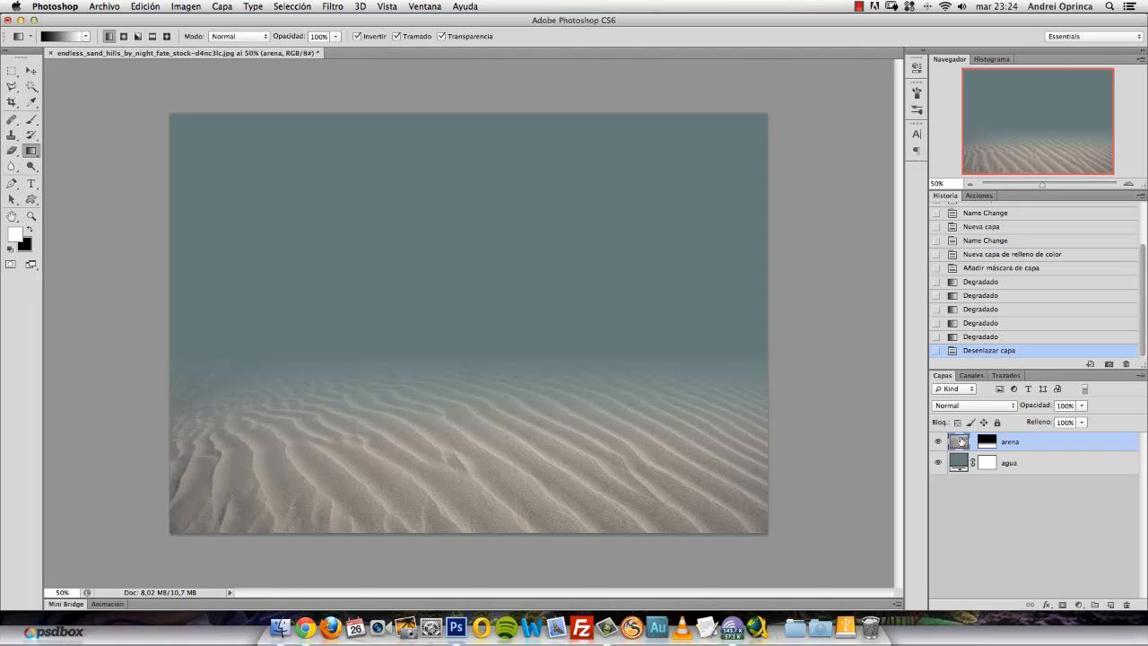
{"action": "left_click", "coordinate": [31, 70]}
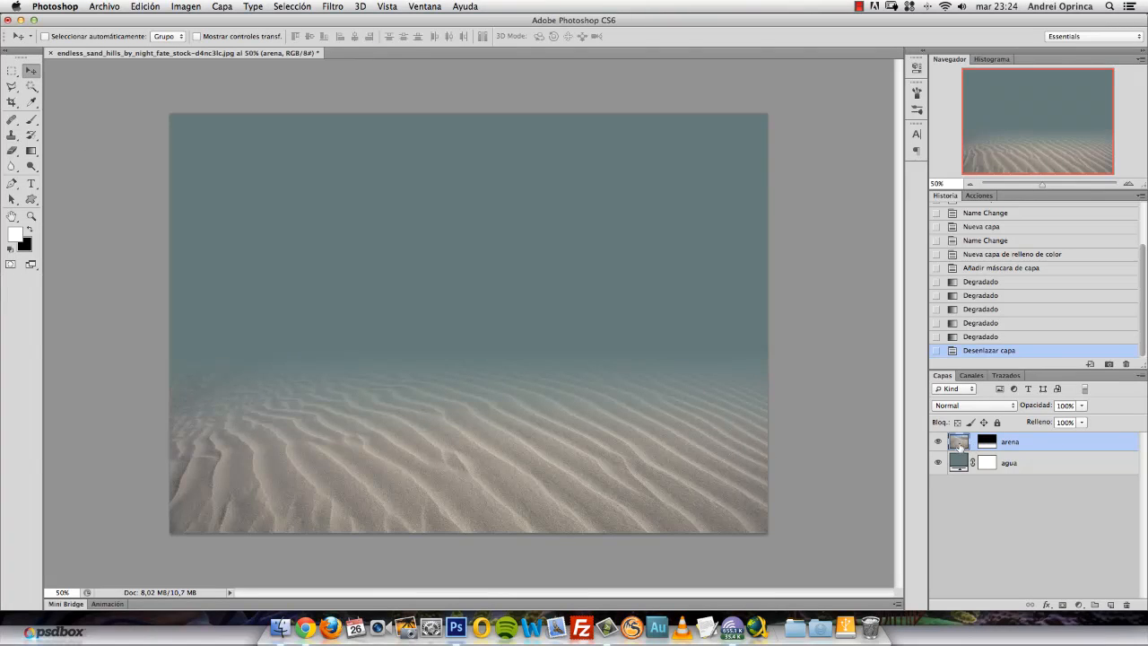
{"action": "left_click_drag", "start_coordinate": [538, 350], "coordinate": [542, 399]}
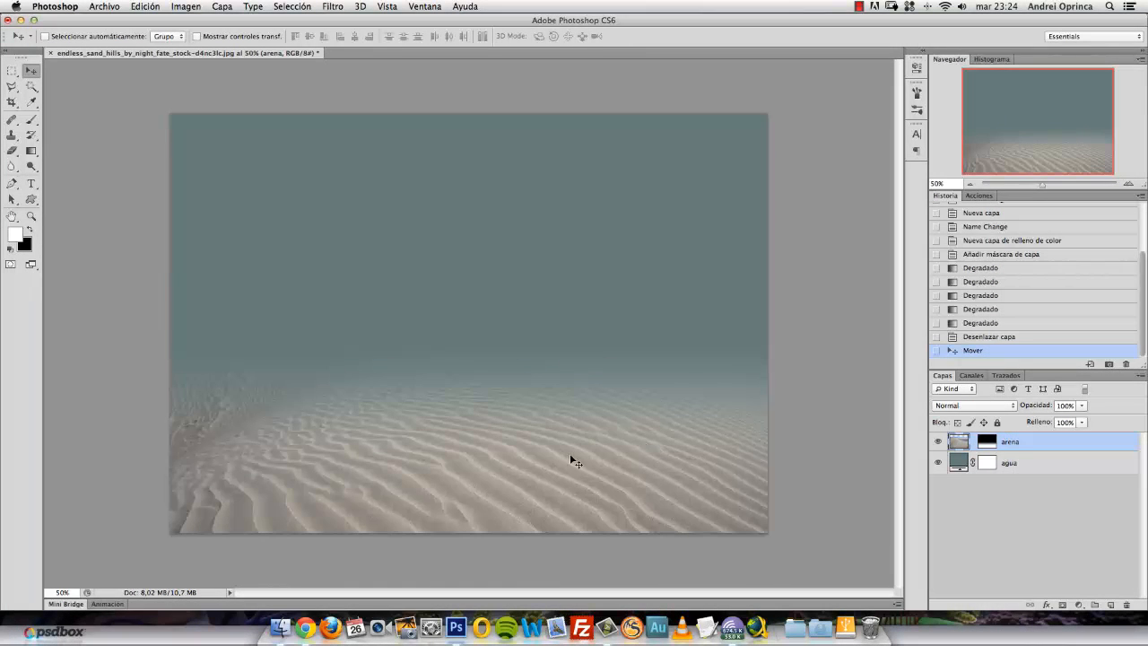
{"action": "mouse_move", "coordinate": [645, 466]}
{"action": "left_mouse_down"}
{"action": "mouse_move", "coordinate": [644, 428]}
{"action": "mouse_move", "coordinate": [648, 444]}
{"action": "left_mouse_up"}
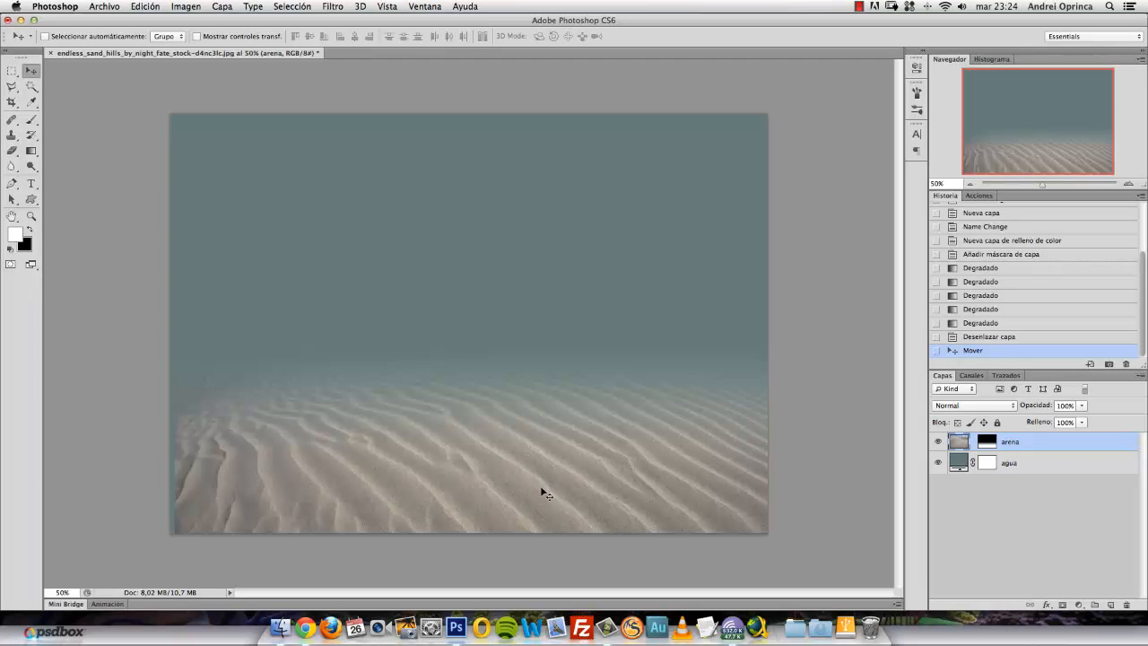
{"action": "mouse_move", "coordinate": [526, 410]}
{"action": "left_mouse_down"}
{"action": "mouse_move", "coordinate": [507, 394]}
{"action": "mouse_move", "coordinate": [509, 414]}
{"action": "left_mouse_up"}
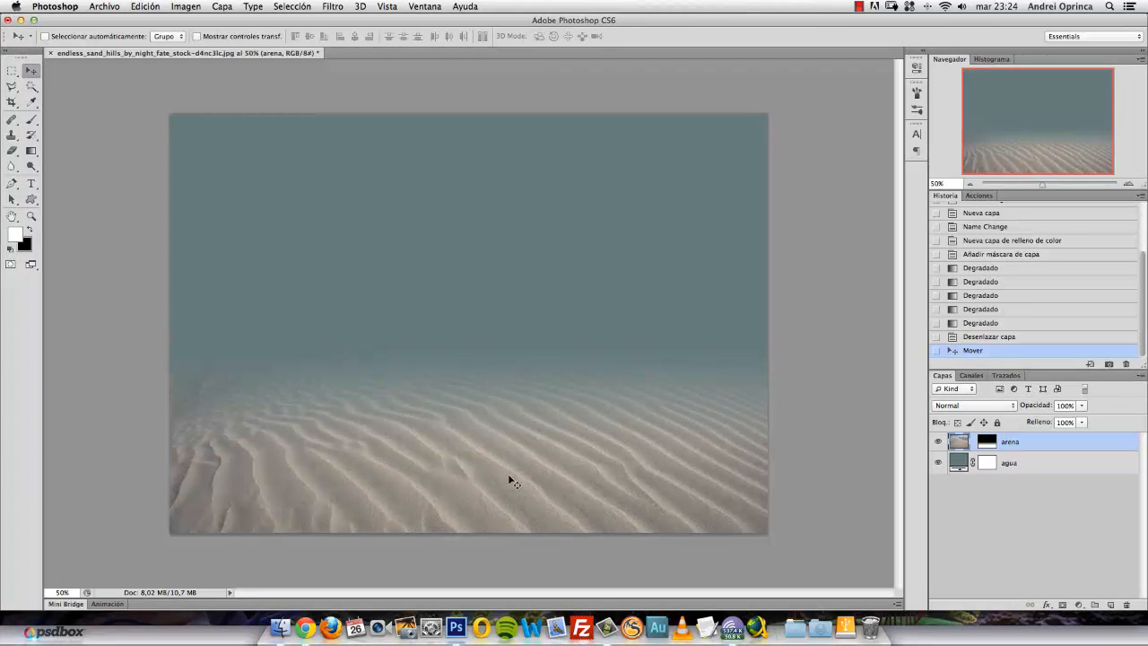
{"action": "left_click_drag", "start_coordinate": [546, 496], "coordinate": [550, 446]}
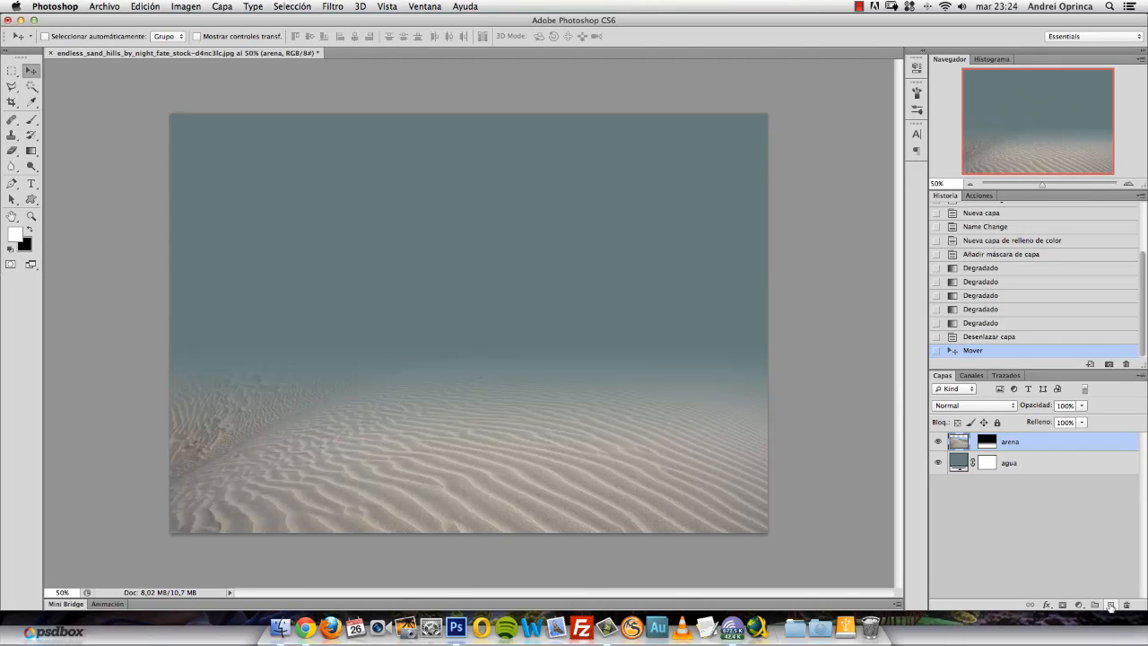
Step: Add a solid color fill layer above the arena layer with the color #a8b8ae
{"action": "left_click", "coordinate": [1079, 605]}
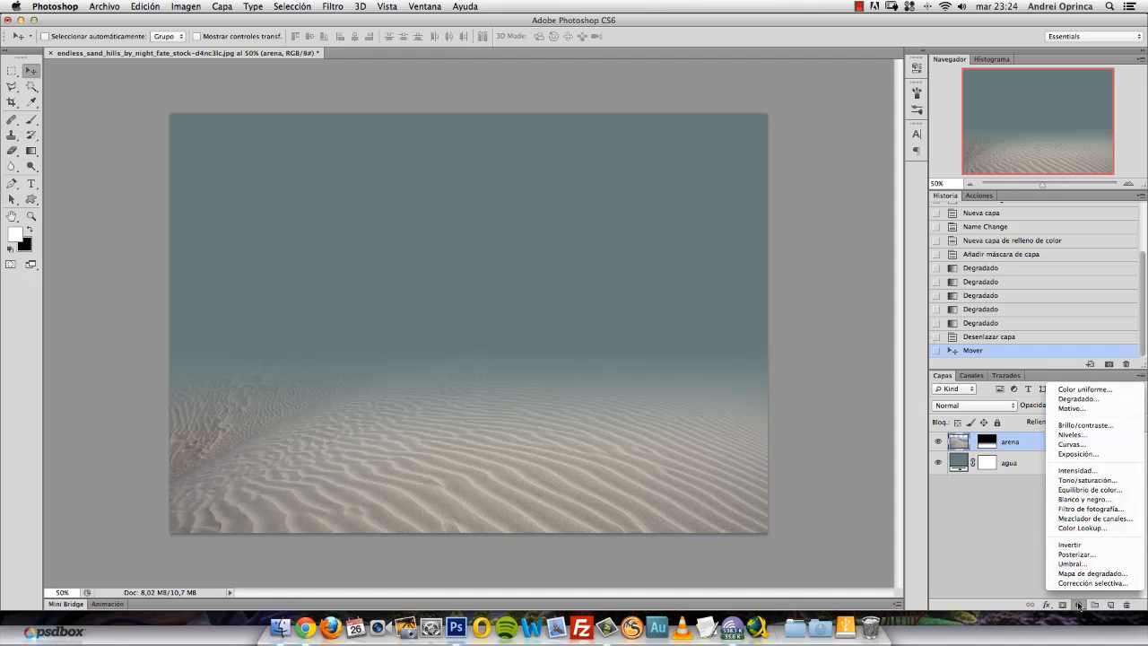
{"action": "left_click", "coordinate": [1096, 390]}
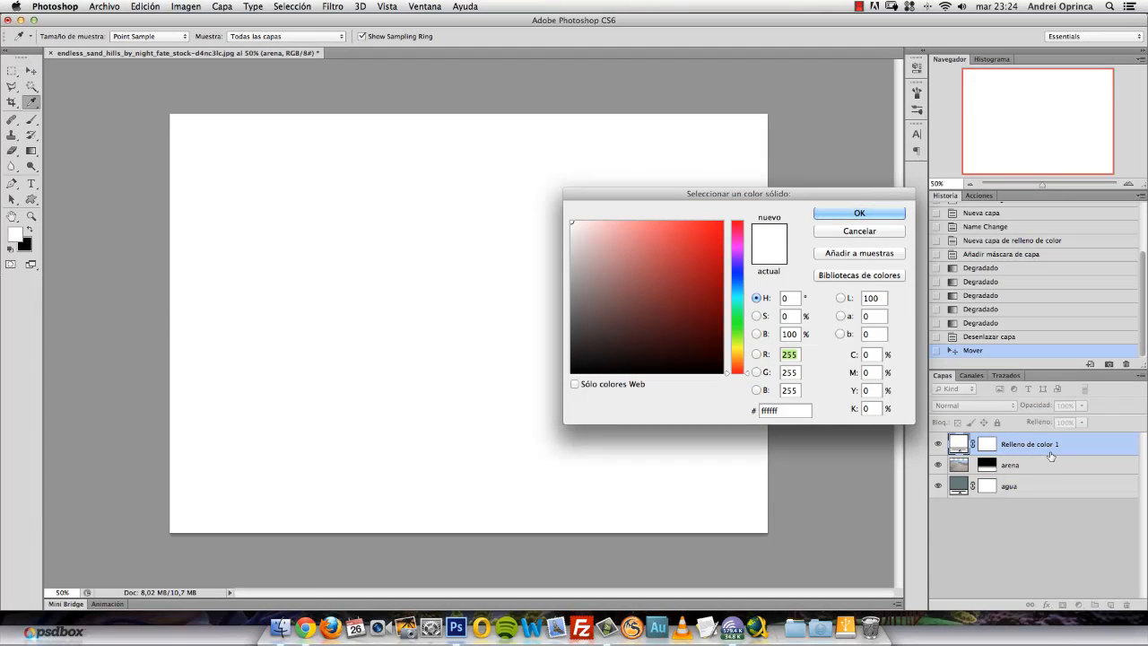
{"action": "left_click", "coordinate": [804, 411]}
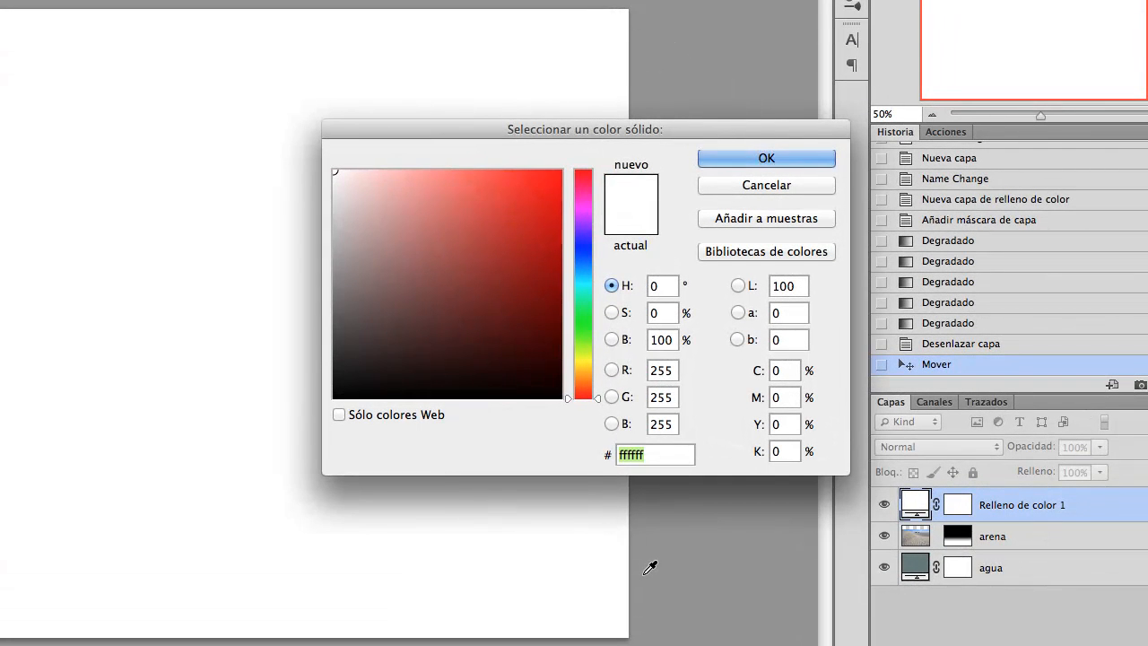
{"action": "type", "text": "a"}
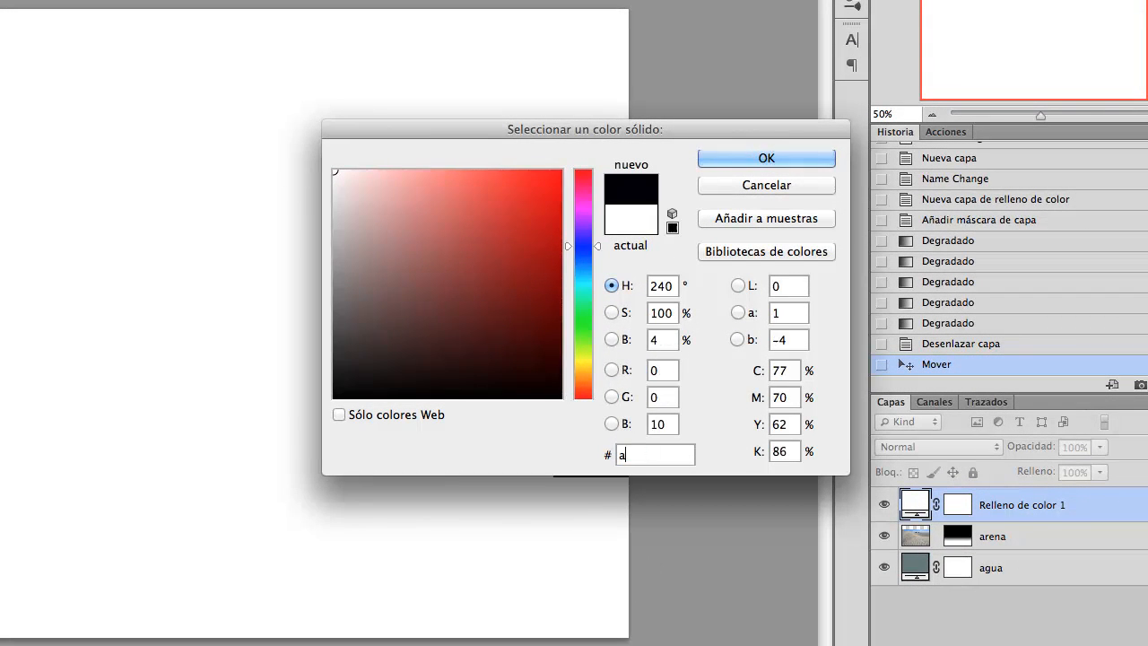
{"action": "type", "text": "8"}
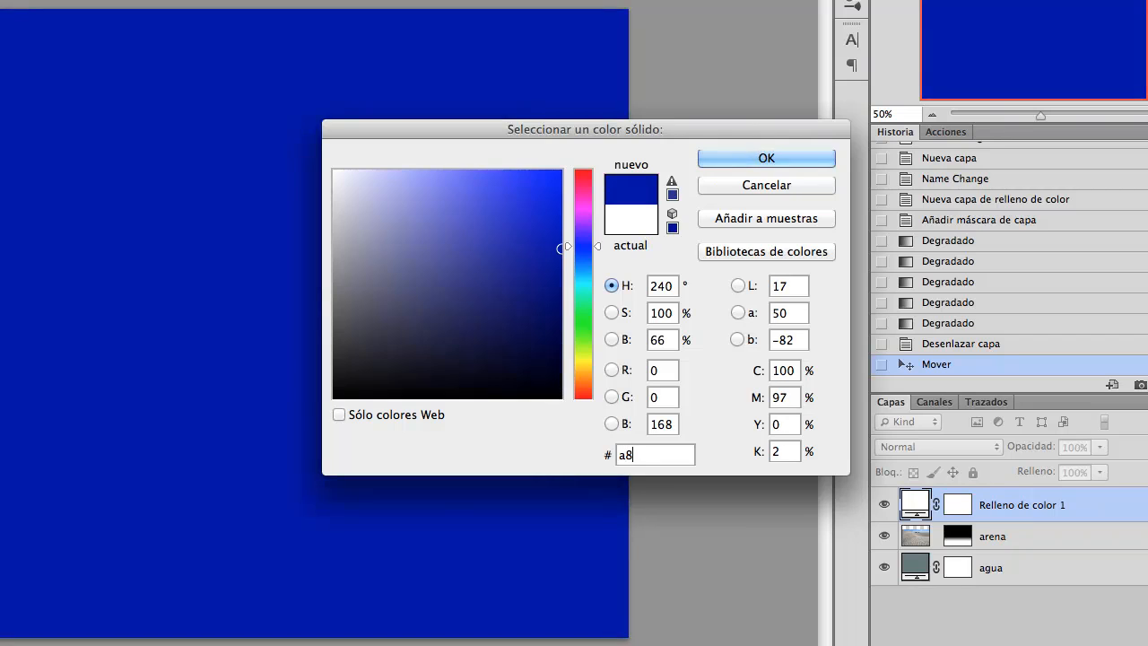
{"action": "type", "text": "b8"}
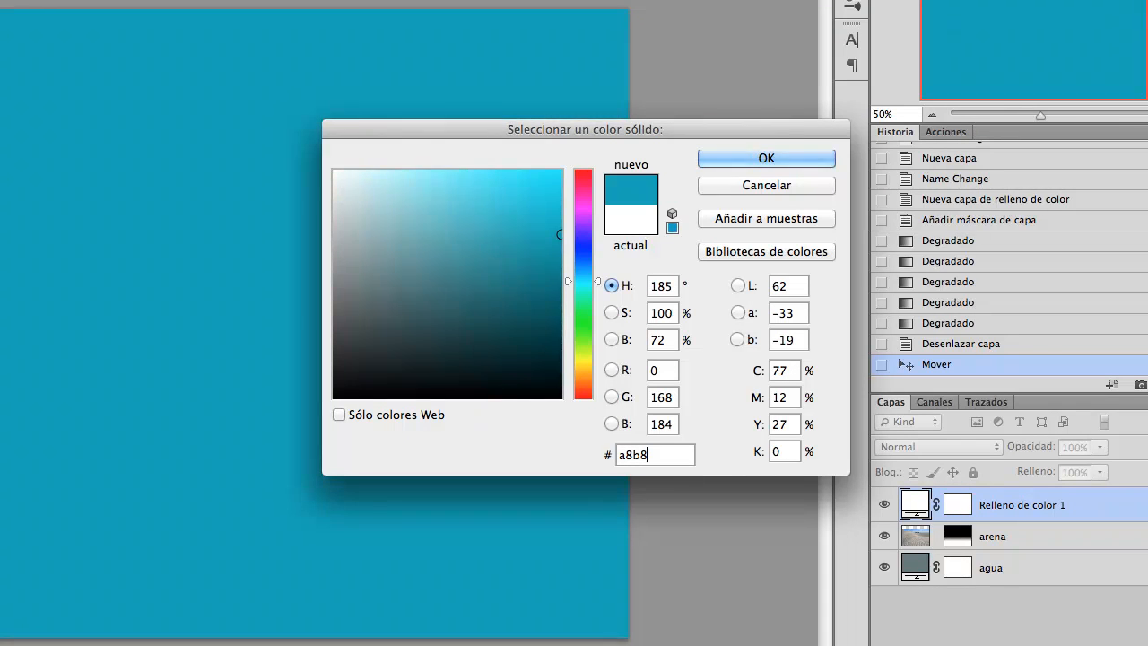
{"action": "type", "text": "ae"}
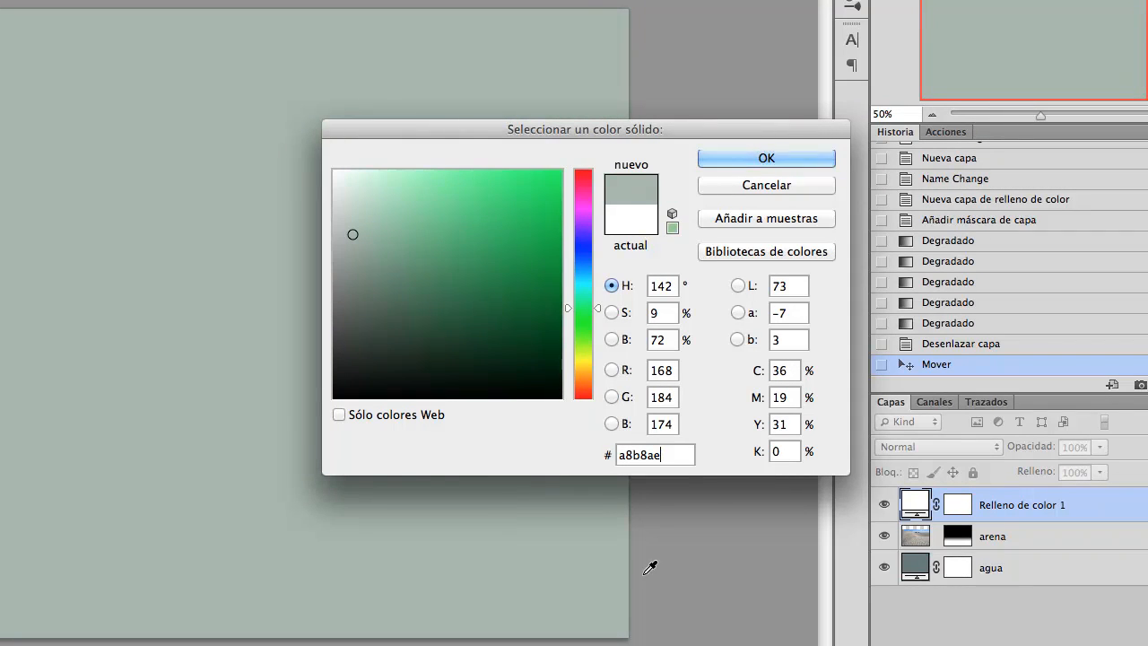
{"action": "left_click", "coordinate": [742, 158]}
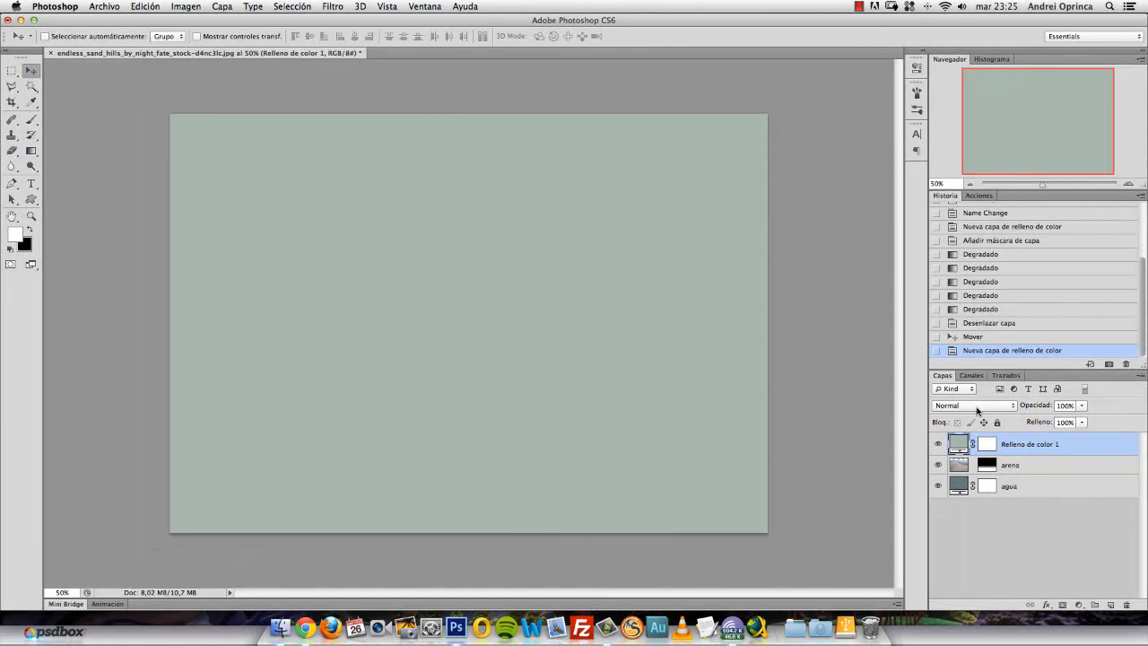
Step: Set the new fill layer's blend mode to Color and its opacity to 61%, toggling its visibility to compare the effect
{"action": "left_click", "coordinate": [978, 414]}
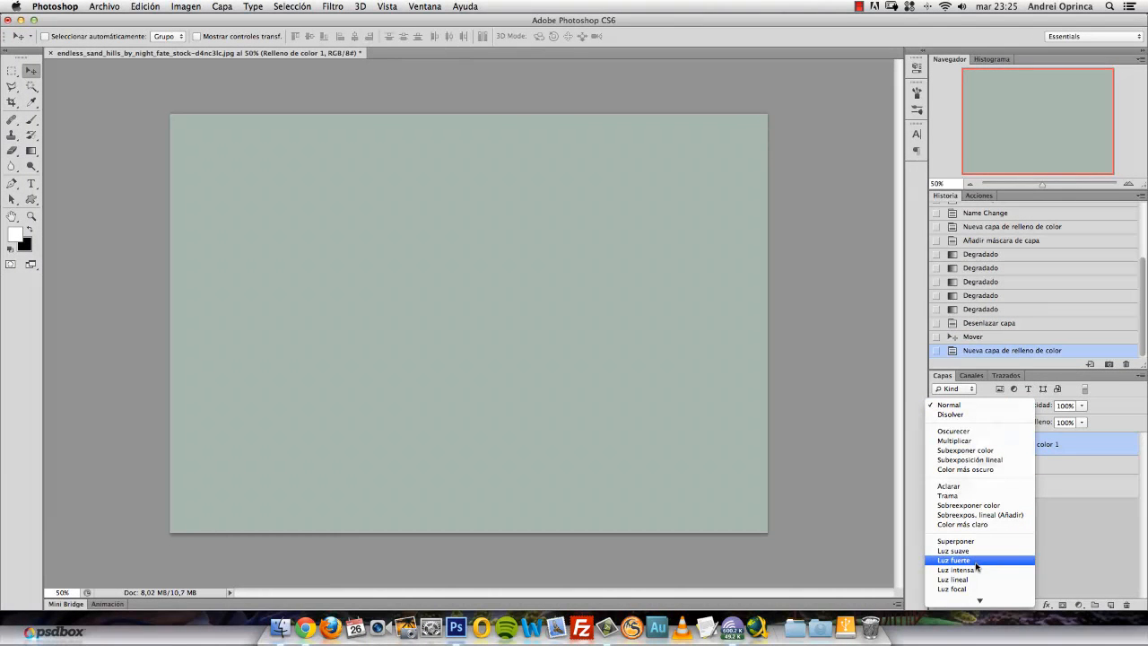
{"action": "mouse_move", "coordinate": [978, 599]}
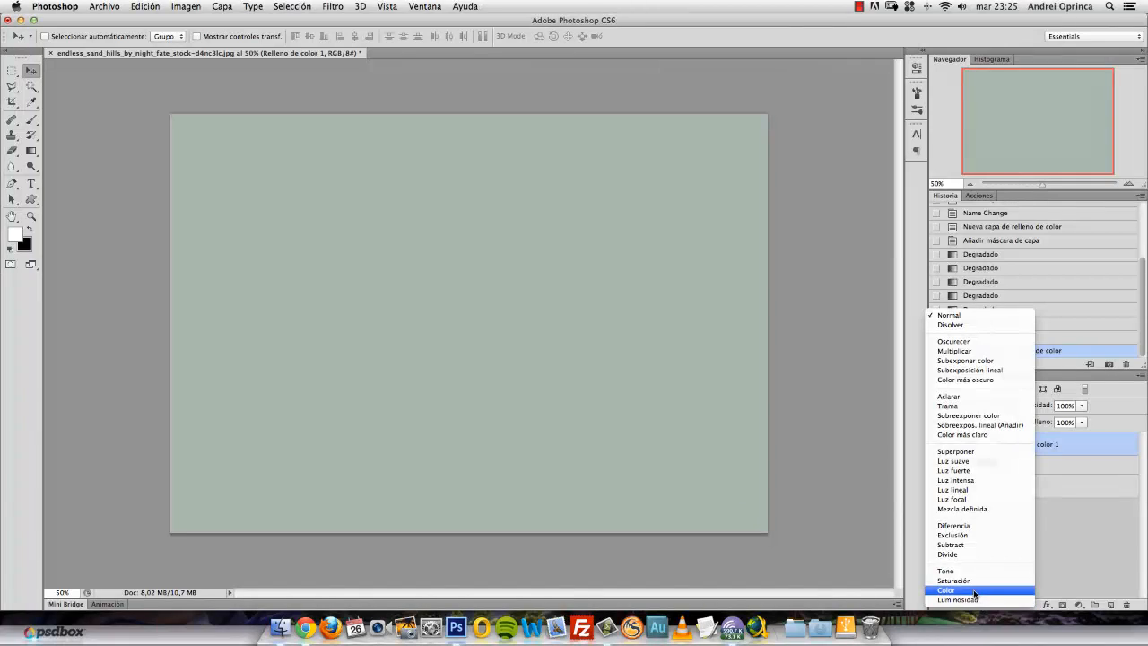
{"action": "left_click", "coordinate": [964, 590]}
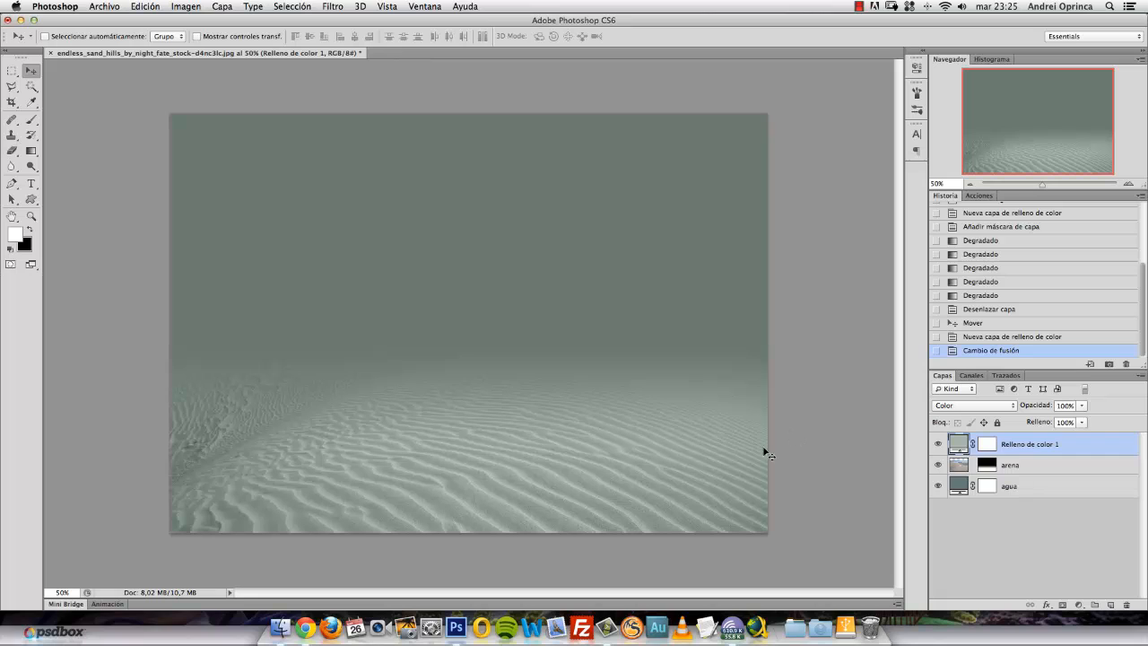
{"action": "left_click", "coordinate": [1039, 470]}
{"action": "left_click", "coordinate": [1055, 449]}
{"action": "left_click", "coordinate": [939, 445]}
{"action": "left_click", "coordinate": [938, 446]}
{"action": "left_click_drag", "start_coordinate": [1082, 406], "coordinate": [1064, 462]}
{"action": "left_click", "coordinate": [1064, 462]}
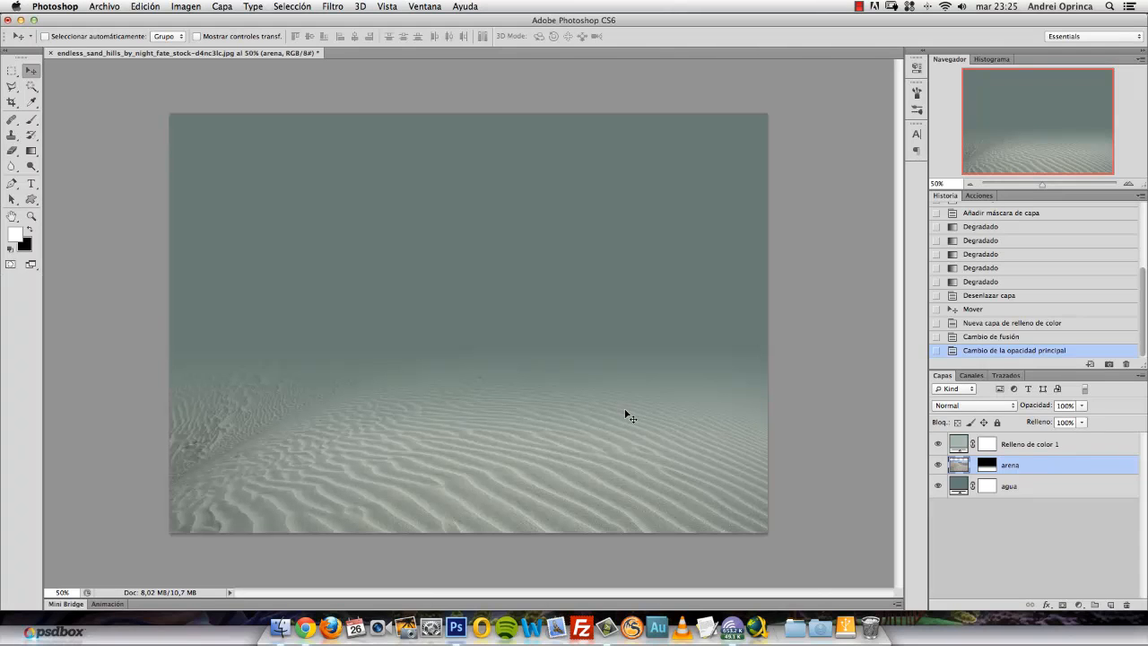
Step: Rename the pale fill layer as color claro
{"action": "left_click", "coordinate": [1056, 446]}
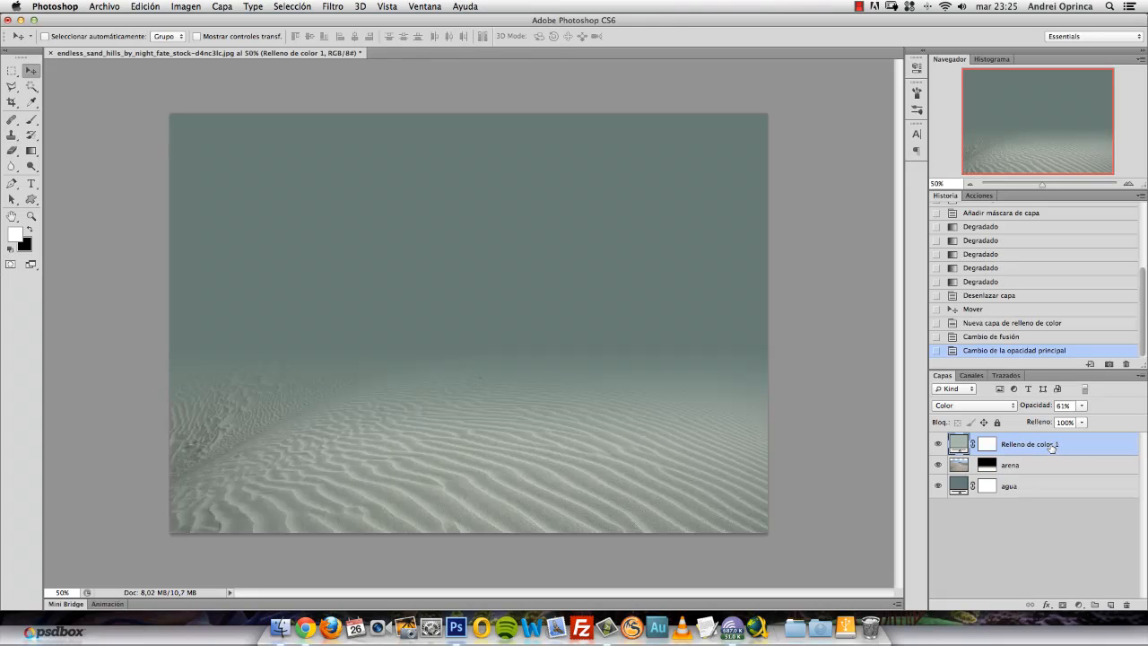
{"action": "double_click", "coordinate": [1051, 446]}
{"action": "type", "text": "color claro"}
{"action": "key", "text": "Return"}
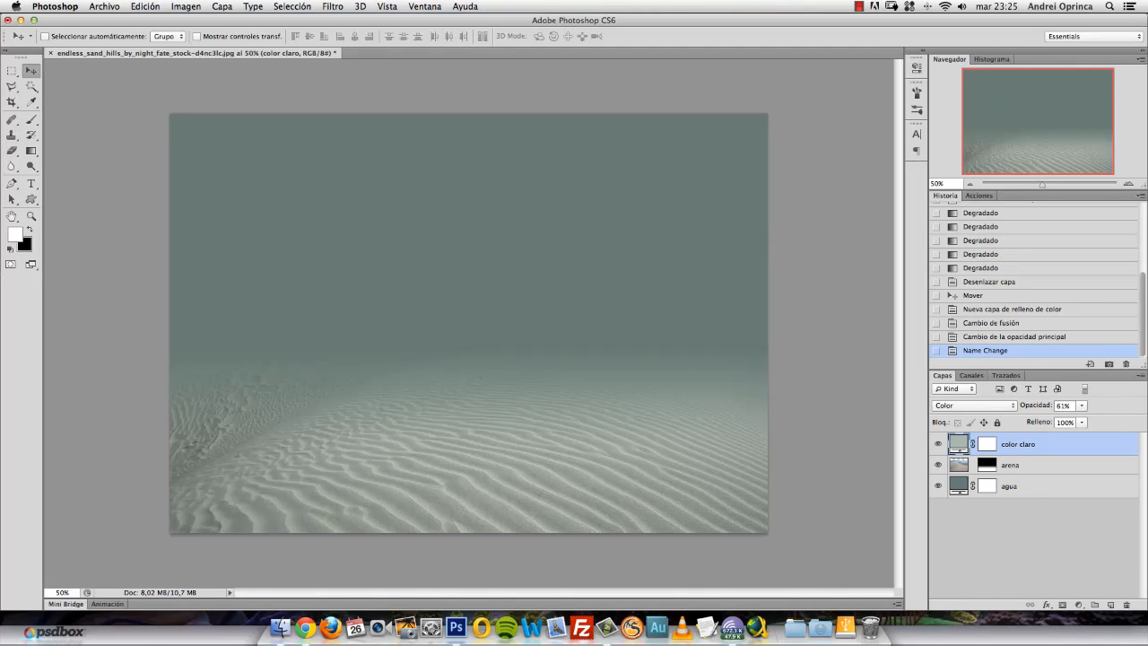
Step: Add a Levels adjustment layer directly above the arena layer
{"action": "left_click", "coordinate": [1038, 465]}
{"action": "left_click", "coordinate": [1063, 605]}
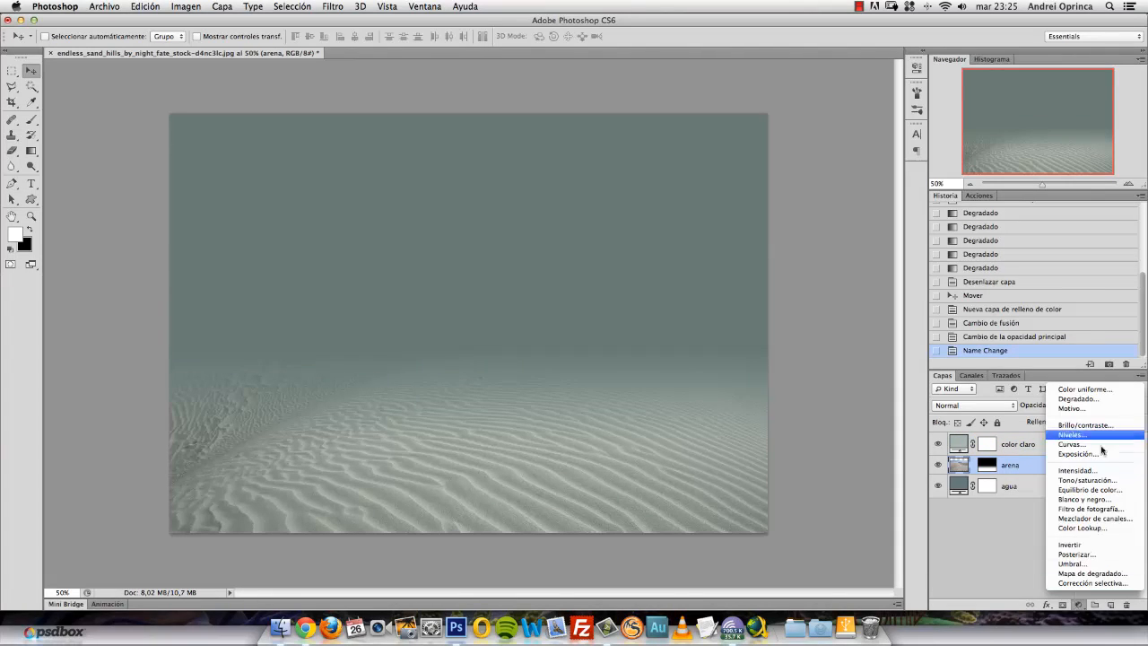
{"action": "left_click", "coordinate": [1072, 435]}
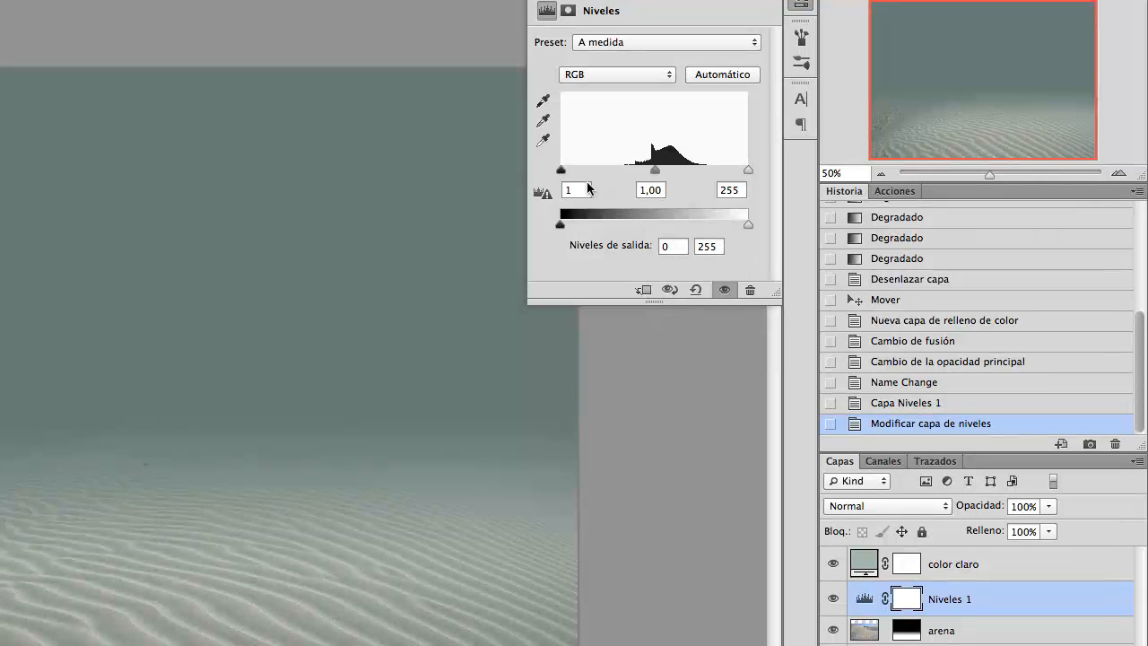
Step: Set the Levels input values to 66, 1,06 and 233, and toggle the adjustment's visibility to compare the contrast
{"action": "left_click_drag", "start_coordinate": [770, 195], "coordinate": [759, 194]}
{"action": "type", "text": "66"}
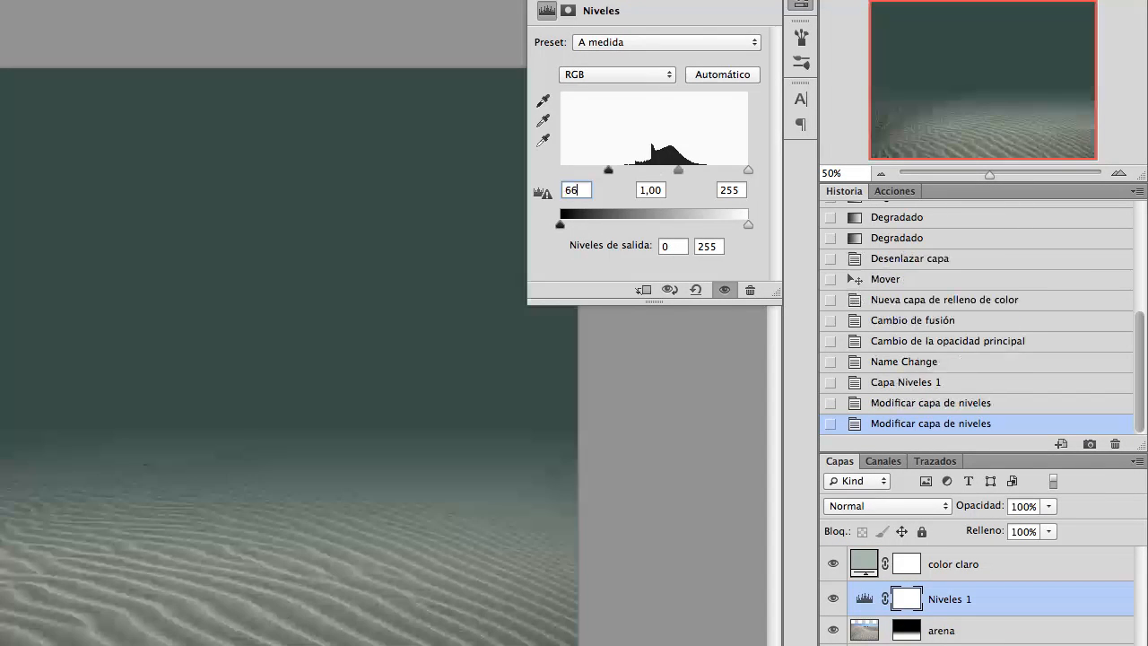
{"action": "left_click", "coordinate": [659, 189]}
{"action": "key", "text": "BackSpace"}
{"action": "type", "text": "6"}
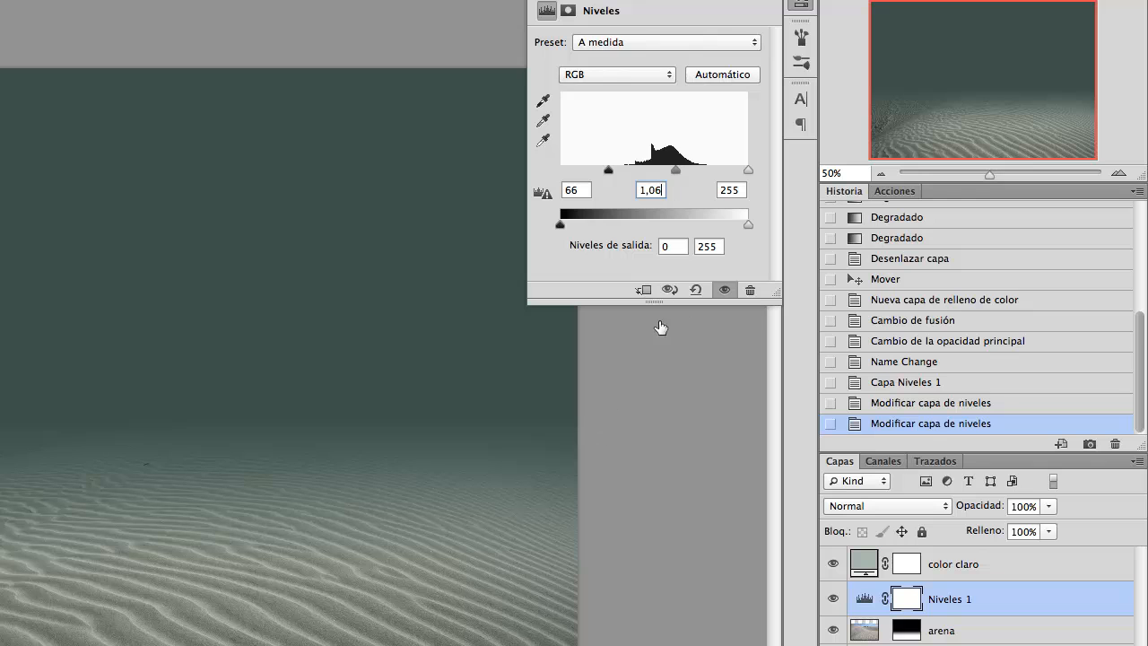
{"action": "key", "text": "Tab"}
{"action": "type", "text": "233"}
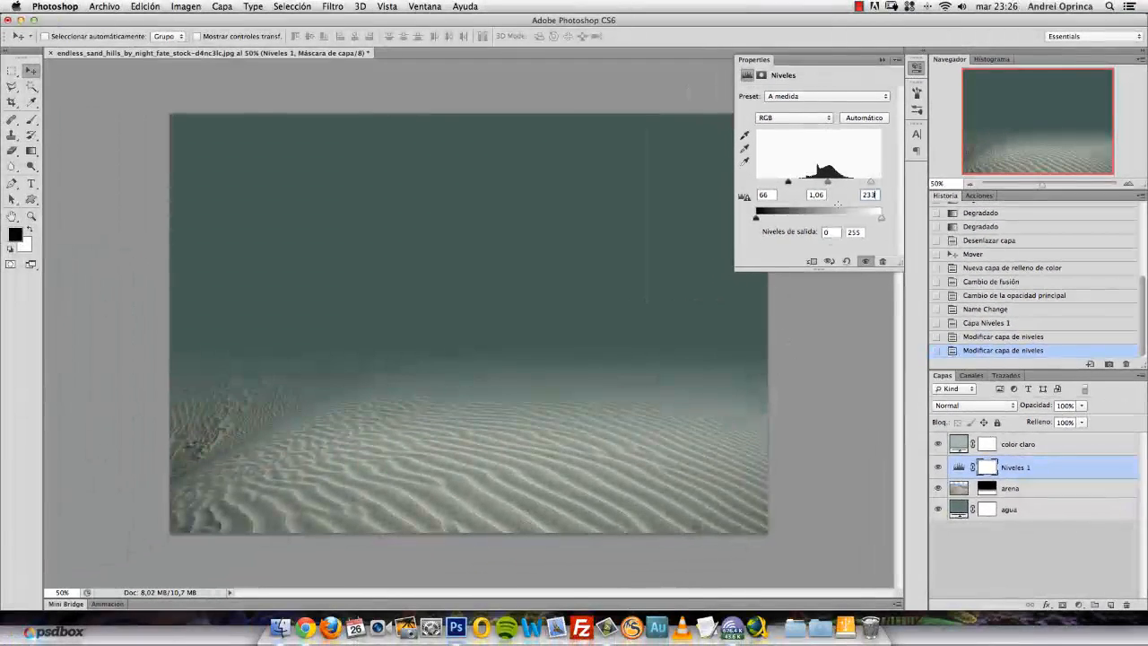
{"action": "left_click", "coordinate": [882, 60]}
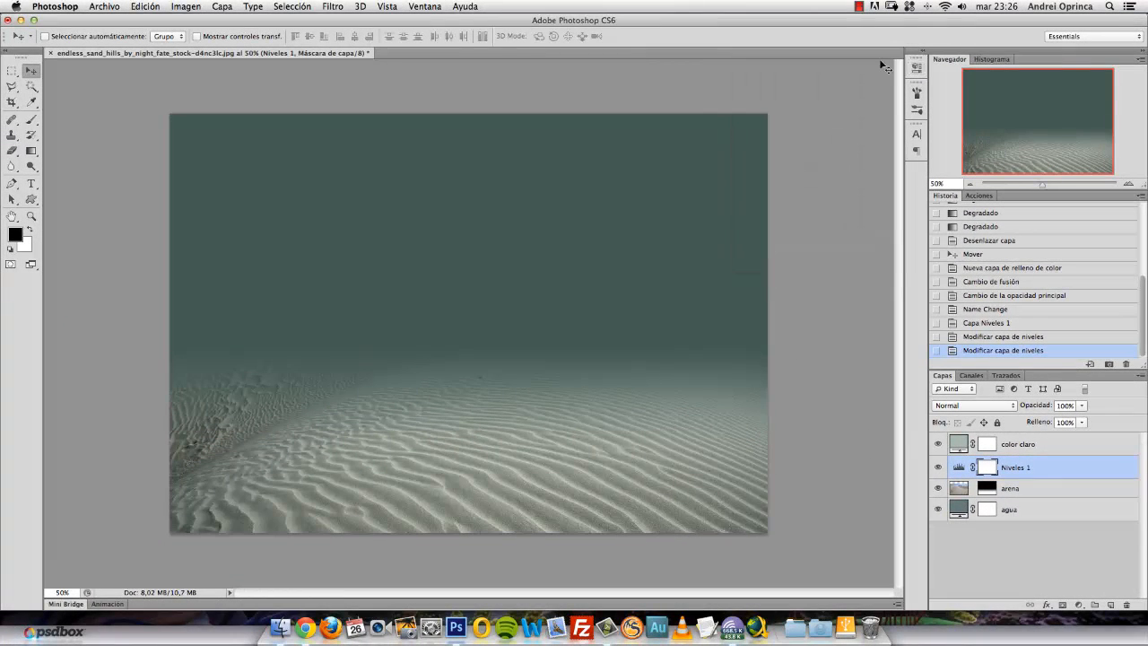
{"action": "left_click", "coordinate": [938, 467]}
{"action": "left_click", "coordinate": [938, 467]}
Step: Create a new layer above color claro and fill it with white, keeping black as the background color
{"action": "left_click", "coordinate": [994, 448]}
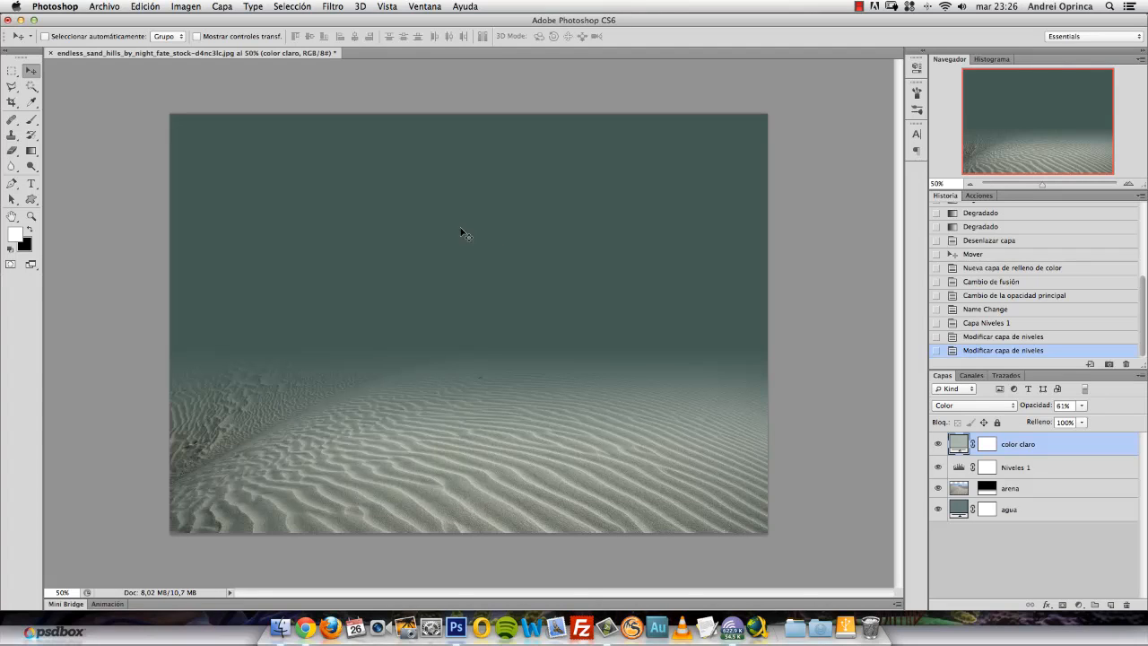
{"action": "left_click", "coordinate": [1112, 605]}
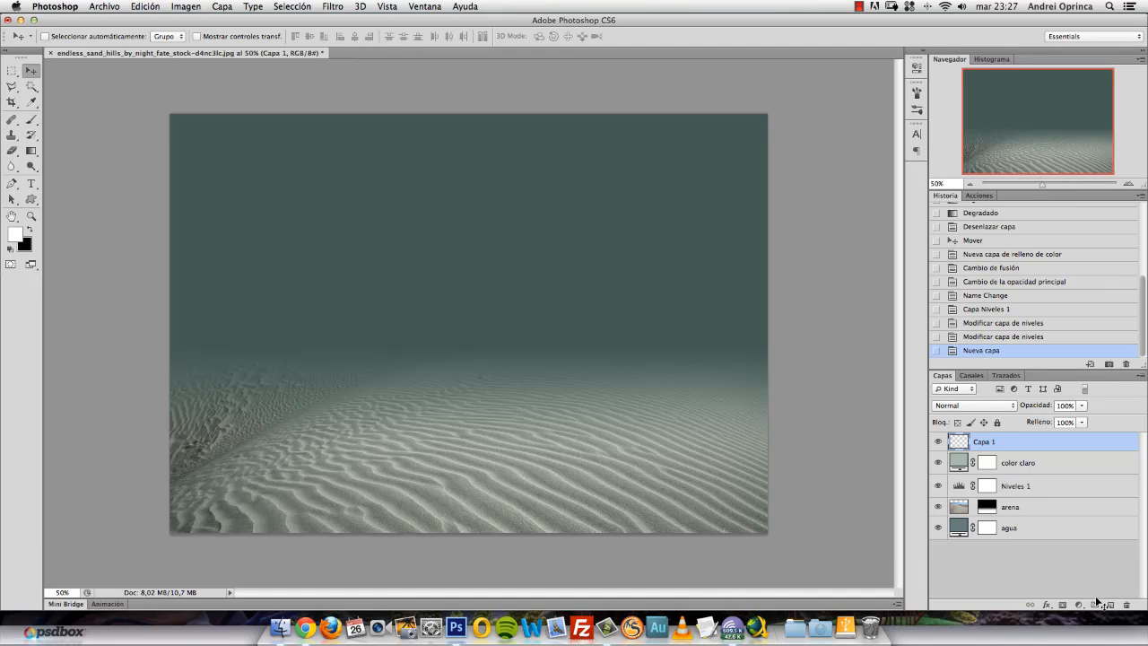
{"action": "left_click", "coordinate": [12, 251]}
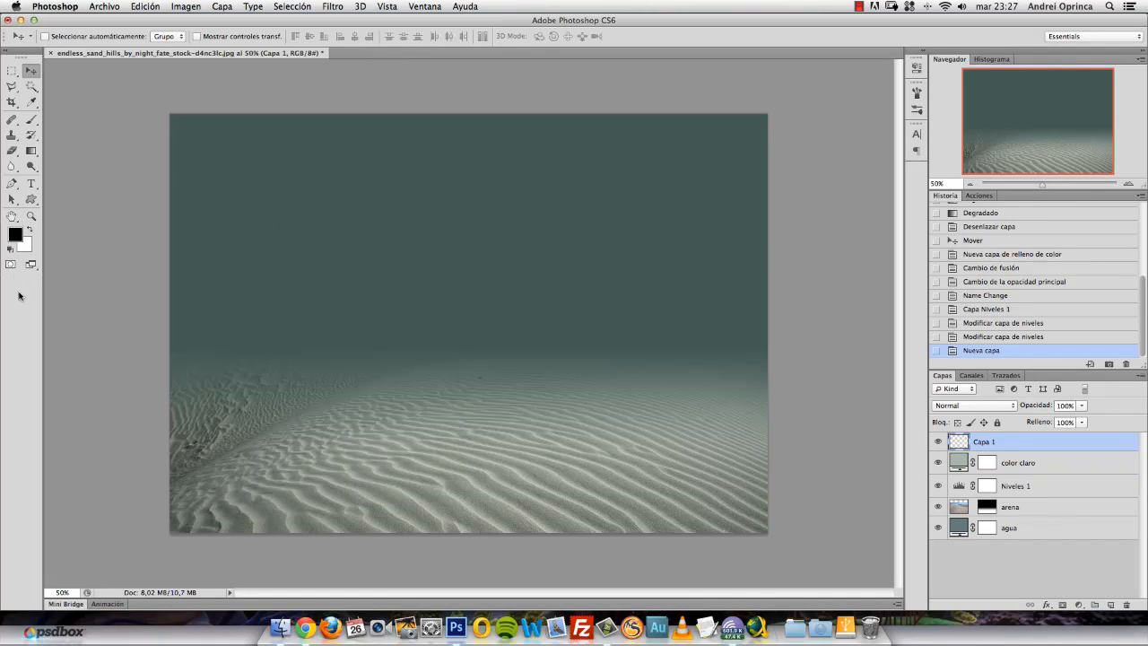
{"action": "left_click", "coordinate": [31, 232]}
{"action": "key", "text": "alt+BackSpace"}
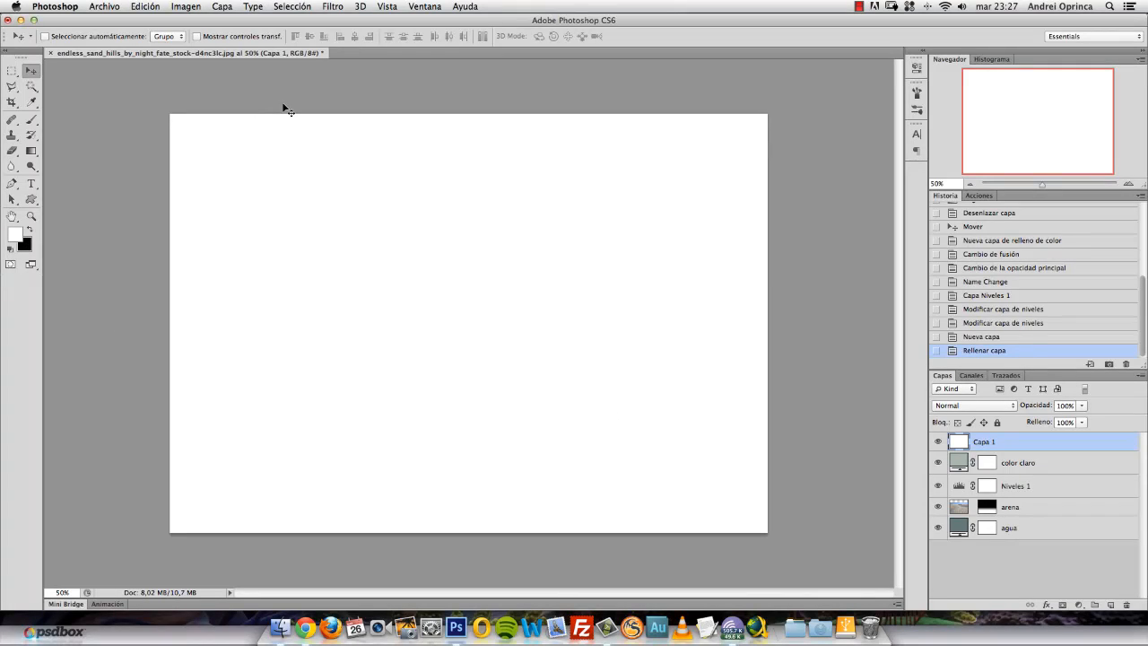
Step: Render black and white clouds on the new white layer with the Nubes filter
{"action": "left_click", "coordinate": [333, 7]}
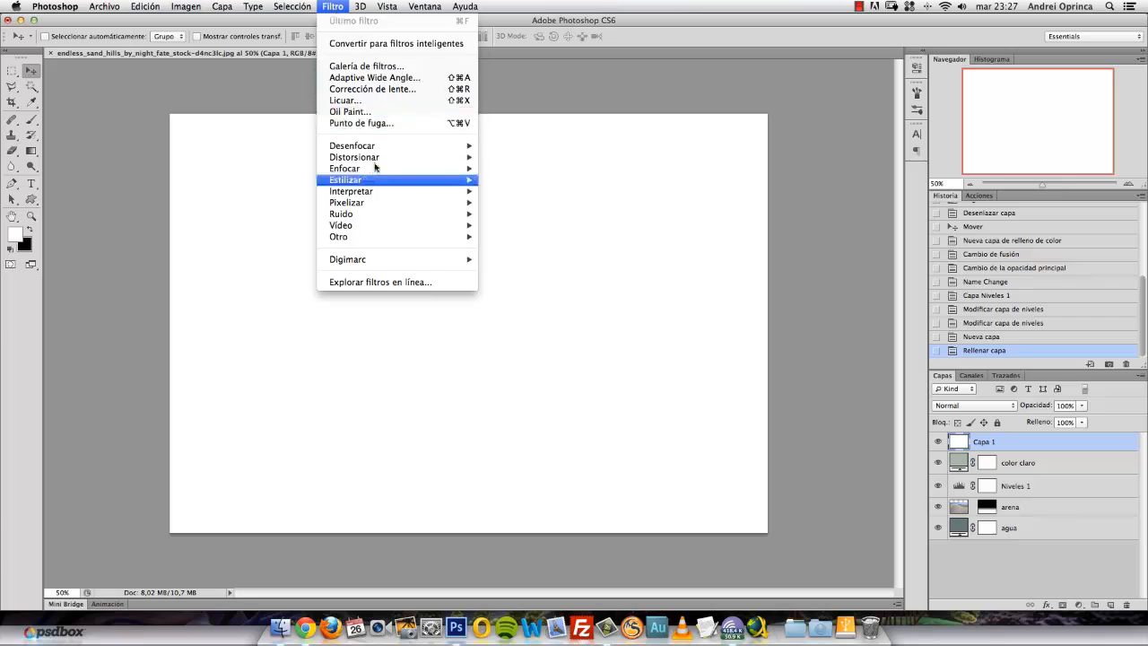
{"action": "mouse_move", "coordinate": [384, 195]}
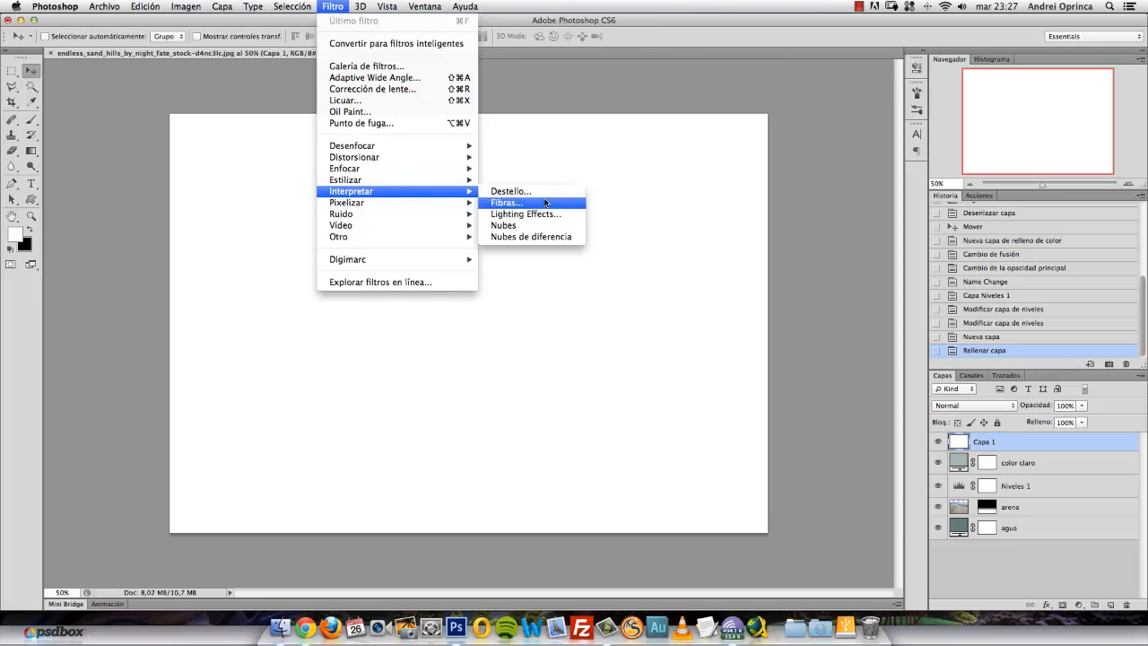
{"action": "left_click", "coordinate": [542, 230]}
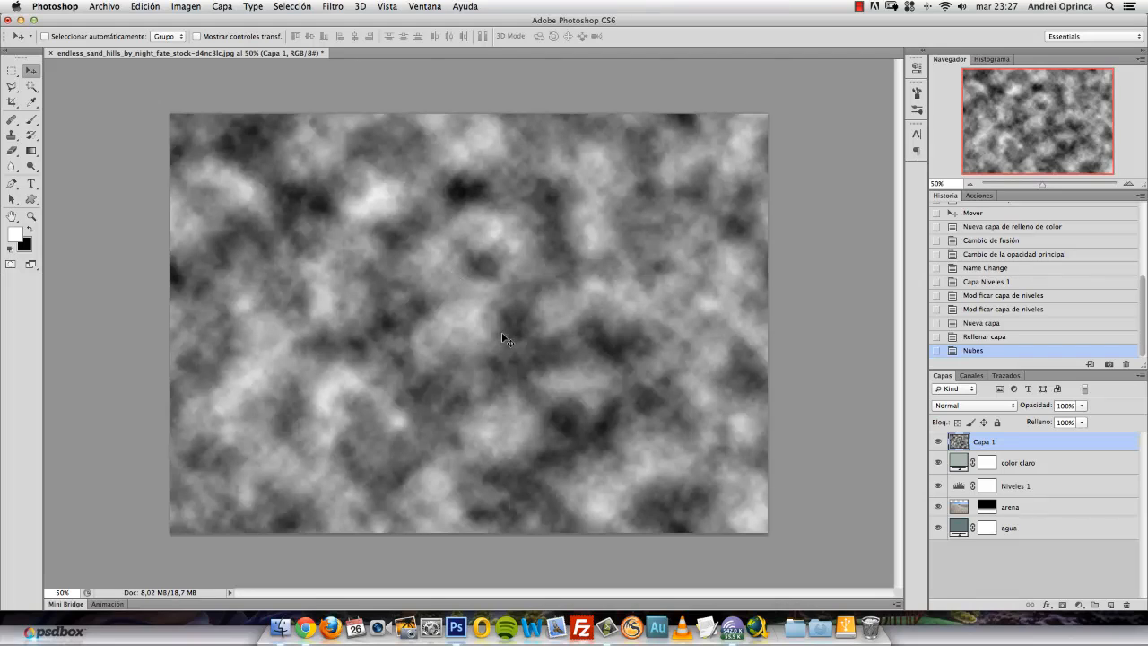
Step: Set the Capa 1 clouds layer to the Luz suave blend mode and reduce its opacity to 7%
{"action": "left_click", "coordinate": [967, 408]}
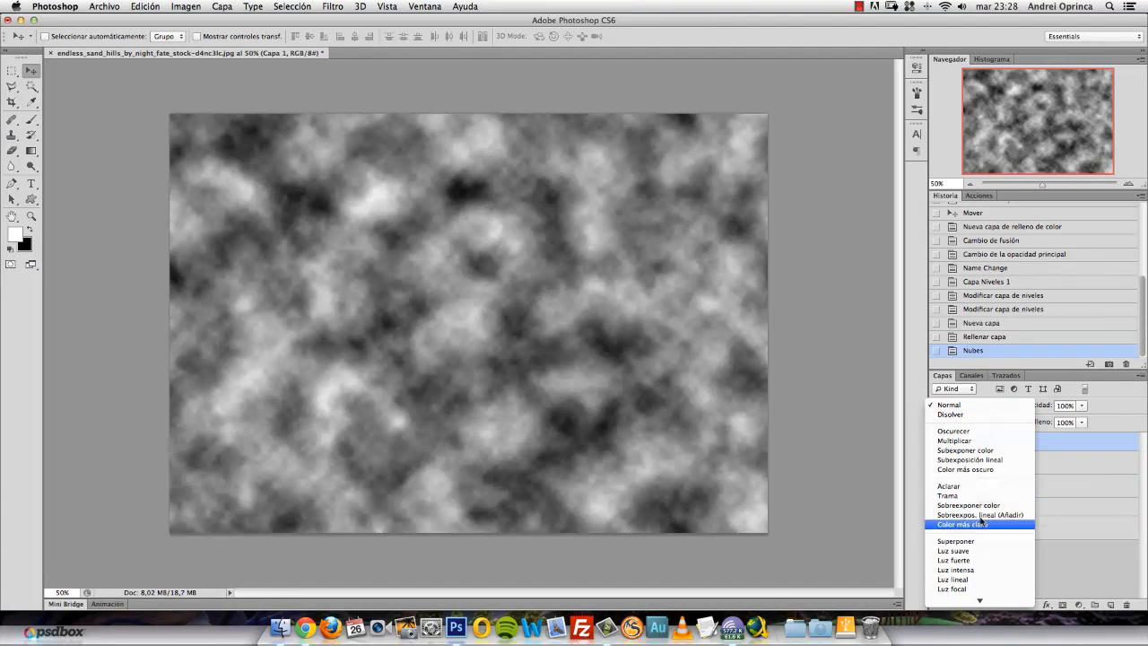
{"action": "left_click", "coordinate": [974, 552]}
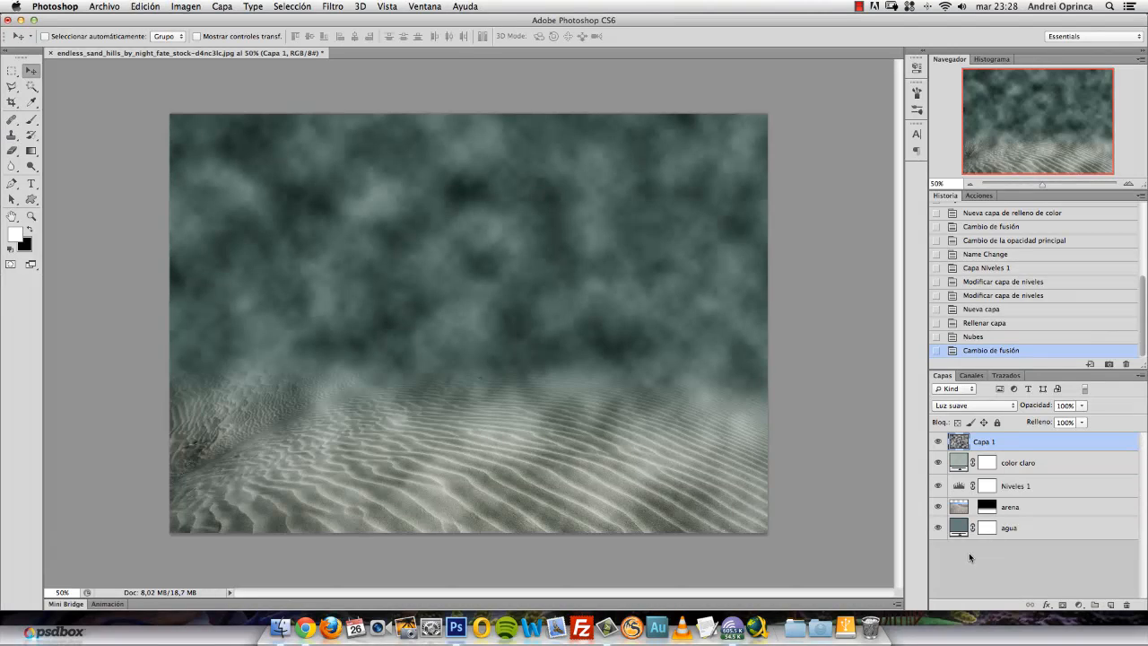
{"action": "left_click", "coordinate": [1082, 405]}
{"action": "left_click_drag", "start_coordinate": [1034, 422], "coordinate": [1028, 420]}
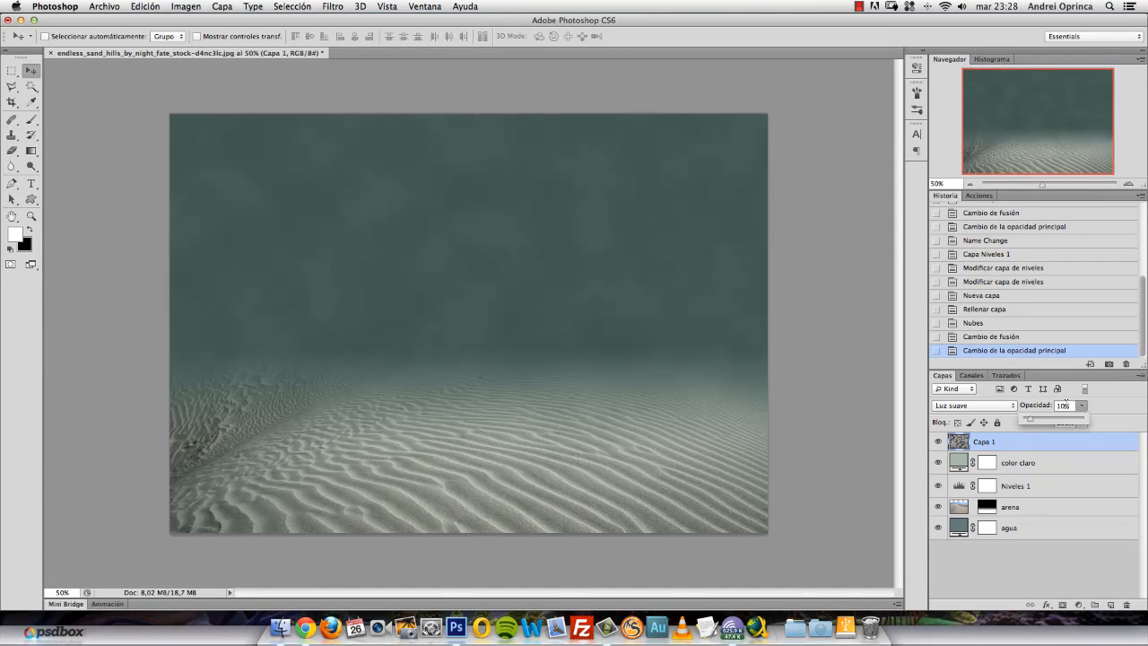
{"action": "left_click", "coordinate": [1064, 405]}
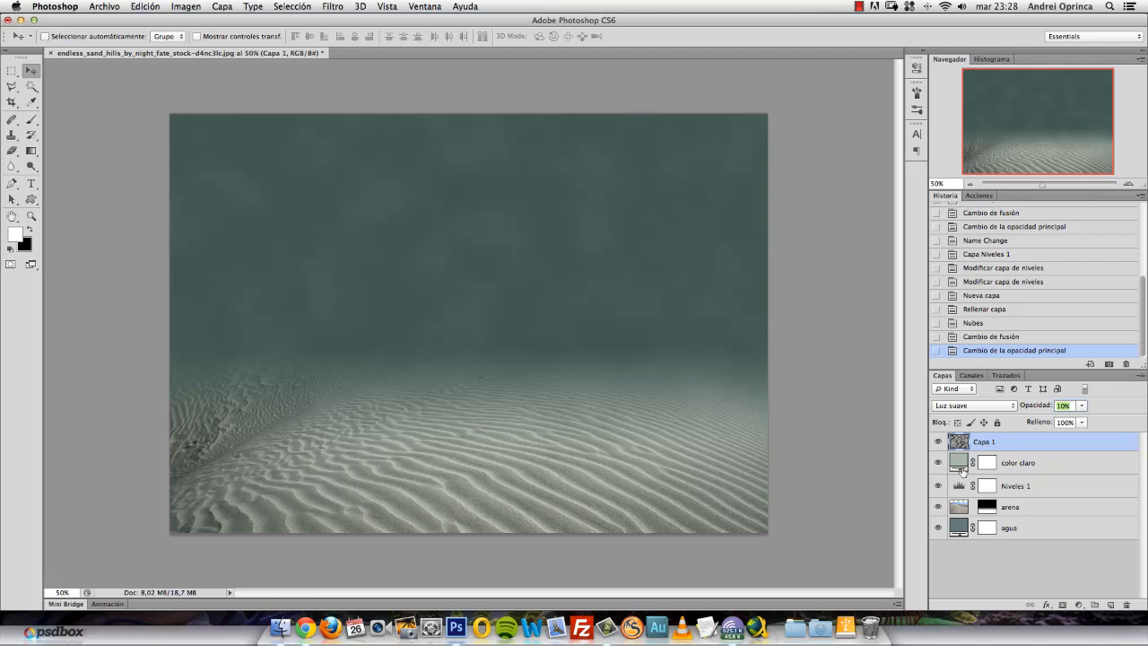
{"action": "type", "text": "8"}
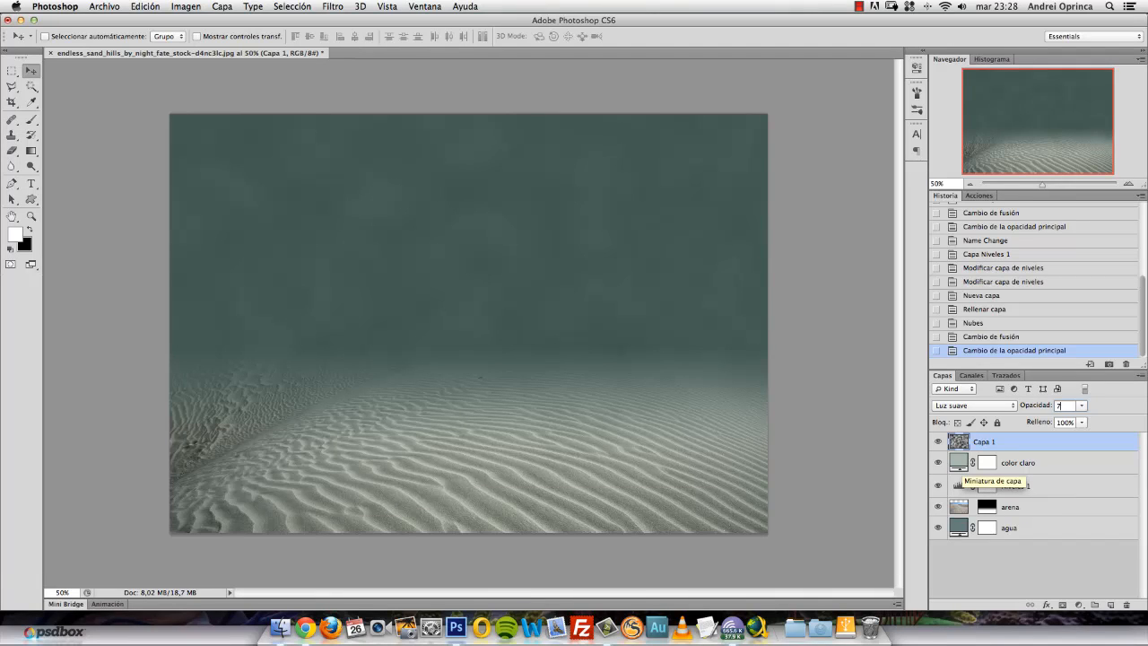
{"action": "left_click", "coordinate": [1036, 465]}
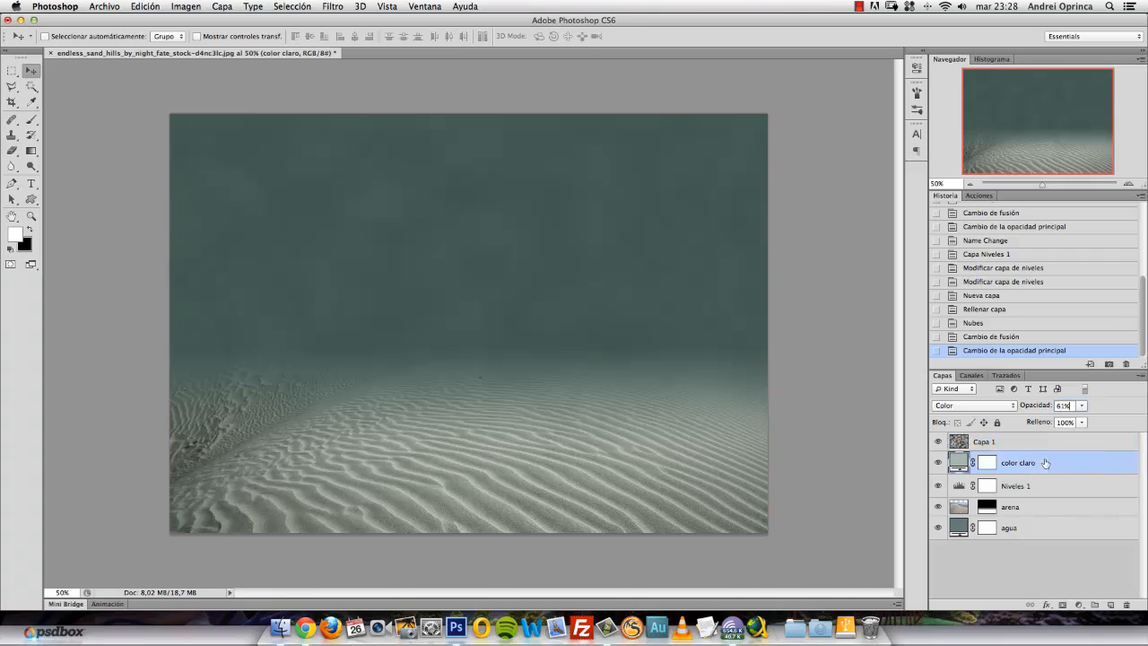
{"action": "left_click", "coordinate": [1049, 445]}
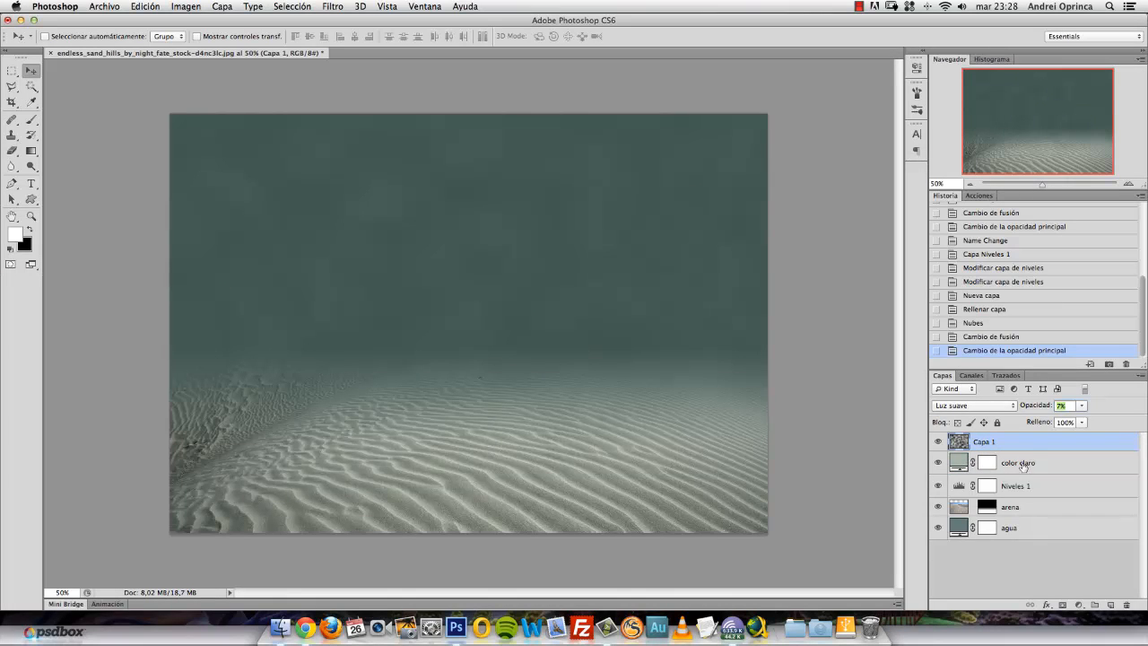
Step: Toggle the visibility of Capa 1 several times to compare the water with and without the cloud texture
{"action": "left_click", "coordinate": [939, 441]}
{"action": "left_click", "coordinate": [939, 441]}
{"action": "left_click", "coordinate": [939, 441]}
{"action": "left_click", "coordinate": [939, 442]}
{"action": "left_click", "coordinate": [939, 441]}
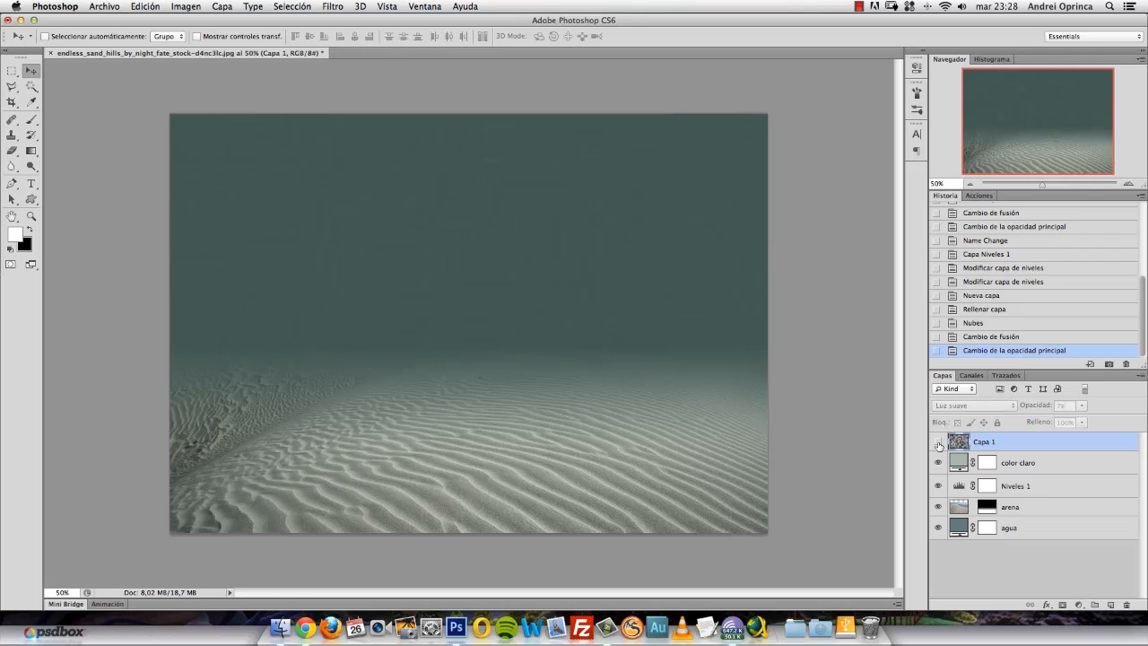
{"action": "left_click", "coordinate": [939, 442]}
{"action": "left_click", "coordinate": [939, 441]}
{"action": "left_click", "coordinate": [939, 441]}
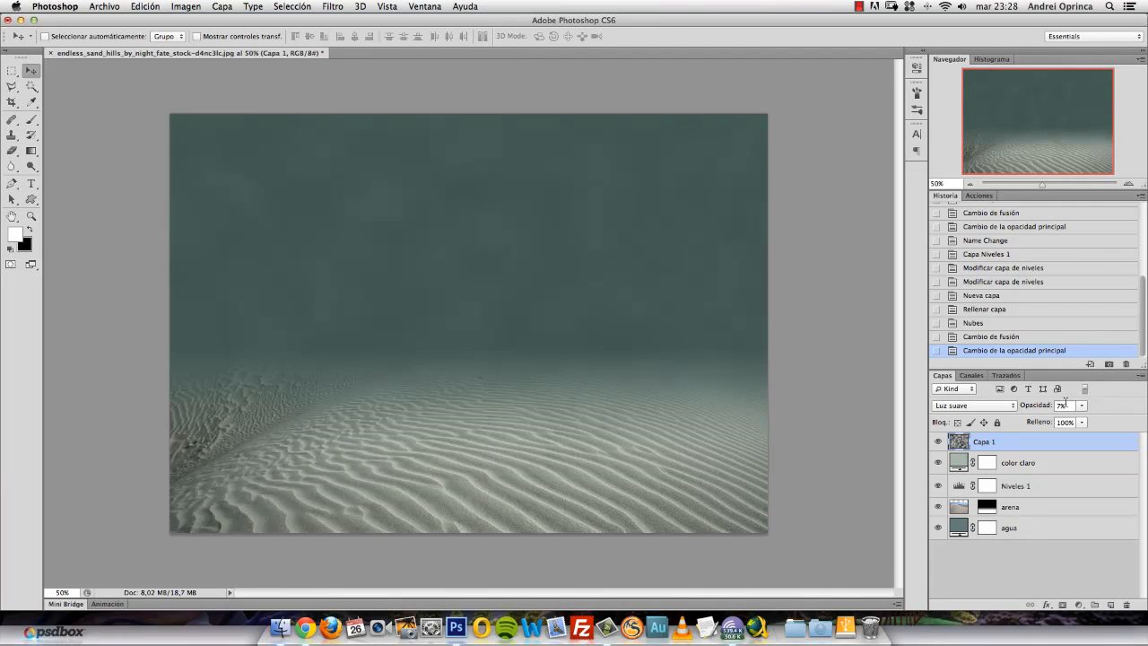
Step: Set the opacity of Capa 1 to 6% and inspect the cloud texture in the water up close
{"action": "left_click", "coordinate": [1078, 463]}
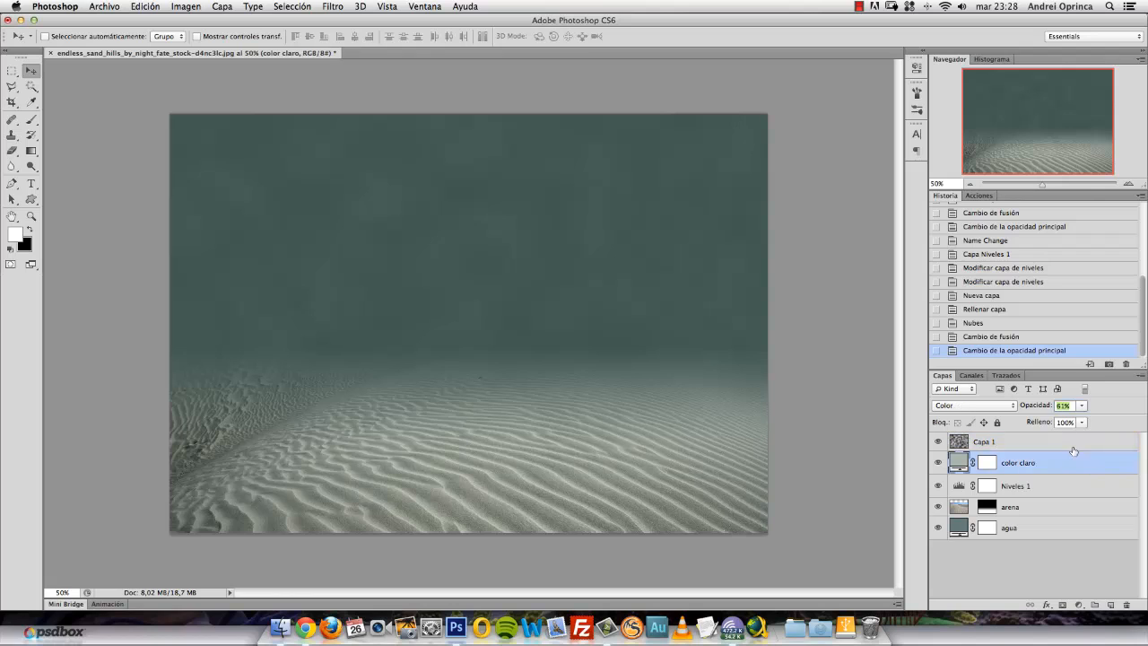
{"action": "left_click", "coordinate": [1069, 450]}
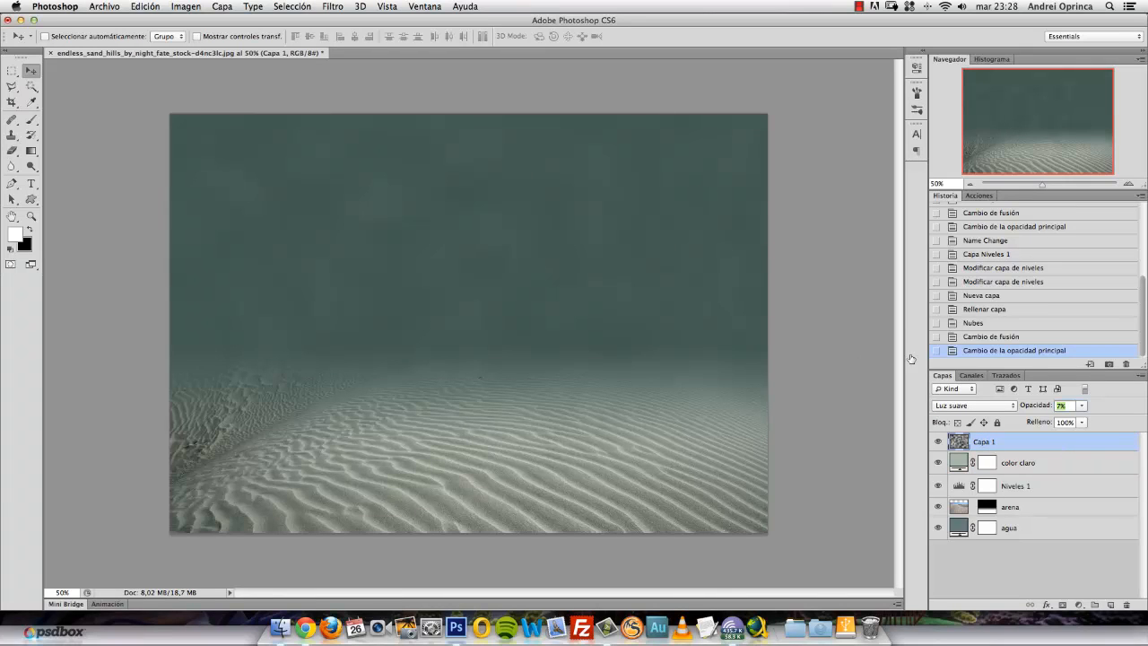
{"action": "key", "text": "Down"}
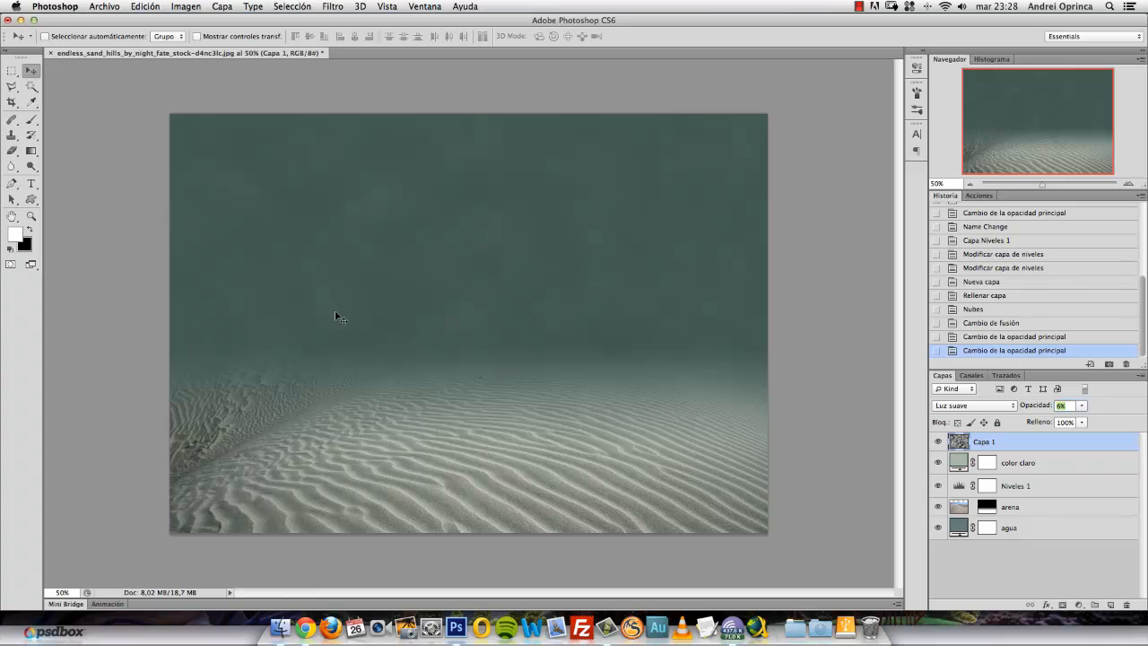
{"action": "scroll", "coordinate": [333, 257], "scroll_direction": "up", "scroll_amount": 1}
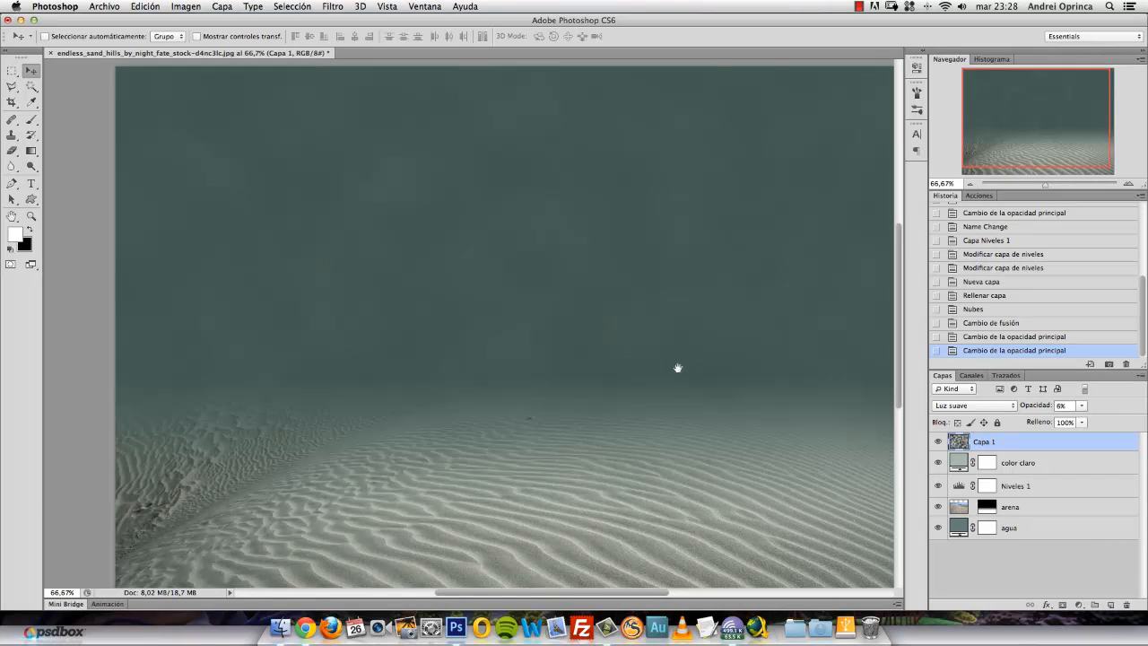
{"action": "left_click_drag", "start_coordinate": [679, 368], "coordinate": [610, 357]}
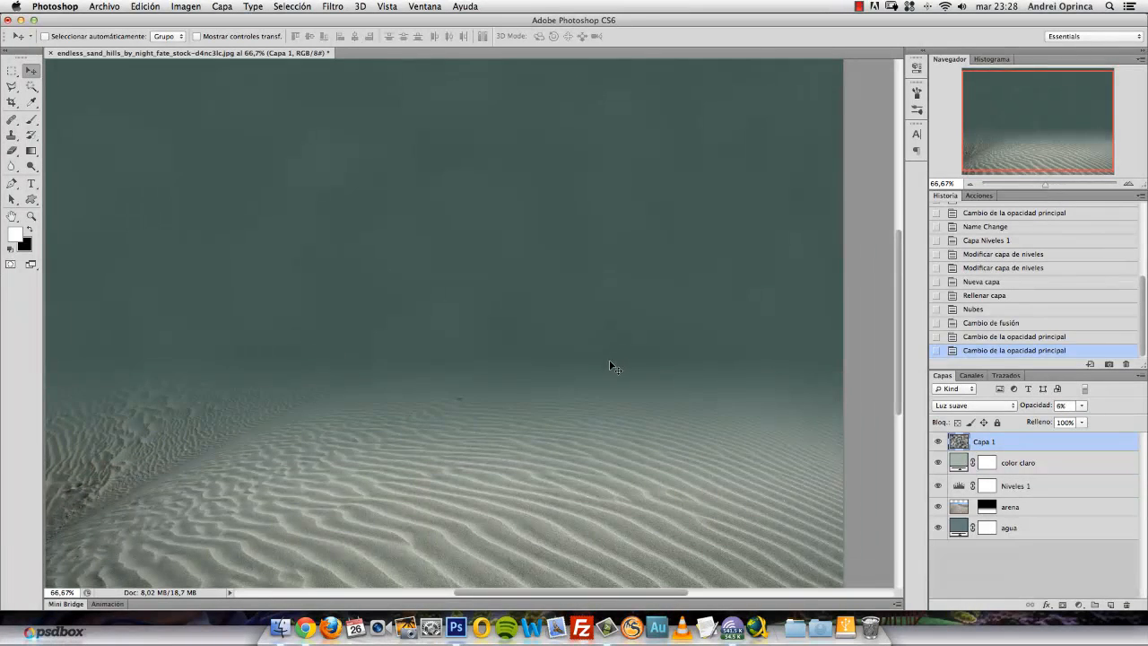
{"action": "scroll", "coordinate": [609, 366], "scroll_direction": "down", "scroll_amount": 1}
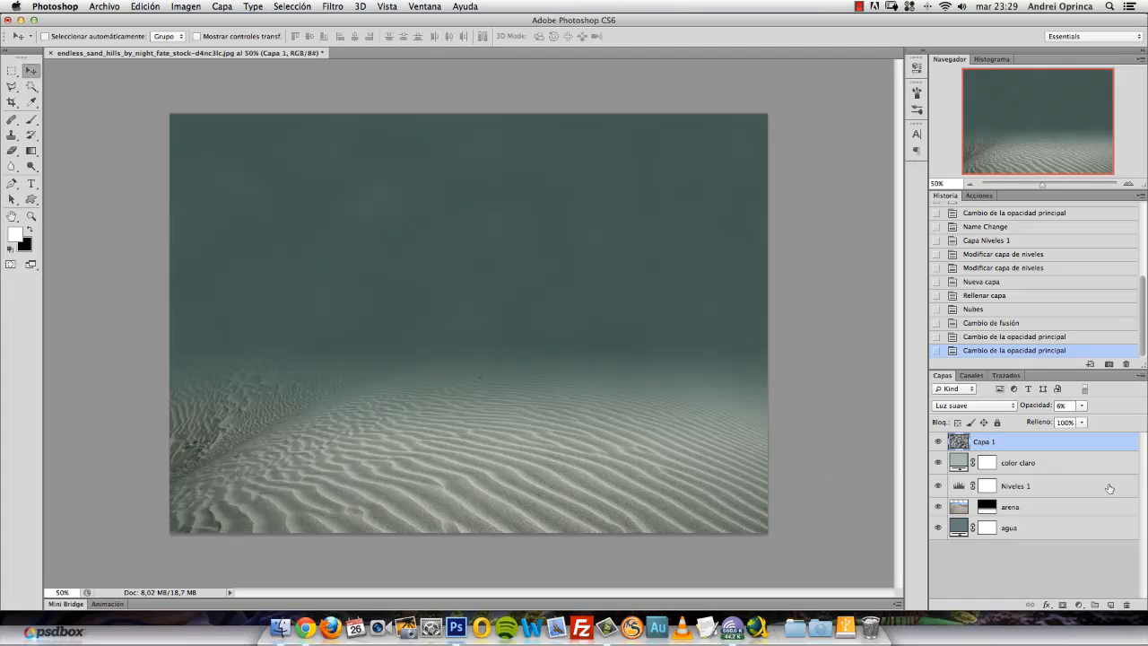
Step: Create a new layer named 1 above Capa 1 and fill it with black
{"action": "left_click", "coordinate": [1112, 605]}
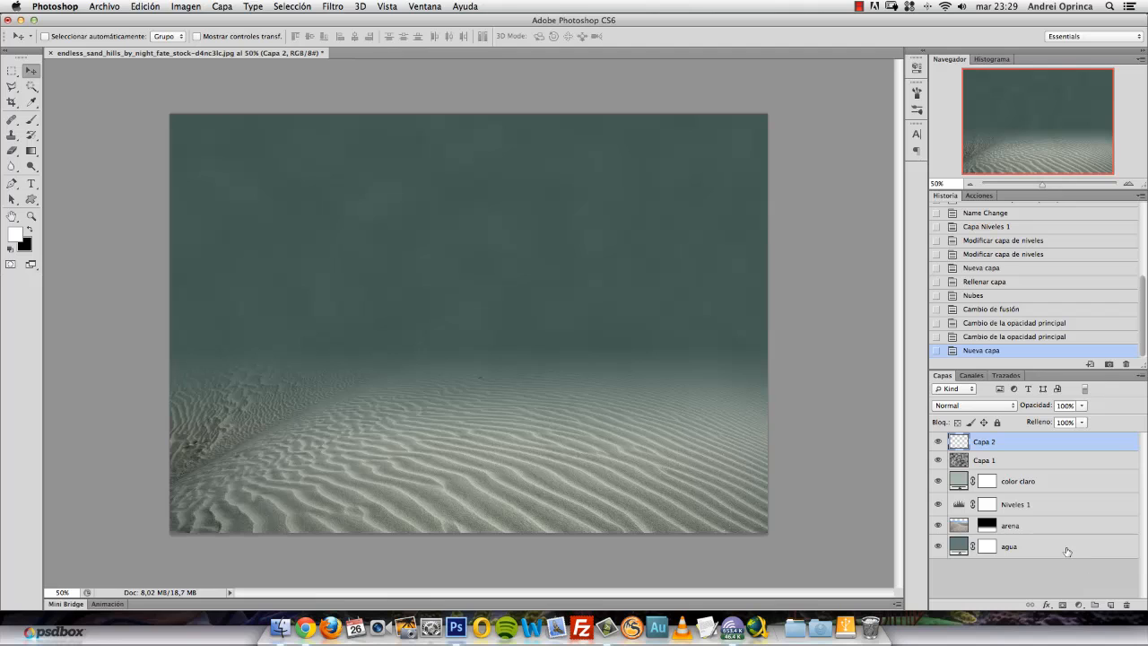
{"action": "double_click", "coordinate": [984, 442]}
{"action": "type", "text": "1"}
{"action": "key", "text": "Return"}
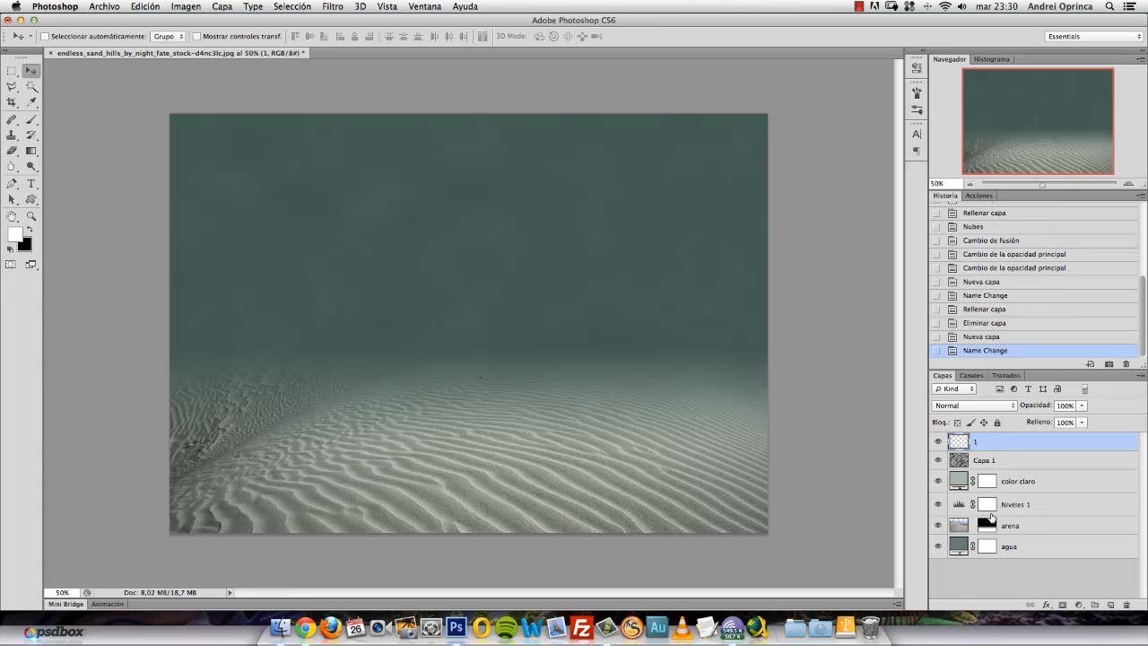
{"action": "key", "text": "x"}
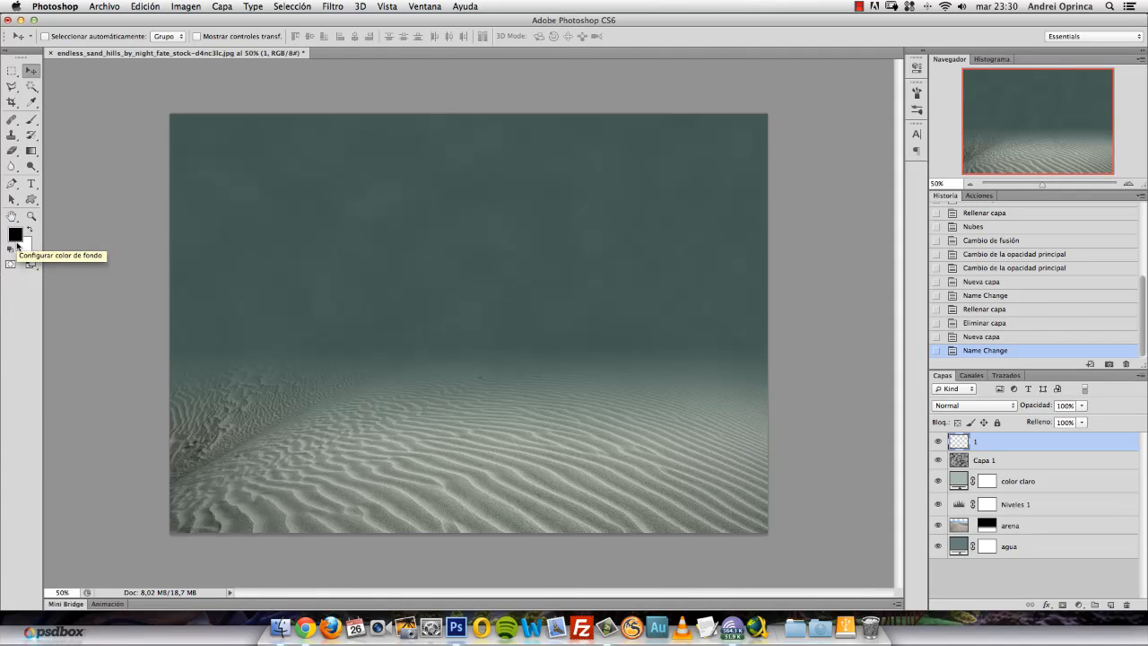
{"action": "key", "text": "alt+BackSpace"}
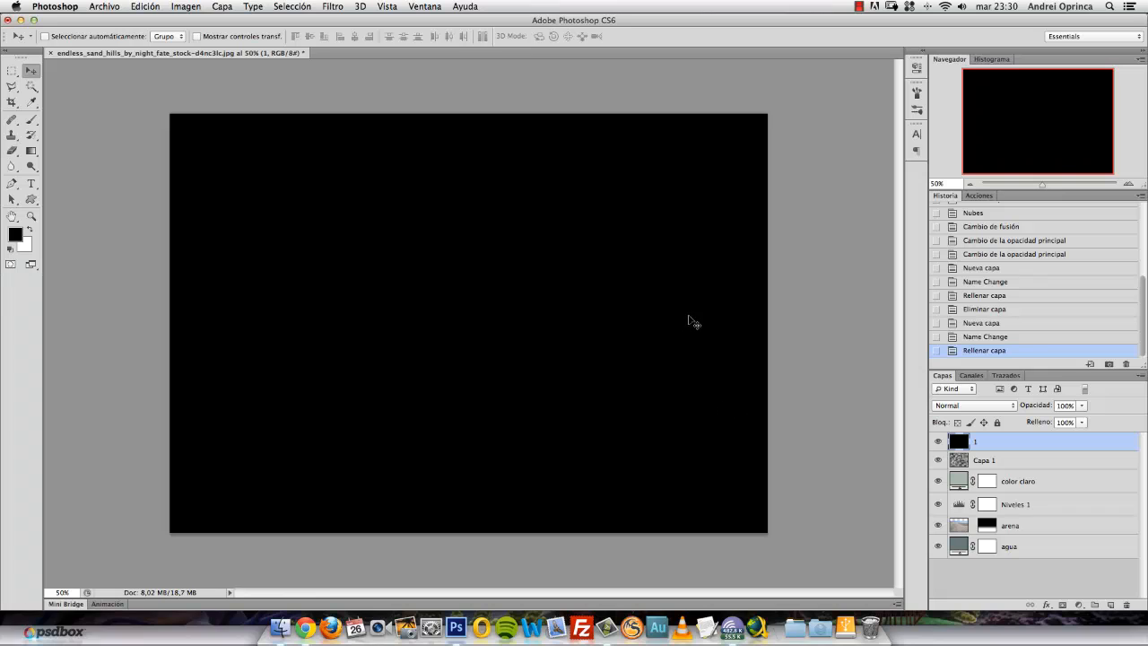
Step: Paint a white glow in the centre of layer 1 with a soft 1211 px brush at 0% hardness, and set the layer to Multiplicar
{"action": "left_click", "coordinate": [32, 124]}
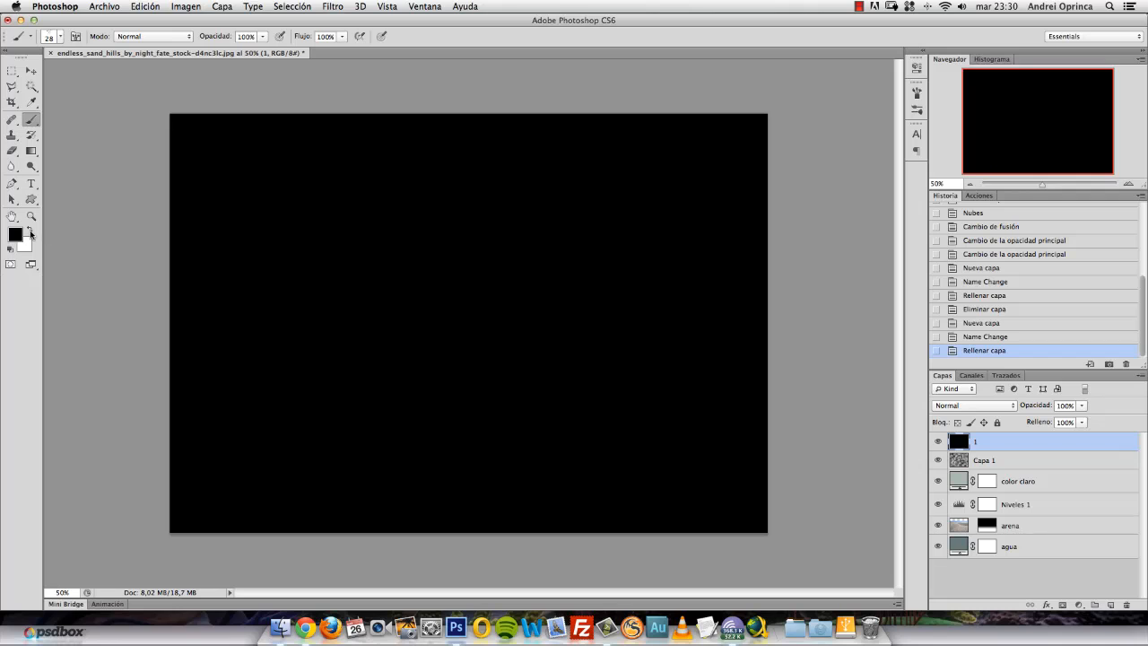
{"action": "left_click", "coordinate": [29, 230]}
{"action": "right_click", "coordinate": [416, 292]}
{"action": "left_click", "coordinate": [440, 353]}
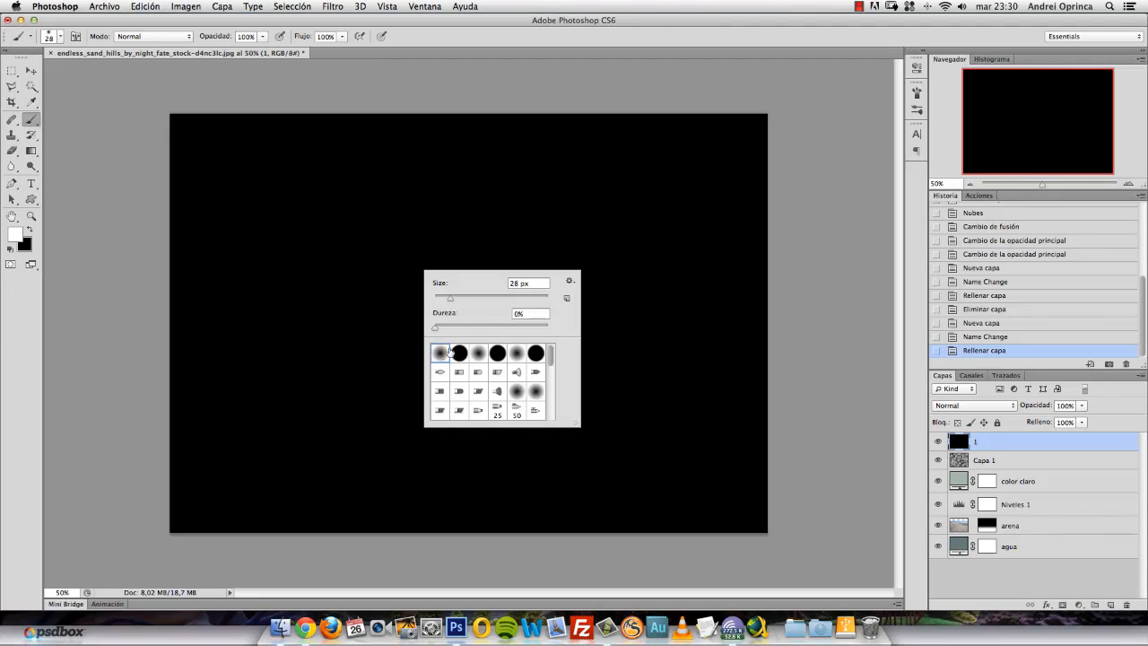
{"action": "left_click_drag", "start_coordinate": [452, 296], "coordinate": [539, 305]}
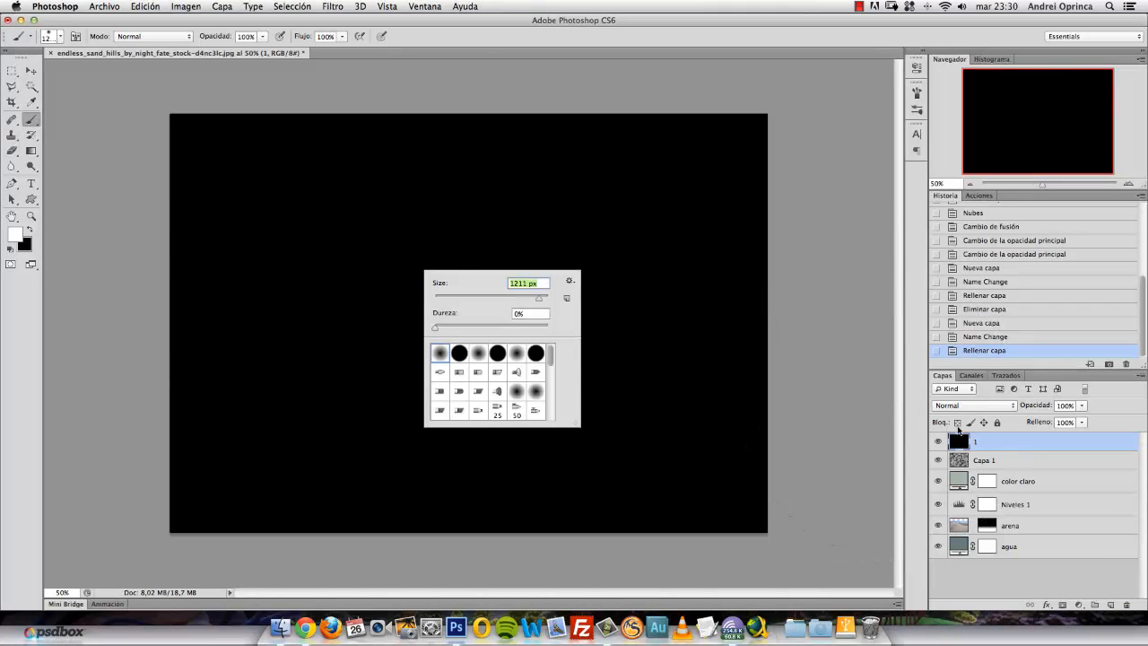
{"action": "left_click", "coordinate": [957, 423]}
{"action": "left_click", "coordinate": [484, 314]}
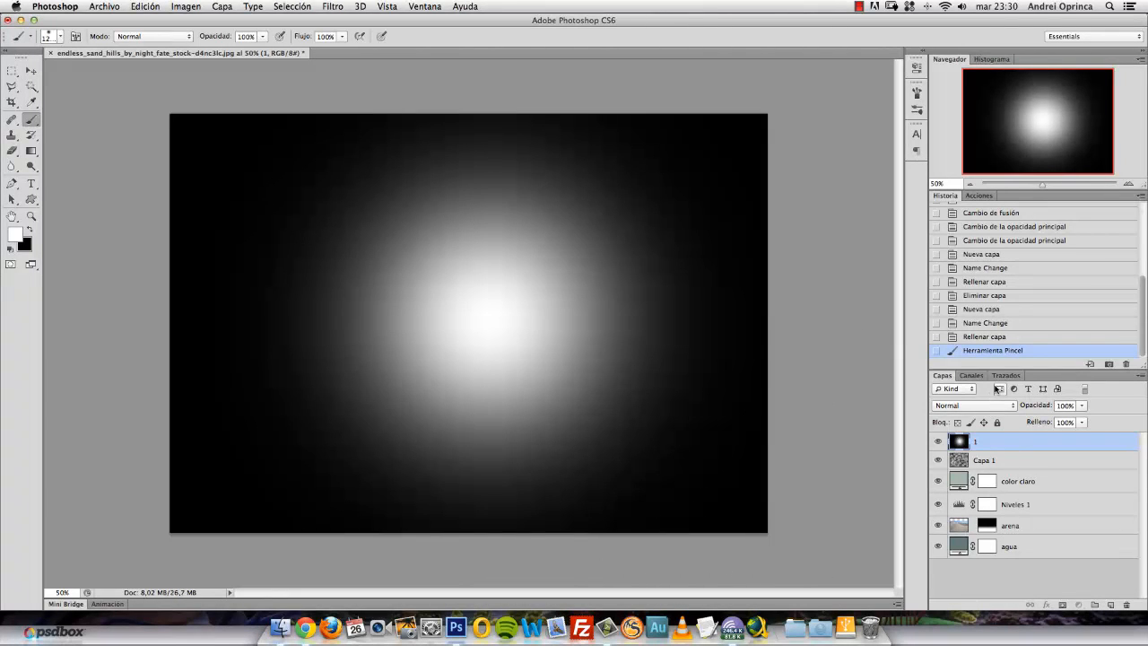
{"action": "left_click", "coordinate": [975, 409]}
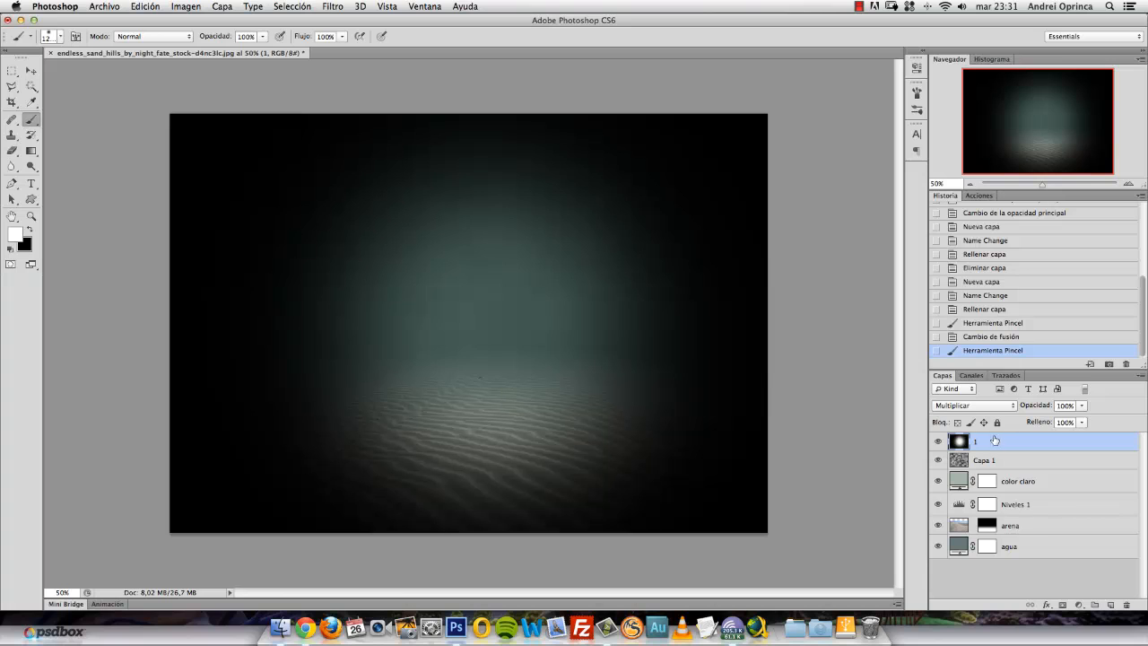
{"action": "left_click", "coordinate": [30, 70]}
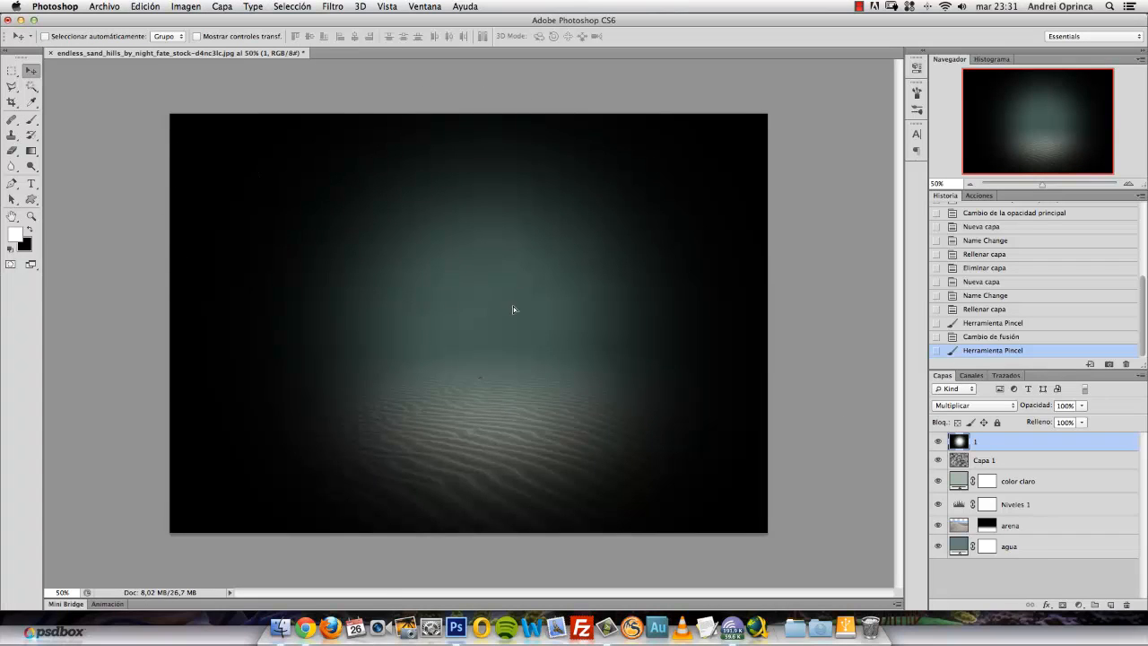
{"action": "mouse_move", "coordinate": [513, 309]}
{"action": "left_mouse_down"}
{"action": "mouse_move", "coordinate": [430, 314]}
{"action": "mouse_move", "coordinate": [551, 325]}
{"action": "mouse_move", "coordinate": [508, 323]}
{"action": "left_mouse_up"}
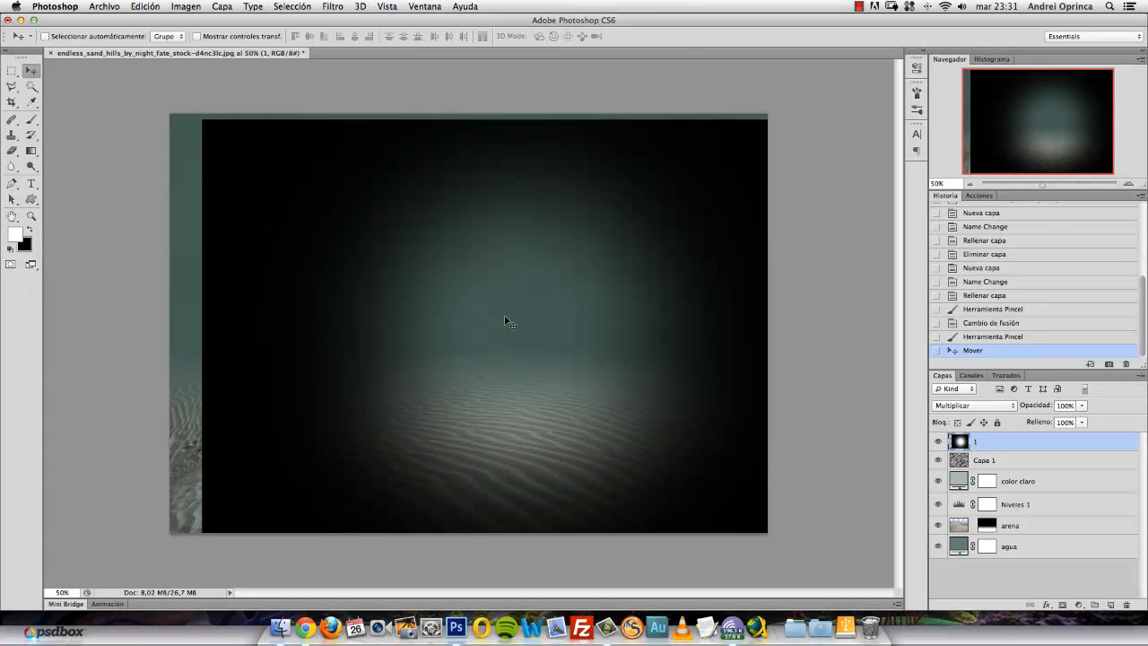
{"action": "key", "text": "super+z"}
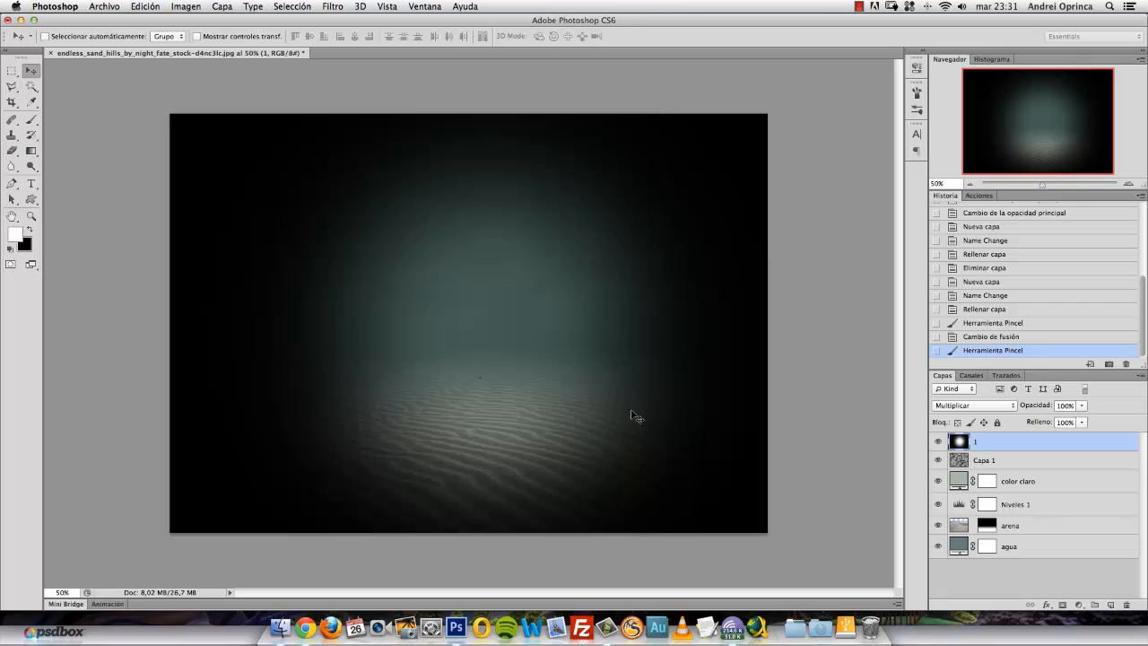
Step: Free-transform layer 1 to about 201% width and 151% height, shifting its bright area toward the right side of the image
{"action": "key", "text": "super+t"}
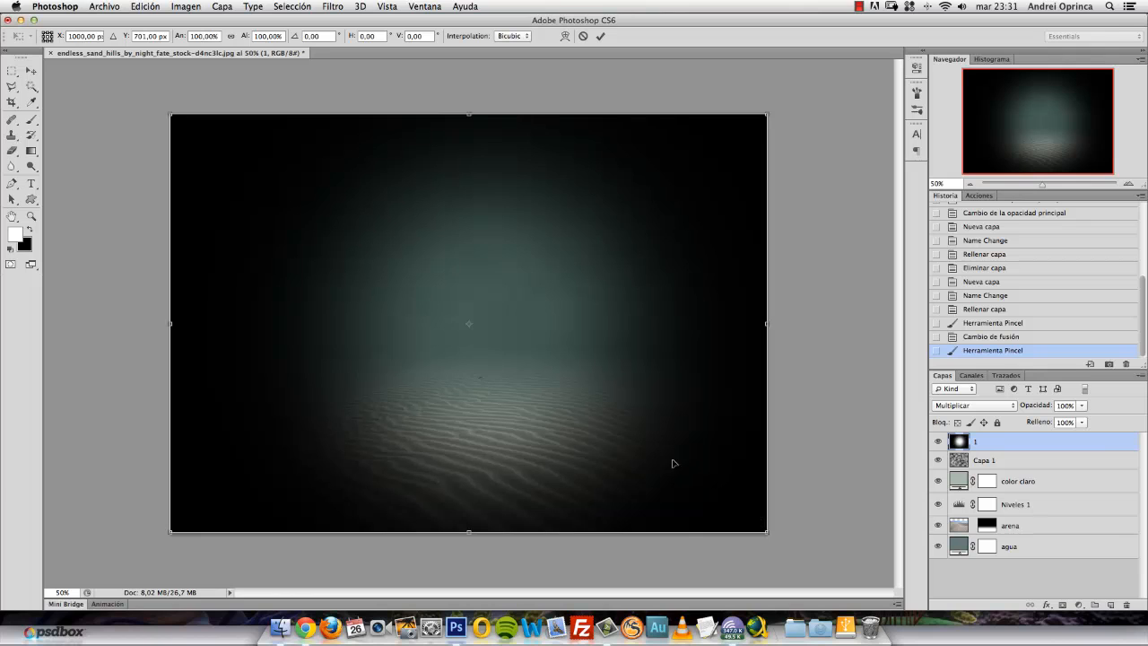
{"action": "scroll", "coordinate": [530, 390], "scroll_direction": "up", "scroll_amount": 1}
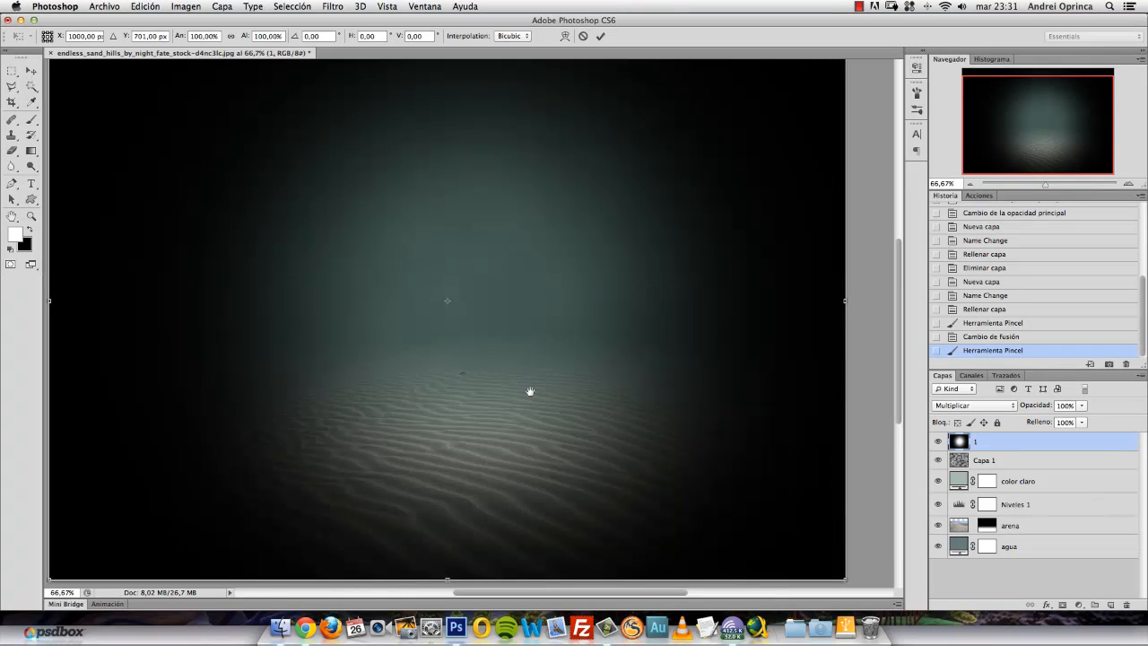
{"action": "scroll", "coordinate": [527, 395], "scroll_direction": "down", "scroll_amount": 3}
{"action": "left_click_drag", "start_coordinate": [618, 428], "coordinate": [919, 462]}
{"action": "left_click_drag", "start_coordinate": [750, 357], "coordinate": [610, 382]}
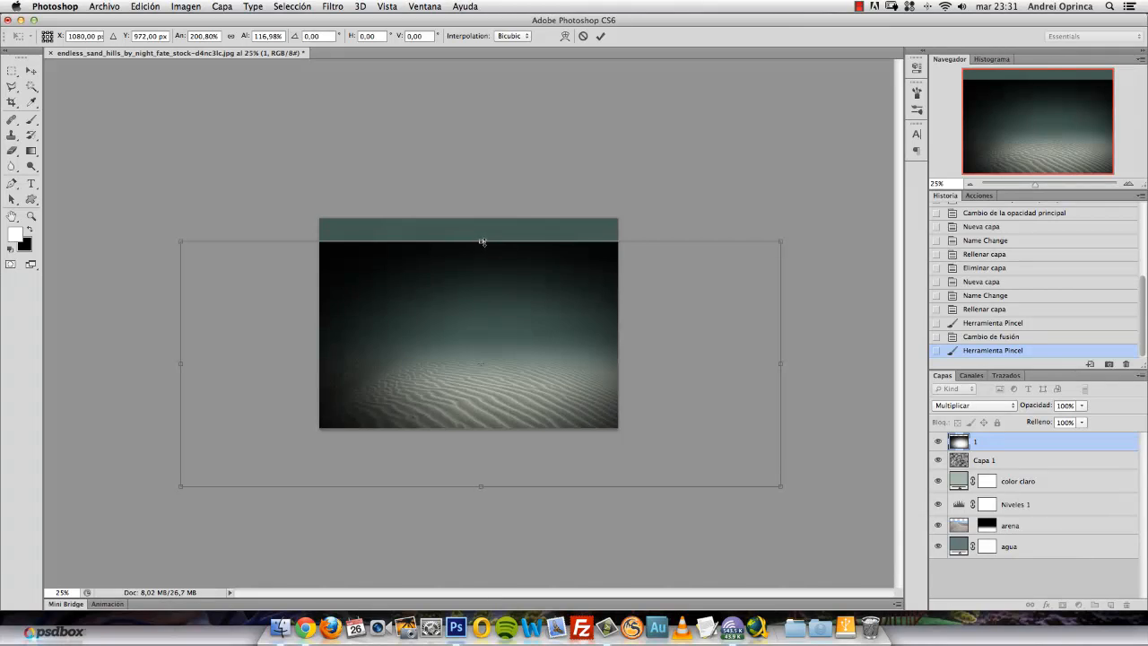
{"action": "left_click_drag", "start_coordinate": [483, 242], "coordinate": [505, 173]}
{"action": "left_click_drag", "start_coordinate": [555, 302], "coordinate": [591, 296]}
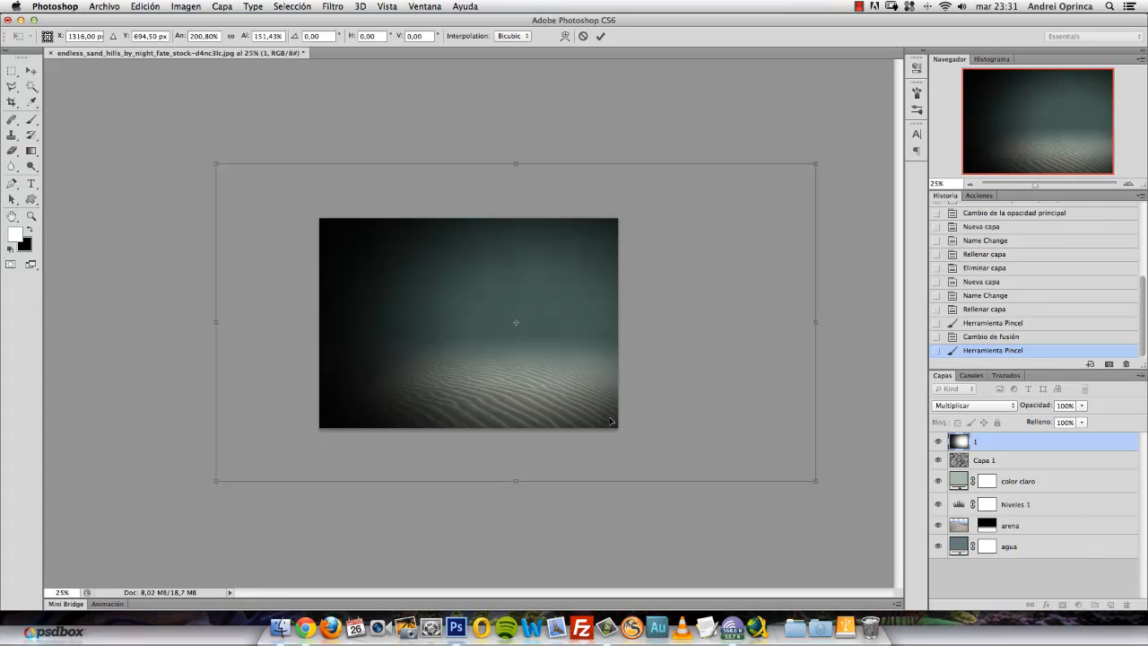
{"action": "left_click_drag", "start_coordinate": [587, 333], "coordinate": [584, 321]}
Step: Enlarge layer 1 to about 257% width and 203% height with about -1° rotation, apply the transformation, and move the layer slightly up and right
{"action": "left_click_drag", "start_coordinate": [818, 156], "coordinate": [930, 73]}
{"action": "left_click_drag", "start_coordinate": [754, 214], "coordinate": [693, 258]}
{"action": "left_click_drag", "start_coordinate": [153, 517], "coordinate": [128, 541]}
{"action": "left_click_drag", "start_coordinate": [325, 443], "coordinate": [348, 430]}
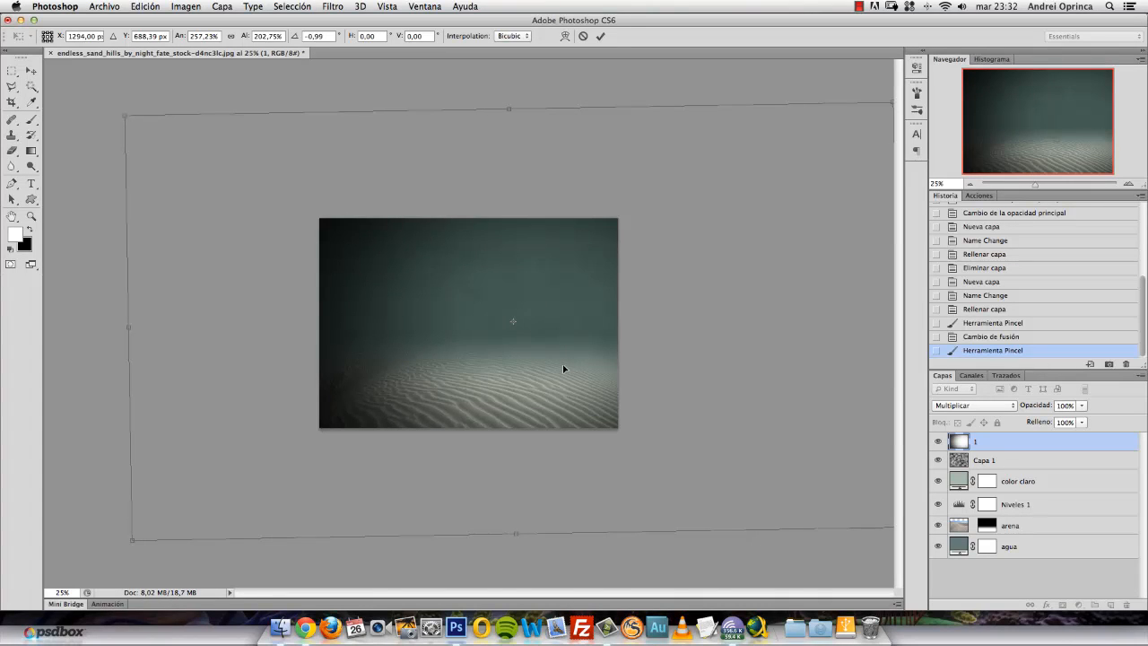
{"action": "key", "text": "Return"}
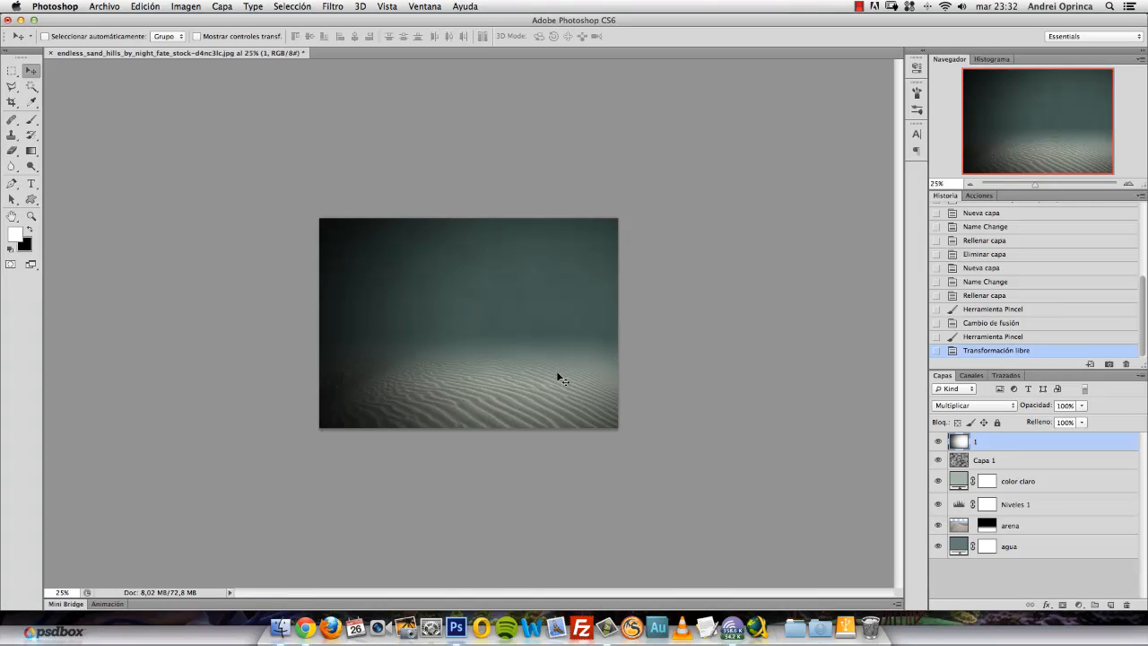
{"action": "left_click", "coordinate": [450, 372], "text": "super"}
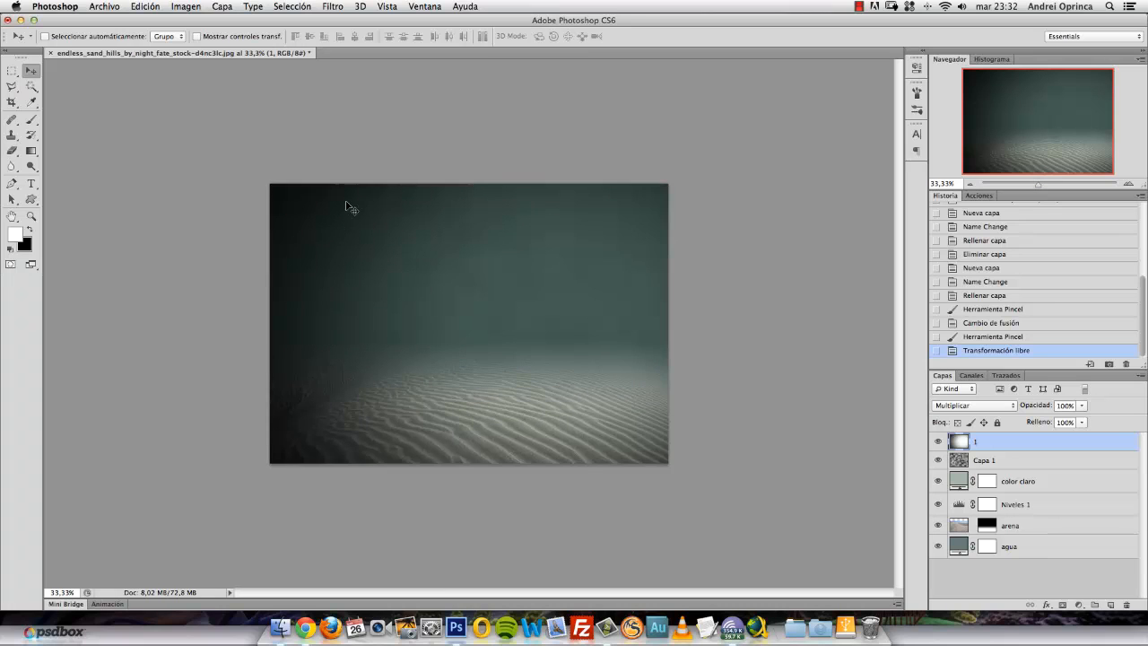
{"action": "left_click_drag", "start_coordinate": [330, 392], "coordinate": [355, 375]}
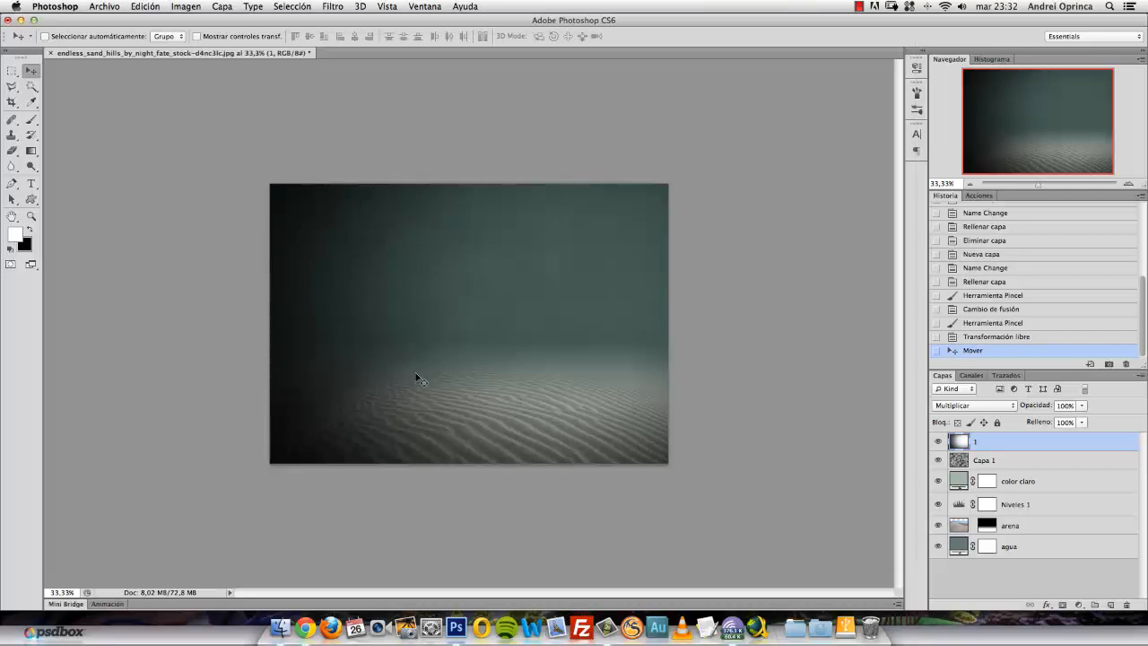
Step: Reduce layer 1's opacity to 81% and nudge the layer so its bright area sits over the sand and water
{"action": "left_click_drag", "start_coordinate": [416, 401], "coordinate": [433, 377]}
{"action": "left_click", "coordinate": [1082, 406]}
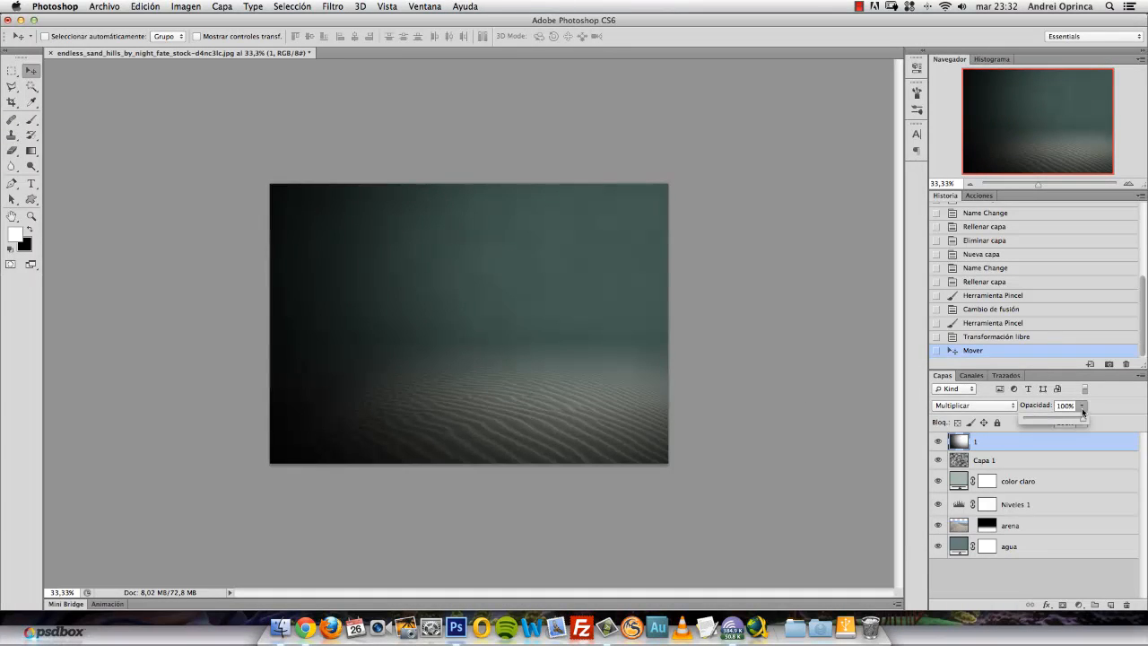
{"action": "left_click_drag", "start_coordinate": [1086, 419], "coordinate": [1072, 418]}
{"action": "left_click_drag", "start_coordinate": [563, 343], "coordinate": [560, 352]}
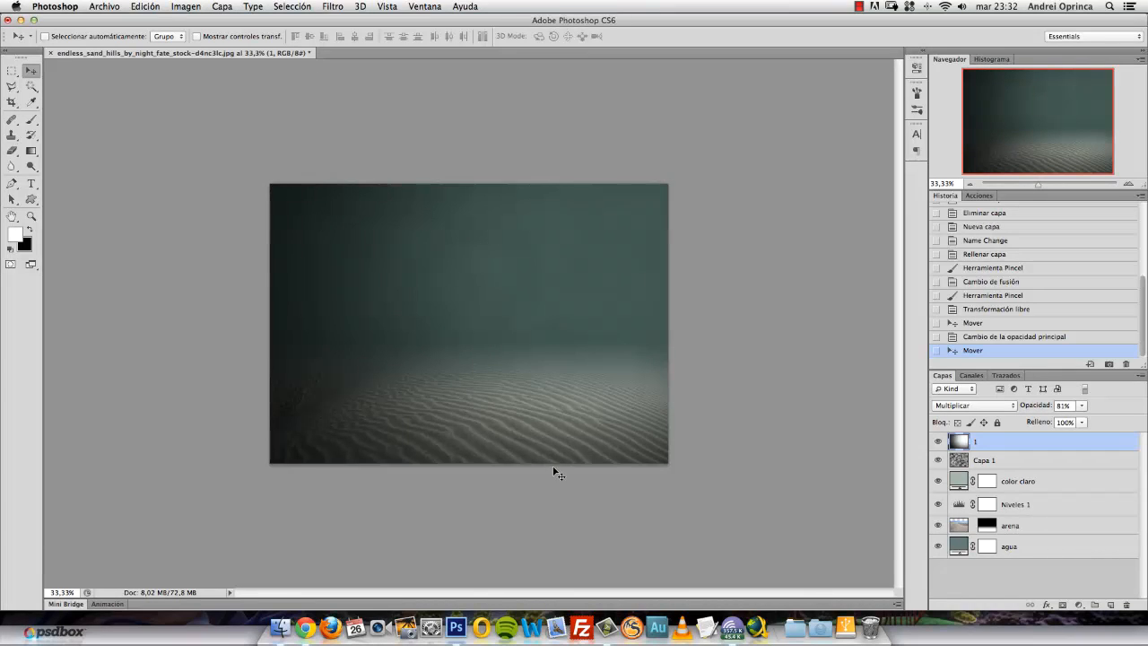
{"action": "left_click_drag", "start_coordinate": [535, 406], "coordinate": [531, 407]}
Step: Compare the scene with and without layer 1's shading, leaving layer 1 hidden
{"action": "left_click", "coordinate": [938, 441]}
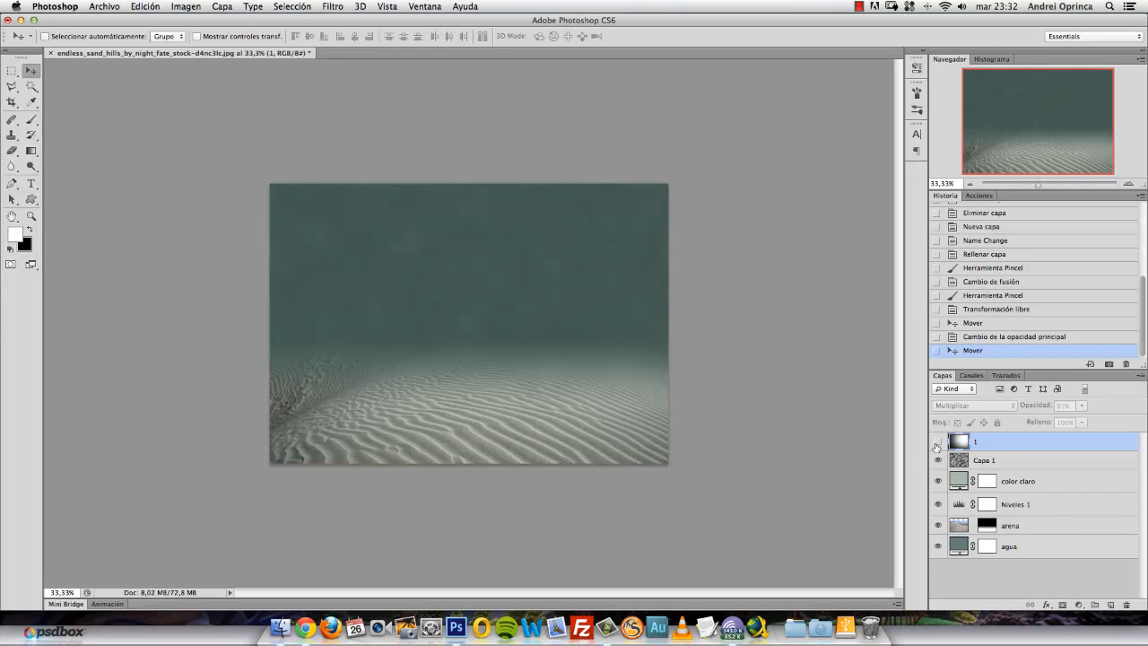
{"action": "left_click", "coordinate": [939, 441]}
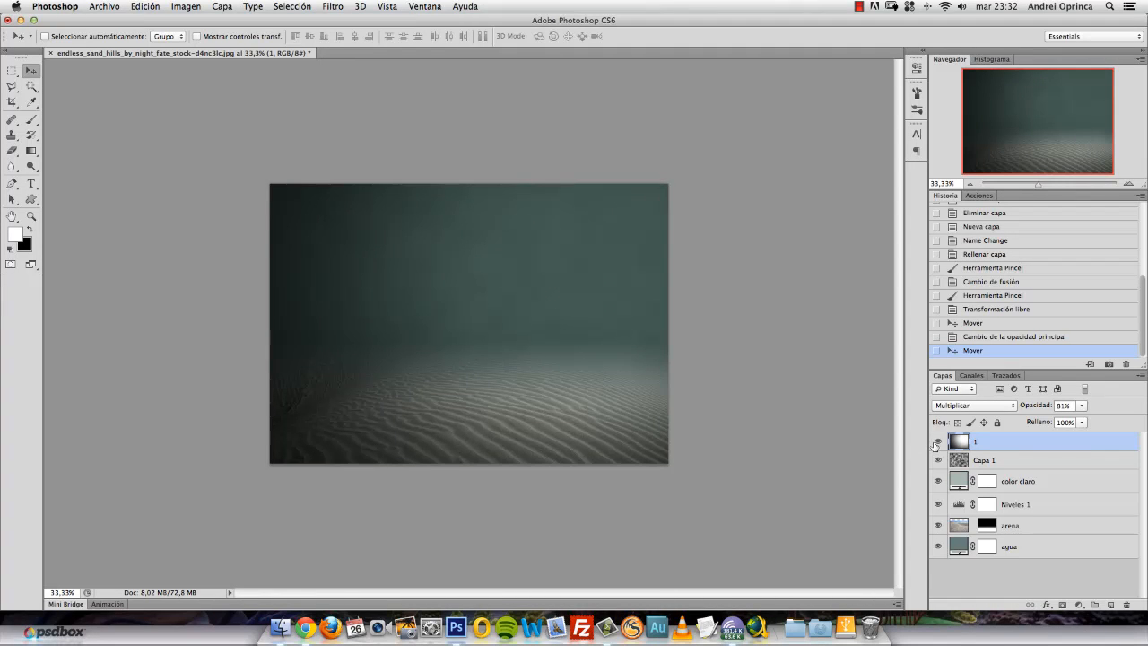
{"action": "left_click", "coordinate": [938, 442]}
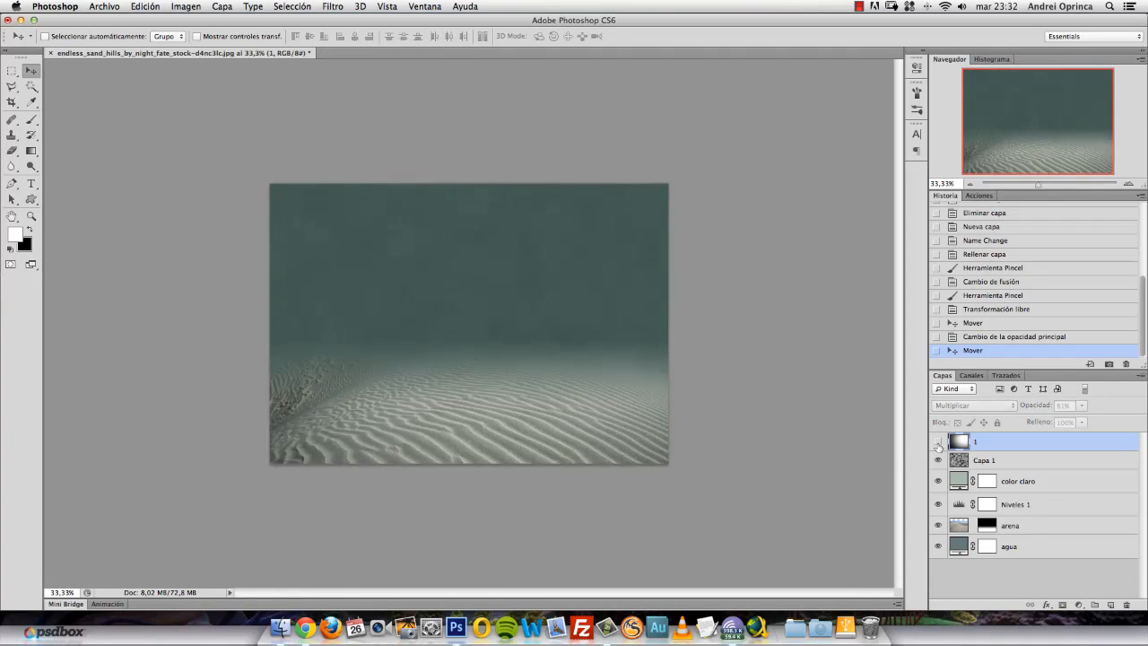
{"action": "left_click", "coordinate": [939, 442]}
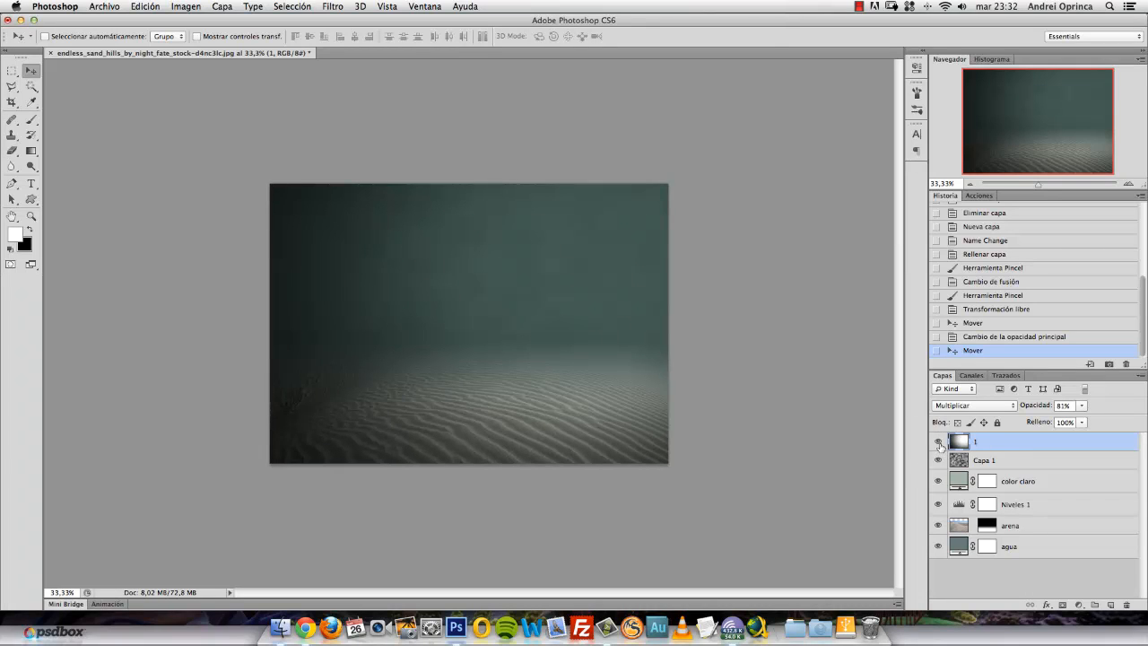
{"action": "left_click", "coordinate": [938, 442]}
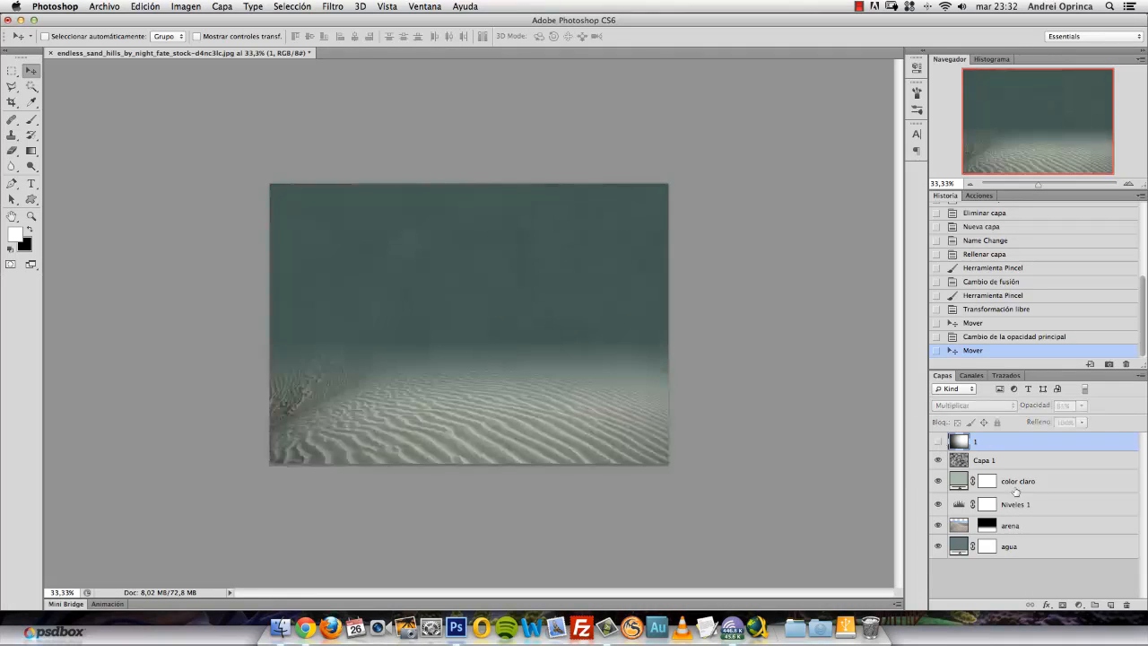
Step: Create a new layer named 2 above layer 1, fill it with black and add a layer mask
{"action": "left_click", "coordinate": [1111, 604]}
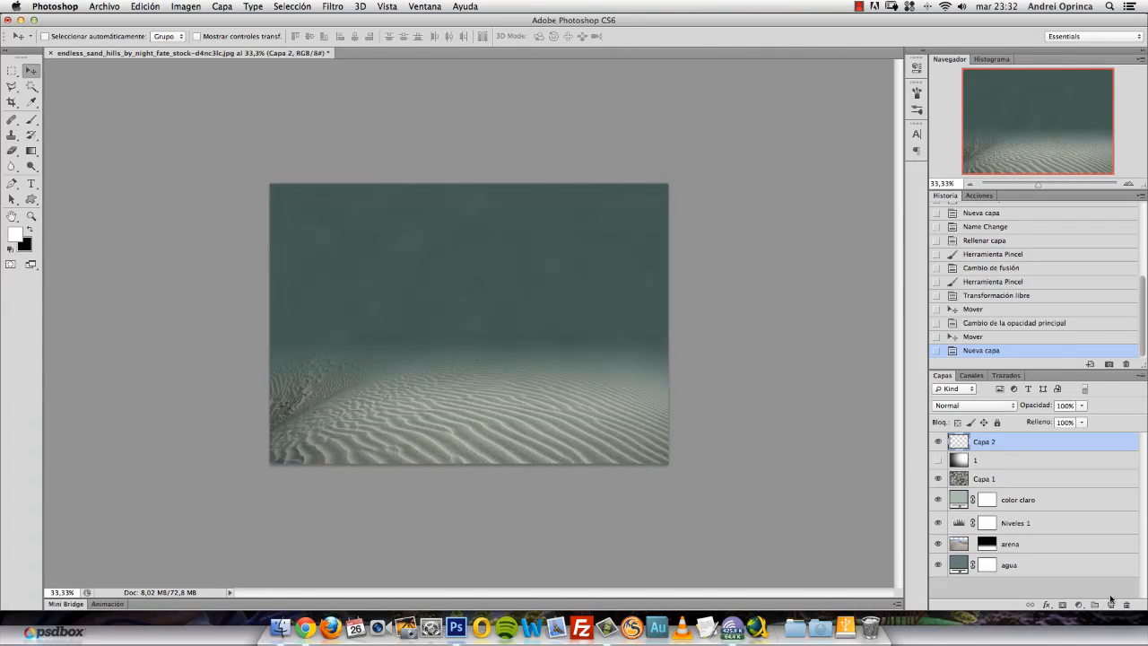
{"action": "double_click", "coordinate": [984, 442]}
{"action": "type", "text": "2"}
{"action": "key", "text": "Return"}
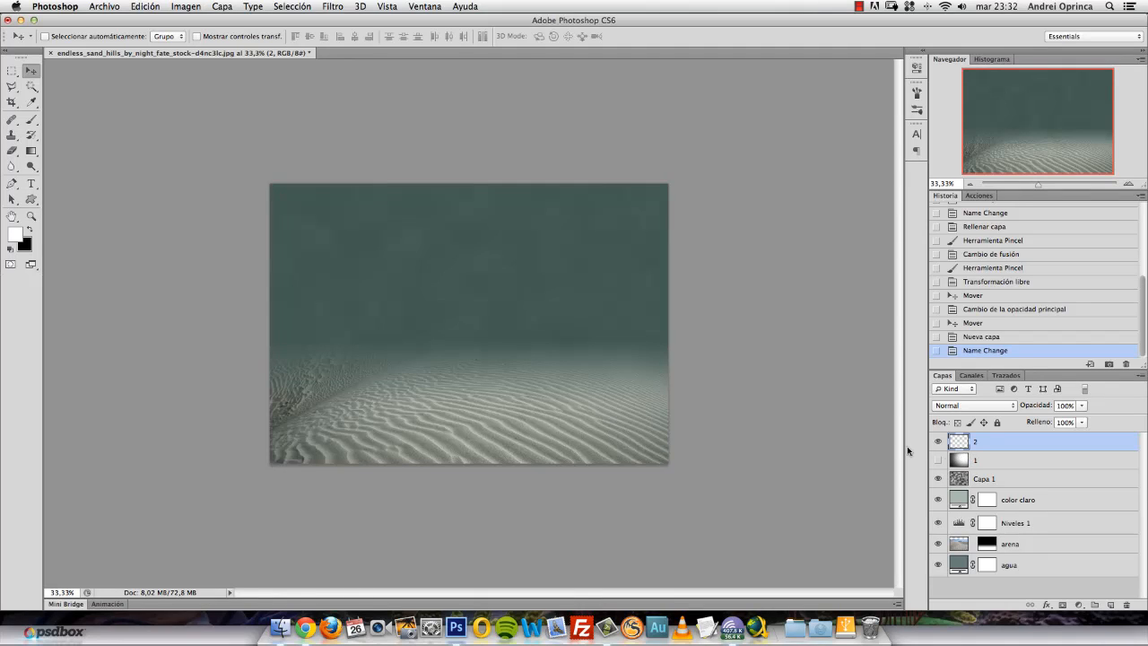
{"action": "key", "text": "x"}
{"action": "key", "text": "super+BackSpace"}
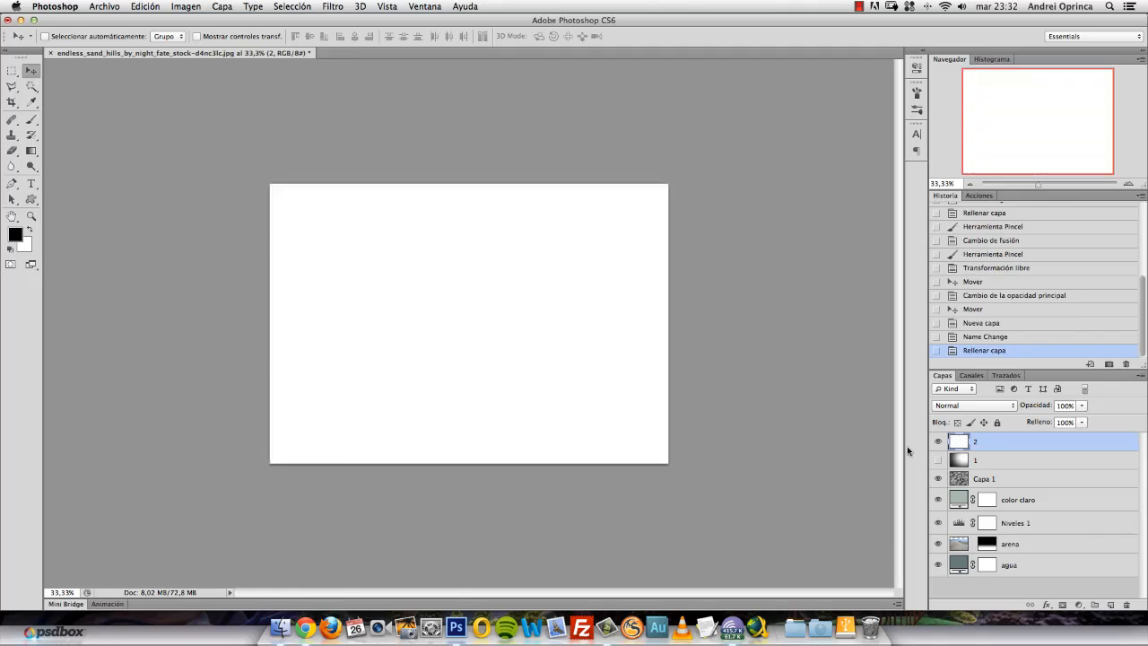
{"action": "key", "text": "alt+BackSpace"}
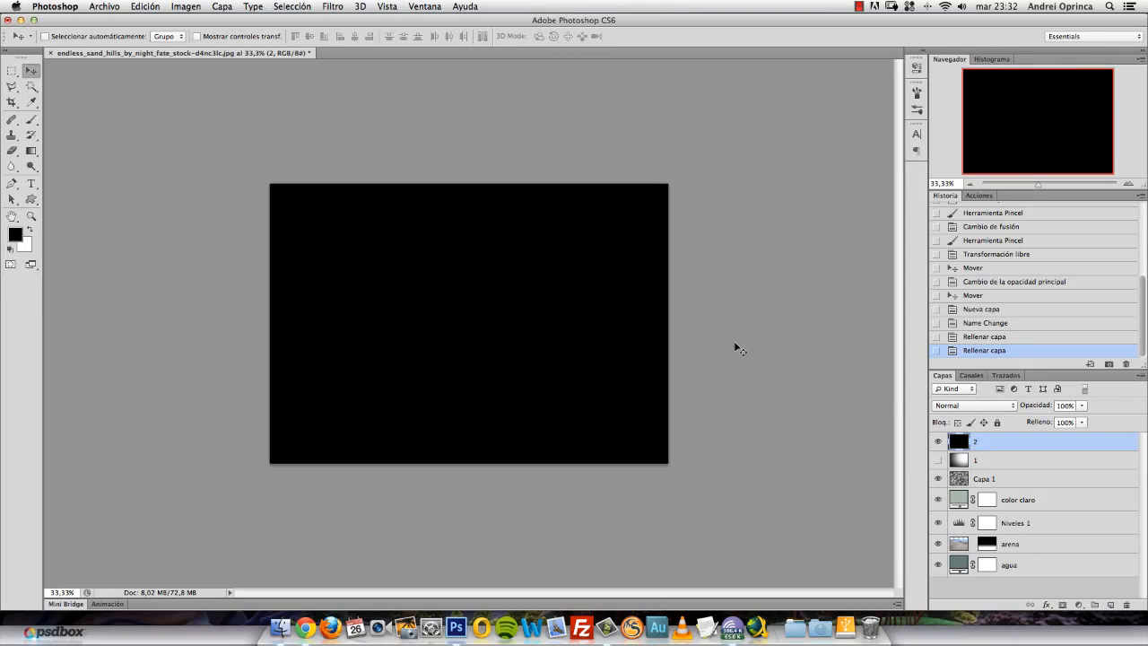
{"action": "left_click", "coordinate": [1063, 606]}
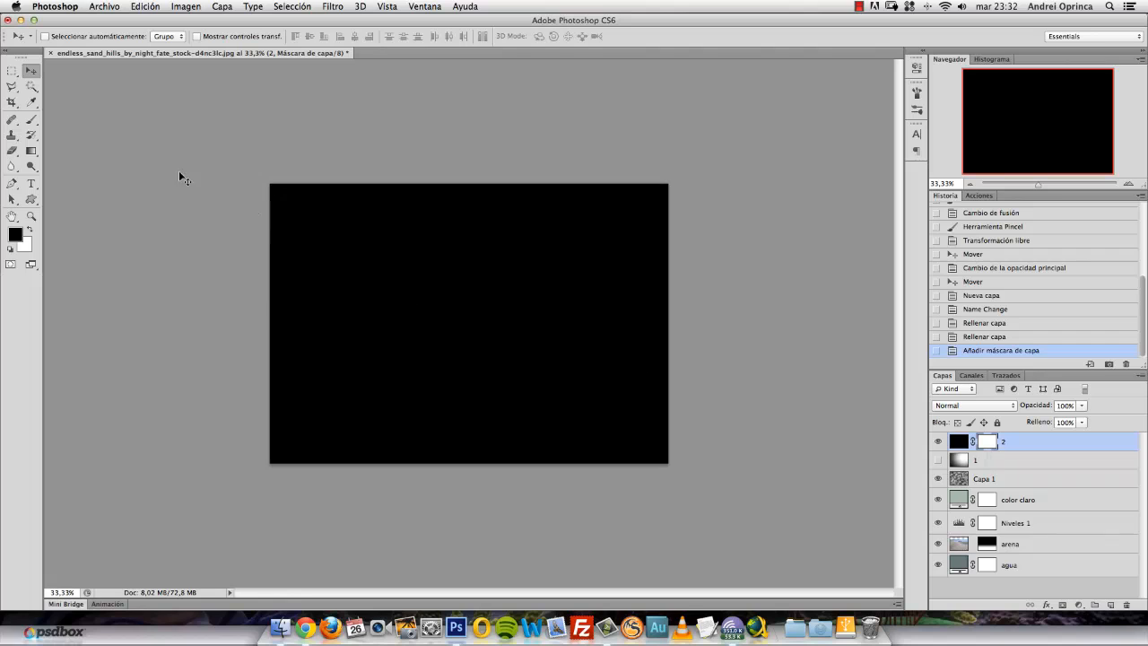
Step: Try revealing a round area of the scene on layer 2's mask with a 1211 px black brush at 100% hardness, and undo the strokes
{"action": "left_click", "coordinate": [31, 119]}
{"action": "right_click", "coordinate": [499, 335]}
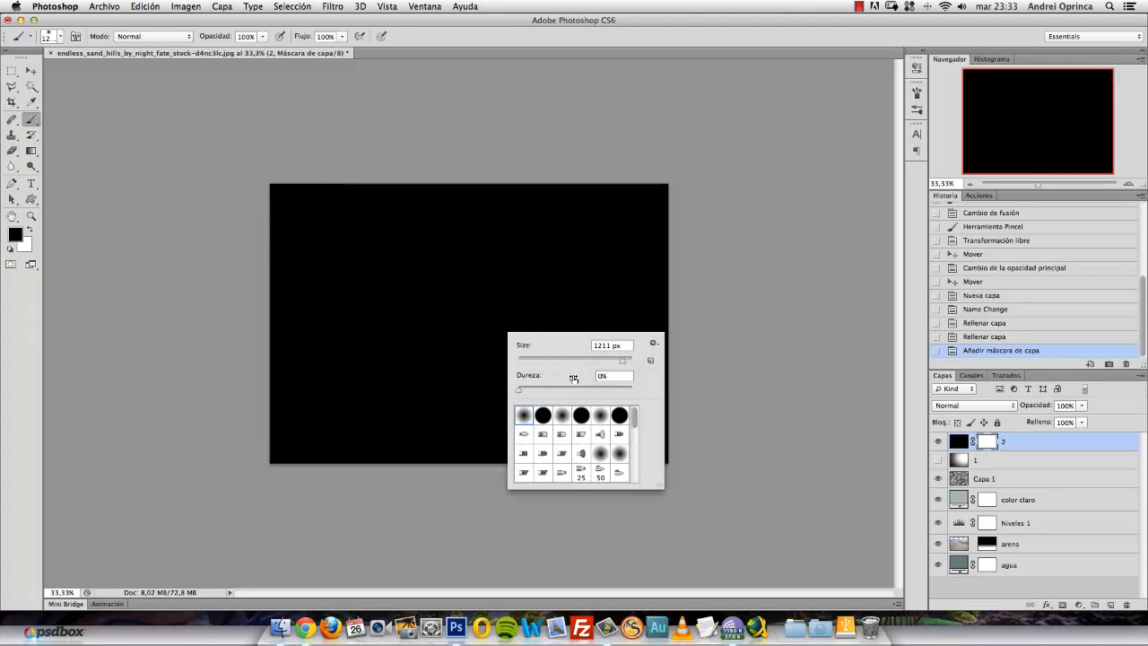
{"action": "left_click_drag", "start_coordinate": [571, 392], "coordinate": [651, 391]}
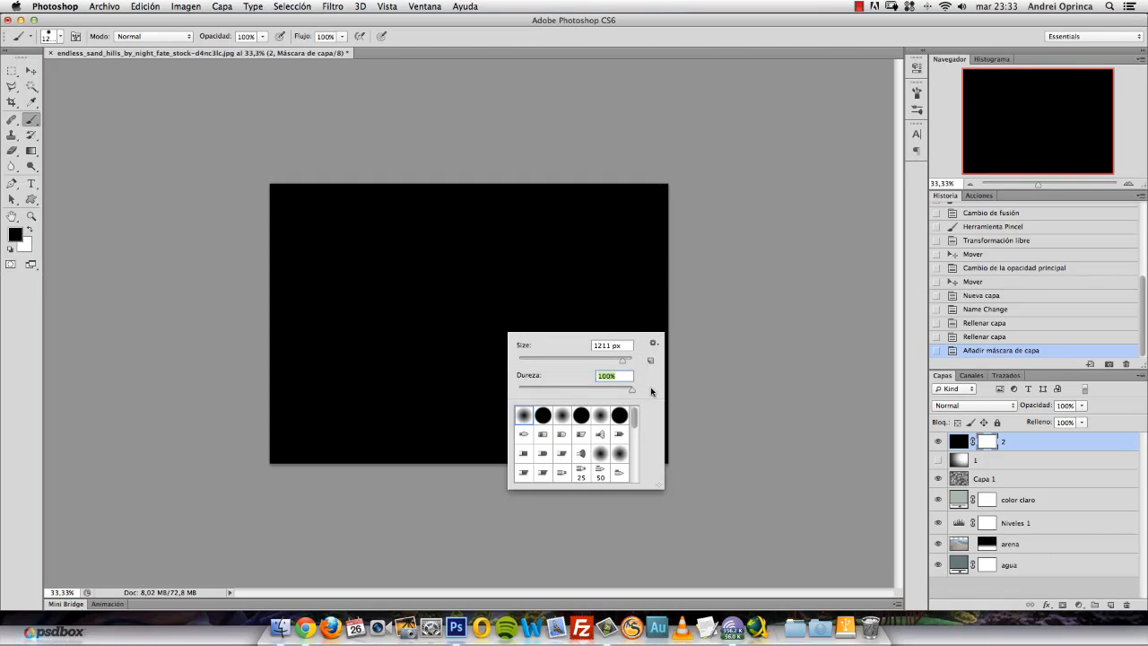
{"action": "left_click", "coordinate": [608, 332]}
{"action": "left_click", "coordinate": [628, 324]}
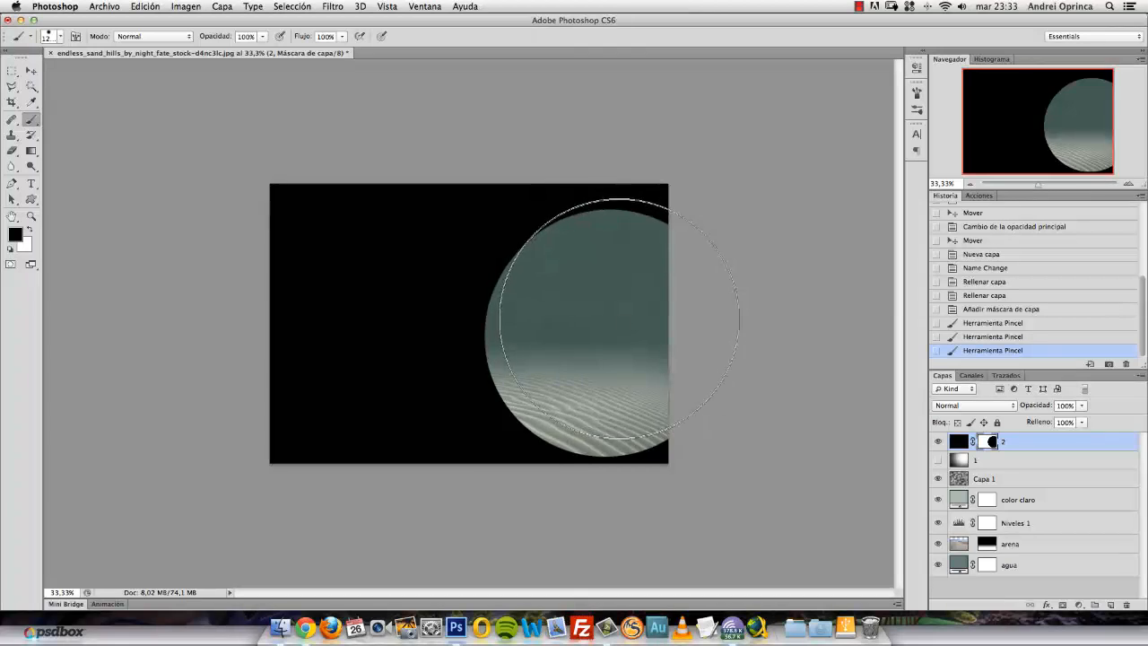
{"action": "key", "text": "super+z"}
{"action": "key", "text": "super+z"}
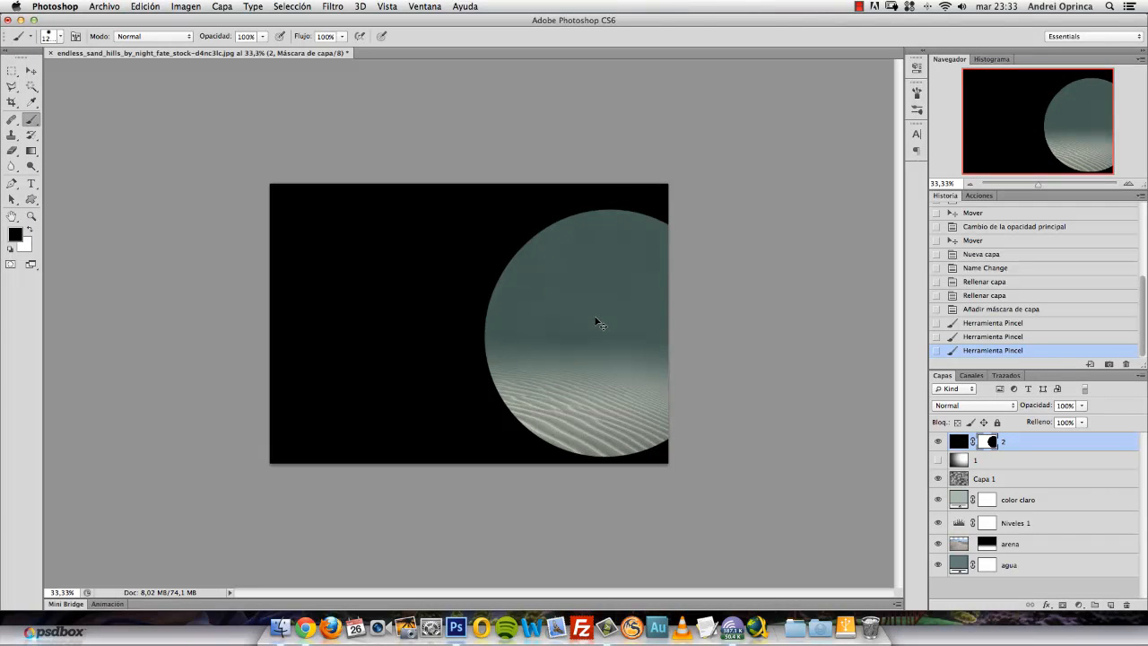
{"action": "key", "text": "super+z"}
{"action": "key", "text": "alt+super+z"}
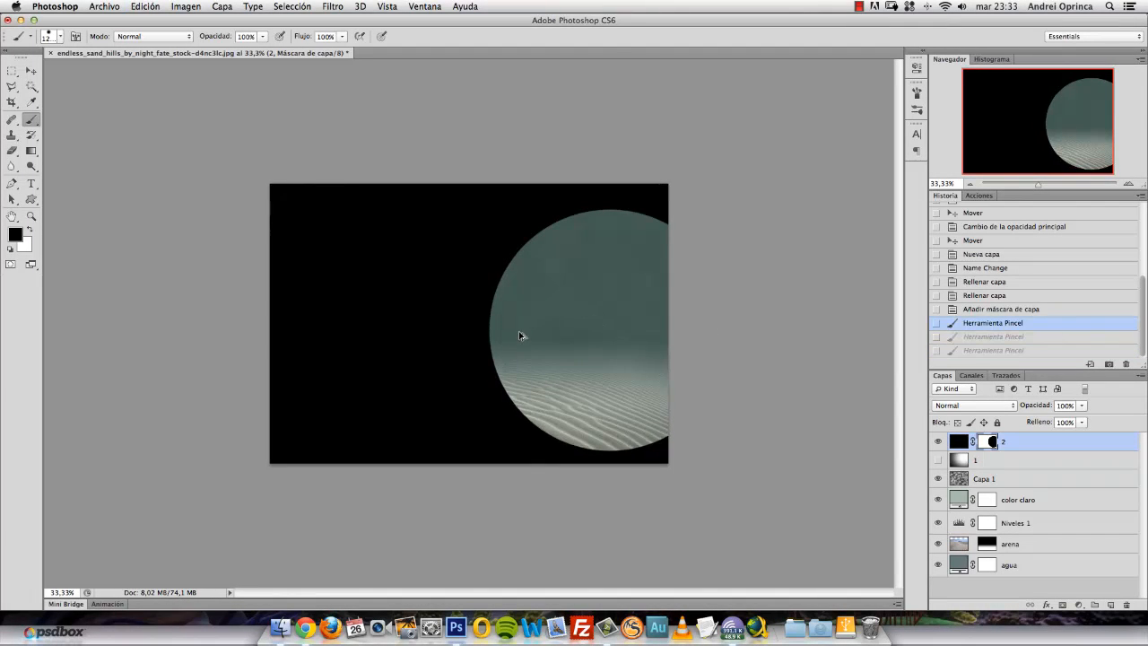
{"action": "key", "text": "alt+super+z"}
Step: Paint black on layer 2's mask with a 437 px hard brush to reveal the scene, keeping a dark left side and bottom edge
{"action": "right_click", "coordinate": [529, 327]}
{"action": "left_click_drag", "start_coordinate": [648, 348], "coordinate": [633, 350]}
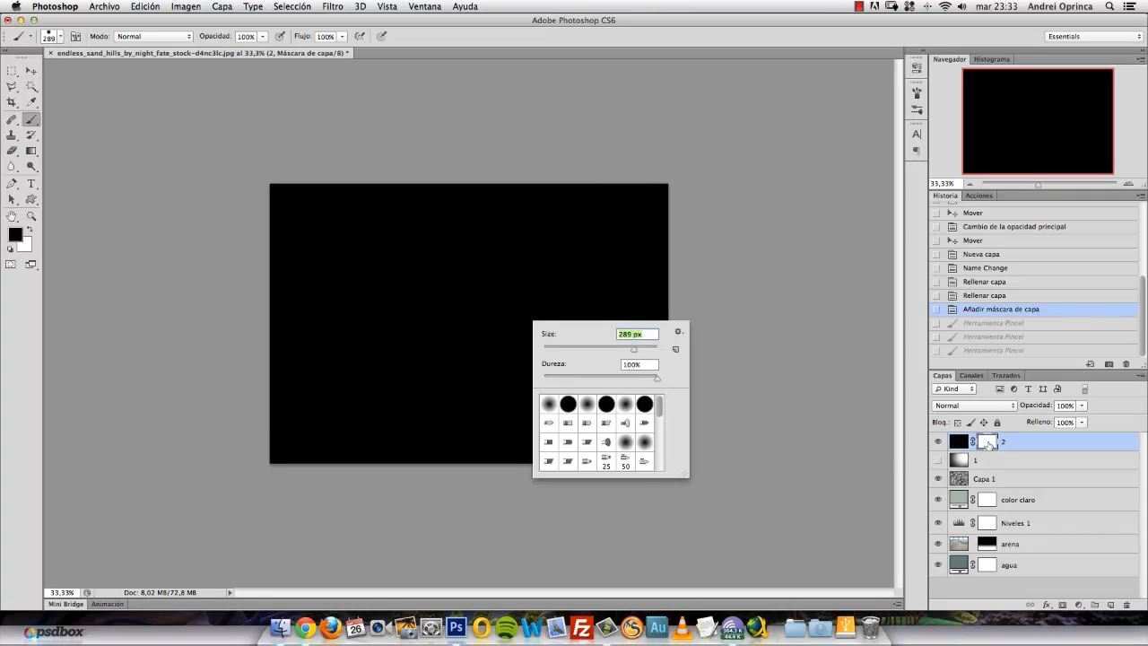
{"action": "left_click", "coordinate": [990, 444]}
{"action": "right_click", "coordinate": [521, 305]}
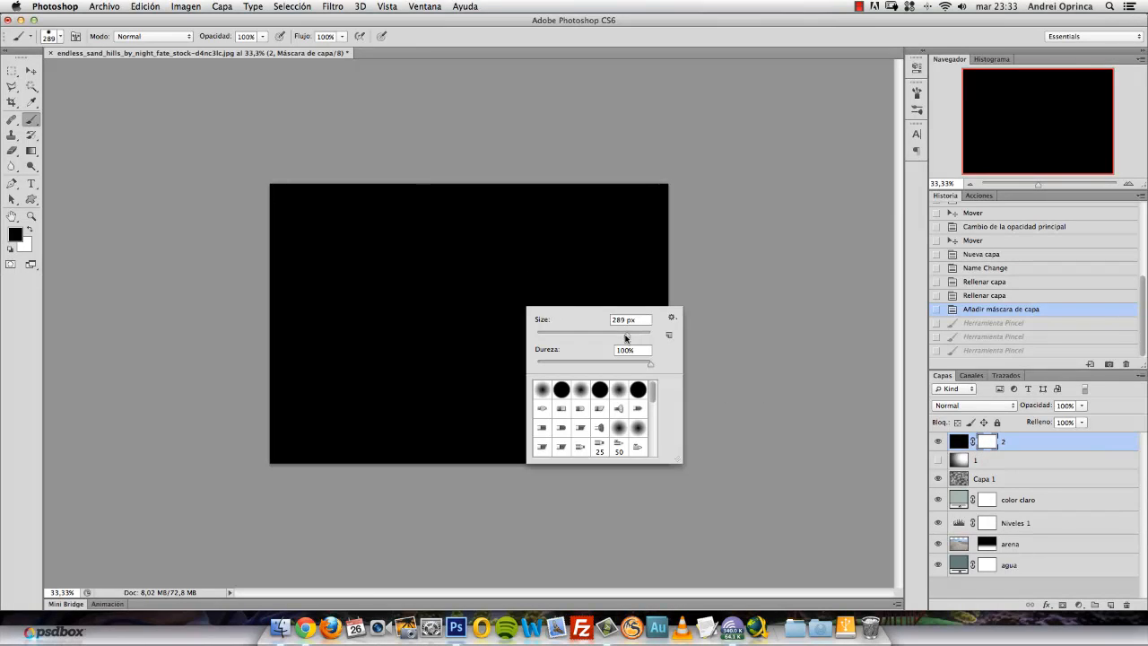
{"action": "left_click_drag", "start_coordinate": [626, 338], "coordinate": [636, 338]}
{"action": "mouse_move", "coordinate": [422, 328]}
{"action": "left_mouse_down"}
{"action": "mouse_move", "coordinate": [526, 329]}
{"action": "mouse_move", "coordinate": [487, 282]}
{"action": "mouse_move", "coordinate": [641, 236]}
{"action": "mouse_move", "coordinate": [636, 206]}
{"action": "mouse_move", "coordinate": [560, 253]}
{"action": "mouse_move", "coordinate": [650, 287]}
{"action": "mouse_move", "coordinate": [583, 377]}
{"action": "mouse_move", "coordinate": [413, 395]}
{"action": "mouse_move", "coordinate": [536, 400]}
{"action": "mouse_move", "coordinate": [395, 404]}
{"action": "mouse_move", "coordinate": [421, 432]}
{"action": "left_mouse_up"}
{"action": "mouse_move", "coordinate": [574, 192]}
{"action": "left_mouse_down"}
{"action": "mouse_move", "coordinate": [508, 224]}
{"action": "mouse_move", "coordinate": [376, 355]}
{"action": "mouse_move", "coordinate": [412, 353]}
{"action": "mouse_move", "coordinate": [547, 422]}
{"action": "mouse_move", "coordinate": [694, 339]}
{"action": "mouse_move", "coordinate": [525, 422]}
{"action": "mouse_move", "coordinate": [467, 430]}
{"action": "left_mouse_up"}
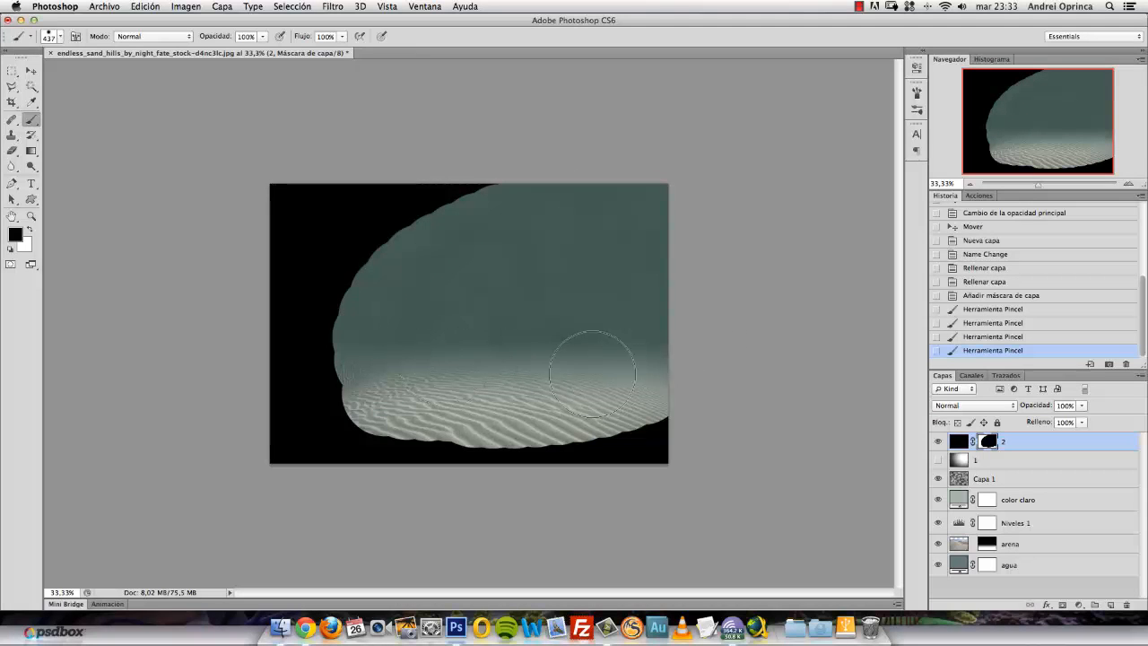
Step: Feather layer 2's mask to 215.7 px to soften the edge of the black area
{"action": "left_click", "coordinate": [961, 440]}
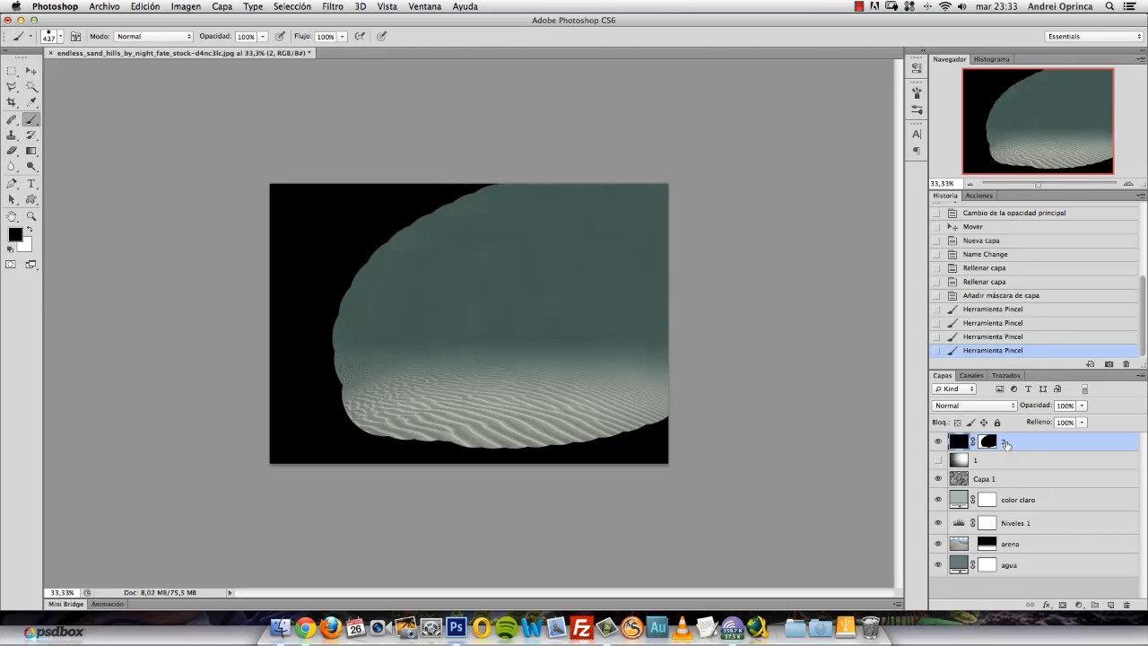
{"action": "left_click", "coordinate": [987, 442]}
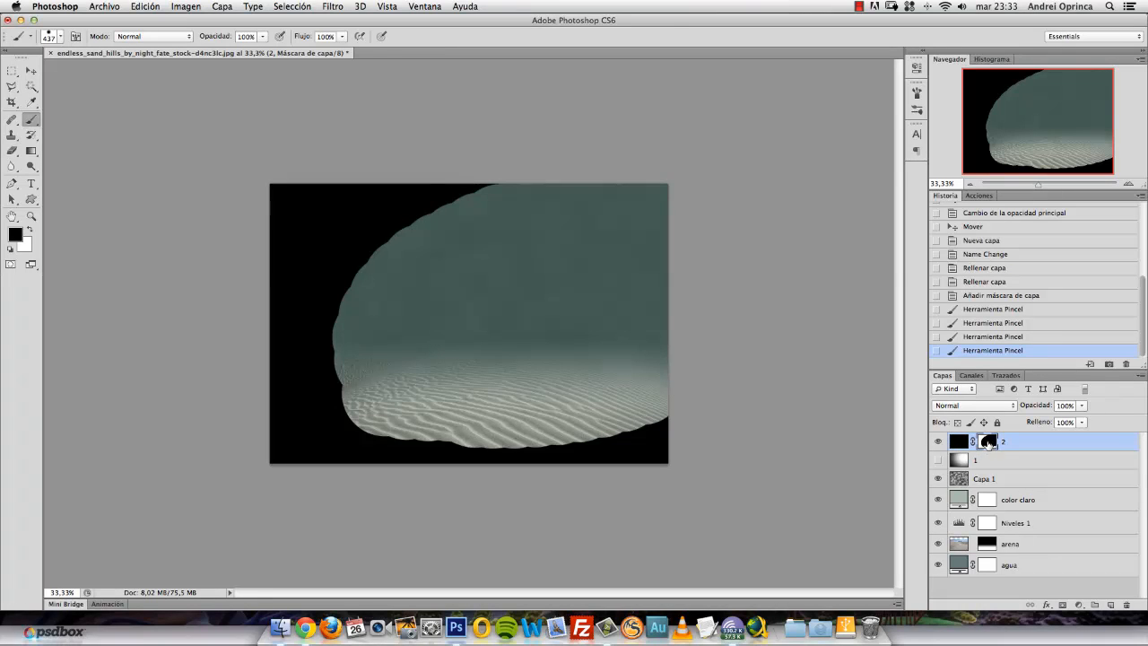
{"action": "double_click", "coordinate": [989, 443]}
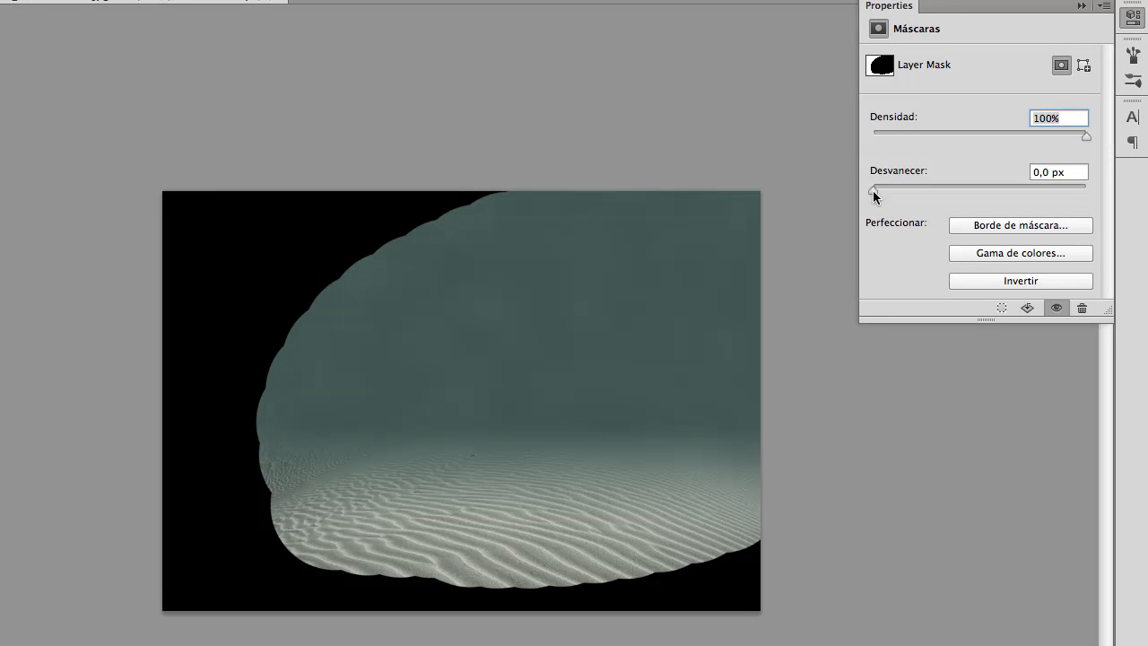
{"action": "left_click_drag", "start_coordinate": [873, 190], "coordinate": [1048, 190]}
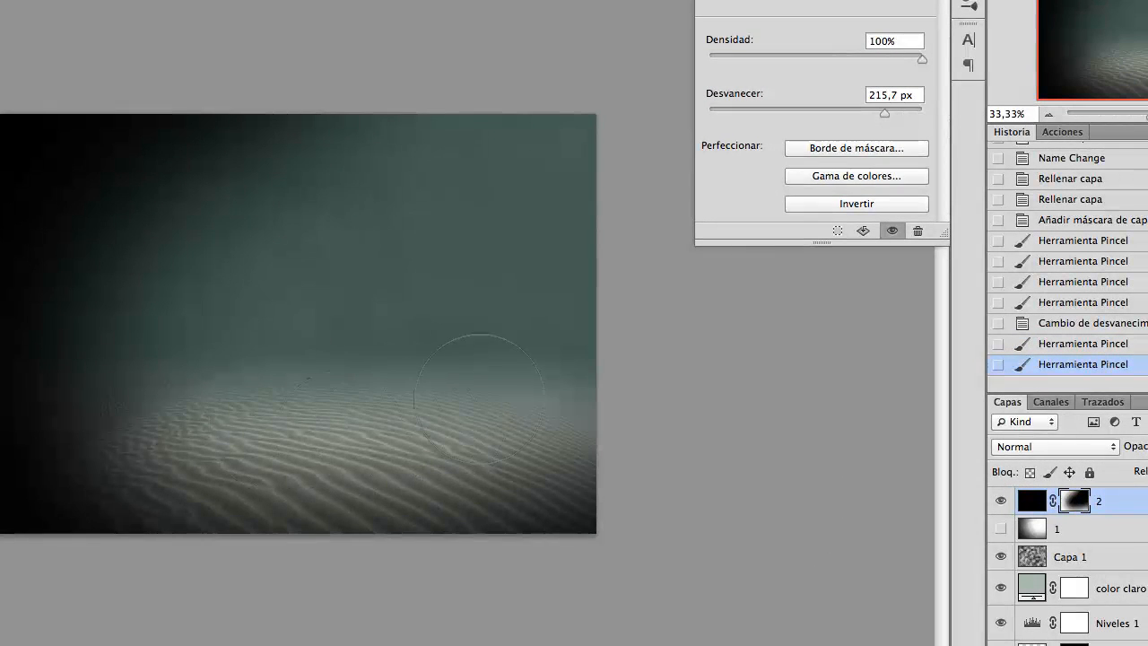
Step: Paint away more of the dark border on layer 2's mask and set the mask feather to 192.6 px
{"action": "left_click_drag", "start_coordinate": [502, 376], "coordinate": [547, 413]}
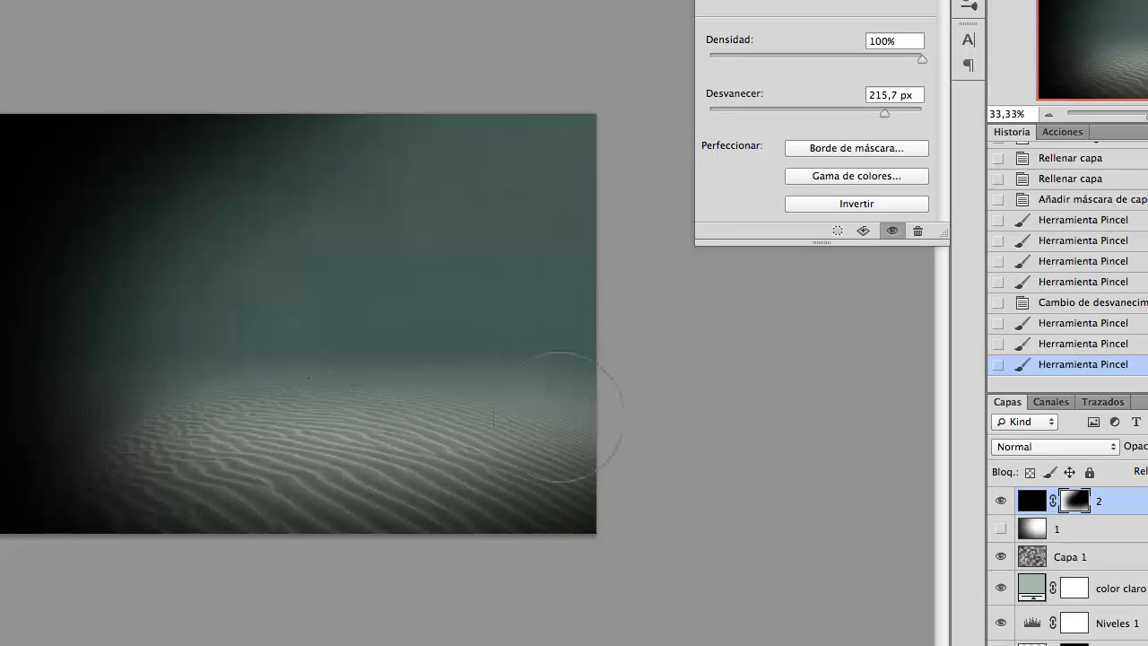
{"action": "left_click", "coordinate": [395, 439]}
{"action": "mouse_move", "coordinate": [453, 154]}
{"action": "left_mouse_down"}
{"action": "mouse_move", "coordinate": [360, 150]}
{"action": "mouse_move", "coordinate": [272, 180]}
{"action": "mouse_move", "coordinate": [234, 214]}
{"action": "mouse_move", "coordinate": [149, 355]}
{"action": "mouse_move", "coordinate": [143, 333]}
{"action": "mouse_move", "coordinate": [152, 376]}
{"action": "left_mouse_up"}
{"action": "left_click_drag", "start_coordinate": [165, 412], "coordinate": [242, 431]}
{"action": "left_click", "coordinate": [295, 435]}
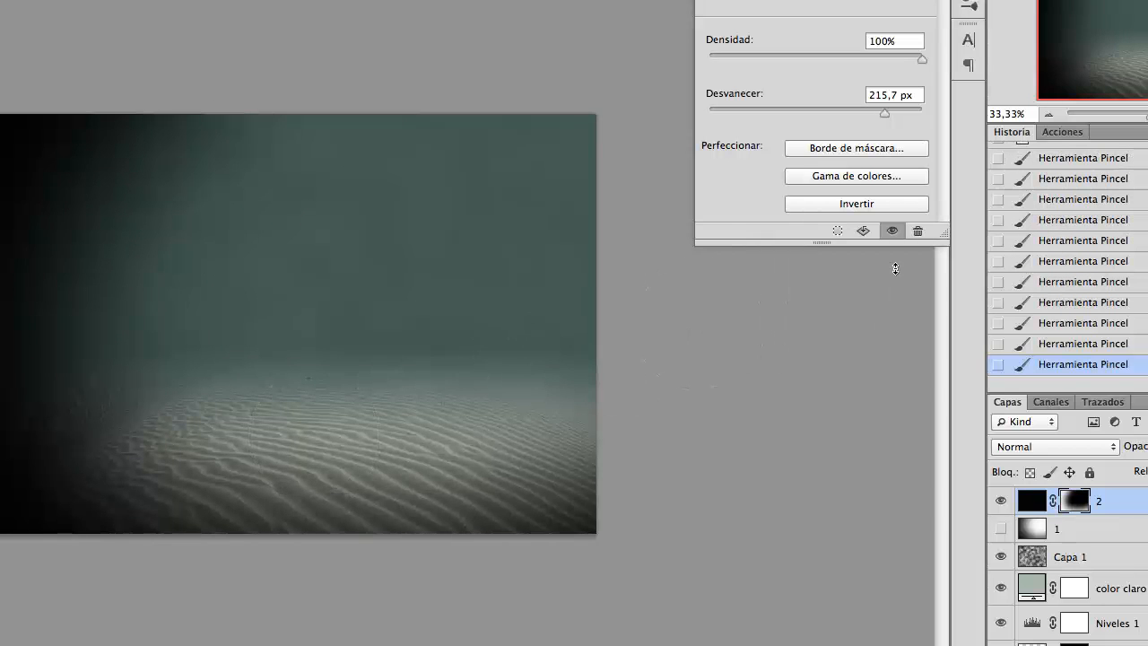
{"action": "mouse_move", "coordinate": [885, 113]}
{"action": "left_mouse_down"}
{"action": "mouse_move", "coordinate": [896, 113]}
{"action": "mouse_move", "coordinate": [882, 120]}
{"action": "left_mouse_up"}
{"action": "left_click", "coordinate": [941, 3]}
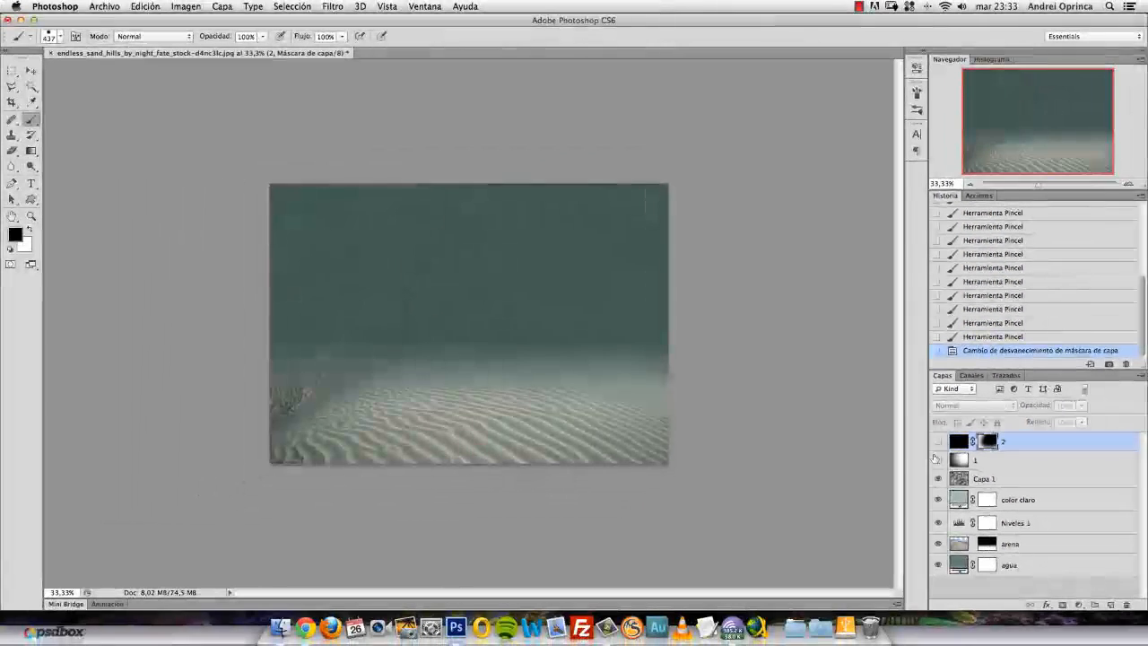
Step: Compare the vignettes of layers 1 and 2 by alternating their visibility
{"action": "left_click", "coordinate": [987, 487]}
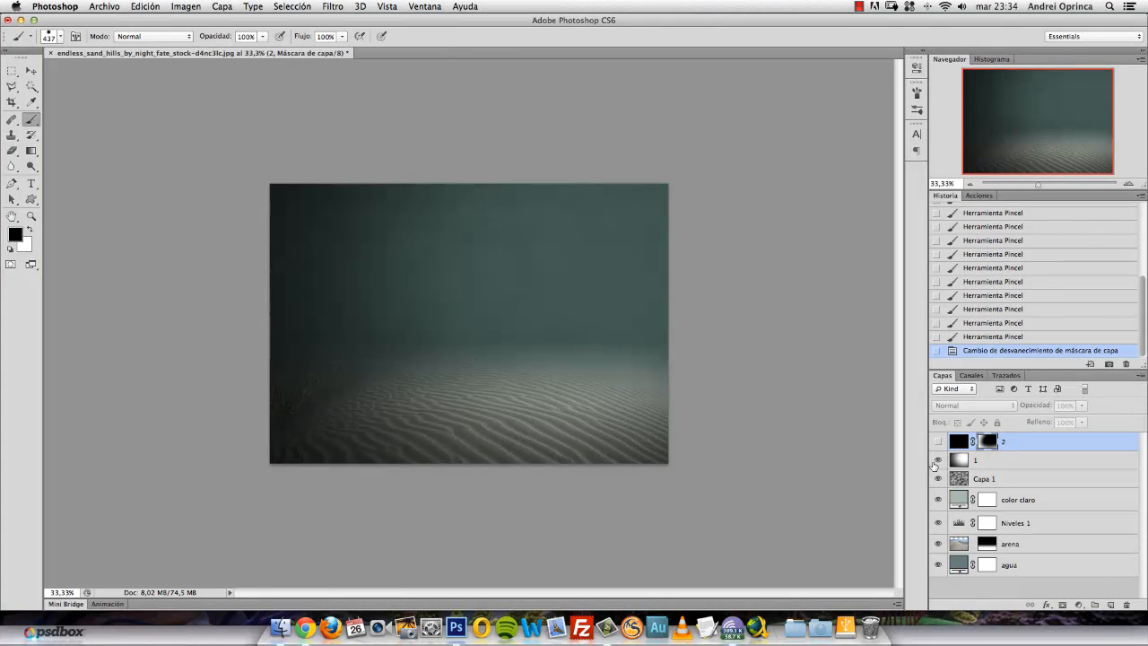
{"action": "left_click", "coordinate": [940, 442]}
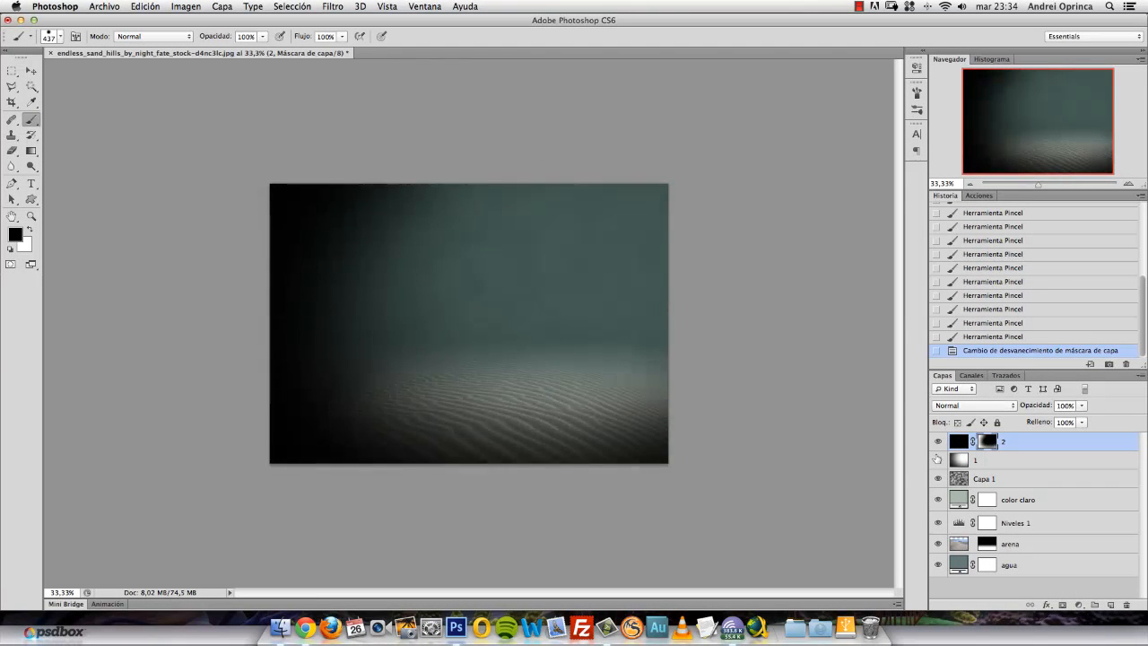
{"action": "left_click", "coordinate": [939, 442]}
{"action": "left_click", "coordinate": [997, 460]}
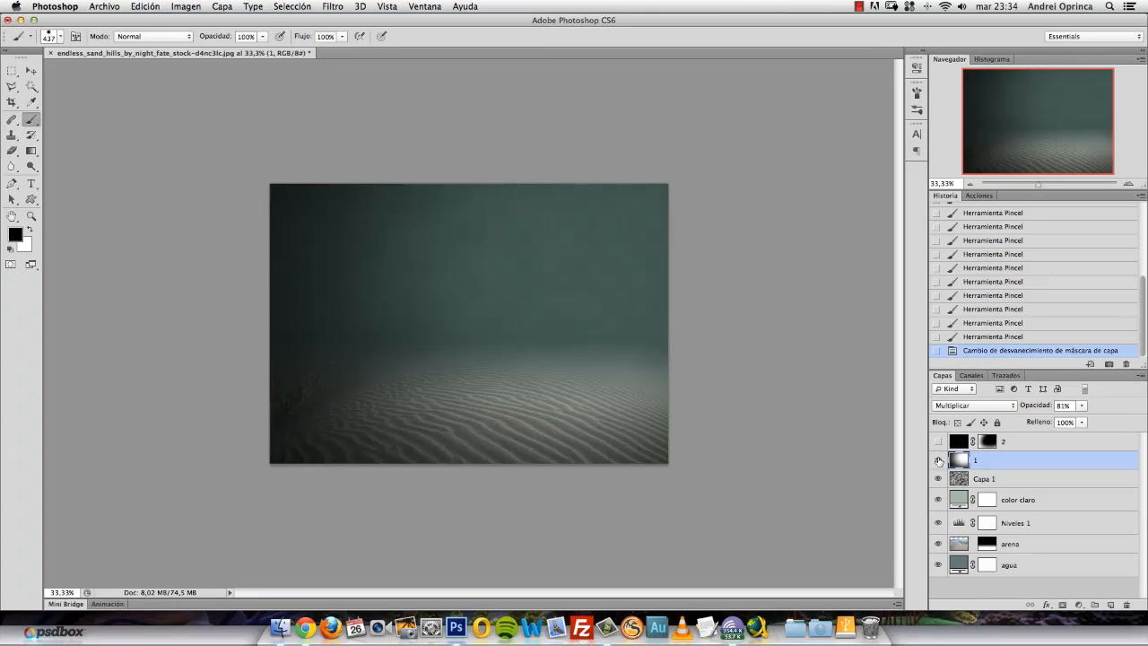
{"action": "left_click", "coordinate": [939, 458]}
{"action": "left_click", "coordinate": [938, 442]}
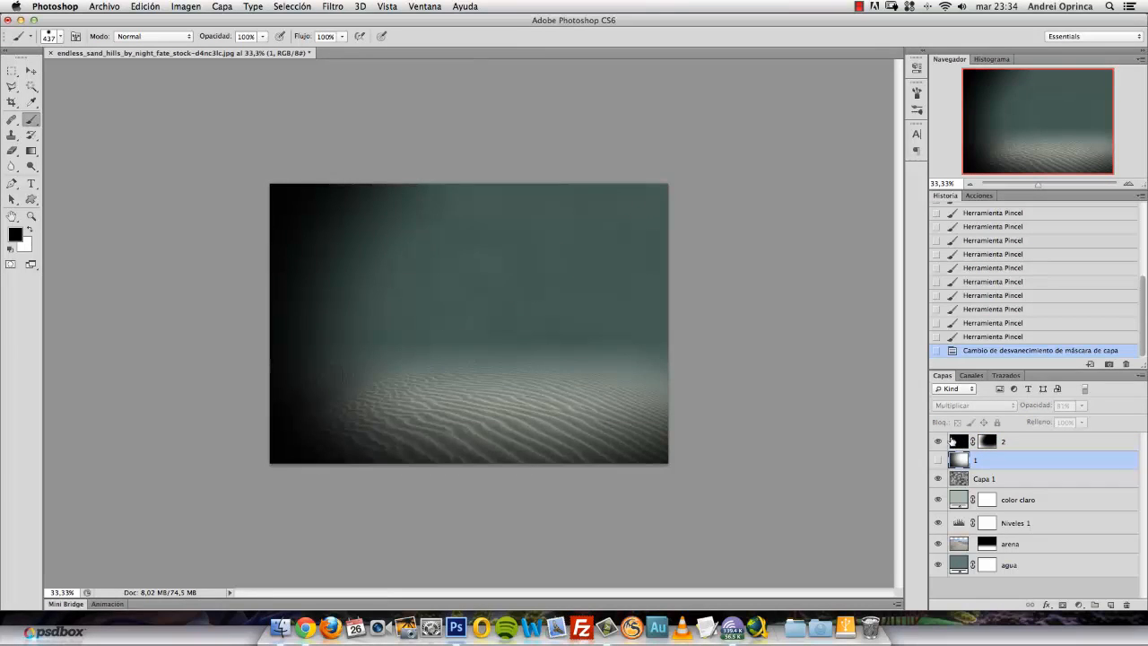
Step: Delete layer 2 together with its mask and close its mask properties
{"action": "double_click", "coordinate": [984, 441]}
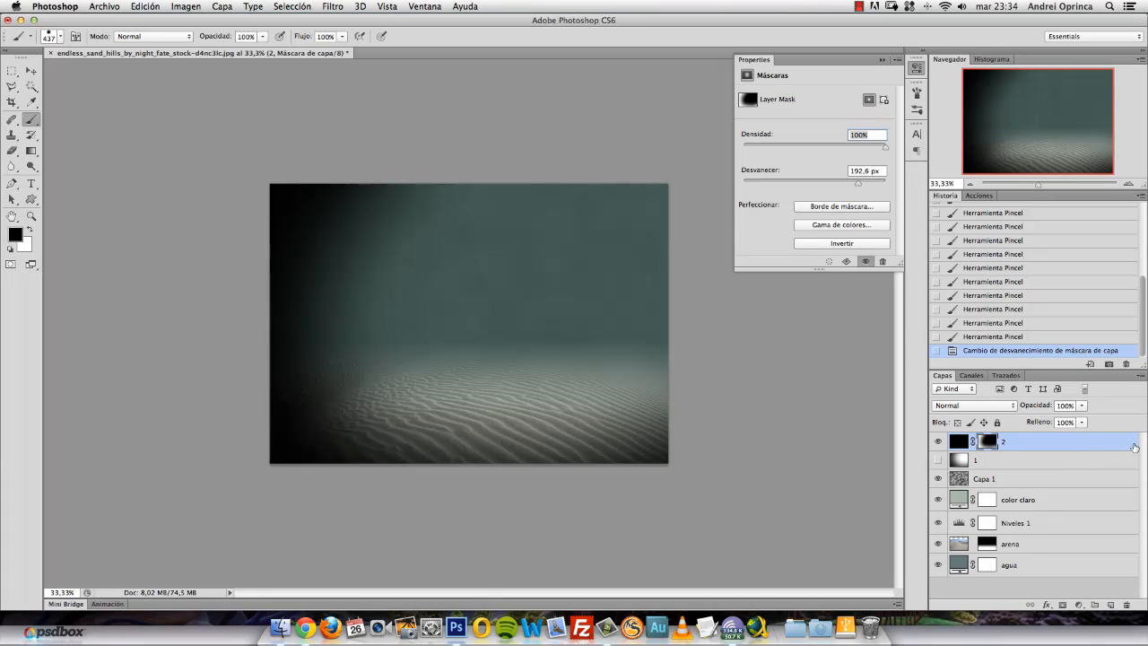
{"action": "left_click_drag", "start_coordinate": [1120, 443], "coordinate": [1127, 605]}
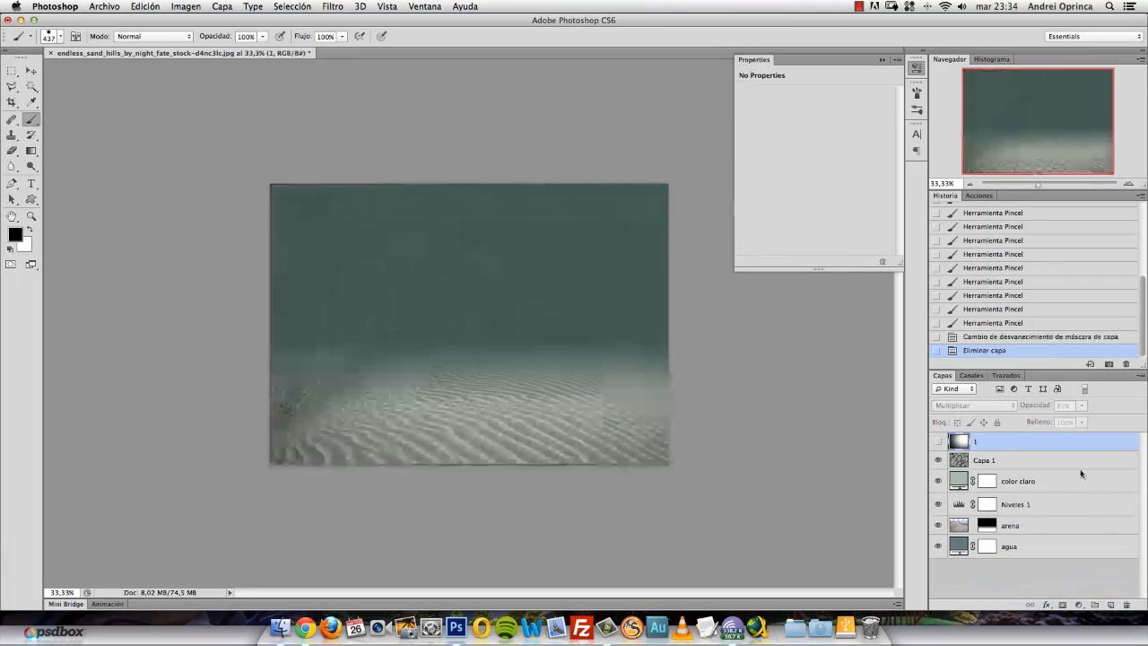
{"action": "left_click", "coordinate": [882, 59]}
Step: Show layer 1 again and rename it iluminacion
{"action": "left_click", "coordinate": [938, 442]}
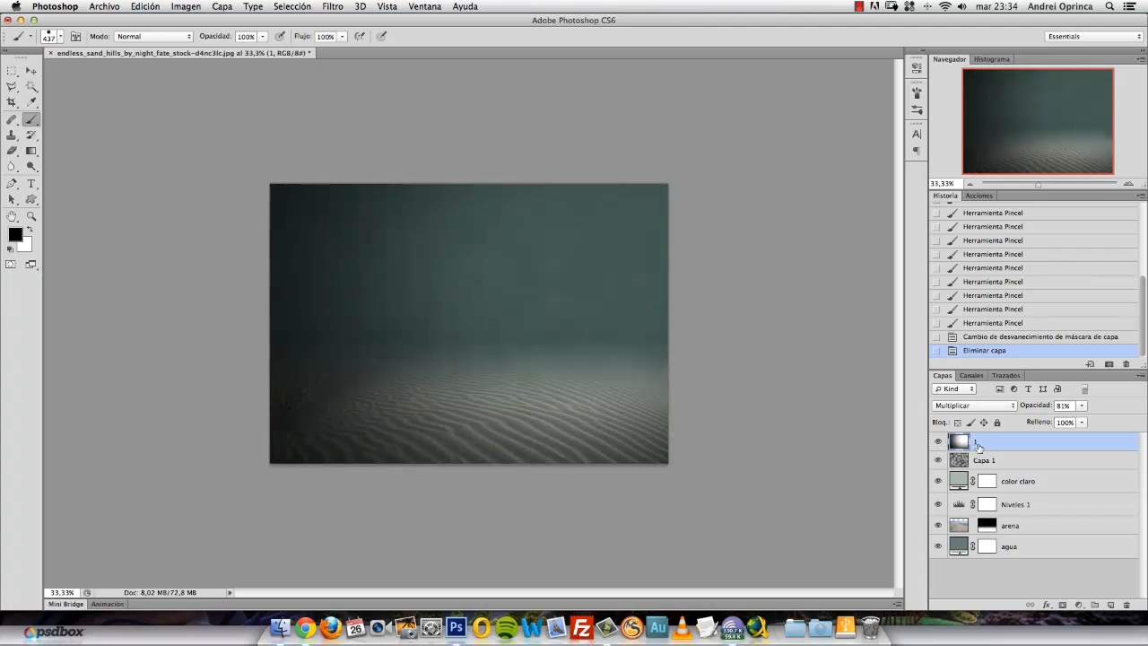
{"action": "type", "text": "lluminacion"}
{"action": "key", "text": "Return"}
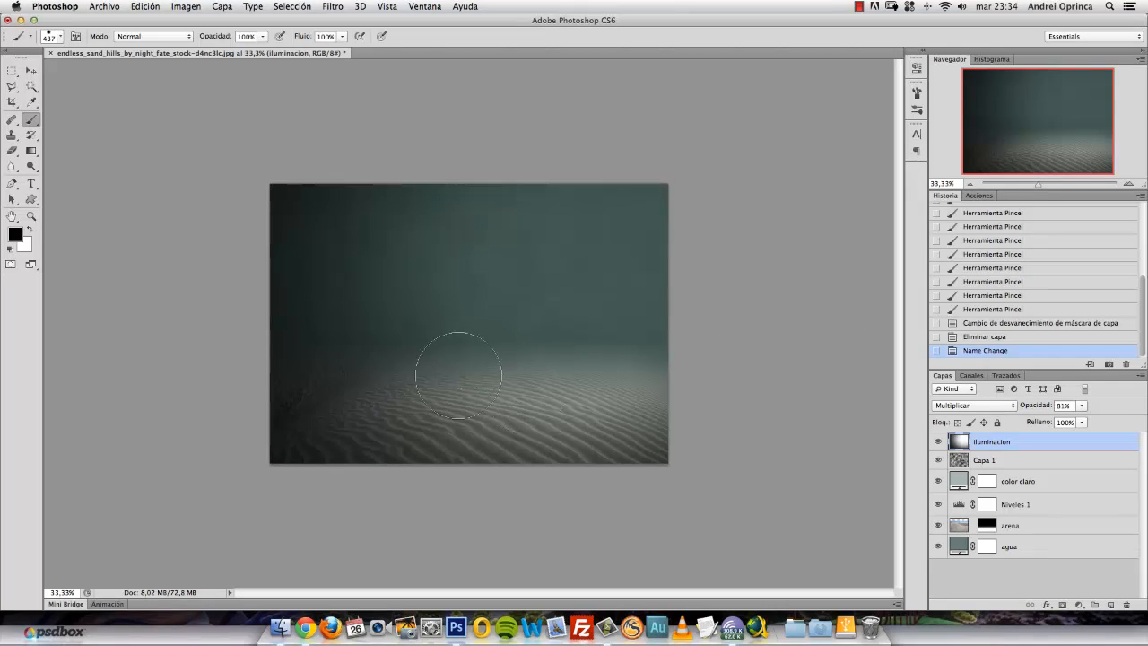
{"action": "left_click", "coordinate": [31, 71]}
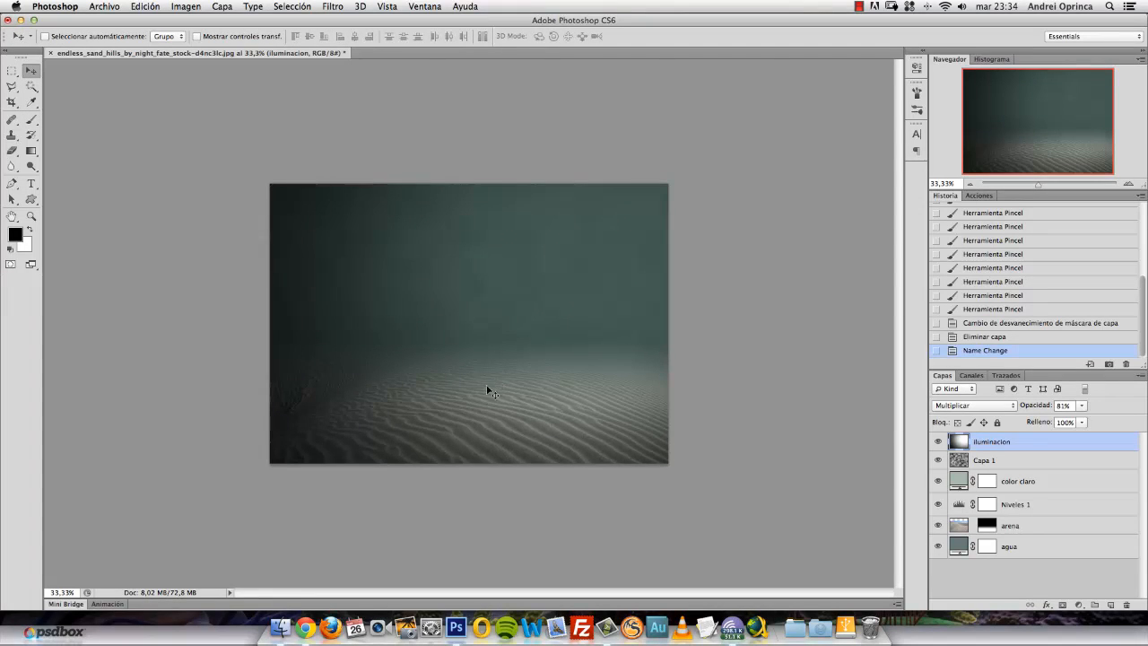
{"action": "left_click_drag", "start_coordinate": [38, 200], "coordinate": [105, 260]}
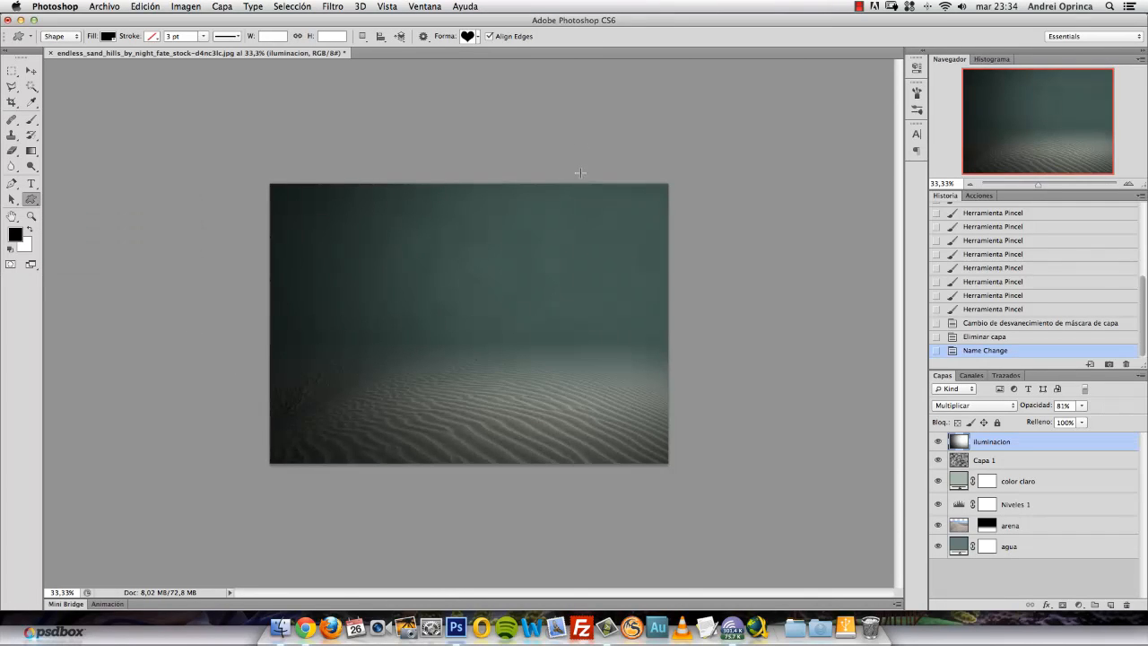
{"action": "left_click", "coordinate": [478, 37]}
{"action": "left_click", "coordinate": [398, 81]}
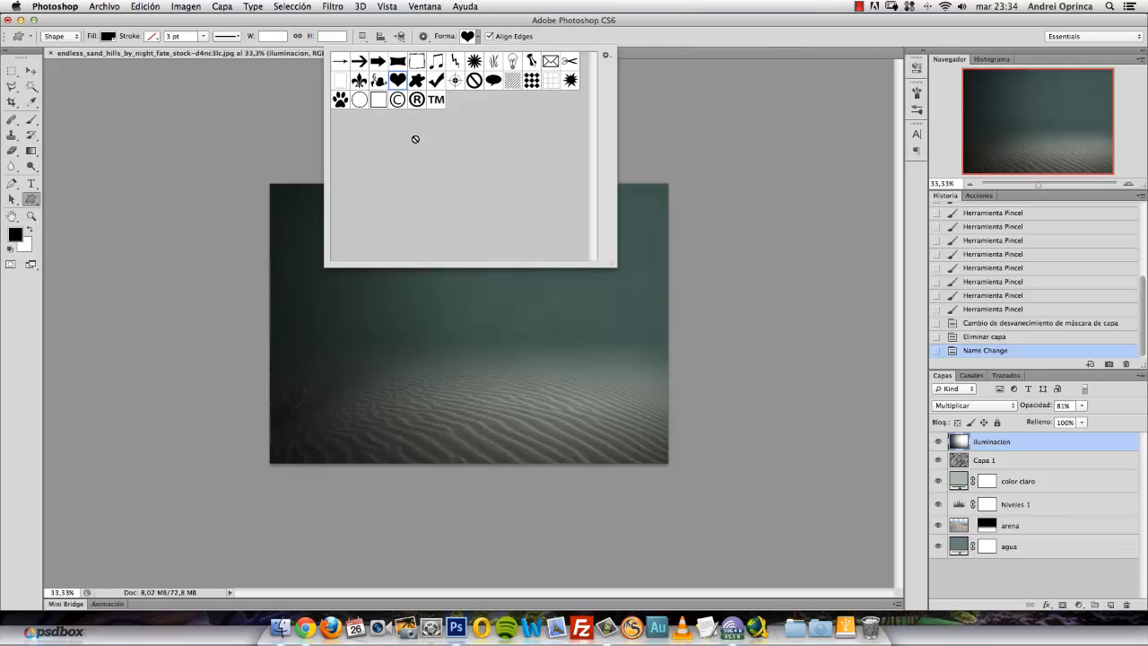
{"action": "left_click", "coordinate": [643, 40]}
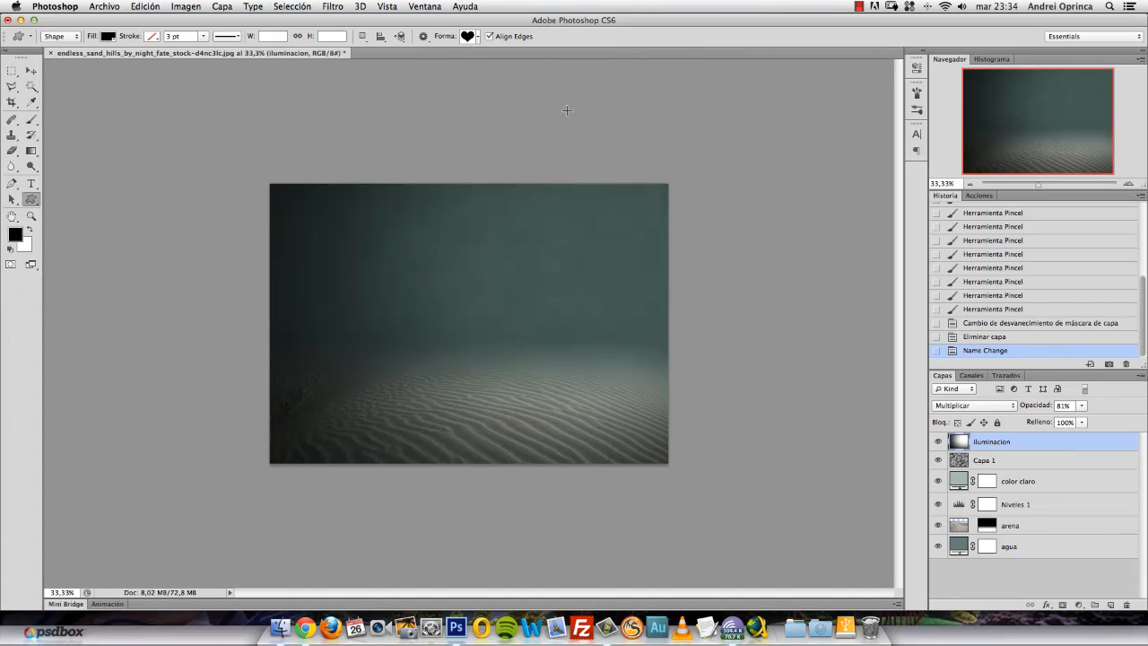
Step: Open the image Shoofly-Stock Stone Heart.png from the Stock images folder
{"action": "key", "text": "super+o"}
{"action": "left_click", "coordinate": [463, 192]}
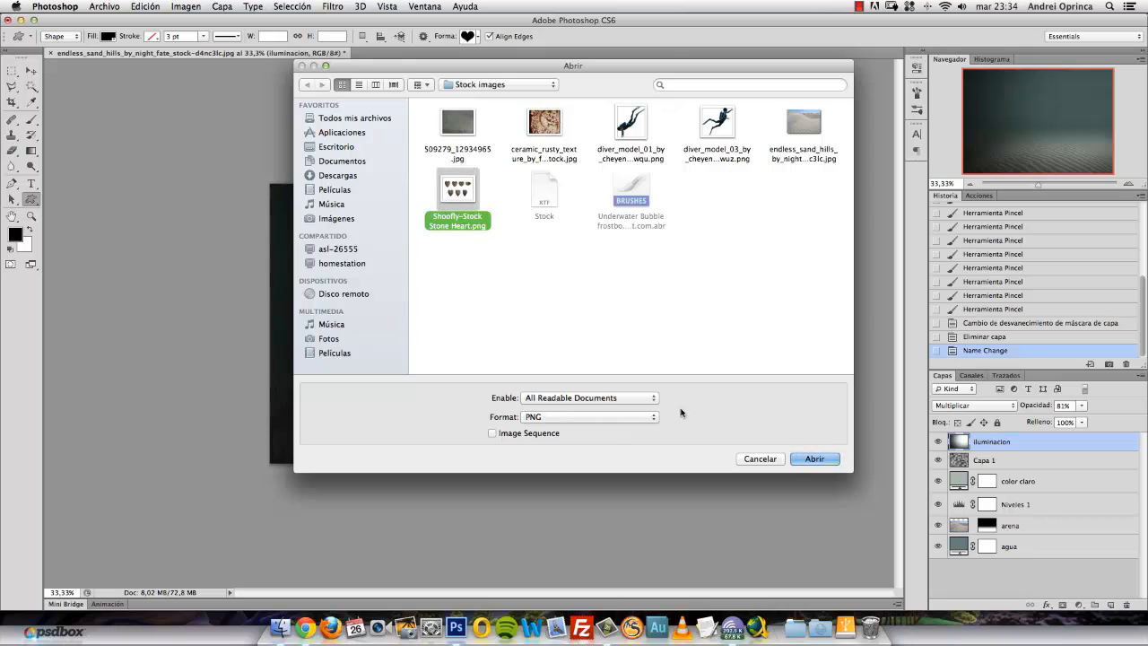
{"action": "left_click", "coordinate": [799, 459]}
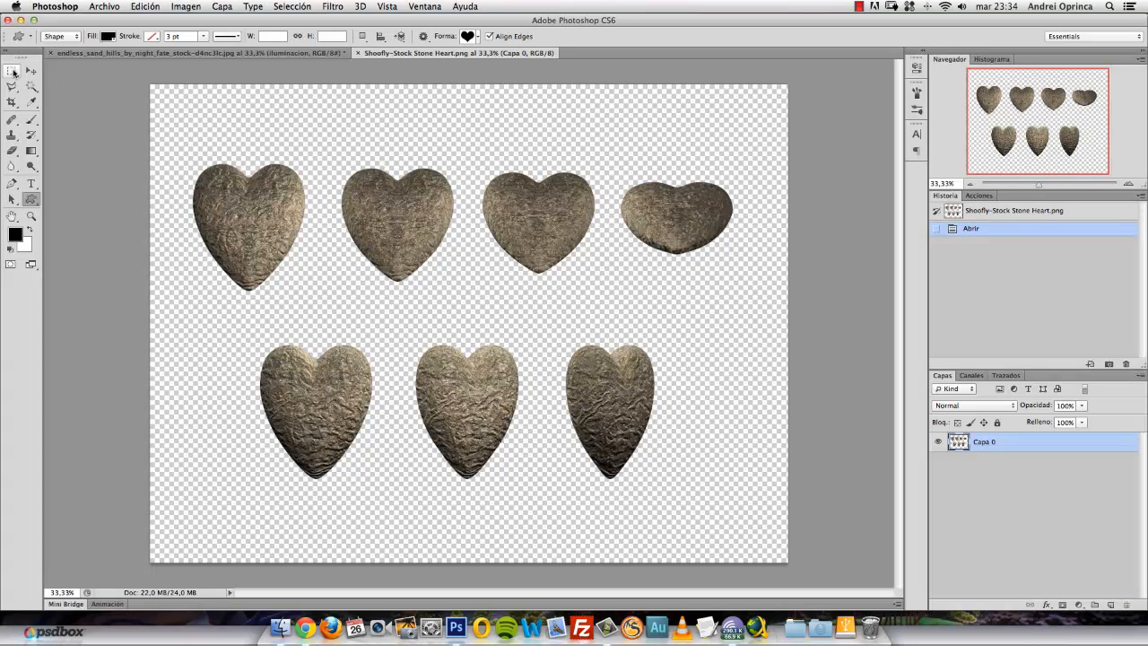
Step: Copy the third stone heart in the upper row, close its file and paste the heart into the sand scene
{"action": "left_click", "coordinate": [14, 72]}
{"action": "left_click_drag", "start_coordinate": [470, 150], "coordinate": [609, 292]}
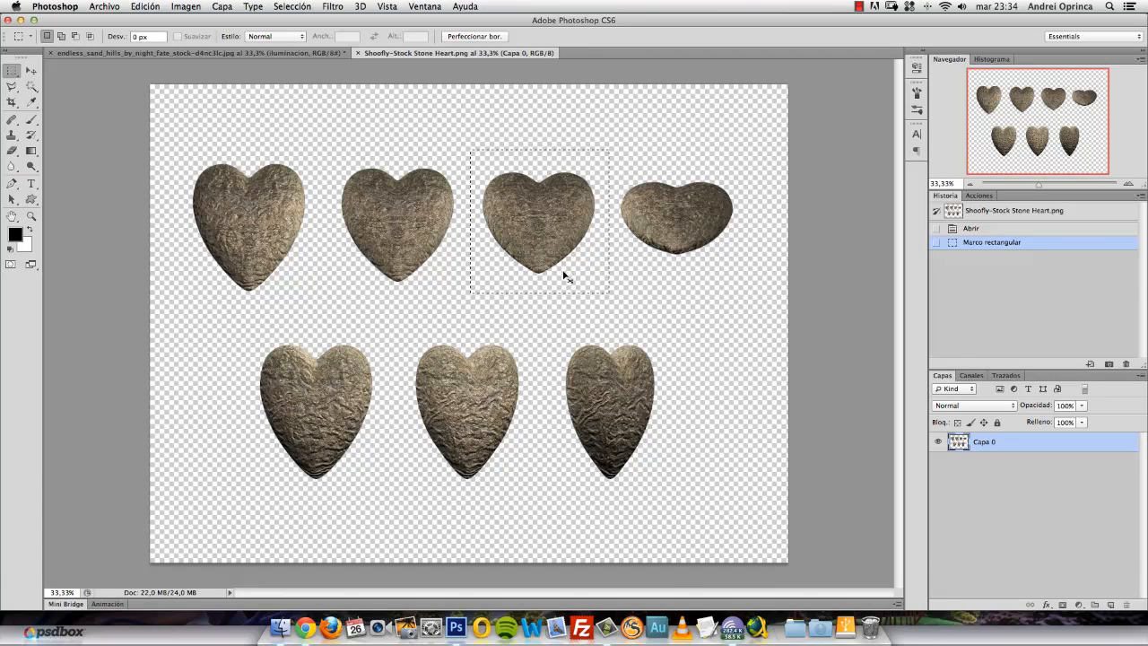
{"action": "key", "text": "super+w"}
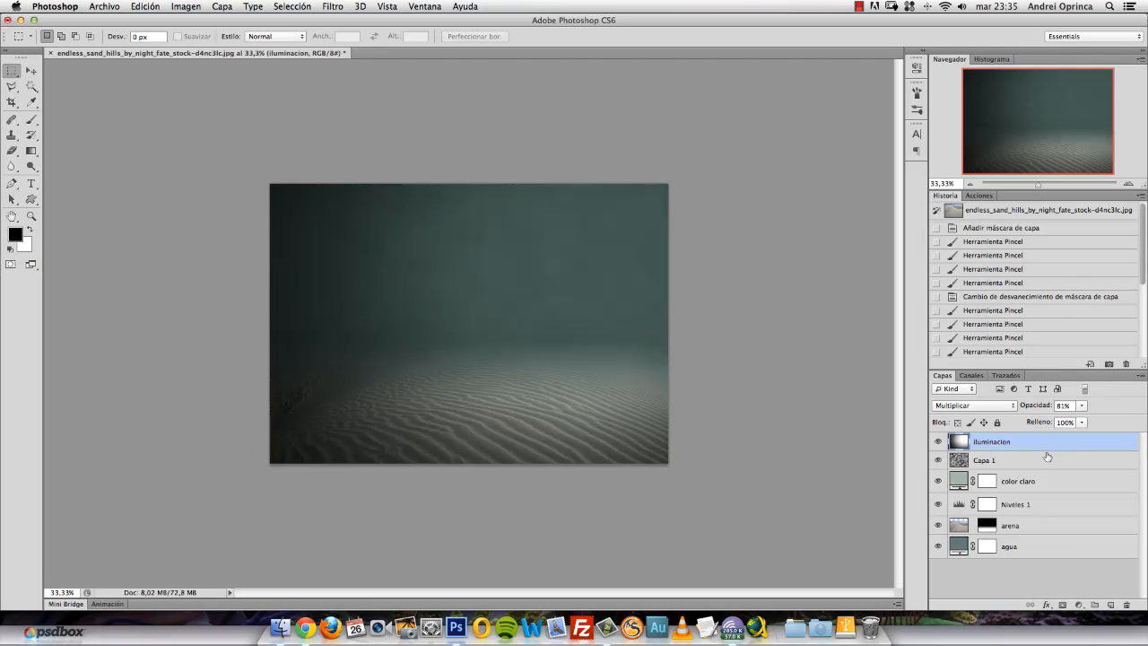
{"action": "key", "text": "super+v"}
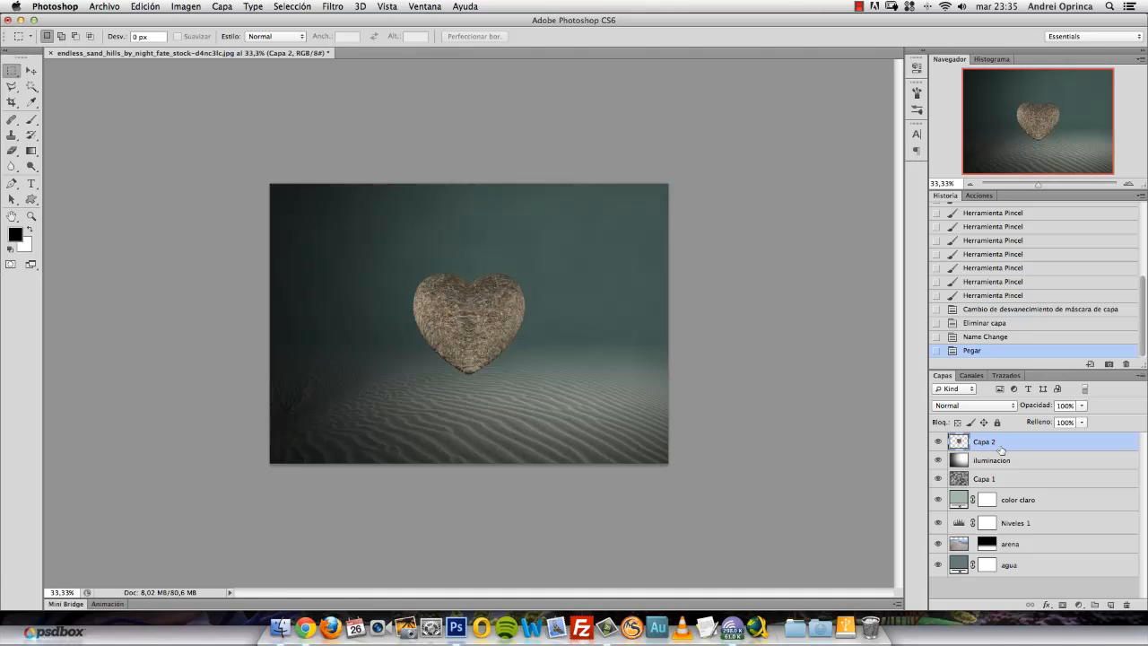
Step: Rename the pasted heart layer corazon and convert it to a smart object
{"action": "double_click", "coordinate": [987, 441]}
{"action": "type", "text": "corazon"}
{"action": "key", "text": "Return"}
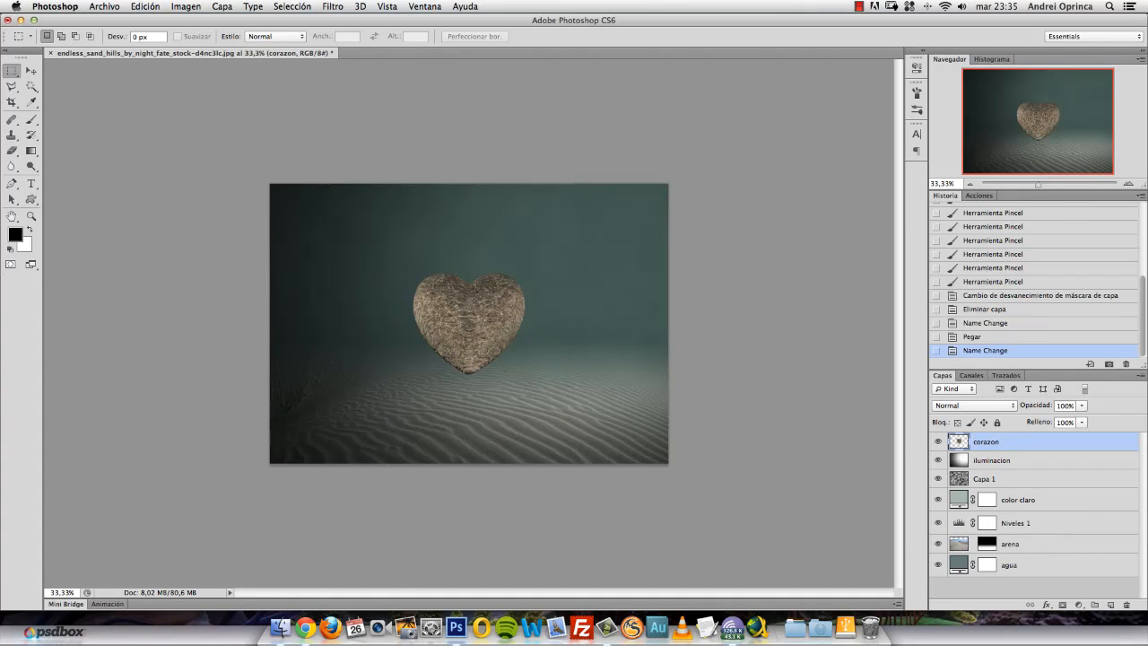
{"action": "right_click", "coordinate": [1027, 440]}
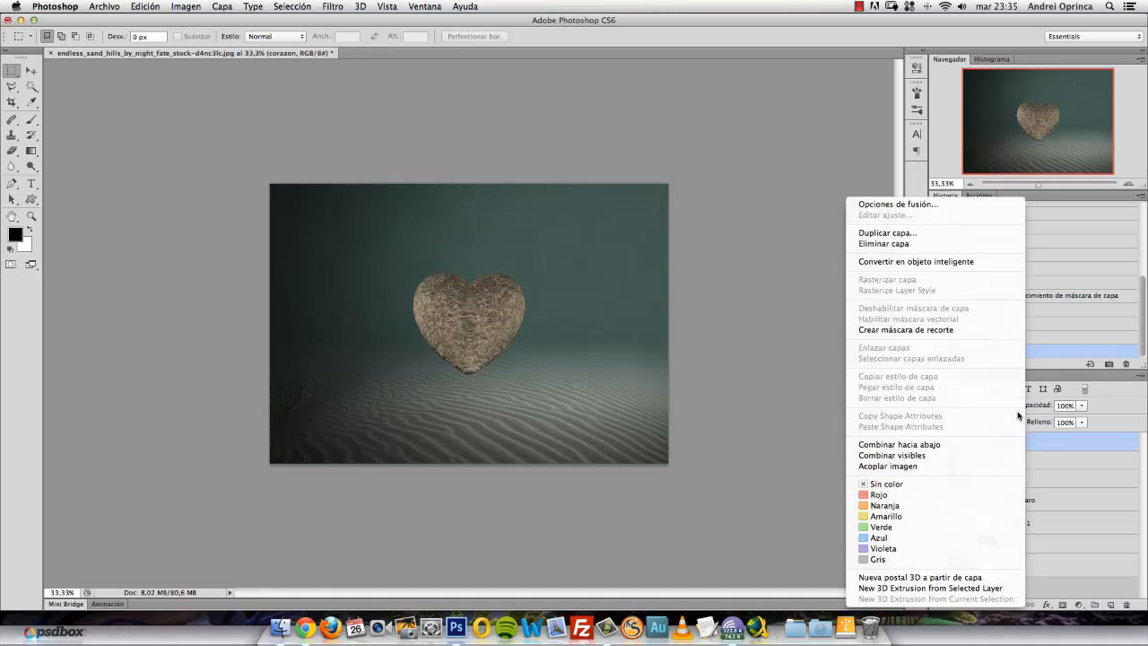
{"action": "left_click", "coordinate": [932, 262]}
Step: Rotate the heart about 52° clockwise, scale it down and place it on the sand near the middle of the scene
{"action": "left_click", "coordinate": [32, 72]}
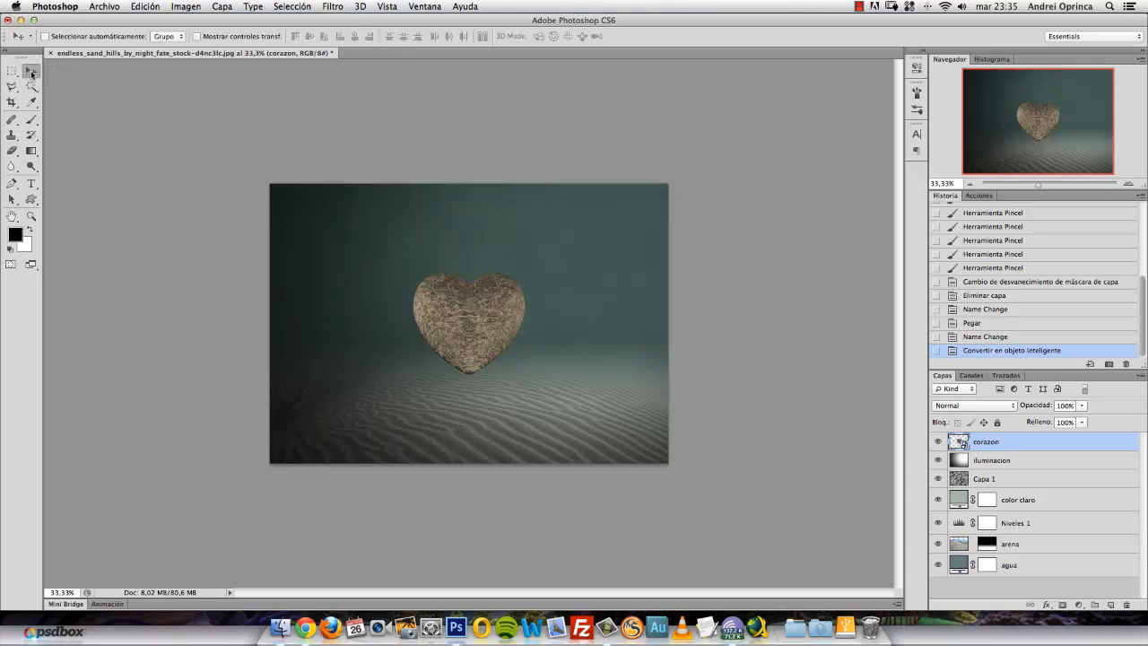
{"action": "key", "text": "super+t"}
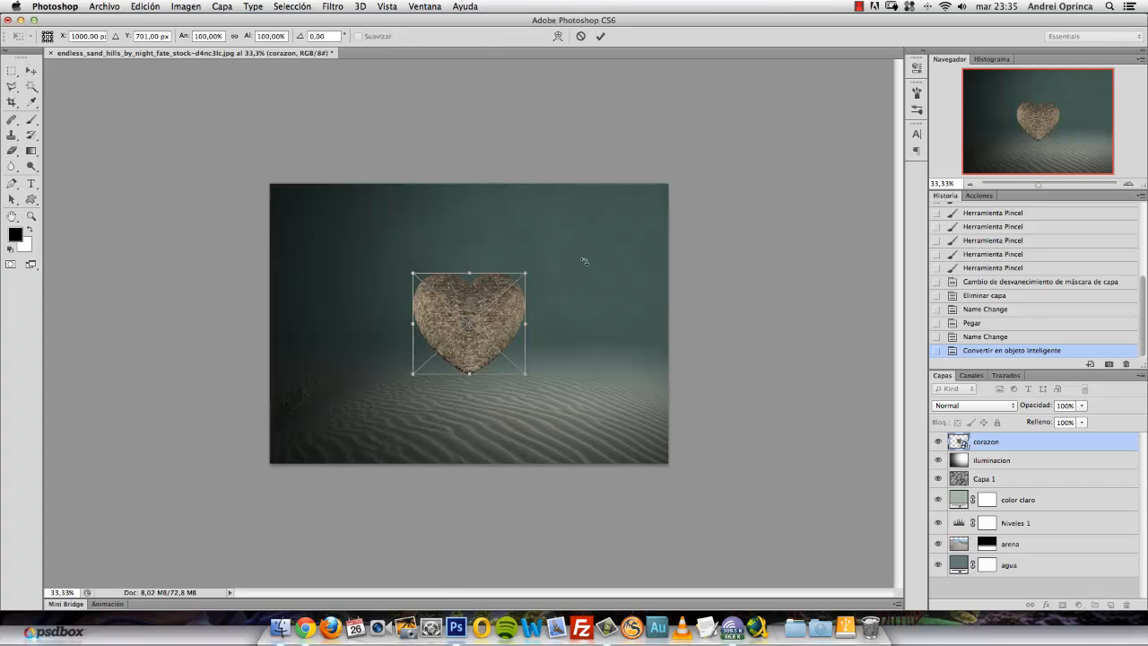
{"action": "left_click_drag", "start_coordinate": [548, 251], "coordinate": [541, 338]}
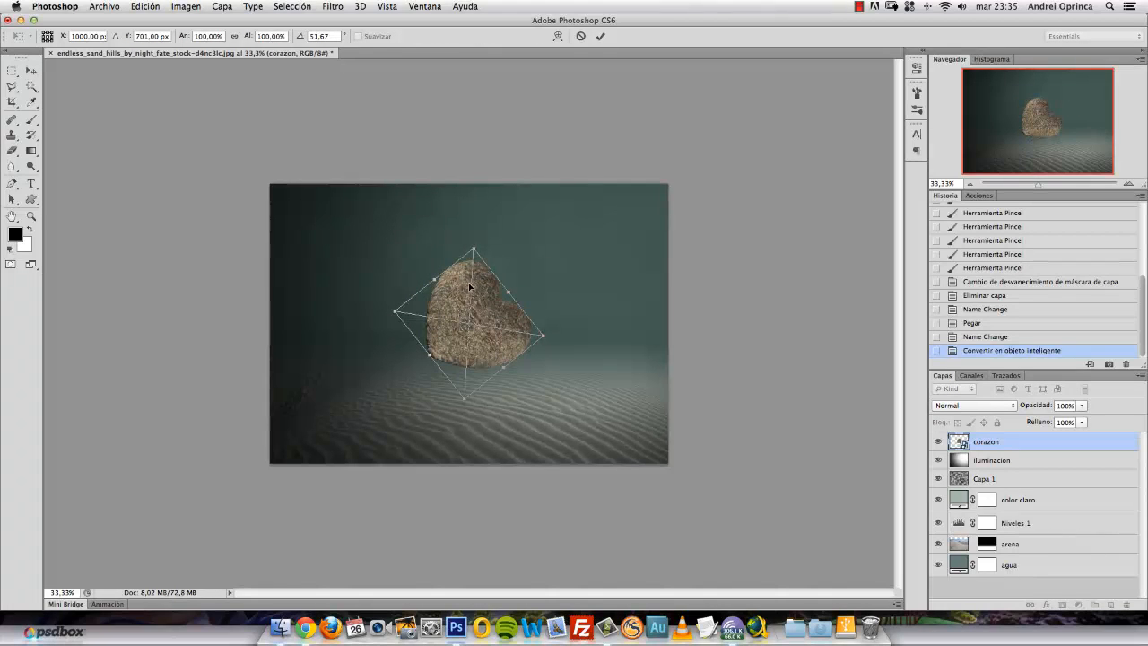
{"action": "left_click_drag", "start_coordinate": [476, 244], "coordinate": [471, 287]}
{"action": "left_click_drag", "start_coordinate": [482, 336], "coordinate": [488, 367]}
{"action": "key", "text": "Return"}
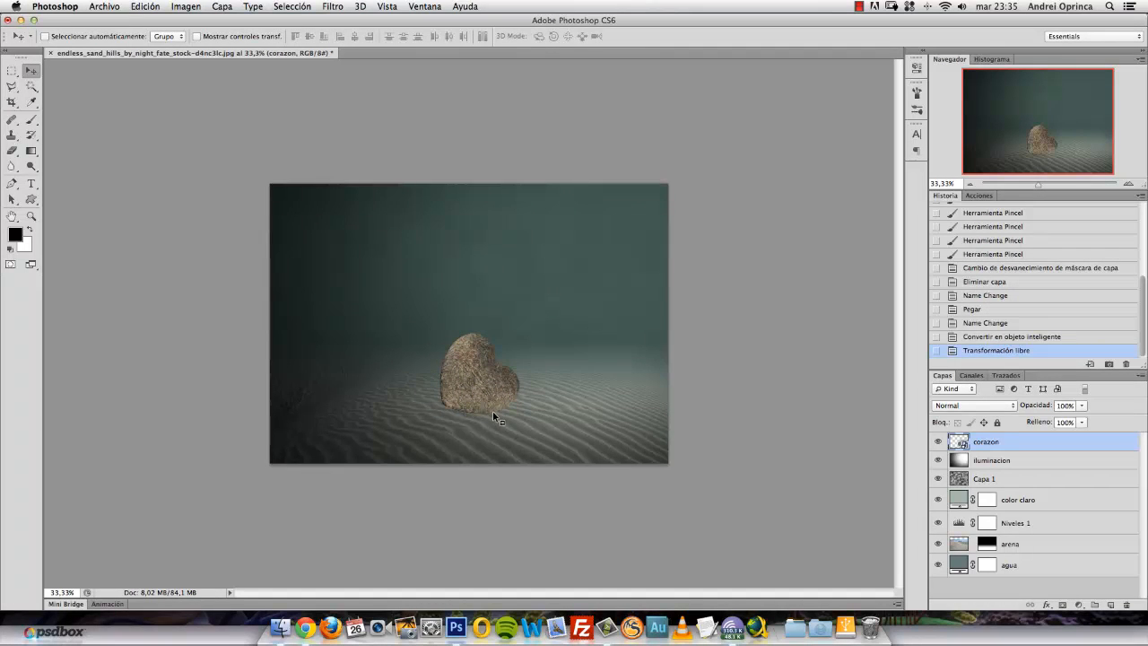
Step: Add a layer mask to the corazon layer
{"action": "key", "text": "super+plus"}
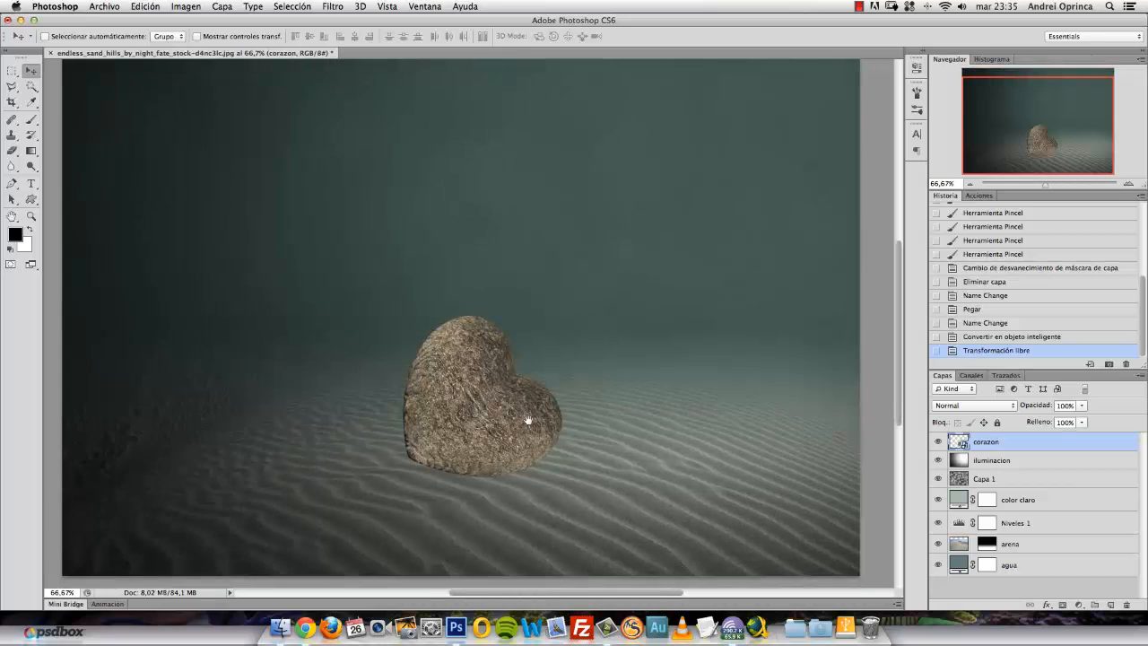
{"action": "left_click_drag", "start_coordinate": [528, 420], "coordinate": [539, 397]}
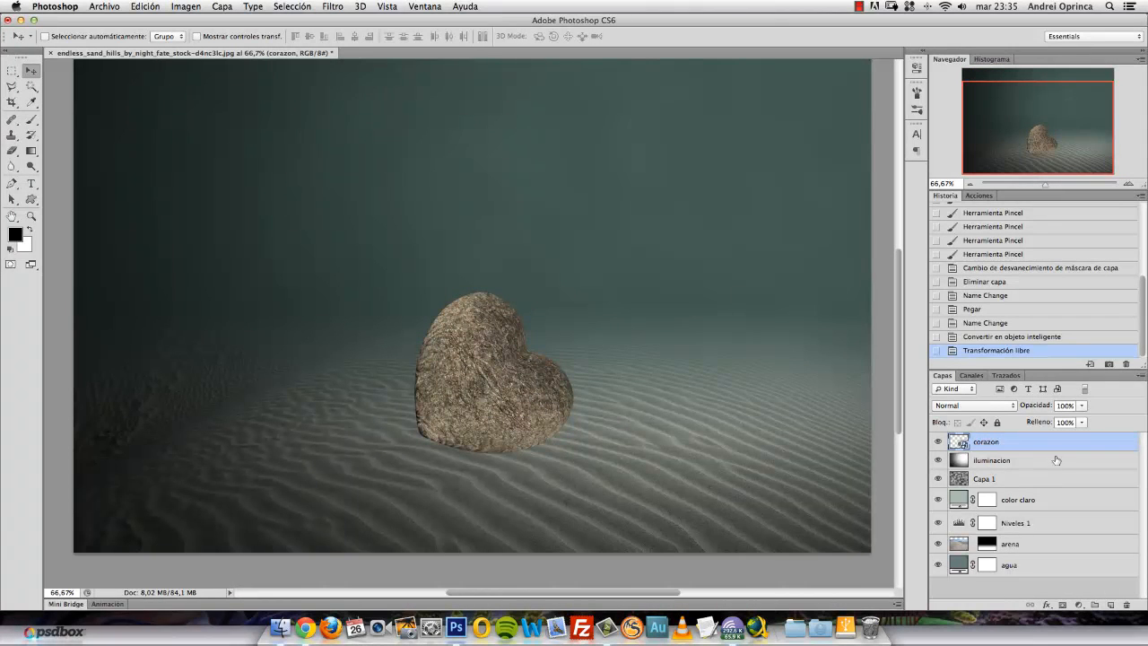
{"action": "left_click", "coordinate": [1062, 604]}
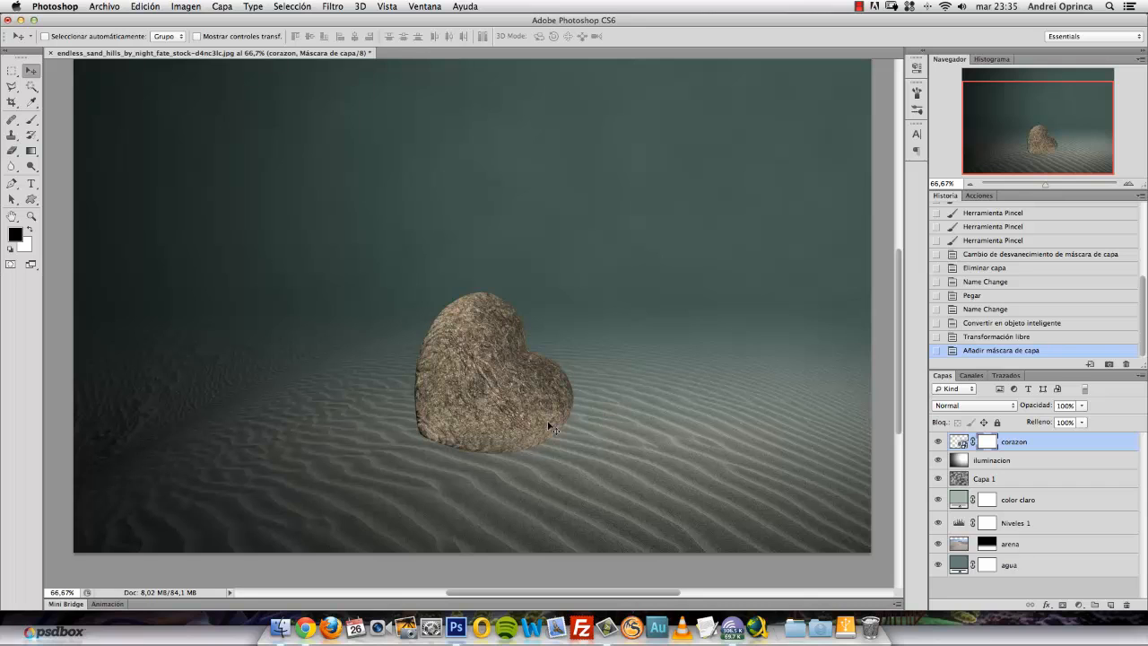
Step: Set the Brush to 94 px with 81% hardness and target the corazon layer's mask
{"action": "left_click", "coordinate": [32, 120]}
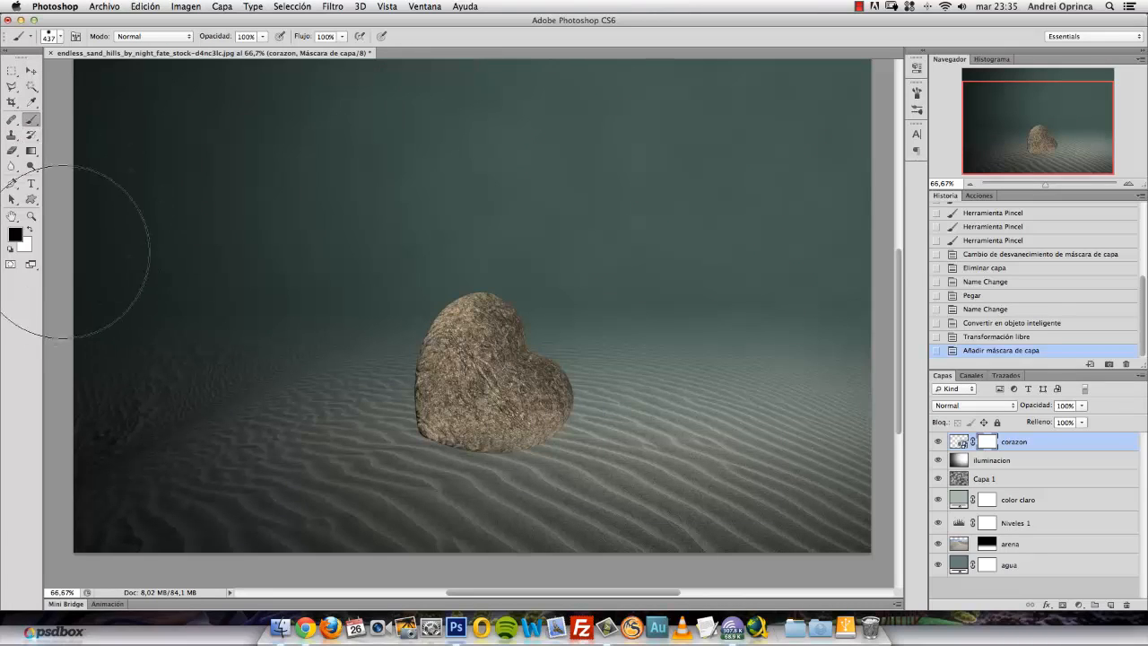
{"action": "right_click", "coordinate": [614, 334]}
{"action": "left_click_drag", "start_coordinate": [731, 397], "coordinate": [716, 368]}
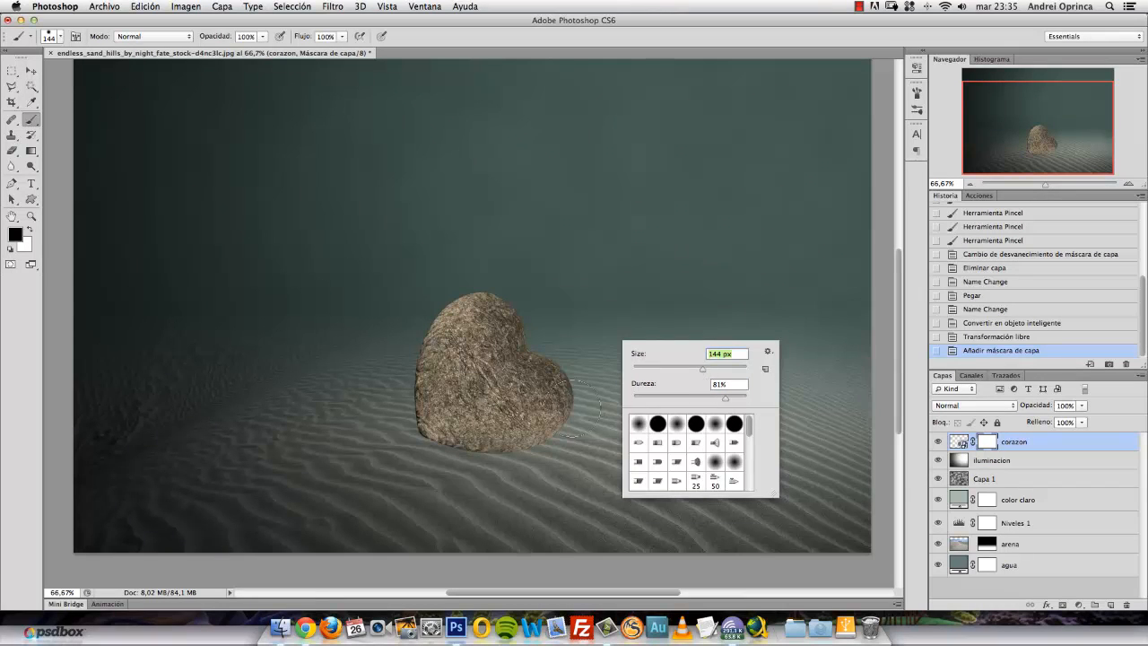
{"action": "mouse_move", "coordinate": [704, 372]}
{"action": "left_mouse_down"}
{"action": "mouse_move", "coordinate": [709, 380]}
{"action": "mouse_move", "coordinate": [601, 388]}
{"action": "mouse_move", "coordinate": [718, 369]}
{"action": "mouse_move", "coordinate": [692, 377]}
{"action": "left_mouse_up"}
{"action": "left_click_drag", "start_coordinate": [703, 371], "coordinate": [697, 371]}
{"action": "left_click_drag", "start_coordinate": [705, 373], "coordinate": [709, 373]}
{"action": "left_click_drag", "start_coordinate": [701, 374], "coordinate": [689, 372]}
{"action": "left_click", "coordinate": [982, 443]}
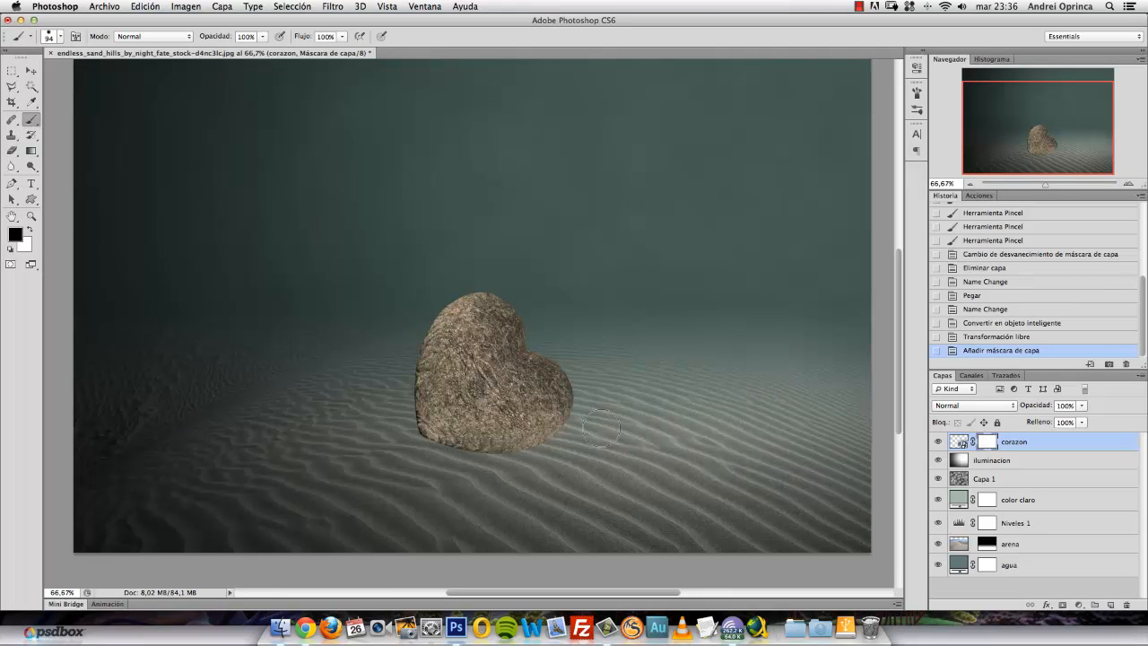
Step: Rotate the stone heart slightly further clockwise with Free Transform
{"action": "scroll", "coordinate": [415, 407], "scroll_direction": "up", "scroll_amount": 8}
{"action": "scroll", "coordinate": [567, 365], "scroll_direction": "down", "scroll_amount": 6}
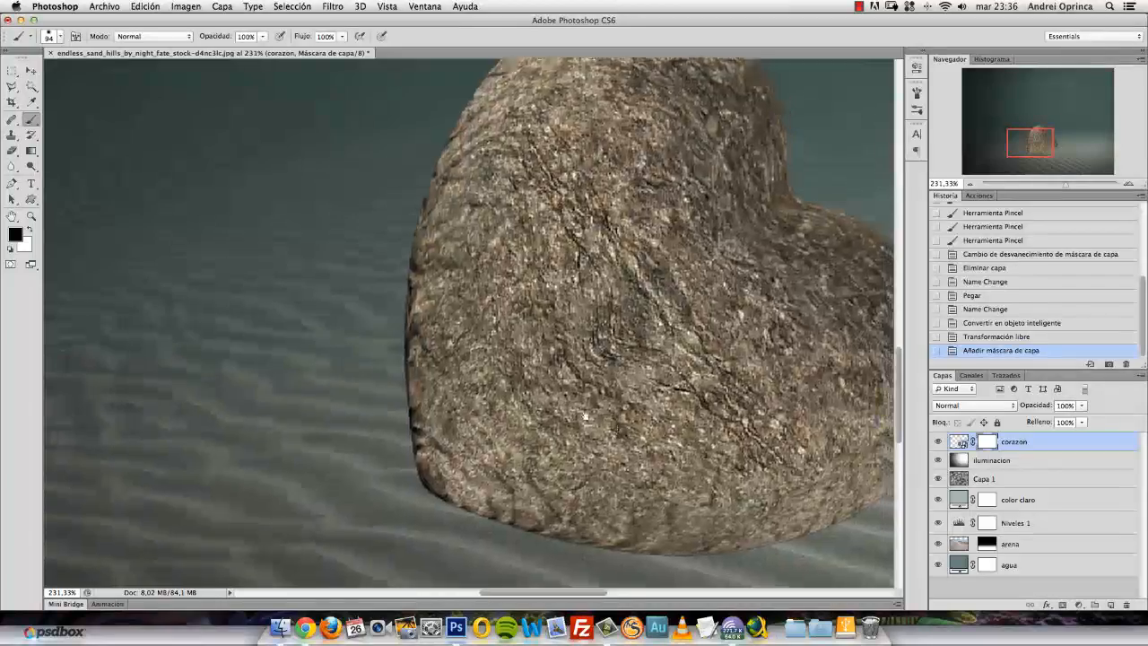
{"action": "scroll", "coordinate": [567, 365], "scroll_direction": "up", "scroll_amount": 3}
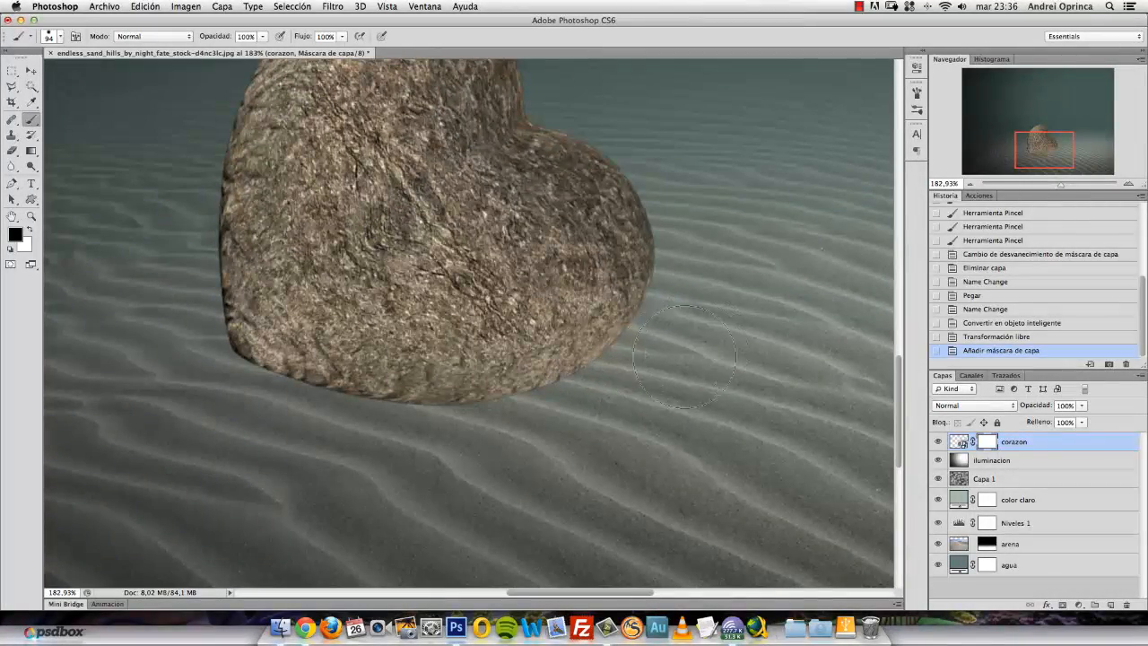
{"action": "key", "text": "super+t"}
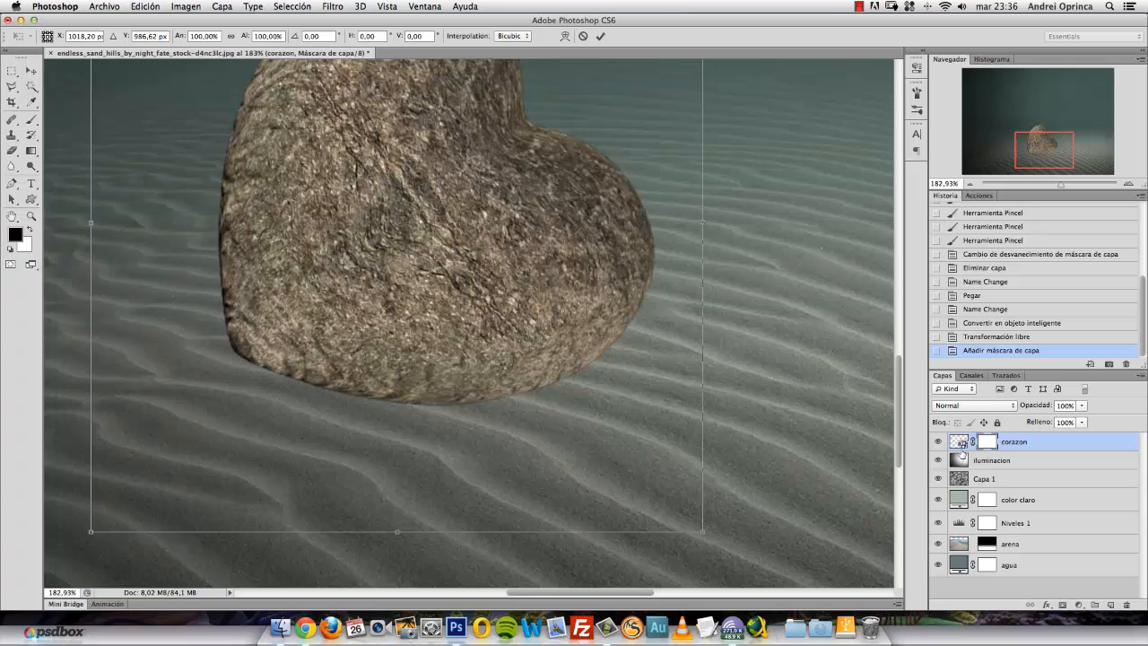
{"action": "left_click_drag", "start_coordinate": [747, 492], "coordinate": [656, 539]}
{"action": "key", "text": "Return"}
Step: Paint black on the corazon mask to hide the lowest edge of the heart
{"action": "key", "text": "b"}
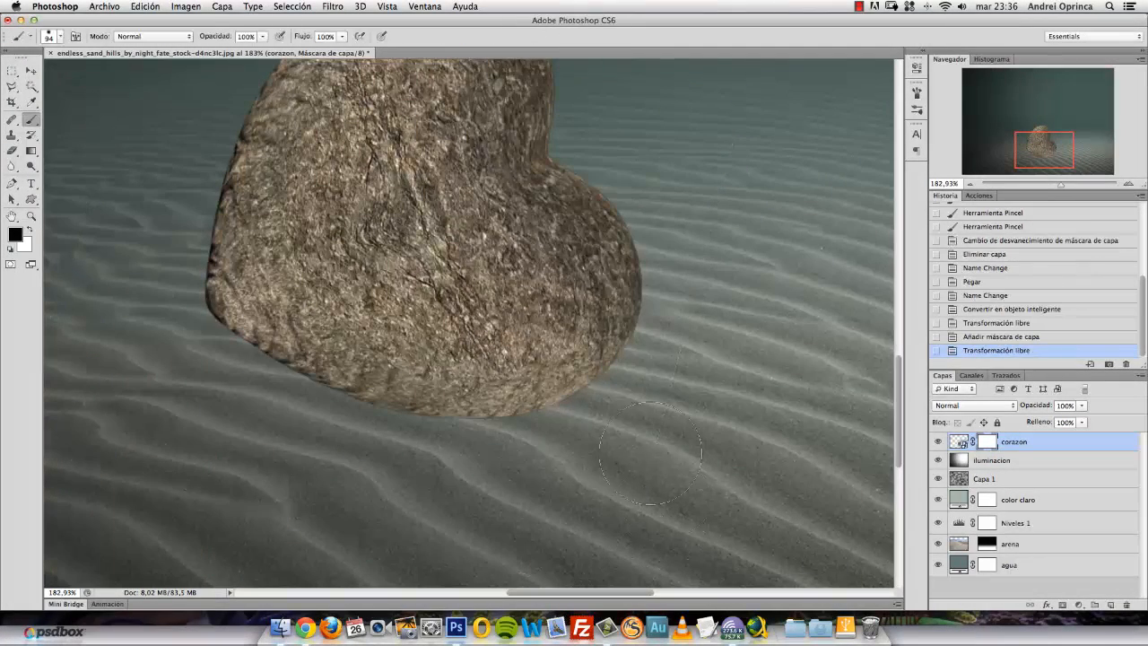
{"action": "mouse_move", "coordinate": [646, 414]}
{"action": "left_mouse_down"}
{"action": "mouse_move", "coordinate": [425, 429]}
{"action": "mouse_move", "coordinate": [189, 424]}
{"action": "mouse_move", "coordinate": [189, 407]}
{"action": "mouse_move", "coordinate": [452, 399]}
{"action": "left_mouse_up"}
Step: Try masking the heart's base along a straight line higher up, and undo those strokes
{"action": "mouse_move", "coordinate": [668, 377]}
{"action": "left_mouse_down"}
{"action": "mouse_move", "coordinate": [524, 360]}
{"action": "mouse_move", "coordinate": [245, 376]}
{"action": "mouse_move", "coordinate": [190, 371]}
{"action": "mouse_move", "coordinate": [160, 353]}
{"action": "mouse_move", "coordinate": [701, 335]}
{"action": "mouse_move", "coordinate": [663, 328]}
{"action": "left_mouse_up"}
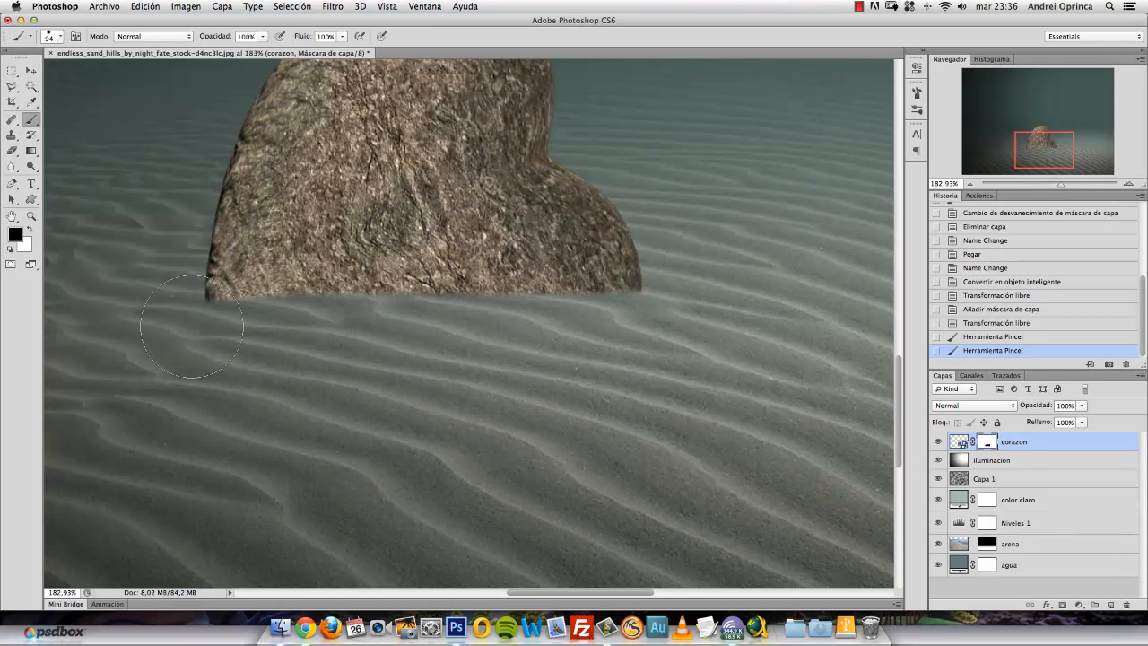
{"action": "mouse_move", "coordinate": [210, 323]}
{"action": "left_mouse_down"}
{"action": "mouse_move", "coordinate": [269, 331]}
{"action": "mouse_move", "coordinate": [628, 307]}
{"action": "left_mouse_up"}
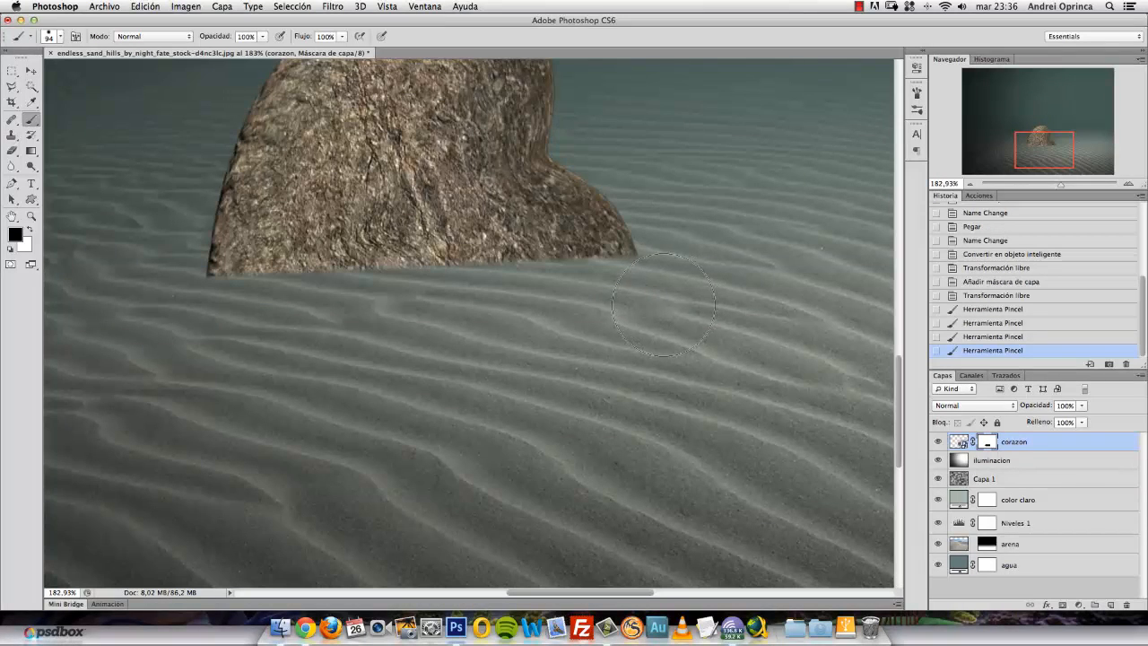
{"action": "key", "text": "super+z"}
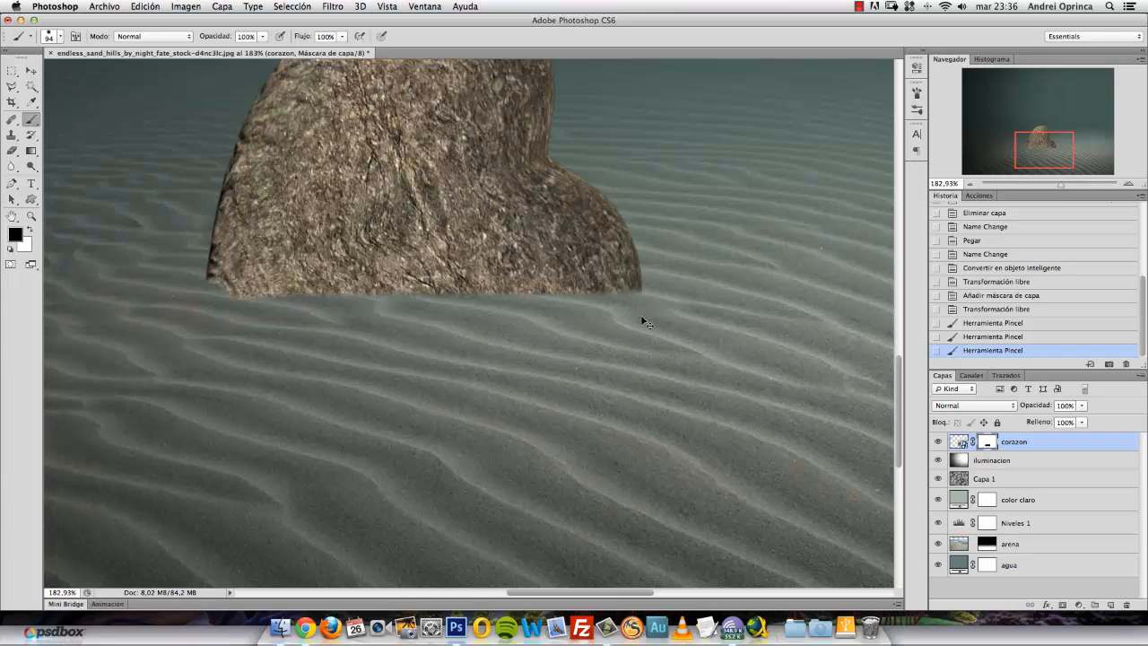
{"action": "key", "text": "super+z"}
{"action": "key", "text": "super+z"}
{"action": "key", "text": "alt+super+z"}
{"action": "key", "text": "alt+super+z"}
Step: Reduce the brush size to 63 px and mask the heart's bottom so its base is cut level with the sand
{"action": "right_click", "coordinate": [613, 321]}
{"action": "left_click", "coordinate": [655, 352]}
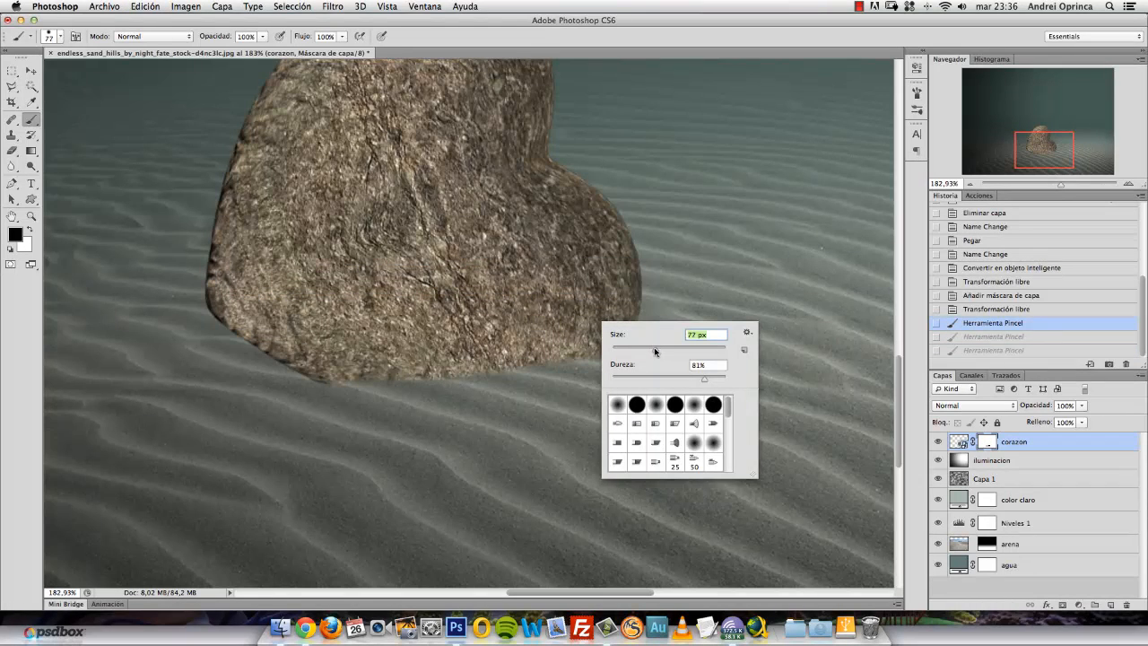
{"action": "left_click_drag", "start_coordinate": [654, 352], "coordinate": [648, 352]}
{"action": "mouse_move", "coordinate": [253, 359]}
{"action": "left_mouse_down"}
{"action": "mouse_move", "coordinate": [359, 371]}
{"action": "mouse_move", "coordinate": [610, 336]}
{"action": "mouse_move", "coordinate": [390, 360]}
{"action": "mouse_move", "coordinate": [228, 336]}
{"action": "left_mouse_up"}
{"action": "mouse_move", "coordinate": [538, 352]}
{"action": "left_mouse_down"}
{"action": "mouse_move", "coordinate": [692, 324]}
{"action": "mouse_move", "coordinate": [299, 341]}
{"action": "mouse_move", "coordinate": [216, 316]}
{"action": "left_mouse_up"}
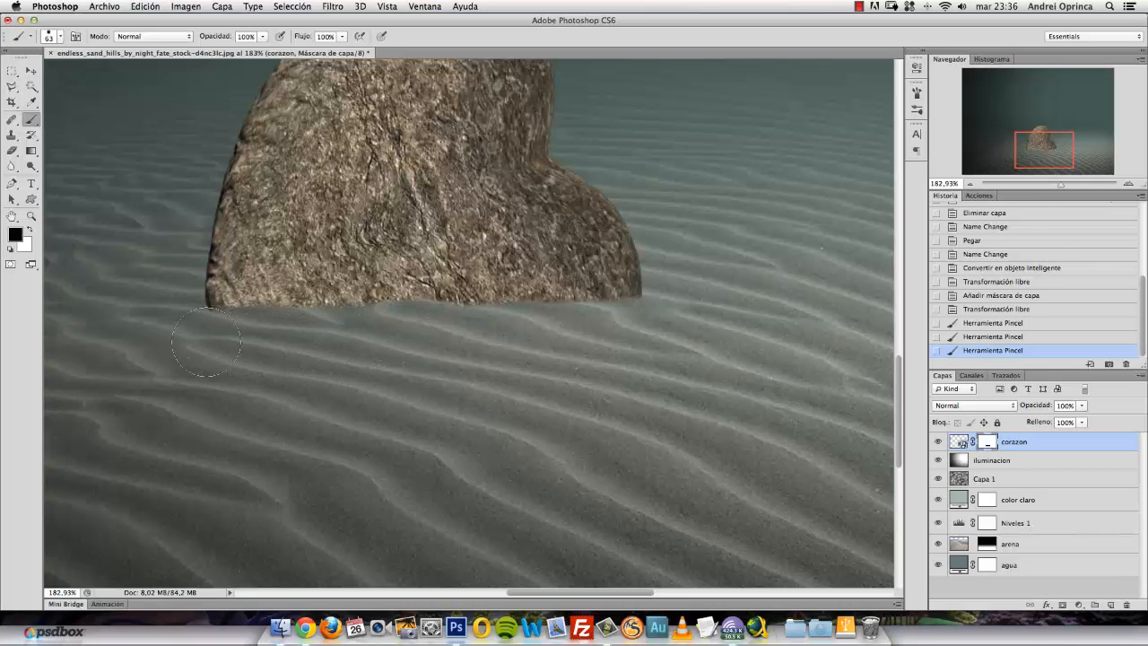
Step: Trim the heart's base a little higher on the mask, including its lower right lobe, to sink it into the sand
{"action": "left_click", "coordinate": [439, 324], "text": "ctrl"}
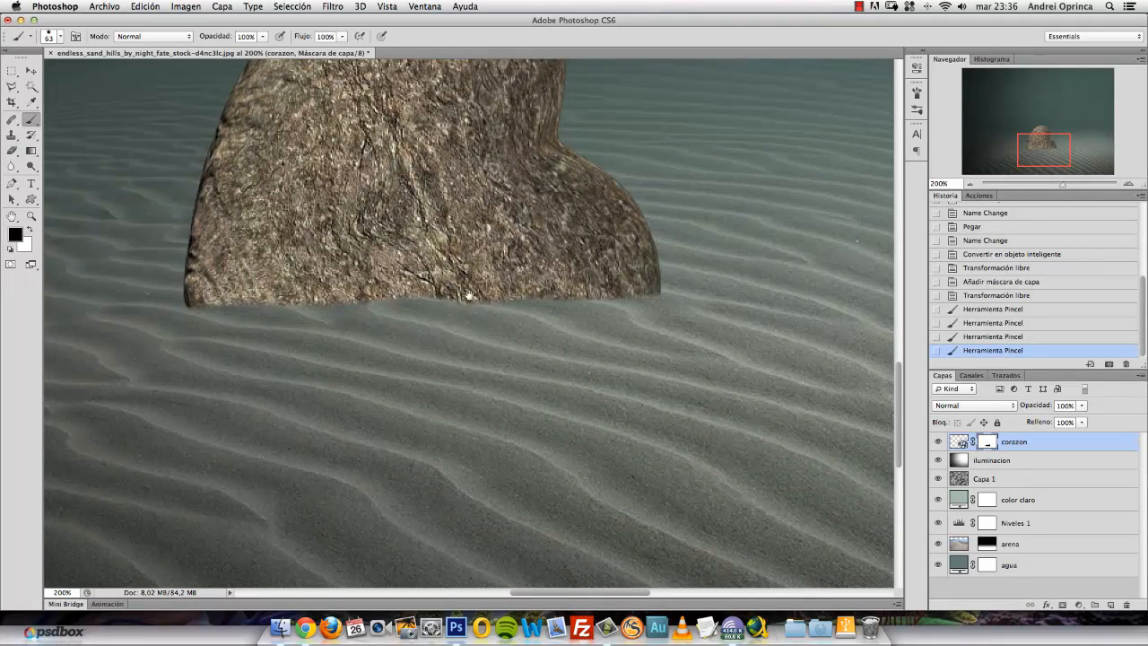
{"action": "left_click_drag", "start_coordinate": [469, 296], "coordinate": [477, 366]}
{"action": "left_click", "coordinate": [438, 352], "text": "alt"}
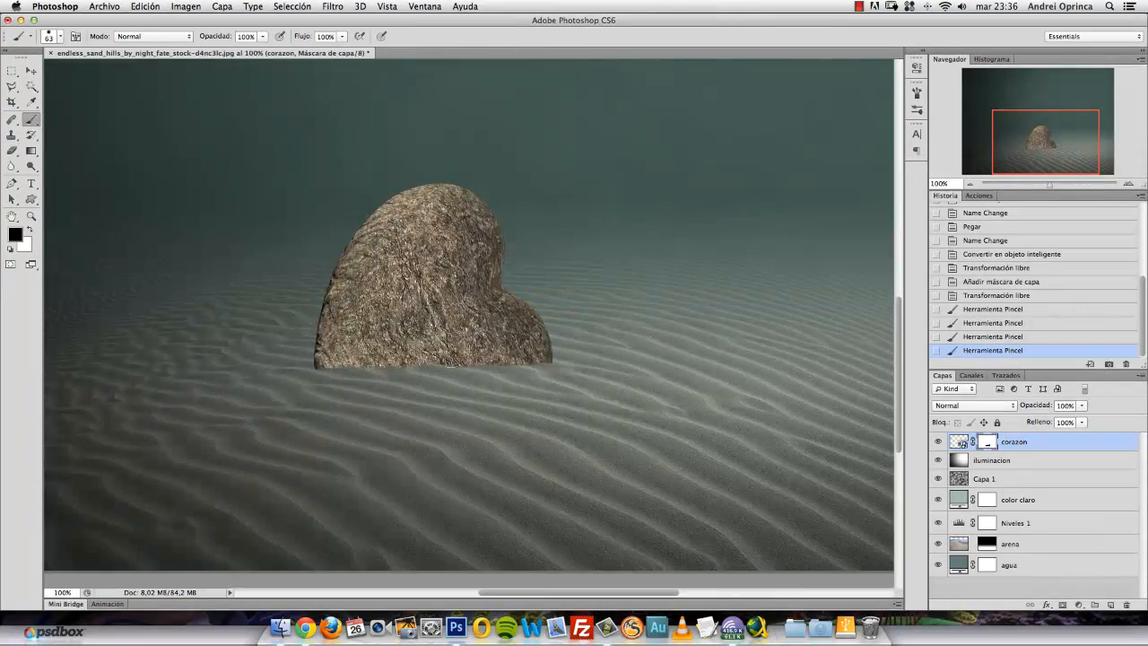
{"action": "left_click_drag", "start_coordinate": [507, 318], "coordinate": [488, 368]}
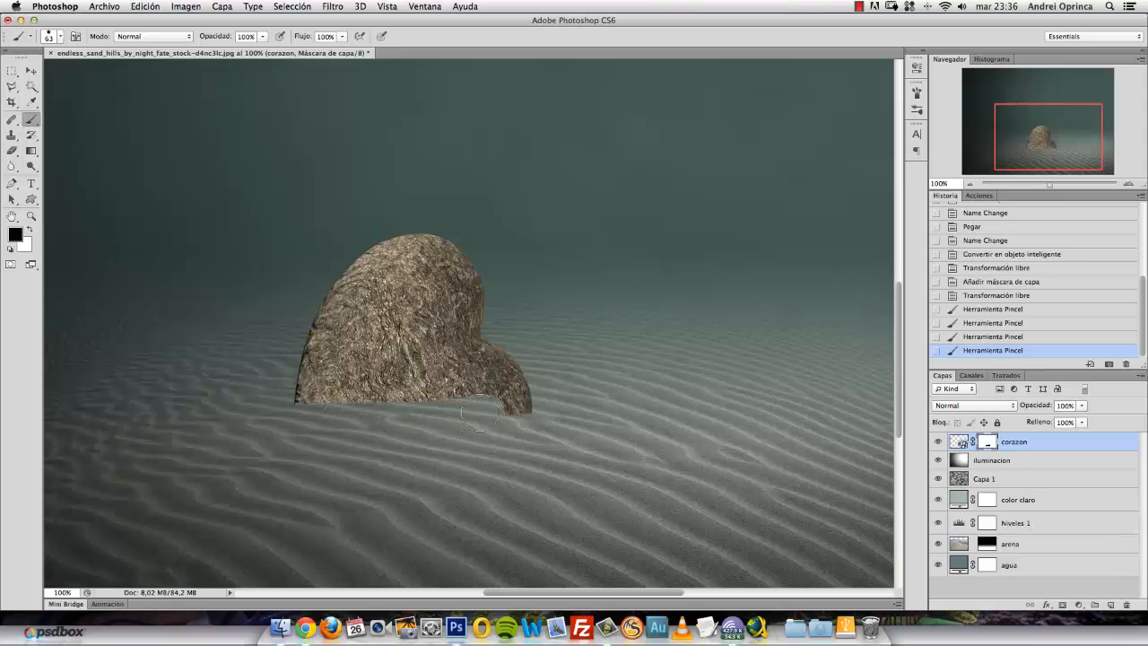
{"action": "left_click_drag", "start_coordinate": [478, 412], "coordinate": [572, 397]}
{"action": "left_click_drag", "start_coordinate": [480, 404], "coordinate": [301, 400]}
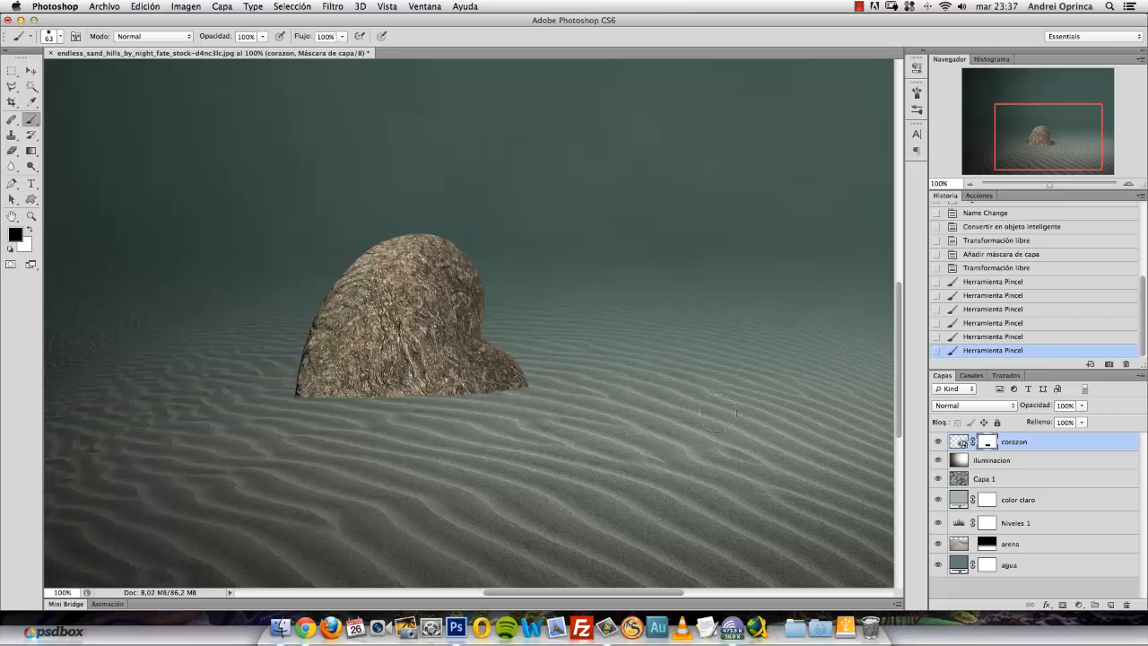
{"action": "left_click_drag", "start_coordinate": [475, 397], "coordinate": [518, 434]}
{"action": "scroll", "coordinate": [500, 398], "scroll_direction": "down", "scroll_amount": 1}
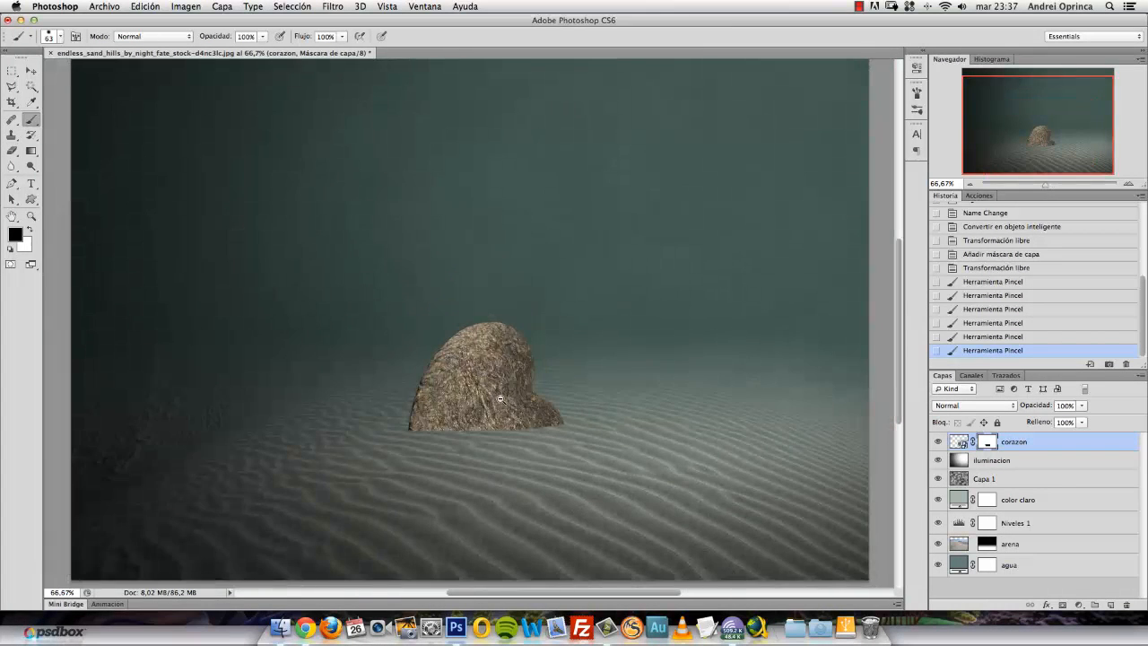
Step: Add a new empty layer above corazon and clip it to the heart with a clipping mask
{"action": "scroll", "coordinate": [504, 397], "scroll_direction": "down", "scroll_amount": 1}
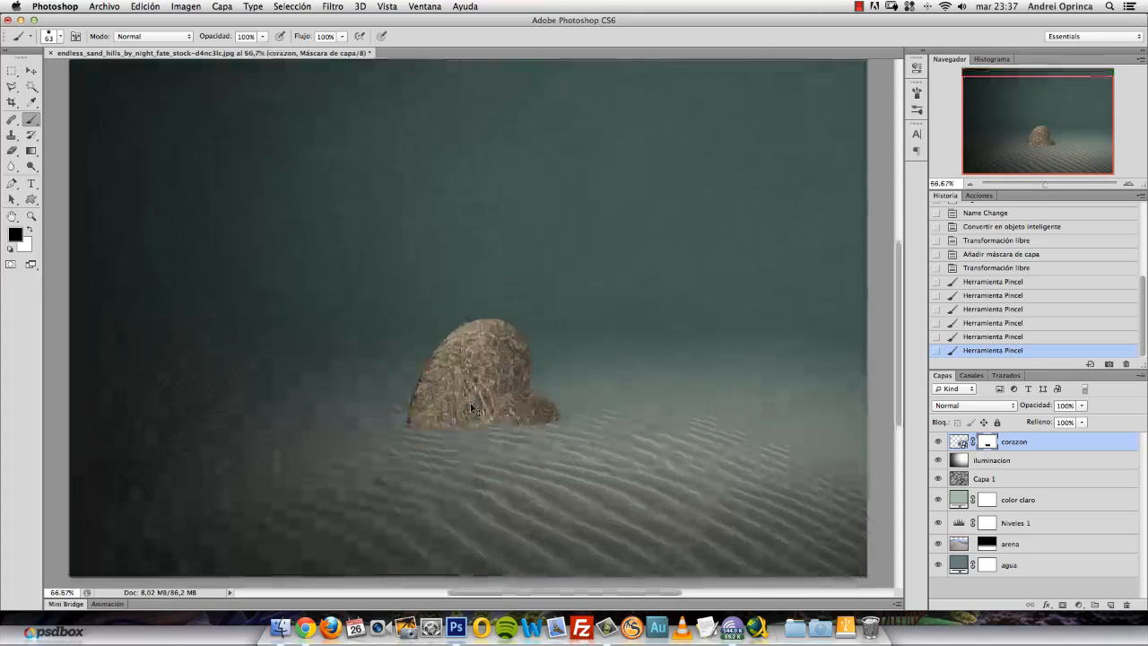
{"action": "scroll", "coordinate": [468, 402], "scroll_direction": "up", "scroll_amount": 1}
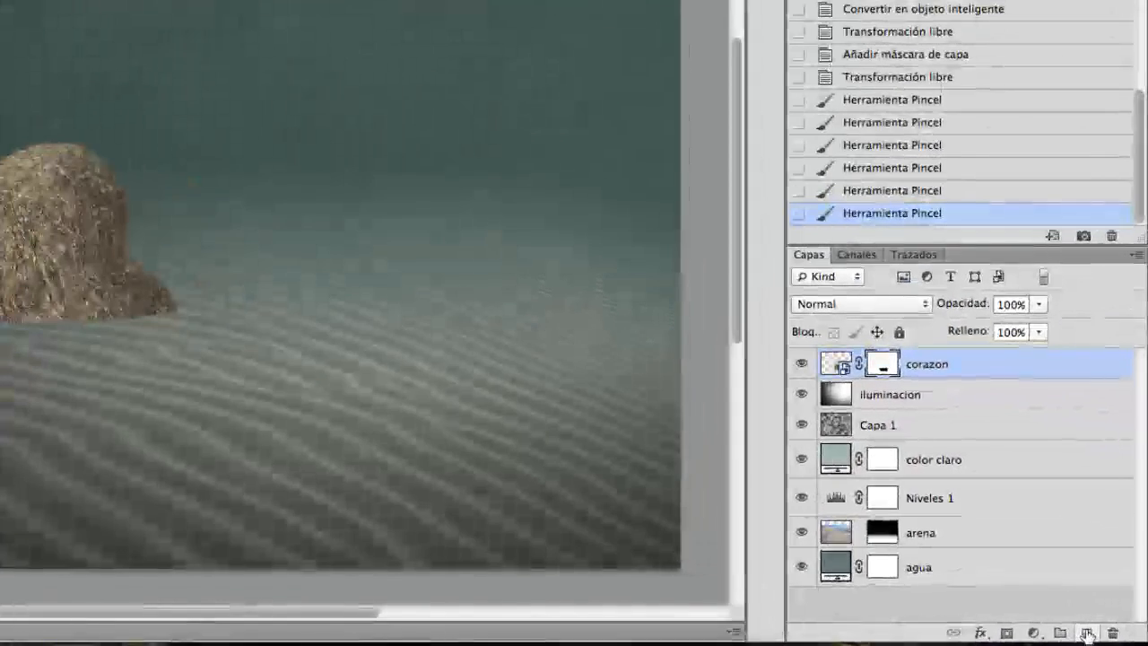
{"action": "left_click", "coordinate": [1086, 633]}
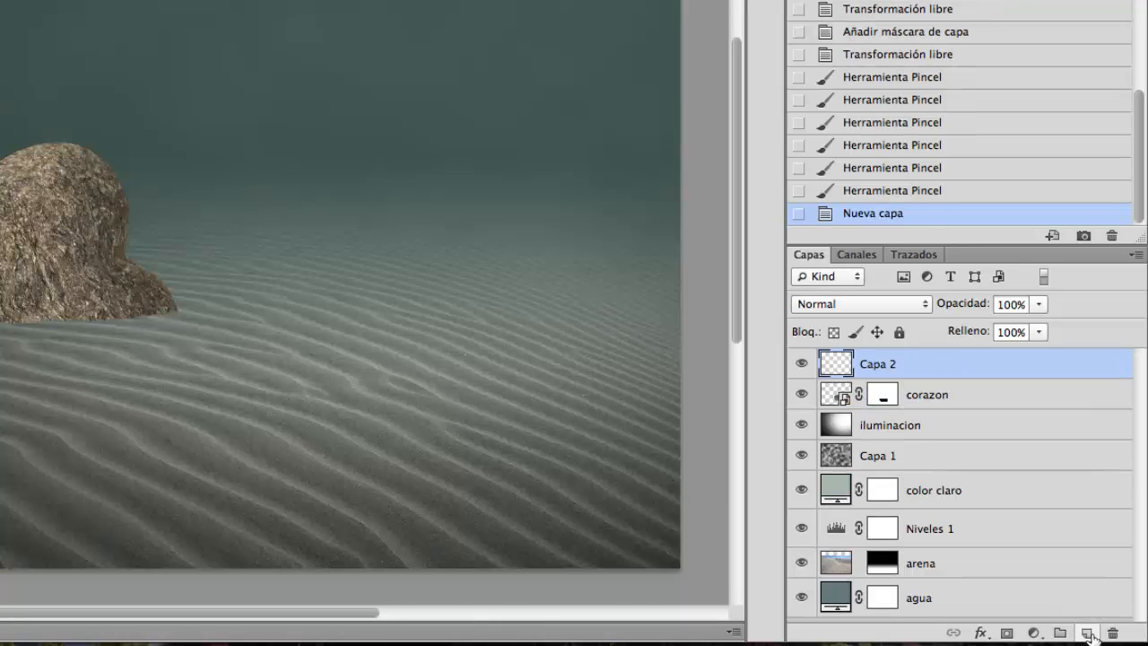
{"action": "right_click", "coordinate": [1003, 365]}
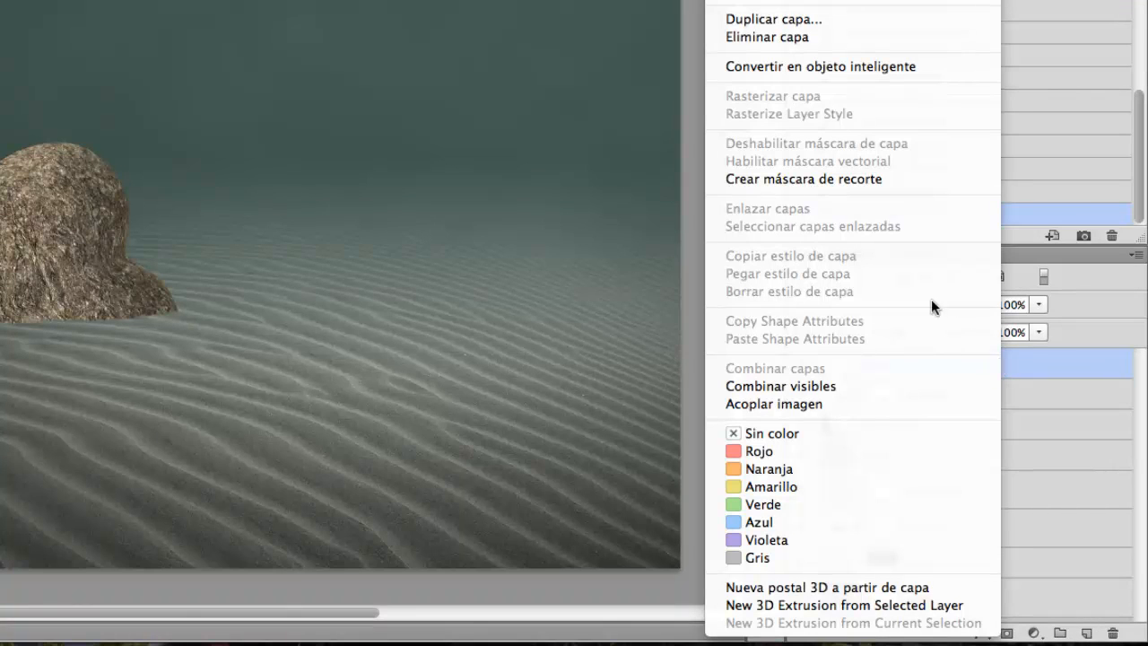
{"action": "left_click", "coordinate": [816, 180]}
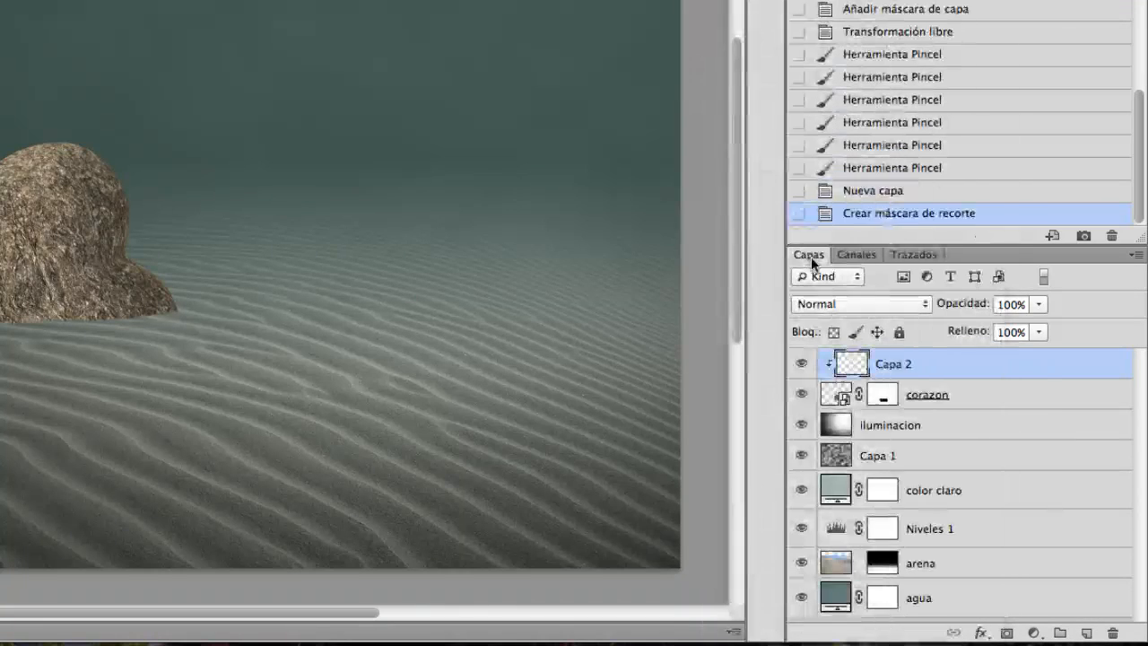
Step: Release and re-create the new layer's clipping mask on corazon twice to demonstrate toggling it
{"action": "left_click", "coordinate": [993, 376], "text": "alt"}
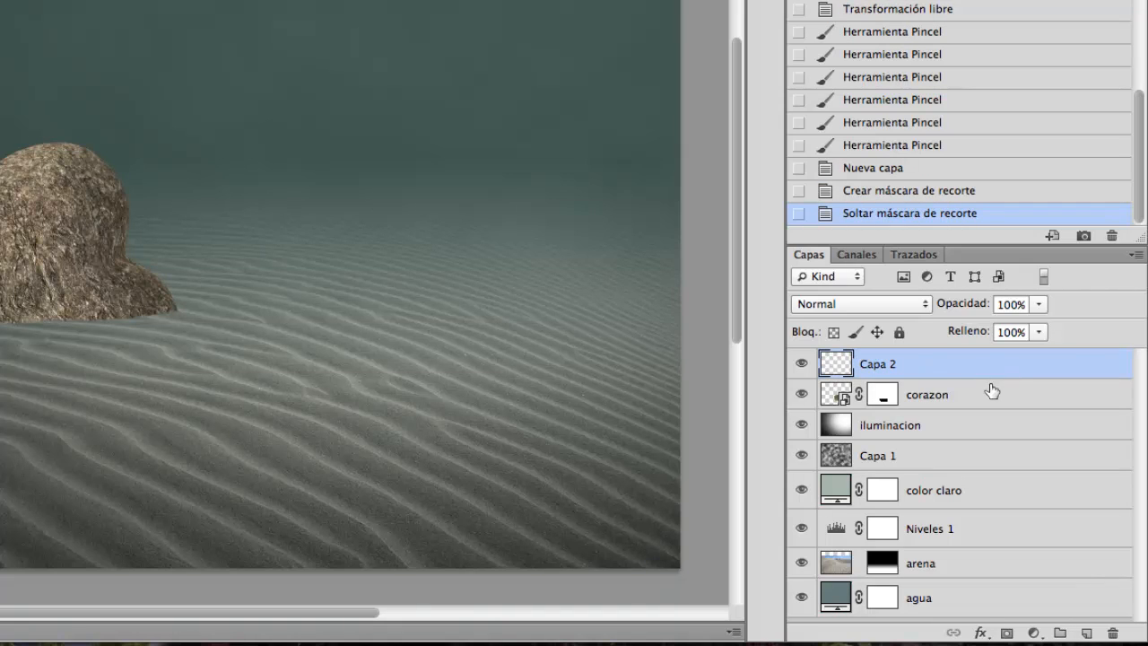
{"action": "left_click", "coordinate": [990, 377], "text": "alt"}
{"action": "left_click", "coordinate": [990, 376], "text": "alt"}
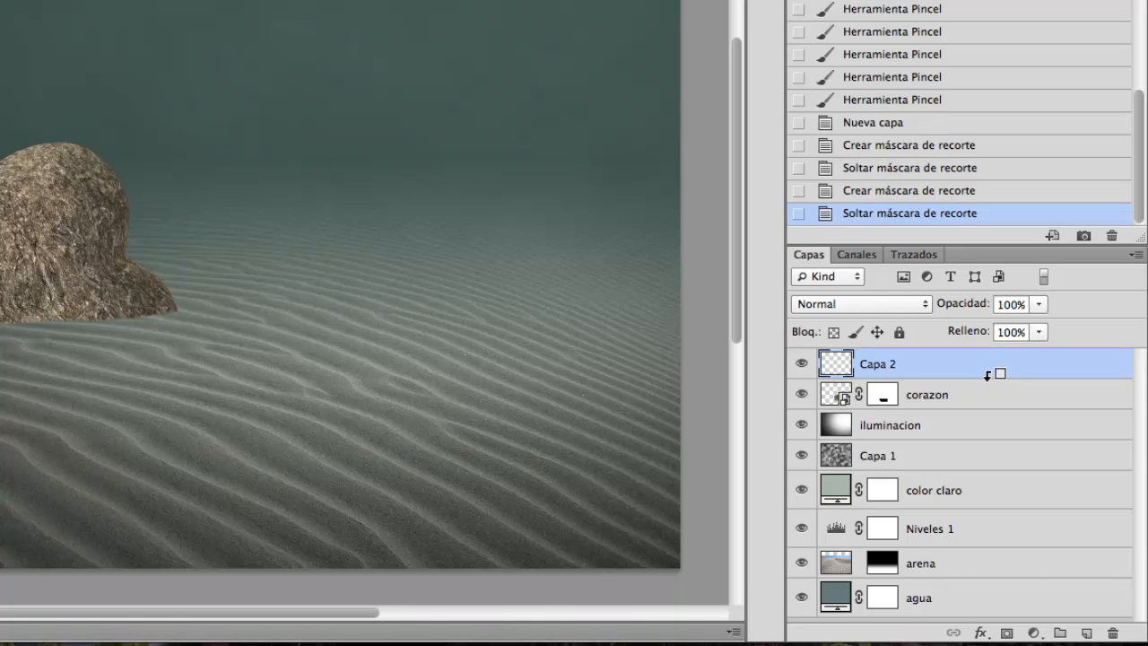
{"action": "left_click", "coordinate": [990, 377], "text": "alt"}
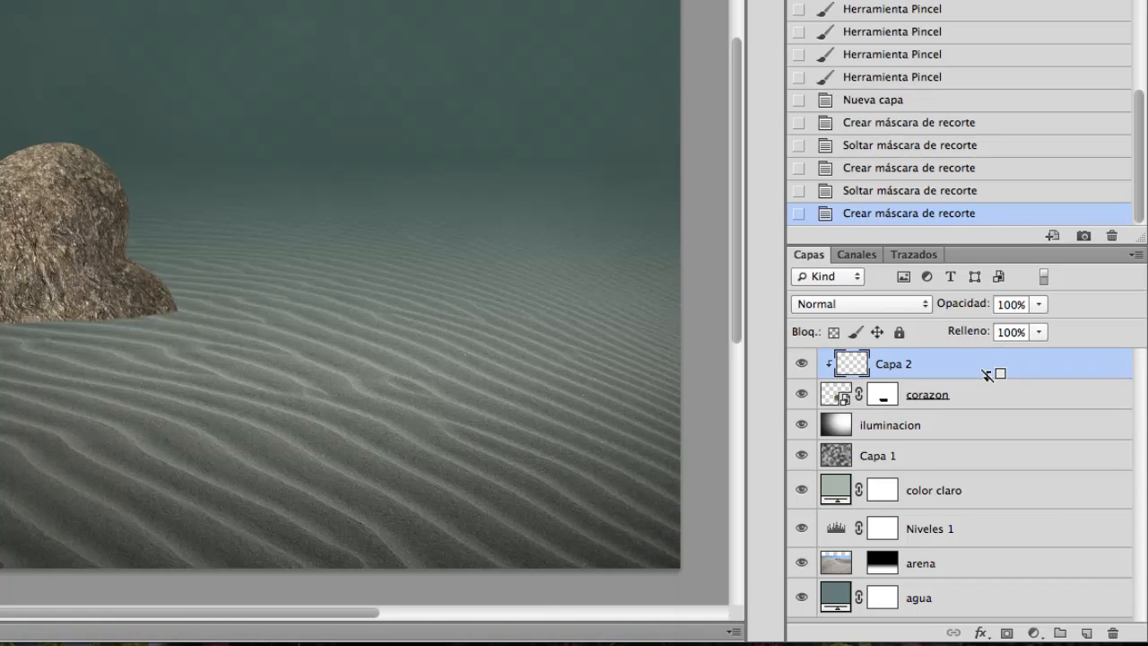
Step: Rename the clipped layer above corazon as textura 1
{"action": "double_click", "coordinate": [897, 363]}
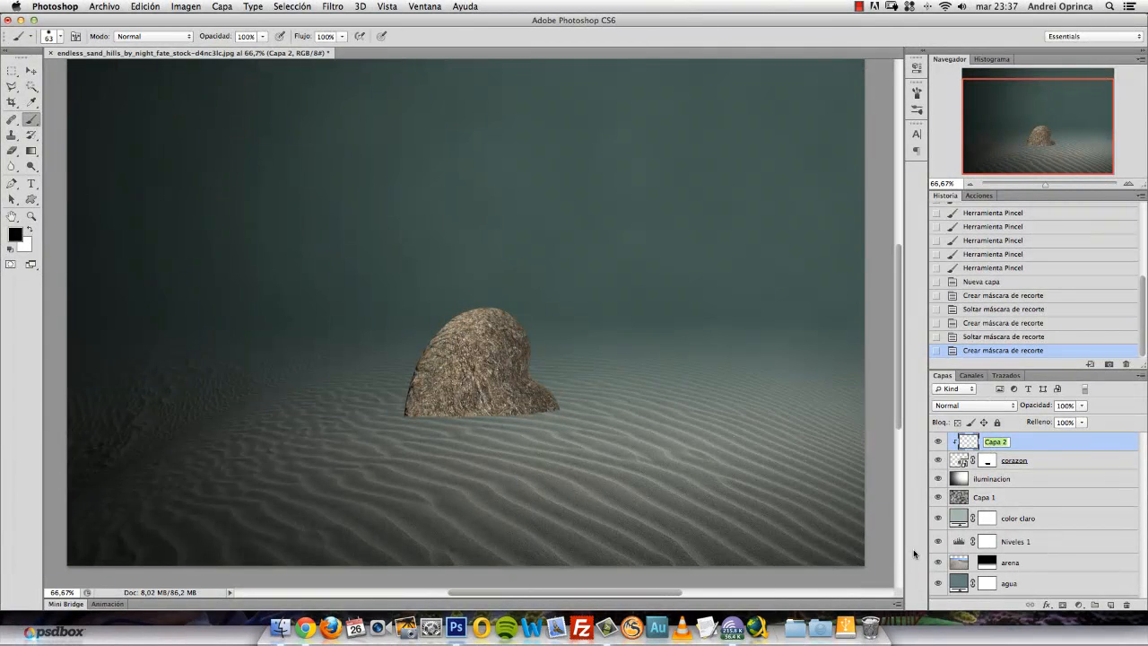
{"action": "type", "text": "textura 1"}
{"action": "key", "text": "Return"}
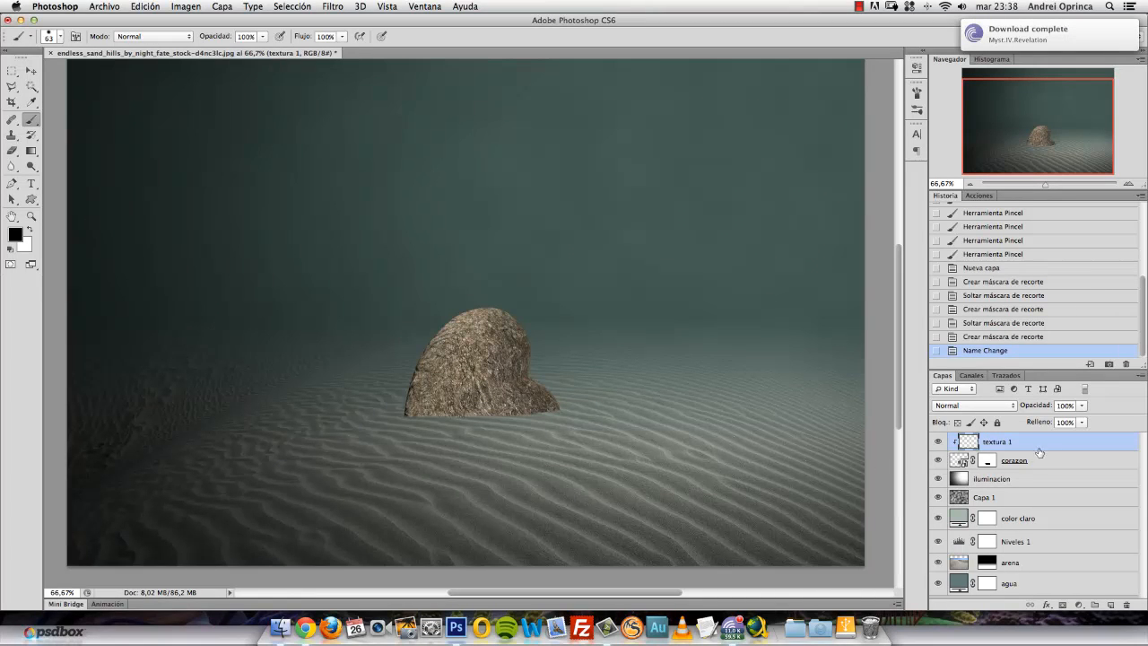
Step: Copy the whole concrete image 509279_12934965.jpg into the textura 1 layer, close the source file and switch to the Move tool
{"action": "key", "text": "super+o"}
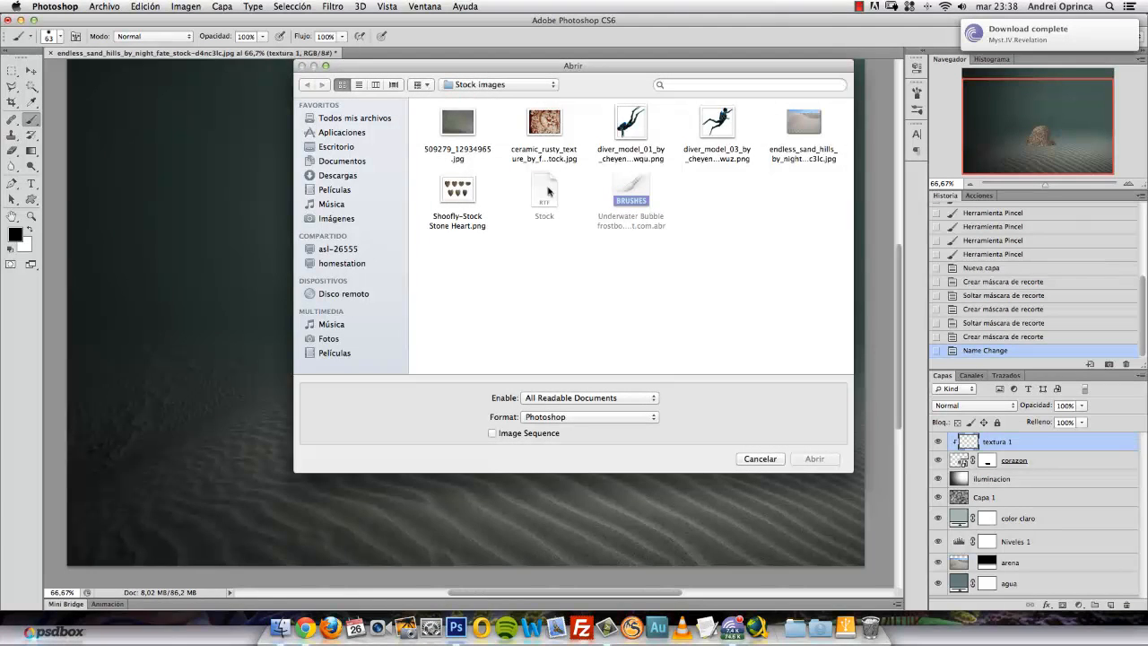
{"action": "left_click", "coordinate": [466, 128]}
{"action": "left_click", "coordinate": [812, 460]}
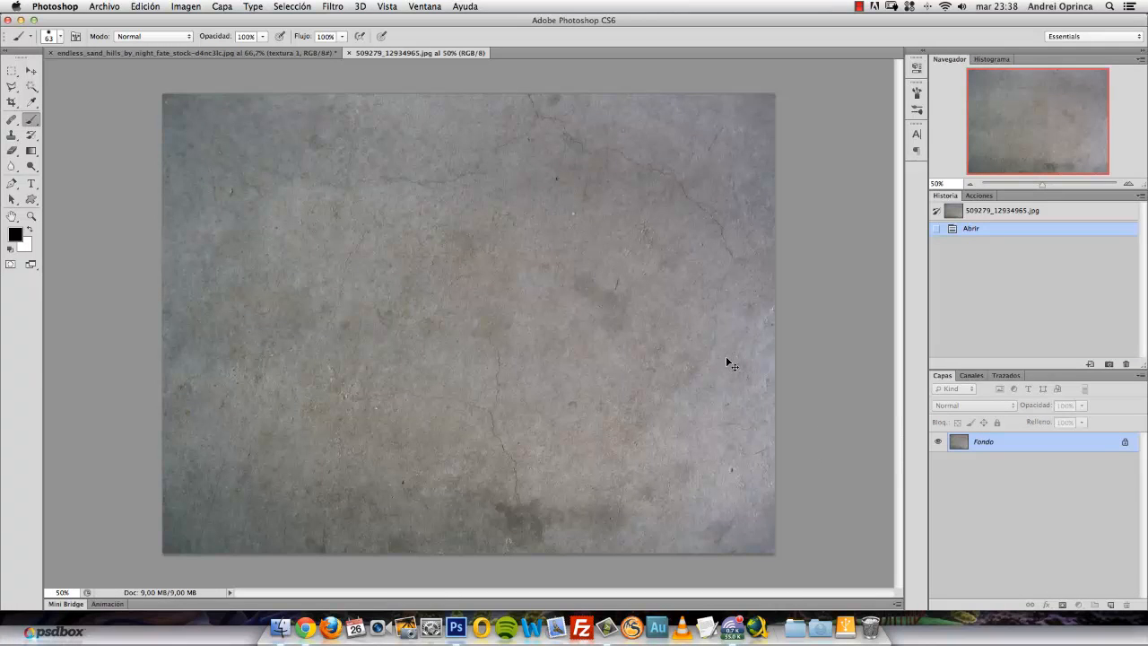
{"action": "key", "text": "super+a"}
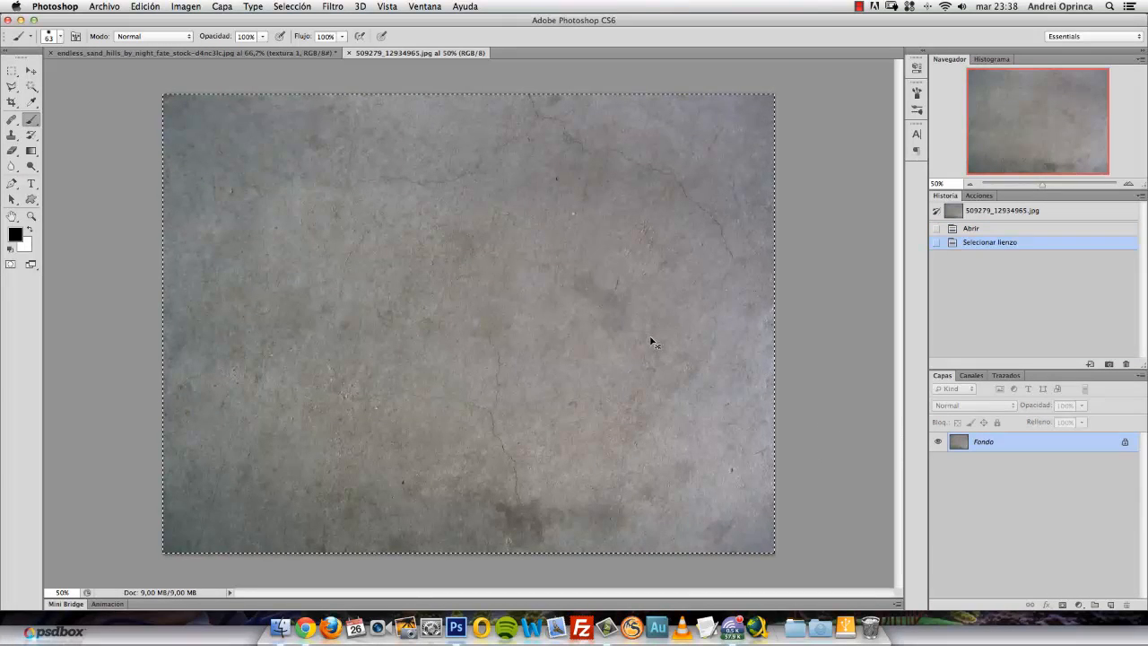
{"action": "key", "text": "super+w"}
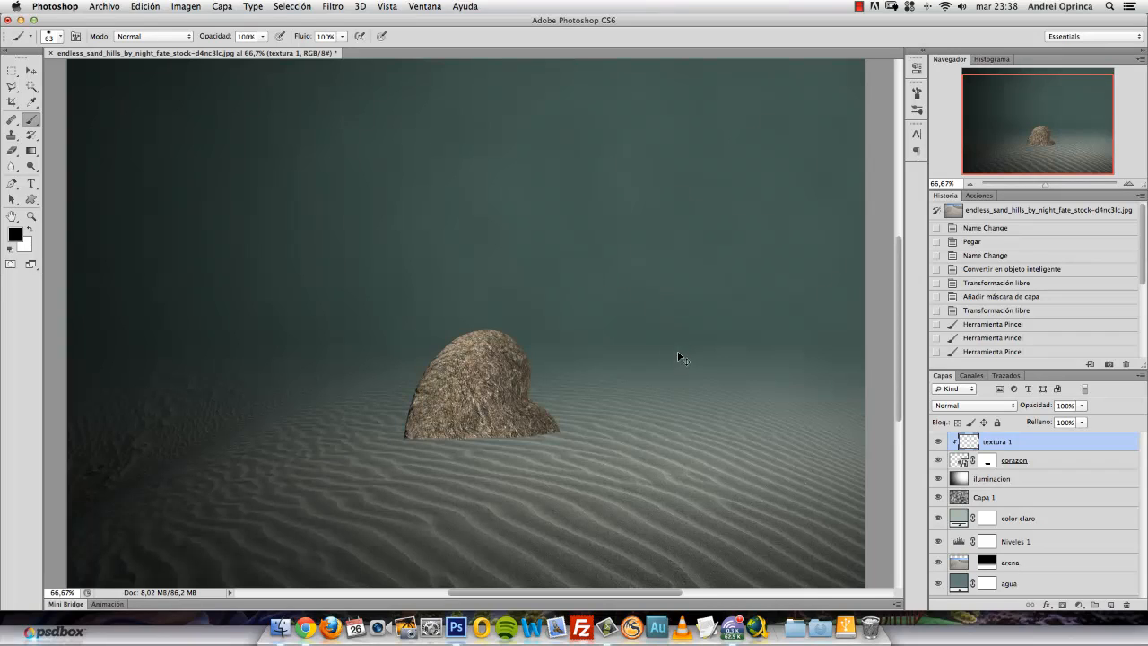
{"action": "key", "text": "super+v"}
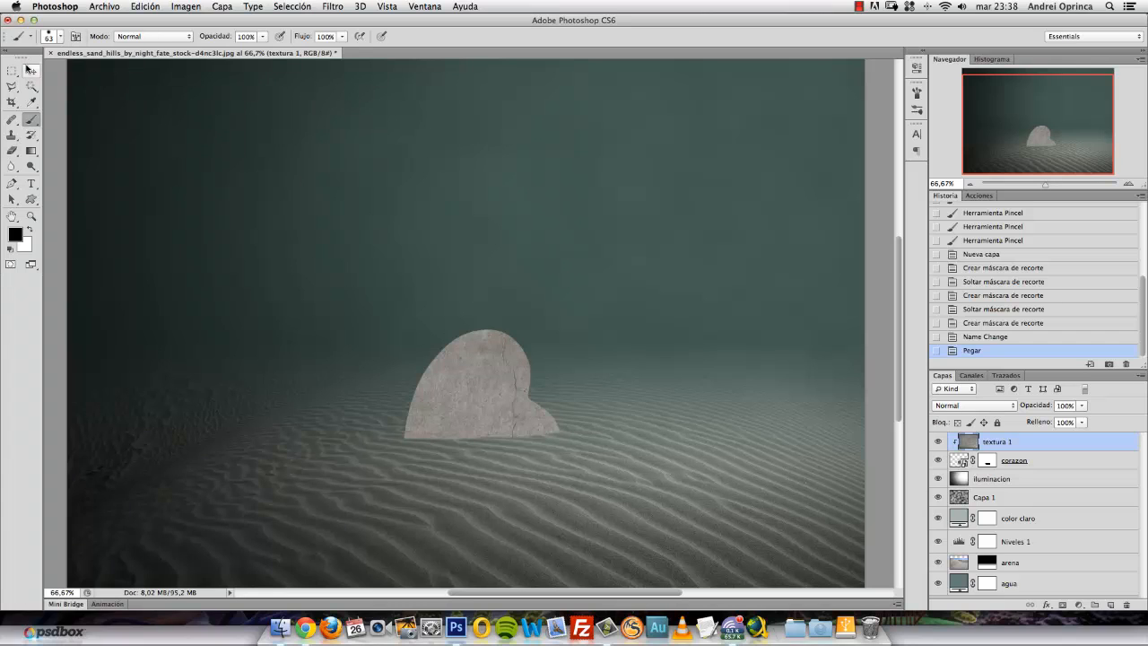
{"action": "left_click", "coordinate": [31, 70]}
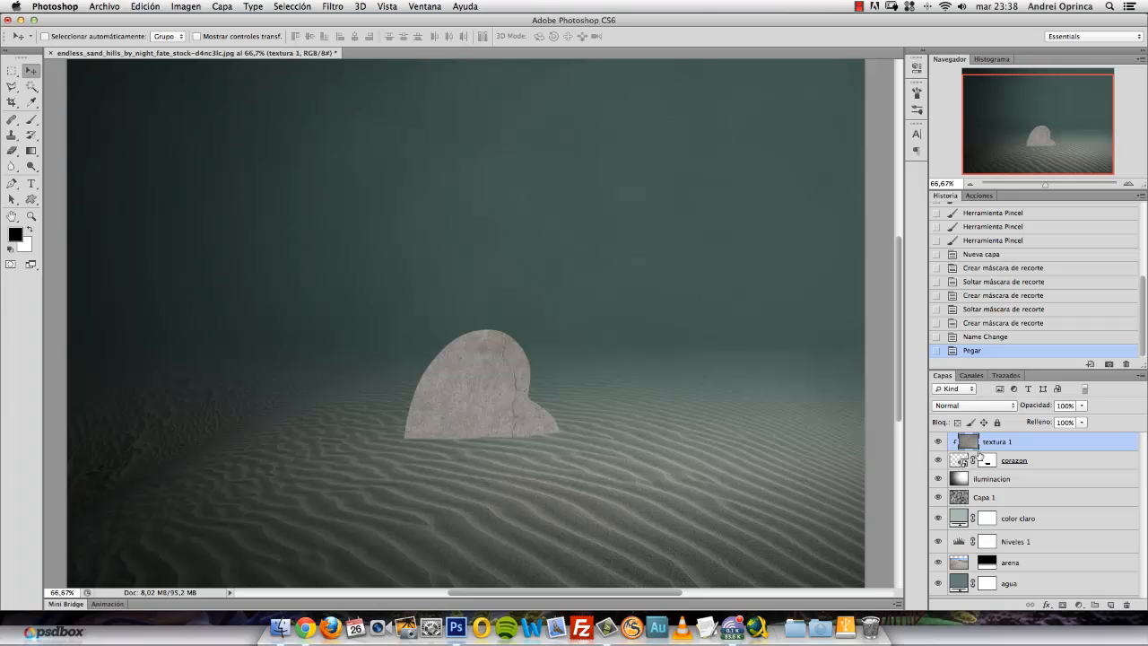
Step: Release textura 1 from its clipping mask to show the full texture, and clip it to the heart again
{"action": "left_click", "coordinate": [1065, 450], "text": "super"}
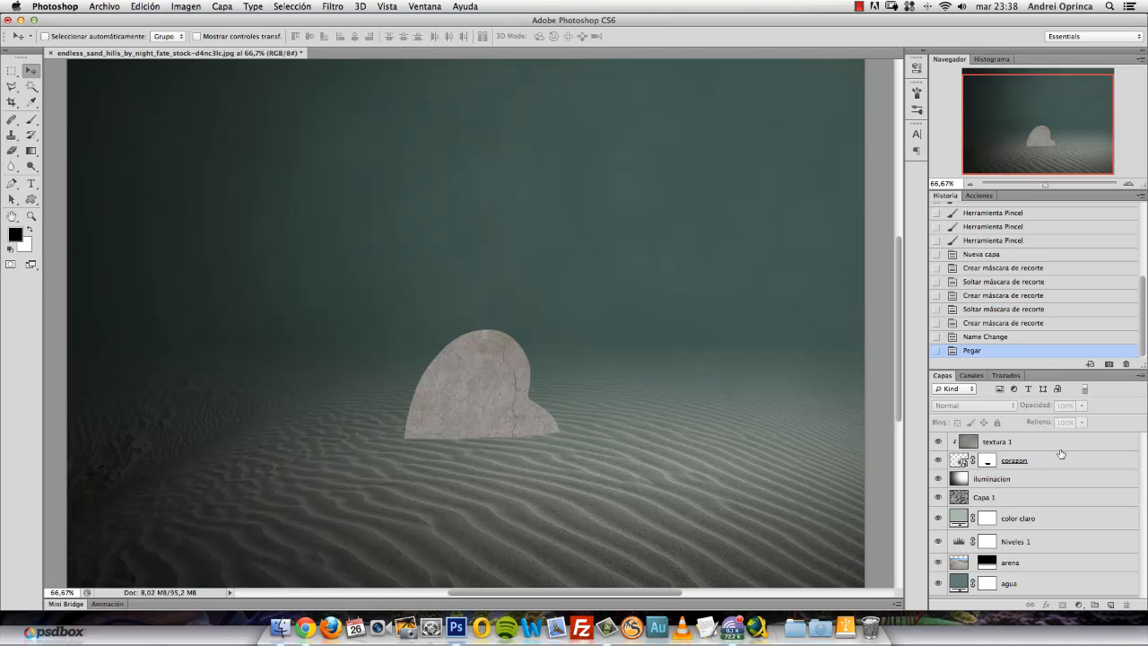
{"action": "left_click", "coordinate": [1061, 449]}
{"action": "left_click", "coordinate": [1061, 446], "text": "alt"}
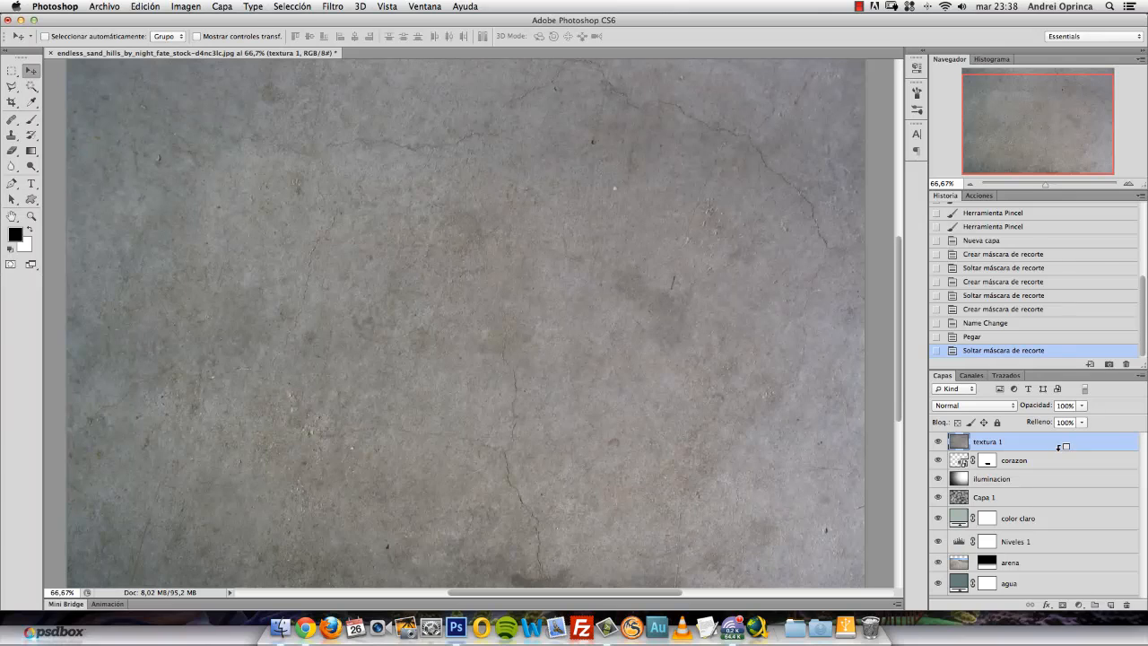
{"action": "left_click", "coordinate": [1059, 448], "text": "alt"}
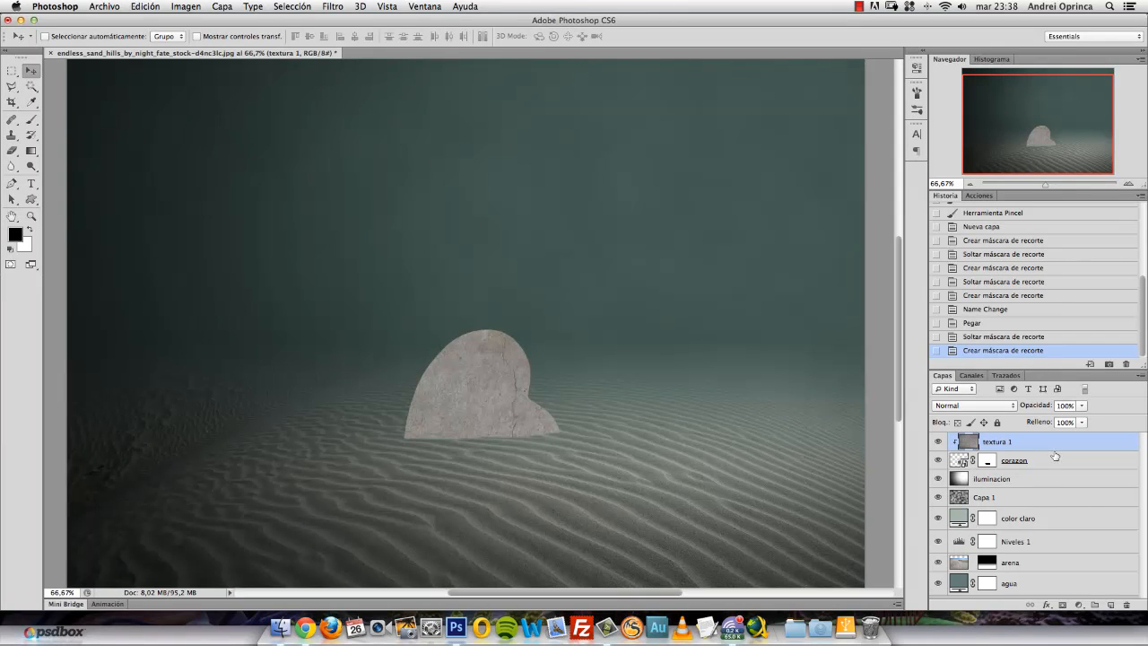
{"action": "left_click", "coordinate": [1060, 462]}
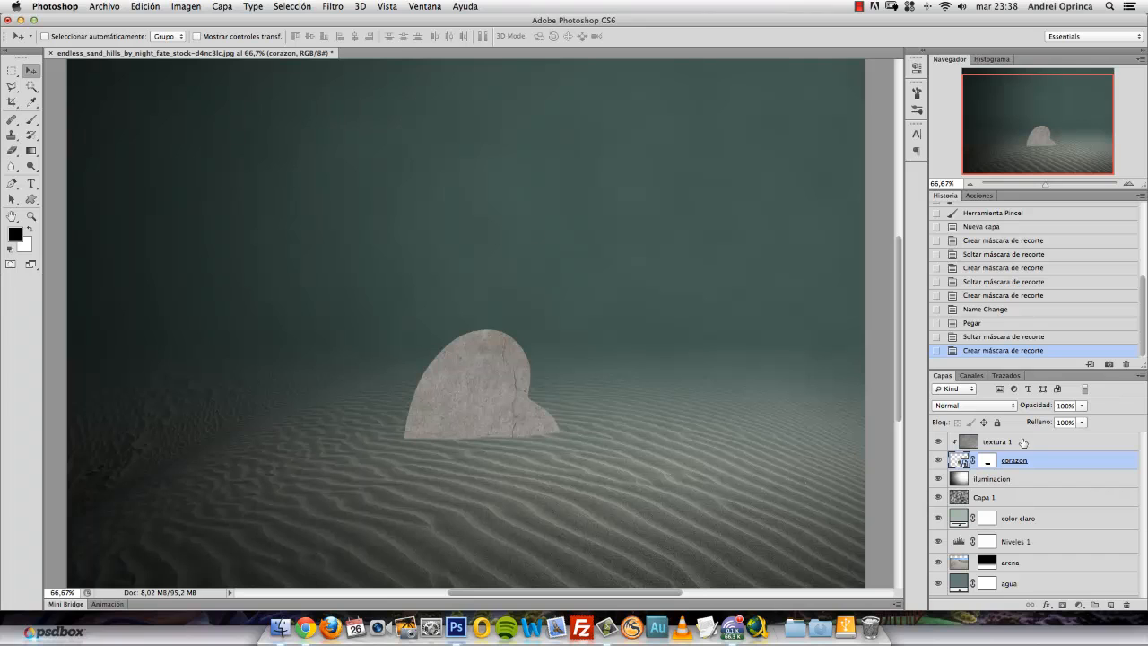
{"action": "left_click", "coordinate": [1022, 443]}
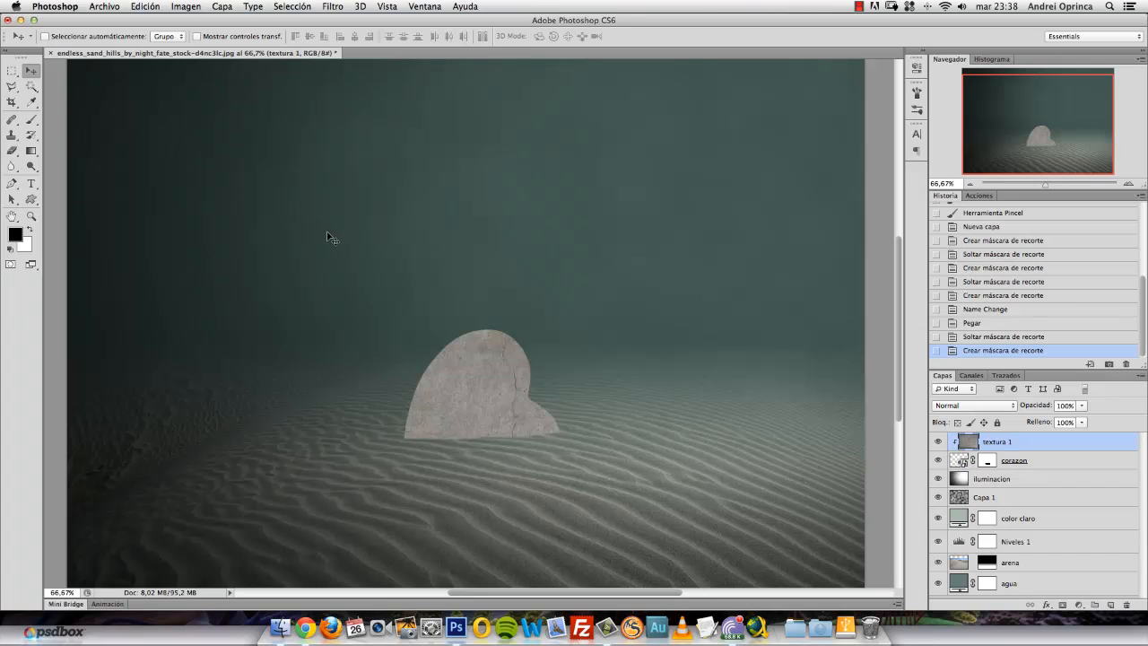
Step: Scale the textura 1 layer proportionally to 50% with Free Transform and shift it slightly up and to the right
{"action": "key", "text": "super+minus"}
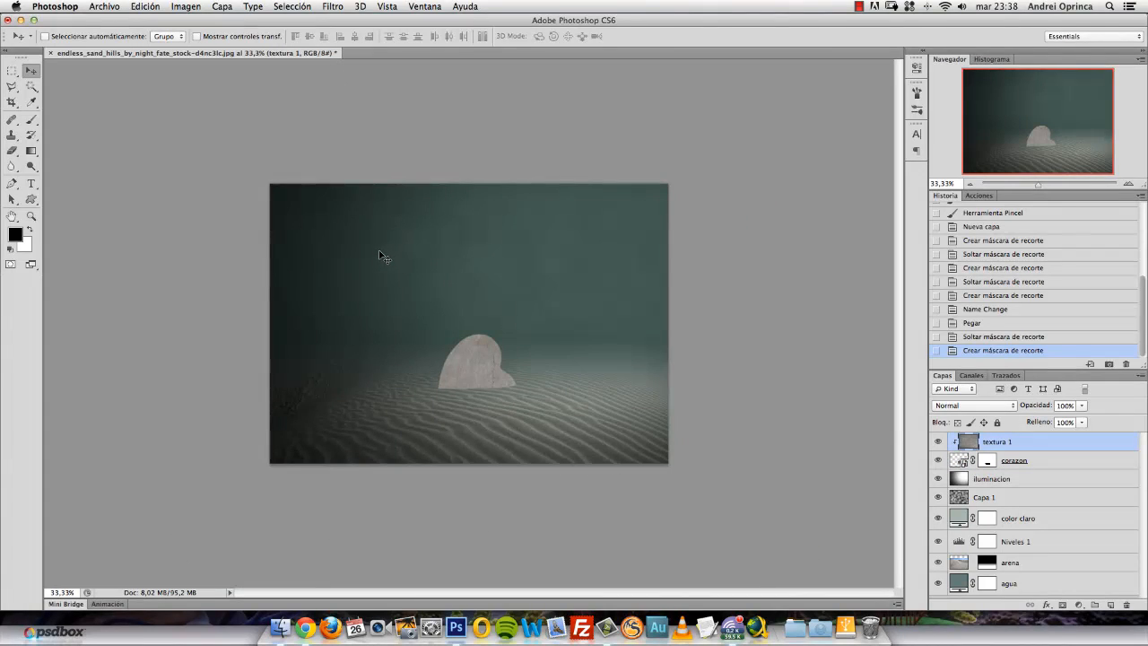
{"action": "key", "text": "super+t"}
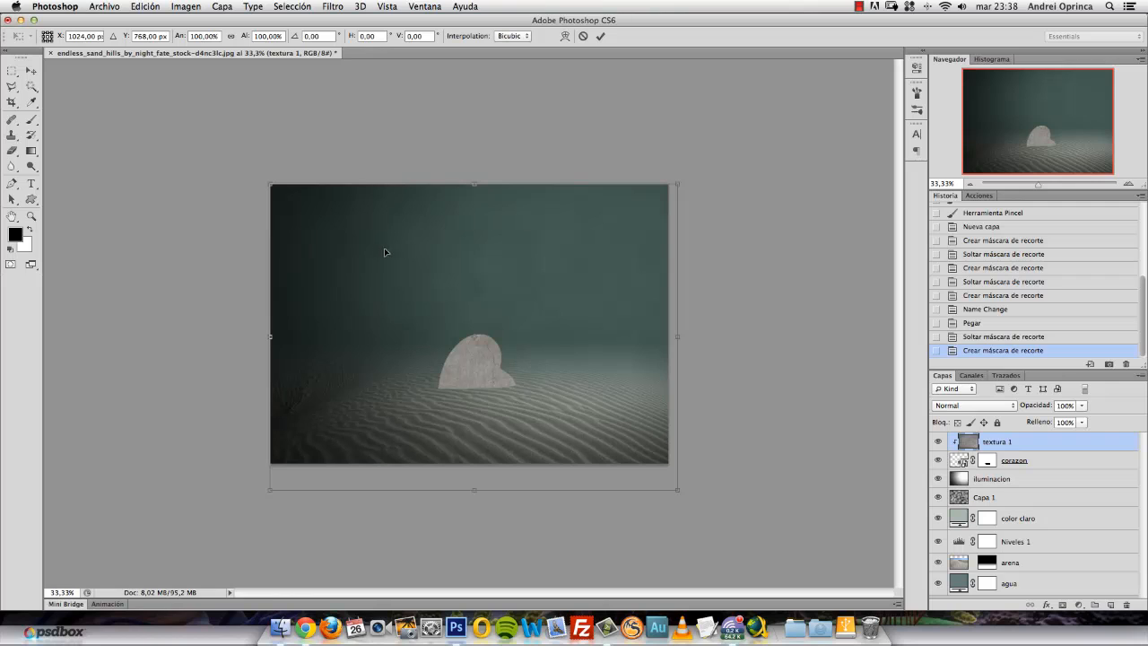
{"action": "left_click", "coordinate": [231, 37]}
{"action": "left_click", "coordinate": [192, 41]}
{"action": "type", "text": "50"}
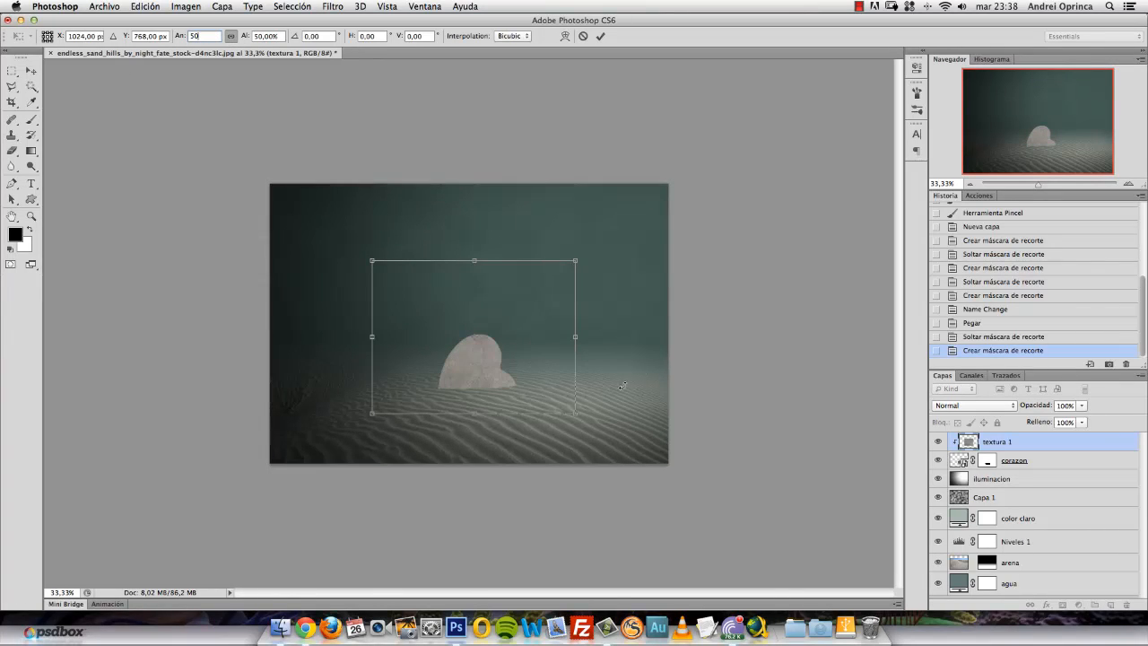
{"action": "left_click_drag", "start_coordinate": [522, 334], "coordinate": [525, 331]}
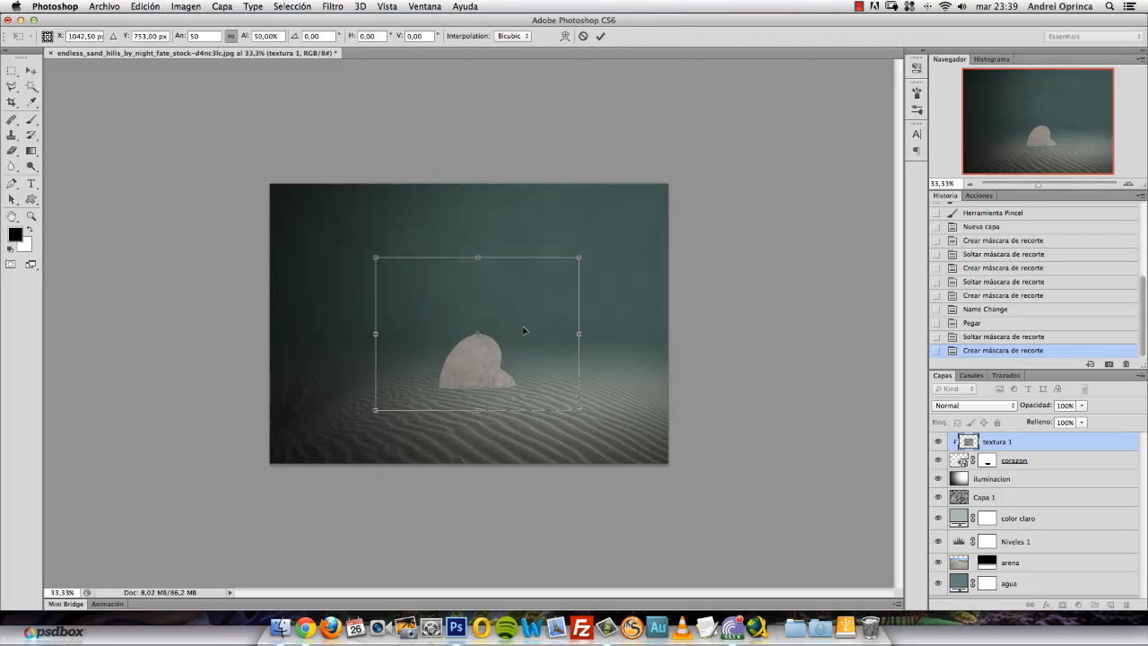
{"action": "key", "text": "Return"}
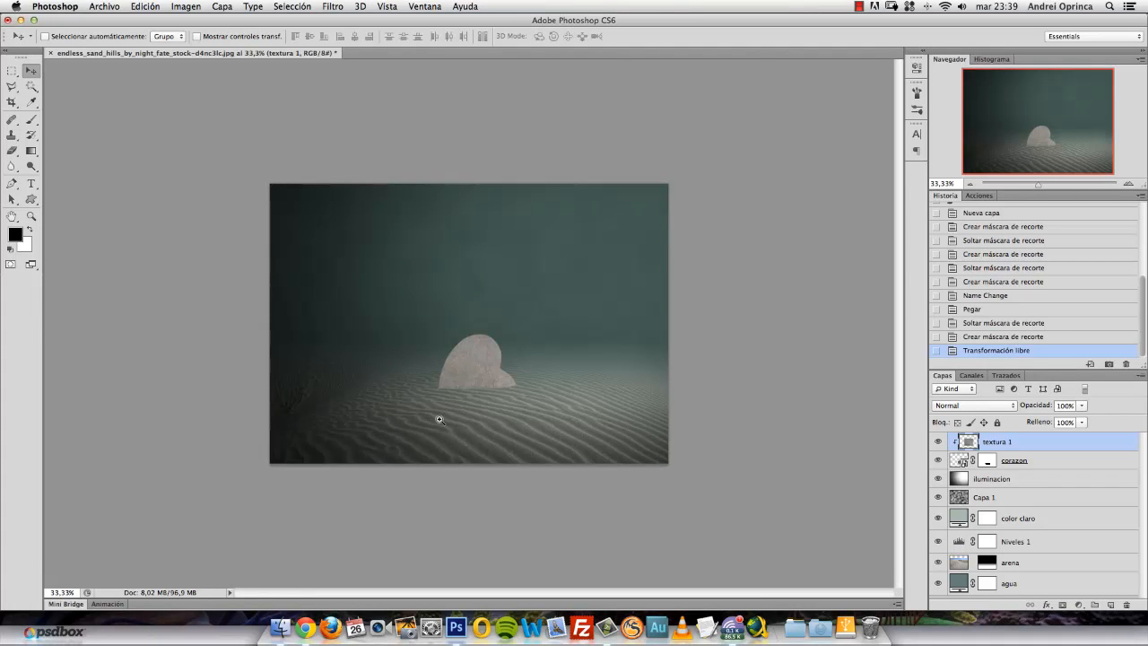
Step: Reposition the concrete texture within the heart so its long crack runs down the heart's right side
{"action": "key", "text": "super+plus"}
{"action": "left_click", "coordinate": [479, 400], "text": "super"}
{"action": "left_click", "coordinate": [479, 400], "text": "super"}
{"action": "left_click_drag", "start_coordinate": [561, 412], "coordinate": [505, 366]}
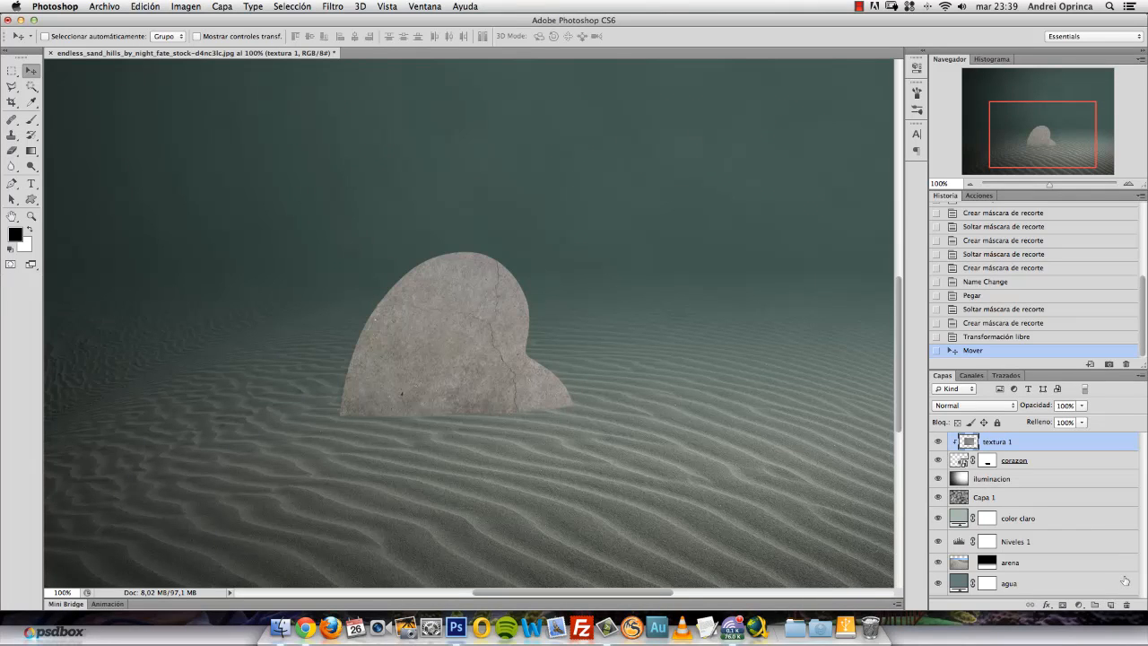
Step: Add another layer clipped to the heart above textura 1 and name it textura 2
{"action": "left_click", "coordinate": [1111, 605]}
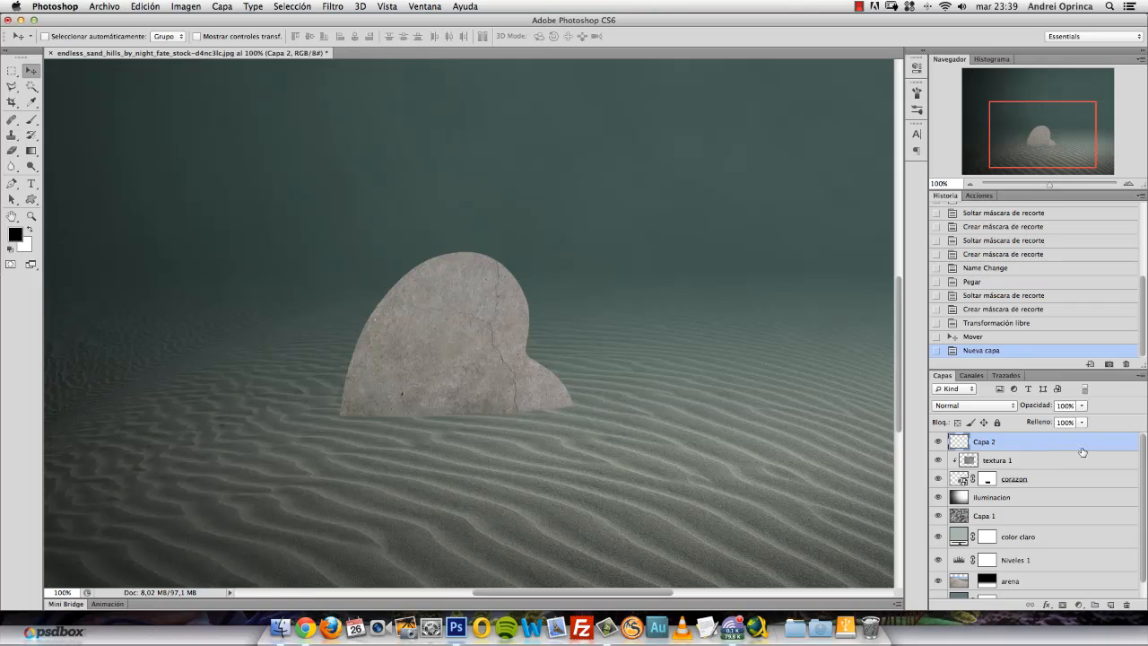
{"action": "left_click", "coordinate": [1073, 451], "text": "alt"}
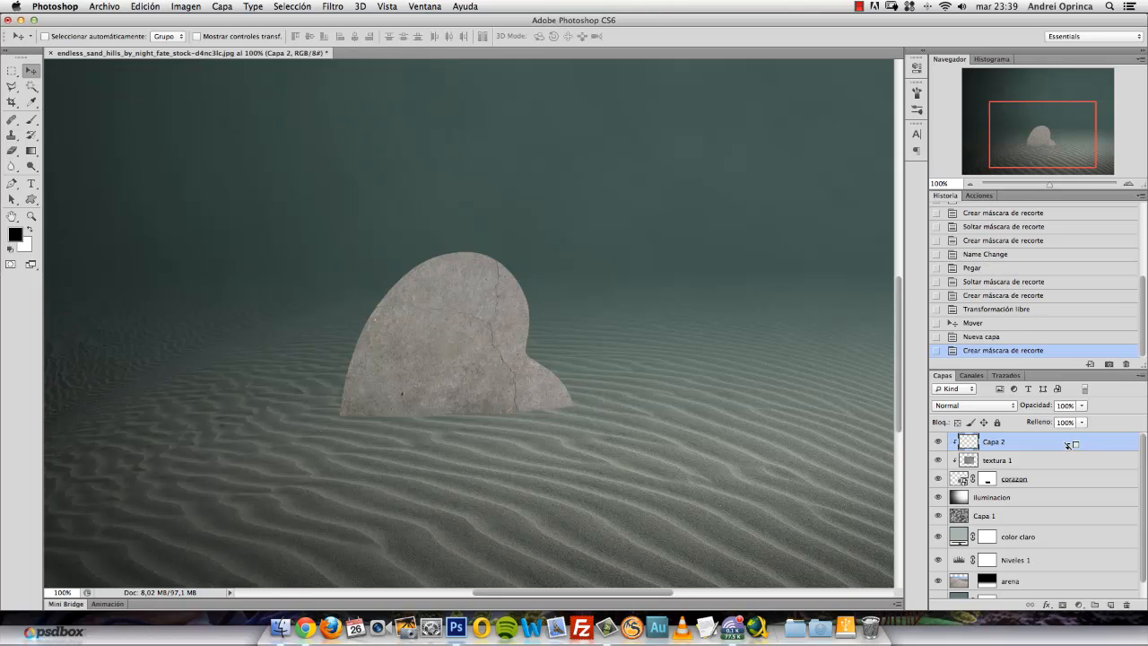
{"action": "double_click", "coordinate": [996, 442]}
{"action": "type", "text": "textura 2"}
{"action": "key", "text": "Return"}
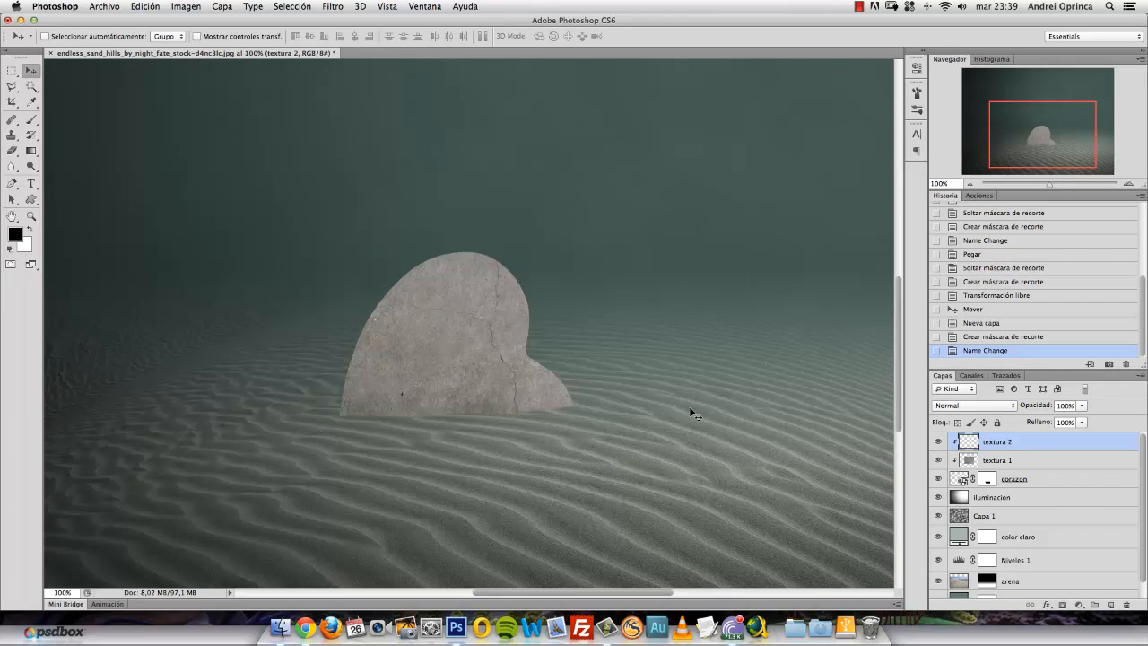
Step: Copy the entire ceramic_rusty_texture stock image, close its file and paste it into the textura 2 layer
{"action": "key", "text": "super+o"}
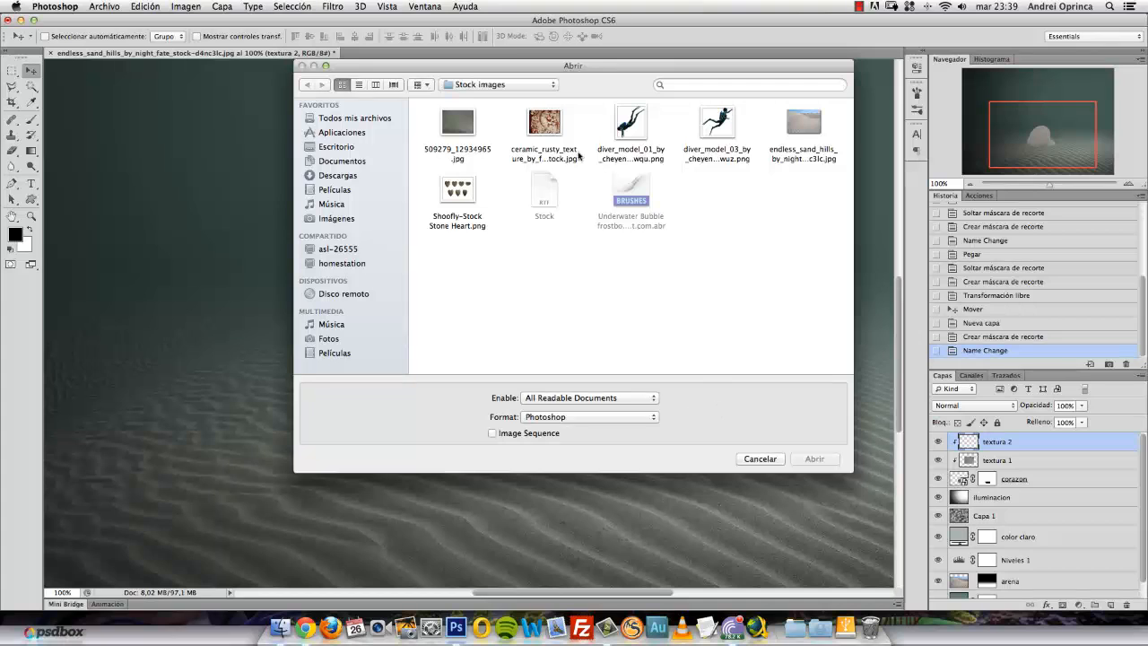
{"action": "left_click", "coordinate": [546, 125]}
{"action": "left_click", "coordinate": [799, 464]}
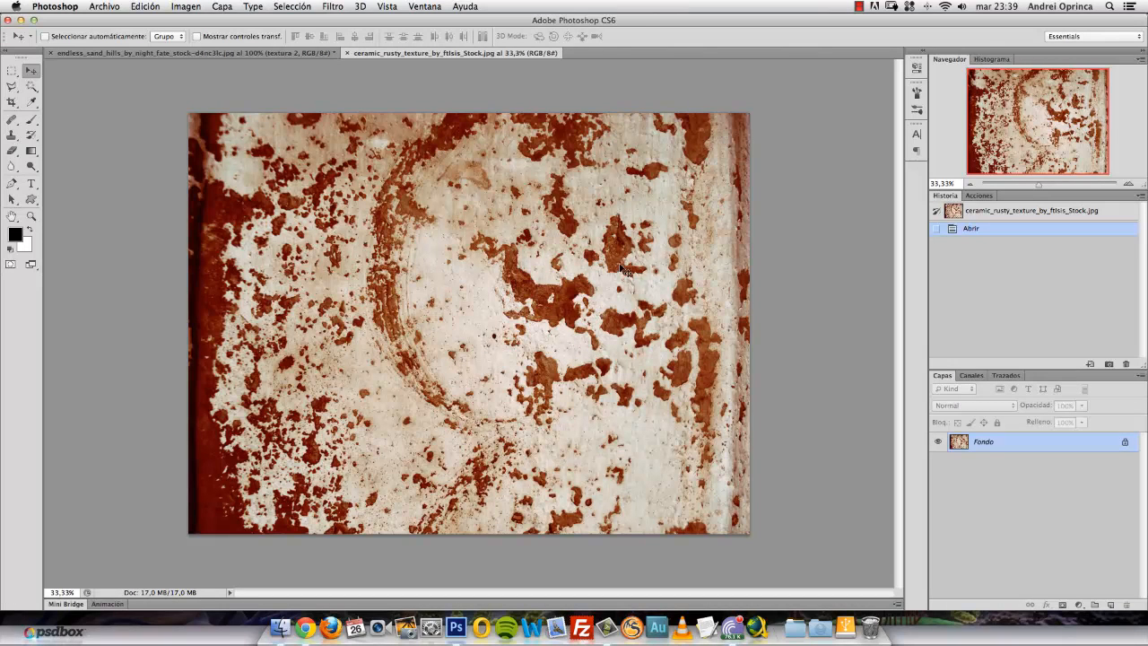
{"action": "key", "text": "super+a"}
{"action": "key", "text": "super+c"}
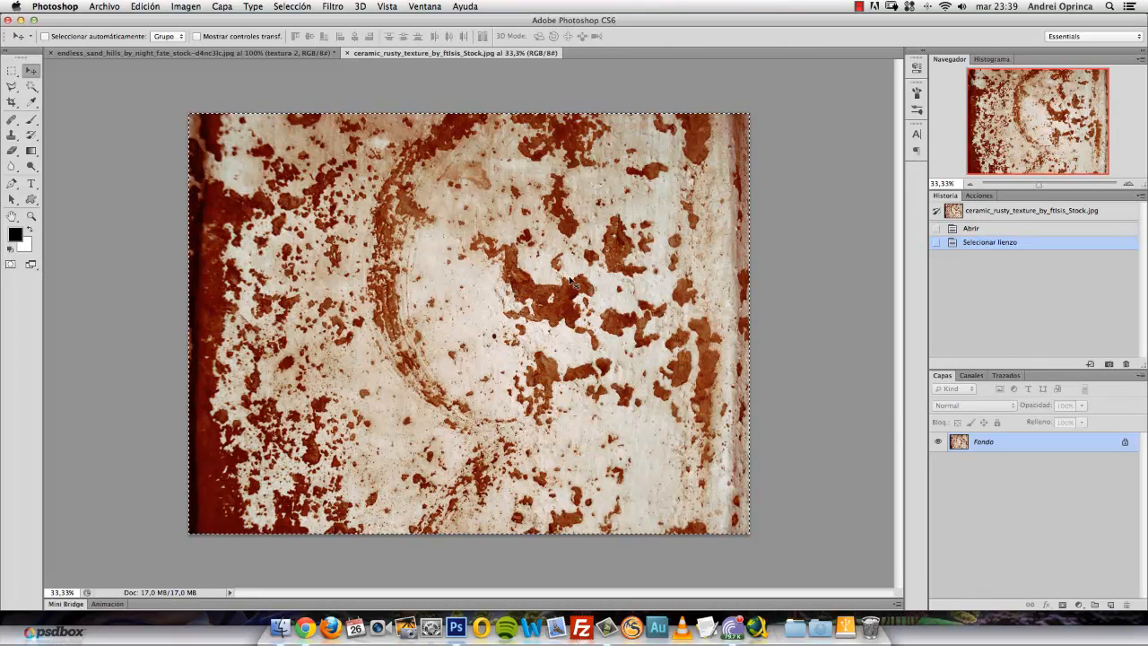
{"action": "key", "text": "super+w"}
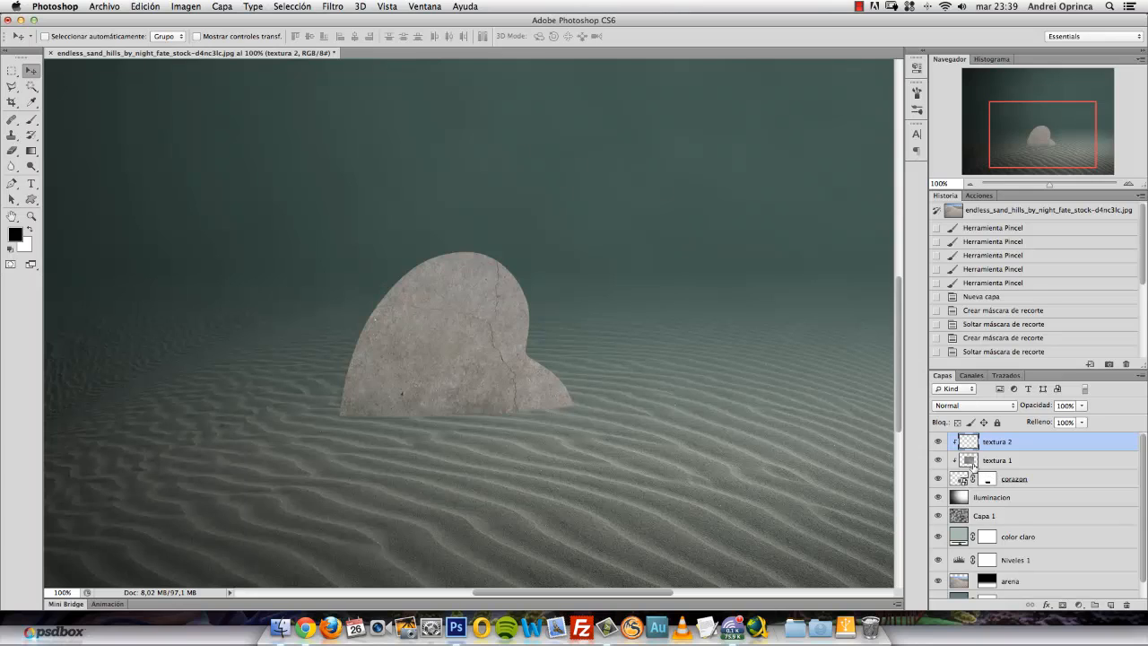
{"action": "key", "text": "super+v"}
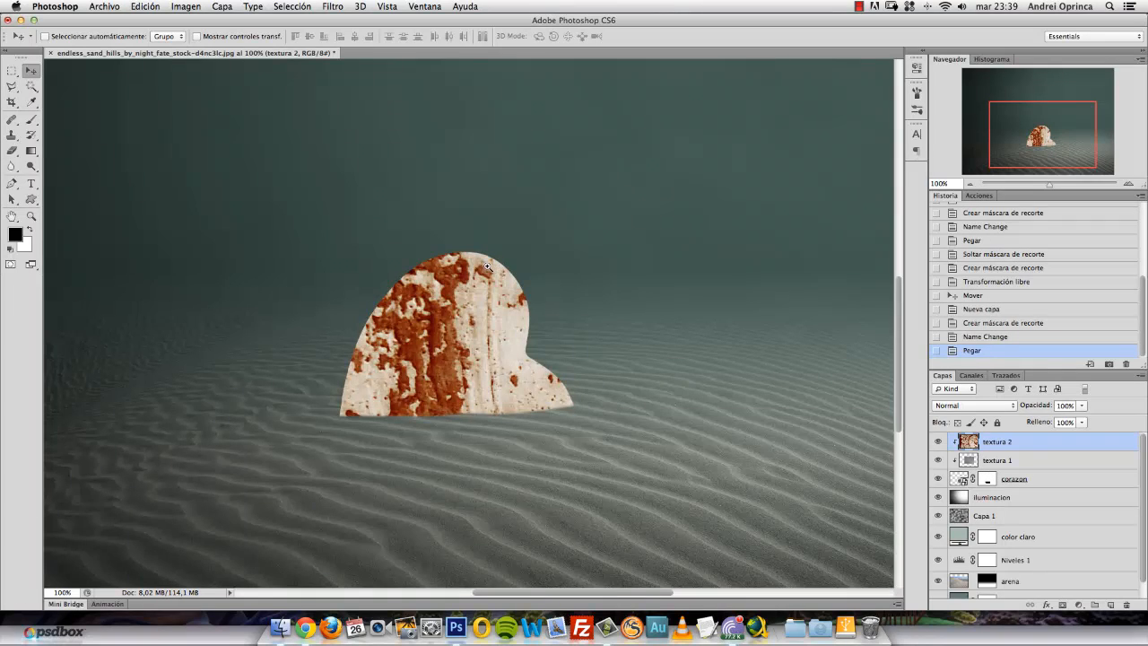
Step: Free Transform the textura 2 layer, moving the rusty texture up and left over the heart and scaling it proportionally to 50%
{"action": "left_click", "coordinate": [489, 268], "text": "super"}
{"action": "left_click", "coordinate": [489, 268], "text": "super"}
{"action": "left_click", "coordinate": [489, 279], "text": "alt"}
{"action": "left_click", "coordinate": [489, 279], "text": "alt"}
{"action": "left_click", "coordinate": [489, 279], "text": "alt"}
{"action": "left_click", "coordinate": [489, 279], "text": "alt"}
{"action": "left_click", "coordinate": [488, 279], "text": "alt"}
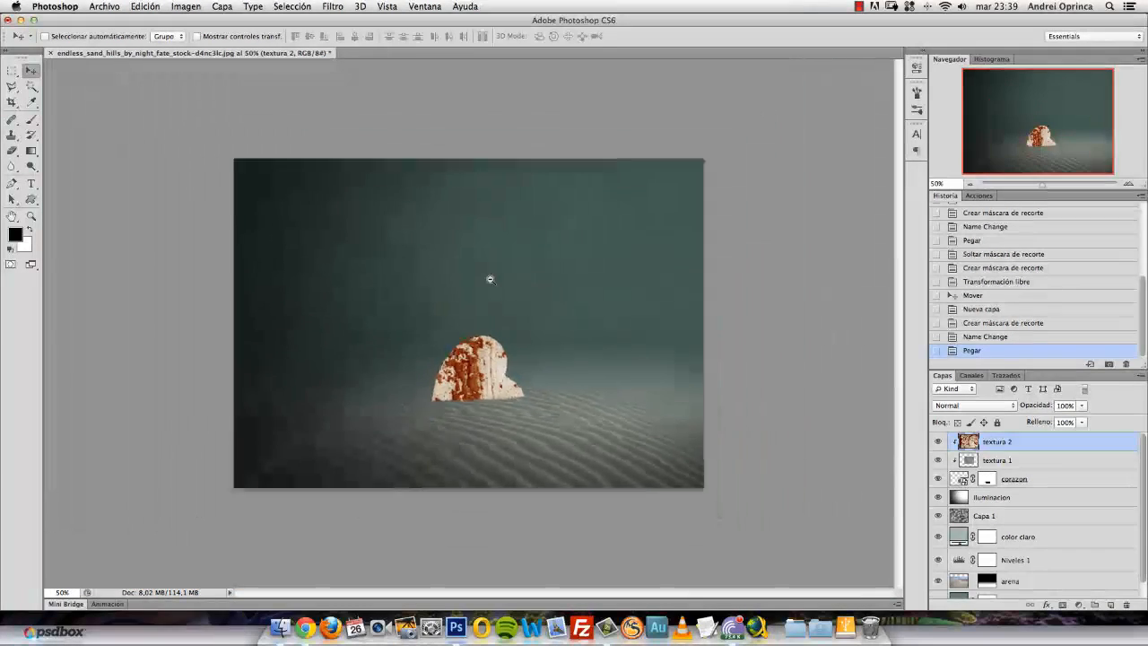
{"action": "key", "text": "super+t"}
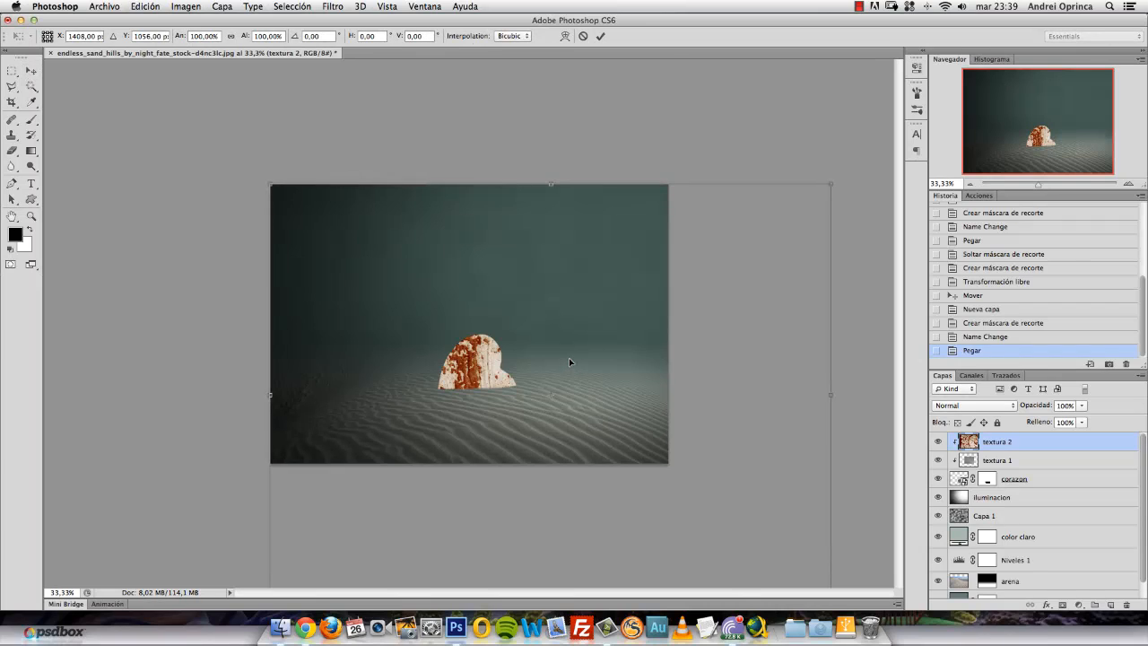
{"action": "left_click_drag", "start_coordinate": [662, 386], "coordinate": [535, 395]}
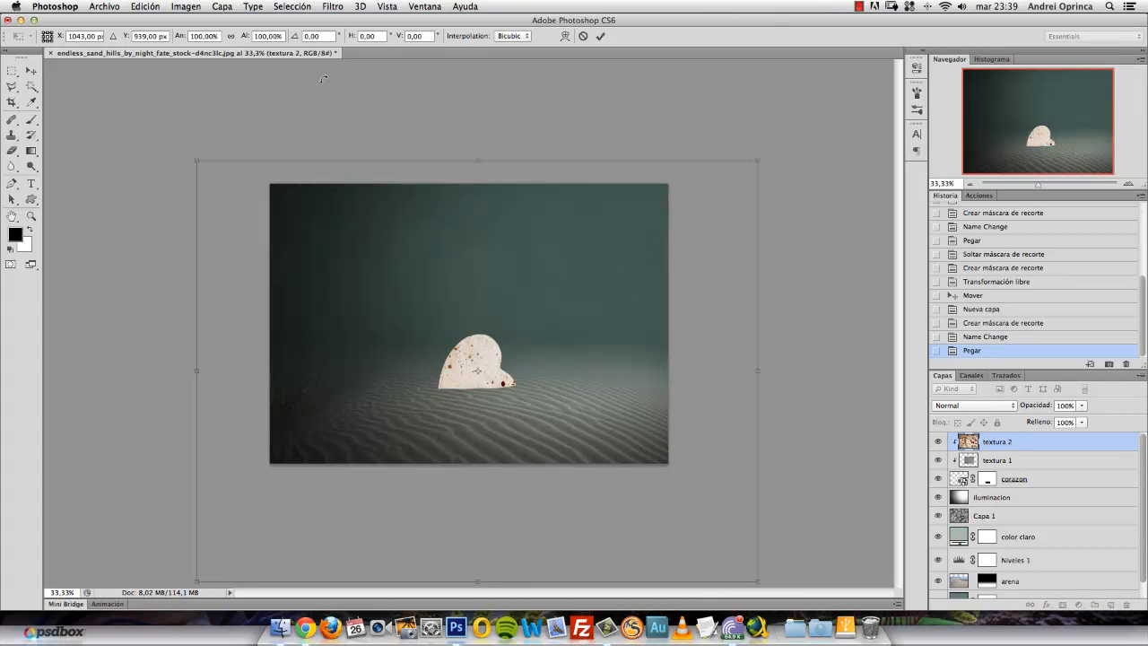
{"action": "left_click", "coordinate": [230, 35]}
{"action": "left_click", "coordinate": [205, 36]}
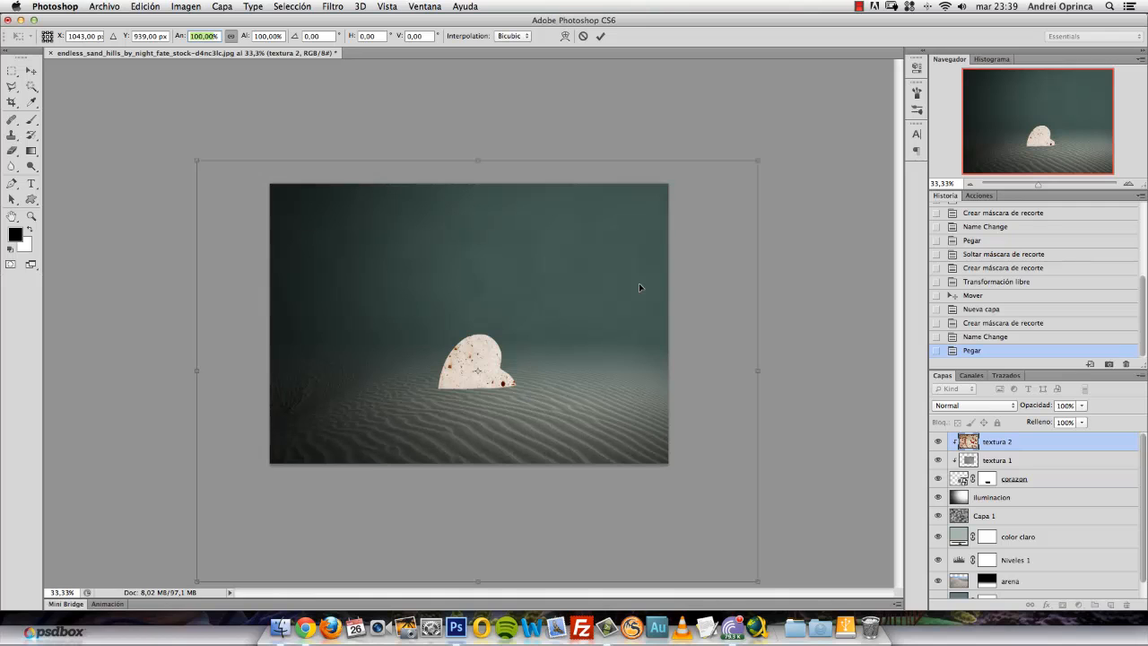
{"action": "type", "text": "50"}
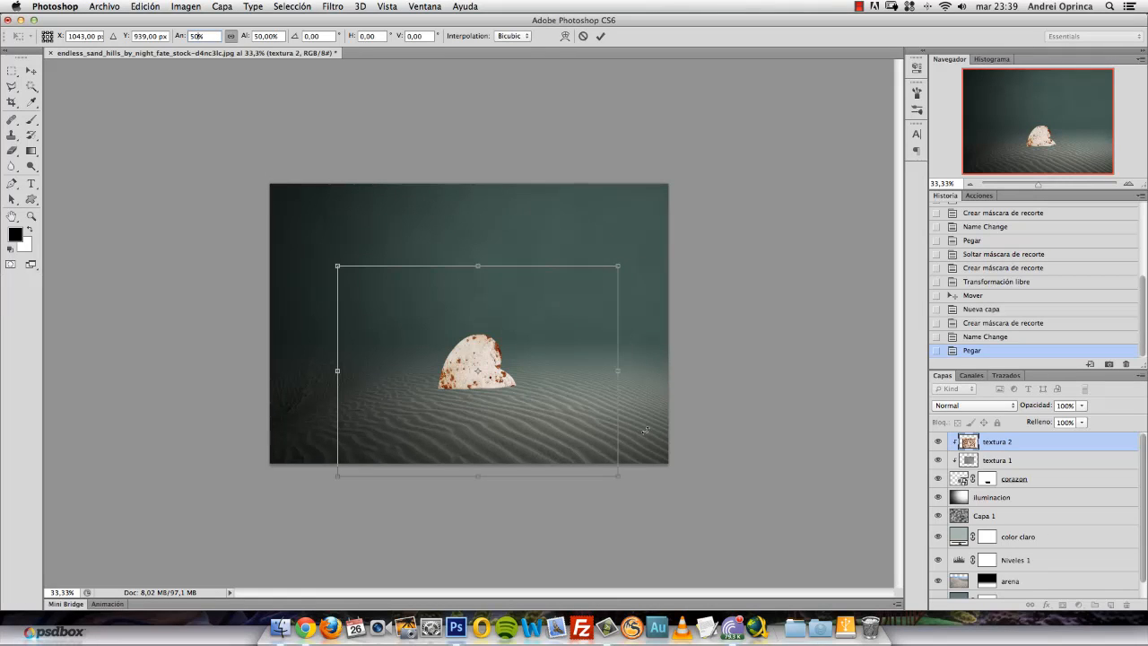
Step: Shrink the rusty texture further to about 18%, fit it over the heart and apply the transformation
{"action": "left_click_drag", "start_coordinate": [621, 476], "coordinate": [511, 399]}
{"action": "left_click_drag", "start_coordinate": [448, 333], "coordinate": [511, 366]}
{"action": "left_click_drag", "start_coordinate": [577, 430], "coordinate": [529, 395]}
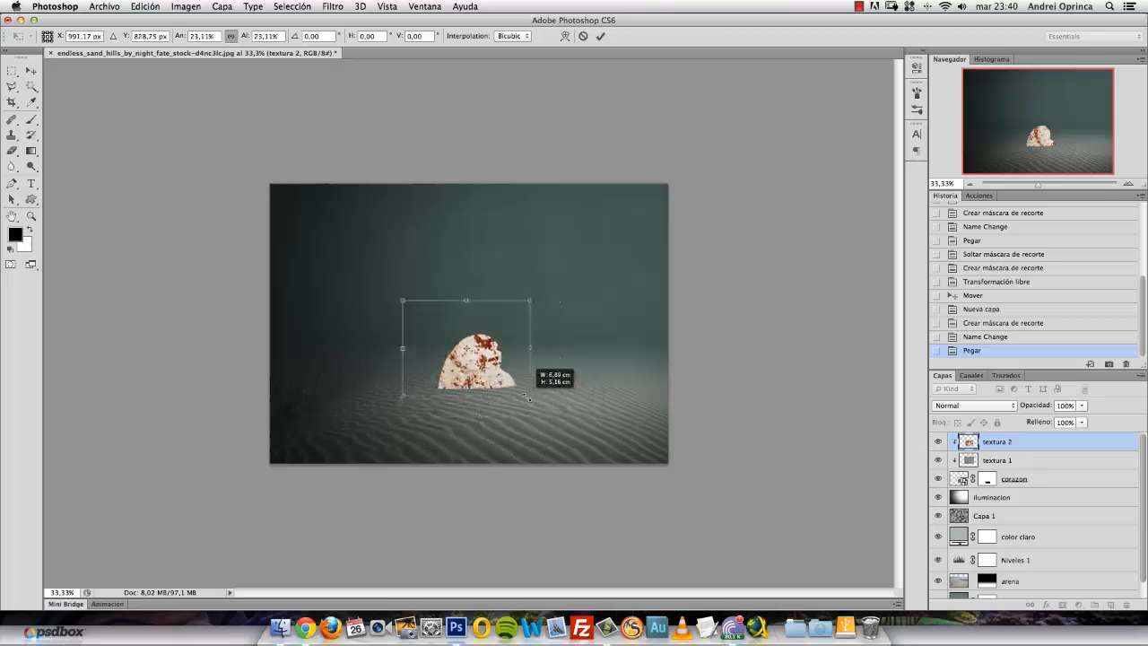
{"action": "left_click_drag", "start_coordinate": [483, 304], "coordinate": [494, 313]}
{"action": "left_click_drag", "start_coordinate": [540, 405], "coordinate": [536, 406]}
{"action": "left_click_drag", "start_coordinate": [517, 389], "coordinate": [514, 386]}
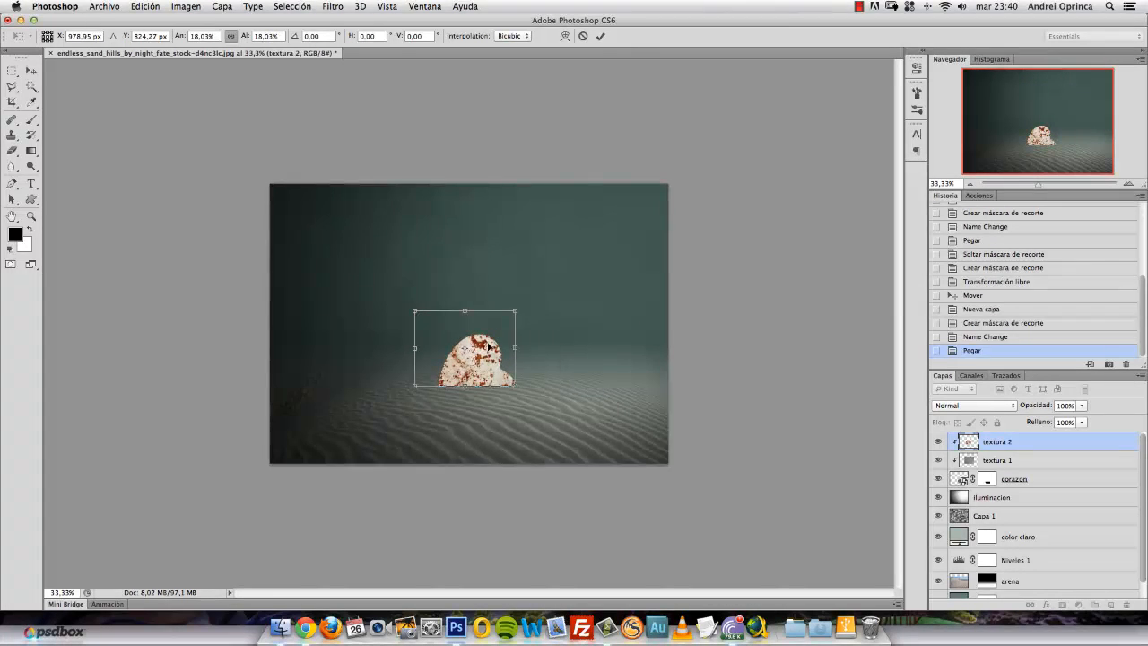
{"action": "left_click_drag", "start_coordinate": [485, 349], "coordinate": [496, 362]}
{"action": "key", "text": "Return"}
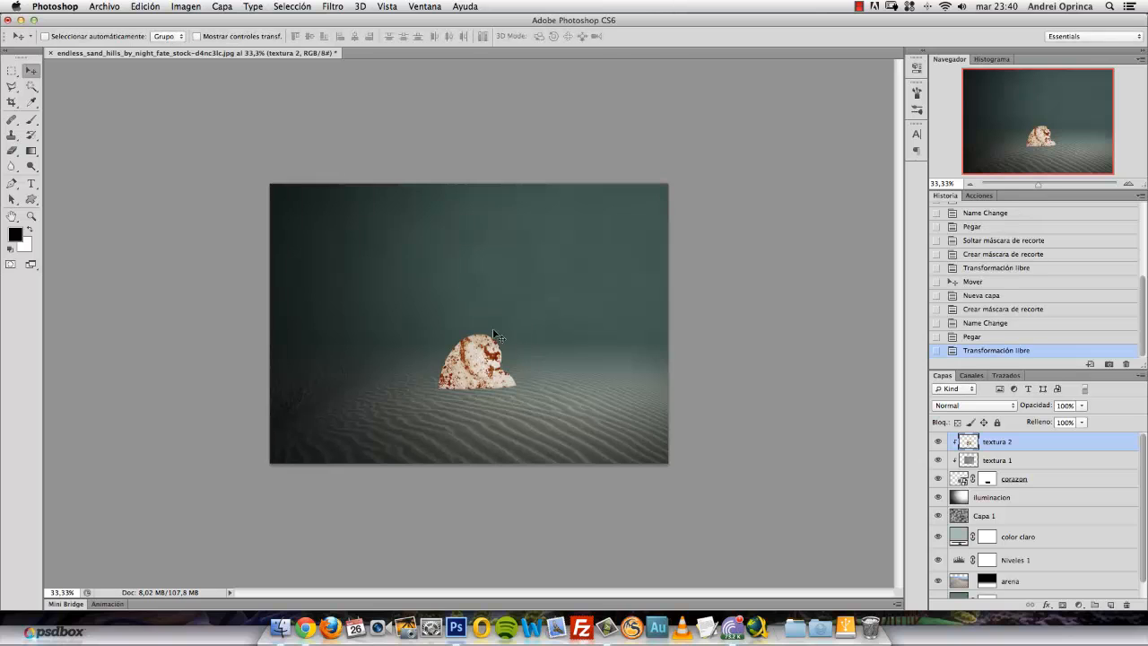
Step: Set textura 2 to the Multiplicar blend mode, nudge it slightly up and left, and compare the heart with and without textura 1
{"action": "left_click", "coordinate": [485, 389], "text": "ctrl"}
{"action": "left_click", "coordinate": [484, 390], "text": "ctrl"}
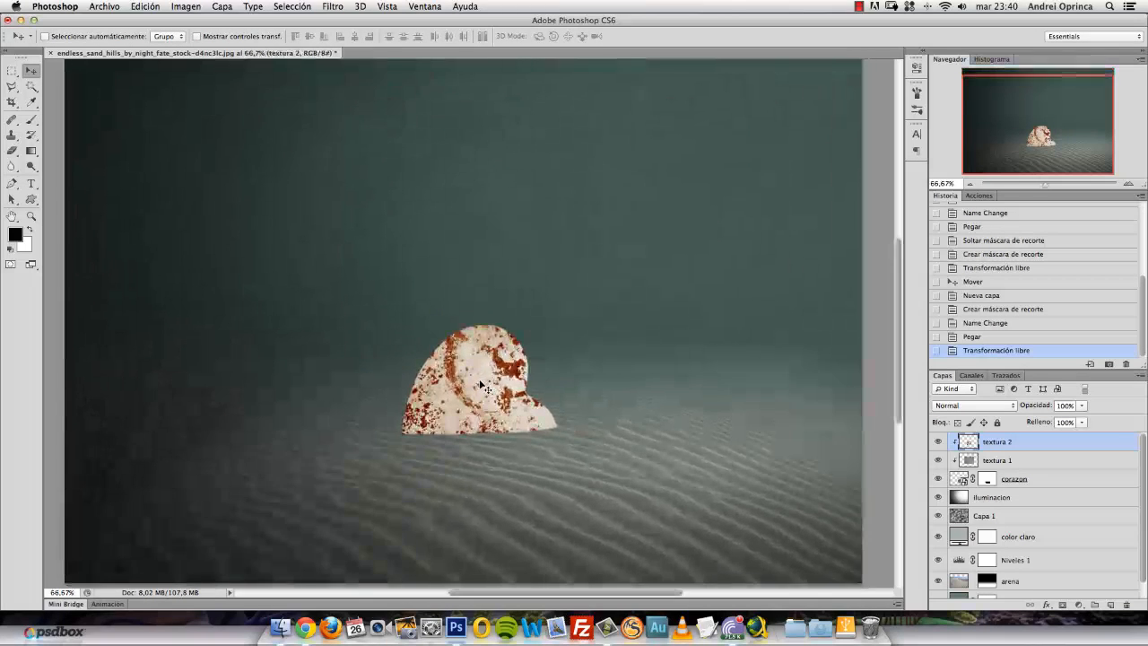
{"action": "left_click", "coordinate": [968, 401]}
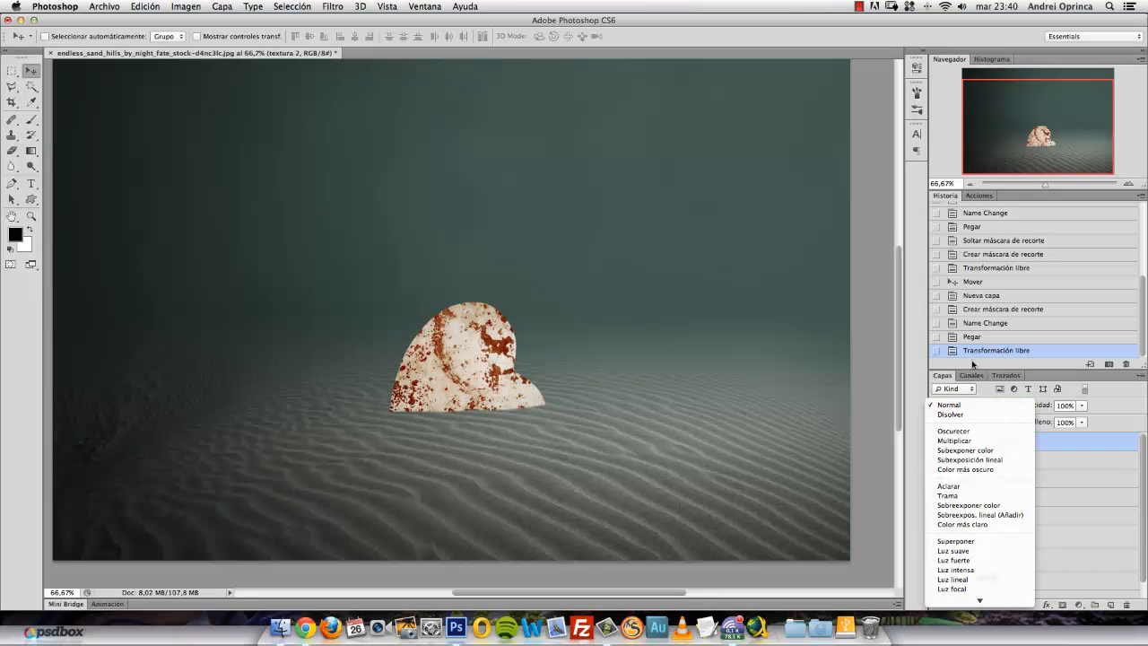
{"action": "left_click", "coordinate": [953, 437]}
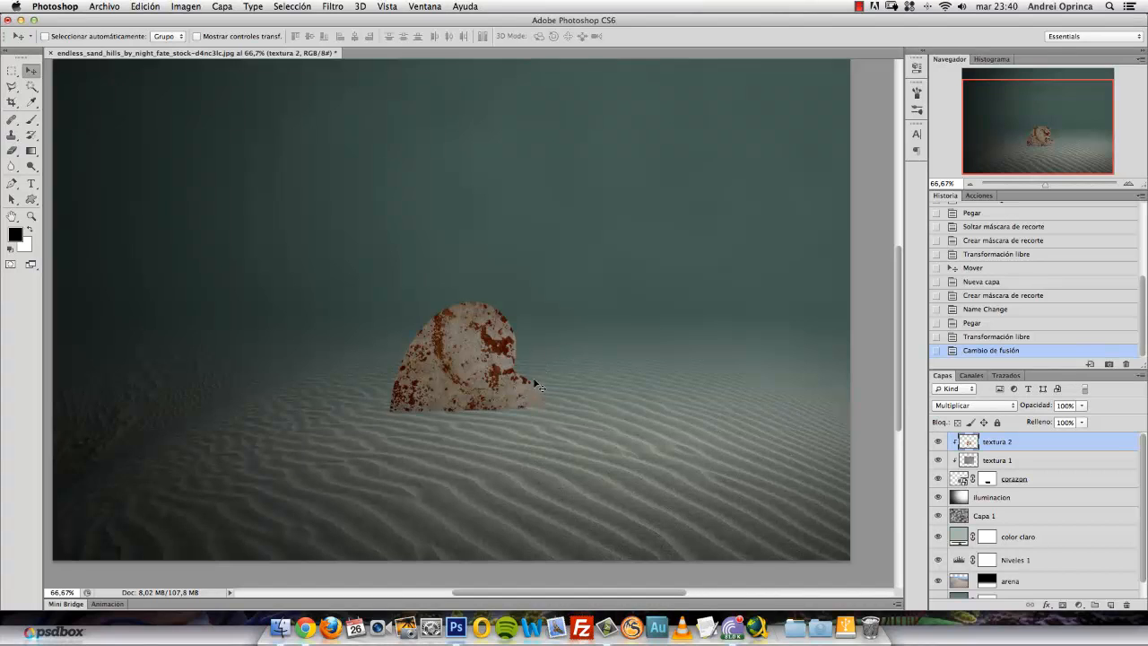
{"action": "left_click_drag", "start_coordinate": [539, 386], "coordinate": [534, 376]}
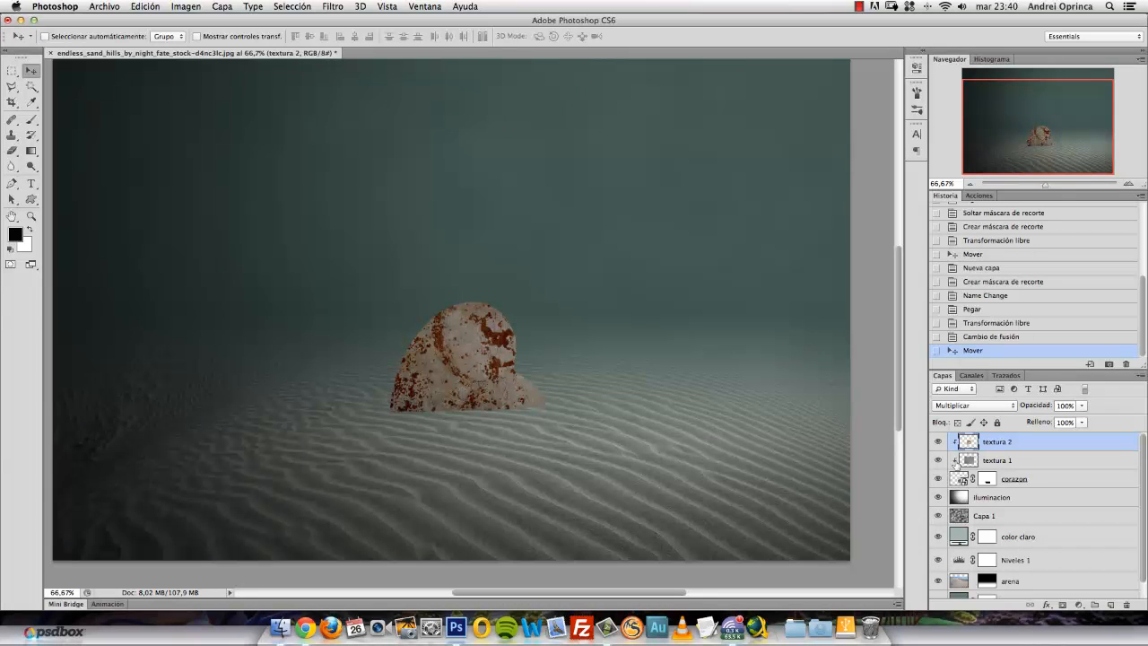
{"action": "left_click", "coordinate": [938, 461]}
{"action": "left_click", "coordinate": [939, 460]}
Step: Add a Bisel y relieve effect to the corazon layer with a depth of 123% and a size of 125 px
{"action": "left_click", "coordinate": [1077, 479]}
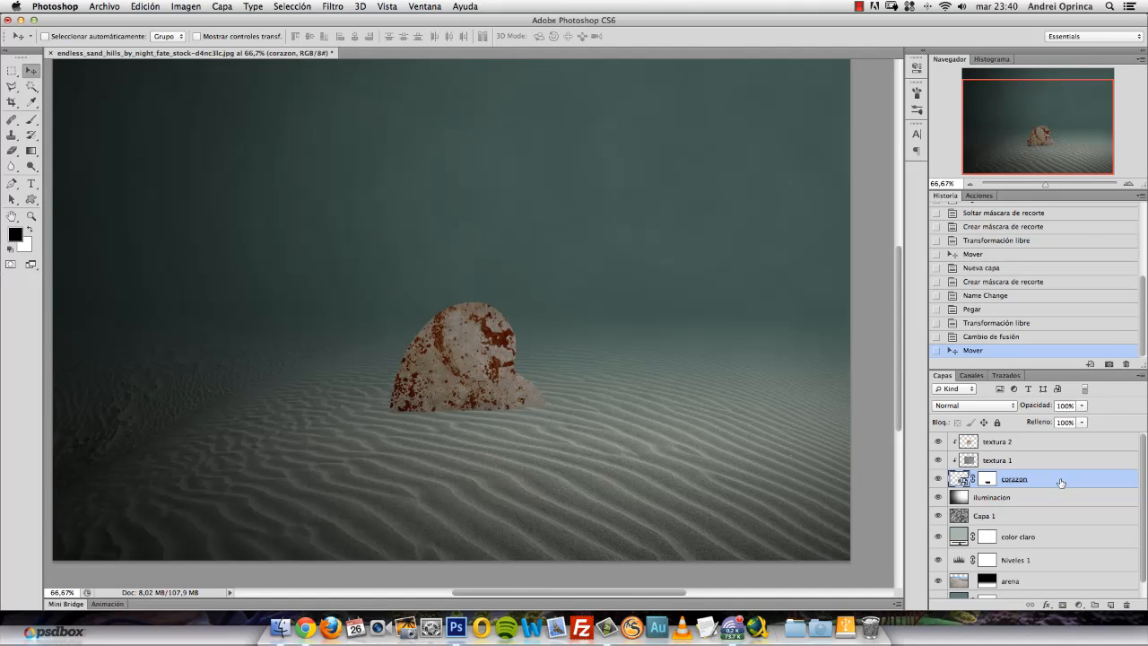
{"action": "double_click", "coordinate": [1061, 483]}
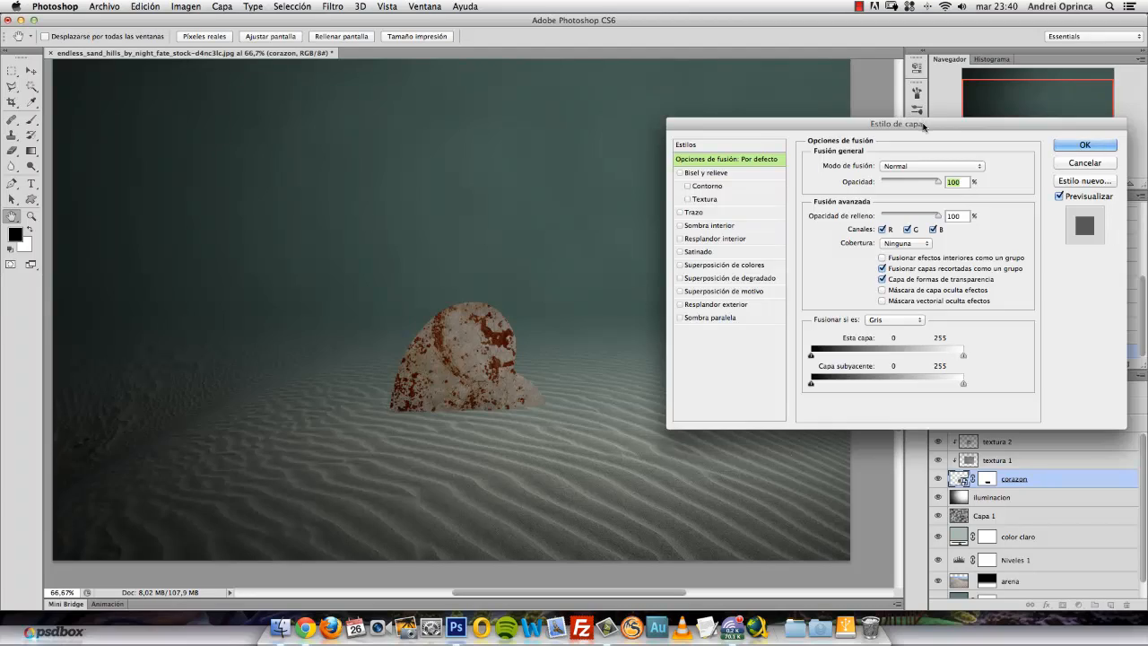
{"action": "left_click_drag", "start_coordinate": [923, 125], "coordinate": [863, 121]}
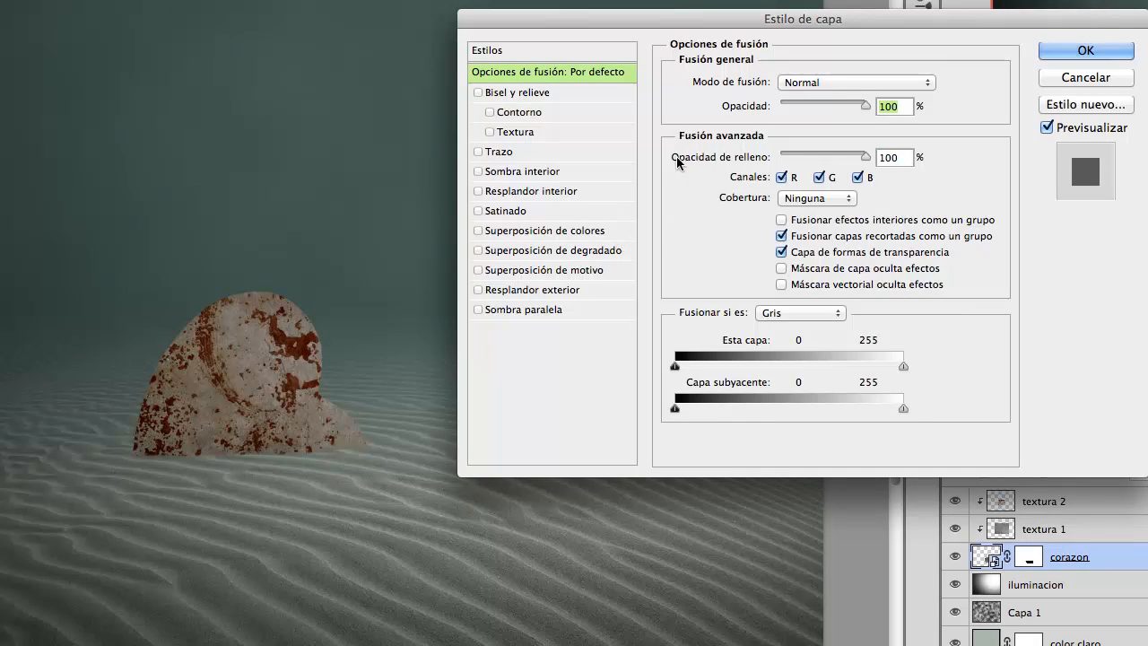
{"action": "left_click", "coordinate": [490, 94]}
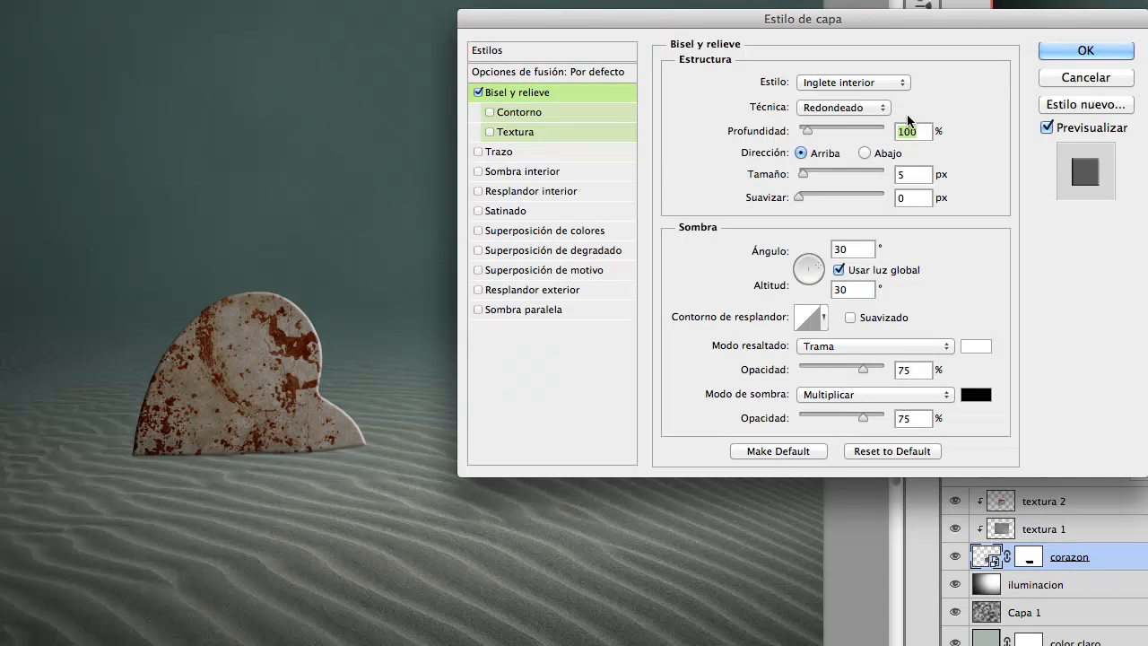
{"action": "type", "text": "12"}
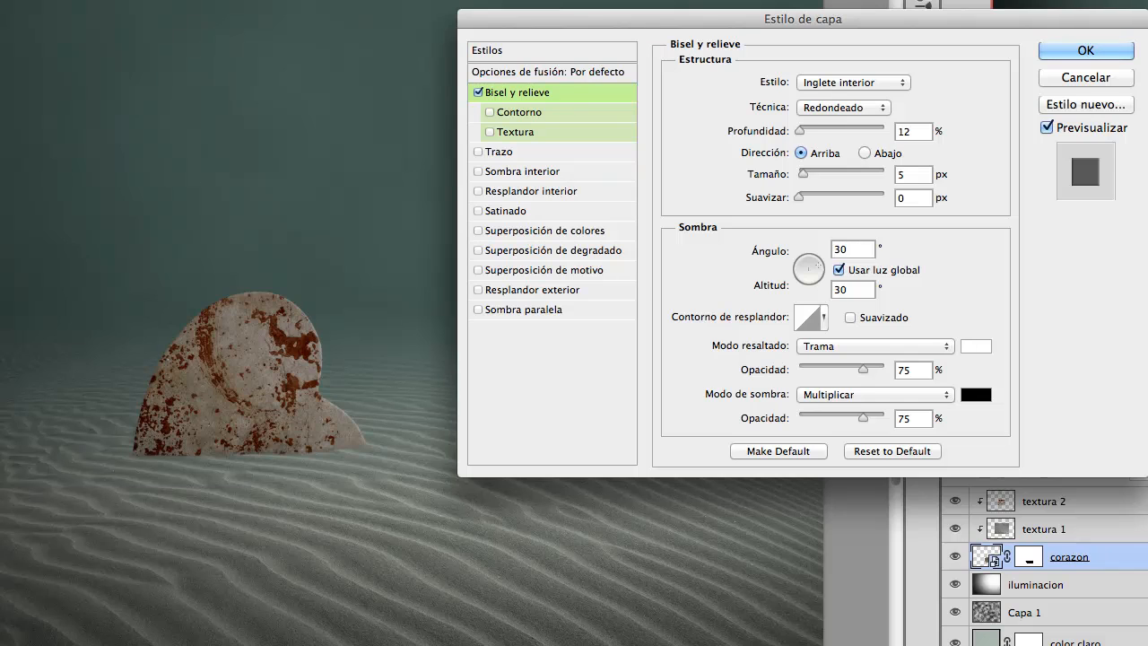
{"action": "type", "text": "3"}
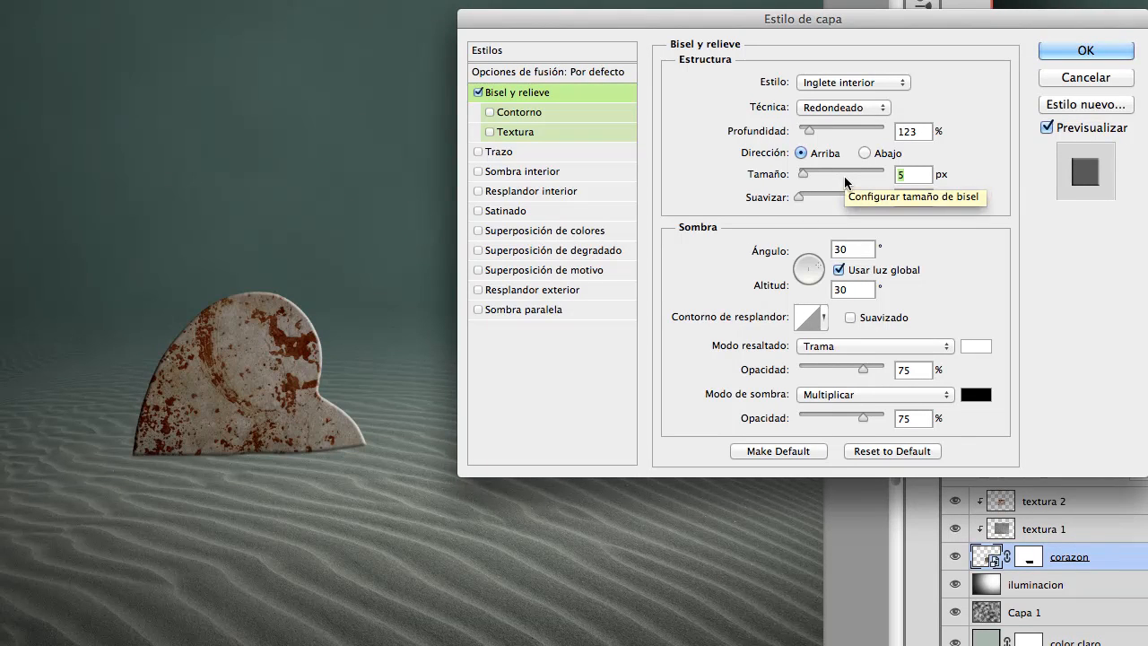
{"action": "type", "text": "125"}
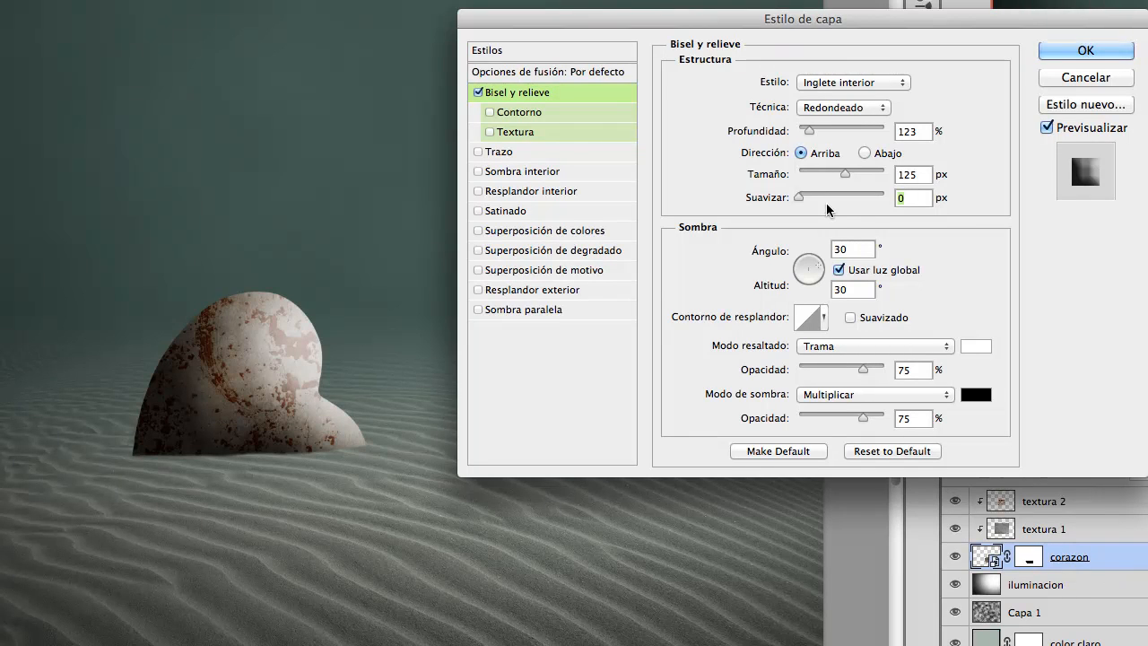
Step: Soften the heart's bevel by 7 px and set its highlight mode to Superponer
{"action": "type", "text": "12"}
{"action": "left_click_drag", "start_coordinate": [863, 199], "coordinate": [783, 205]}
{"action": "left_click", "coordinate": [880, 345]}
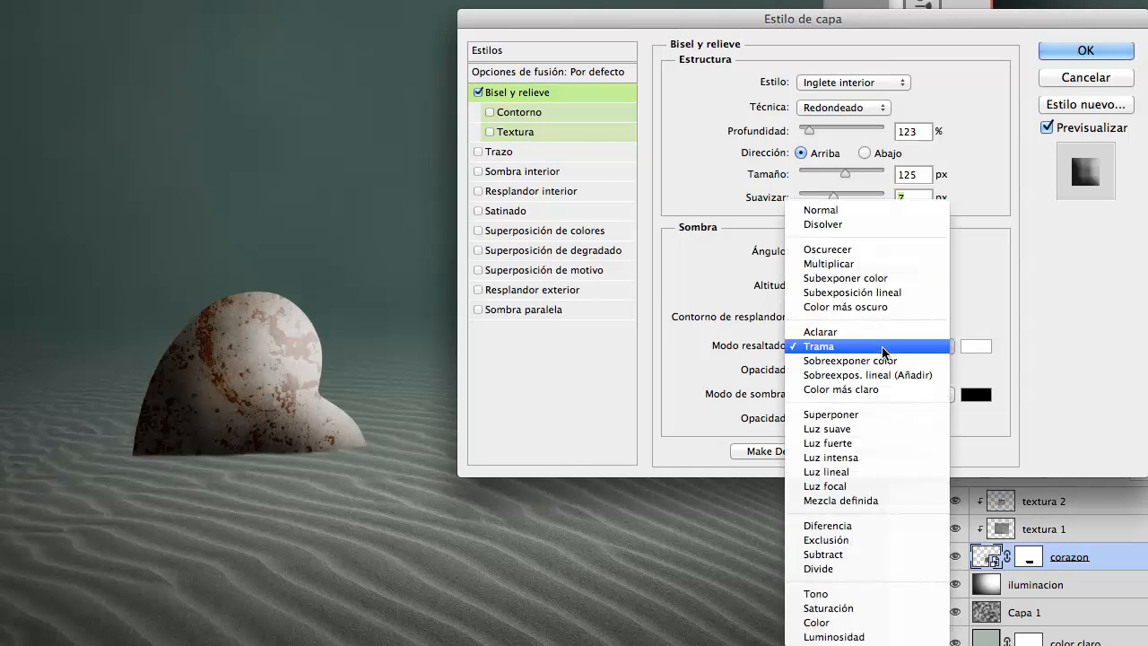
{"action": "left_click", "coordinate": [855, 417]}
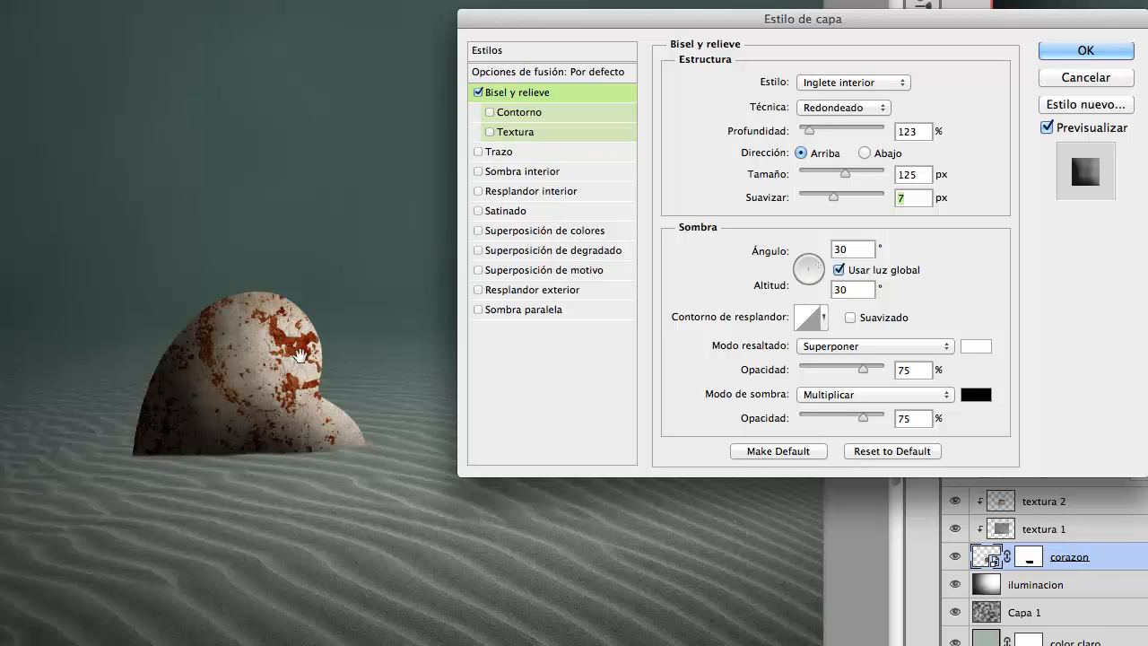
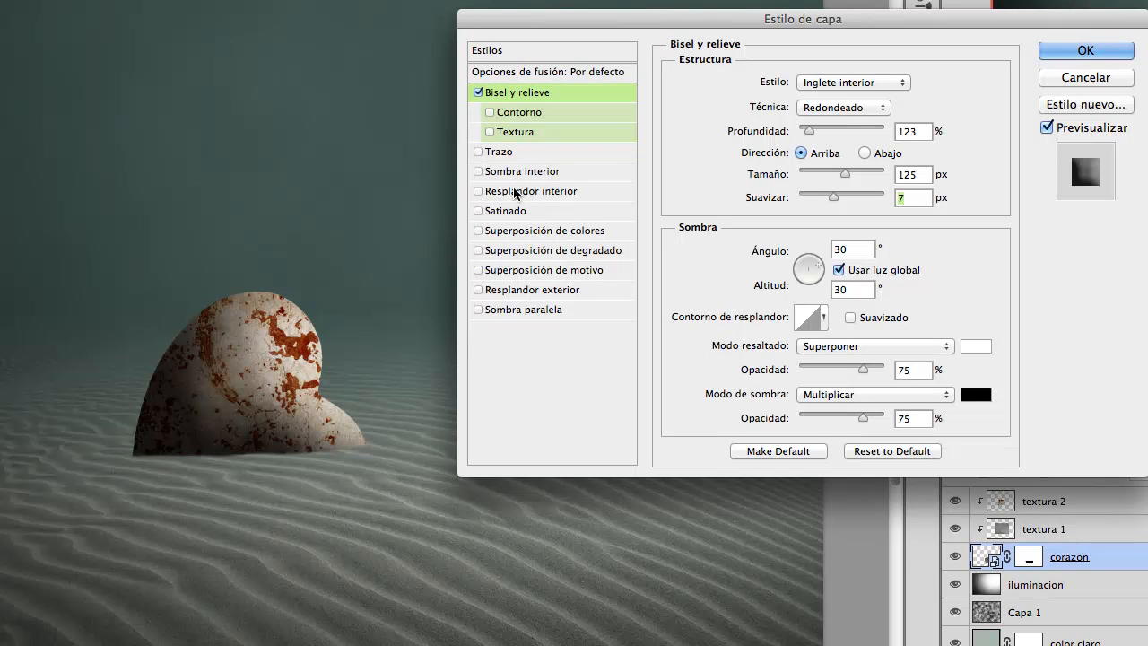
Step: Enable a Sombra interior effect on the heart that uses the global light, leaving Resplandor interior off
{"action": "left_click", "coordinate": [501, 192]}
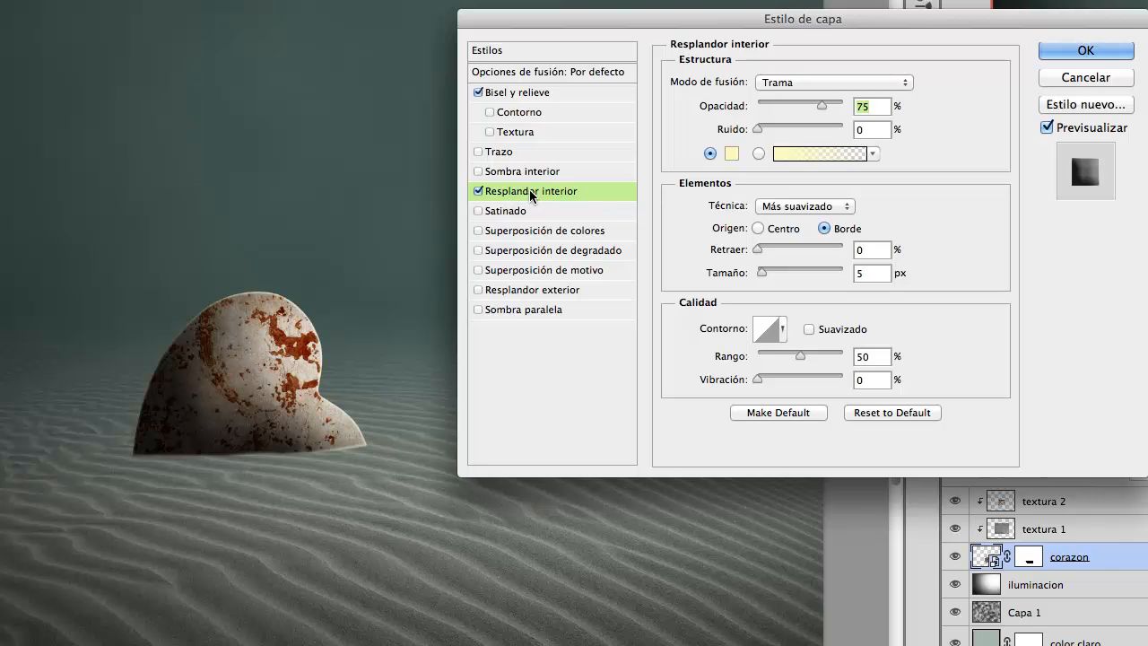
{"action": "left_click", "coordinate": [478, 192]}
{"action": "left_click", "coordinate": [508, 172]}
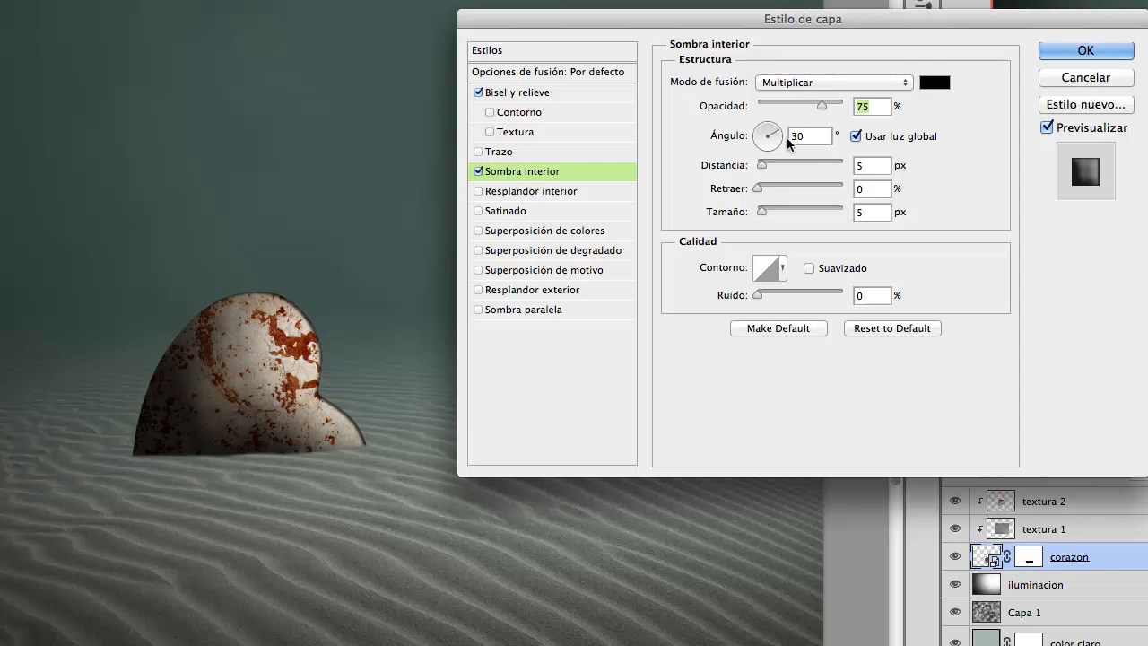
{"action": "left_click", "coordinate": [856, 137]}
{"action": "left_click", "coordinate": [857, 138]}
{"action": "left_click", "coordinate": [527, 95]}
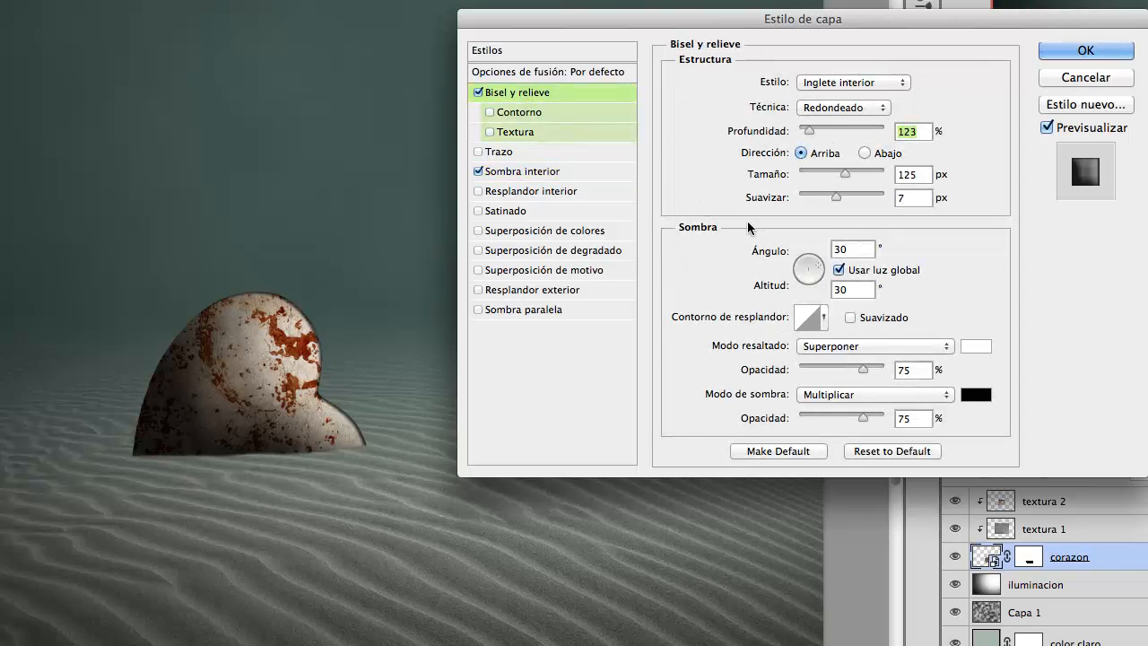
{"action": "left_click", "coordinate": [543, 173]}
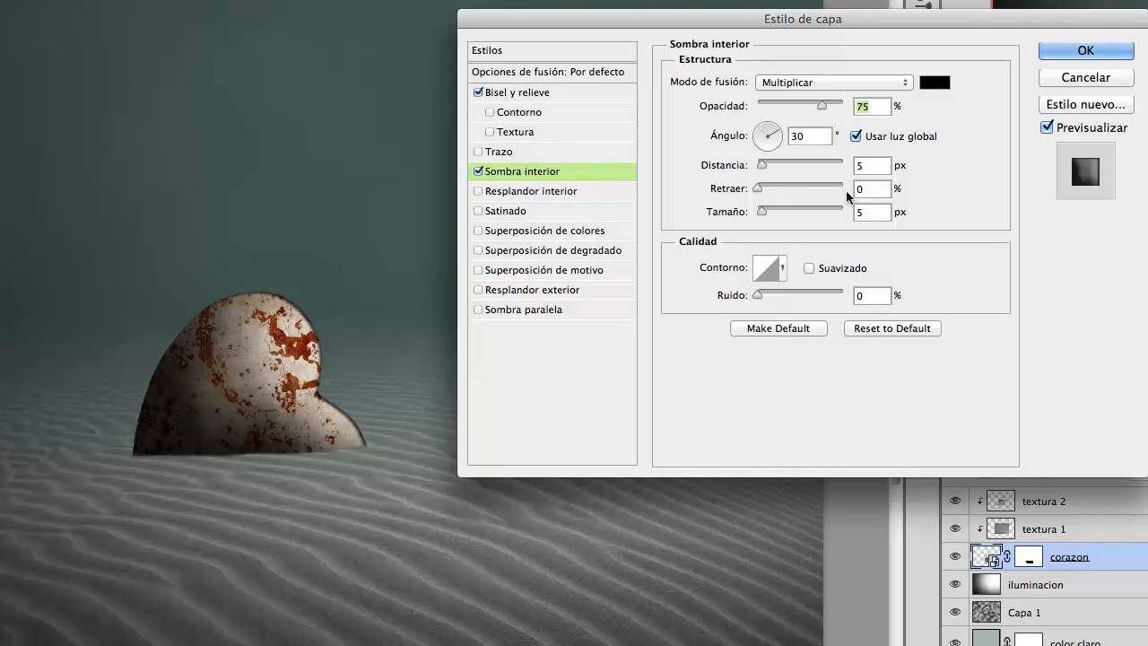
Step: Set the heart's inner shadow to a distance of 16 px and a size of 46 px
{"action": "left_click", "coordinate": [869, 163]}
{"action": "type", "text": "16"}
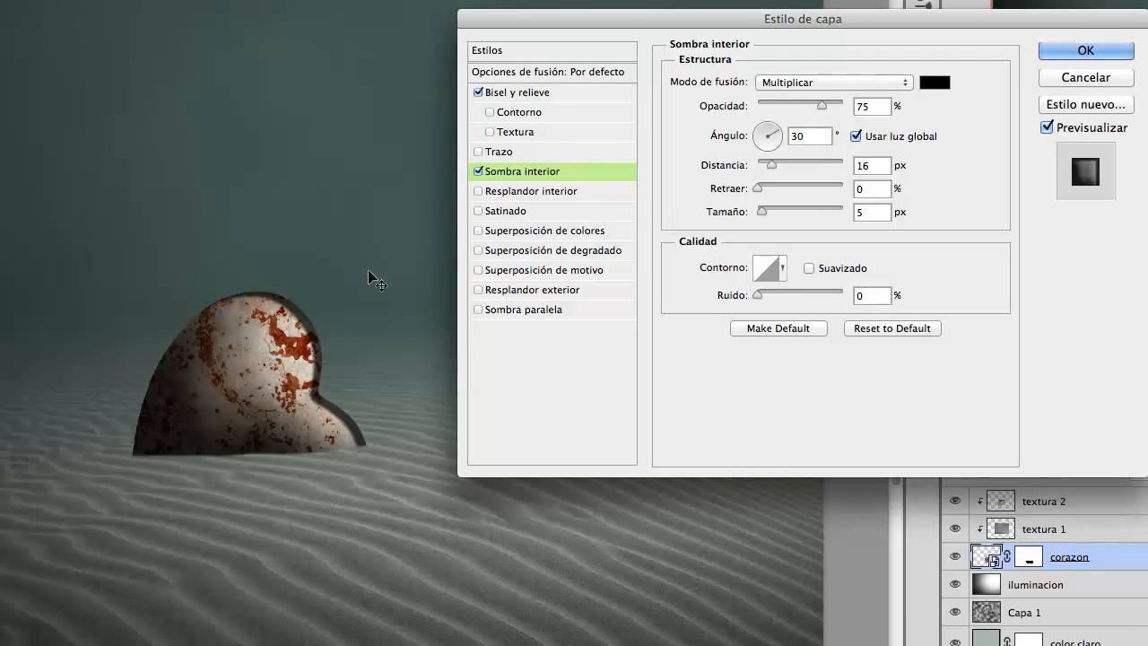
{"action": "left_click_drag", "start_coordinate": [587, 25], "coordinate": [795, 55]}
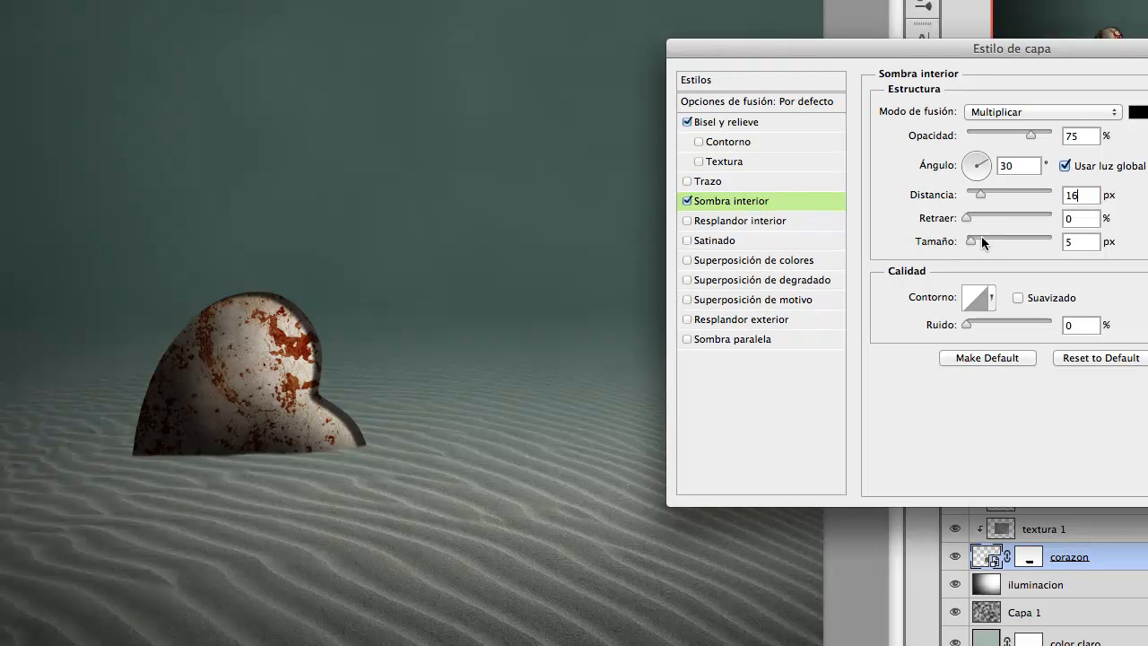
{"action": "left_click_drag", "start_coordinate": [973, 240], "coordinate": [985, 242]}
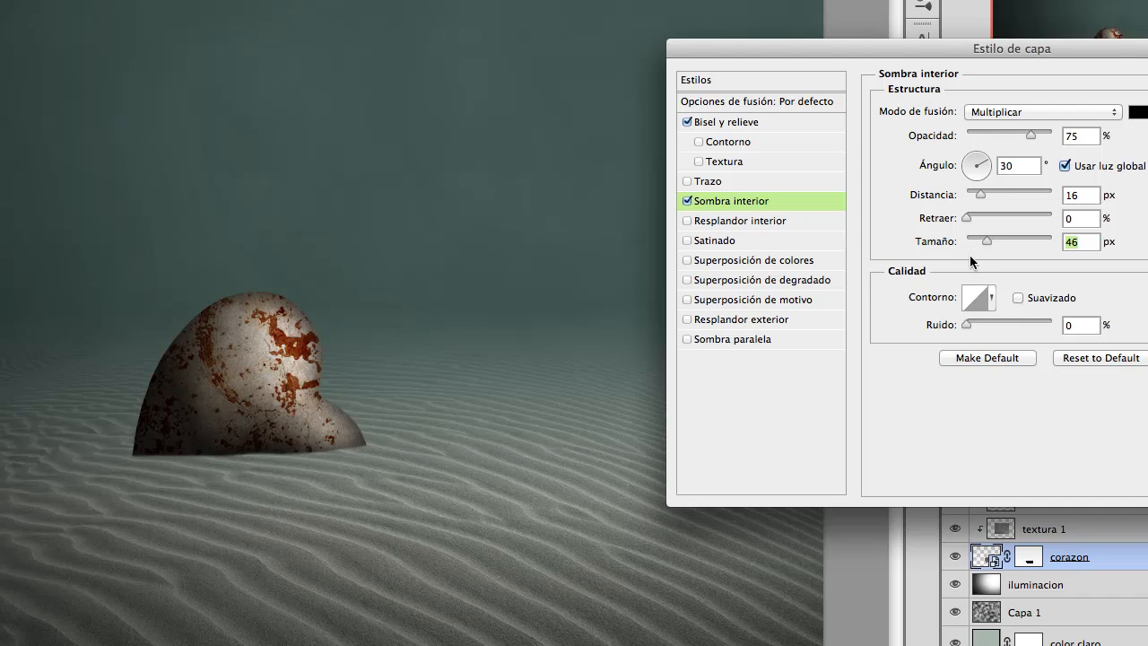
{"action": "left_click_drag", "start_coordinate": [1089, 56], "coordinate": [949, 47]}
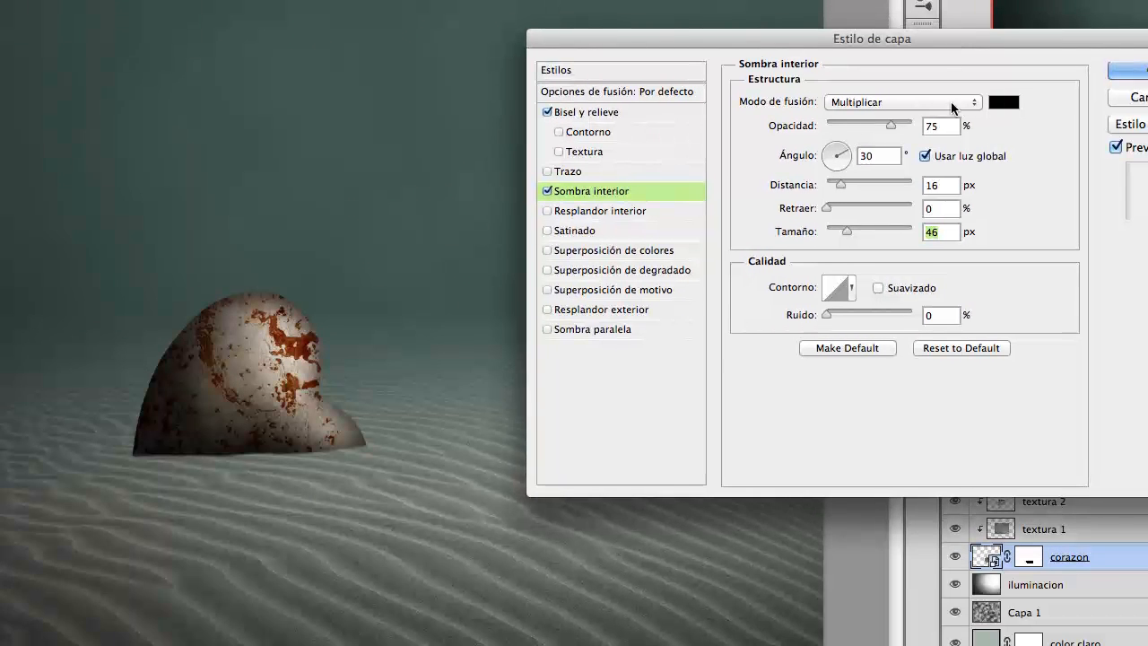
Step: Change the inner shadow's colour to the greyish green 90ae9d
{"action": "left_click", "coordinate": [1002, 104]}
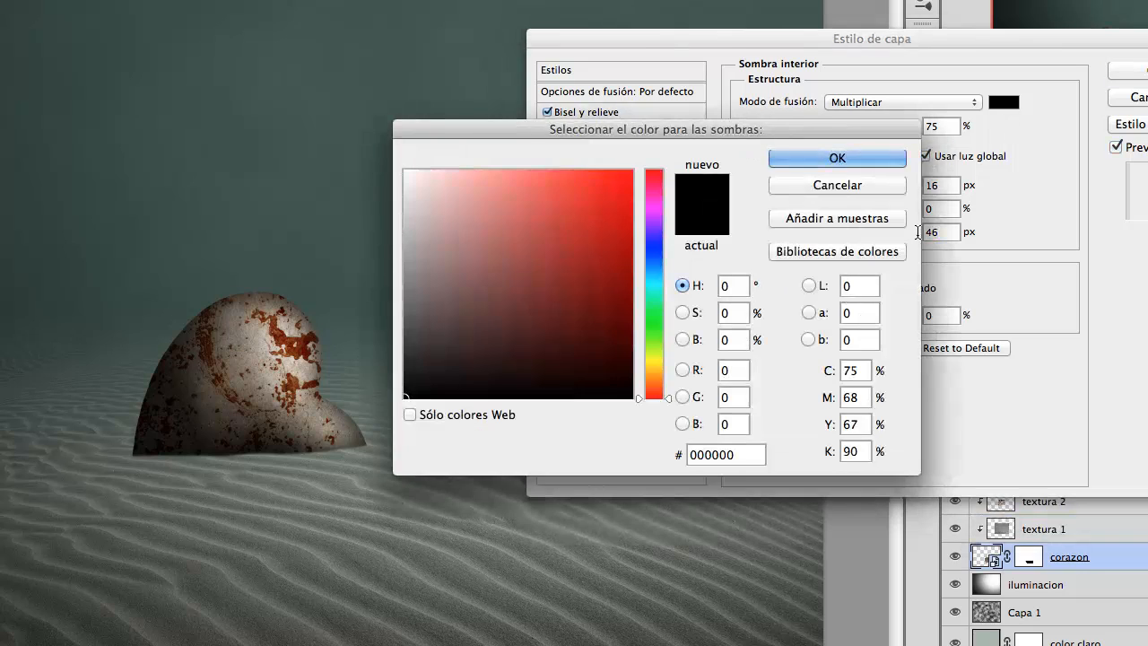
{"action": "left_click_drag", "start_coordinate": [649, 135], "coordinate": [741, 151]}
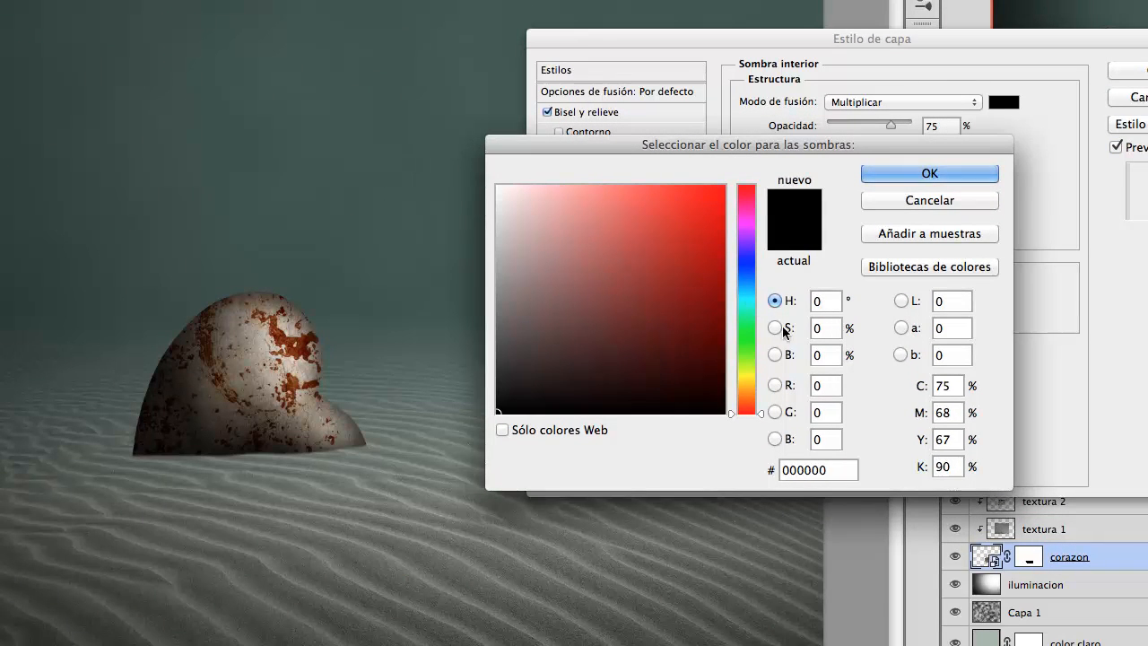
{"action": "left_click_drag", "start_coordinate": [746, 369], "coordinate": [749, 320]}
{"action": "left_click_drag", "start_coordinate": [541, 247], "coordinate": [535, 257]}
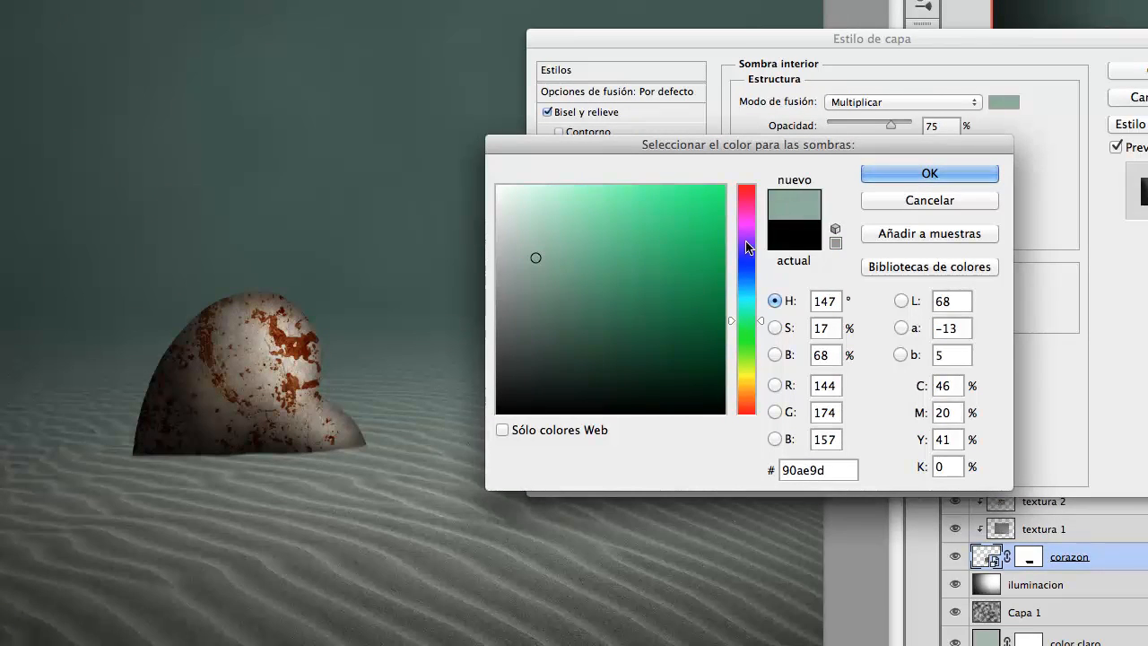
{"action": "left_click", "coordinate": [929, 174]}
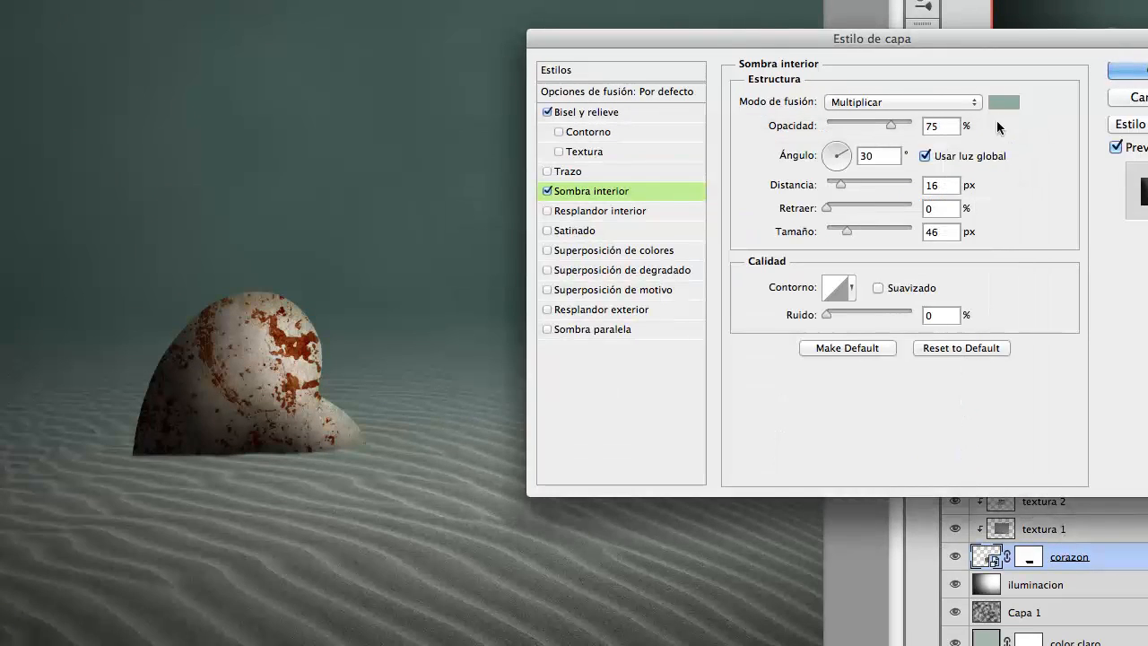
Step: Try the Subexponer color blend mode with a very pale green colour on the heart's inner shadow
{"action": "left_click", "coordinate": [903, 102]}
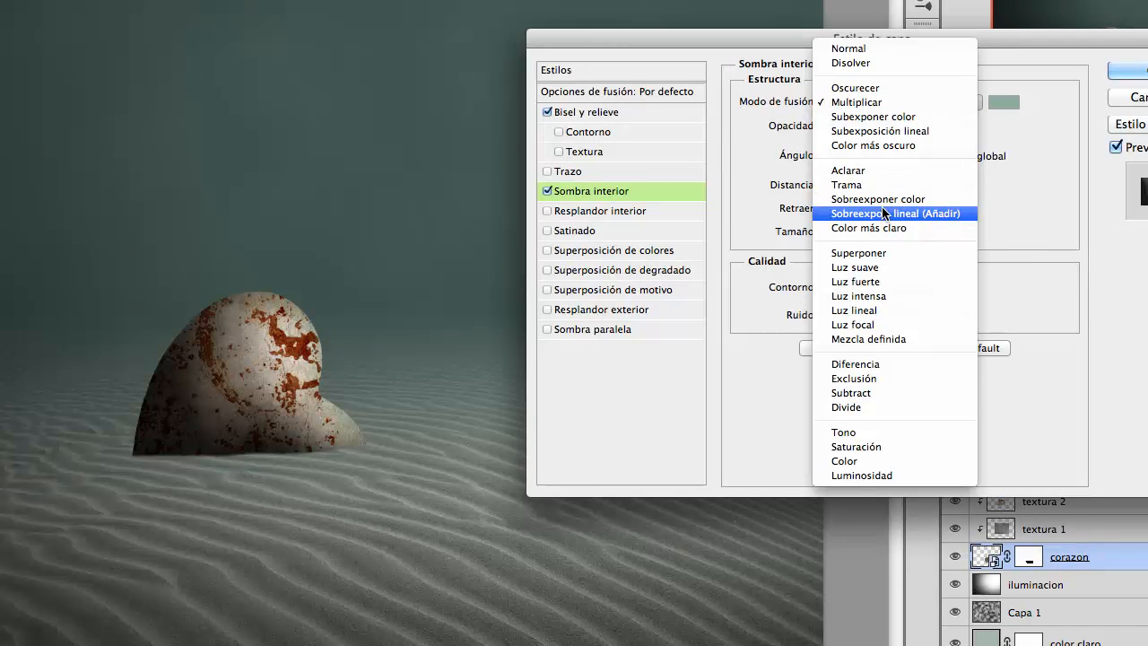
{"action": "left_click", "coordinate": [880, 117]}
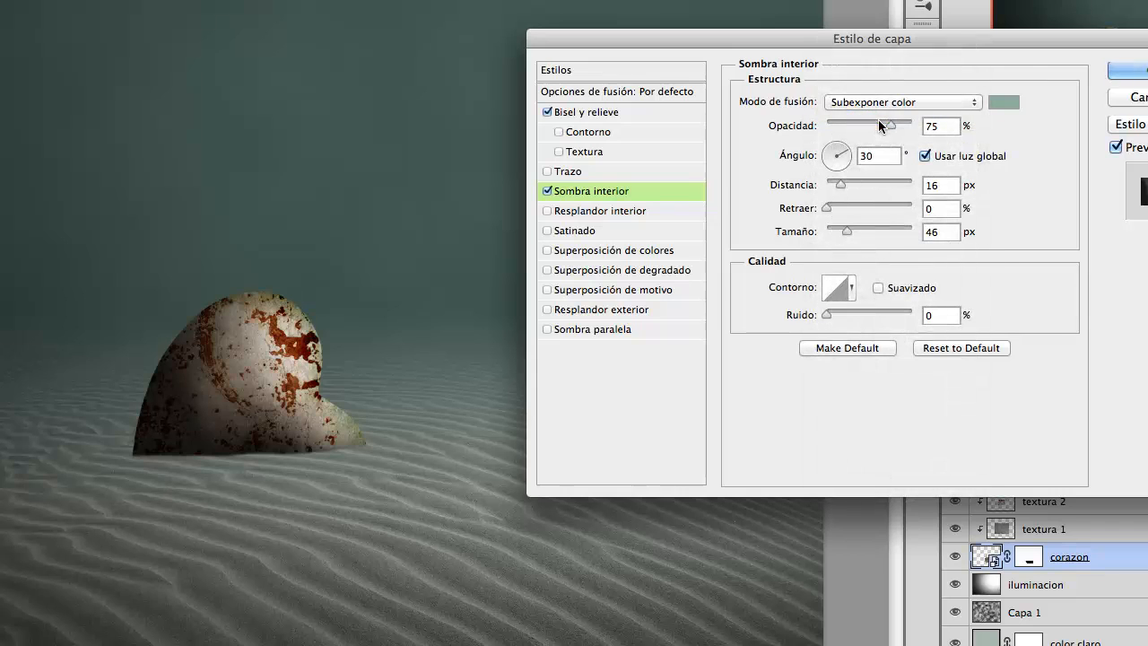
{"action": "left_click", "coordinate": [1005, 104]}
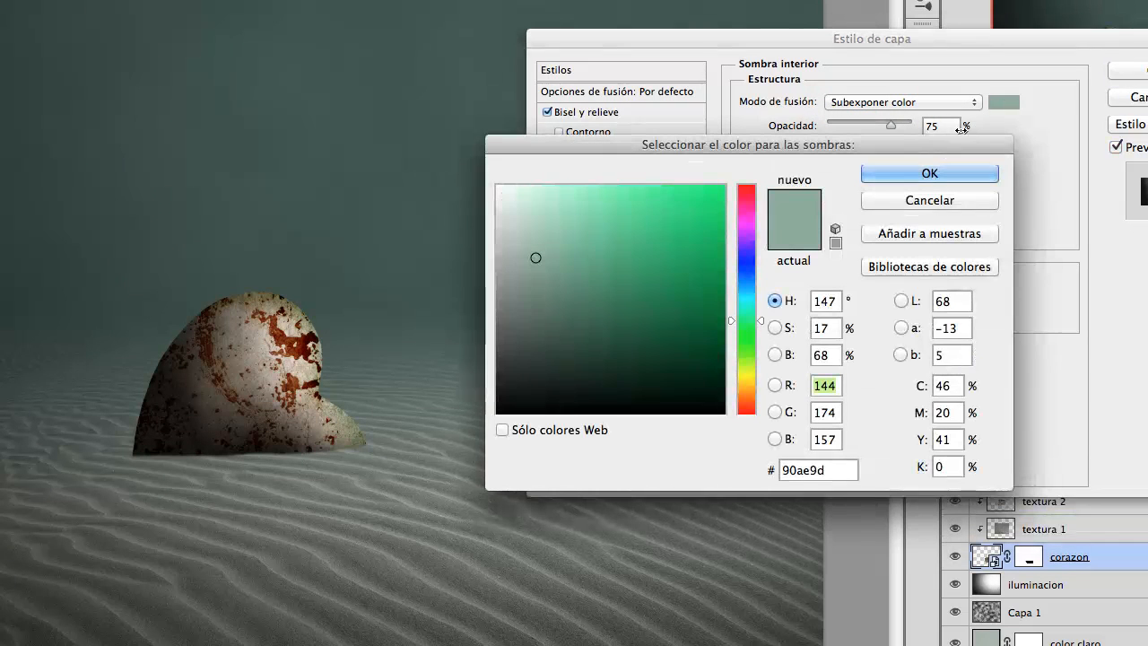
{"action": "left_click", "coordinate": [514, 225]}
{"action": "left_click_drag", "start_coordinate": [518, 223], "coordinate": [515, 173]}
{"action": "left_click", "coordinate": [920, 175]}
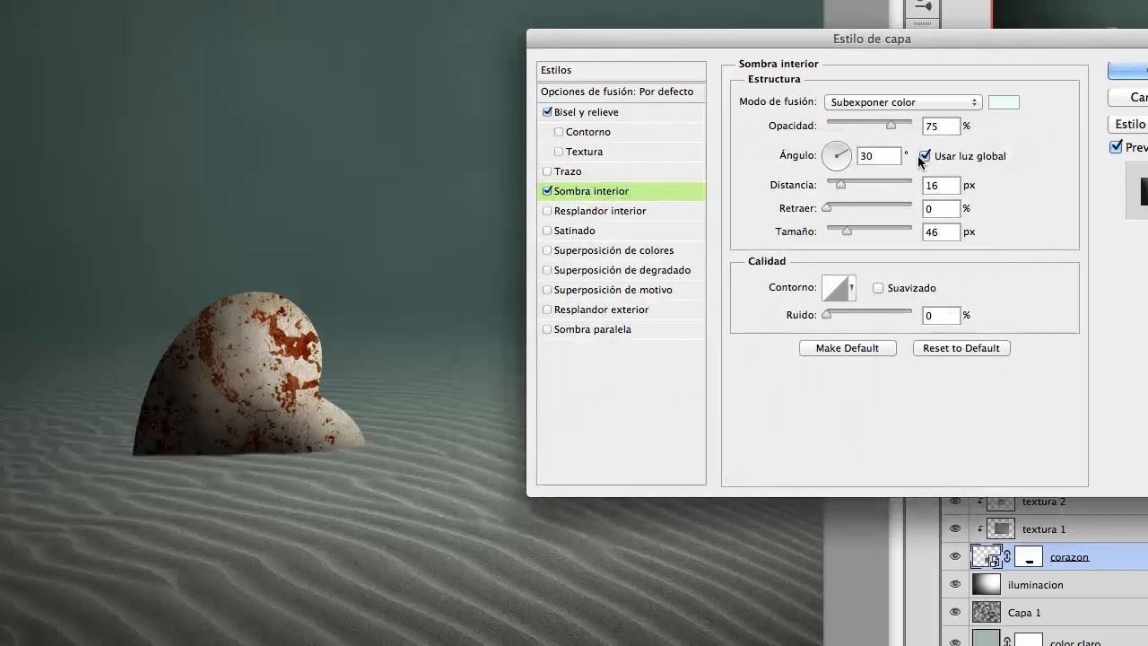
Step: Set the inner shadow's blend mode to Sobreexponer color and its colour to a medium greyish green
{"action": "left_click", "coordinate": [897, 103]}
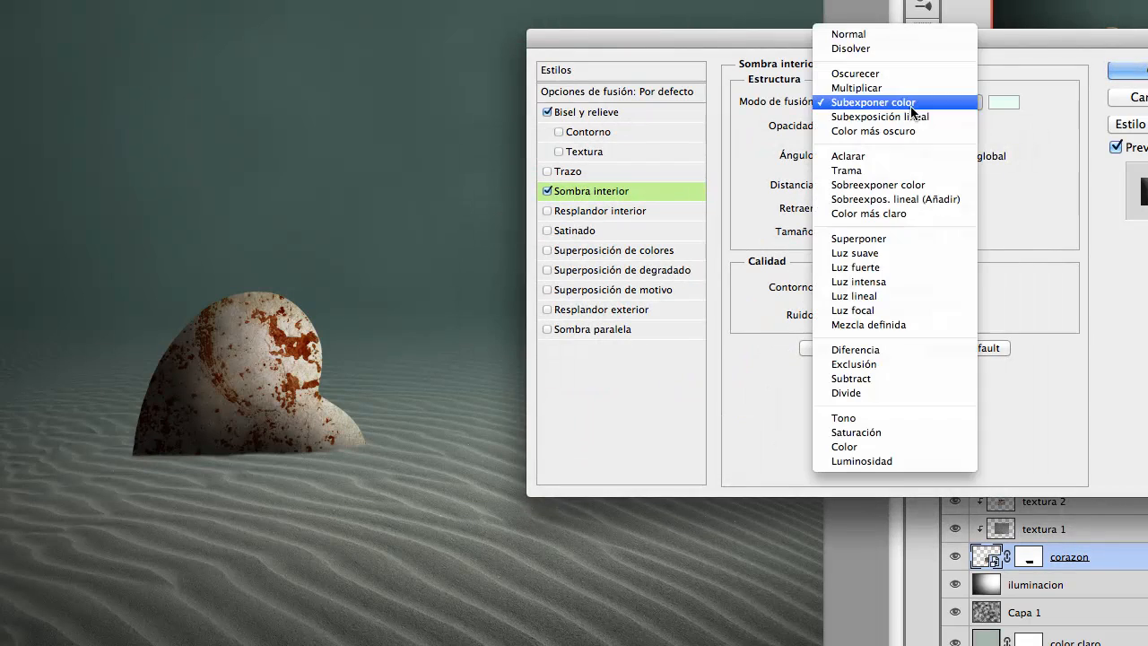
{"action": "left_click", "coordinate": [875, 185]}
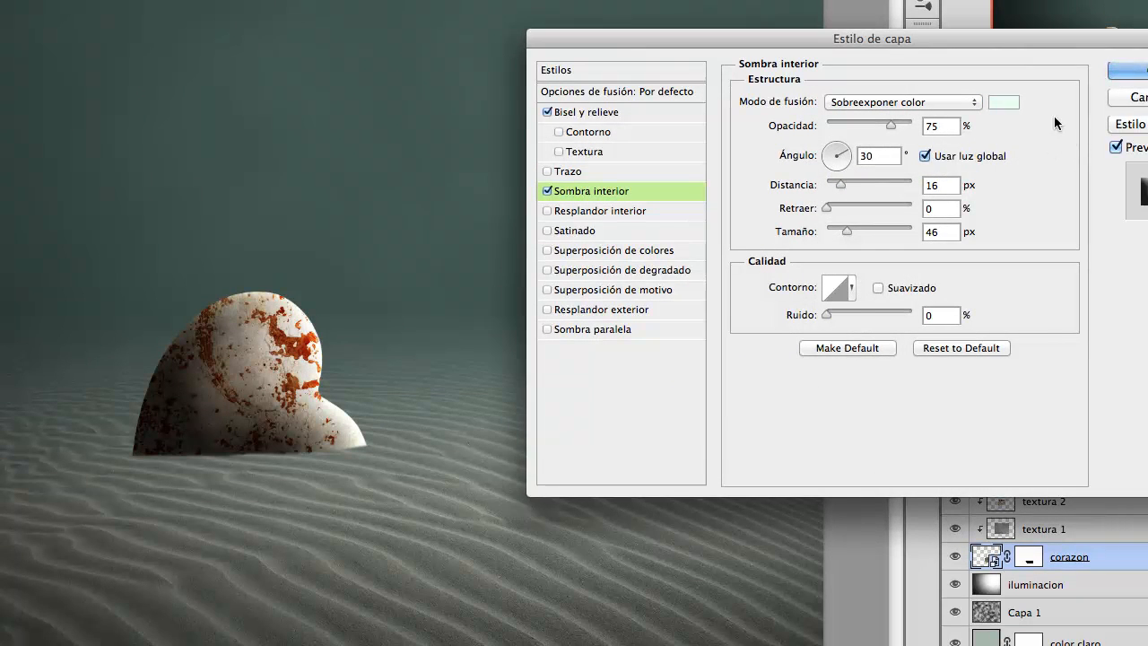
{"action": "left_click", "coordinate": [1004, 102]}
{"action": "mouse_move", "coordinate": [529, 237]}
{"action": "left_mouse_down"}
{"action": "mouse_move", "coordinate": [529, 305]}
{"action": "mouse_move", "coordinate": [535, 193]}
{"action": "mouse_move", "coordinate": [476, 164]}
{"action": "left_mouse_up"}
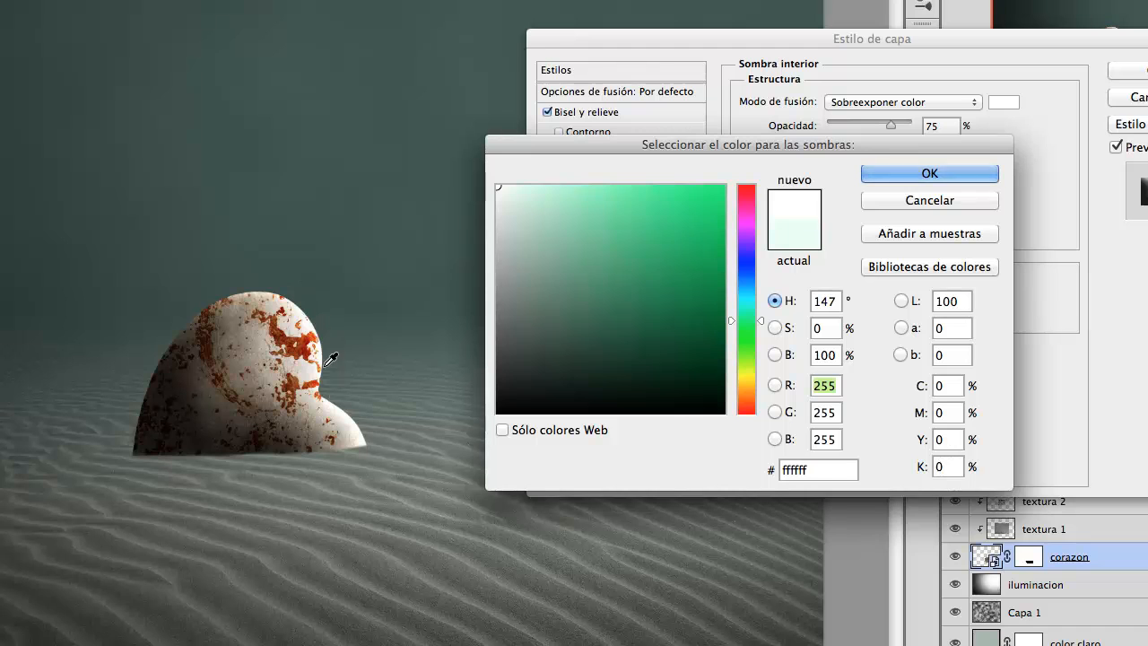
{"action": "mouse_move", "coordinate": [530, 224]}
{"action": "left_mouse_down"}
{"action": "mouse_move", "coordinate": [515, 210]}
{"action": "mouse_move", "coordinate": [526, 283]}
{"action": "mouse_move", "coordinate": [526, 248]}
{"action": "mouse_move", "coordinate": [532, 260]}
{"action": "left_mouse_up"}
{"action": "key", "text": "Return"}
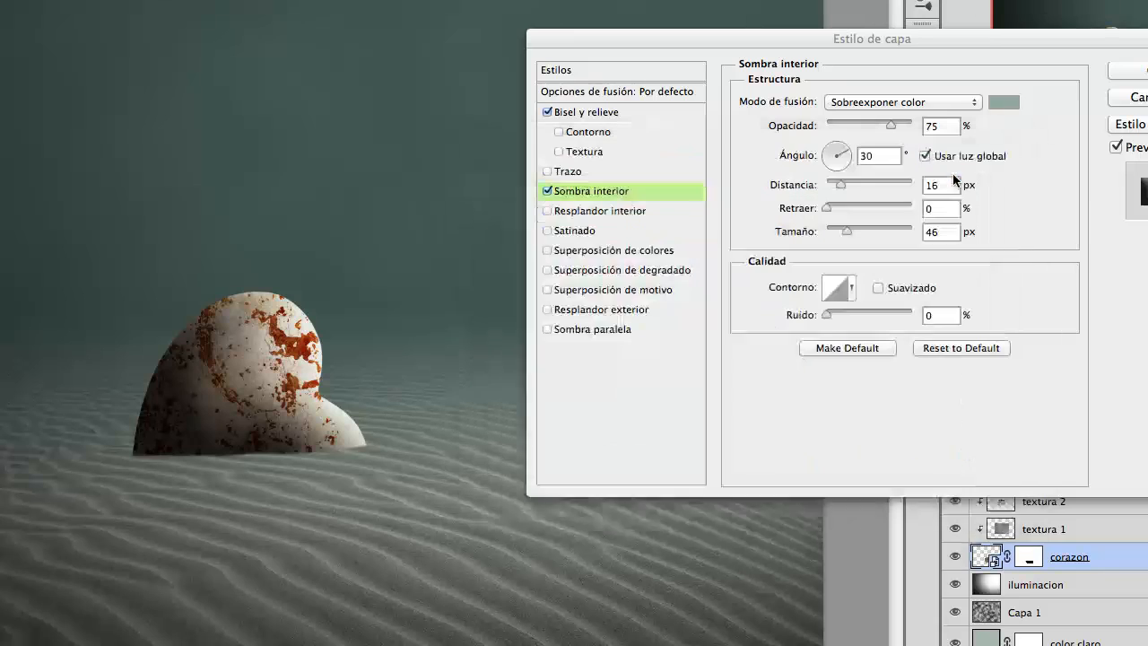
Step: Reduce the heart's inner shadow to a distance of 12 px and a size of 18 px
{"action": "mouse_move", "coordinate": [842, 231]}
{"action": "left_mouse_down"}
{"action": "mouse_move", "coordinate": [829, 233]}
{"action": "mouse_move", "coordinate": [840, 232]}
{"action": "left_mouse_up"}
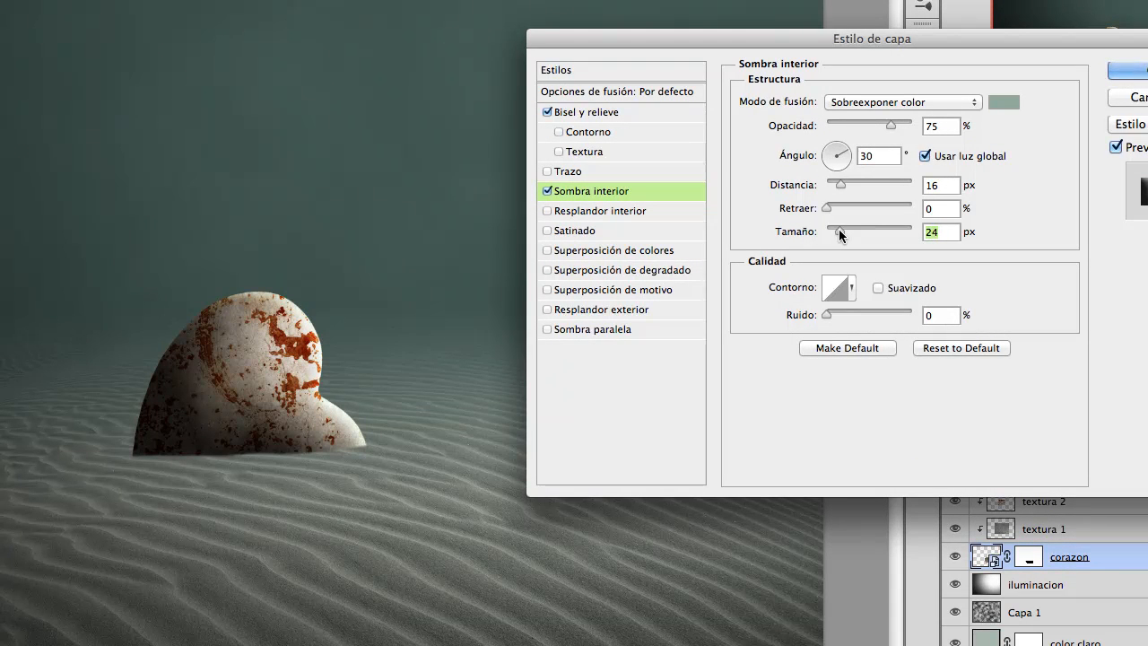
{"action": "left_click", "coordinate": [842, 187]}
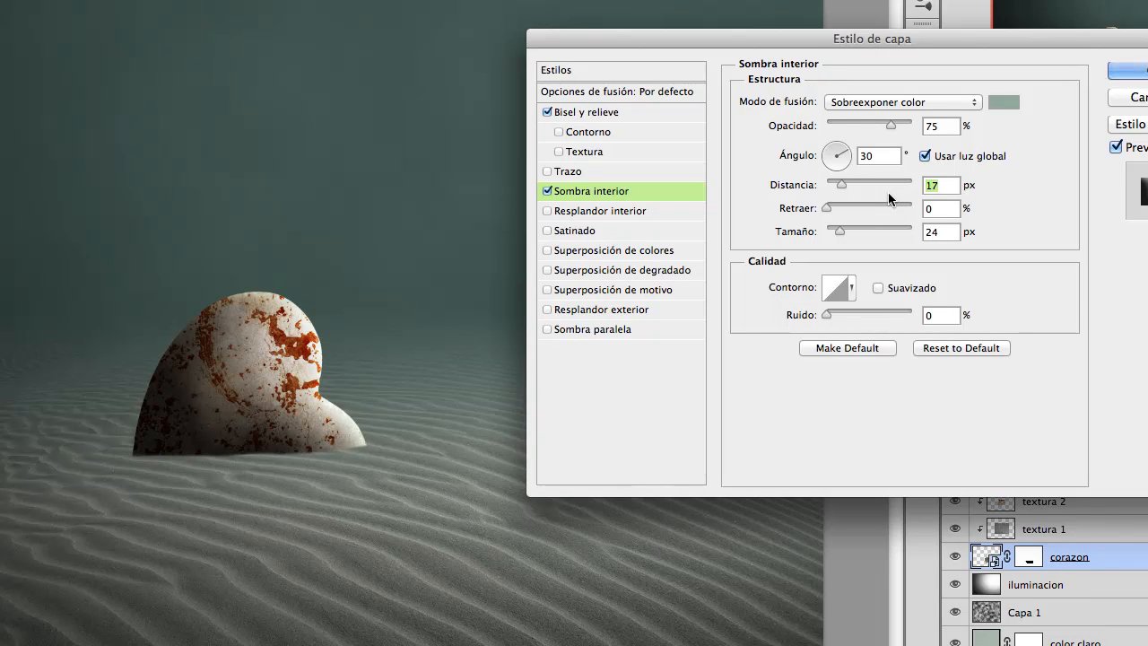
{"action": "type", "text": "12"}
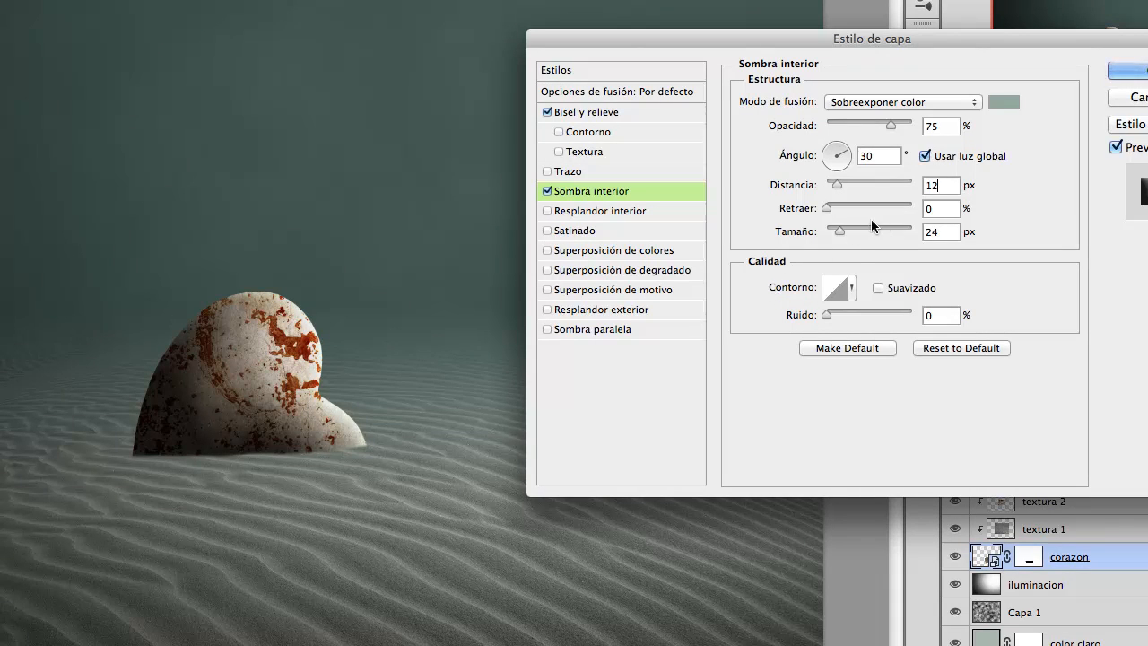
{"action": "left_click_drag", "start_coordinate": [839, 235], "coordinate": [836, 238]}
Step: Compare the heart with its Sombra interior effect off and on, leaving the effect enabled
{"action": "left_click", "coordinate": [547, 191]}
{"action": "left_click", "coordinate": [547, 191]}
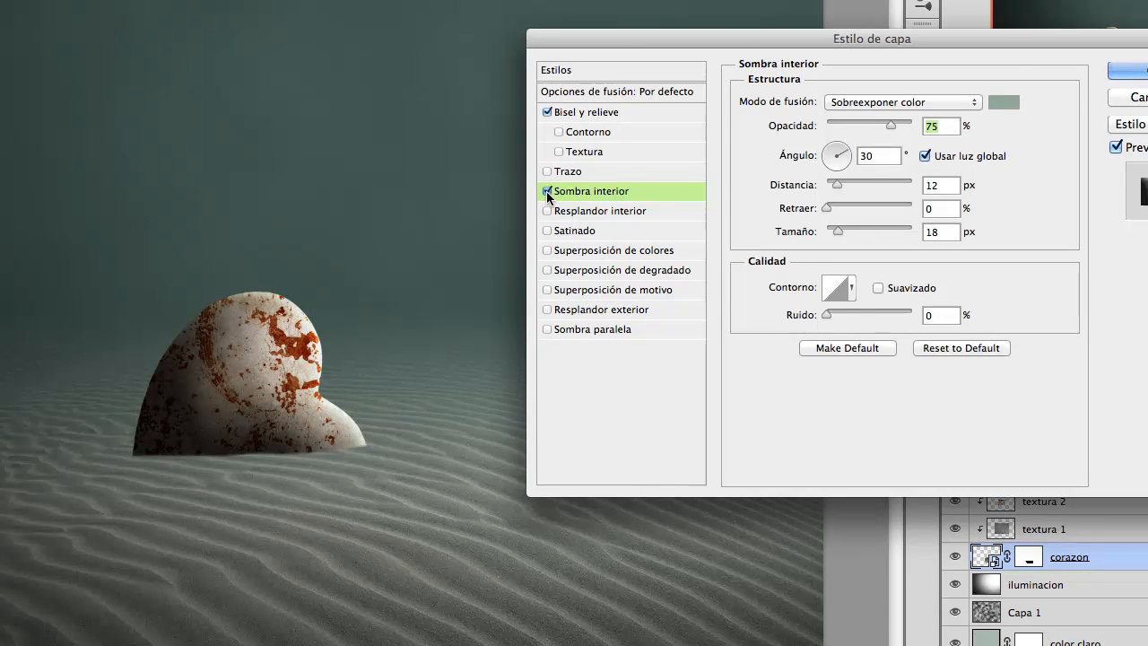
{"action": "left_click", "coordinate": [547, 191]}
{"action": "left_click", "coordinate": [547, 191]}
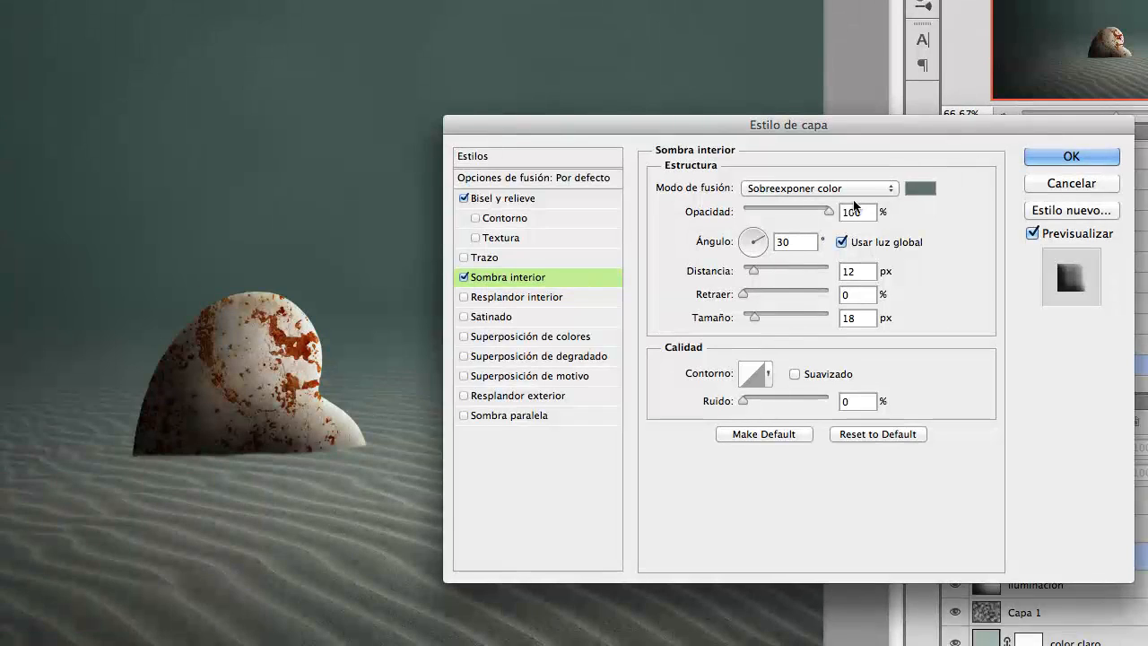
{"action": "left_click_drag", "start_coordinate": [761, 123], "coordinate": [748, 123]}
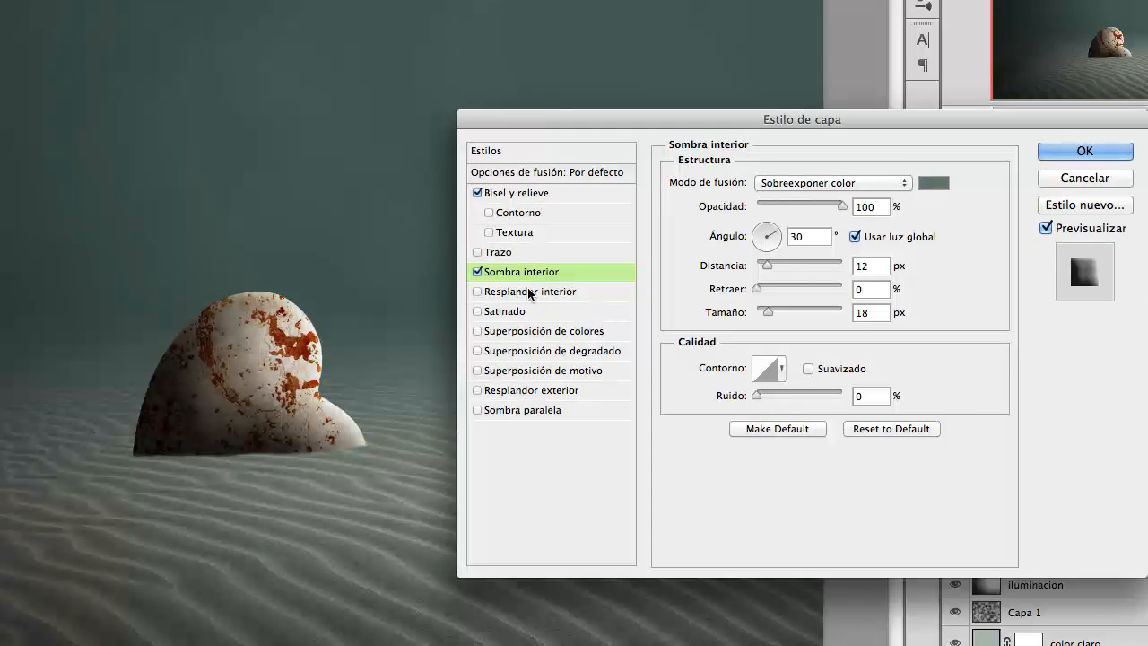
{"action": "left_click", "coordinate": [476, 272]}
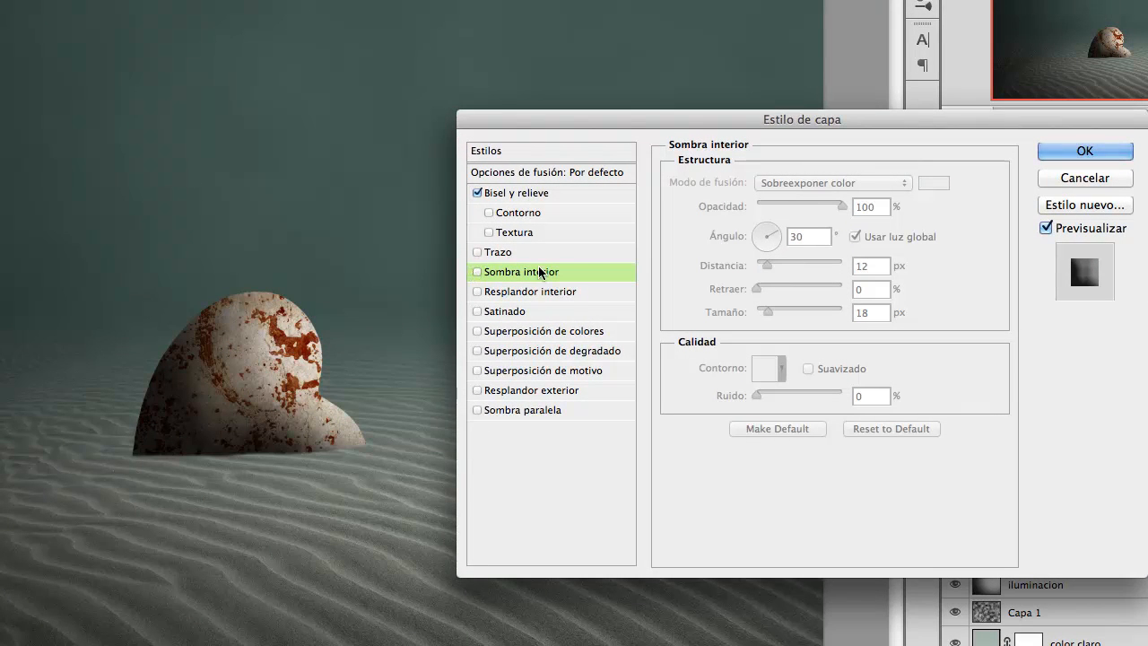
{"action": "left_click", "coordinate": [477, 272]}
Step: Open the colour of the heart's inner shadow for editing
{"action": "left_click", "coordinate": [930, 187]}
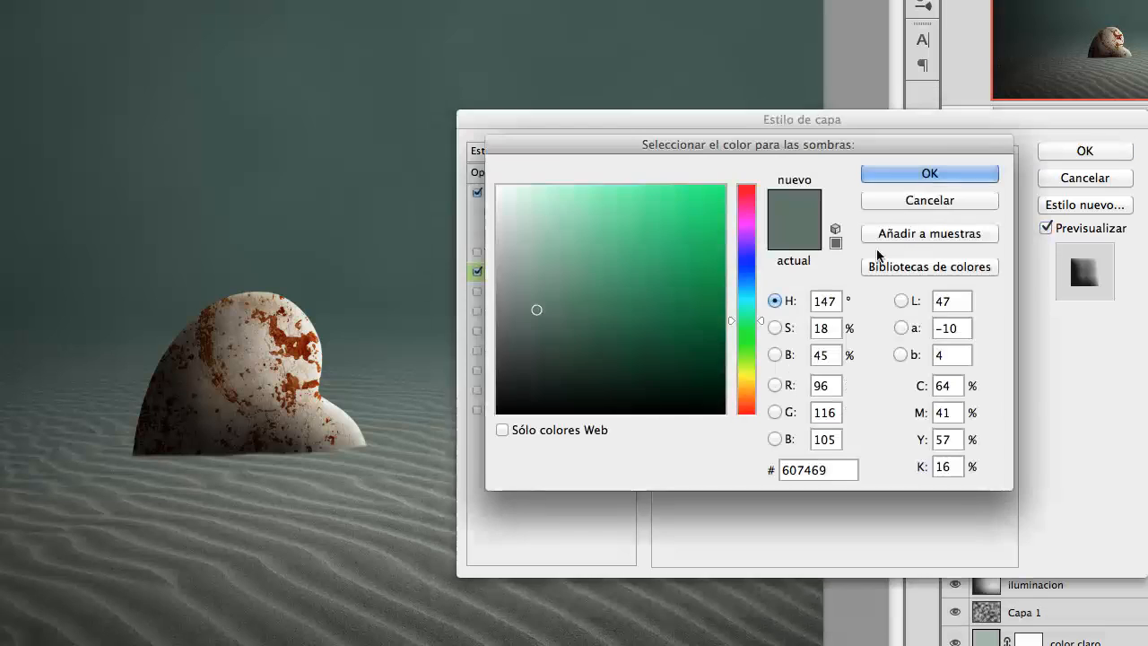
Step: Set the heart's inner shadow colour to a dark grey, check the effect off and on, and apply the layer style
{"action": "mouse_move", "coordinate": [520, 310]}
{"action": "left_mouse_down"}
{"action": "mouse_move", "coordinate": [487, 336]}
{"action": "mouse_move", "coordinate": [512, 342]}
{"action": "left_mouse_up"}
{"action": "left_click", "coordinate": [919, 177]}
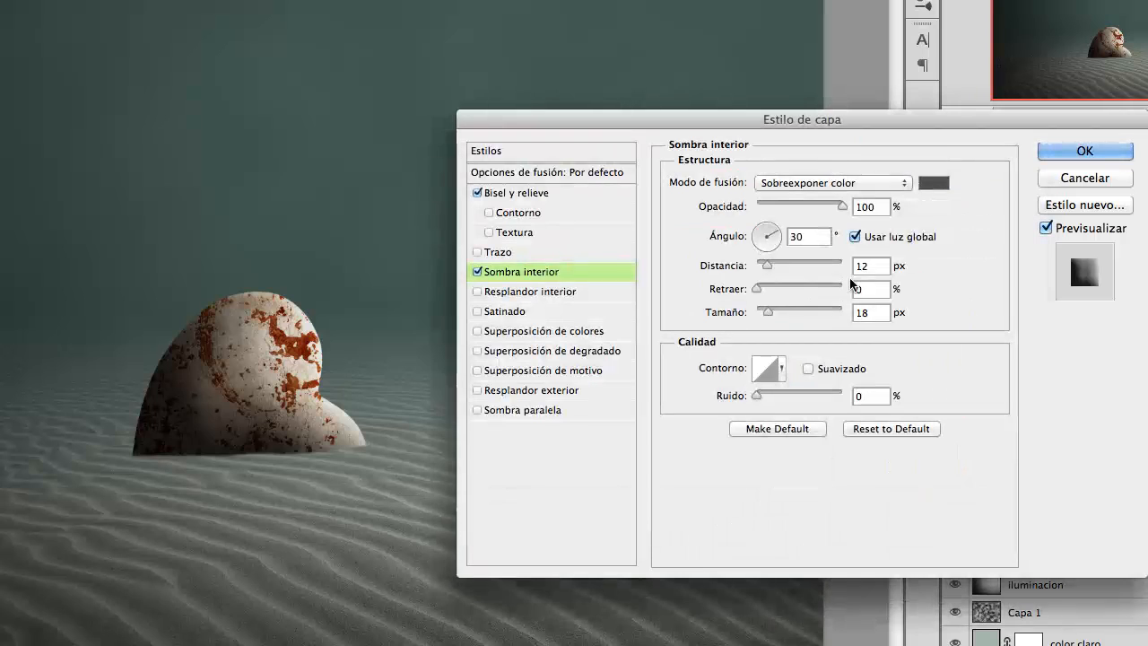
{"action": "left_click", "coordinate": [477, 271]}
{"action": "left_click", "coordinate": [477, 271]}
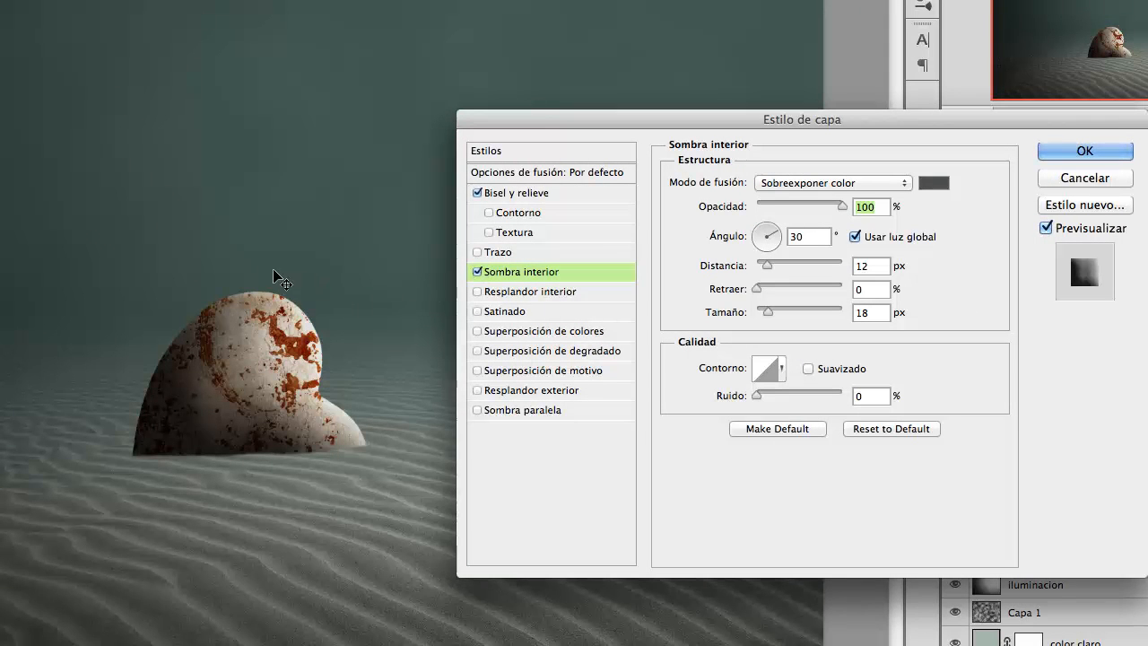
{"action": "left_click", "coordinate": [1125, 154]}
{"action": "left_click", "coordinate": [1147, 557]}
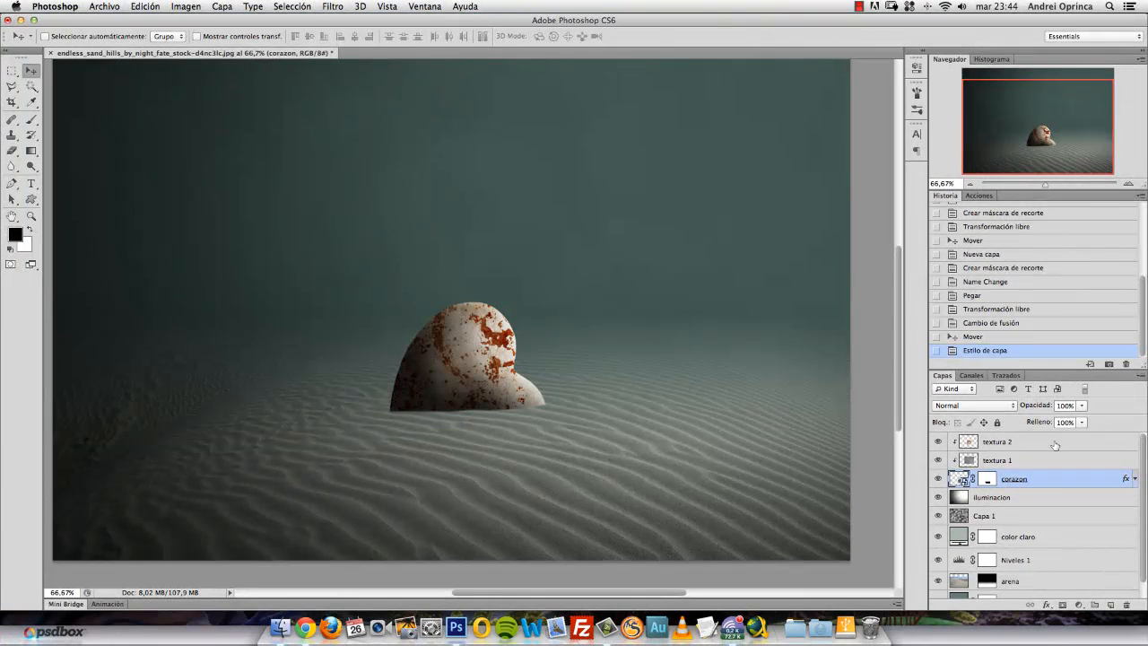
Step: Add a Hue/Saturation adjustment layer above the textura 2 layer and make it a clipping mask
{"action": "left_click", "coordinate": [1044, 500]}
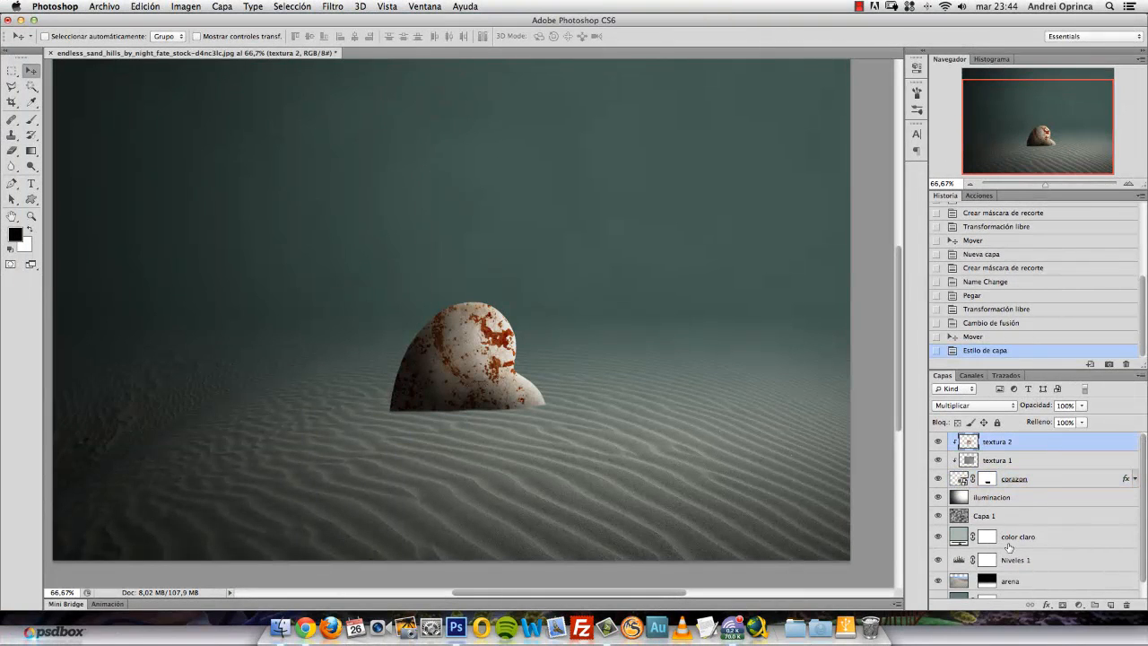
{"action": "left_click", "coordinate": [1080, 605]}
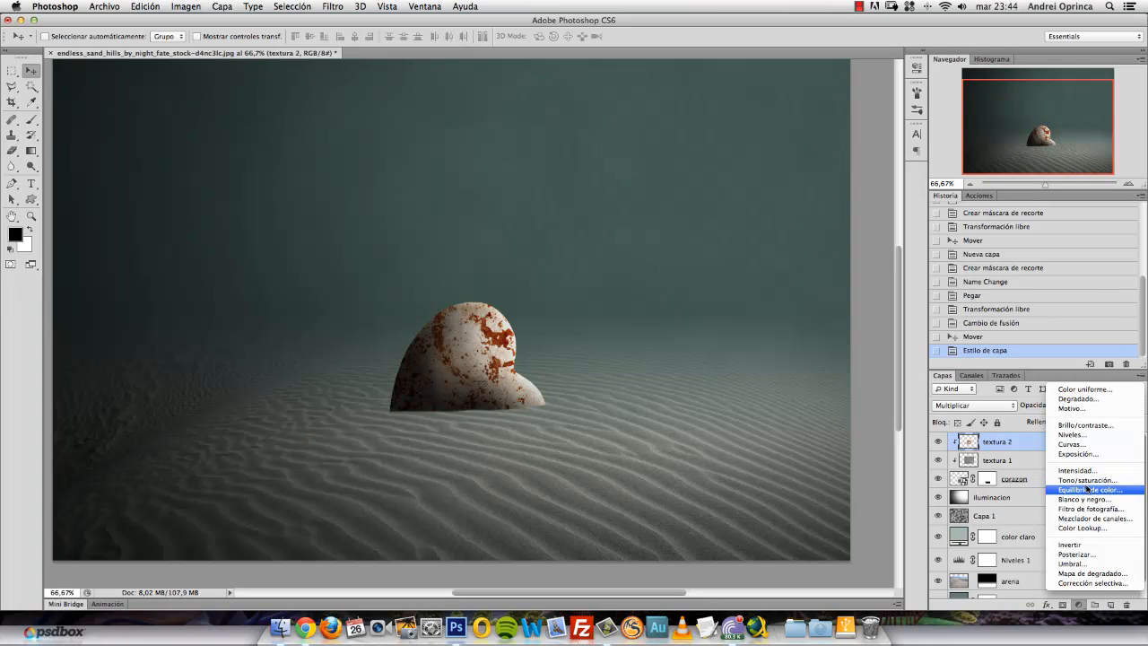
{"action": "left_click", "coordinate": [1087, 481]}
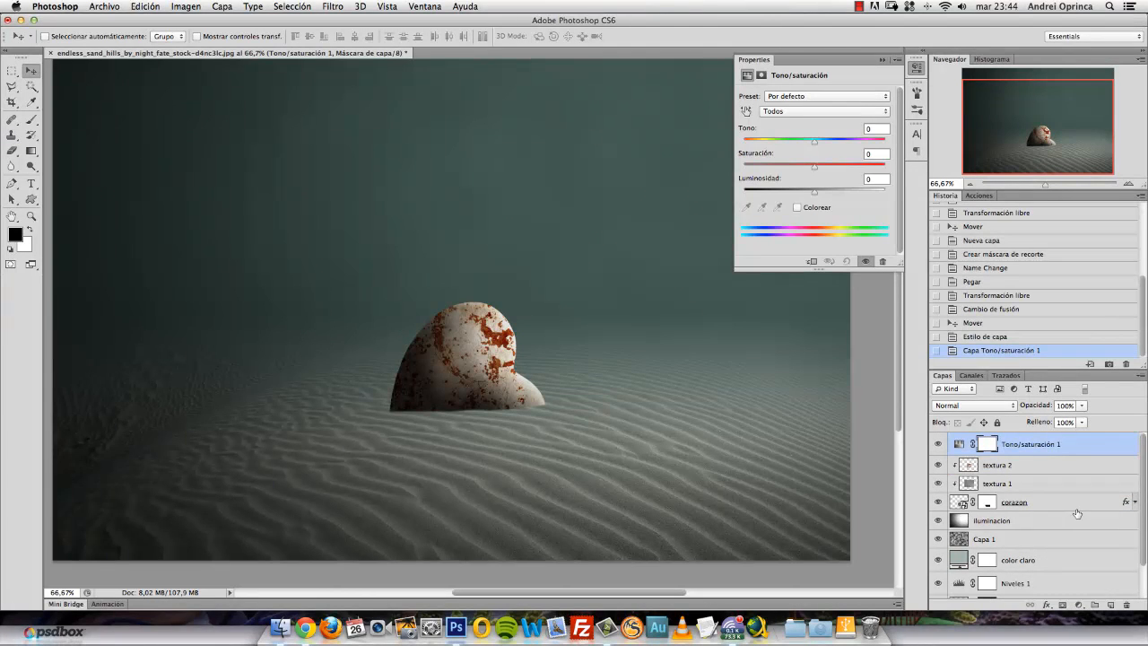
{"action": "right_click", "coordinate": [1083, 449]}
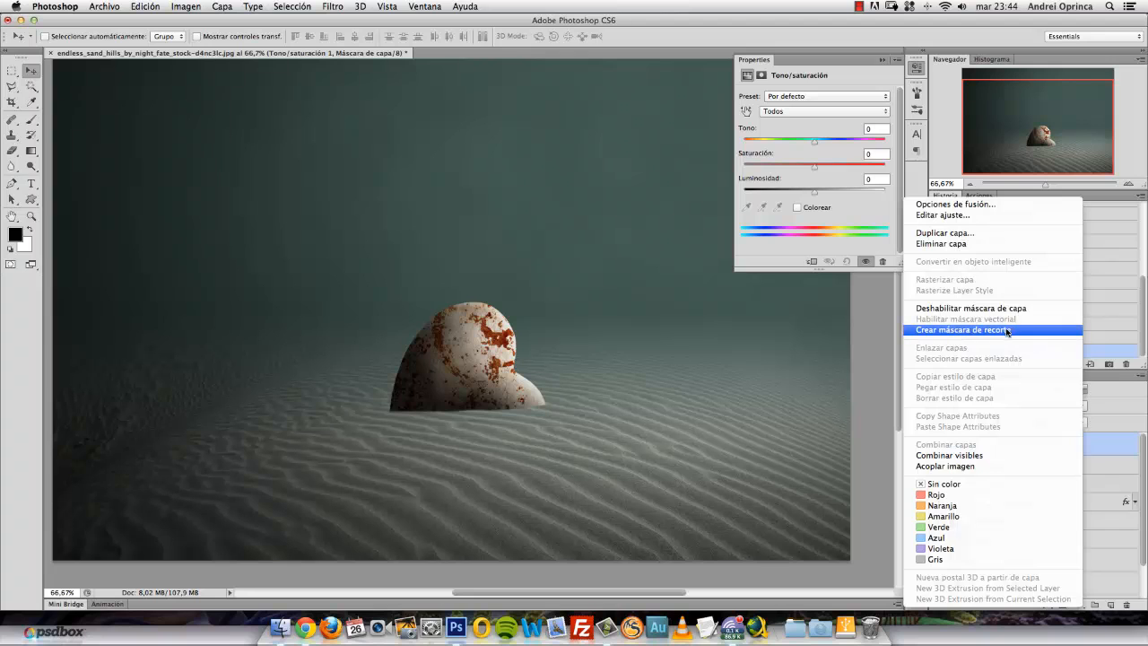
{"action": "left_click", "coordinate": [983, 334]}
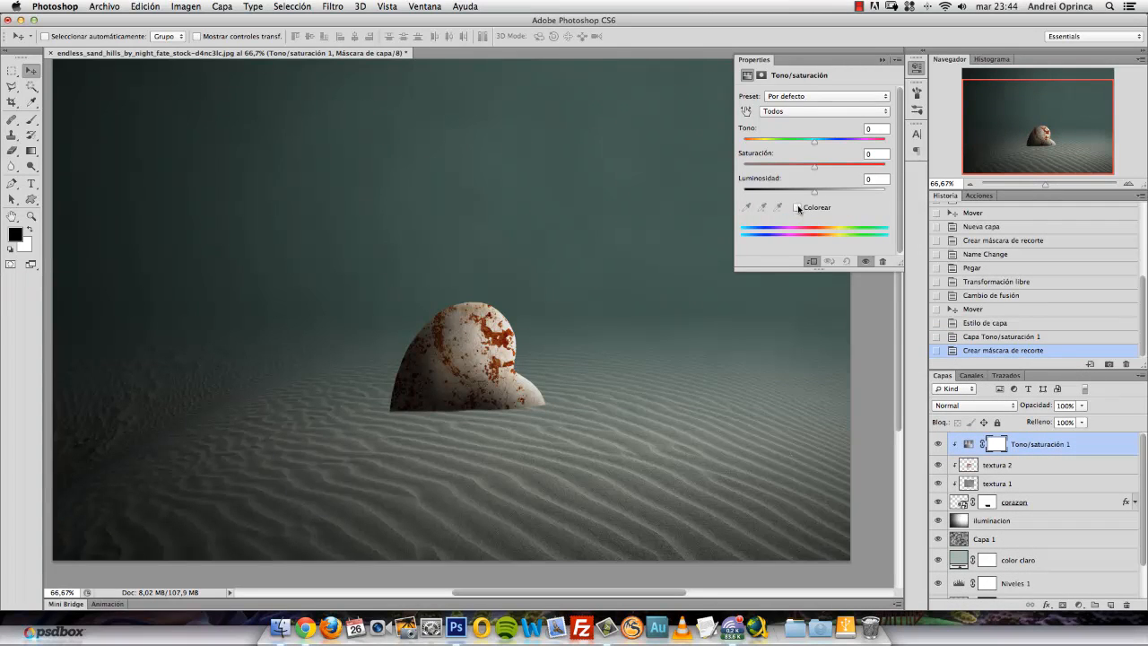
Step: Colorize the heart through the Hue/Saturation adjustment with hue 141, saturation 14 and lightness 0
{"action": "left_click", "coordinate": [798, 207]}
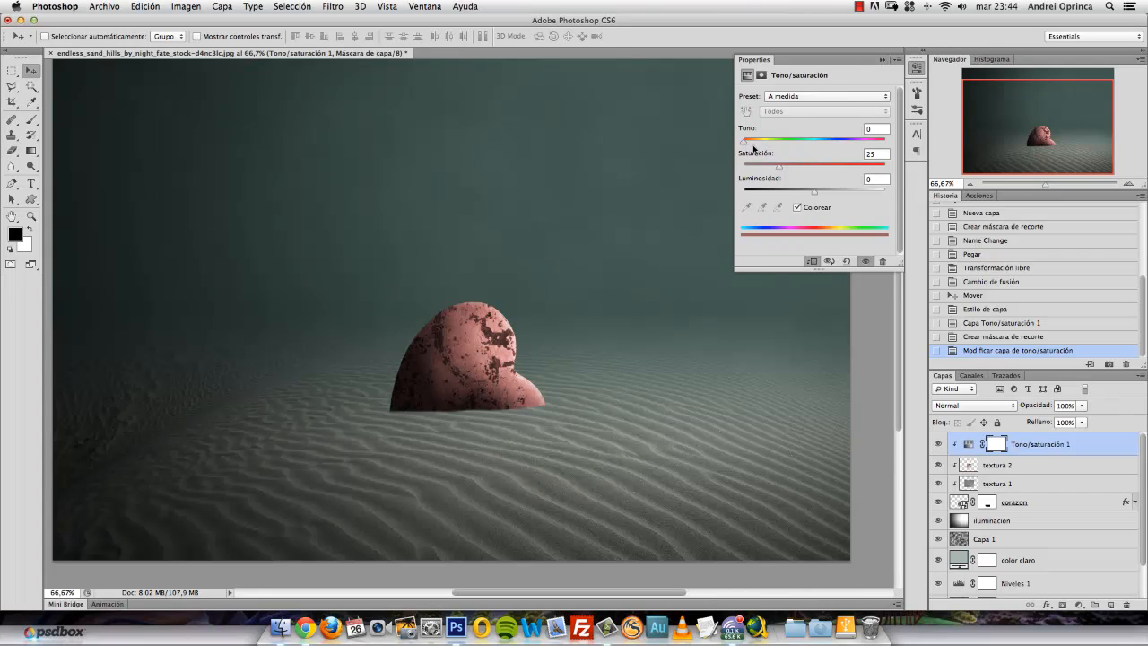
{"action": "left_click_drag", "start_coordinate": [745, 143], "coordinate": [754, 173]}
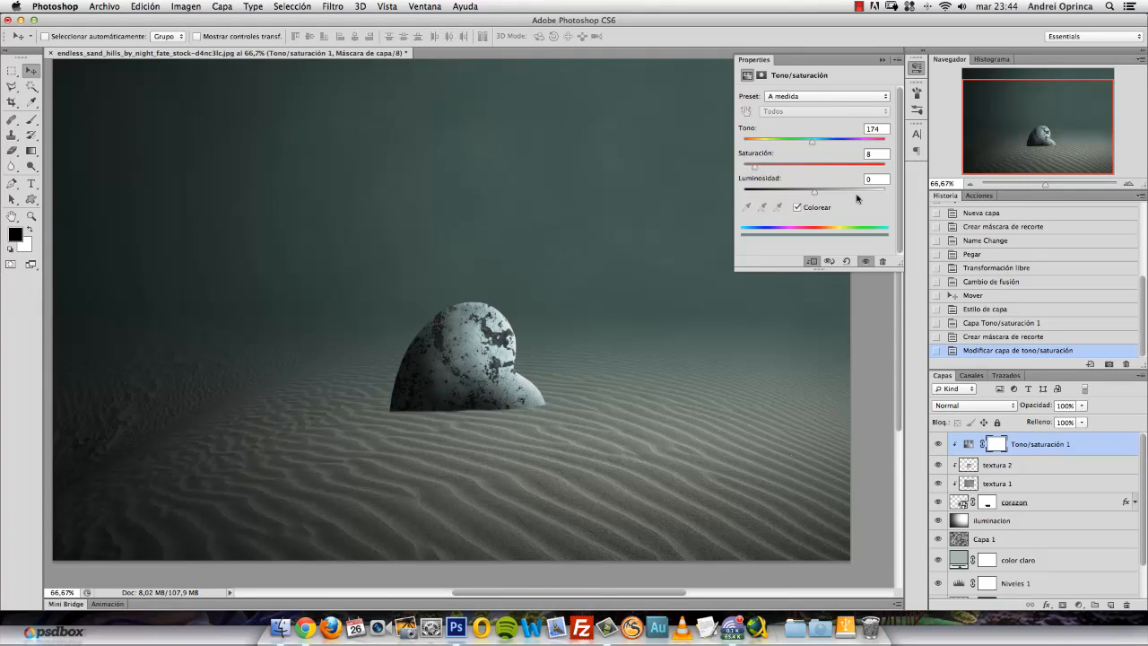
{"action": "mouse_move", "coordinate": [814, 146]}
{"action": "left_mouse_down"}
{"action": "mouse_move", "coordinate": [825, 146]}
{"action": "mouse_move", "coordinate": [807, 146]}
{"action": "left_mouse_up"}
{"action": "left_click_drag", "start_coordinate": [815, 196], "coordinate": [809, 192]}
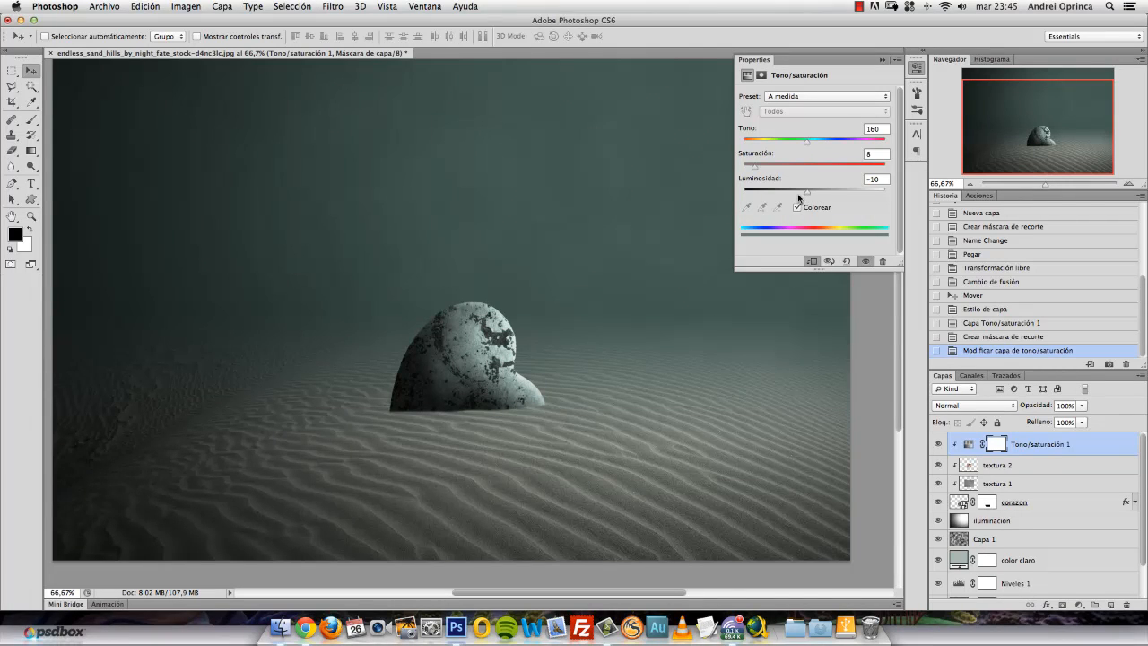
{"action": "double_click", "coordinate": [875, 178]}
{"action": "type", "text": "0"}
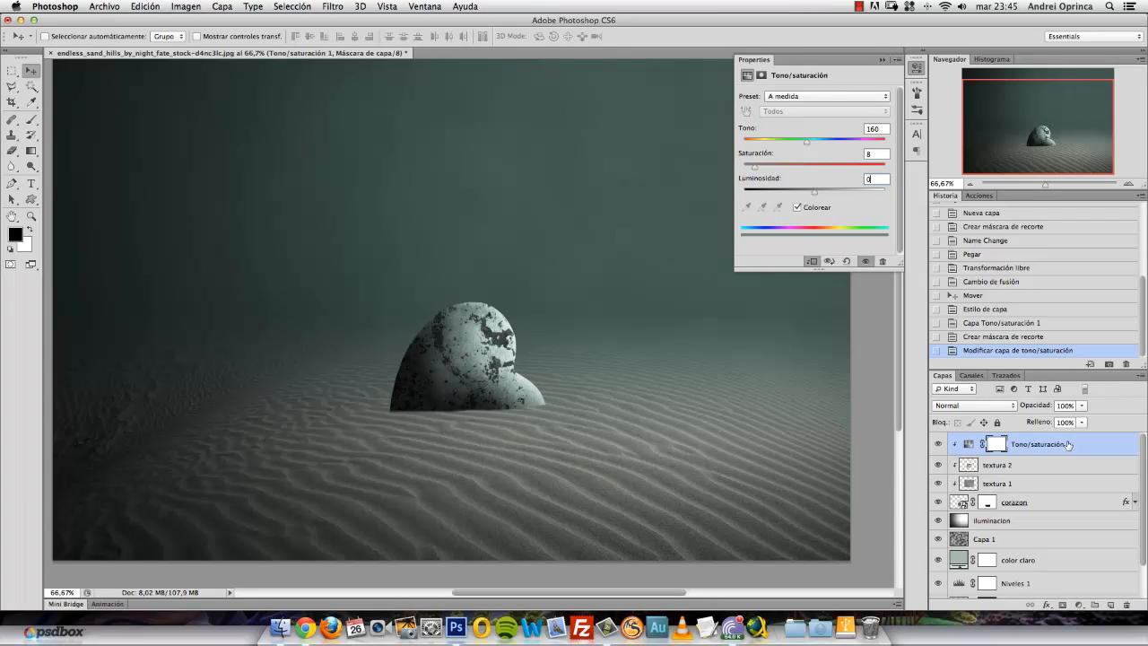
{"action": "left_click_drag", "start_coordinate": [755, 168], "coordinate": [800, 146]}
{"action": "left_click", "coordinate": [882, 59]}
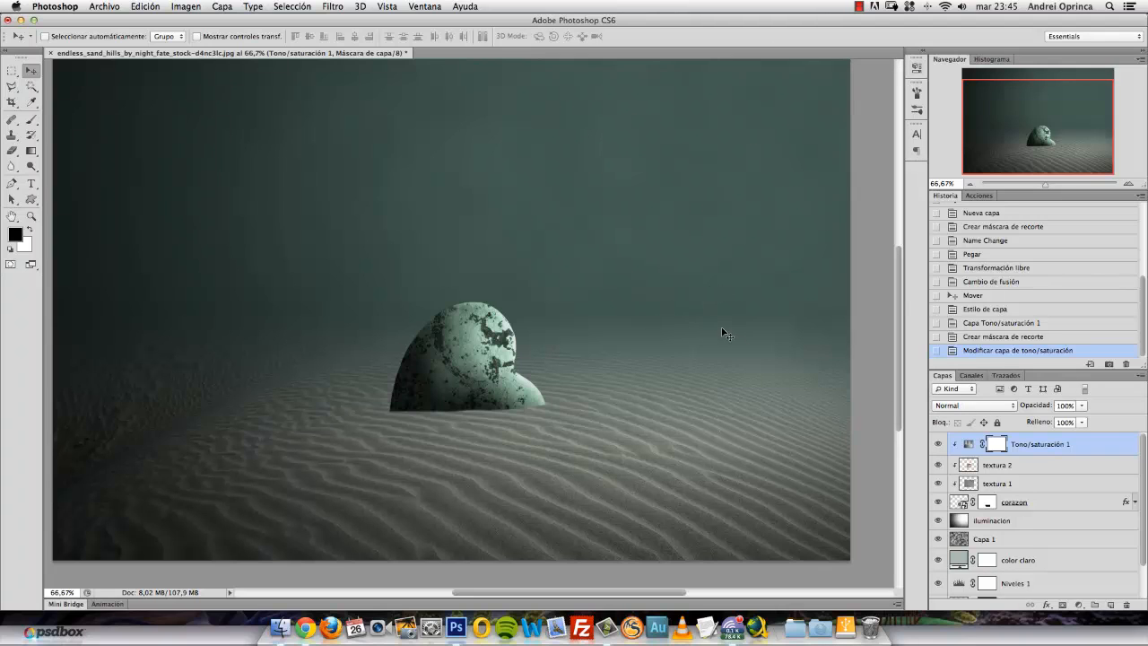
Step: Set the Hue/Saturation adjustment's hue to 156 and its layer opacity to 45%
{"action": "double_click", "coordinate": [969, 444]}
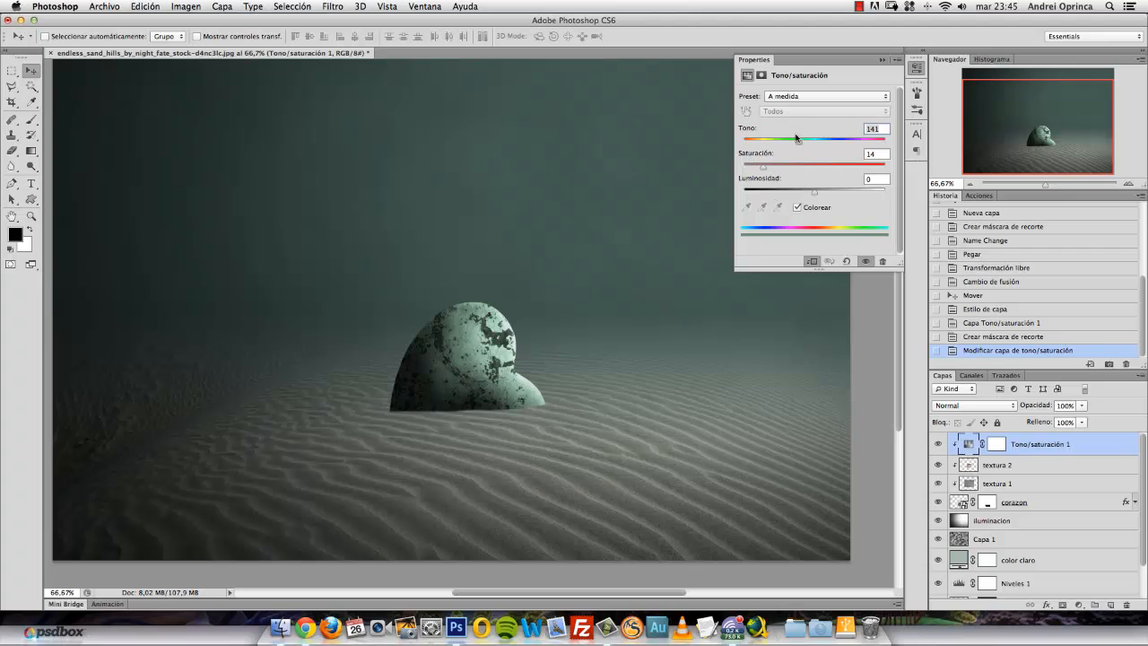
{"action": "left_click_drag", "start_coordinate": [801, 143], "coordinate": [811, 143]}
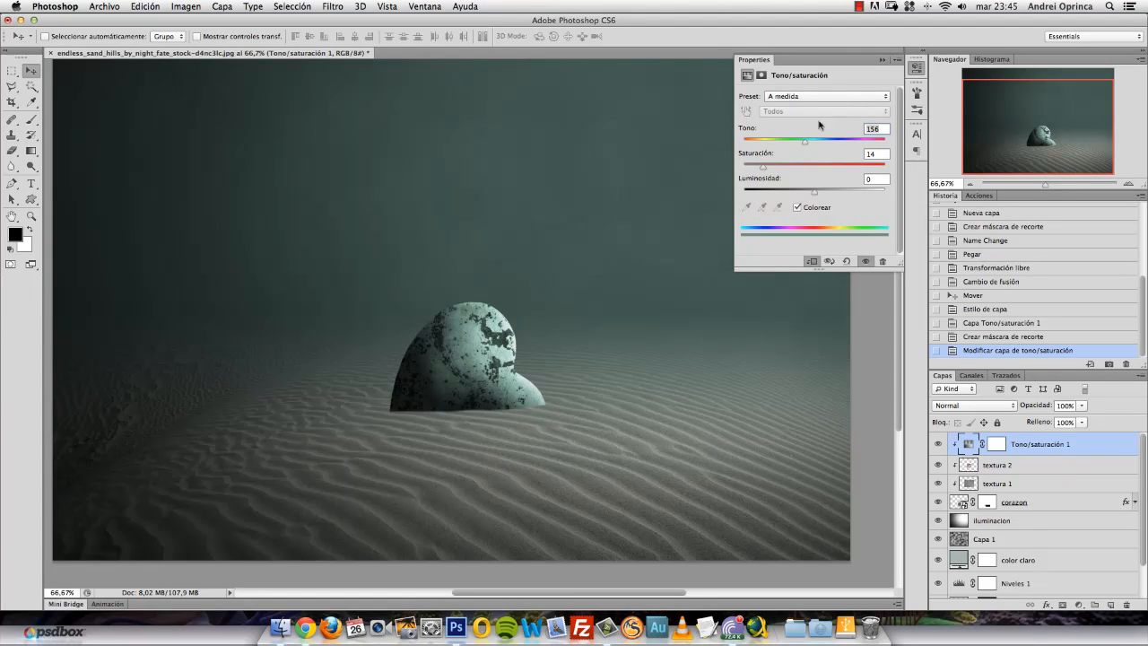
{"action": "left_click", "coordinate": [883, 59]}
{"action": "left_click_drag", "start_coordinate": [1082, 405], "coordinate": [1053, 421]}
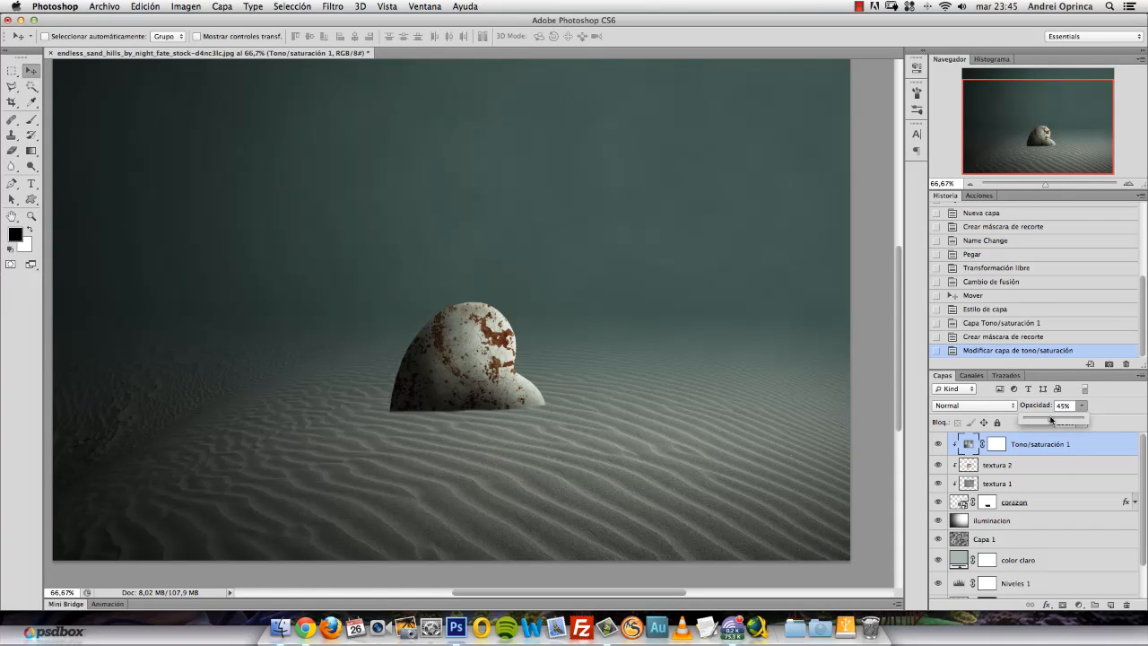
{"action": "left_click_drag", "start_coordinate": [1050, 419], "coordinate": [1051, 419]}
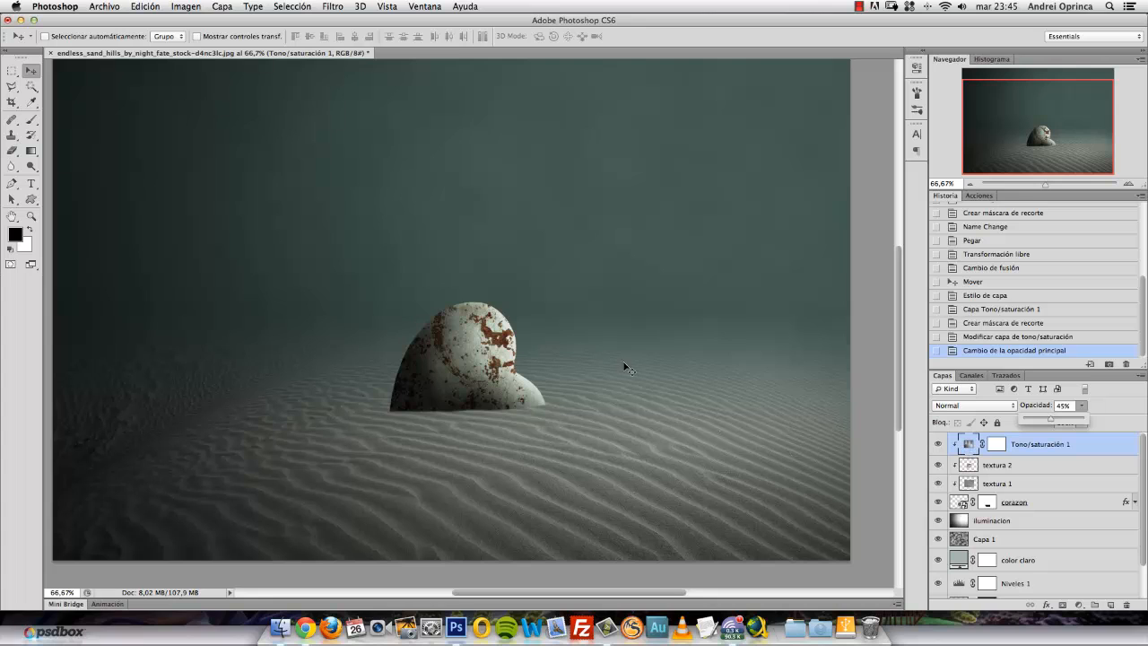
Step: Shift the Hue/Saturation adjustment's hue to 186 and raise its layer opacity to 56%
{"action": "double_click", "coordinate": [968, 444]}
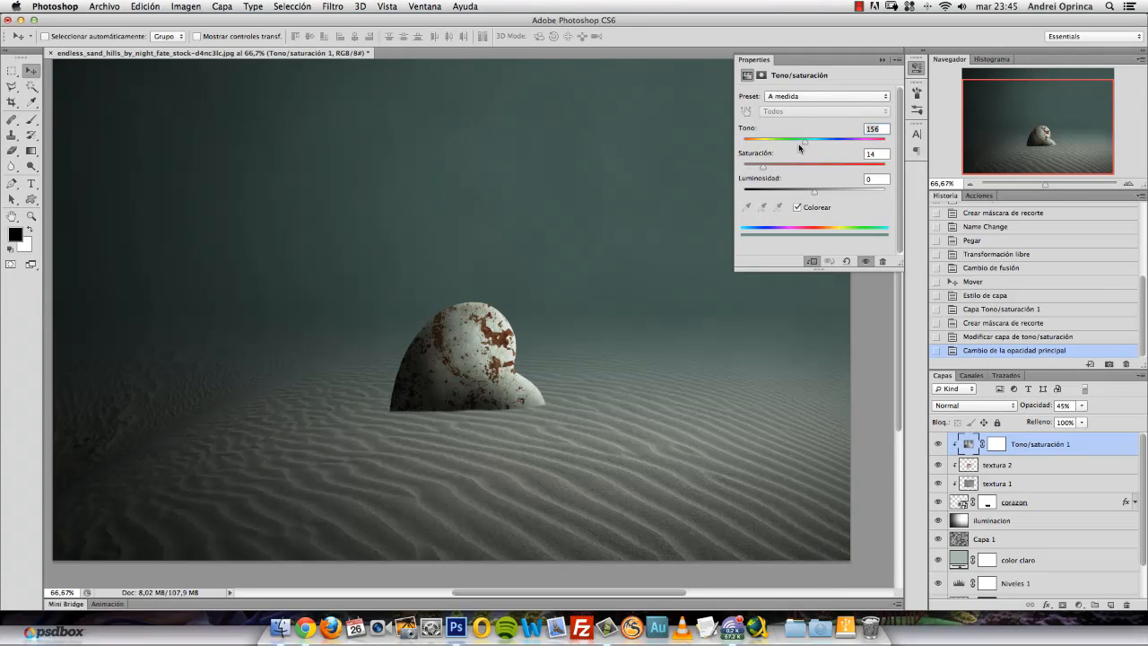
{"action": "left_click_drag", "start_coordinate": [804, 145], "coordinate": [815, 147]}
{"action": "left_click", "coordinate": [883, 60]}
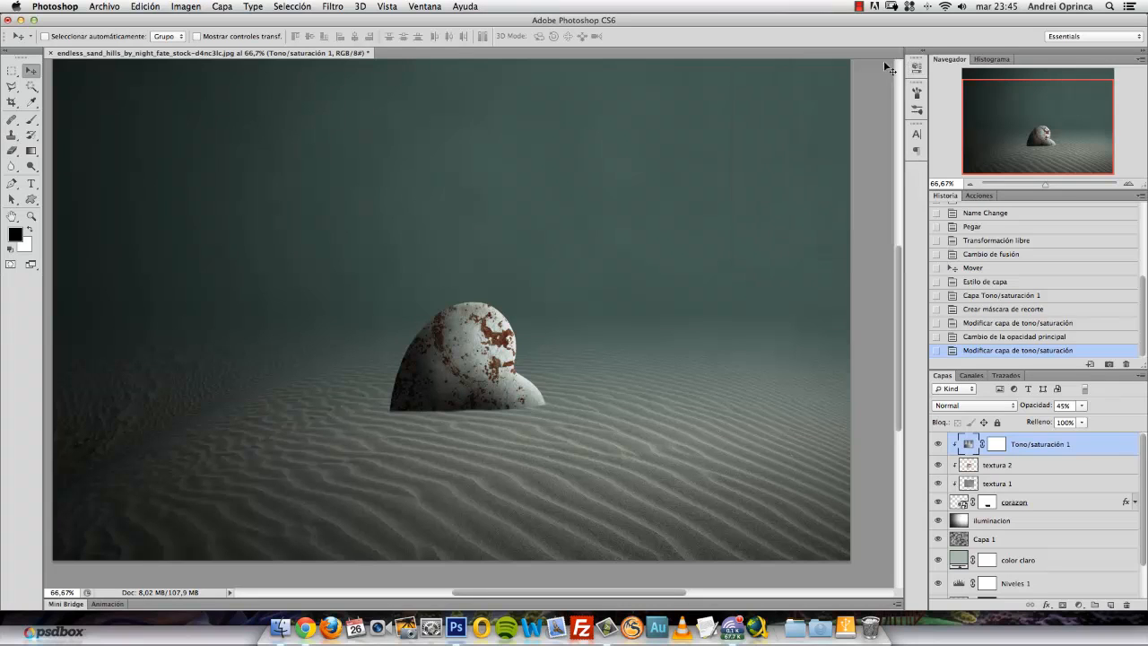
{"action": "left_click", "coordinate": [1082, 407]}
{"action": "left_click_drag", "start_coordinate": [1085, 423], "coordinate": [1091, 424]}
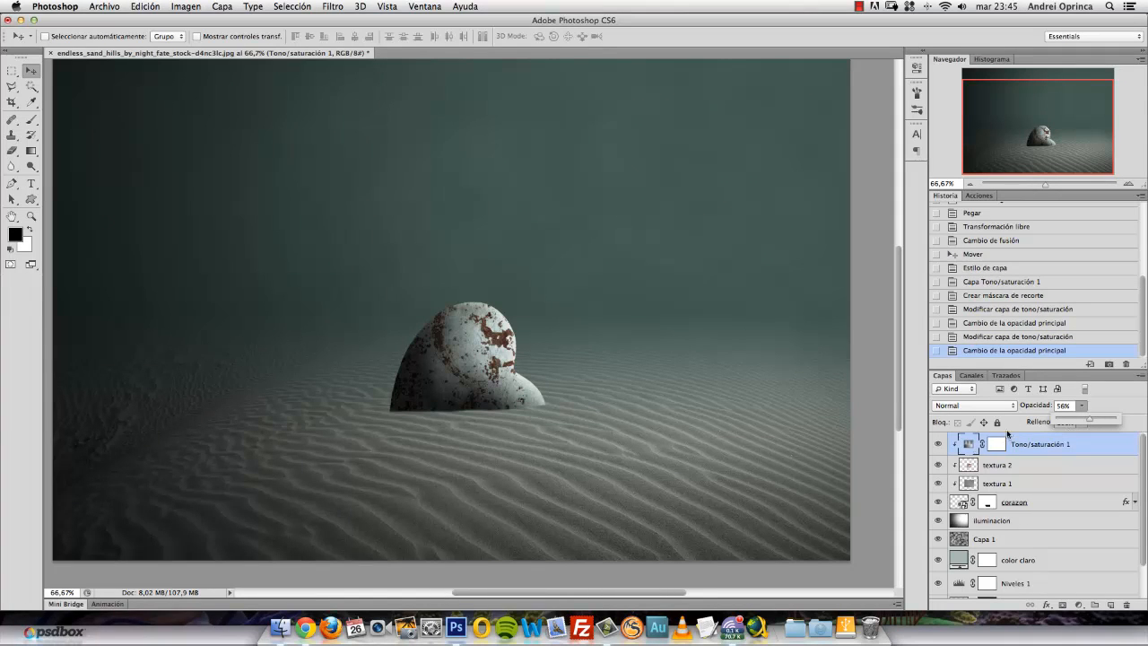
Step: Set the adjustment's lightness to -4, lower its hue and saturation slightly, and compare the heart with and without the adjustment
{"action": "double_click", "coordinate": [968, 444]}
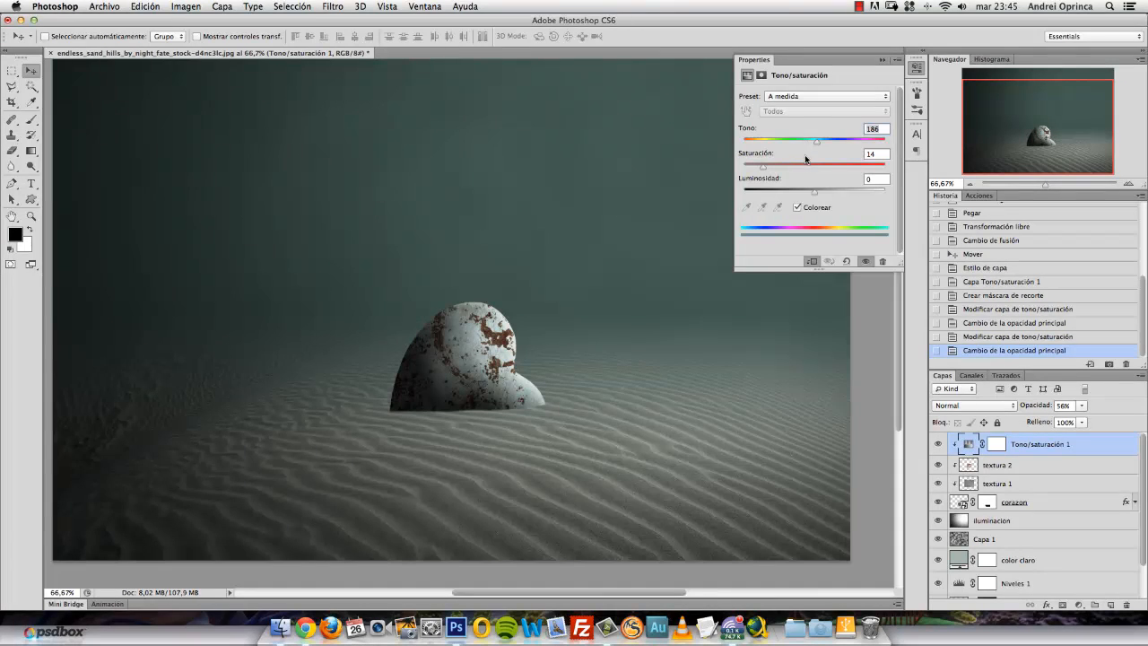
{"action": "left_click_drag", "start_coordinate": [814, 192], "coordinate": [813, 195]}
{"action": "left_click_drag", "start_coordinate": [816, 141], "coordinate": [814, 146]}
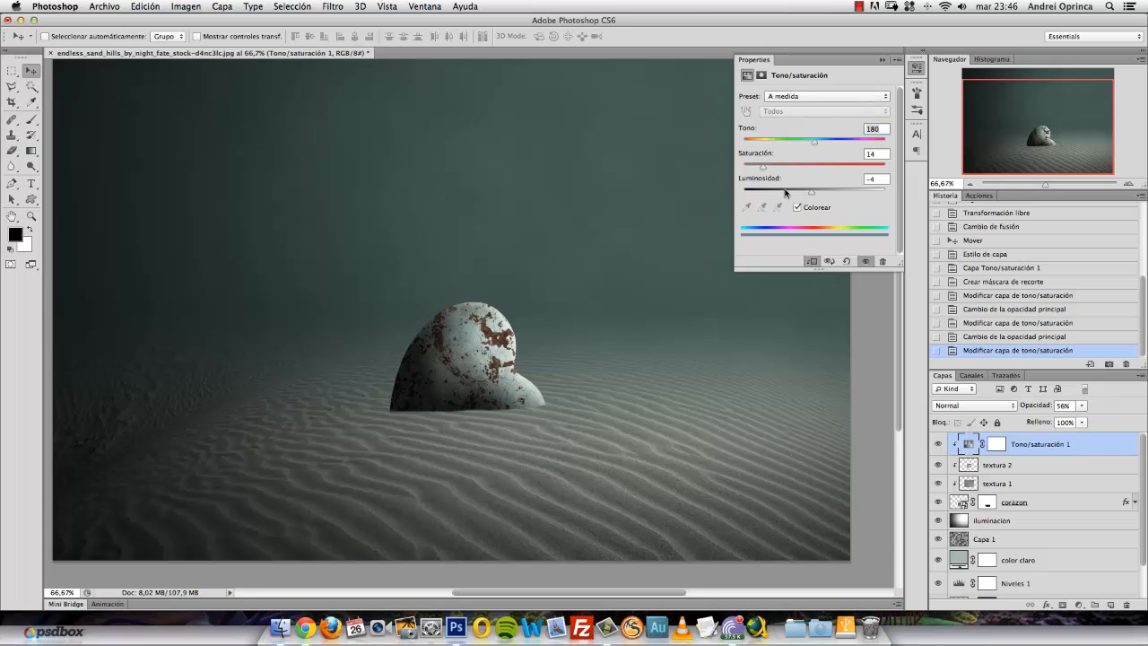
{"action": "left_click_drag", "start_coordinate": [815, 146], "coordinate": [759, 170]}
{"action": "left_click", "coordinate": [883, 59]}
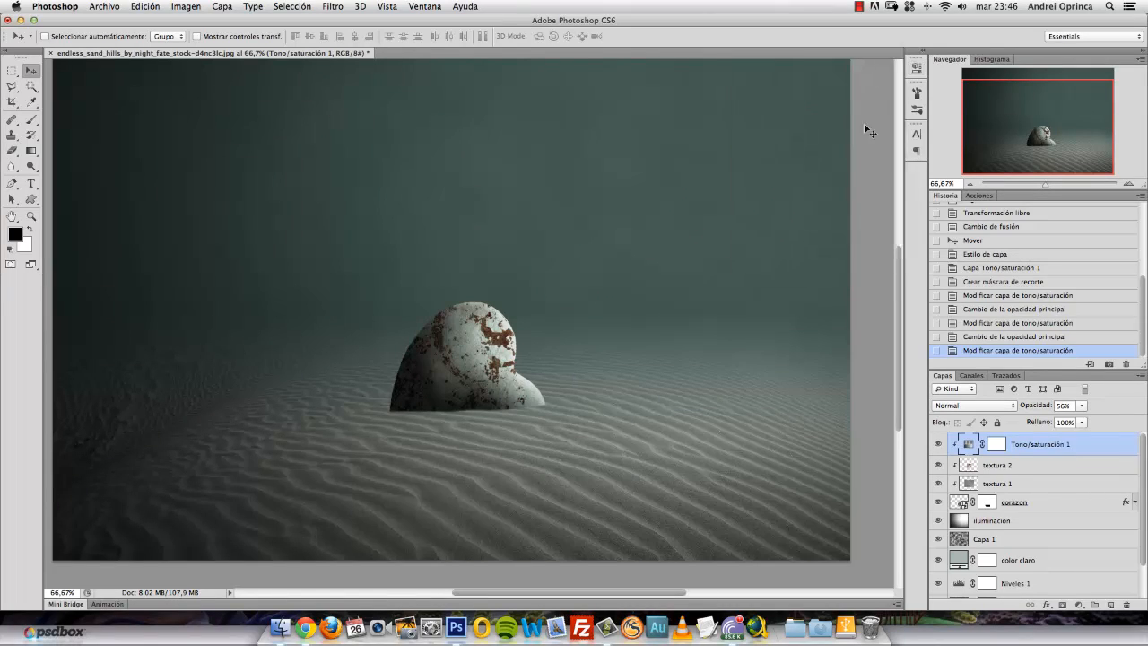
{"action": "left_click", "coordinate": [939, 445]}
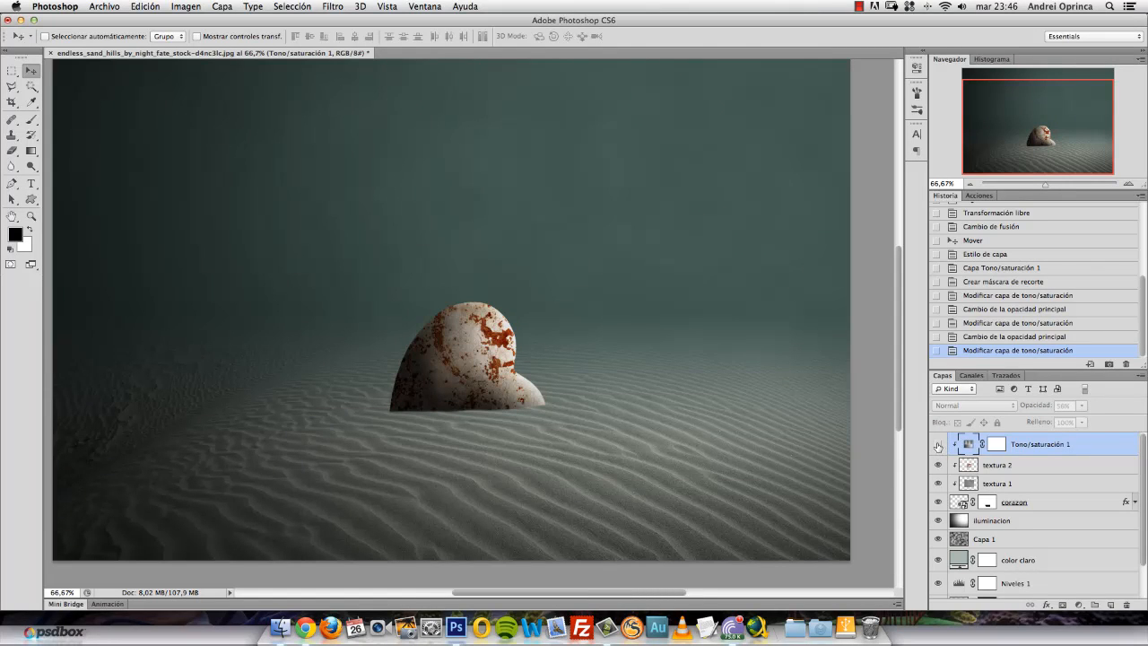
{"action": "left_click", "coordinate": [938, 445]}
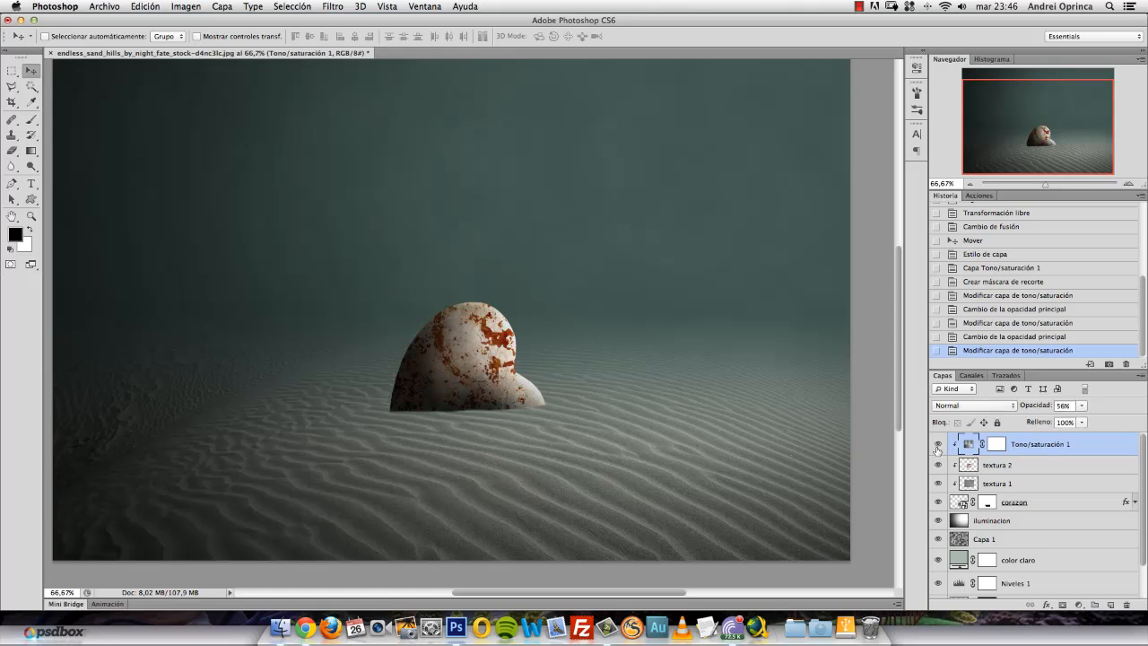
{"action": "left_click", "coordinate": [938, 446]}
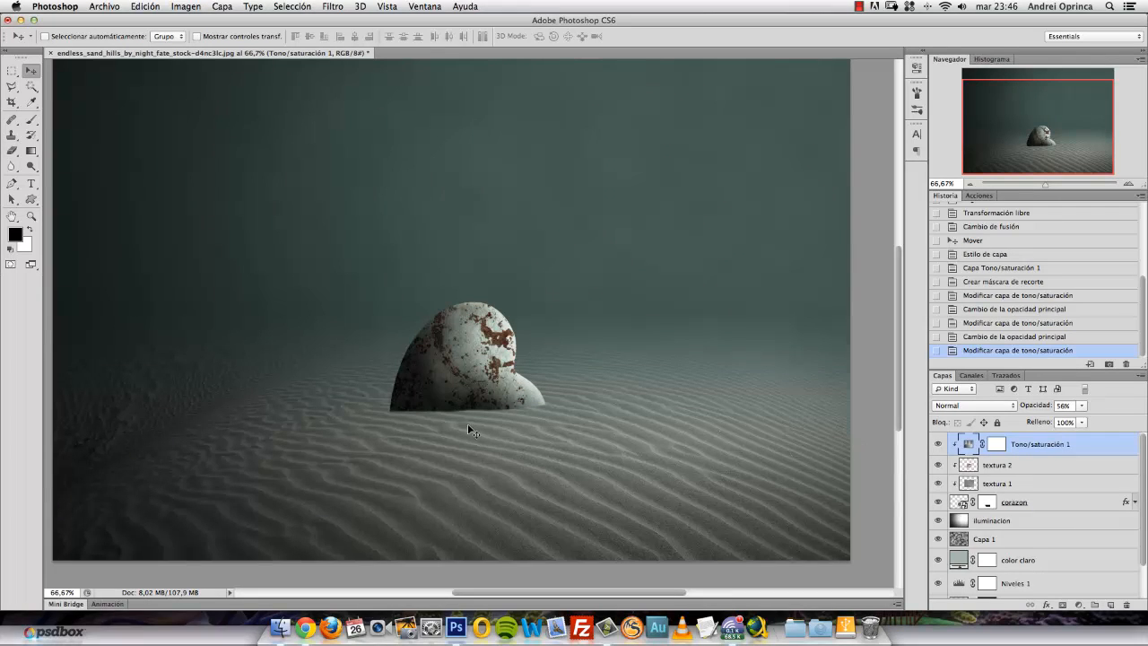
Step: Create a new layer directly below the corazon layer and name it "sombra 1"
{"action": "scroll", "coordinate": [449, 379], "scroll_direction": "left", "scroll_amount": 3}
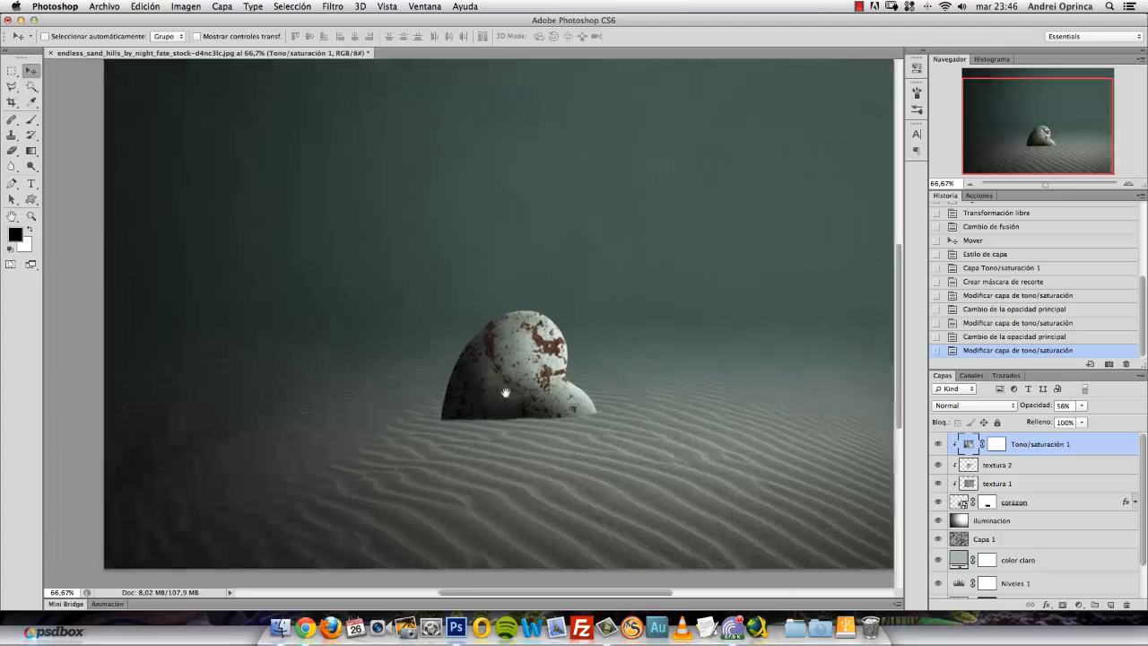
{"action": "scroll", "coordinate": [512, 397], "scroll_direction": "up", "scroll_amount": 2}
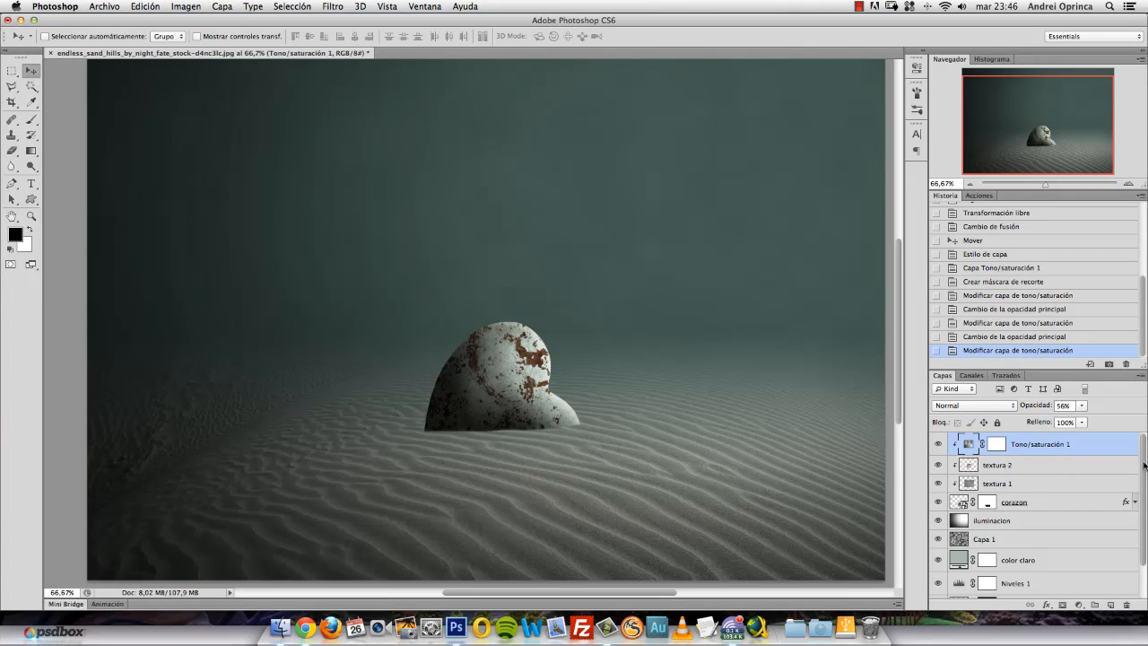
{"action": "mouse_move", "coordinate": [1143, 468]}
{"action": "left_mouse_down"}
{"action": "mouse_move", "coordinate": [1141, 500]}
{"action": "mouse_move", "coordinate": [1140, 486]}
{"action": "left_mouse_up"}
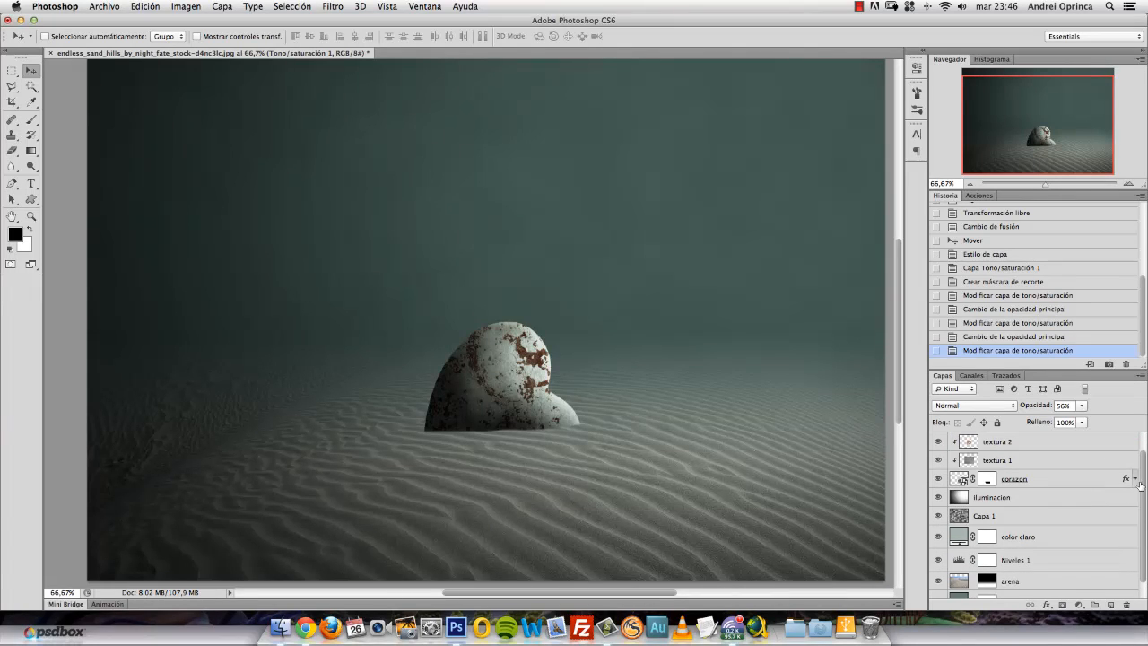
{"action": "left_click", "coordinate": [1063, 485]}
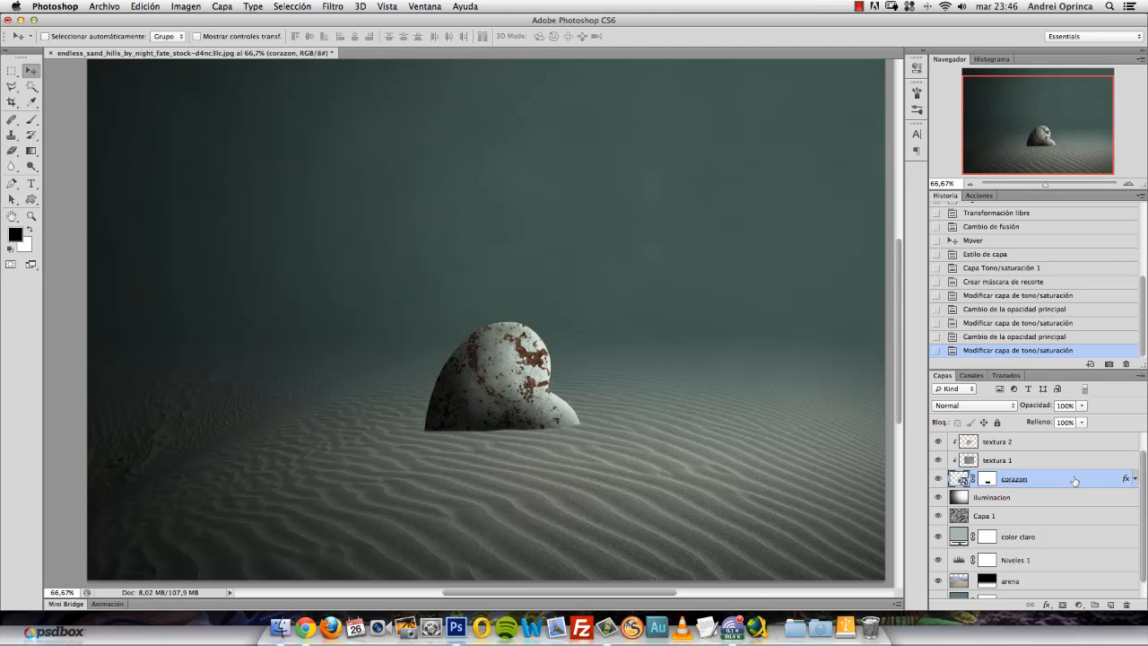
{"action": "left_click", "coordinate": [1111, 607]}
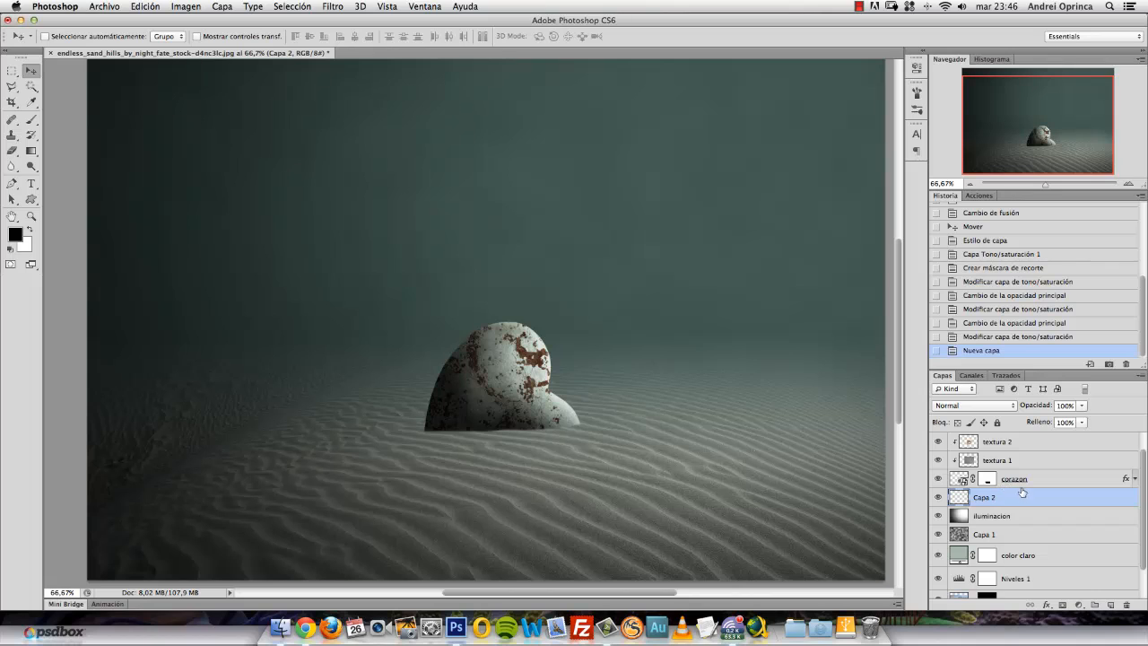
{"action": "double_click", "coordinate": [984, 498]}
{"action": "type", "text": "sombra 1"}
{"action": "key", "text": "Return"}
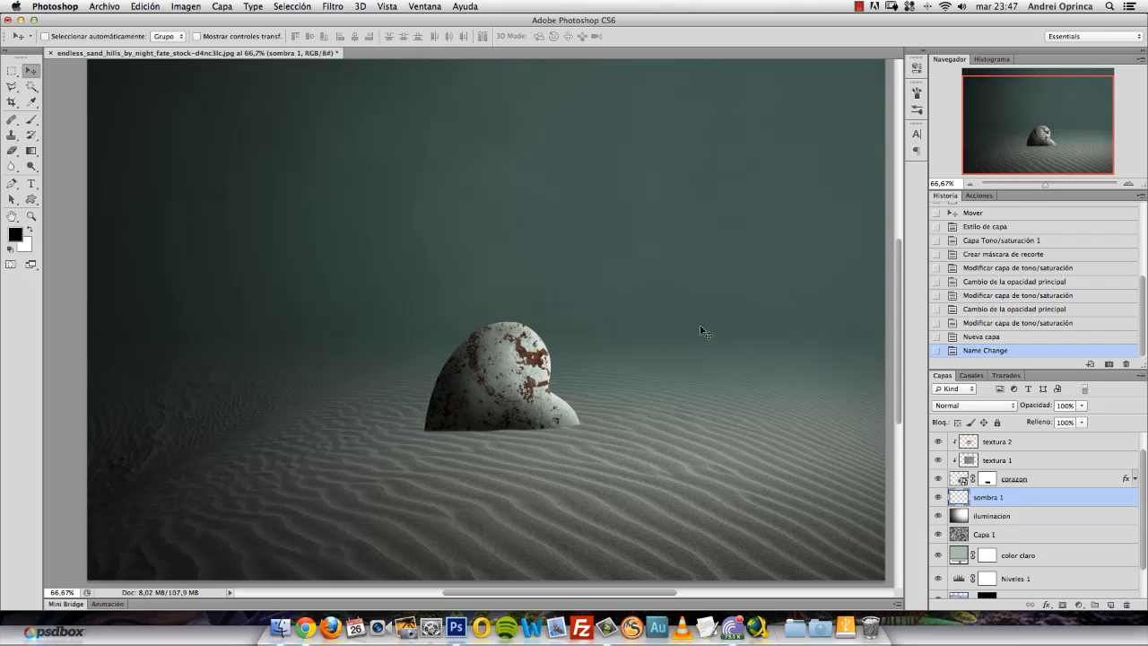
Step: Switch to the Elliptical Marquee tool
{"action": "left_click", "coordinate": [11, 72]}
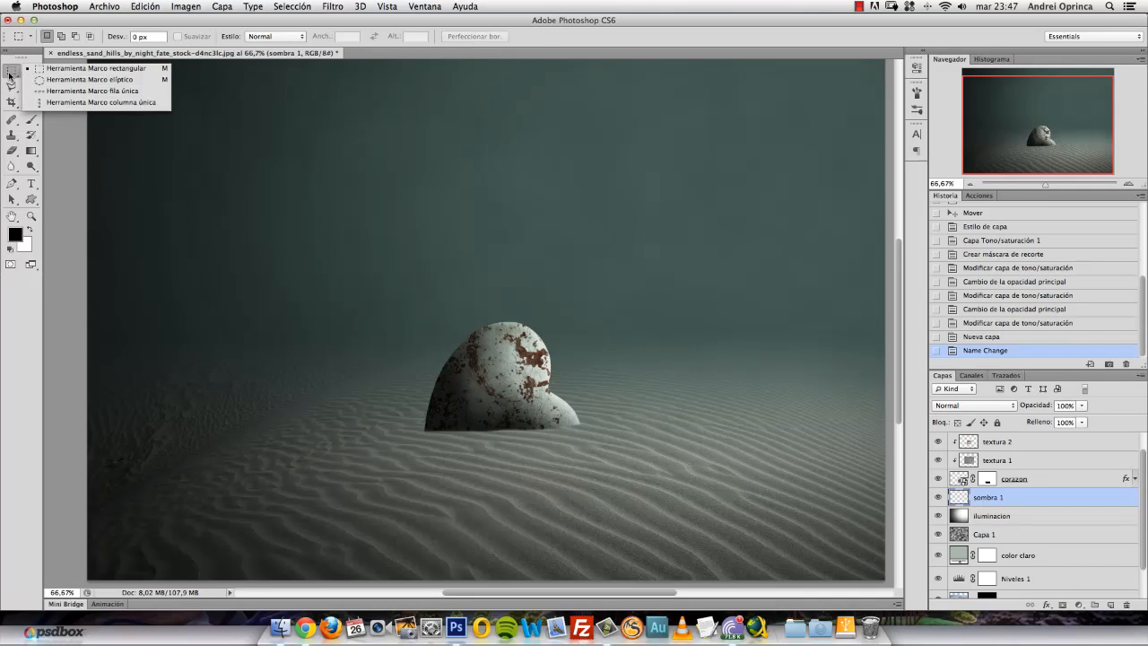
{"action": "left_click", "coordinate": [77, 81]}
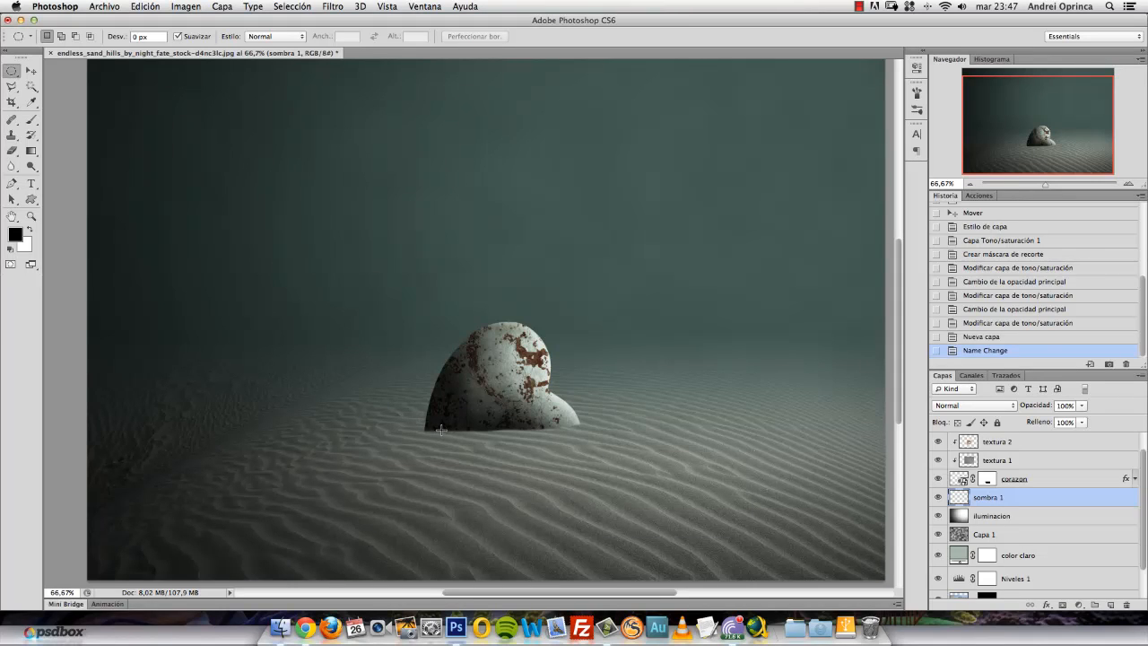
{"action": "left_click", "coordinate": [32, 119]}
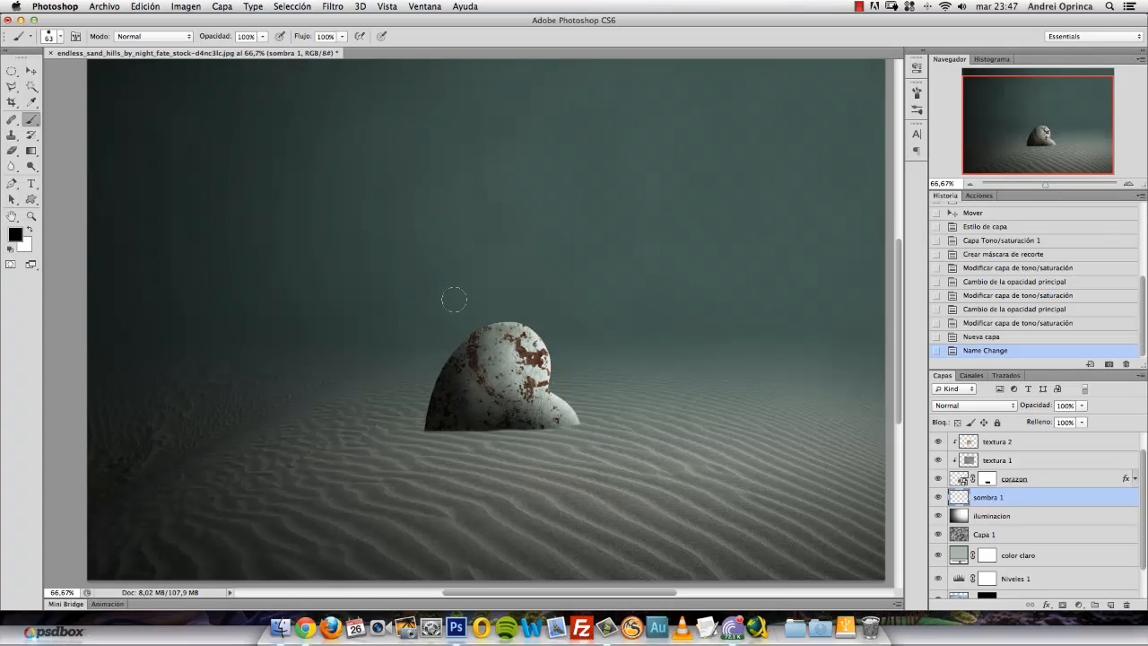
{"action": "left_click_drag", "start_coordinate": [442, 435], "coordinate": [357, 440]}
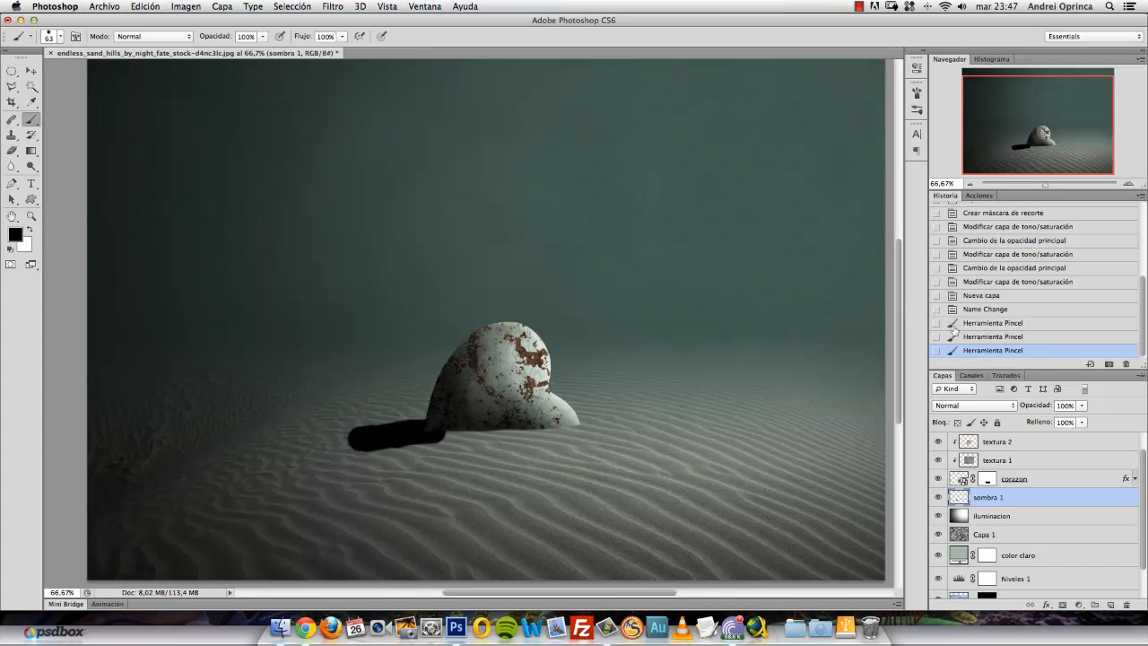
{"action": "left_click", "coordinate": [978, 309]}
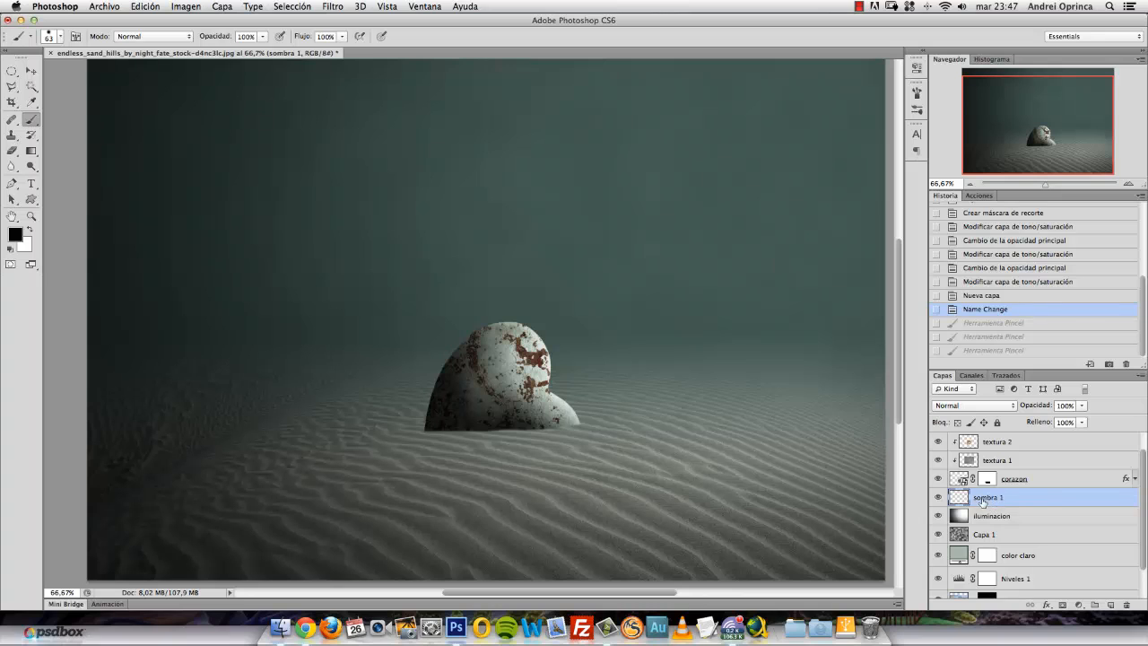
Step: On the sombra 1 layer, make a flat elliptical selection across the heart's lower-left base, fill it with black and deselect it
{"action": "key", "text": "m"}
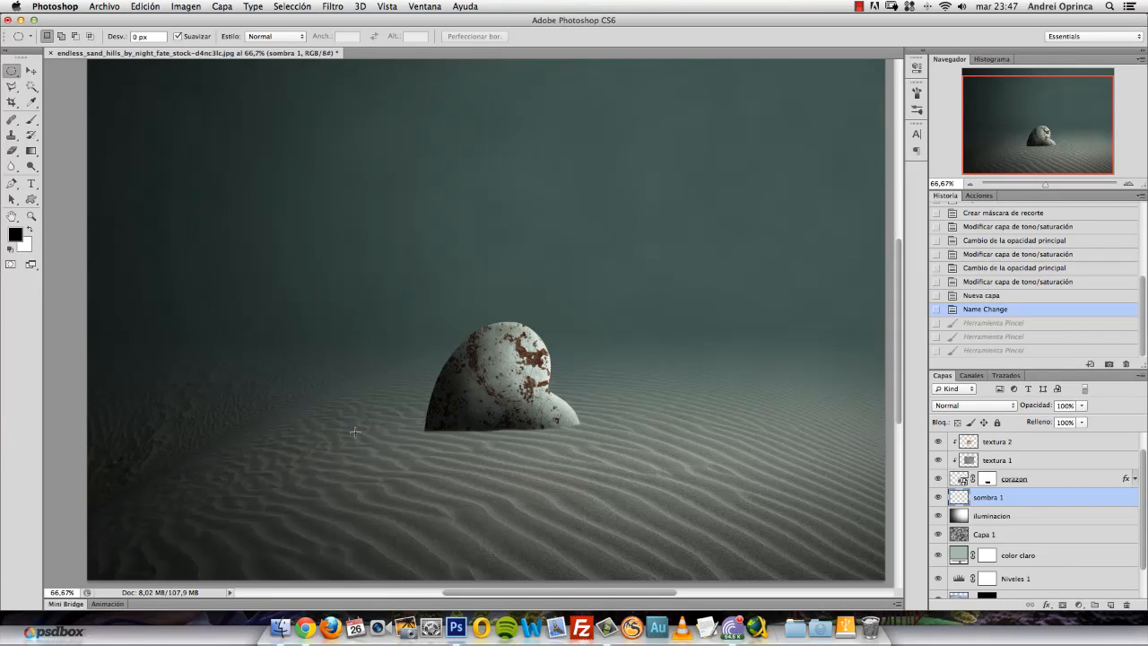
{"action": "left_click_drag", "start_coordinate": [355, 432], "coordinate": [507, 438]}
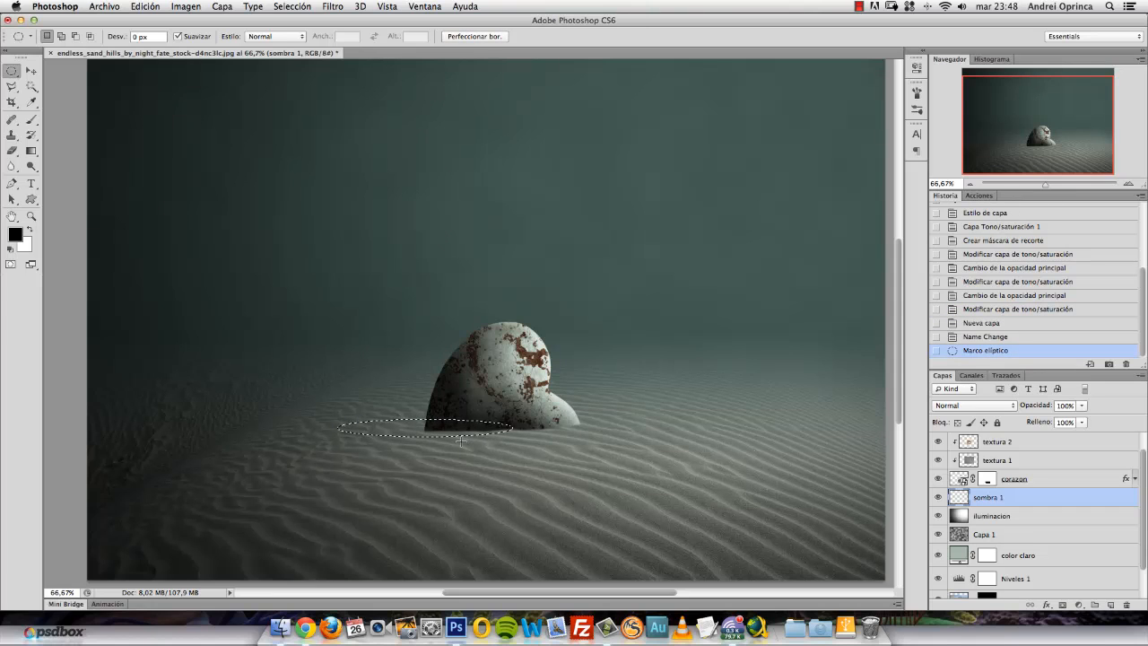
{"action": "key", "text": "alt+BackSpace"}
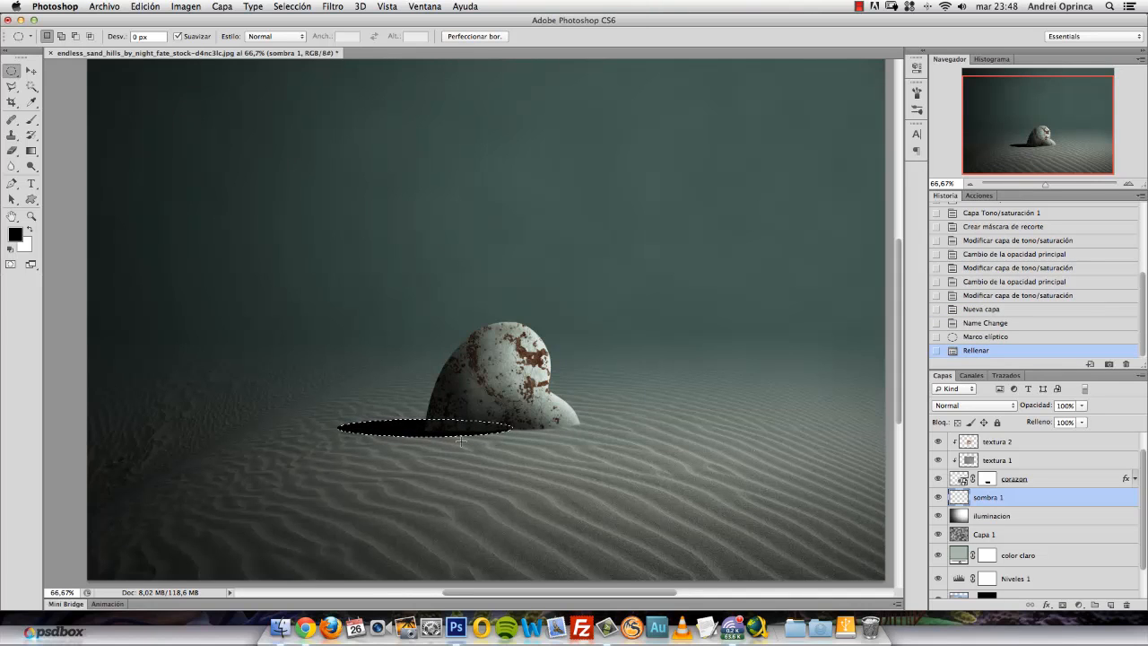
{"action": "key", "text": "cmd+d"}
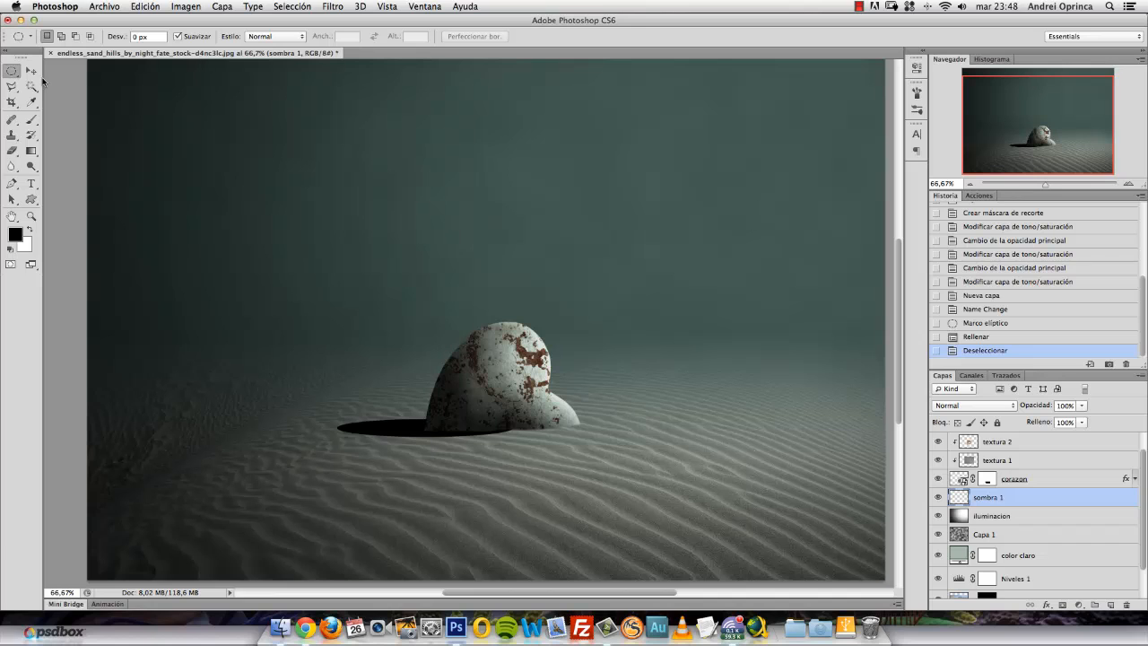
Step: Rotate the black ellipse slightly counterclockwise and position it so it extends left from beneath the heart's base
{"action": "key", "text": "v"}
{"action": "mouse_move", "coordinate": [408, 342]}
{"action": "left_mouse_down"}
{"action": "mouse_move", "coordinate": [432, 348]}
{"action": "mouse_move", "coordinate": [419, 351]}
{"action": "left_mouse_up"}
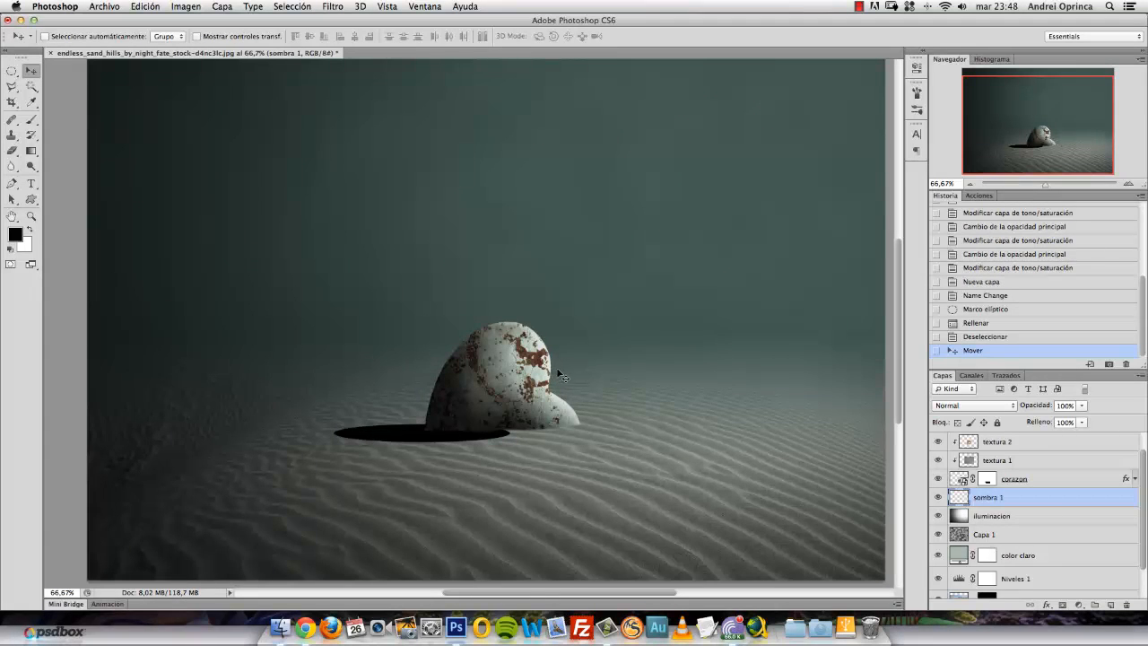
{"action": "key", "text": "ctrl+t"}
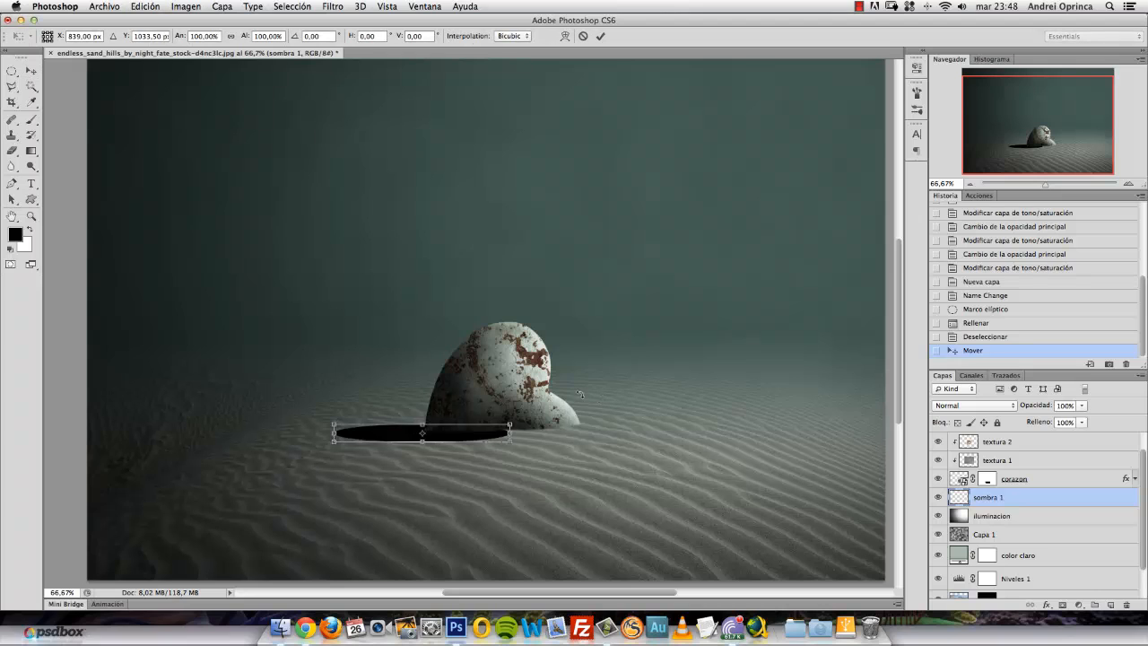
{"action": "left_click_drag", "start_coordinate": [579, 387], "coordinate": [579, 395]}
{"action": "key", "text": "Return"}
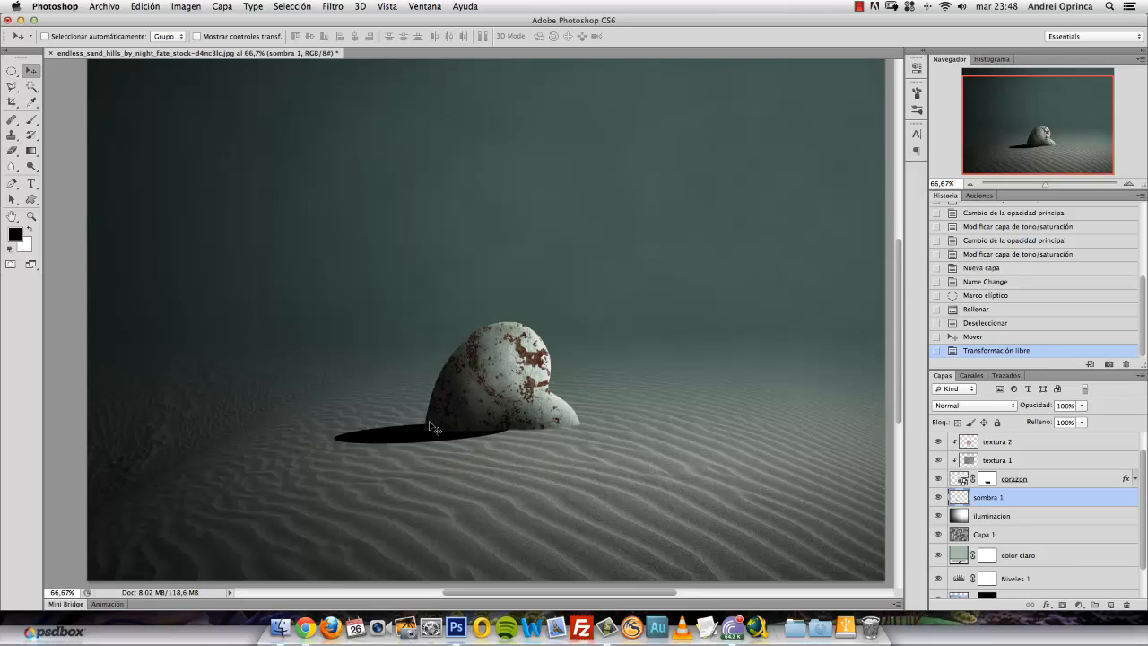
{"action": "left_click_drag", "start_coordinate": [427, 436], "coordinate": [501, 418]}
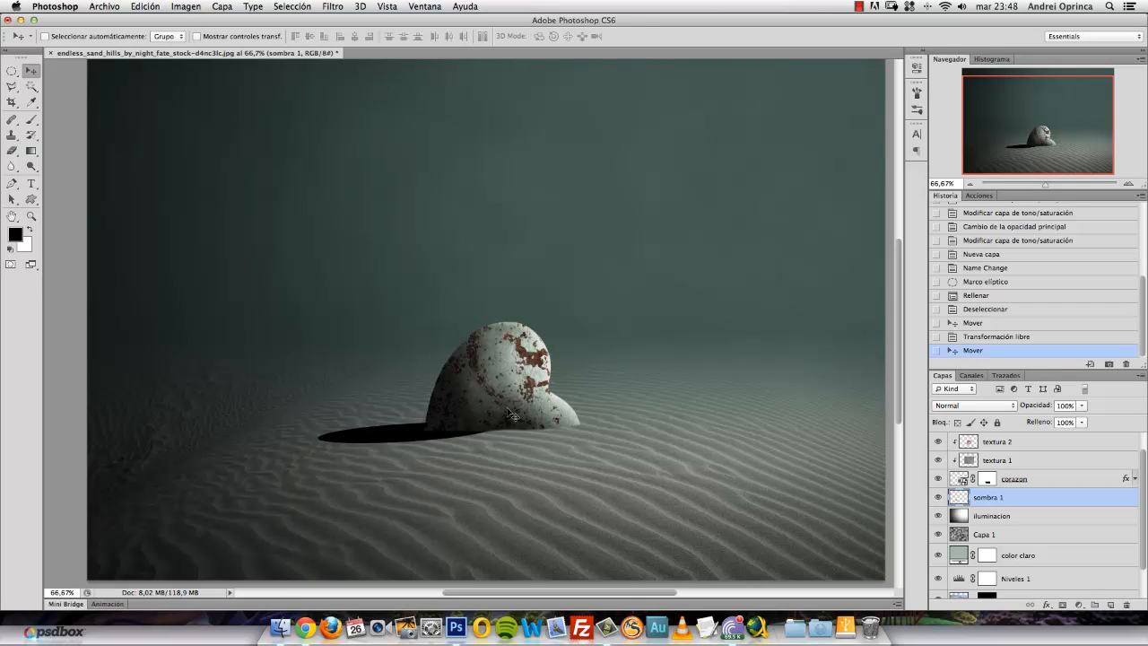
Step: Apply a Gaussian blur of 28.9 pixels to the sombra 1 ellipse and shift it right beneath the heart
{"action": "left_click", "coordinate": [334, 7]}
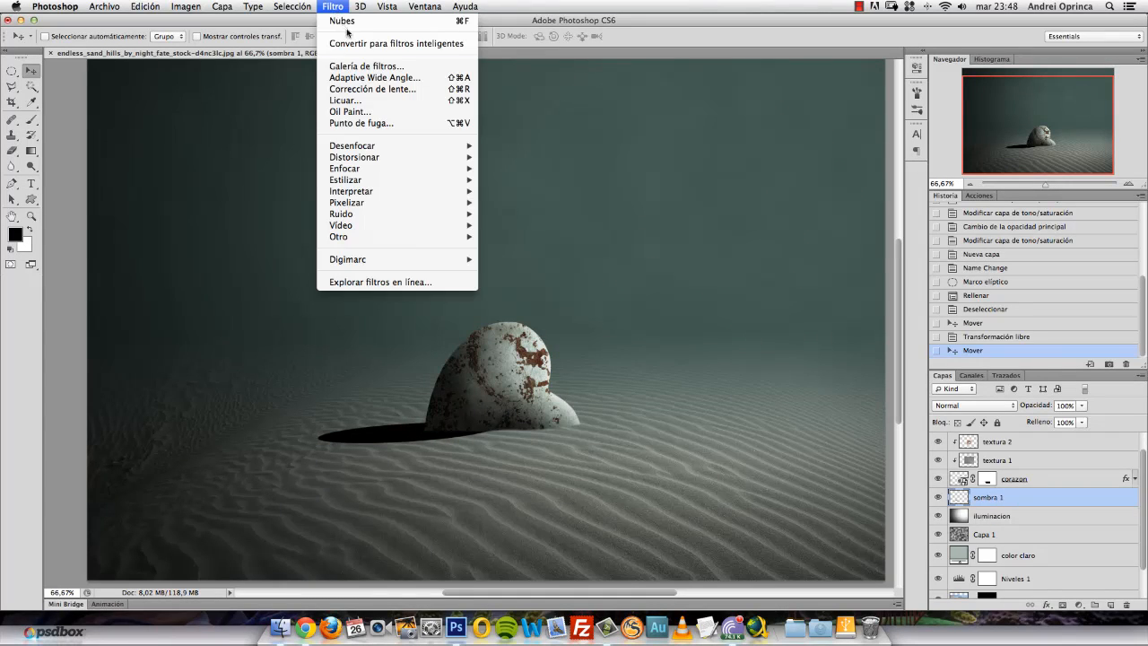
{"action": "mouse_move", "coordinate": [403, 146]}
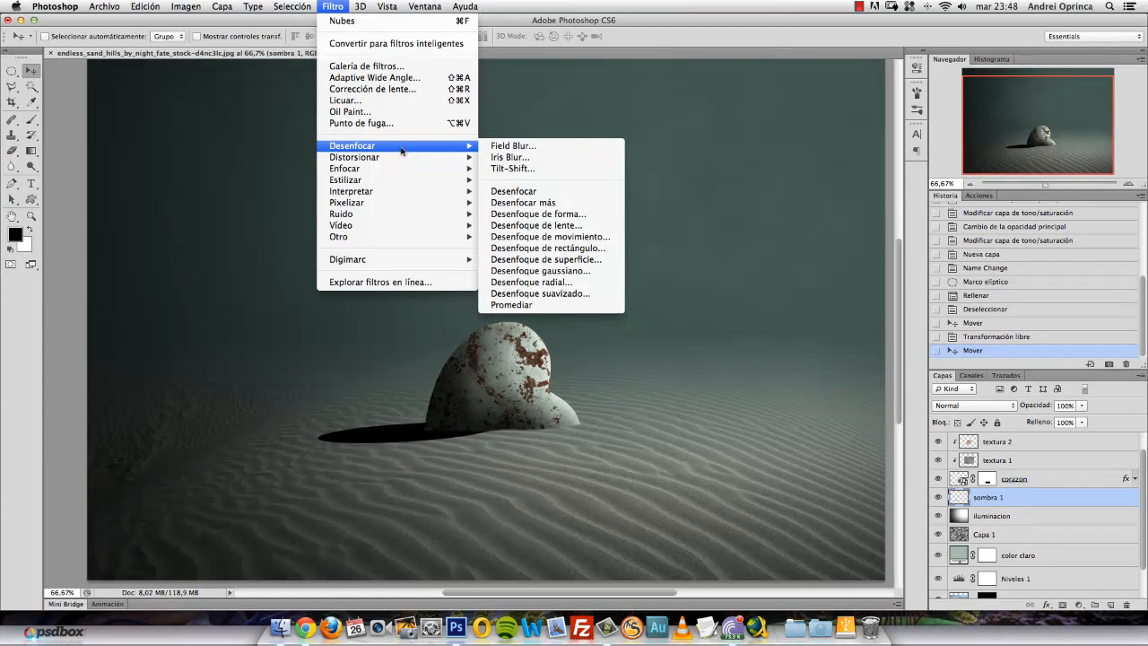
{"action": "left_click", "coordinate": [579, 271]}
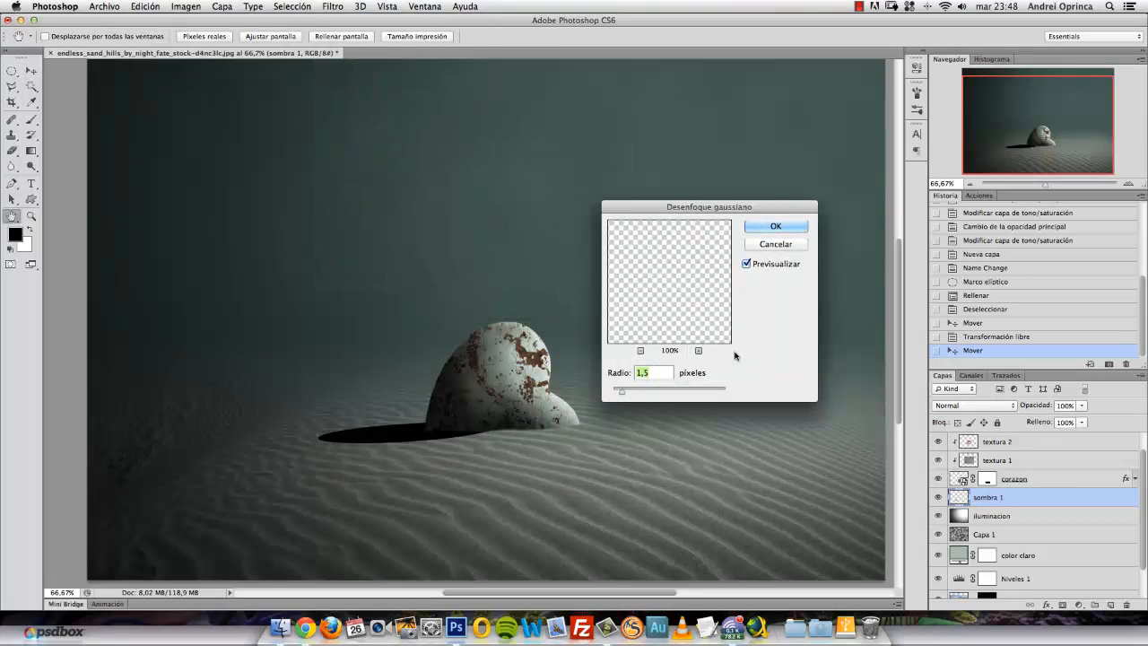
{"action": "left_click_drag", "start_coordinate": [621, 392], "coordinate": [662, 392]}
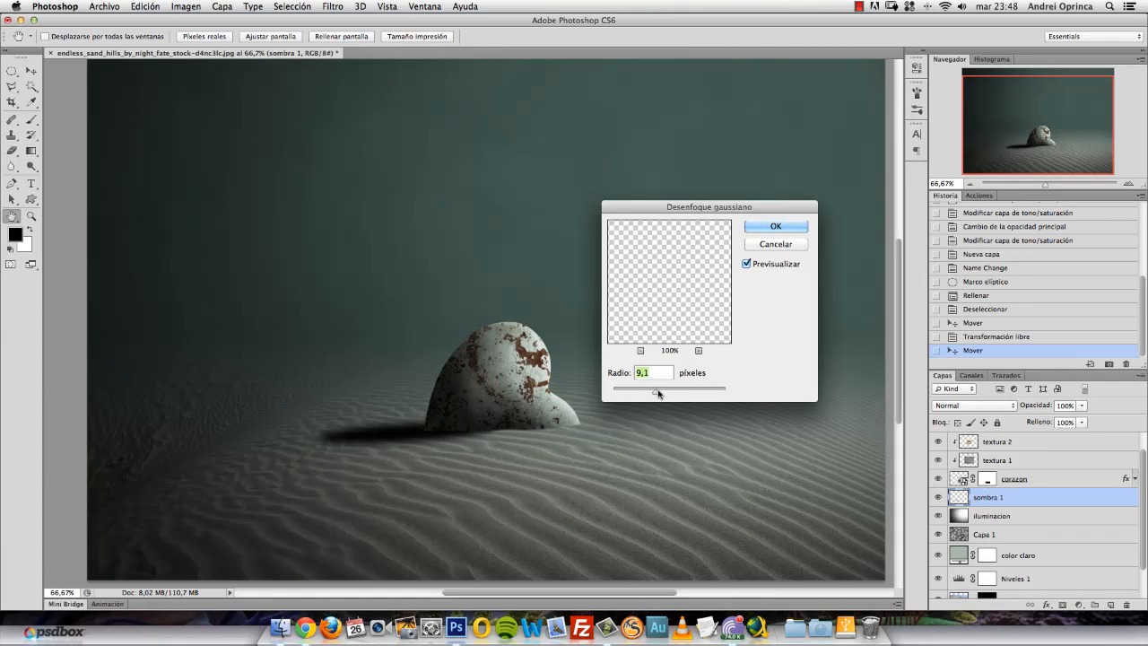
{"action": "left_click_drag", "start_coordinate": [659, 395], "coordinate": [667, 395]}
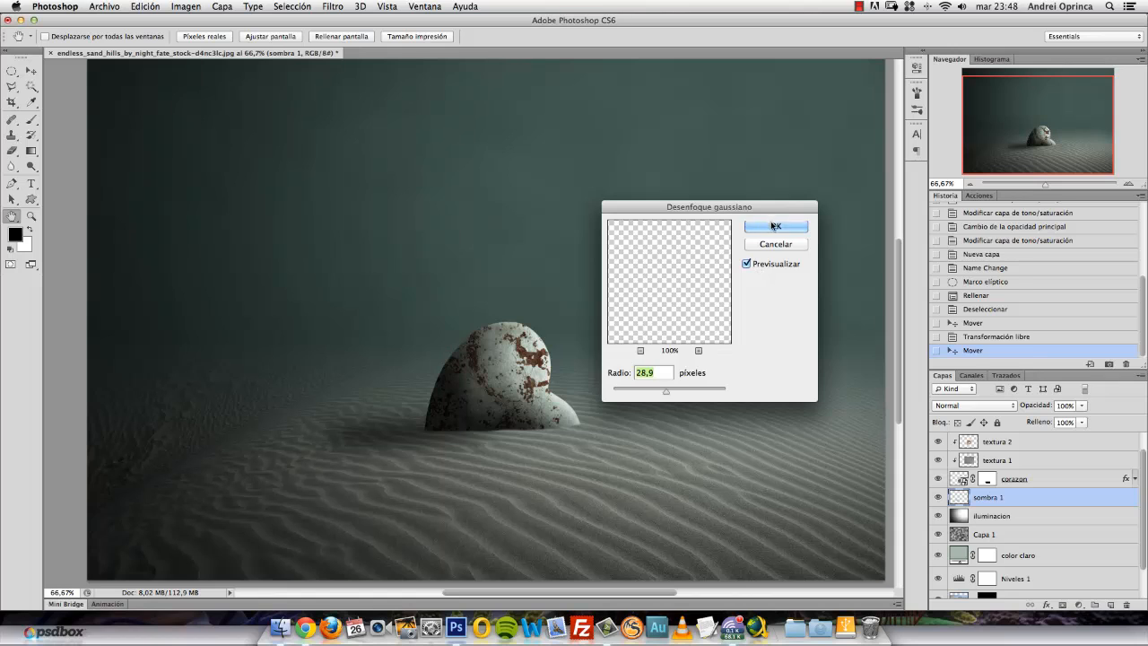
{"action": "left_click", "coordinate": [773, 227]}
{"action": "left_click_drag", "start_coordinate": [489, 387], "coordinate": [510, 403]}
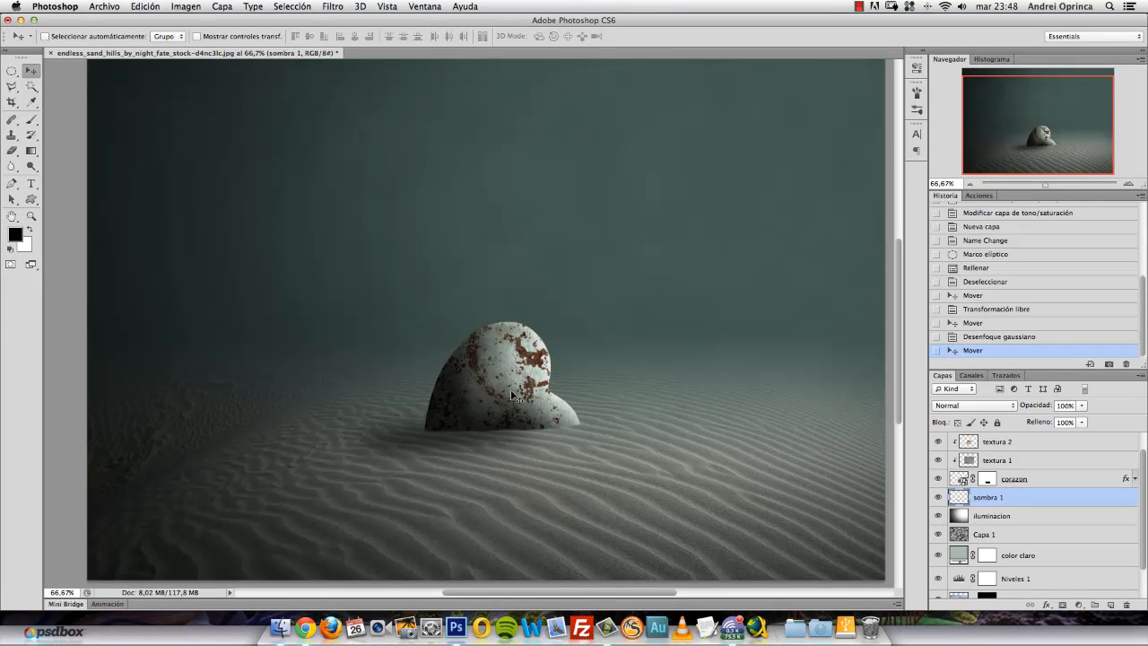
Step: Add a new layer above sombra 1 and create a flat black-filled ellipse on it at the heart's lower-left base
{"action": "left_click", "coordinate": [1112, 605]}
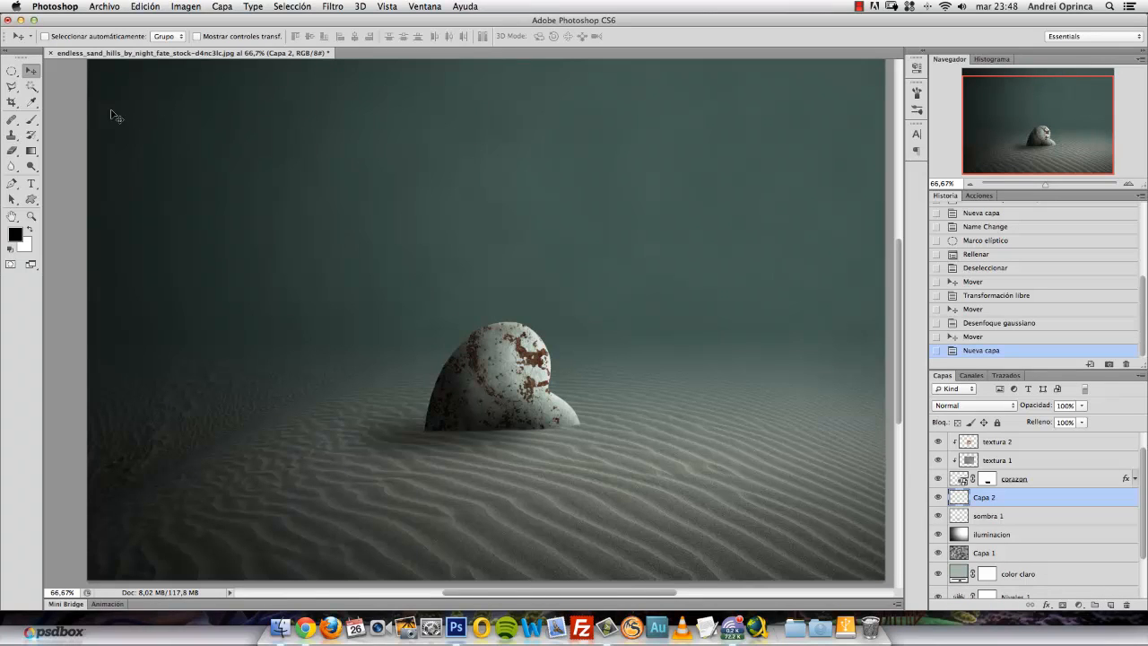
{"action": "left_click", "coordinate": [12, 70]}
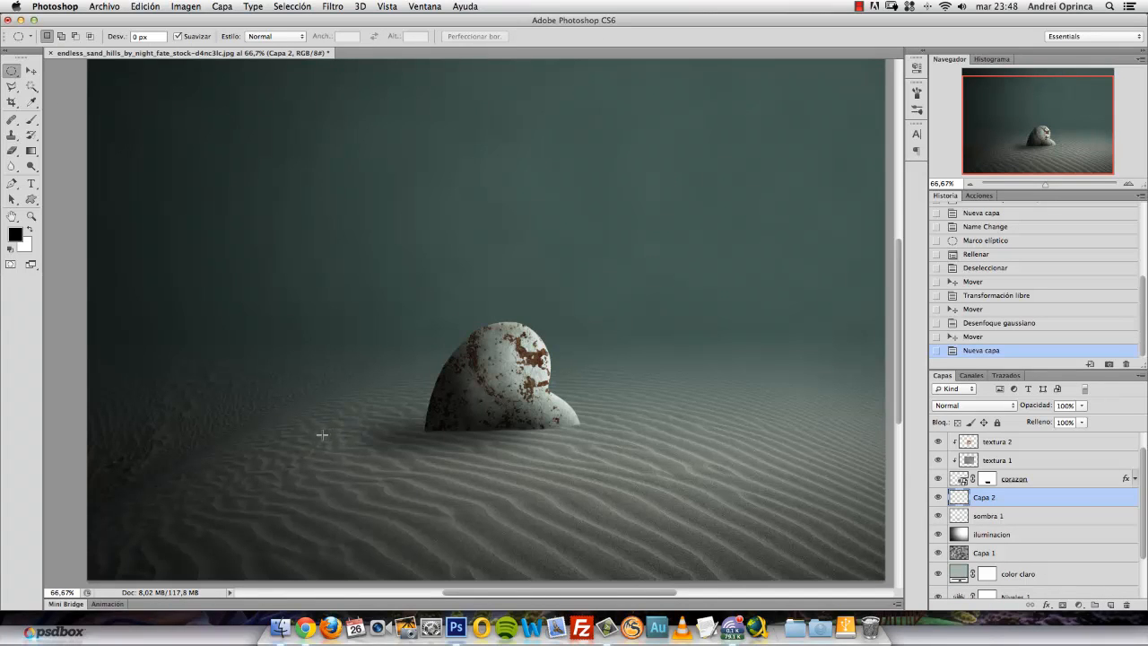
{"action": "left_click_drag", "start_coordinate": [322, 435], "coordinate": [504, 413]}
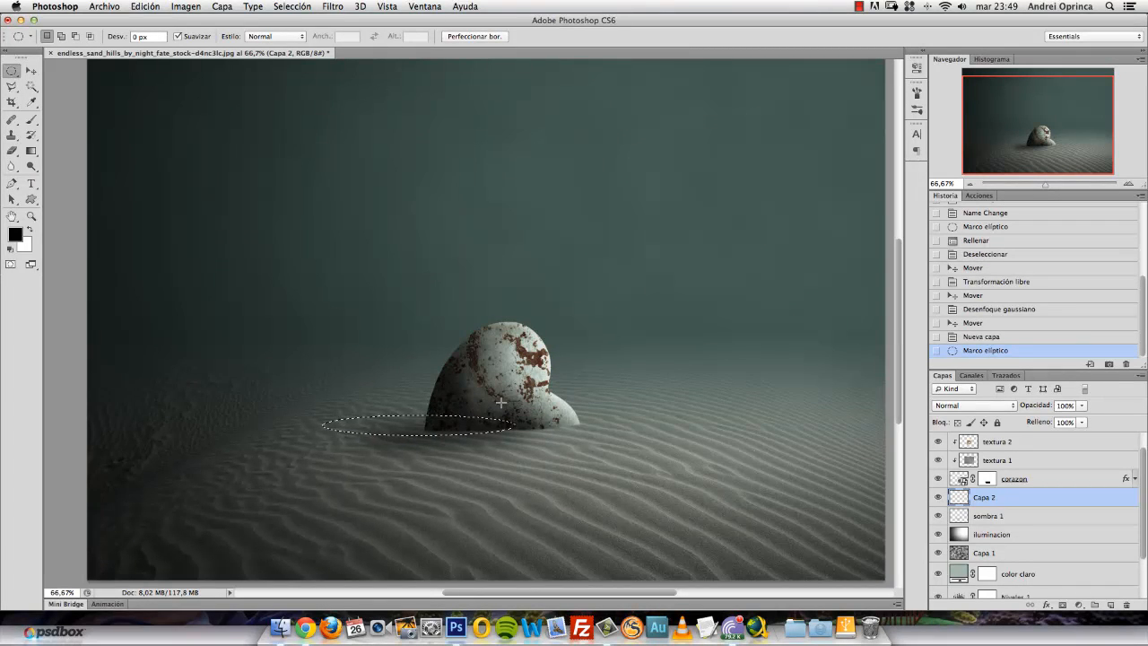
{"action": "key", "text": "alt+BackSpace"}
{"action": "key", "text": "super+d"}
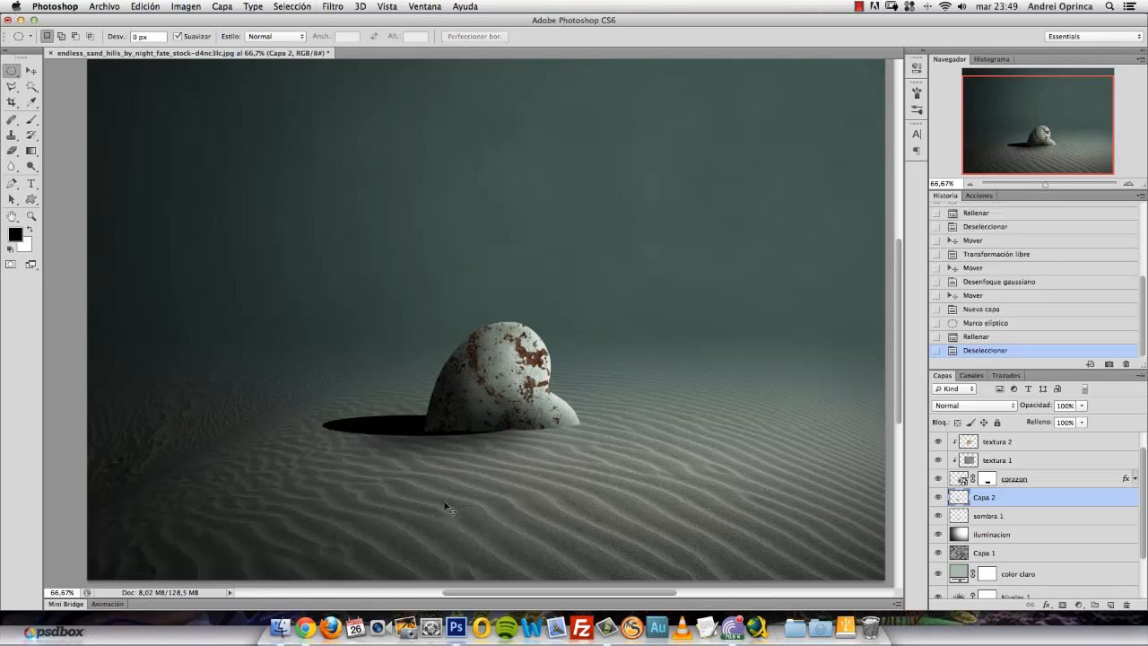
Step: Move the second black ellipse slightly down and right, and rotate it a little counterclockwise to follow the heart's base
{"action": "key", "text": "v"}
{"action": "left_click_drag", "start_coordinate": [449, 418], "coordinate": [455, 426]}
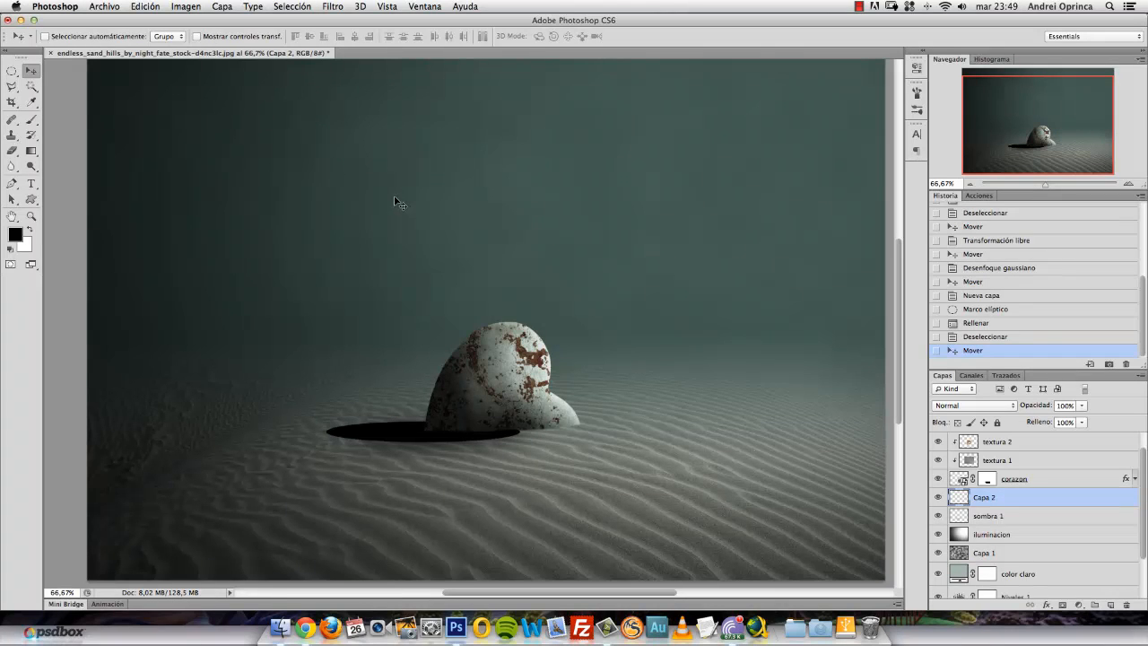
{"action": "key", "text": "super+t"}
{"action": "mouse_move", "coordinate": [579, 362]}
{"action": "left_mouse_down"}
{"action": "mouse_move", "coordinate": [580, 352]}
{"action": "mouse_move", "coordinate": [578, 366]}
{"action": "left_mouse_up"}
{"action": "key", "text": "Return"}
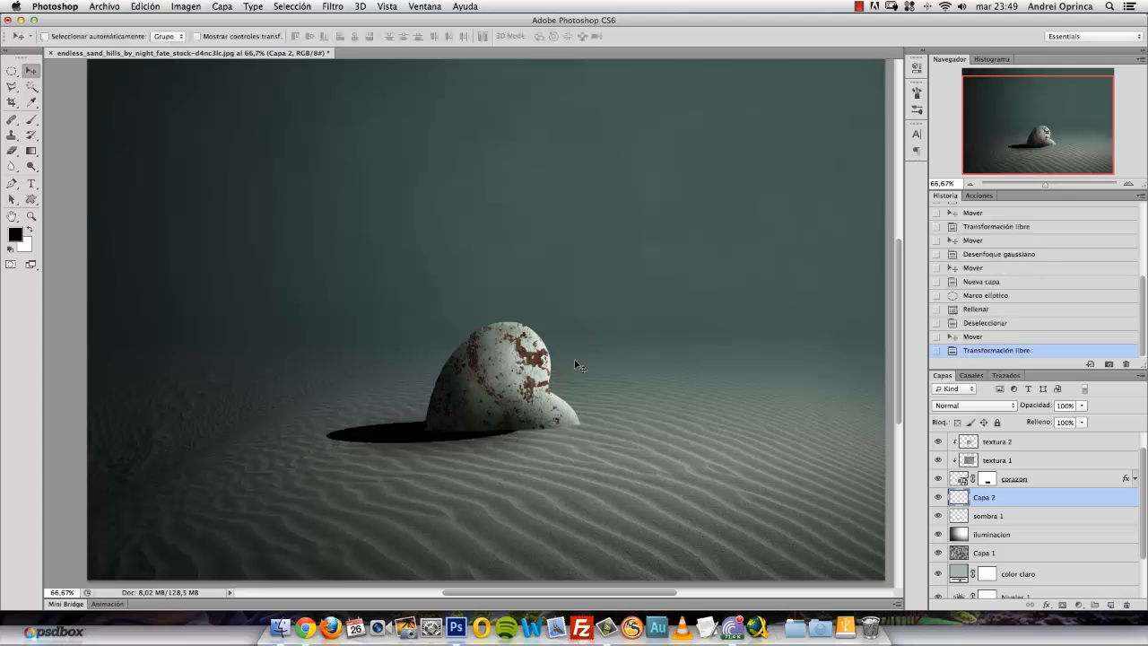
{"action": "key", "text": "Down"}
{"action": "key", "text": "Down"}
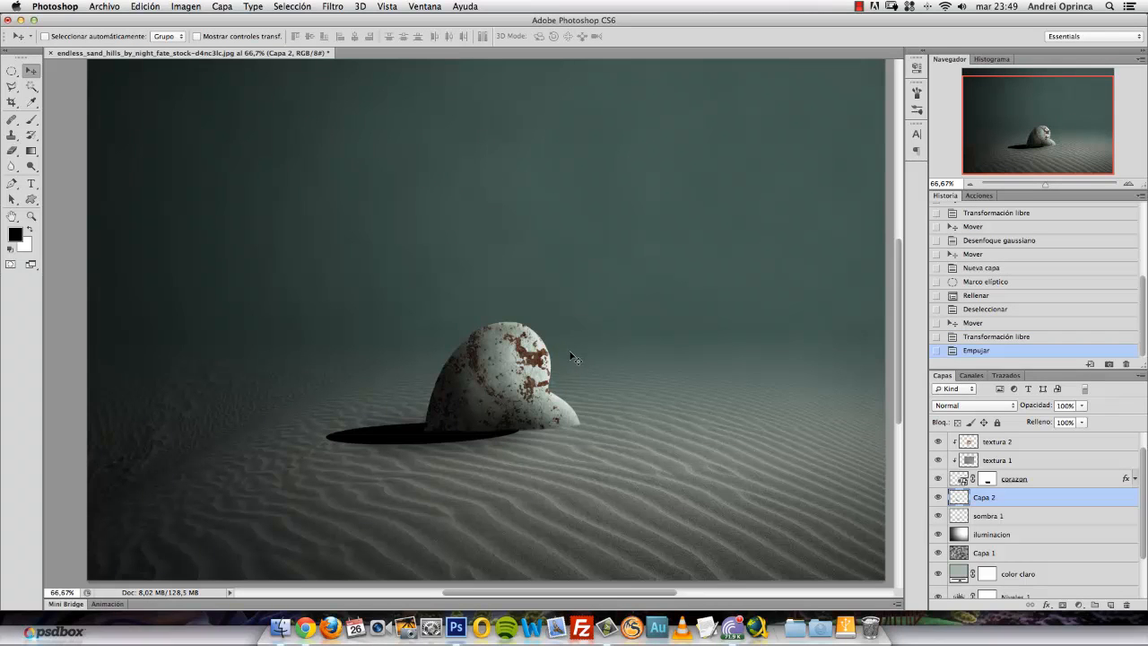
Step: Apply a Gaussian blur with a 12-pixel radius to the second shadow ellipse
{"action": "left_click", "coordinate": [333, 6]}
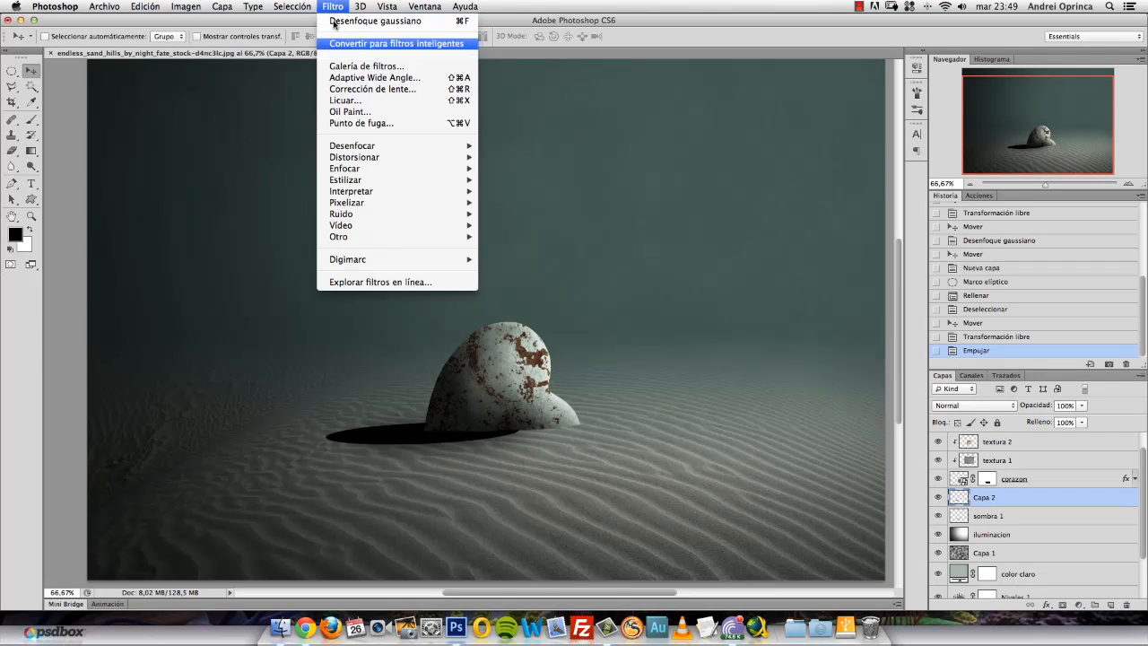
{"action": "mouse_move", "coordinate": [408, 148]}
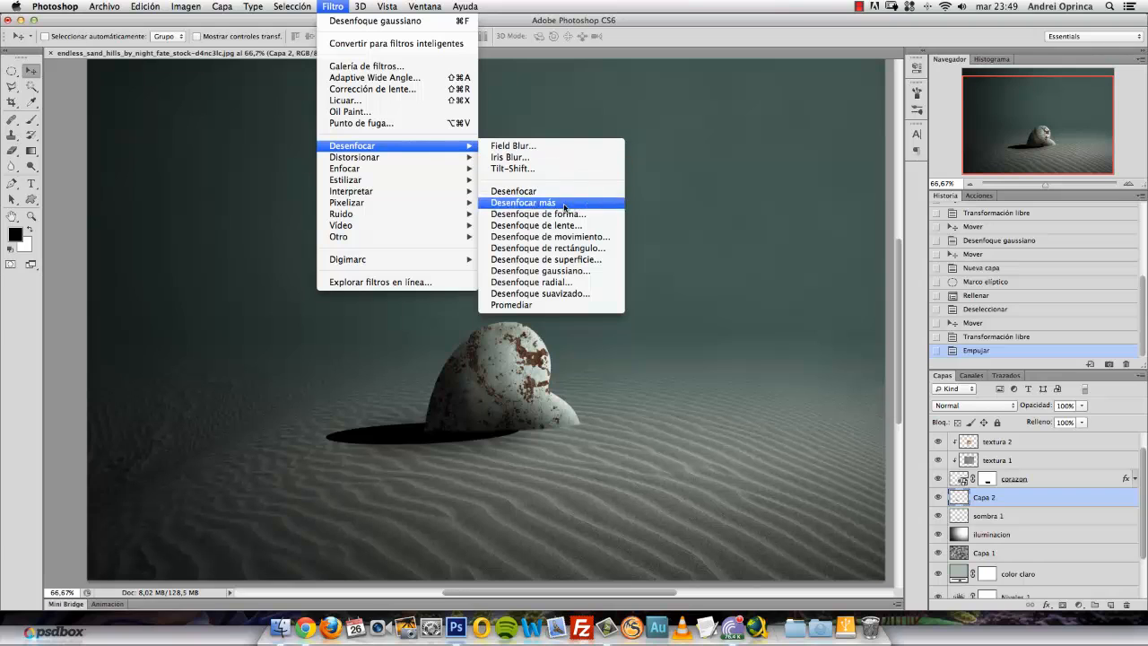
{"action": "left_click", "coordinate": [577, 278]}
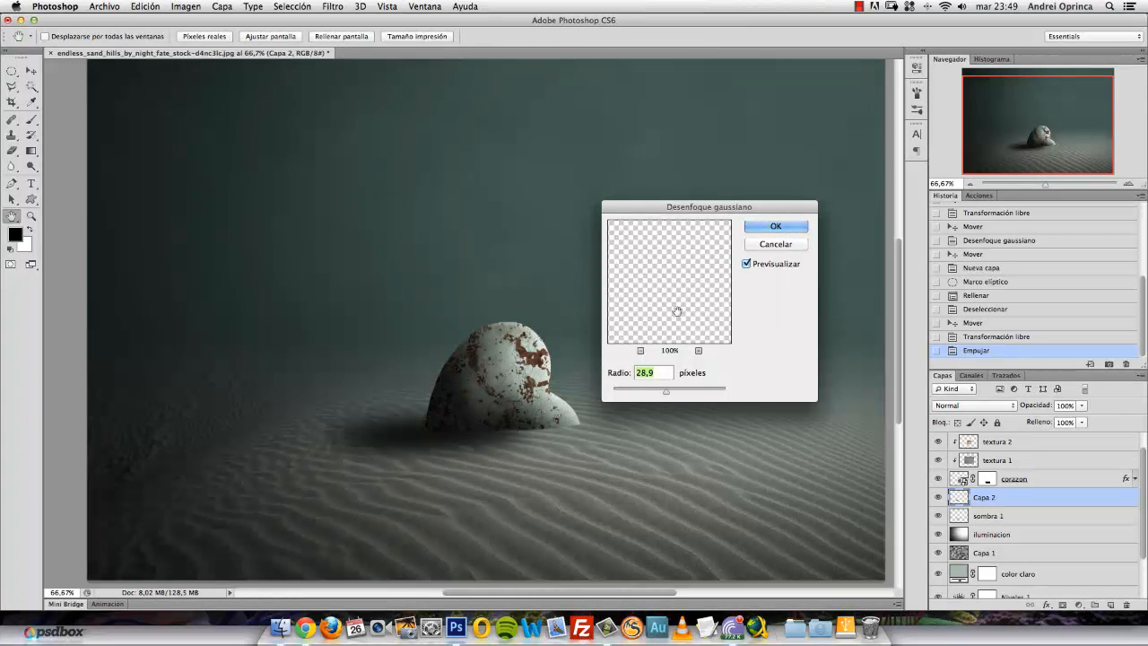
{"action": "left_click_drag", "start_coordinate": [632, 395], "coordinate": [660, 395]}
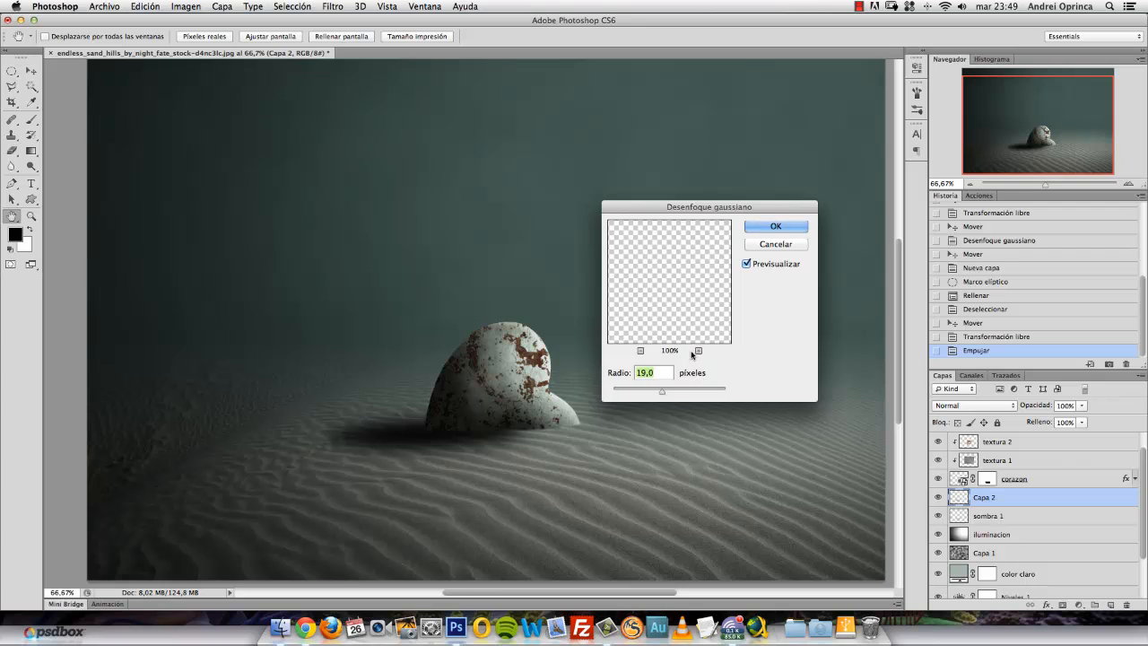
{"action": "type", "text": "15"}
{"action": "double_click", "coordinate": [642, 373]}
{"action": "type", "text": "12"}
{"action": "left_click", "coordinate": [777, 227]}
Step: Shift the second shadow slightly left and lower the opacity of its layer, Capa 2, to 64%
{"action": "key", "text": "v"}
{"action": "left_click_drag", "start_coordinate": [597, 361], "coordinate": [578, 366]}
{"action": "left_click", "coordinate": [1080, 407]}
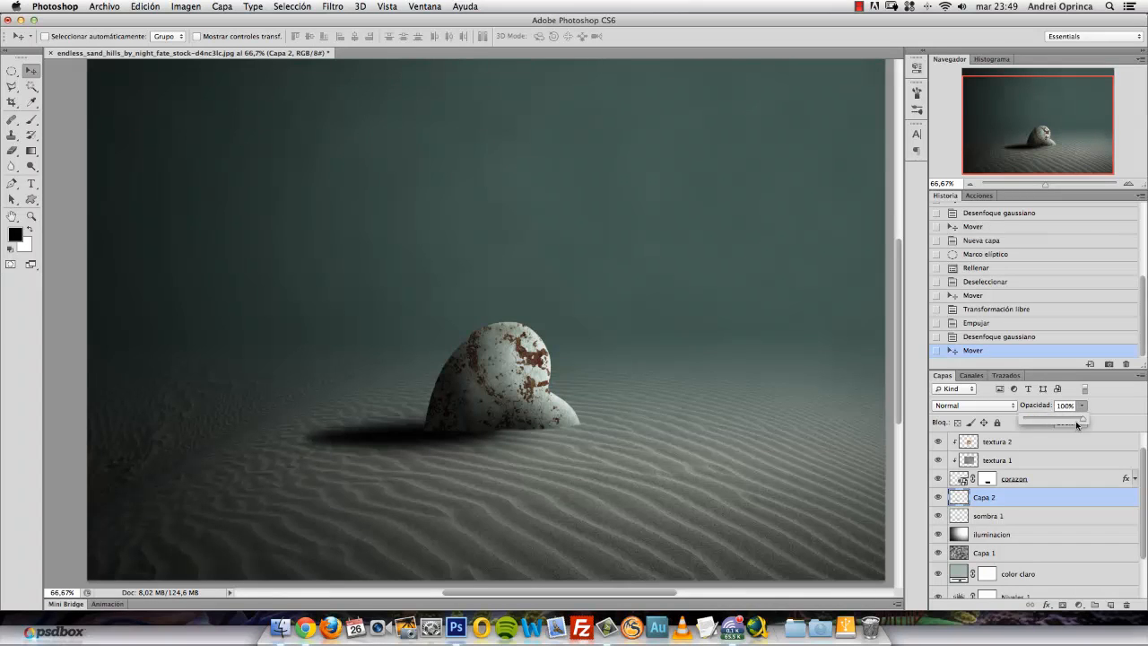
{"action": "left_click_drag", "start_coordinate": [1082, 420], "coordinate": [1062, 422]}
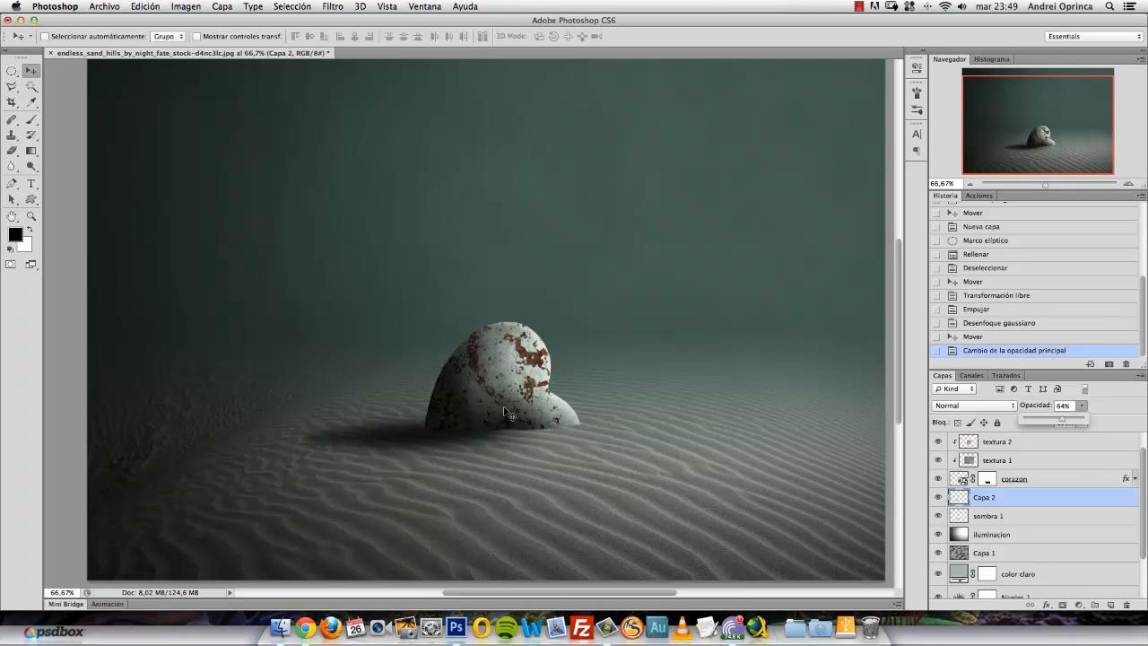
Step: Transform the Capa 2 shadow to 137.78% width and 75.85% height, rotate it -1.5°, and raise it against the heart's base
{"action": "key", "text": "super+t"}
{"action": "left_click_drag", "start_coordinate": [507, 434], "coordinate": [592, 434]}
{"action": "key", "text": "Up"}
{"action": "key", "text": "Up"}
{"action": "key", "text": "Up"}
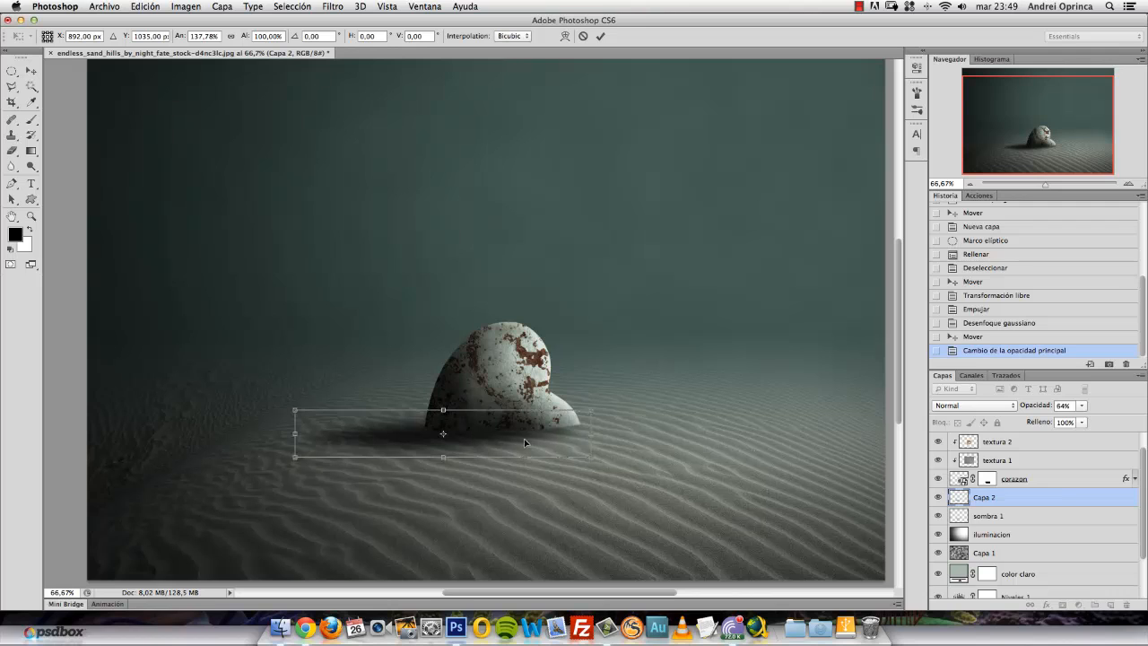
{"action": "left_click_drag", "start_coordinate": [626, 378], "coordinate": [599, 375]}
{"action": "key", "text": "Up"}
{"action": "key", "text": "Up"}
{"action": "key", "text": "Up"}
{"action": "key", "text": "Up"}
{"action": "left_click_drag", "start_coordinate": [445, 458], "coordinate": [444, 444]}
{"action": "key", "text": "Down"}
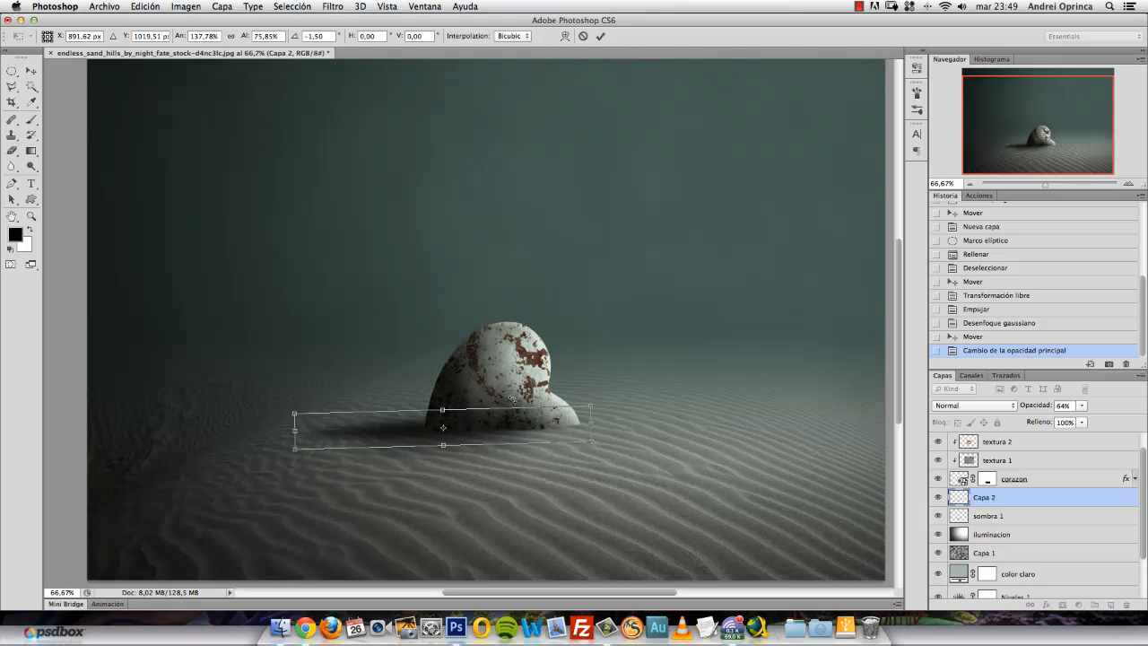
{"action": "key", "text": "Return"}
Step: Transform the sombra 1 shadow to 75.36% height, rotate it -2.72°, and shift it right under the heart's base
{"action": "left_click", "coordinate": [996, 515]}
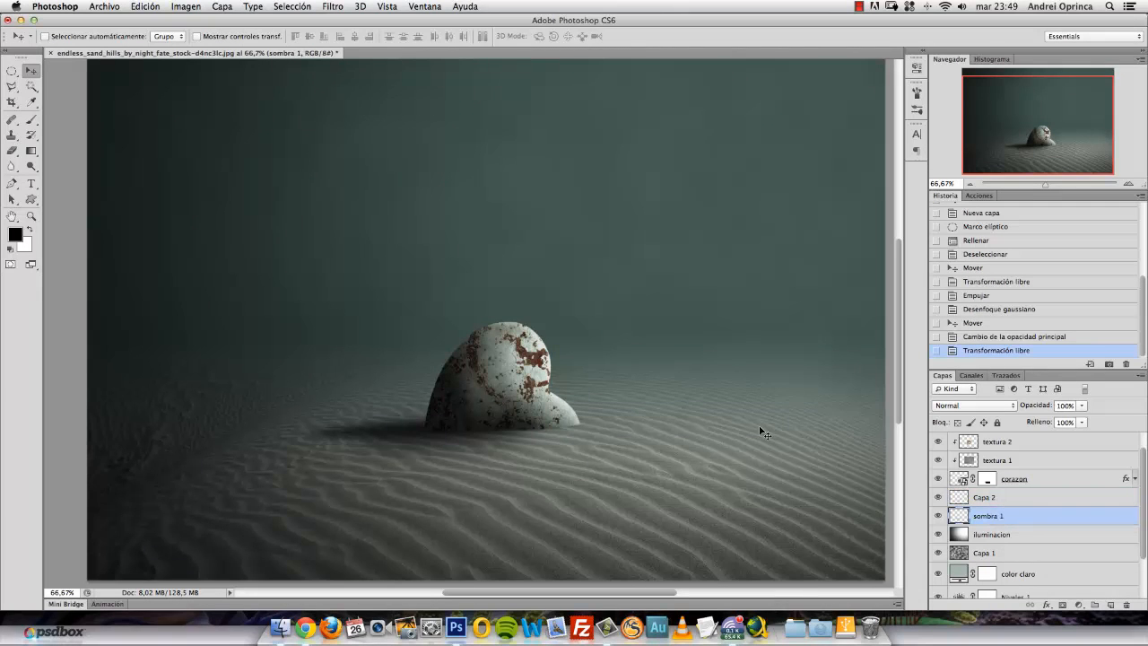
{"action": "key", "text": "super+t"}
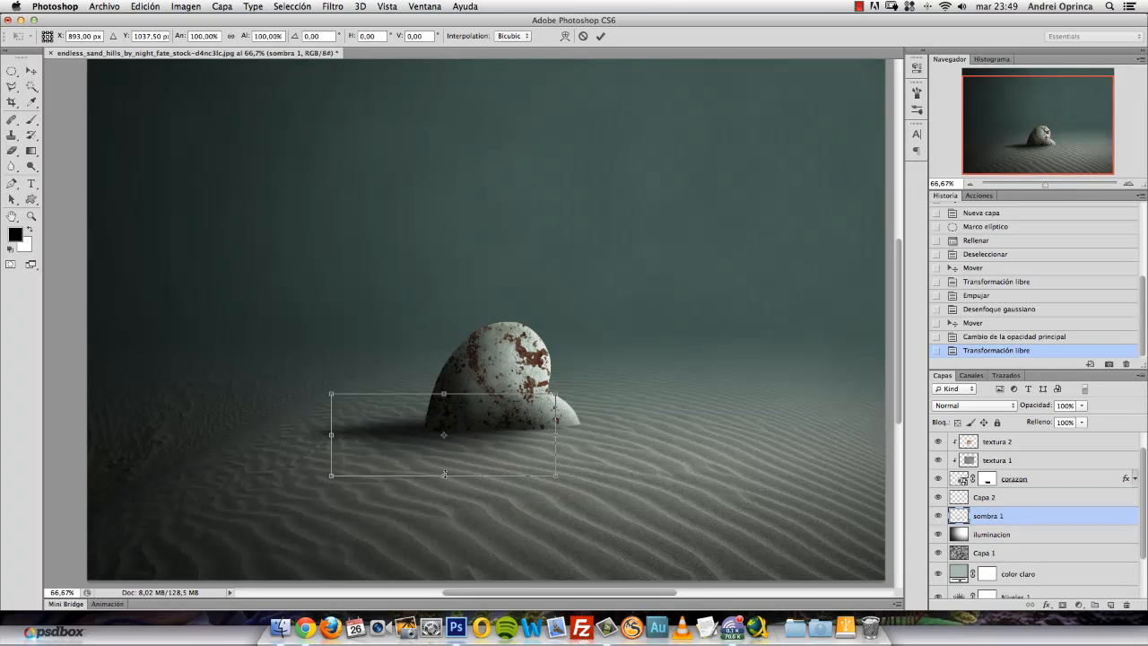
{"action": "left_click_drag", "start_coordinate": [444, 474], "coordinate": [444, 457]}
{"action": "left_click_drag", "start_coordinate": [524, 413], "coordinate": [548, 428]}
{"action": "left_click_drag", "start_coordinate": [611, 385], "coordinate": [588, 383]}
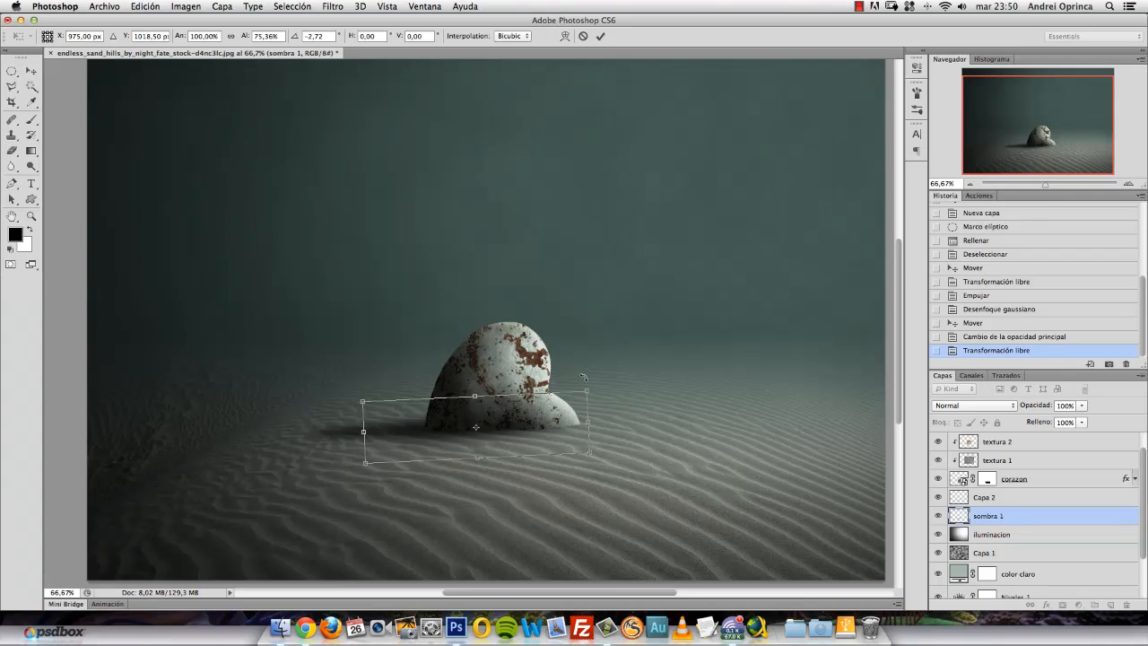
{"action": "key", "text": "Return"}
Step: Raise the opacity of the Capa 2 shadow layer to 74% and nudge the shadow slightly down
{"action": "left_click", "coordinate": [1018, 498]}
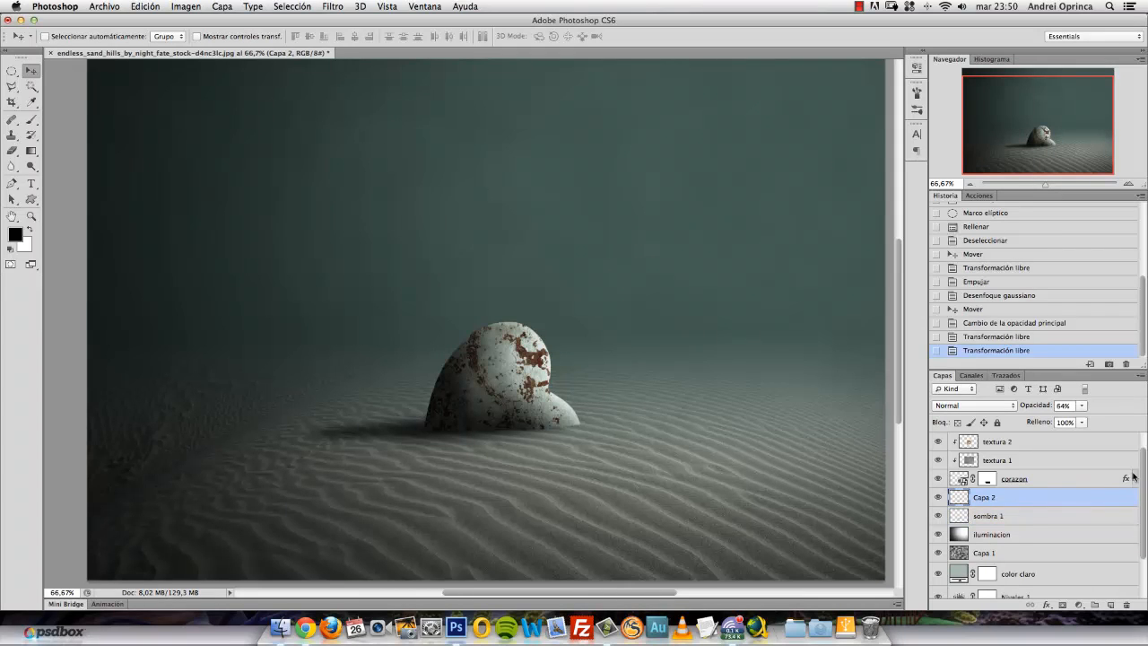
{"action": "left_click_drag", "start_coordinate": [1082, 406], "coordinate": [1089, 424]}
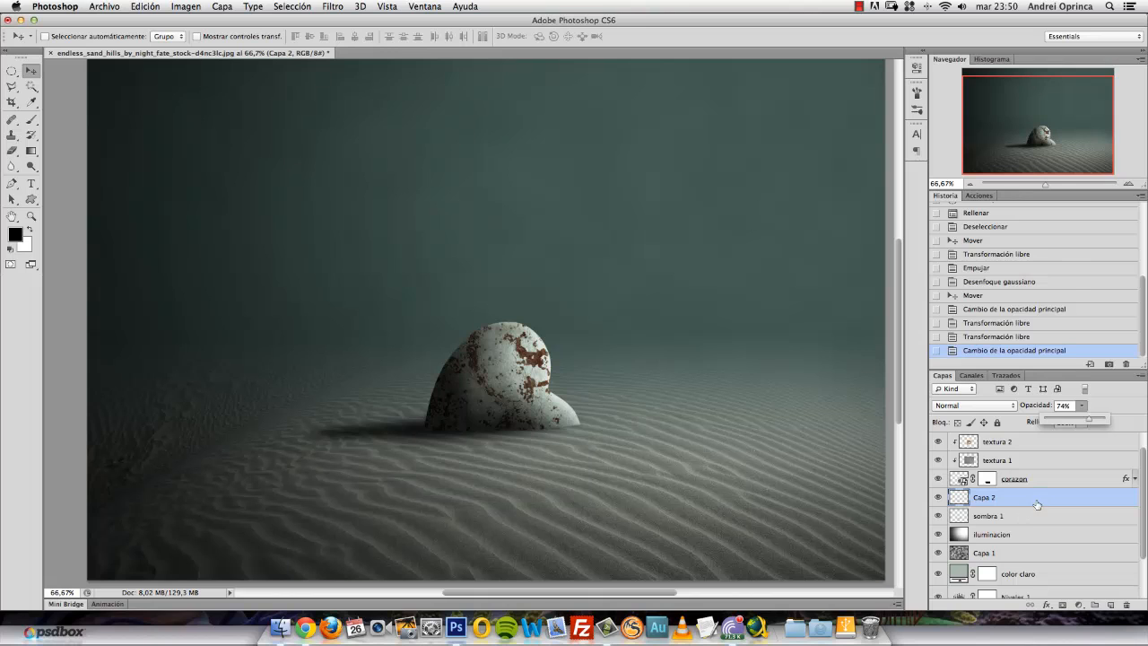
{"action": "left_click", "coordinate": [1037, 505]}
{"action": "key", "text": "Down"}
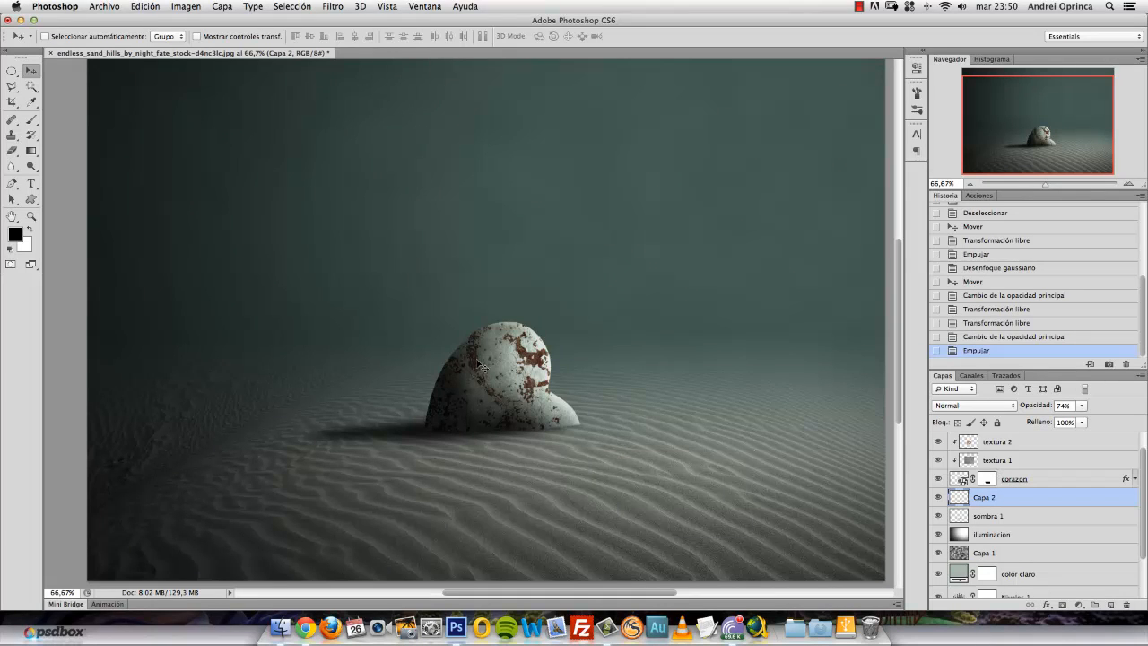
Step: Rename the Capa 2 layer as "sombra 2"
{"action": "right_click", "coordinate": [490, 431]}
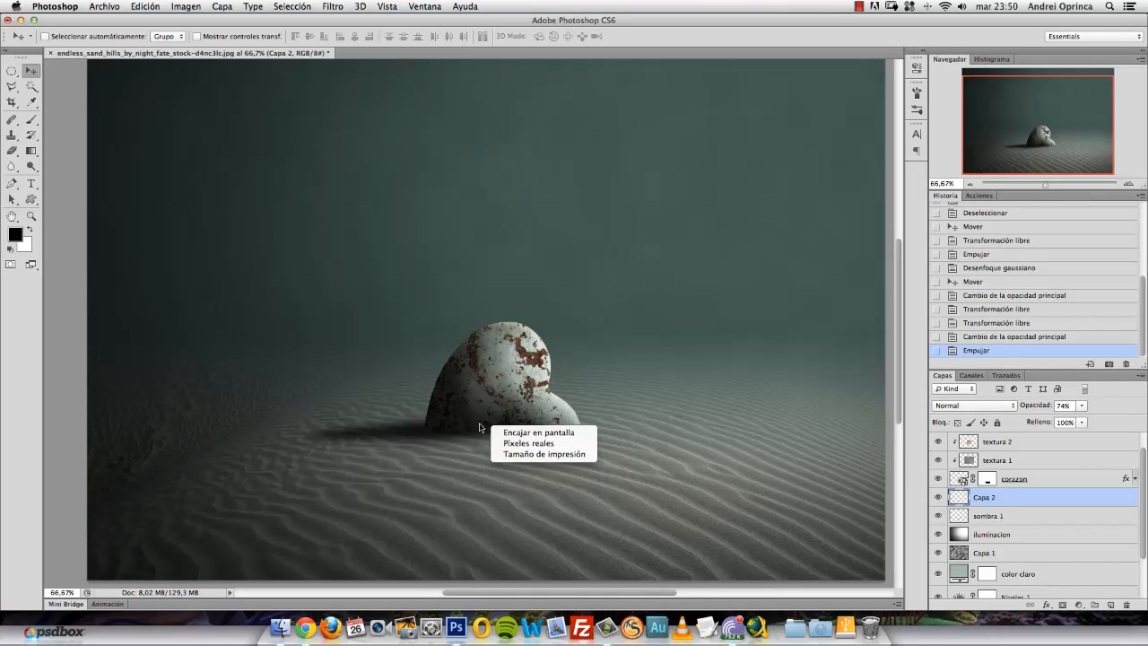
{"action": "left_click", "coordinate": [474, 421]}
{"action": "scroll", "coordinate": [475, 417], "scroll_direction": "up", "scroll_amount": 3}
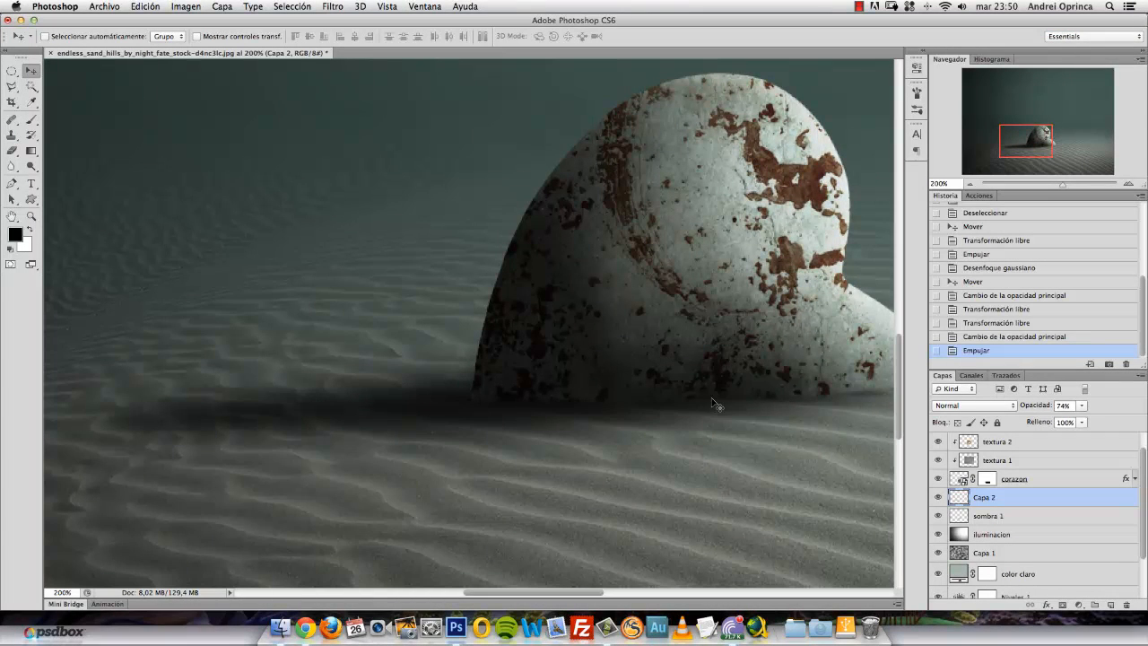
{"action": "left_click_drag", "start_coordinate": [741, 405], "coordinate": [708, 410]}
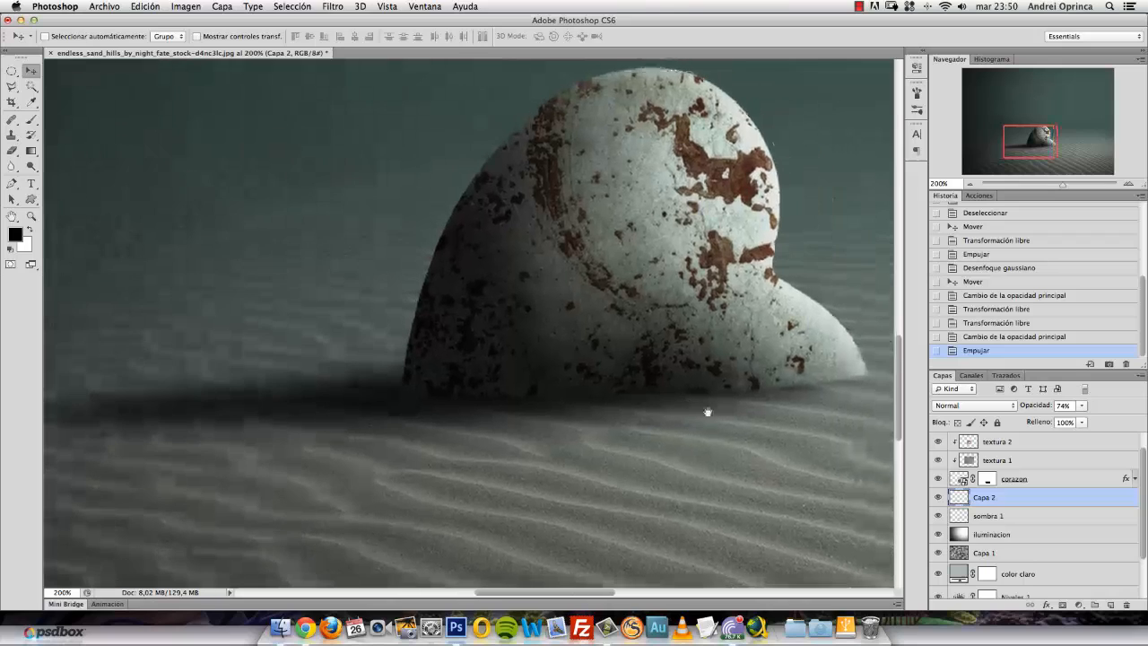
{"action": "double_click", "coordinate": [985, 499]}
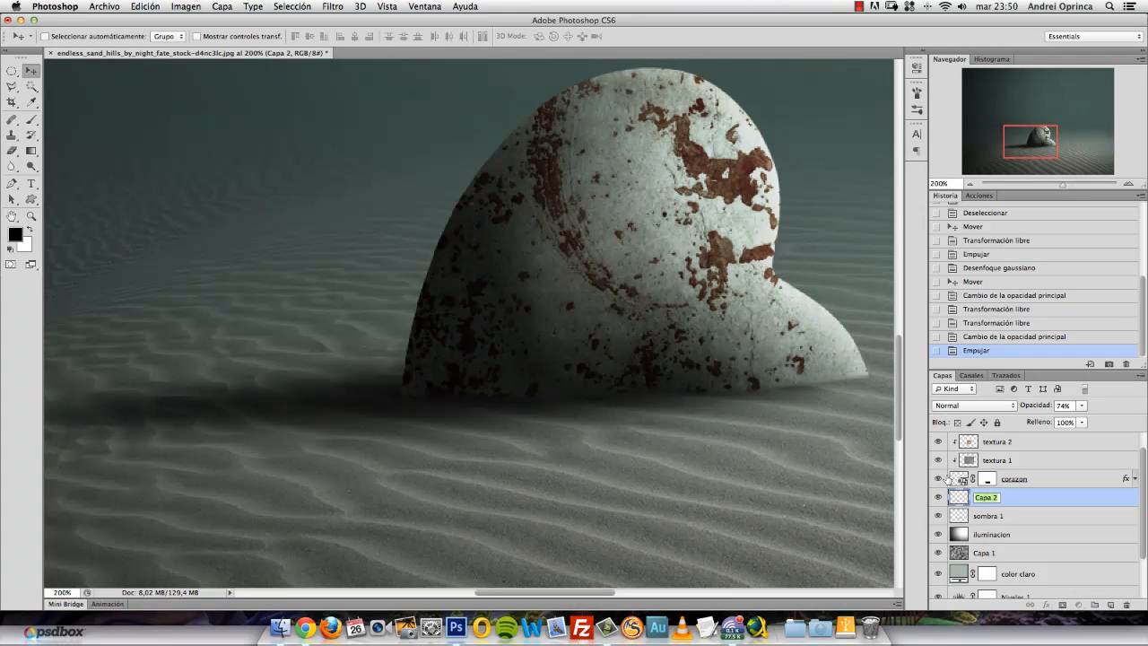
{"action": "type", "text": "sombr"}
{"action": "key", "text": "Return"}
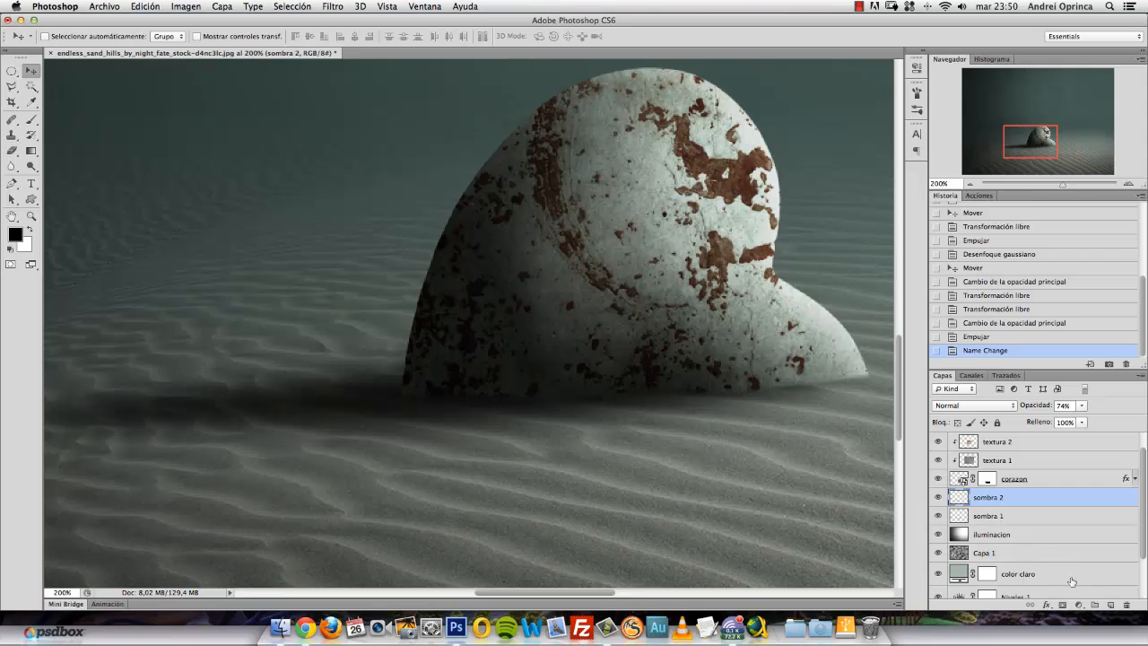
Step: Add a new layer above sombra 2 and name it "sombra 3"
{"action": "left_click", "coordinate": [1111, 606]}
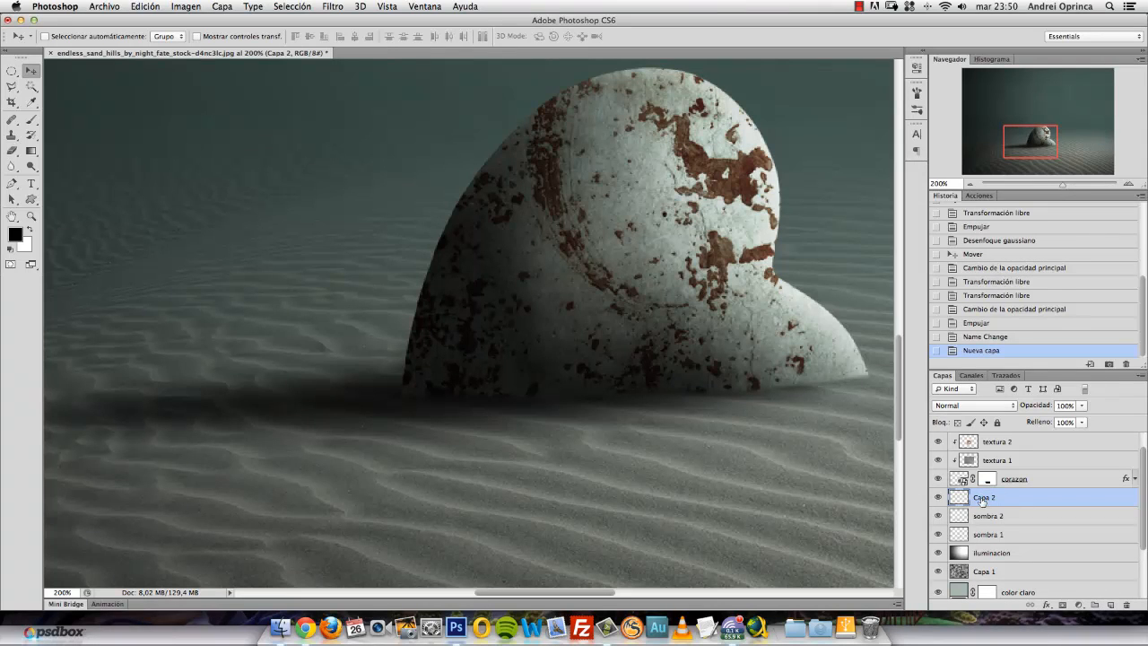
{"action": "double_click", "coordinate": [982, 498]}
{"action": "type", "text": "sombra 3"}
{"action": "key", "text": "Return"}
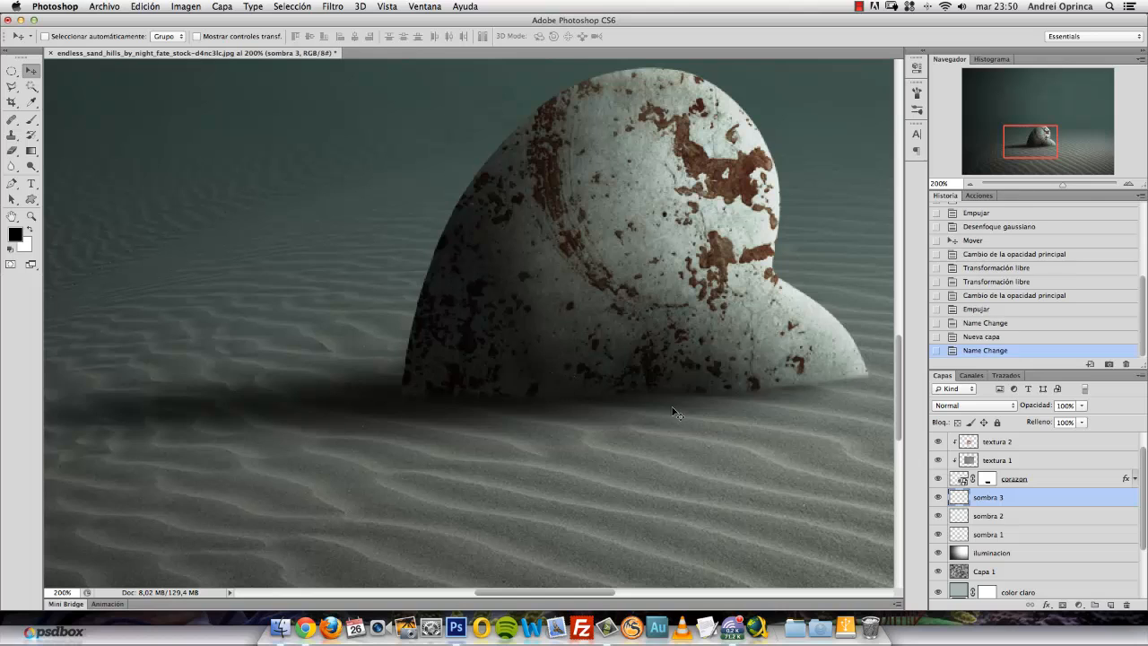
Step: Set up the Brush for the sombra 3 layer with size 32 px, hardness 27%, opacity 50% and flow 46%
{"action": "scroll", "coordinate": [674, 410], "scroll_direction": "right", "scroll_amount": 5}
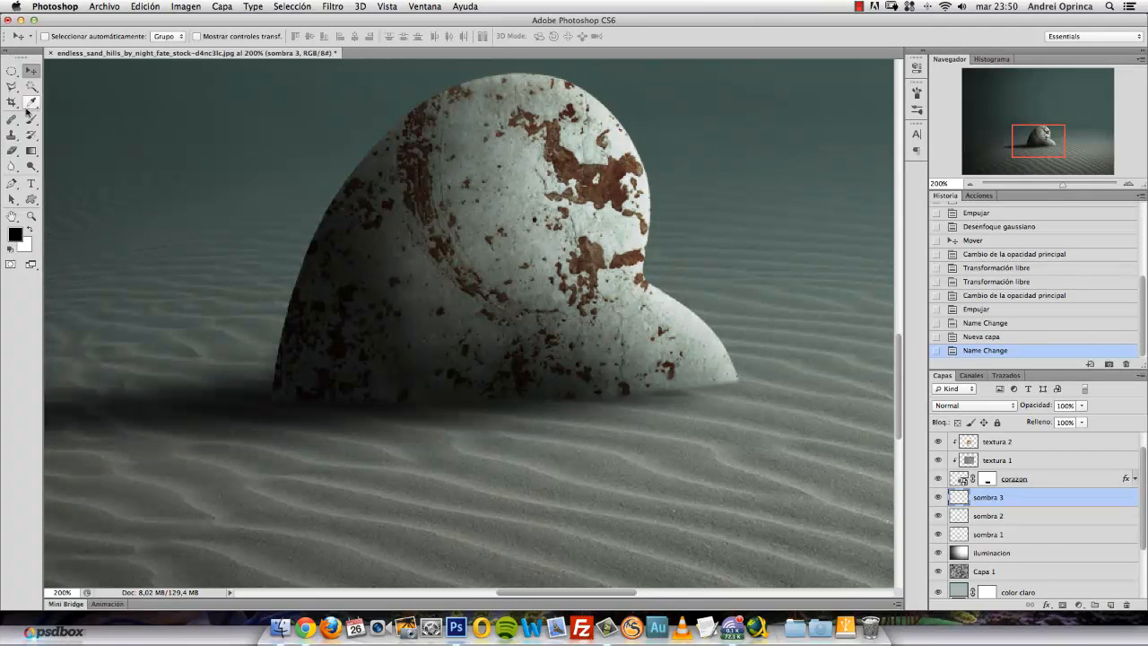
{"action": "left_click", "coordinate": [30, 119]}
{"action": "right_click", "coordinate": [675, 346]}
{"action": "left_click_drag", "start_coordinate": [722, 395], "coordinate": [711, 402]}
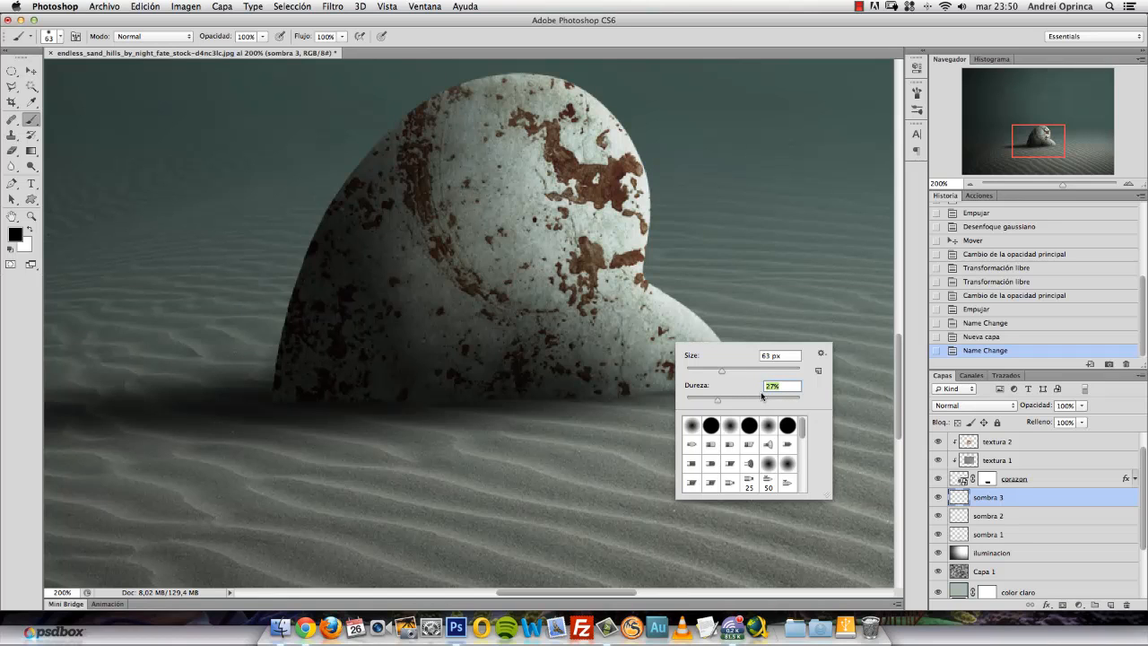
{"action": "left_click_drag", "start_coordinate": [717, 373], "coordinate": [701, 381]}
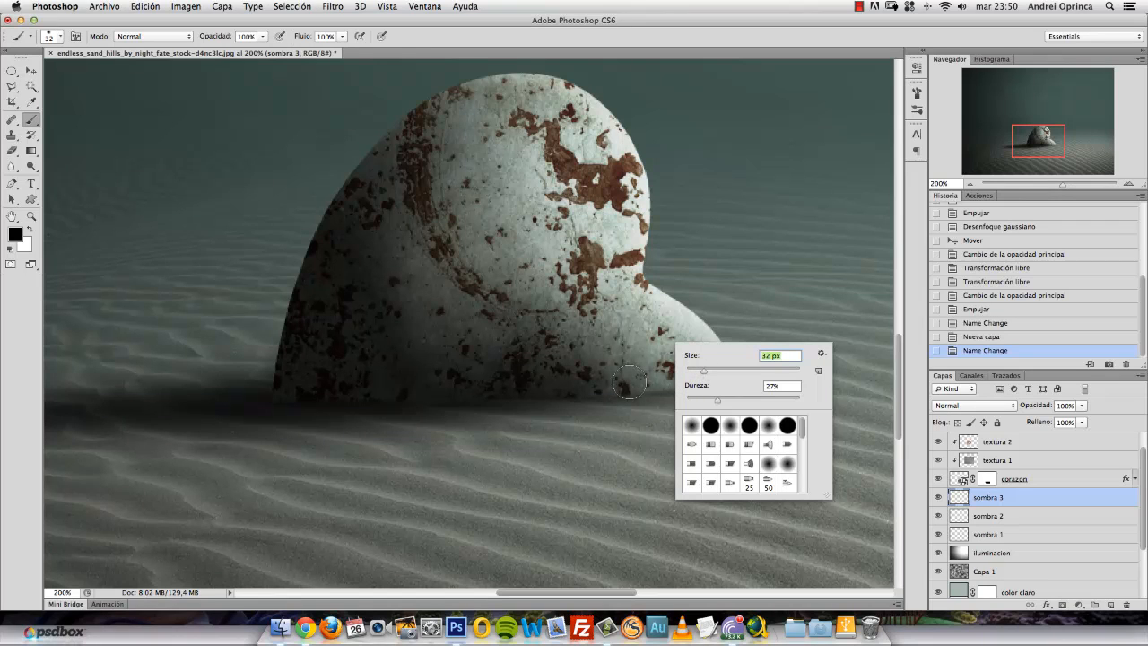
{"action": "left_click", "coordinate": [1017, 498]}
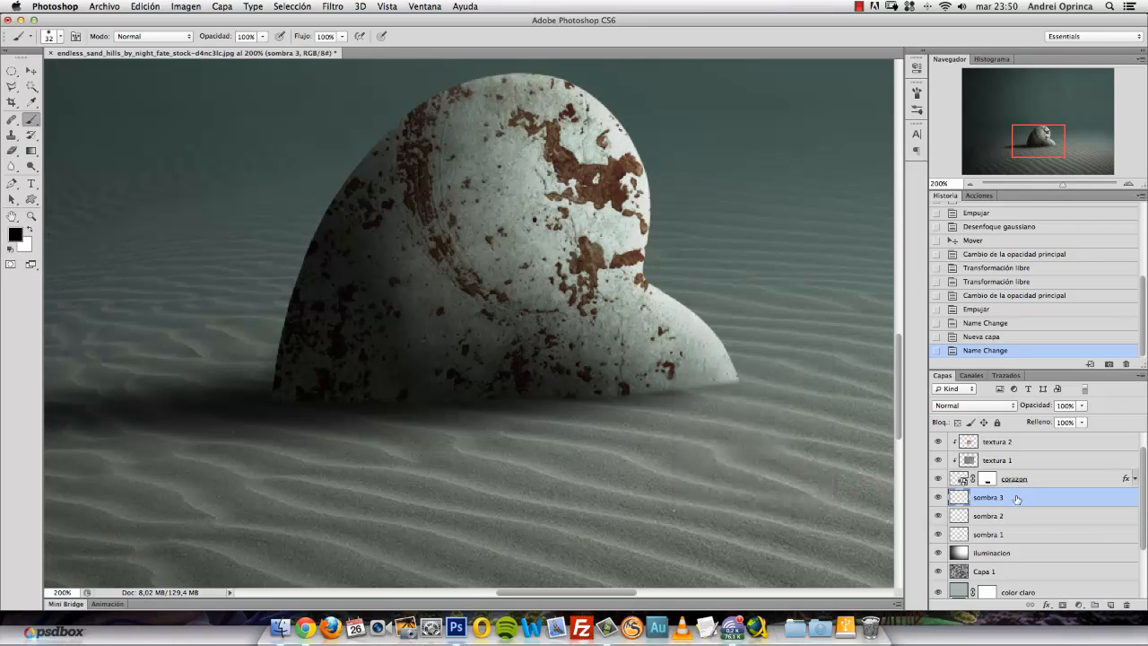
{"action": "left_click", "coordinate": [262, 38]}
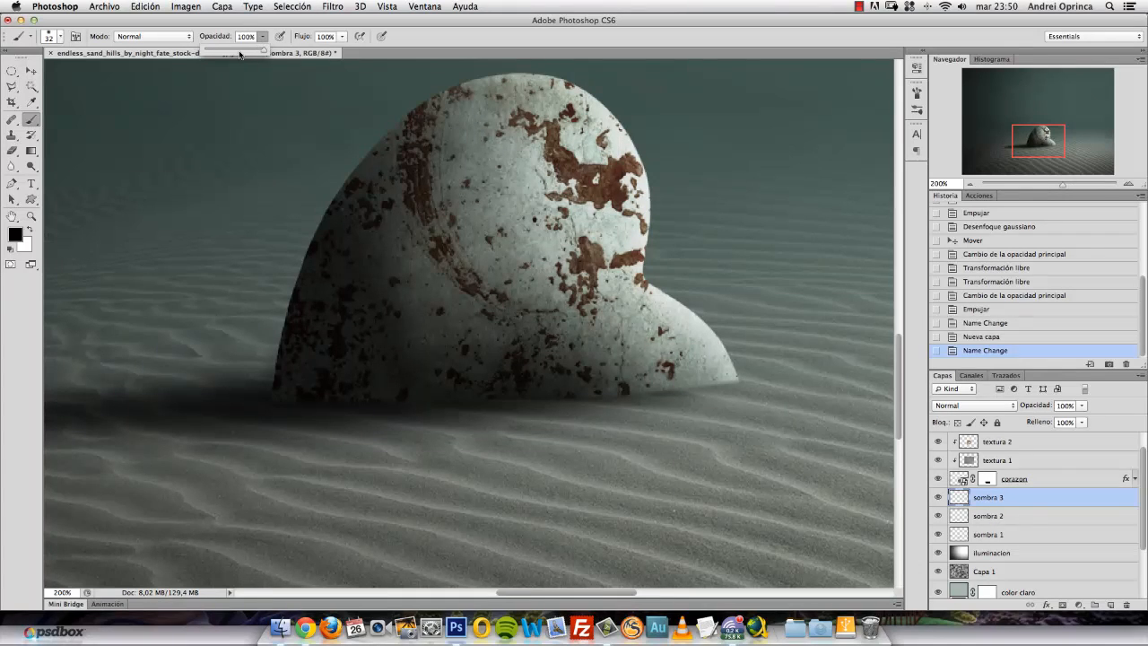
{"action": "left_click", "coordinate": [341, 39]}
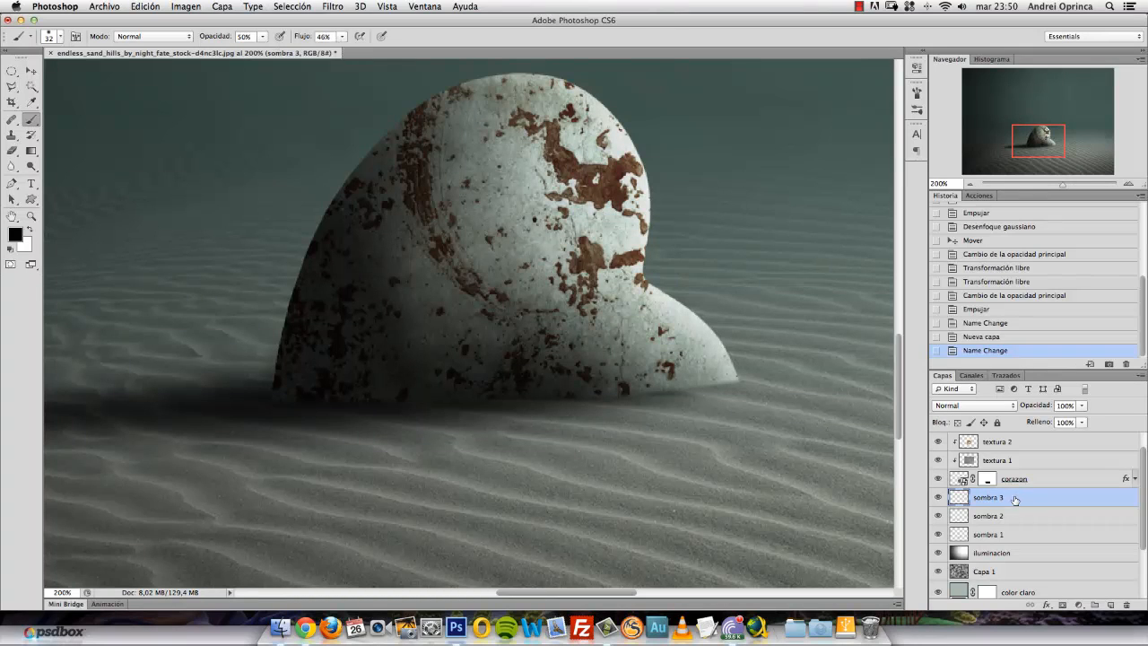
Step: Paint first black shadow strokes beneath the heart's right tip, and set the brush to 20 px with 17% hardness
{"action": "left_click_drag", "start_coordinate": [736, 398], "coordinate": [621, 384]}
{"action": "left_click_drag", "start_coordinate": [712, 378], "coordinate": [619, 383]}
{"action": "right_click", "coordinate": [700, 356]}
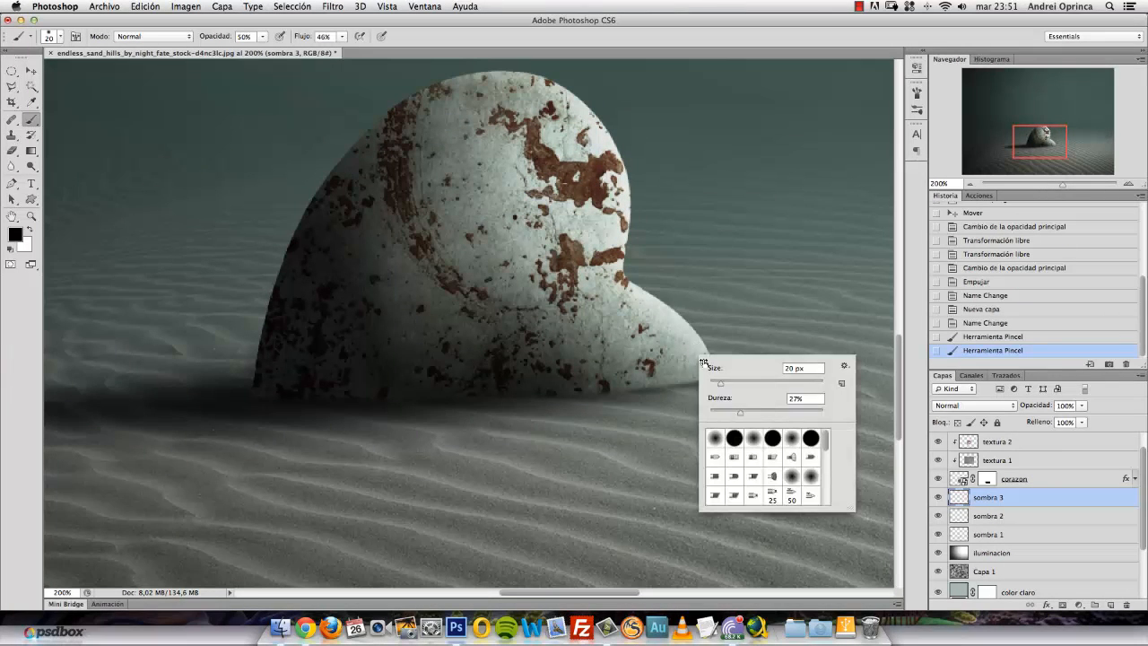
{"action": "left_click_drag", "start_coordinate": [735, 414], "coordinate": [728, 415]}
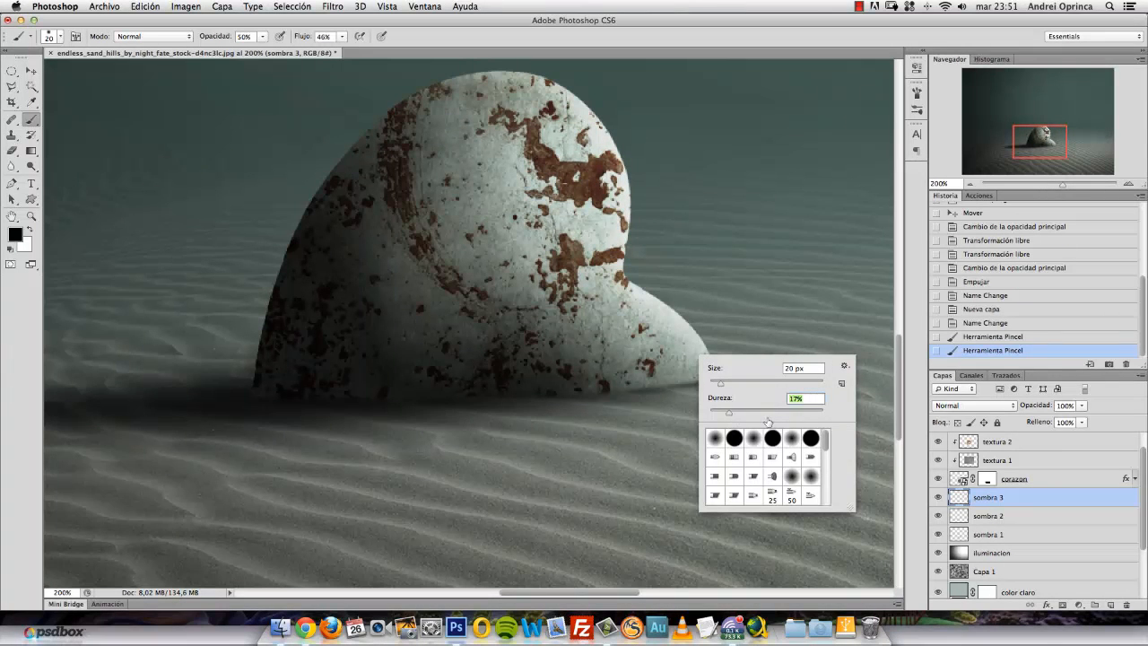
{"action": "left_click", "coordinate": [1042, 504]}
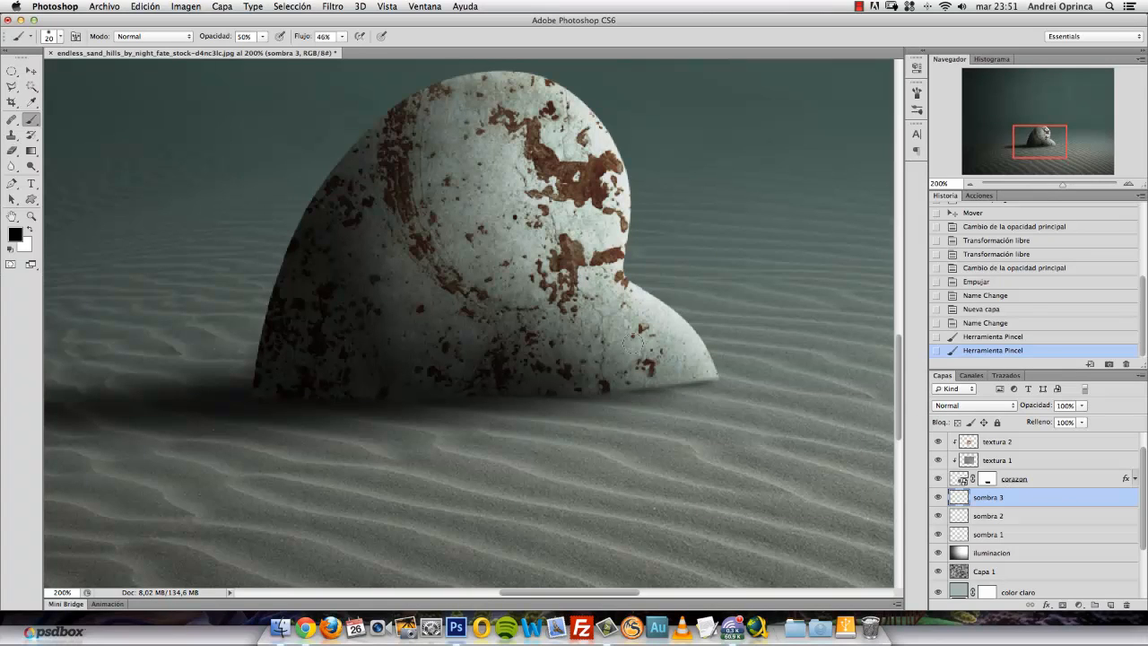
Step: Undo the last brush stroke and paint a thin contact shadow along the heart's base from its right tip leftward
{"action": "key", "text": "super+space"}
{"action": "left_click", "coordinate": [677, 401], "text": "super"}
{"action": "key", "text": "super+z"}
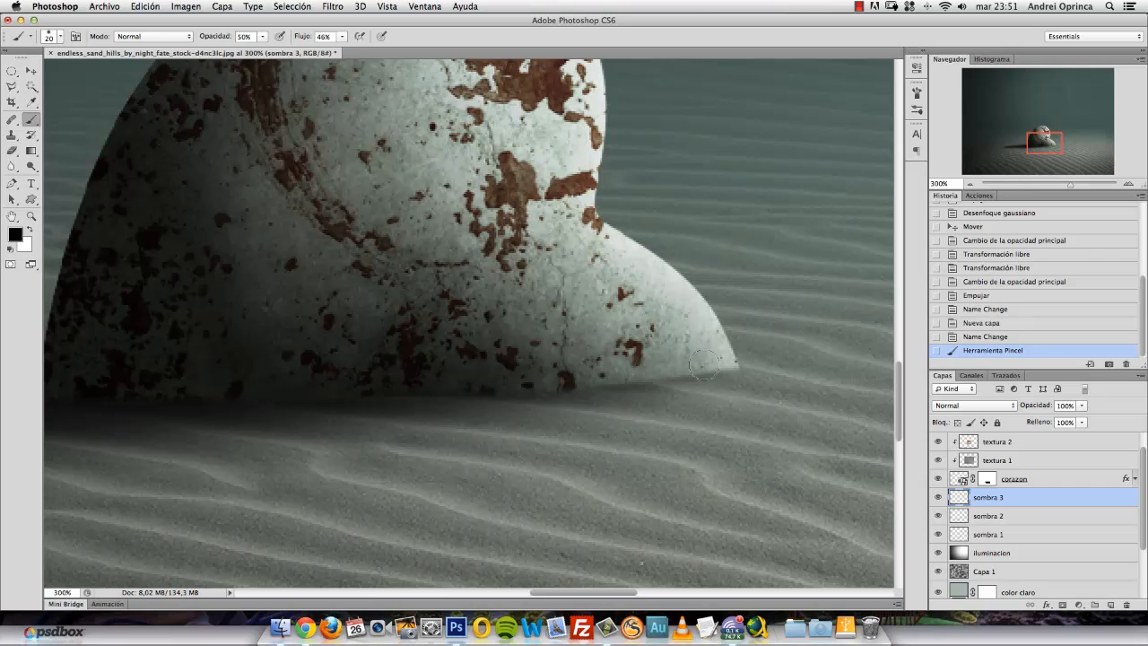
{"action": "mouse_move", "coordinate": [720, 358]}
{"action": "left_mouse_down"}
{"action": "mouse_move", "coordinate": [626, 369]}
{"action": "mouse_move", "coordinate": [703, 357]}
{"action": "mouse_move", "coordinate": [648, 361]}
{"action": "left_mouse_up"}
{"action": "left_click_drag", "start_coordinate": [628, 372], "coordinate": [451, 383]}
{"action": "left_click_drag", "start_coordinate": [575, 381], "coordinate": [434, 381]}
{"action": "mouse_move", "coordinate": [510, 371]}
{"action": "left_mouse_down"}
{"action": "mouse_move", "coordinate": [300, 387]}
{"action": "mouse_move", "coordinate": [530, 362]}
{"action": "mouse_move", "coordinate": [368, 386]}
{"action": "left_mouse_up"}
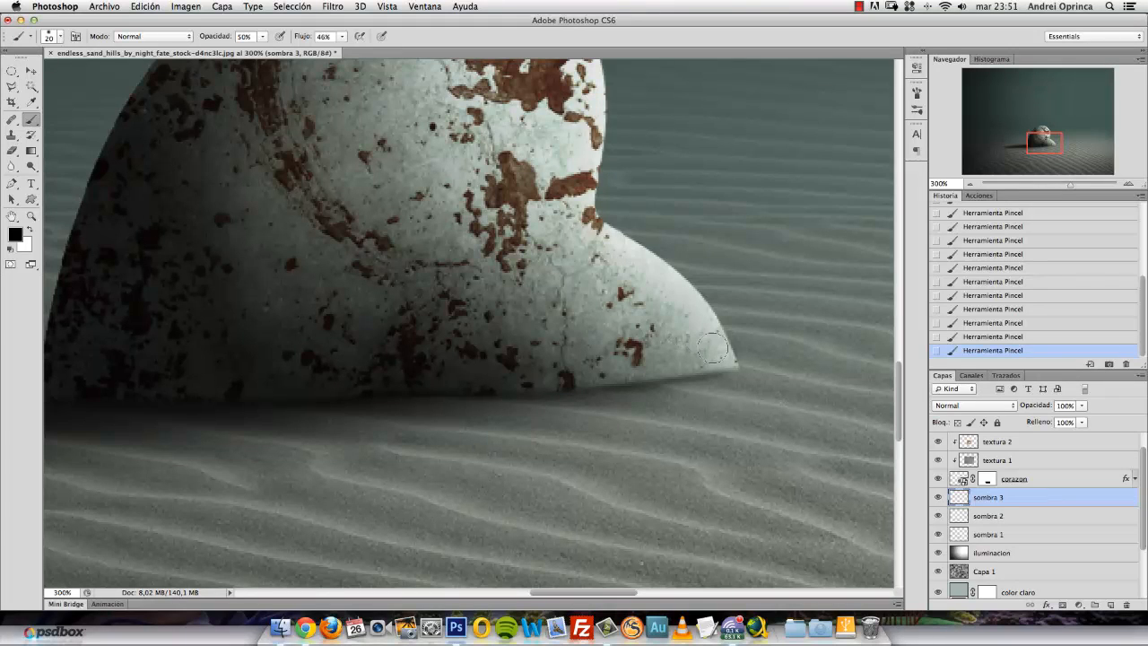
Step: Set the Brush to 66 px with 0% hardness, 22% flow and 22% opacity
{"action": "right_click", "coordinate": [622, 353]}
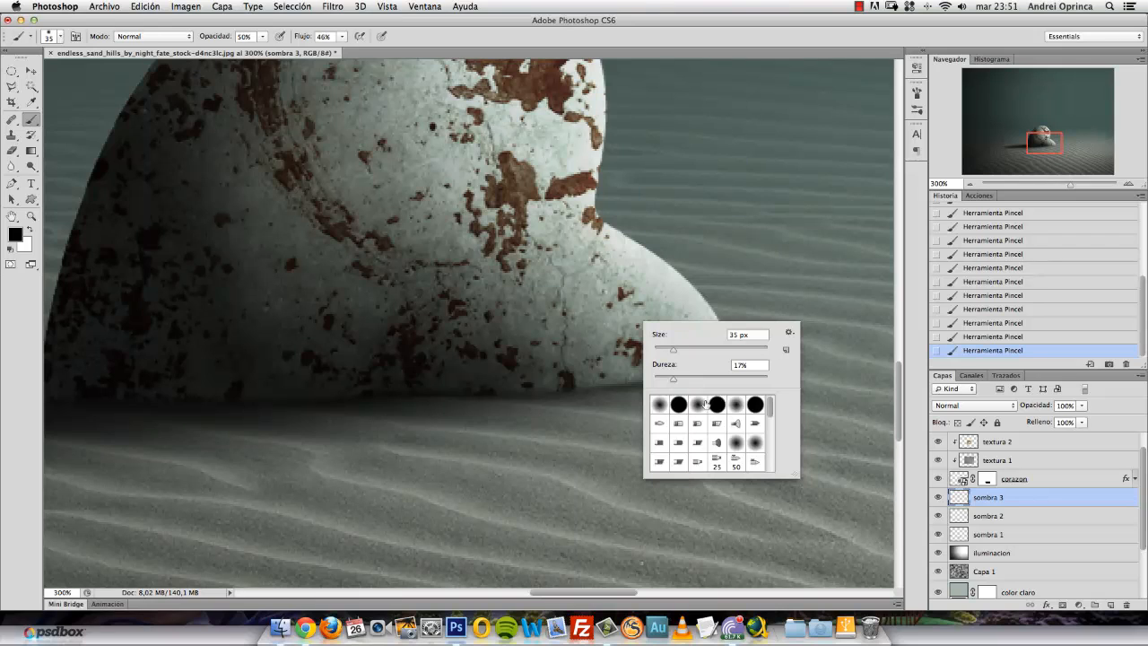
{"action": "mouse_move", "coordinate": [672, 380]}
{"action": "left_mouse_down"}
{"action": "mouse_move", "coordinate": [654, 380]}
{"action": "mouse_move", "coordinate": [691, 349]}
{"action": "left_mouse_up"}
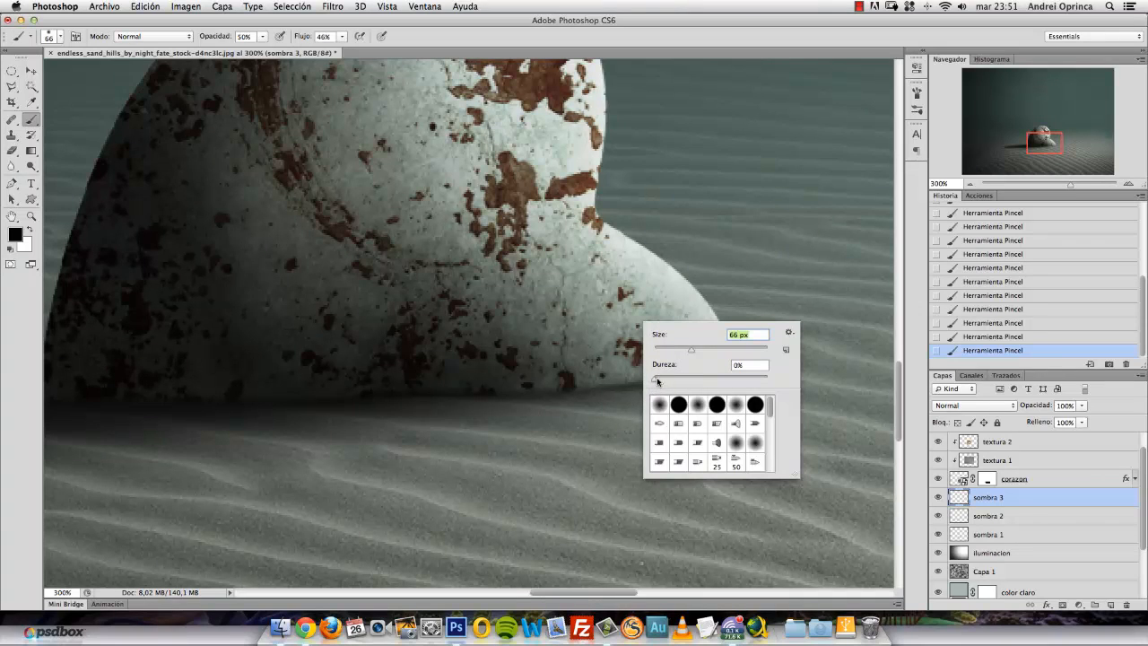
{"action": "left_click_drag", "start_coordinate": [342, 36], "coordinate": [328, 51]}
{"action": "left_click_drag", "start_coordinate": [257, 38], "coordinate": [252, 54]}
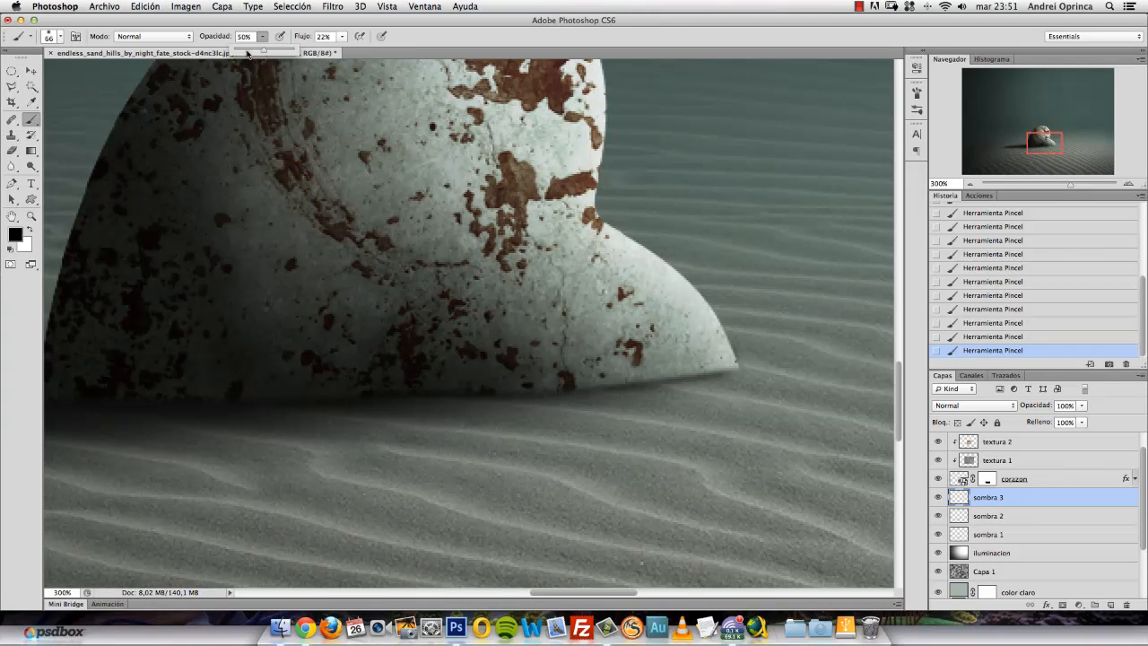
{"action": "left_click", "coordinate": [671, 393]}
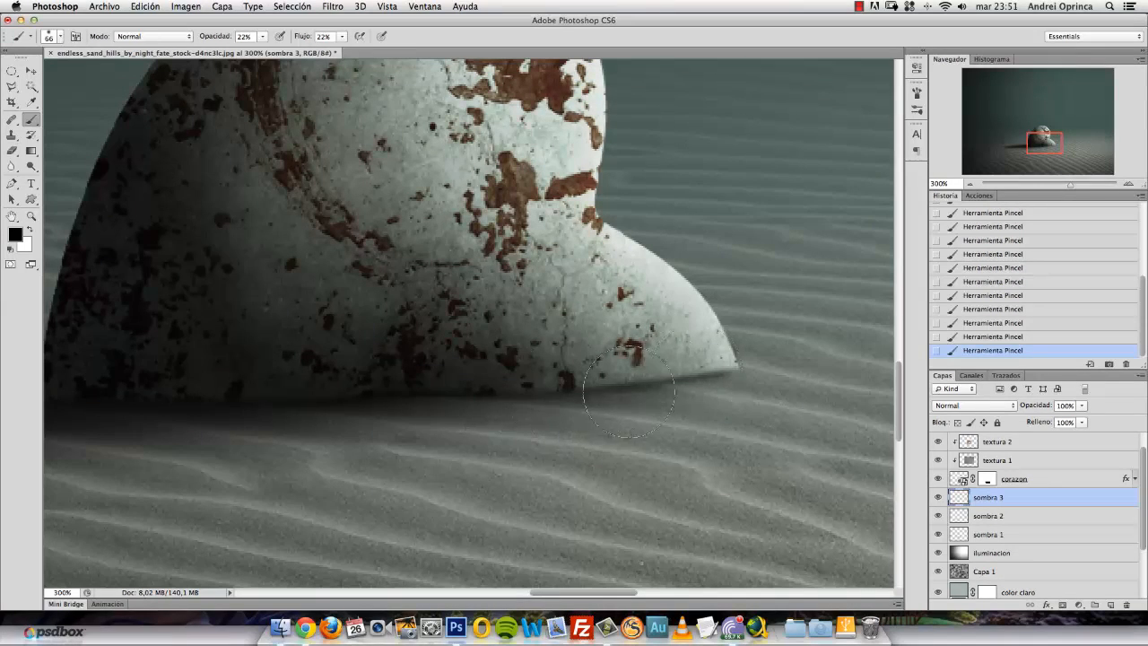
Step: Paint a faint, wider shadow along the heart's base on sombra 3 with the brush reduced to 60 px
{"action": "key", "text": "bracketleft"}
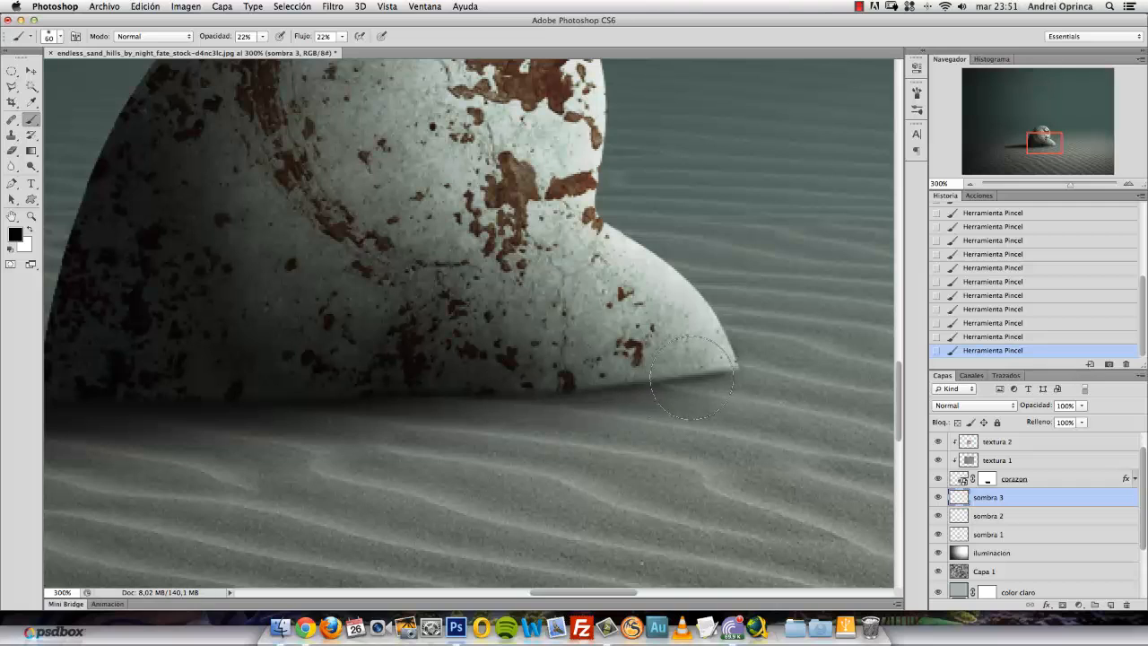
{"action": "mouse_move", "coordinate": [553, 395]}
{"action": "left_mouse_down"}
{"action": "mouse_move", "coordinate": [103, 422]}
{"action": "mouse_move", "coordinate": [476, 386]}
{"action": "mouse_move", "coordinate": [516, 371]}
{"action": "mouse_move", "coordinate": [237, 409]}
{"action": "mouse_move", "coordinate": [251, 404]}
{"action": "left_mouse_up"}
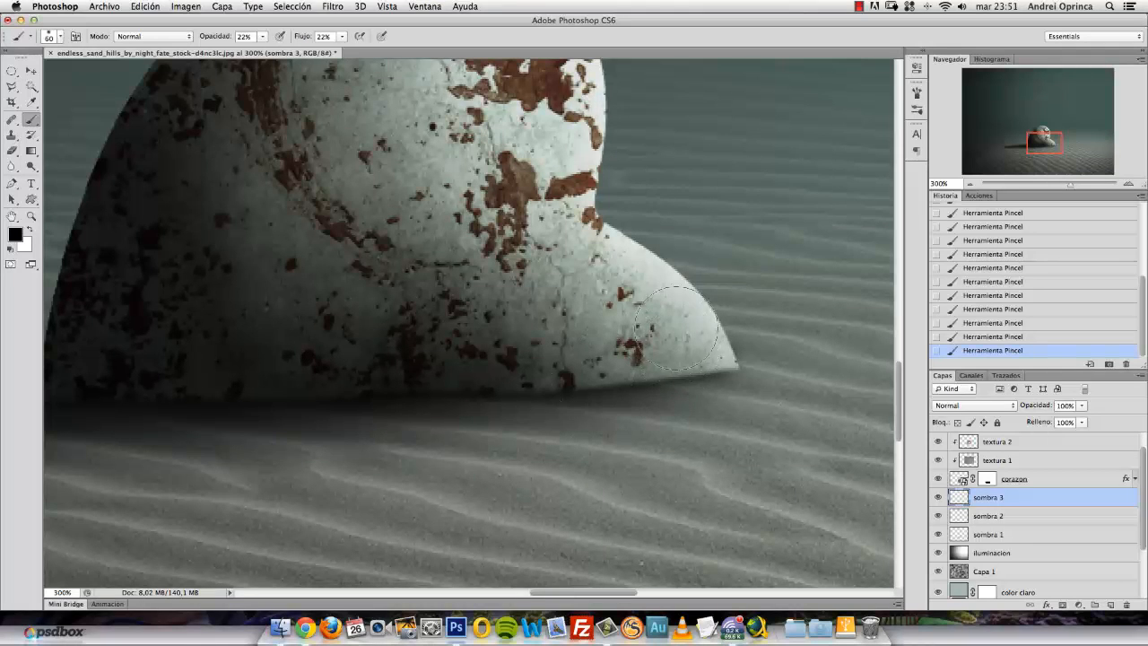
{"action": "key", "text": "bracketleft"}
{"action": "key", "text": "bracketleft"}
{"action": "key", "text": "bracketleft"}
{"action": "key", "text": "bracketleft"}
Step: Set up the Eraser with size 58 px, opacity 11% and flow 14%
{"action": "key", "text": "e"}
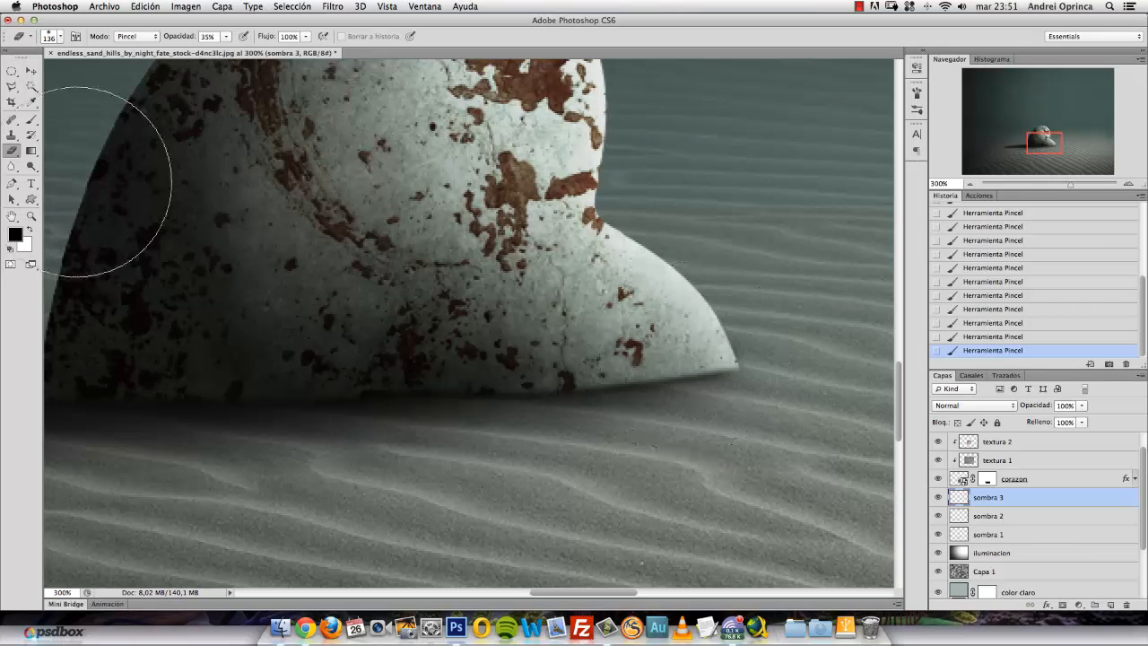
{"action": "right_click", "coordinate": [589, 285]}
{"action": "left_click_drag", "start_coordinate": [528, 254], "coordinate": [503, 251]}
{"action": "left_click", "coordinate": [226, 37]}
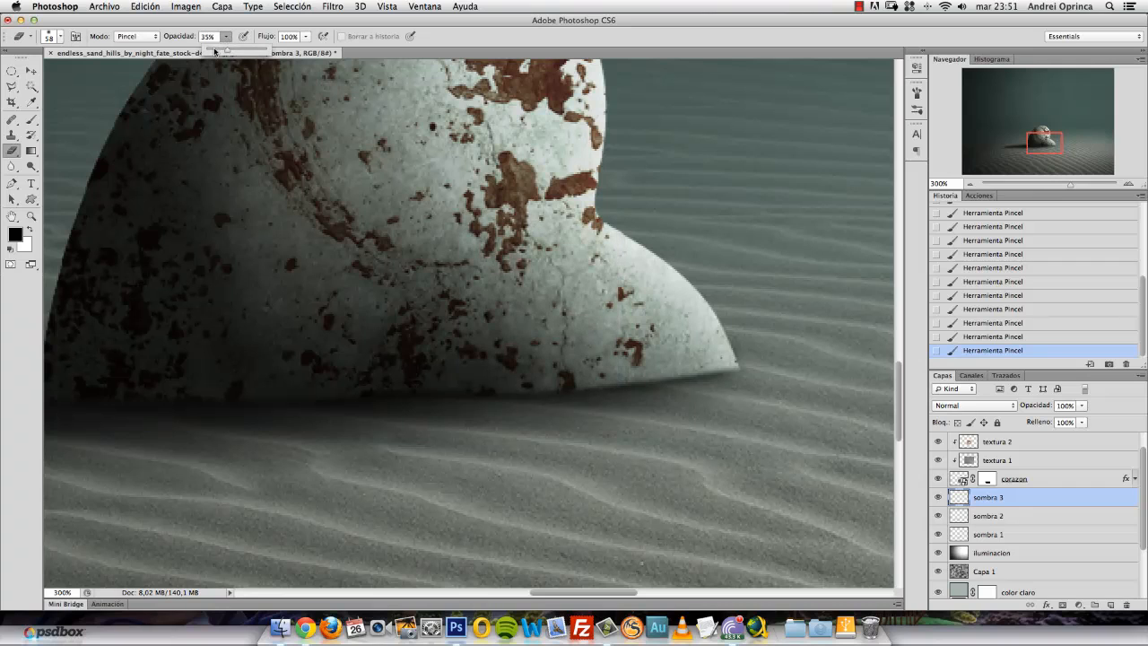
{"action": "left_click", "coordinate": [307, 38]}
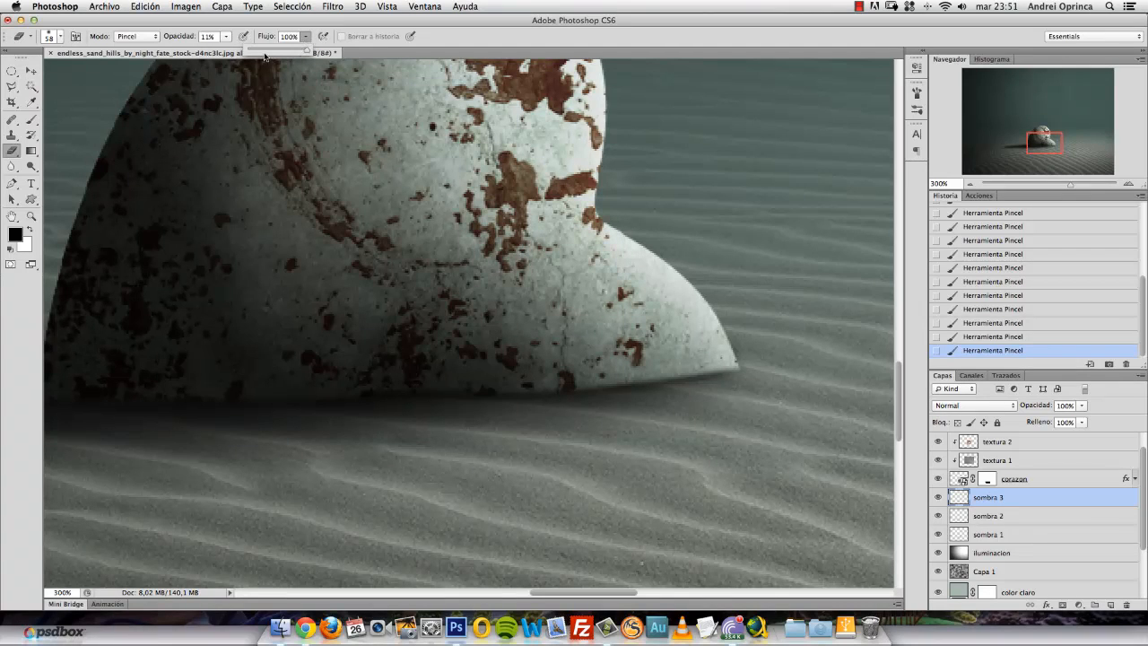
{"action": "left_click_drag", "start_coordinate": [265, 56], "coordinate": [258, 53]}
Step: Lighten the sombra 3 shadow under the heart's right tip with light Eraser strokes, reducing the eraser to 10 px, and return to the Brush
{"action": "key", "text": "bracketleft"}
{"action": "mouse_move", "coordinate": [673, 381]}
{"action": "left_mouse_down"}
{"action": "mouse_move", "coordinate": [729, 361]}
{"action": "mouse_move", "coordinate": [682, 377]}
{"action": "mouse_move", "coordinate": [718, 370]}
{"action": "left_mouse_up"}
{"action": "key", "text": "bracketleft"}
{"action": "key", "text": "bracketleft"}
{"action": "key", "text": "bracketleft"}
{"action": "key", "text": "bracketleft"}
{"action": "key", "text": "bracketleft"}
{"action": "key", "text": "bracketleft"}
{"action": "key", "text": "bracketleft"}
{"action": "left_click_drag", "start_coordinate": [695, 375], "coordinate": [717, 372]}
{"action": "left_click", "coordinate": [717, 369]}
{"action": "left_click", "coordinate": [718, 370]}
{"action": "left_click", "coordinate": [718, 370]}
{"action": "left_click", "coordinate": [717, 371]}
{"action": "left_click", "coordinate": [717, 372]}
{"action": "left_click", "coordinate": [718, 373]}
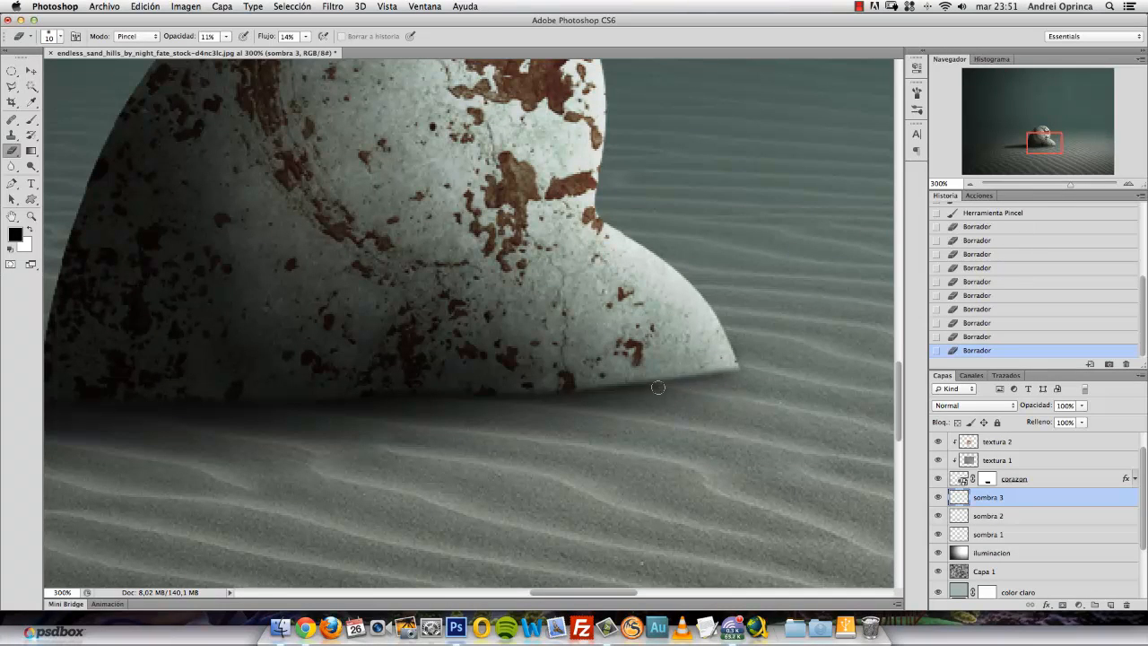
{"action": "left_click", "coordinate": [717, 375]}
{"action": "key", "text": "b"}
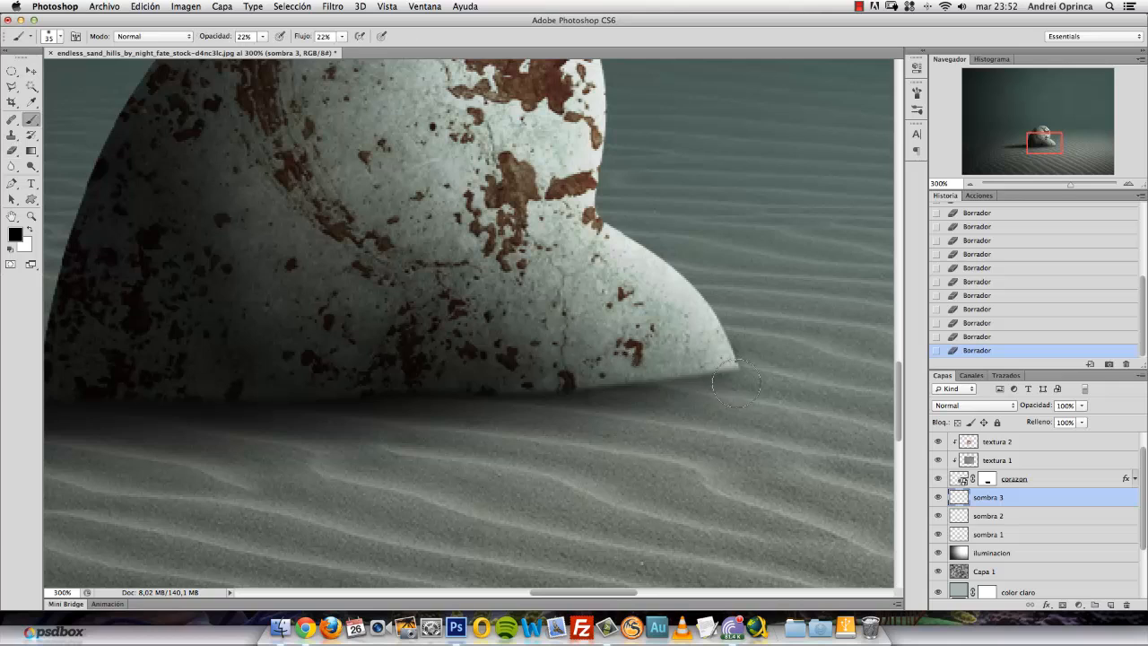
Step: Paint a soft shadow stroke on sombra 3 from beneath the heart's right tip back along its base
{"action": "left_click_drag", "start_coordinate": [715, 384], "coordinate": [545, 412]}
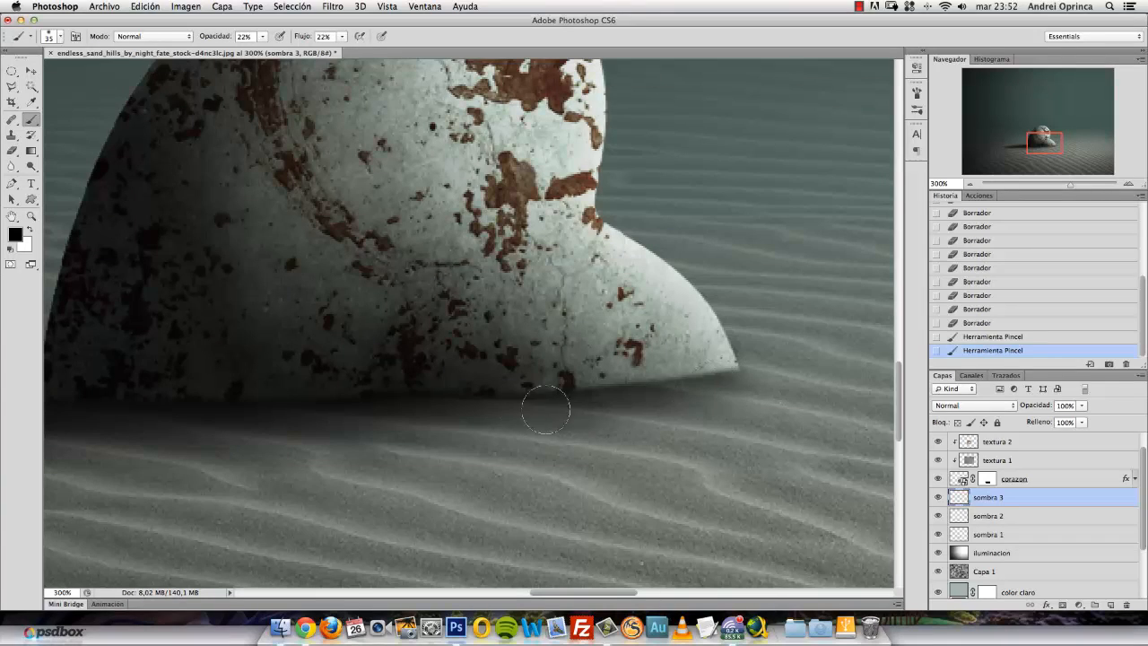
{"action": "left_click", "coordinate": [615, 370], "text": "super"}
{"action": "left_click", "coordinate": [611, 377], "text": "alt"}
{"action": "left_click", "coordinate": [619, 382], "text": "alt"}
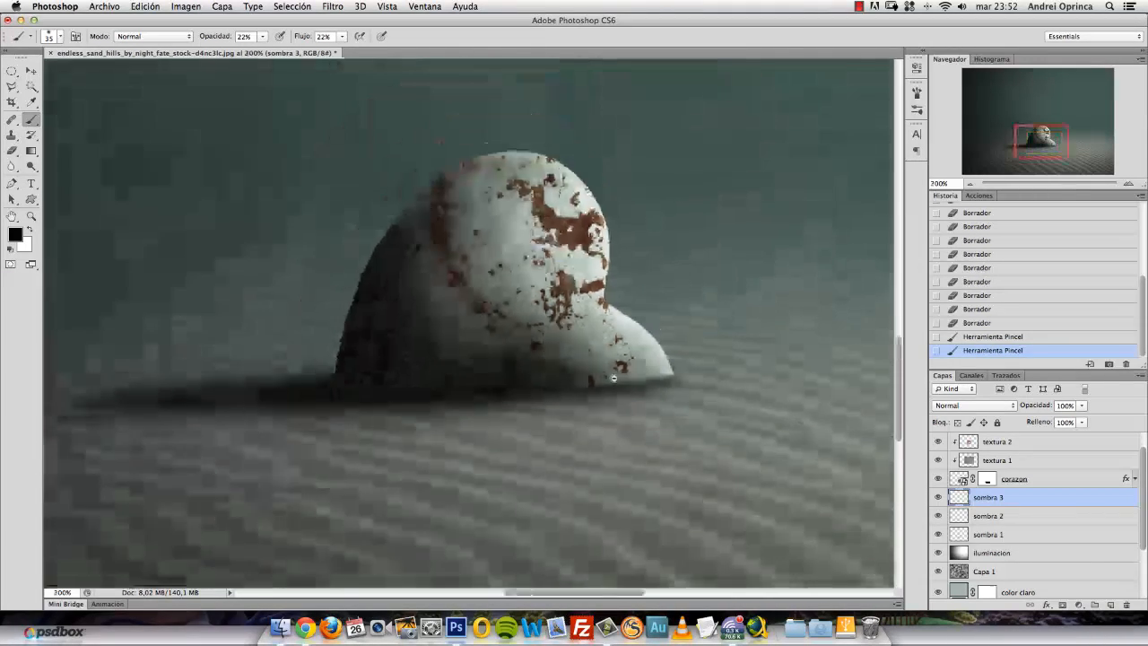
{"action": "left_click", "coordinate": [632, 389], "text": "alt"}
{"action": "left_click", "coordinate": [640, 394], "text": "super"}
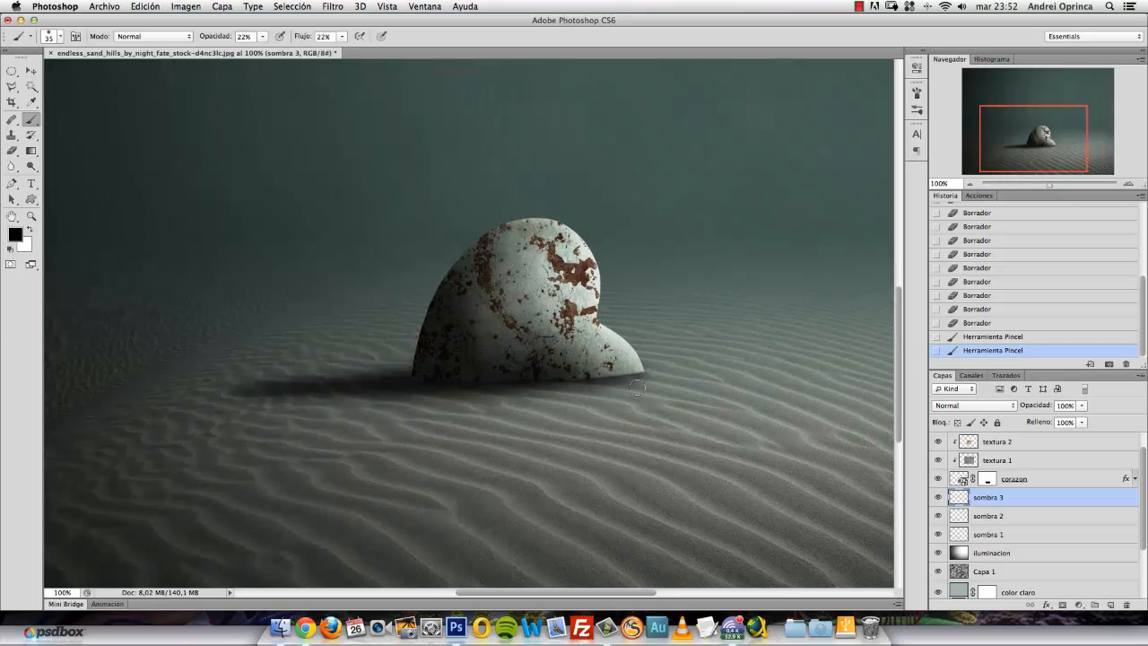
Step: Compare the scene with and without sombra 3, group the three sombra layers and compare with the whole group hidden and shown
{"action": "left_click", "coordinate": [938, 498]}
{"action": "left_click", "coordinate": [938, 499]}
{"action": "left_click", "coordinate": [1019, 524], "text": "shift"}
{"action": "left_click", "coordinate": [1012, 533], "text": "shift"}
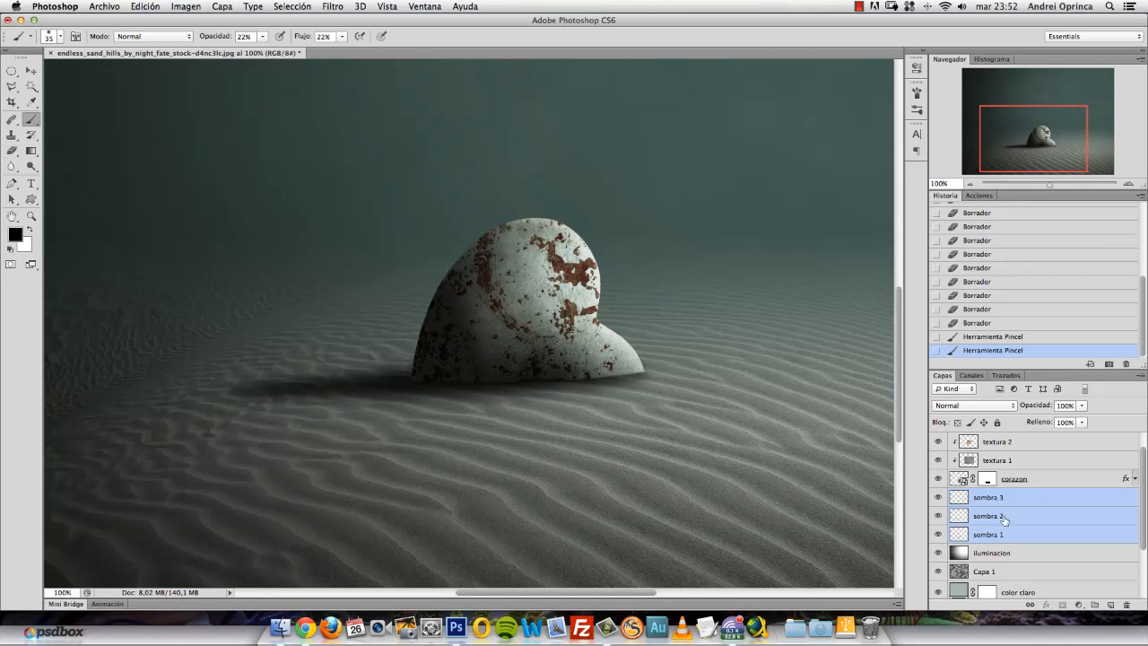
{"action": "key", "text": "super+g"}
{"action": "left_click", "coordinate": [939, 495]}
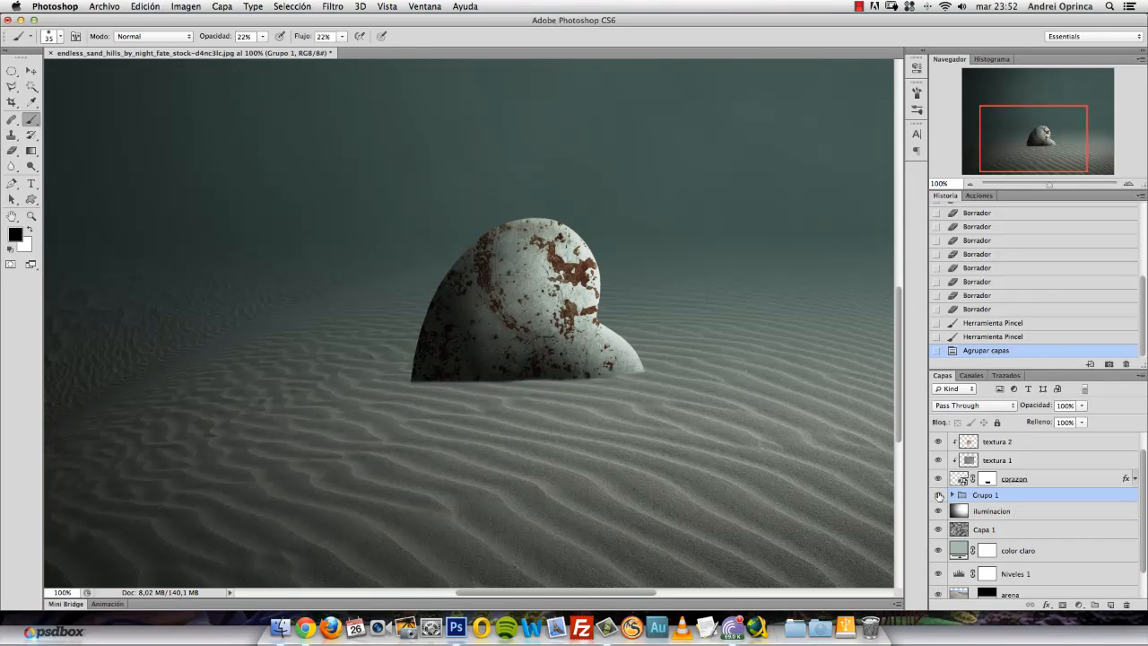
{"action": "left_click", "coordinate": [938, 495]}
{"action": "left_click", "coordinate": [1047, 132]}
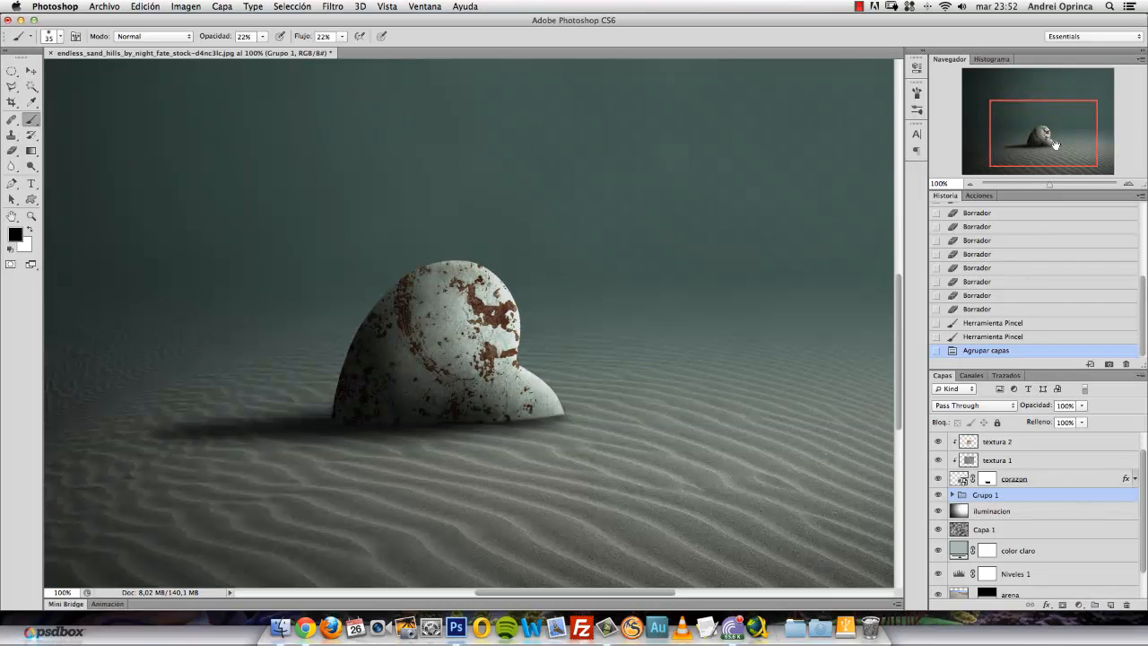
{"action": "scroll", "coordinate": [384, 285], "scroll_direction": "up", "scroll_amount": 2}
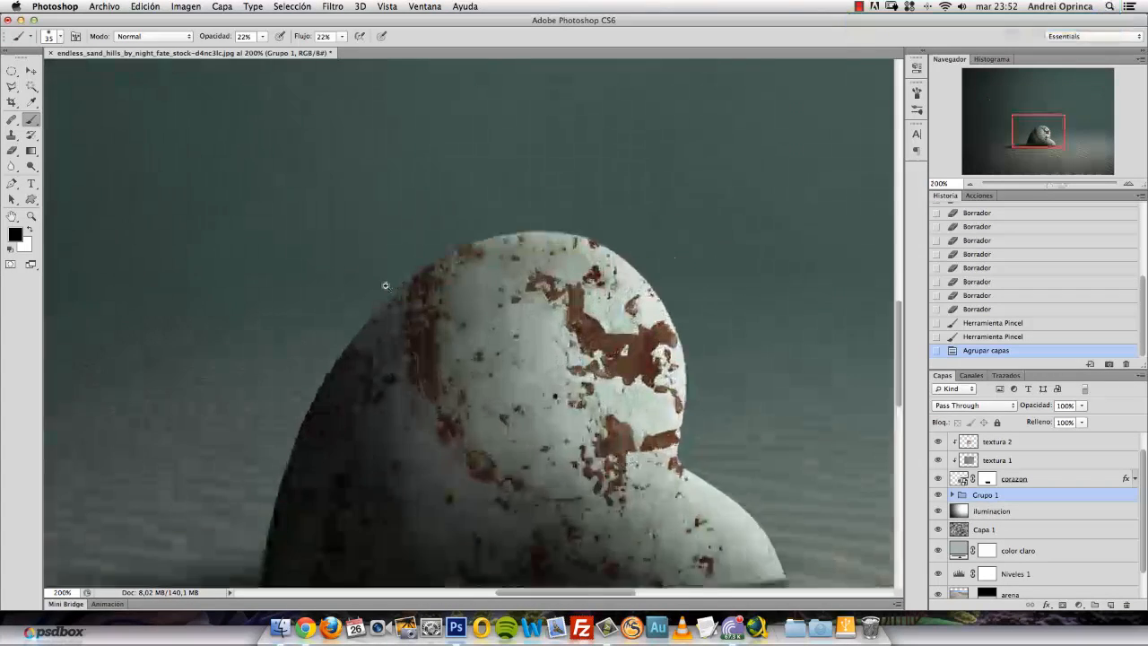
{"action": "scroll", "coordinate": [385, 290], "scroll_direction": "down", "scroll_amount": 5}
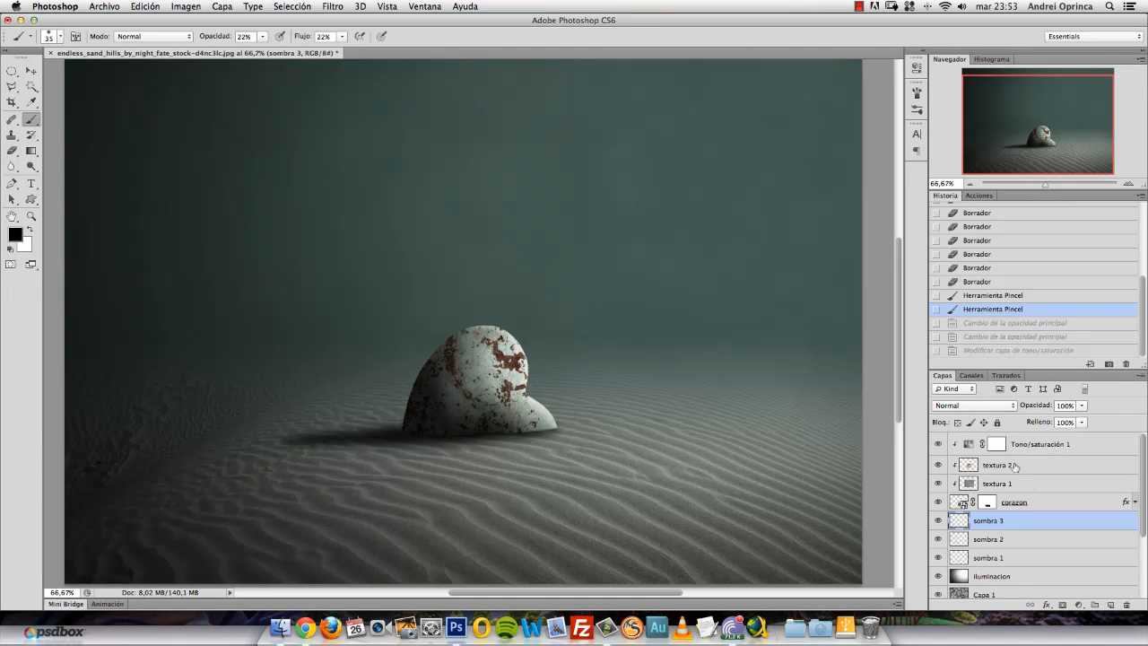
Step: Set the Tono/saturación 1 adjustment over the heart to hue 153 and saturation 10
{"action": "left_click", "coordinate": [1034, 445]}
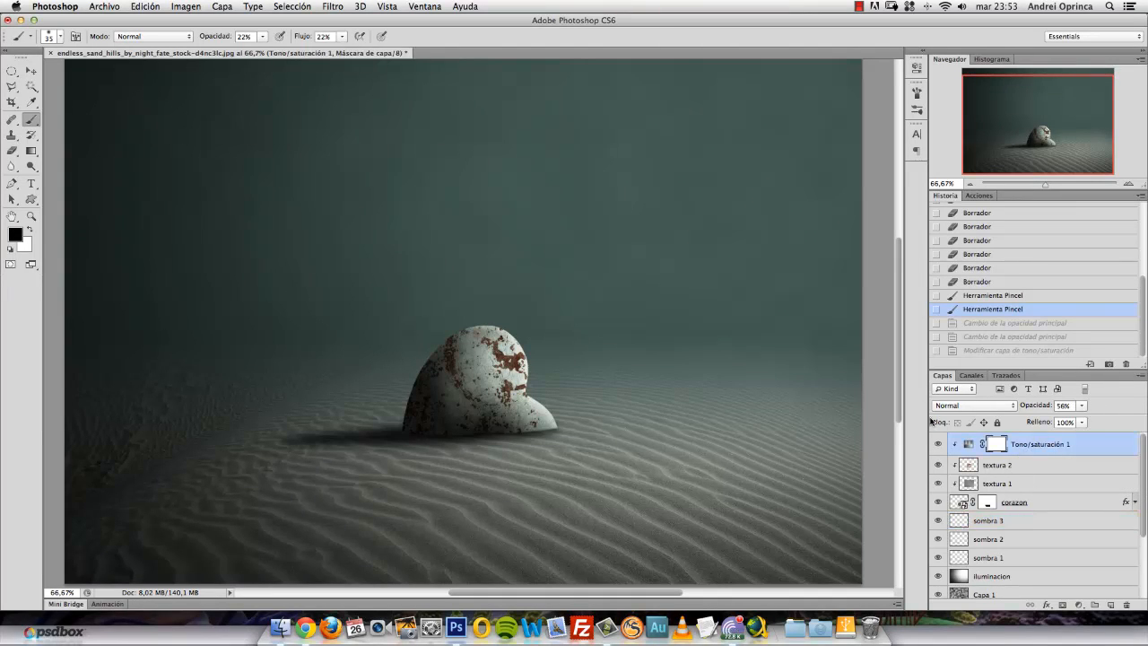
{"action": "double_click", "coordinate": [967, 444]}
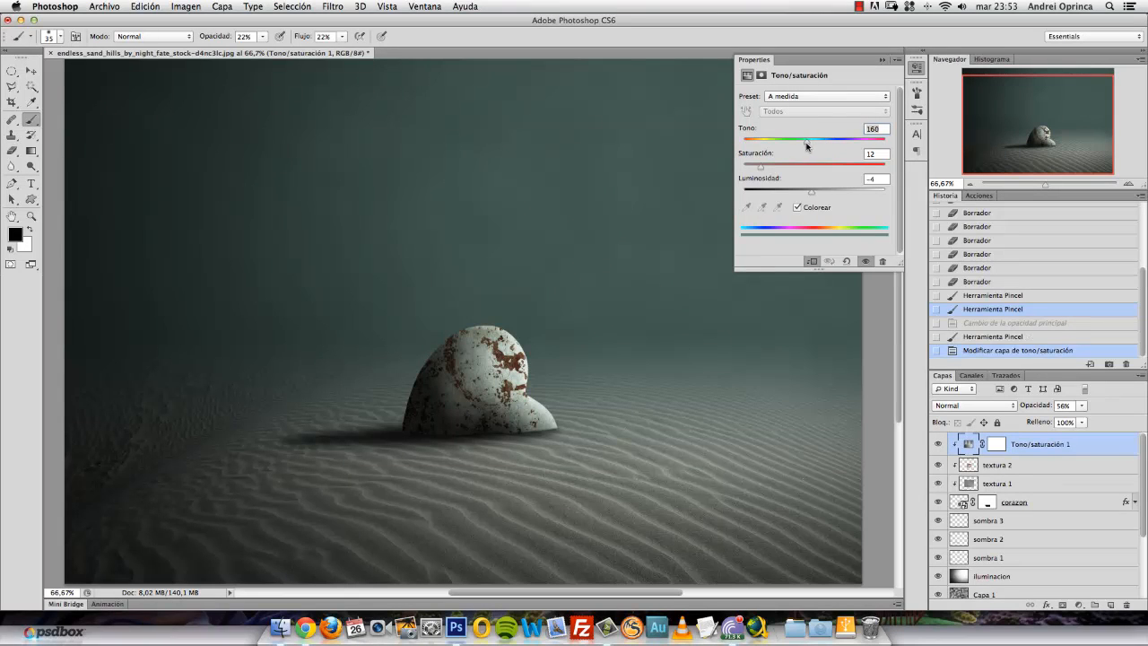
{"action": "left_click_drag", "start_coordinate": [811, 142], "coordinate": [758, 171]}
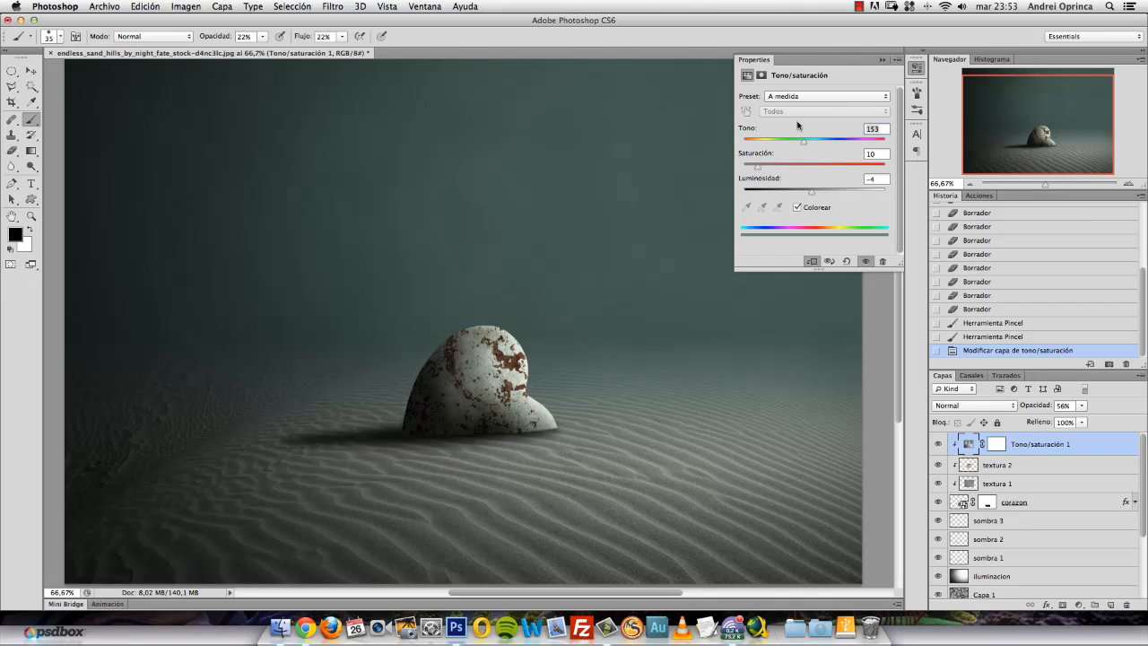
{"action": "left_click", "coordinate": [892, 56]}
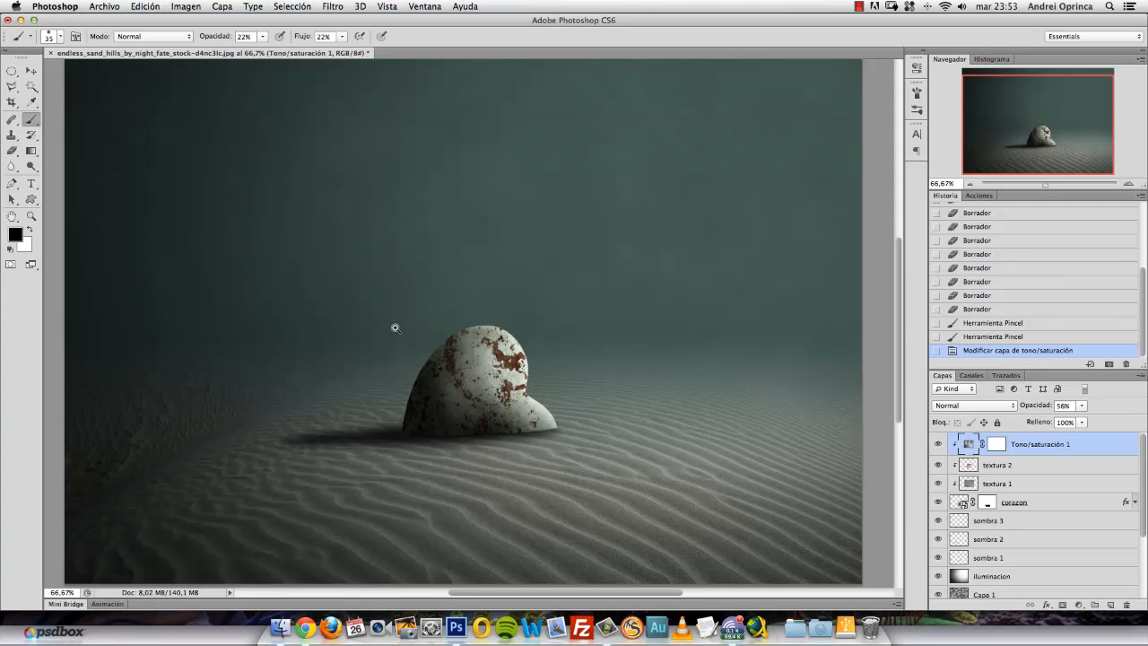
Step: Add a new layer named luz above the Tono/saturación 1 adjustment
{"action": "key", "text": "super+minus"}
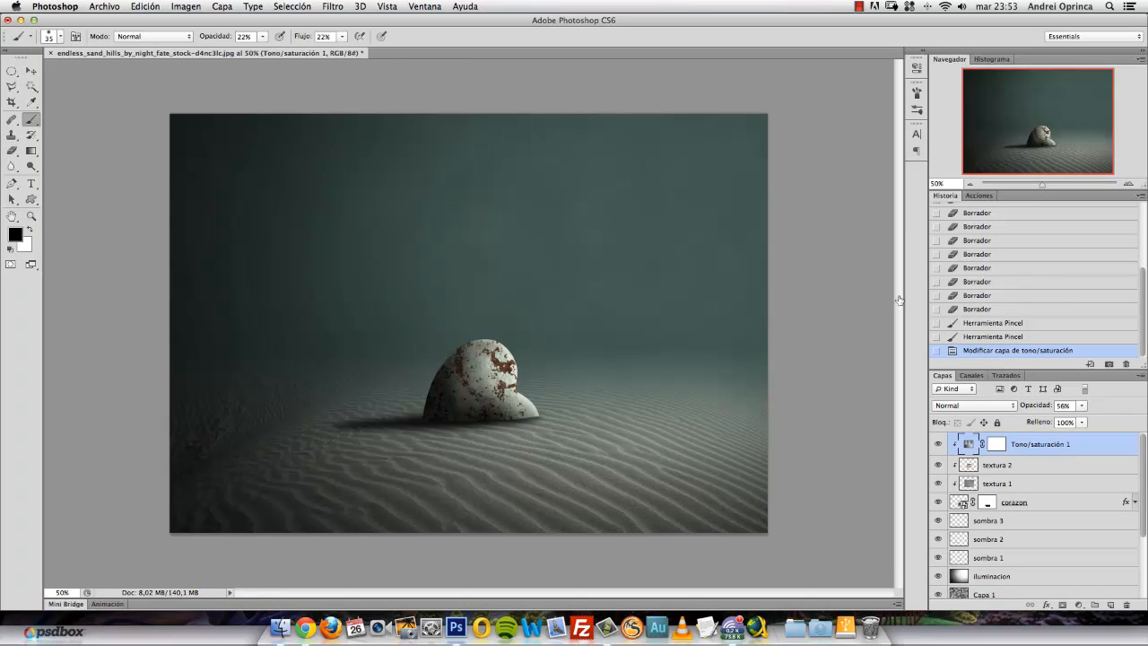
{"action": "left_click", "coordinate": [1110, 604]}
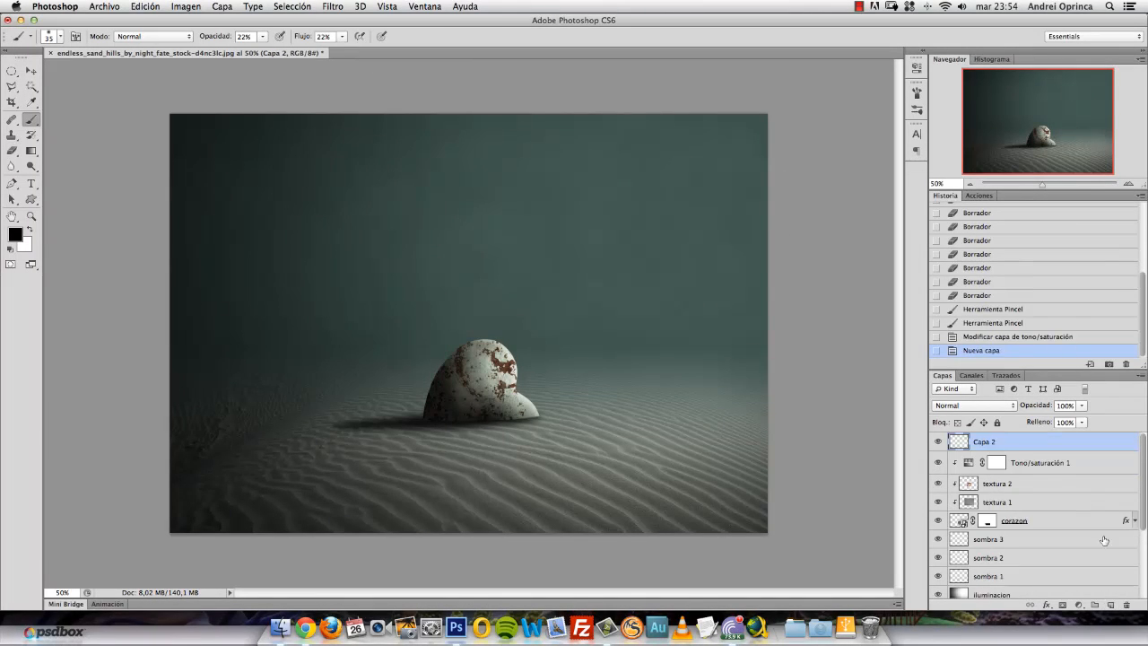
{"action": "double_click", "coordinate": [984, 443]}
{"action": "key", "text": "BackSpace"}
{"action": "type", "text": "luz"}
{"action": "key", "text": "Return"}
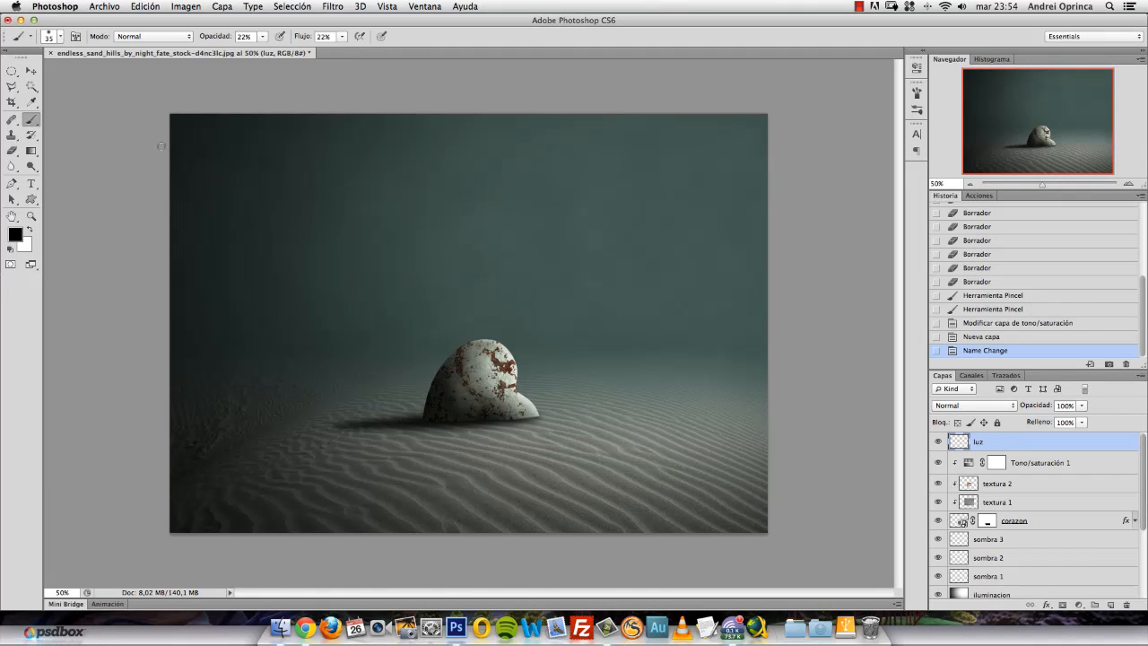
Step: Set up a white Brush at 1921 px with 0% hardness, 100% opacity and 100% flow
{"action": "right_click", "coordinate": [431, 223]}
{"action": "mouse_move", "coordinate": [519, 259]}
{"action": "left_mouse_down"}
{"action": "mouse_move", "coordinate": [557, 252]}
{"action": "mouse_move", "coordinate": [451, 288]}
{"action": "left_mouse_up"}
{"action": "mouse_move", "coordinate": [554, 251]}
{"action": "left_mouse_down"}
{"action": "mouse_move", "coordinate": [578, 242]}
{"action": "mouse_move", "coordinate": [552, 251]}
{"action": "mouse_move", "coordinate": [560, 256]}
{"action": "left_mouse_up"}
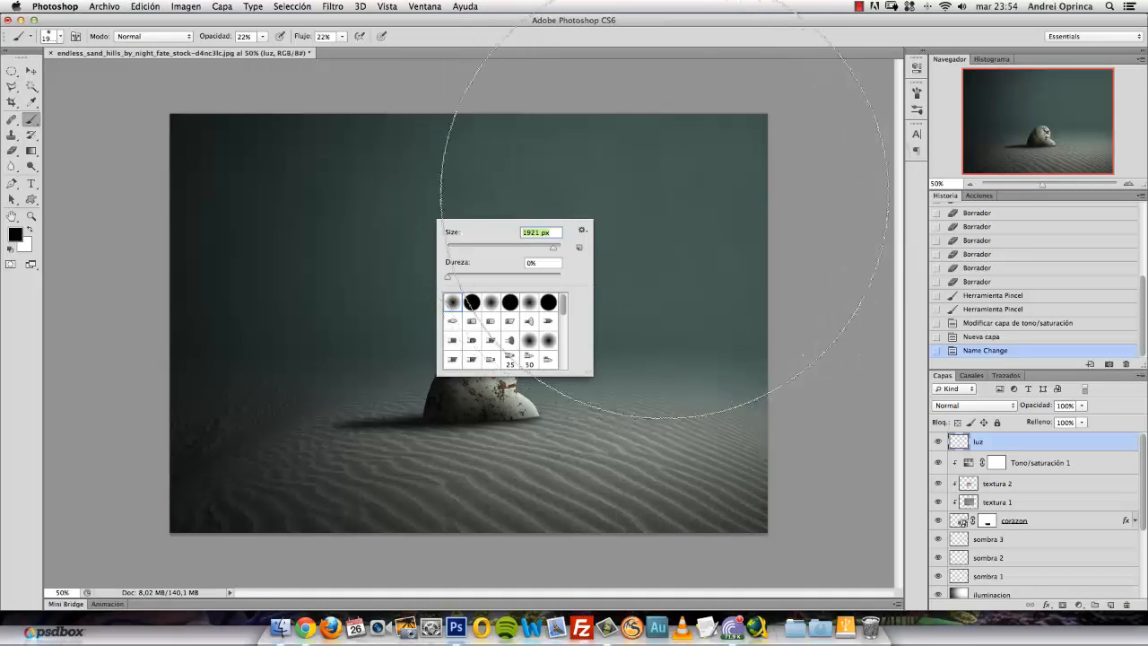
{"action": "left_click", "coordinate": [1001, 440]}
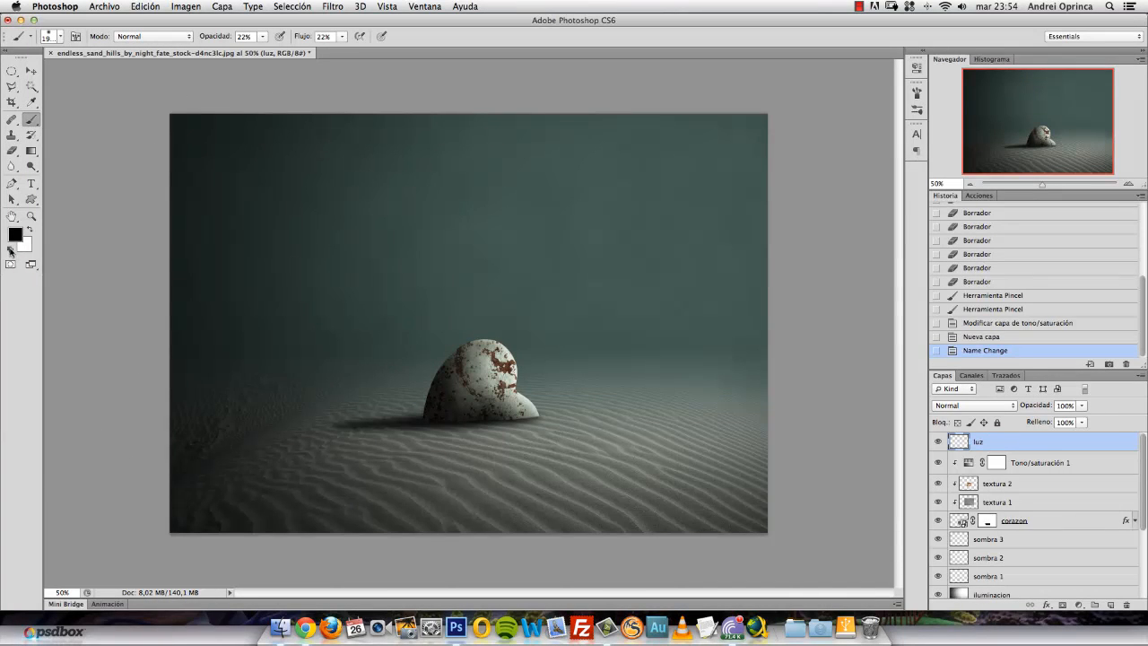
{"action": "left_click", "coordinate": [30, 230]}
{"action": "left_click", "coordinate": [262, 35]}
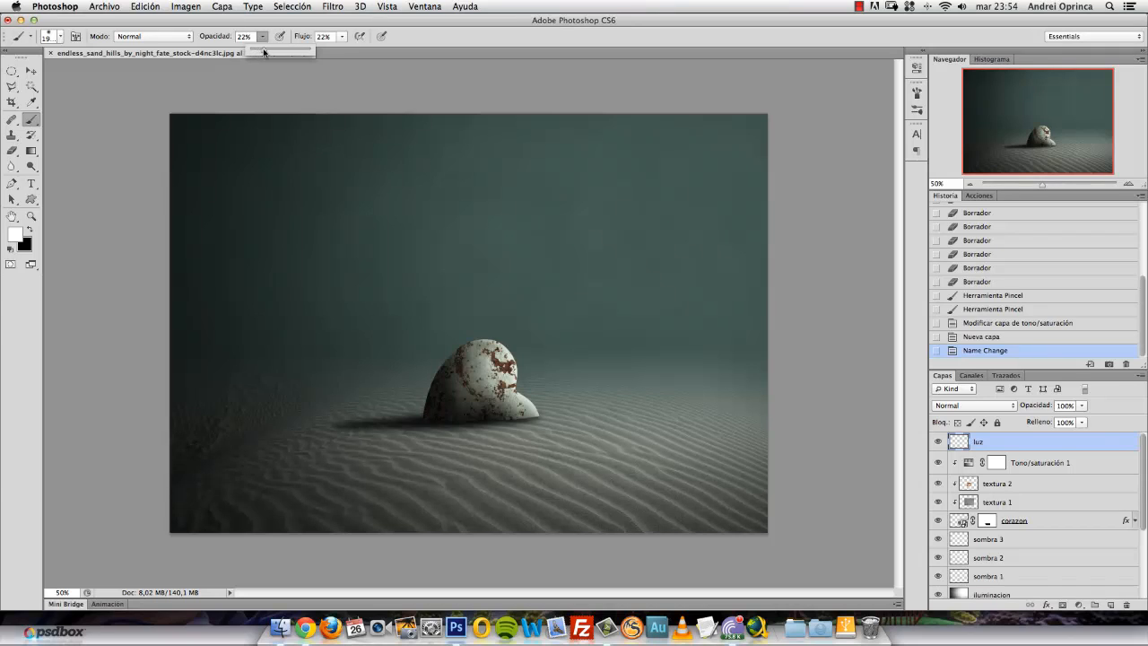
{"action": "left_click_drag", "start_coordinate": [262, 50], "coordinate": [413, 50]}
{"action": "left_click", "coordinate": [342, 36]}
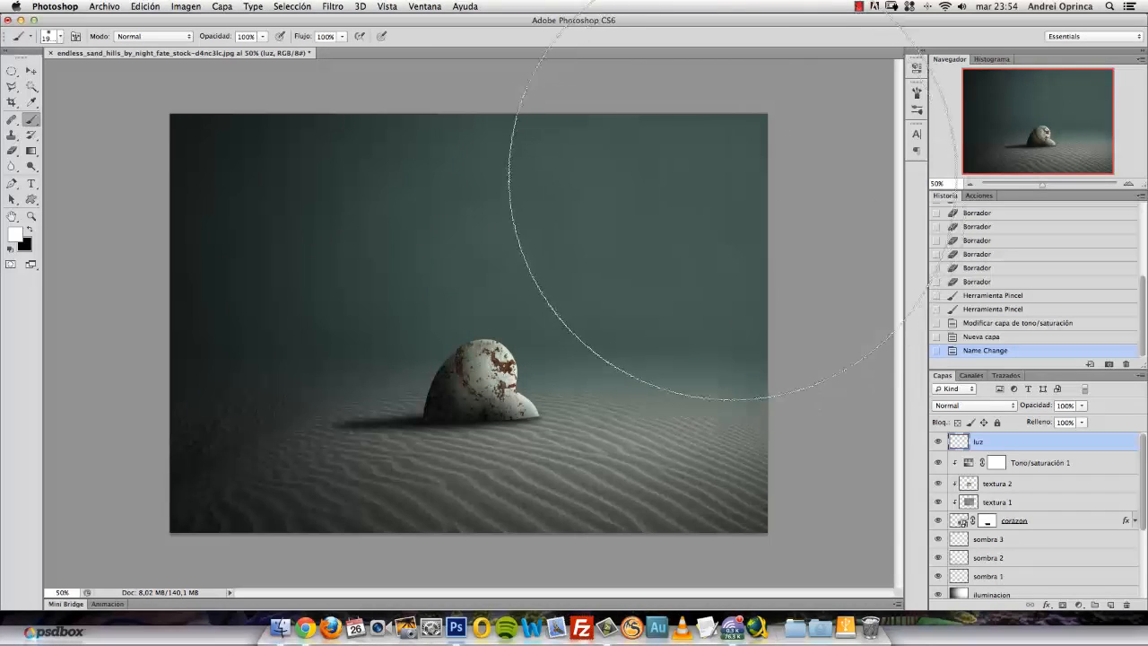
Step: Paint a single white glow in the scene's upper right corner on luz and set the layer's blend mode to Superponer
{"action": "left_click", "coordinate": [725, 152]}
{"action": "left_click", "coordinate": [716, 159]}
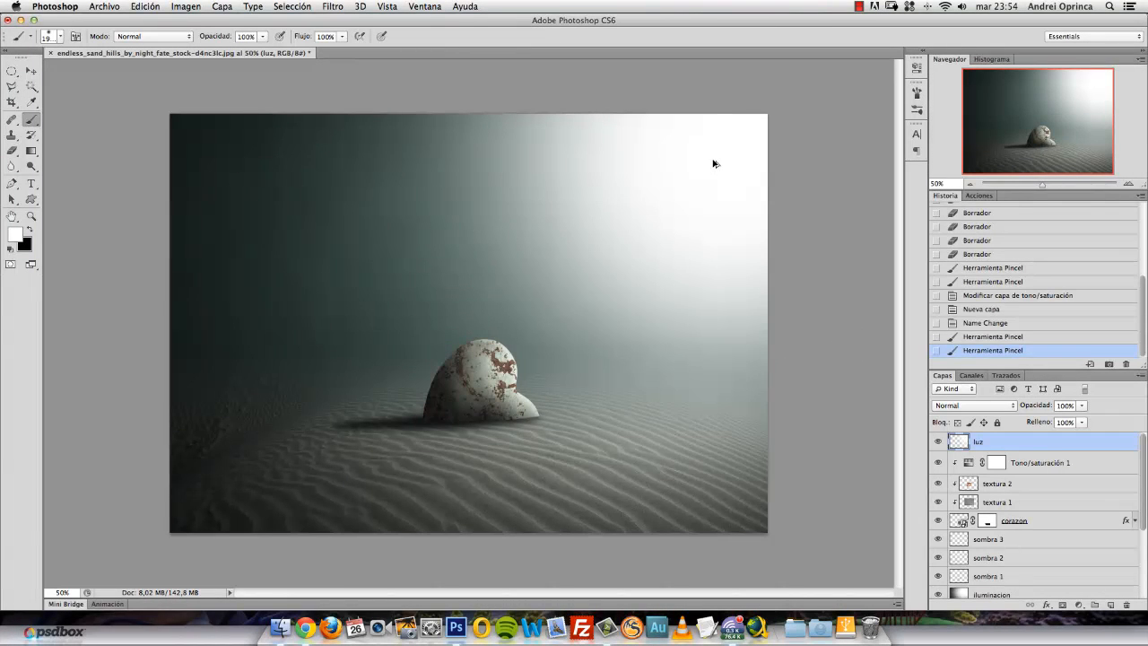
{"action": "key", "text": "super+z"}
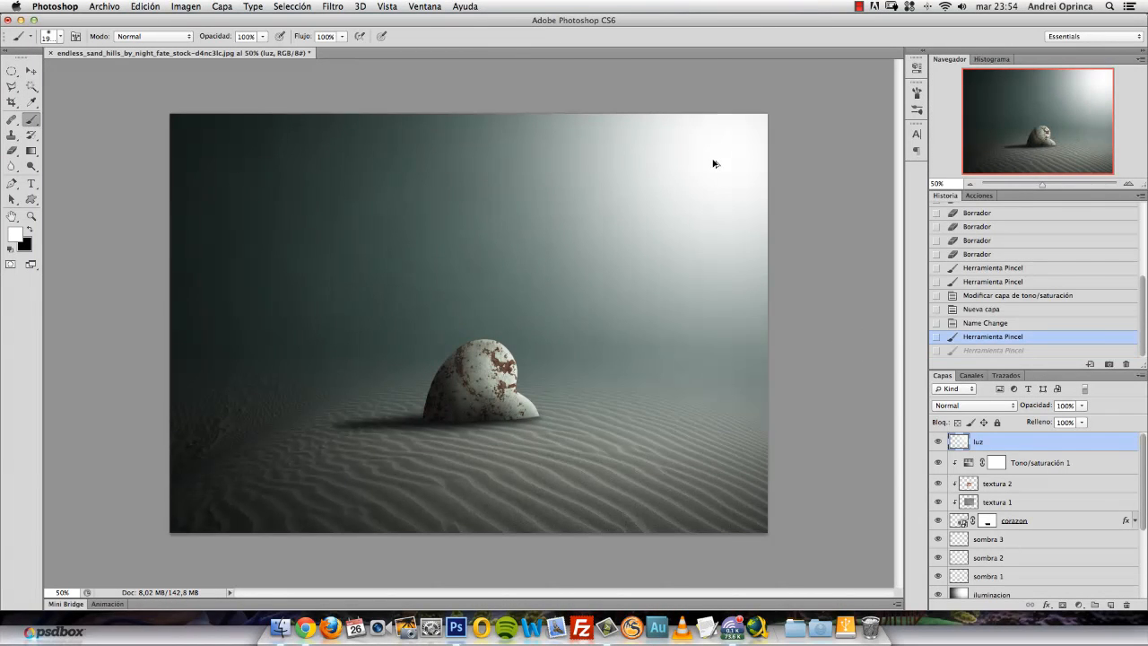
{"action": "left_click", "coordinate": [969, 407]}
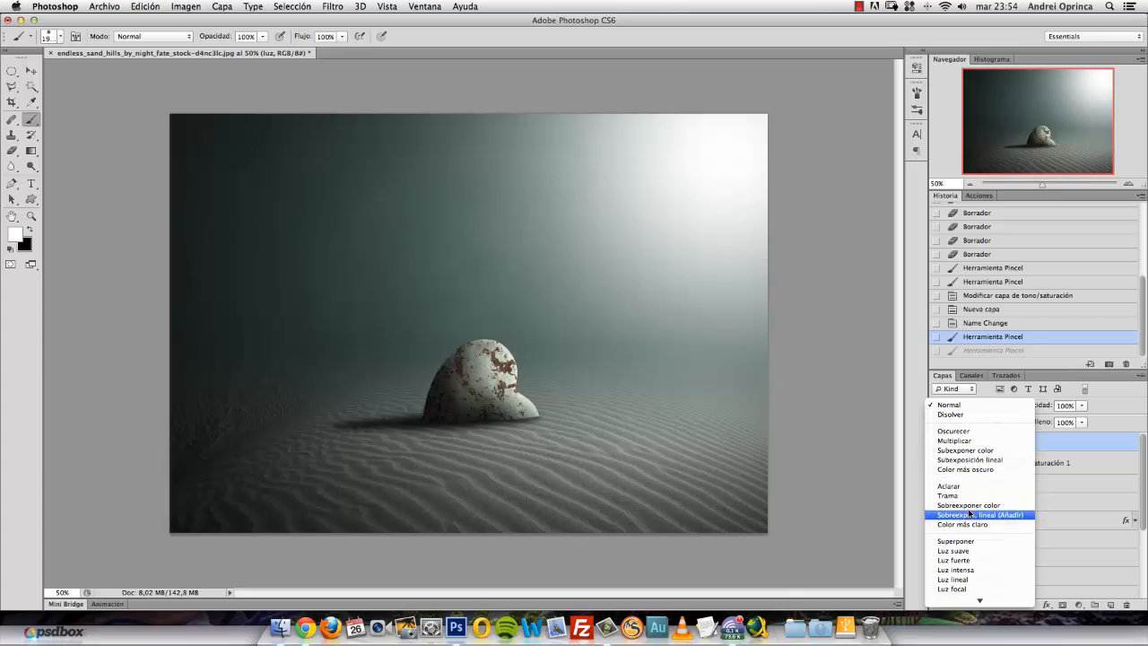
{"action": "left_click", "coordinate": [964, 542]}
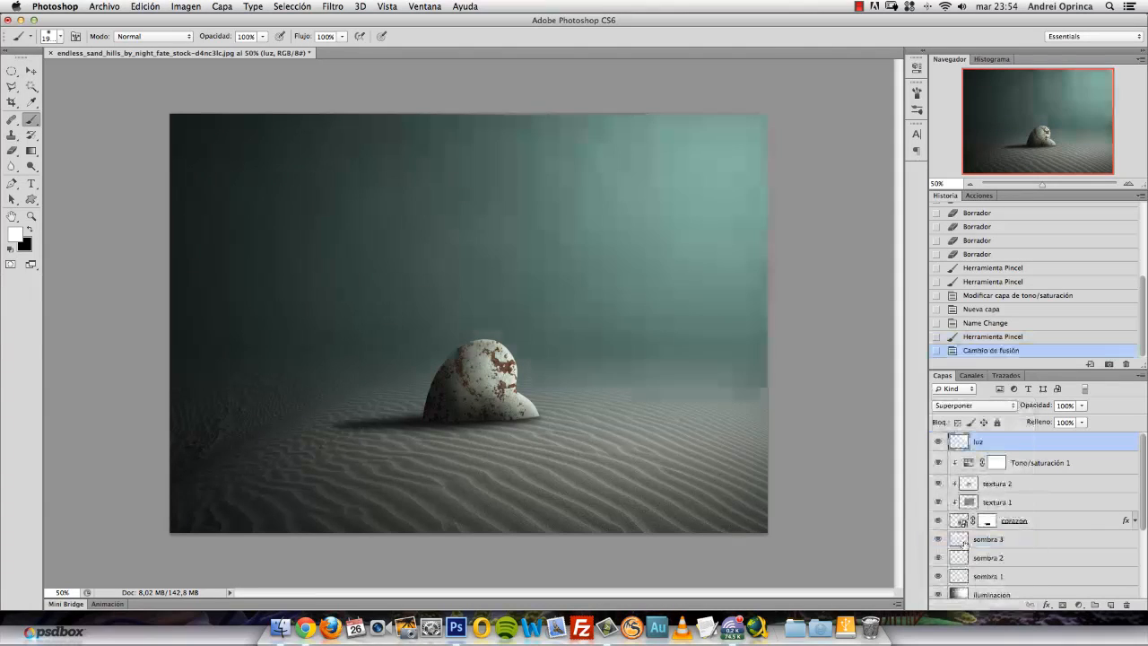
Step: Shift the luz glow further toward the upper right corner and reduce its opacity to 71%, comparing the scene with and without it
{"action": "key", "text": "v"}
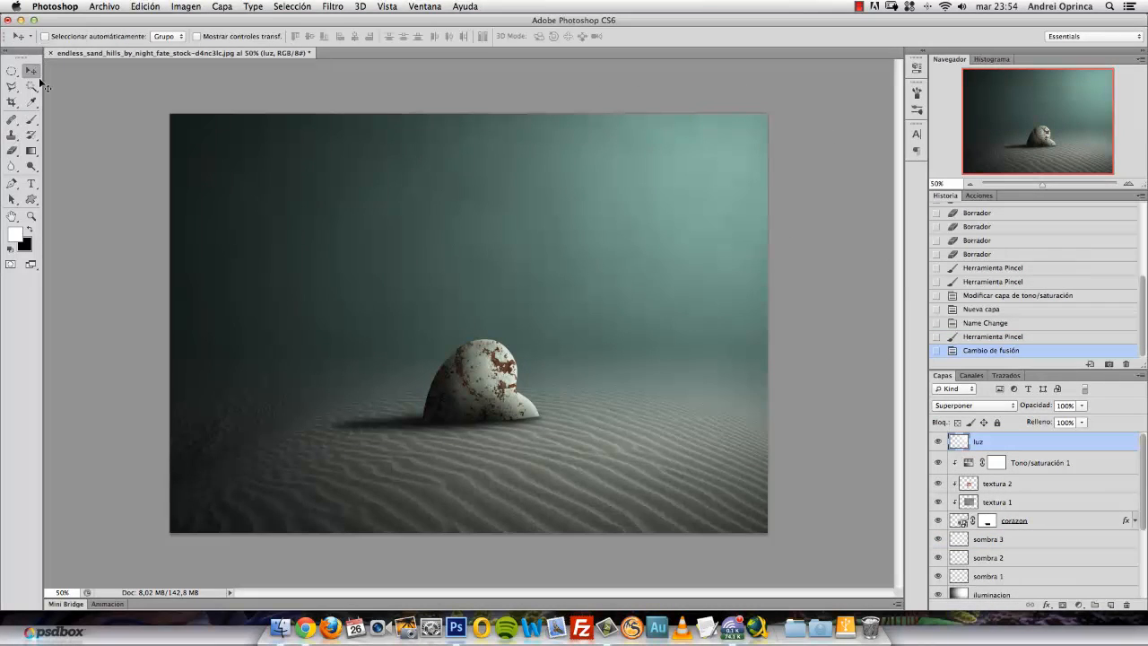
{"action": "left_click_drag", "start_coordinate": [676, 282], "coordinate": [720, 247]}
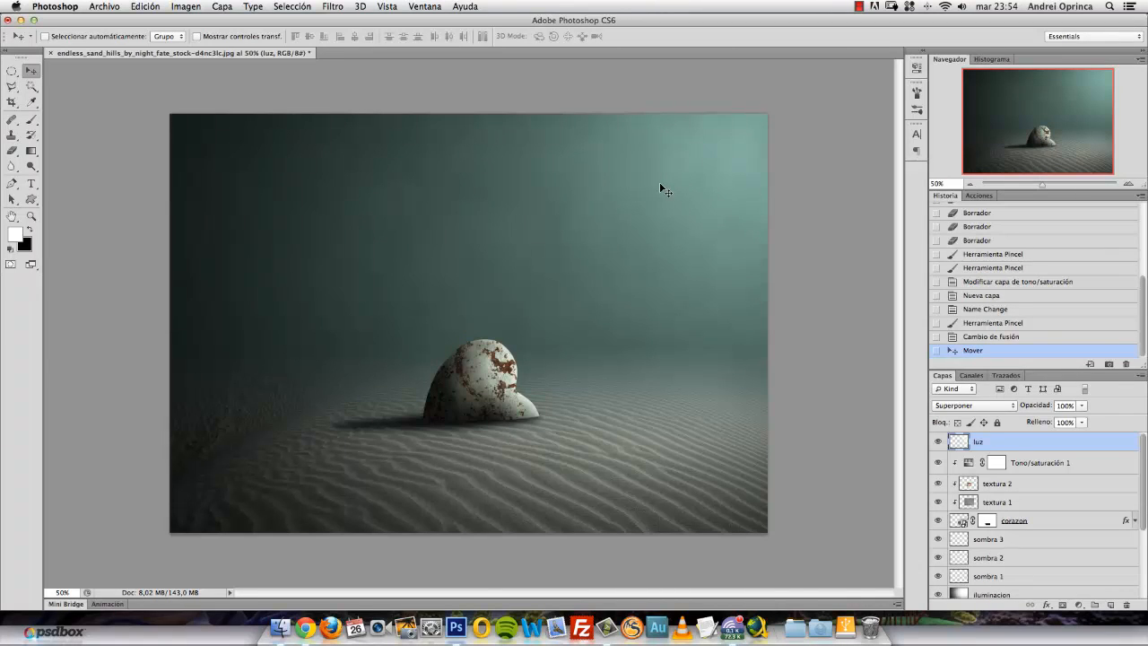
{"action": "left_click", "coordinate": [1082, 405]}
{"action": "left_click_drag", "start_coordinate": [1085, 418], "coordinate": [1066, 419]}
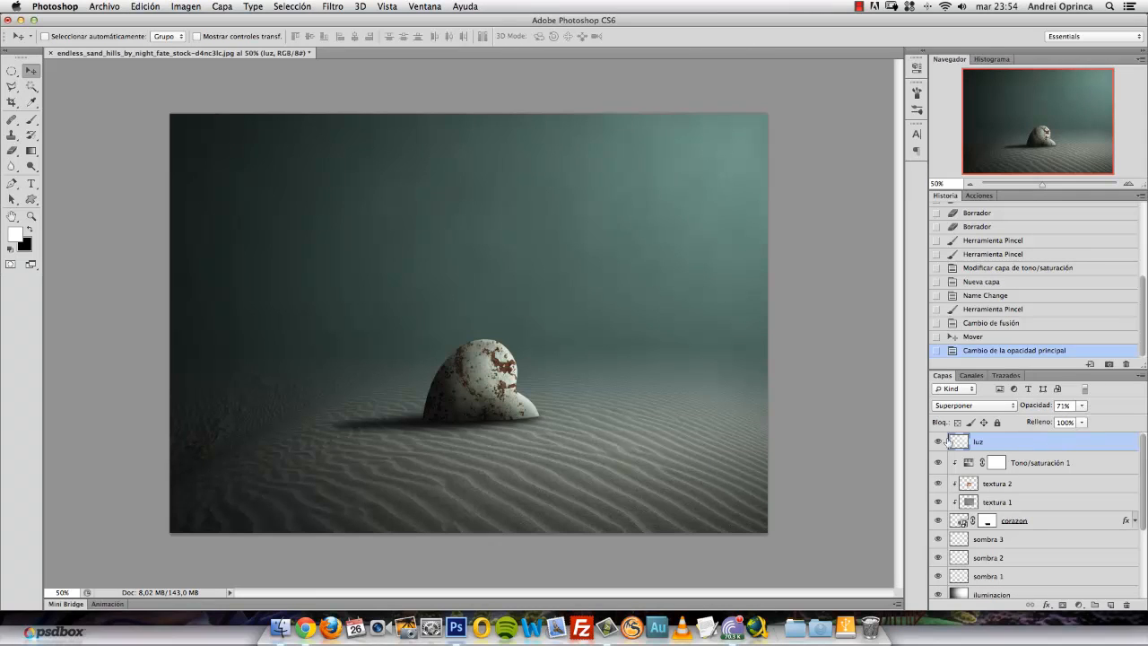
{"action": "left_click", "coordinate": [938, 441]}
{"action": "left_click", "coordinate": [938, 441]}
Step: Open the diver_model_01 PNG from the Stock images folder, copy the entire diver image and close the file
{"action": "key", "text": "super+o"}
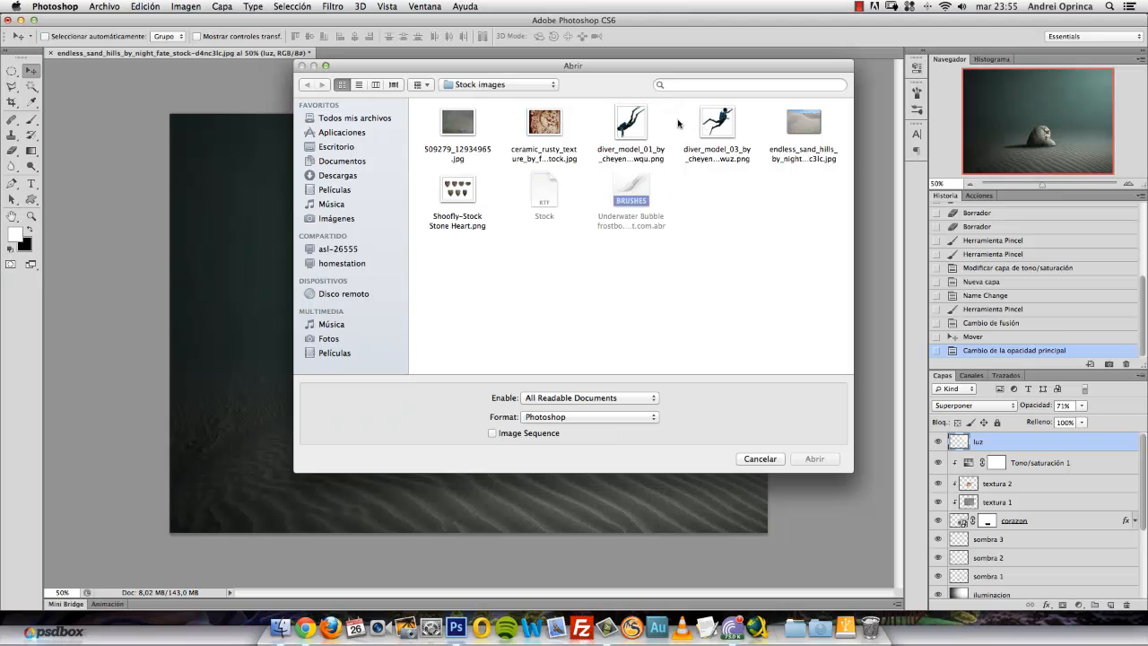
{"action": "left_click", "coordinate": [632, 123]}
{"action": "left_click", "coordinate": [815, 461]}
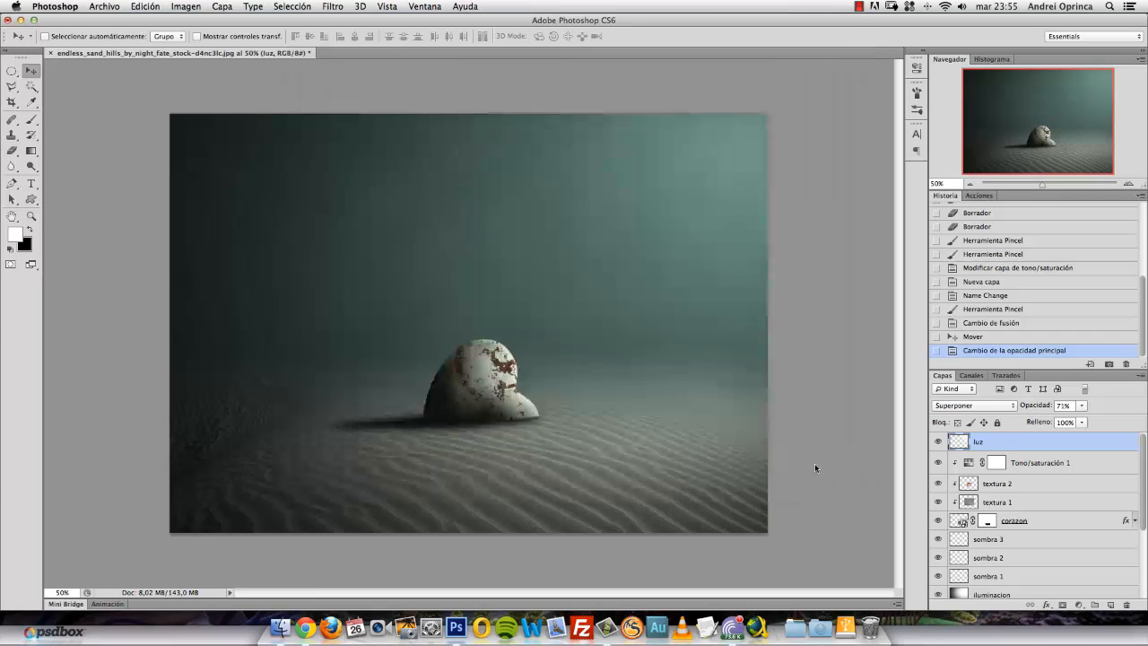
{"action": "key", "text": "super+a"}
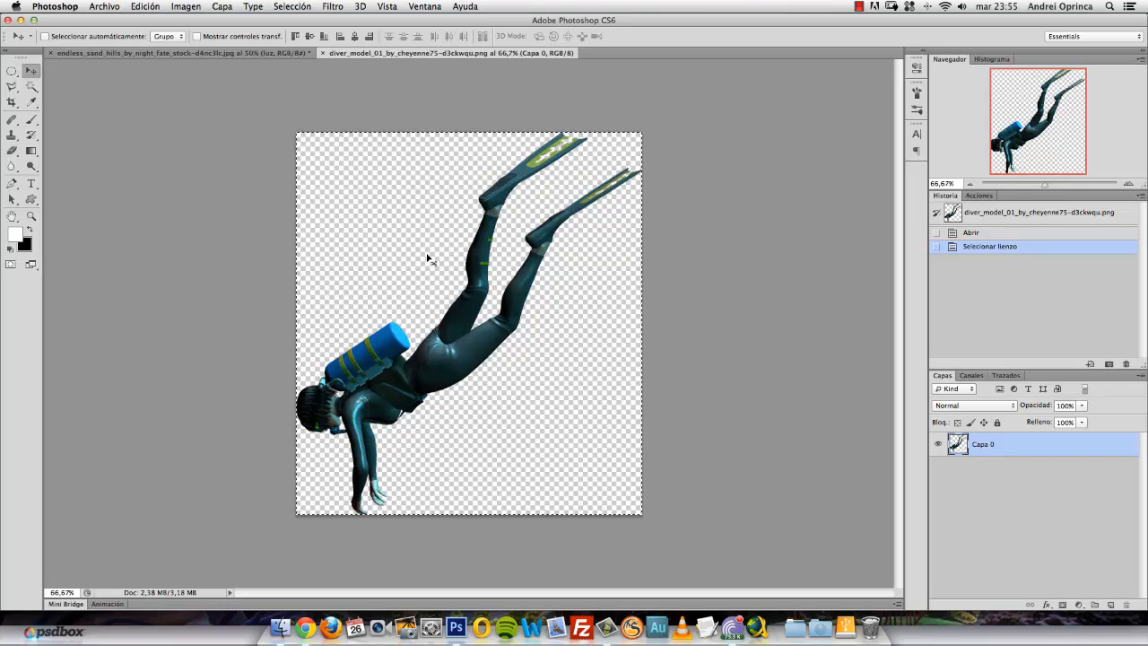
{"action": "key", "text": "super+w"}
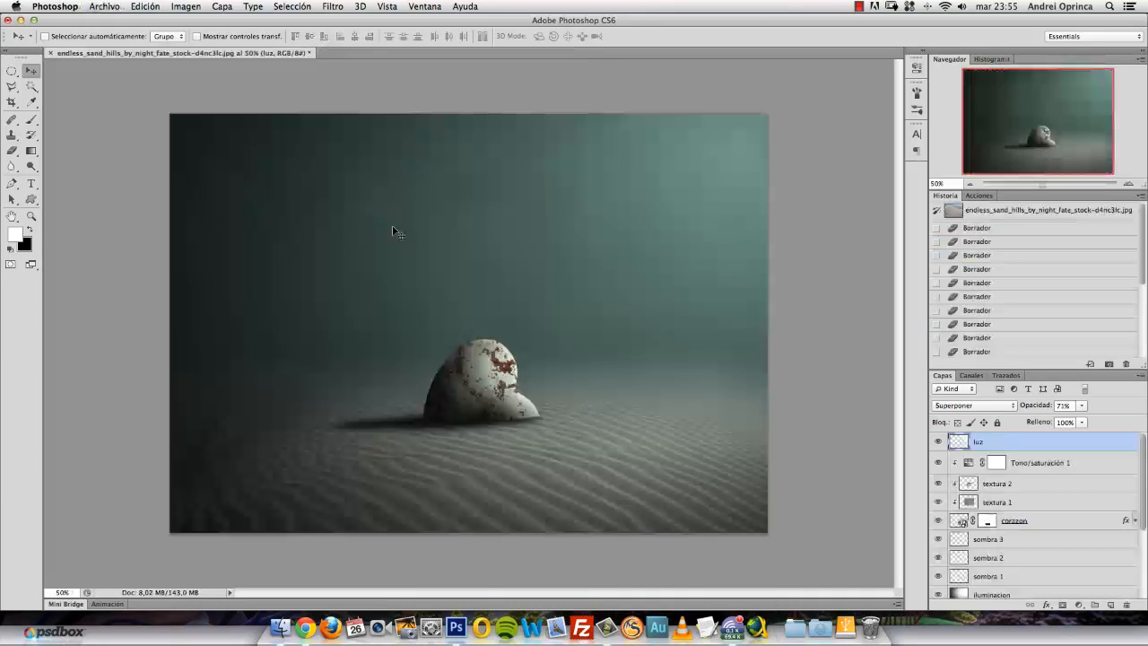
Step: Paste the diver above the Tono/saturación 1 adjustment, beneath luz, and name the layer buceador 1
{"action": "left_click", "coordinate": [1045, 465]}
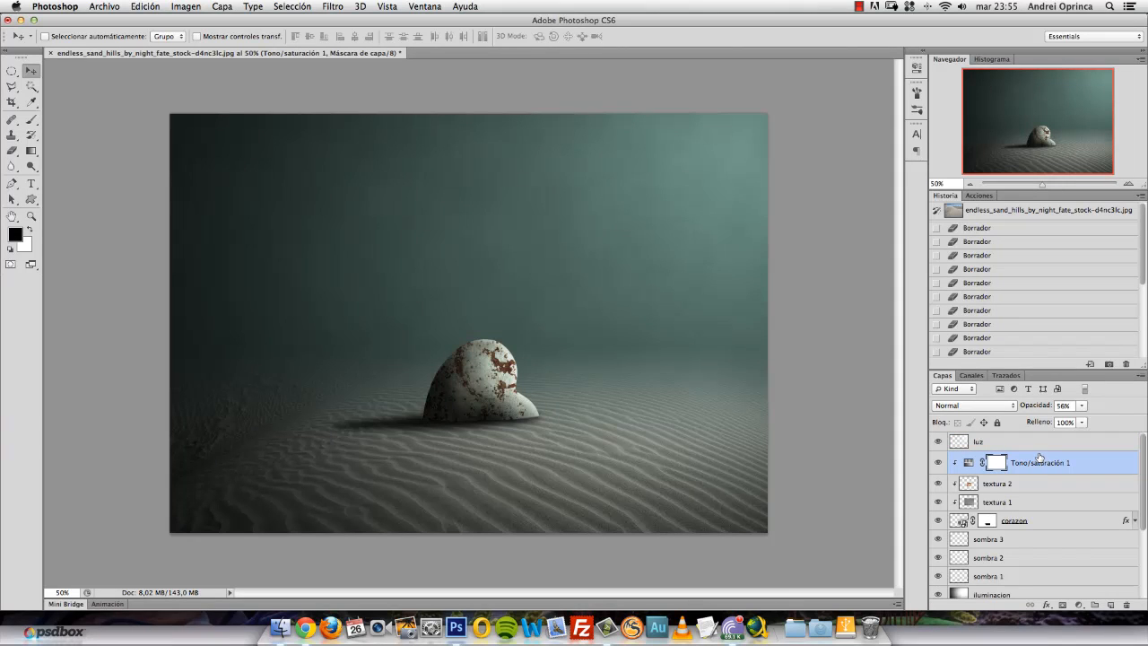
{"action": "key", "text": "super+v"}
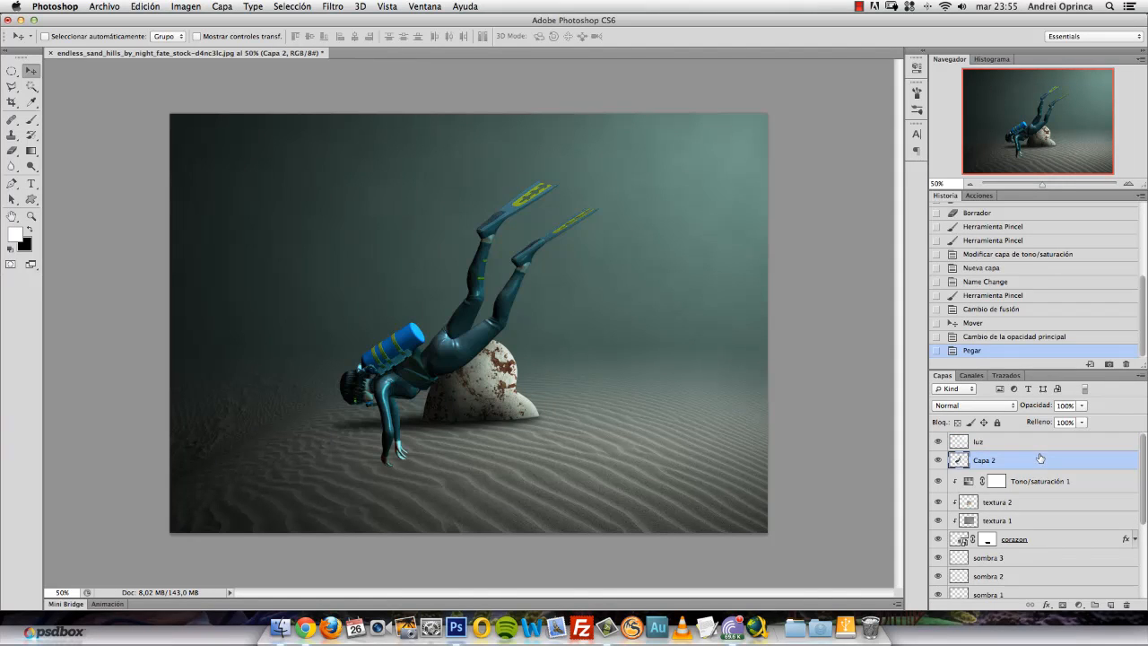
{"action": "double_click", "coordinate": [993, 458]}
{"action": "type", "text": "buceador 1"}
{"action": "key", "text": "Return"}
Step: Scale the buceador 1 diver down to about 9% and place it in the water above and to the right of the heart
{"action": "key", "text": "super+t"}
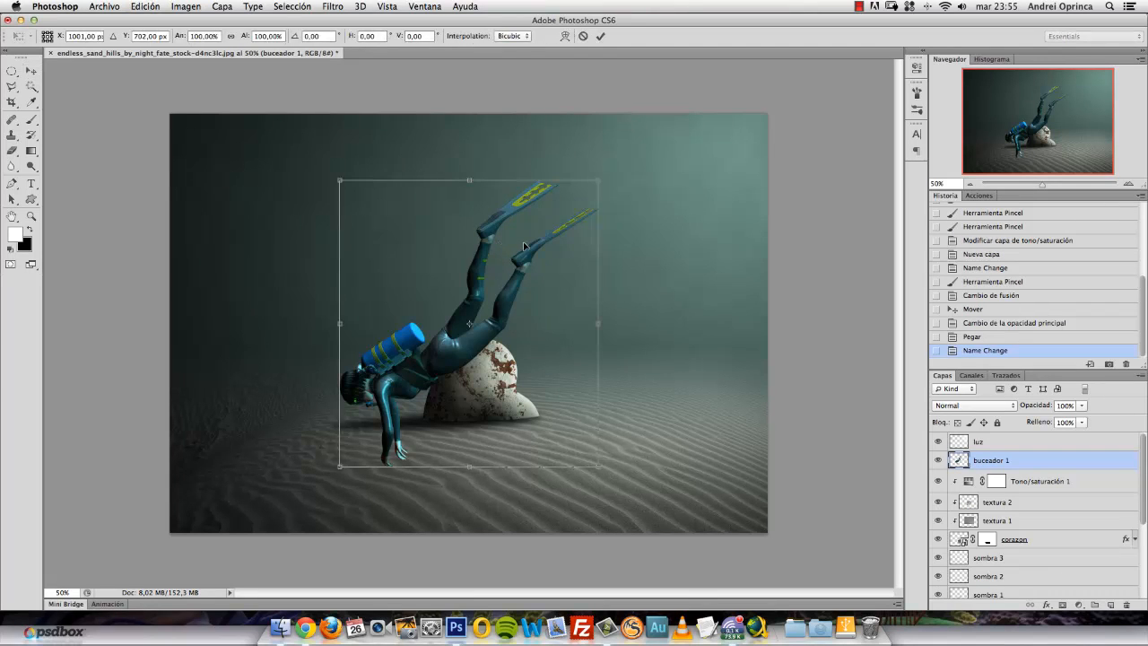
{"action": "left_click_drag", "start_coordinate": [598, 179], "coordinate": [603, 261]}
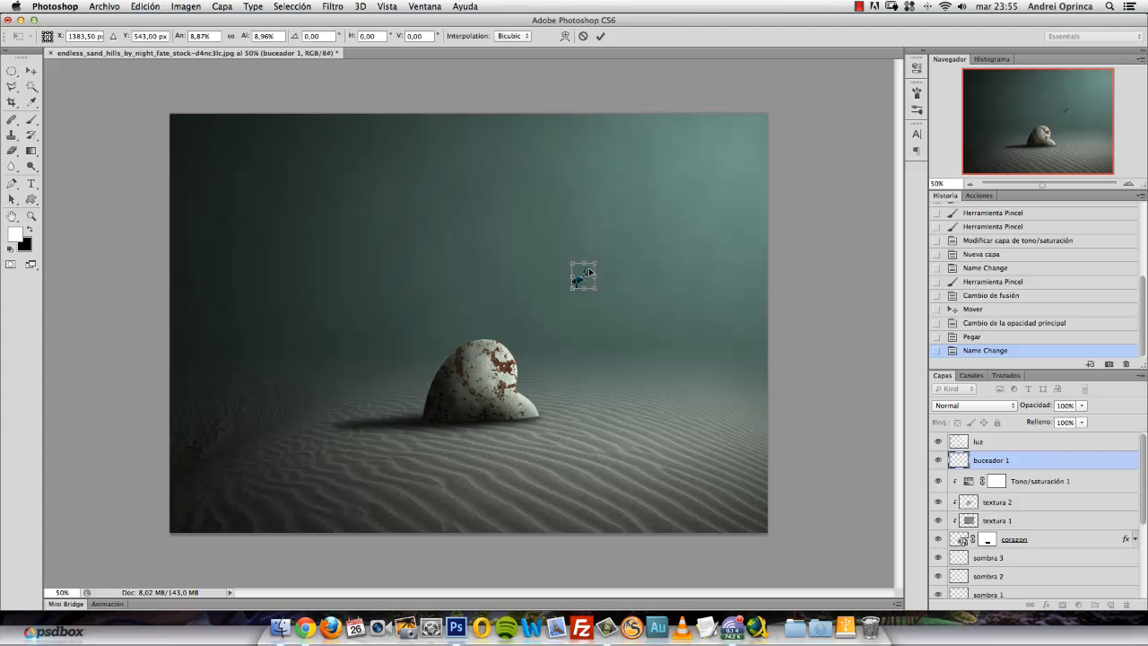
{"action": "left_click_drag", "start_coordinate": [585, 278], "coordinate": [598, 298]}
{"action": "left_click_drag", "start_coordinate": [598, 298], "coordinate": [611, 292]}
{"action": "key", "text": "Return"}
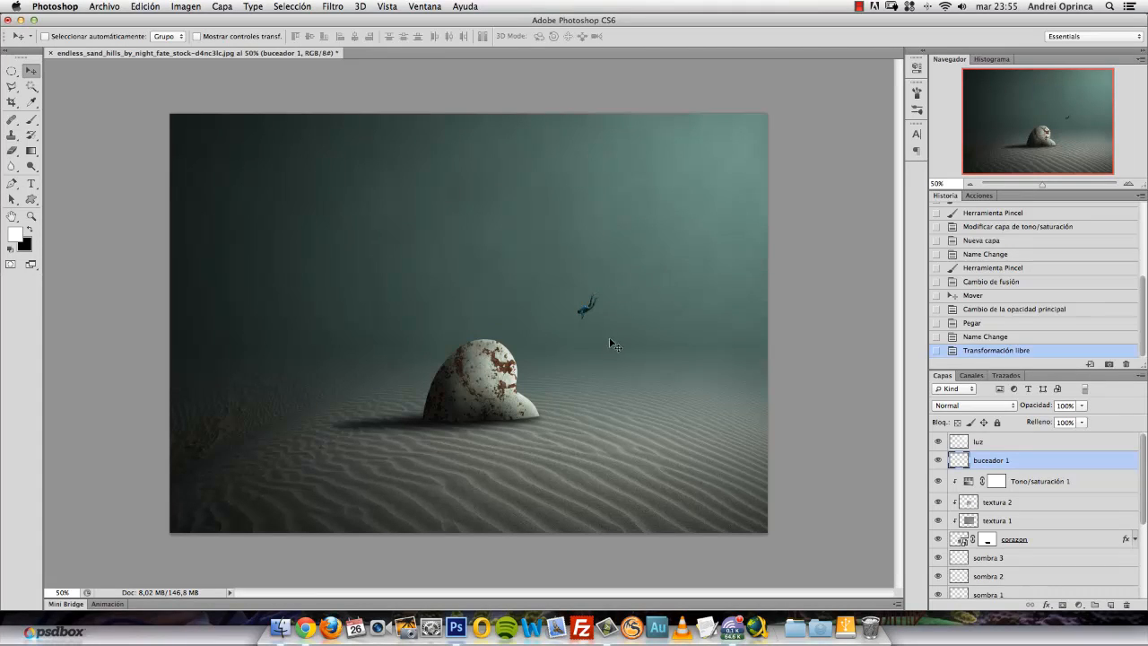
Step: Move the buceador 1 diver slightly higher in the water above the heart
{"action": "left_click_drag", "start_coordinate": [609, 336], "coordinate": [601, 303]}
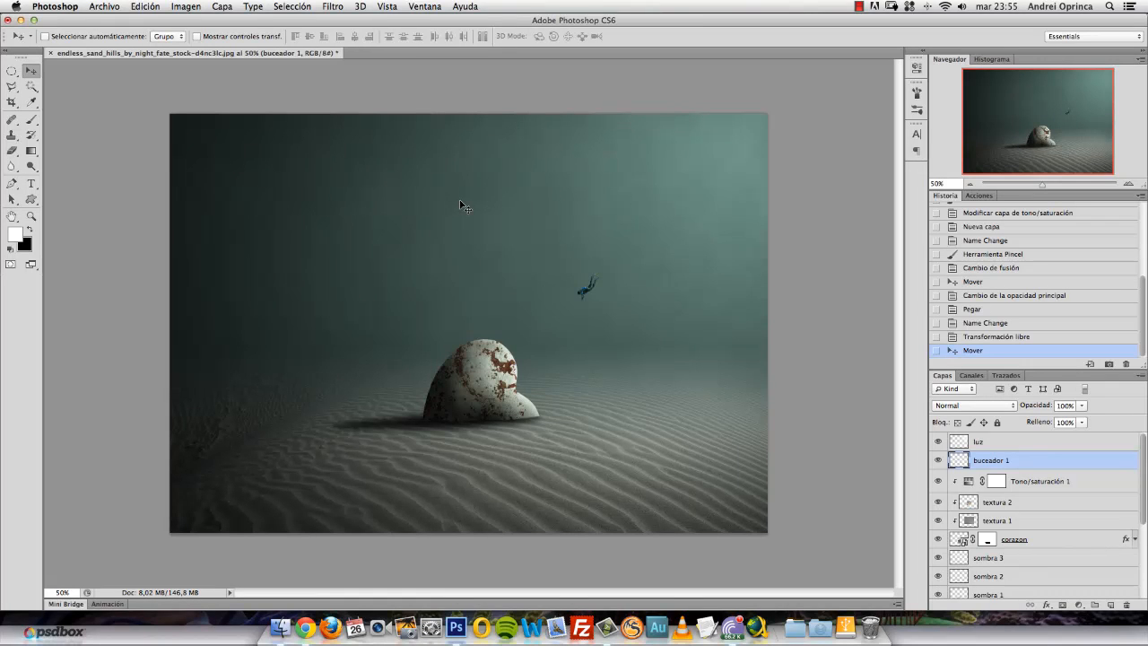
Step: Open the diver_model_03 PNG, copy the entire diver image and close the file
{"action": "key", "text": "ctrl+o"}
{"action": "key", "text": "Return"}
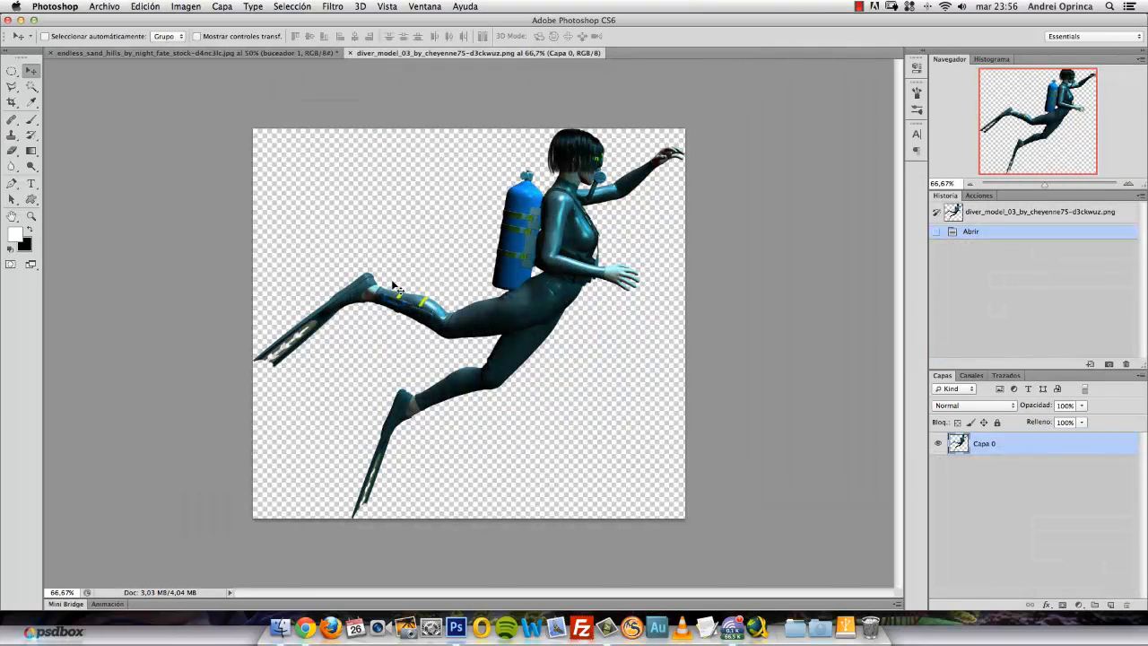
{"action": "key", "text": "ctrl+a"}
{"action": "key", "text": "ctrl+c"}
{"action": "key", "text": "ctrl+w"}
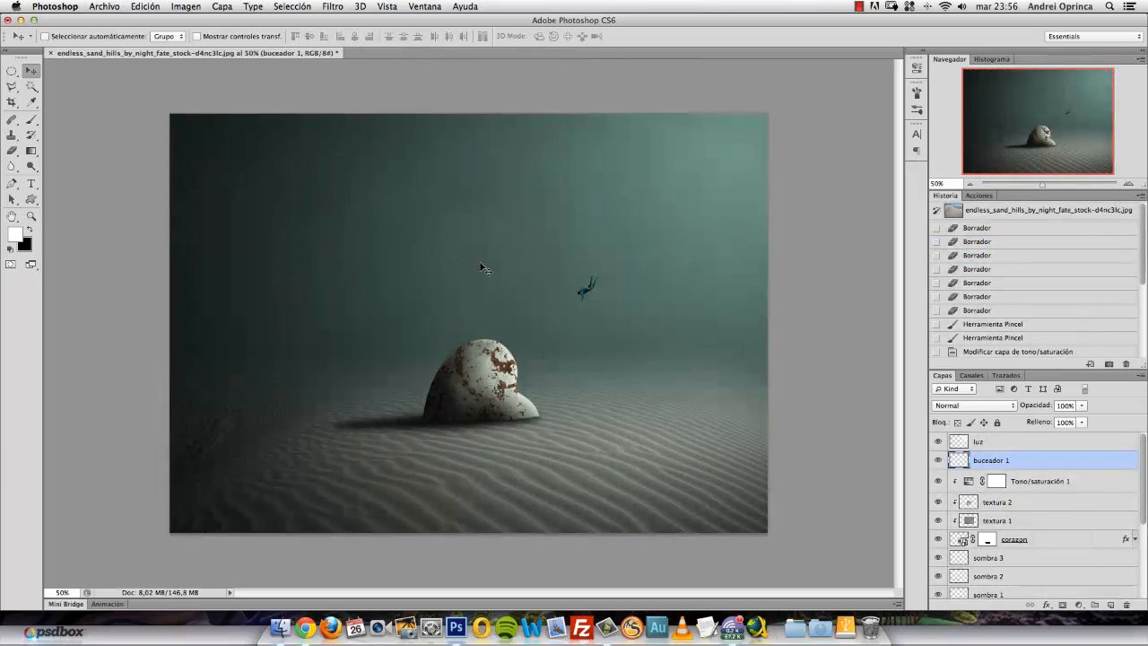
Step: Paste the second diver above buceador 1, scale it down to about the first diver's size and place it left of the heart
{"action": "key", "text": "ctrl+v"}
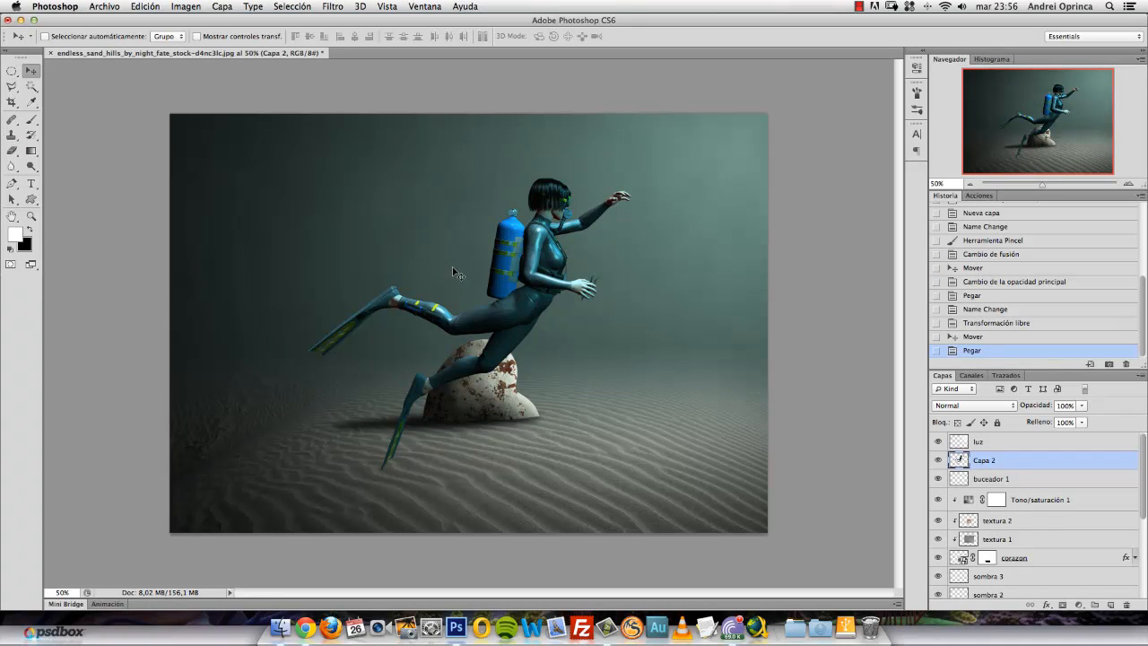
{"action": "key", "text": "ctrl+t"}
{"action": "left_click_drag", "start_coordinate": [631, 176], "coordinate": [343, 412]}
{"action": "left_click_drag", "start_coordinate": [328, 465], "coordinate": [614, 288]}
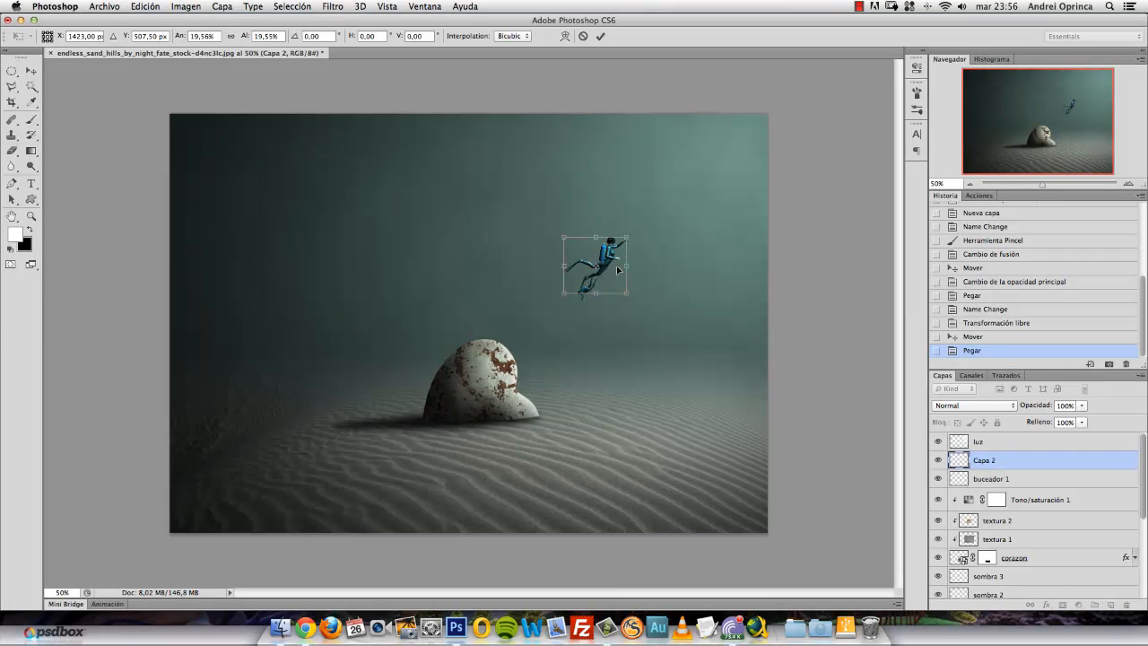
{"action": "left_click_drag", "start_coordinate": [628, 235], "coordinate": [605, 269]}
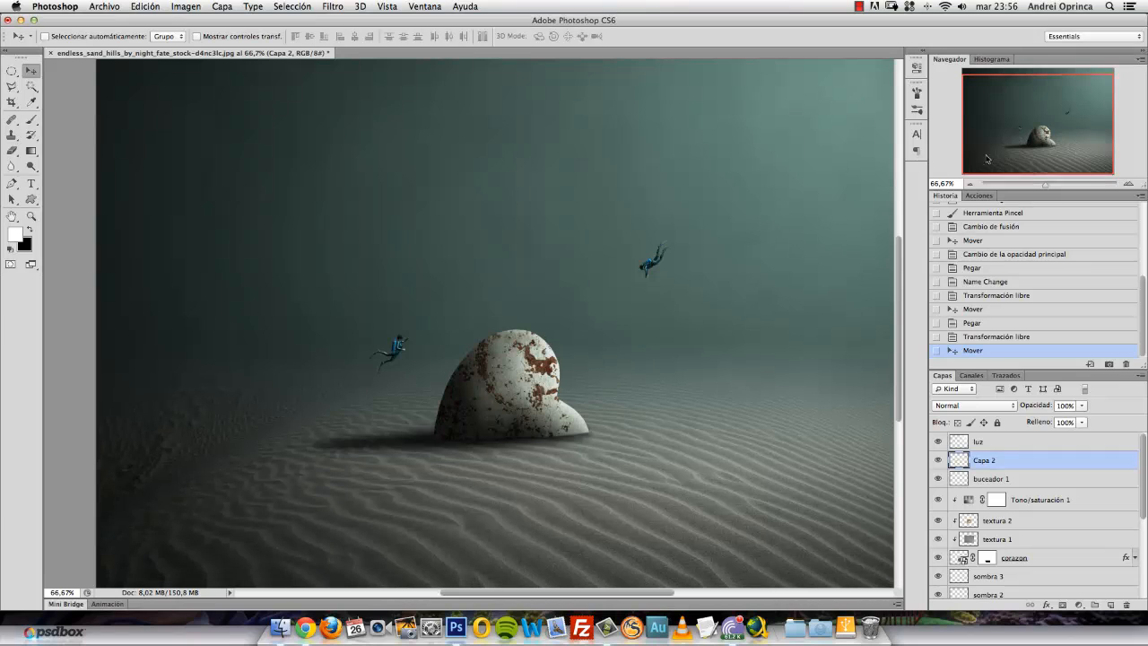
{"action": "scroll", "coordinate": [573, 243], "scroll_direction": "right", "scroll_amount": 2}
{"action": "scroll", "coordinate": [573, 243], "scroll_direction": "down", "scroll_amount": 1}
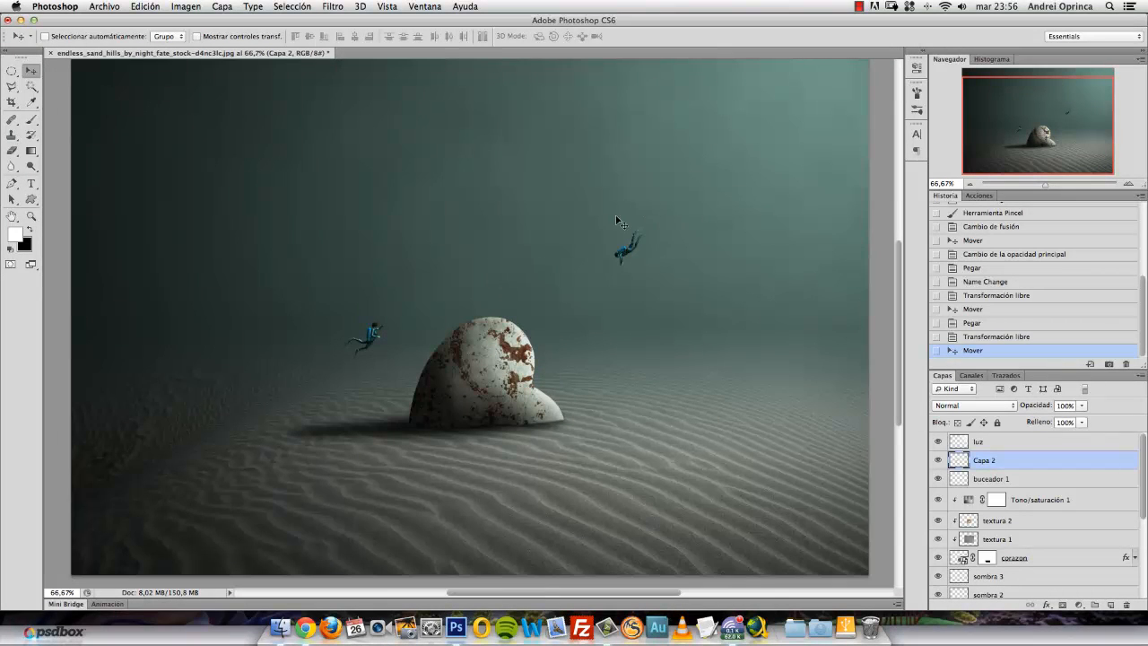
Step: Name the new diver layer buceador 2 and shift that diver slightly further left, away from the heart
{"action": "double_click", "coordinate": [984, 460]}
{"action": "type", "text": "buceador 2"}
{"action": "key", "text": "Return"}
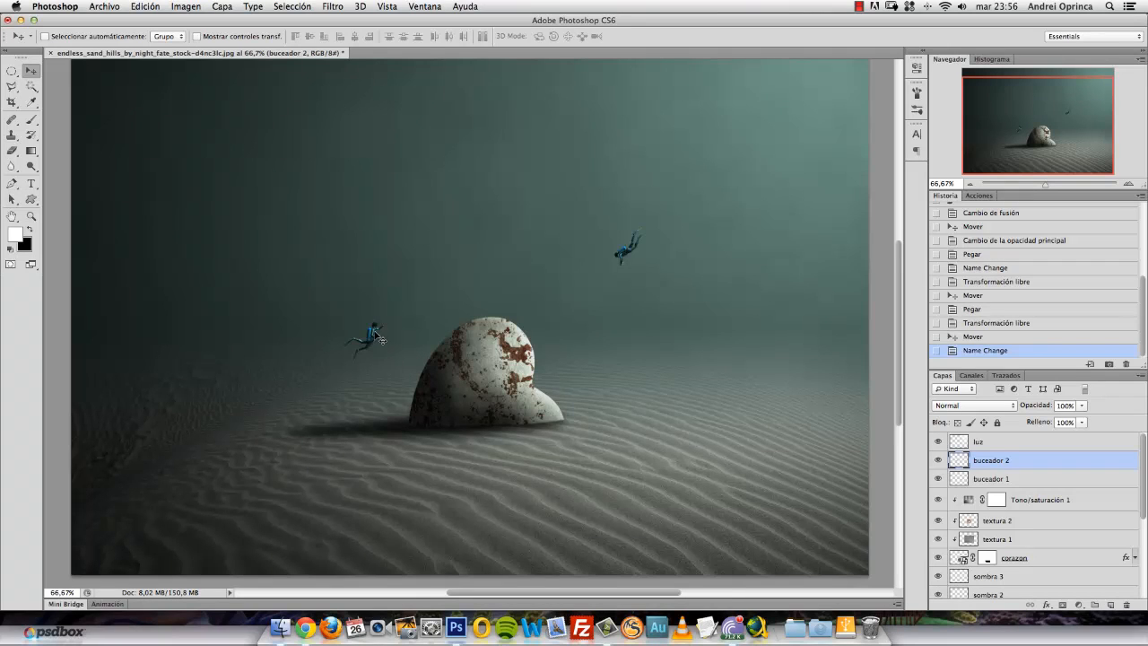
{"action": "left_click_drag", "start_coordinate": [379, 339], "coordinate": [363, 336]}
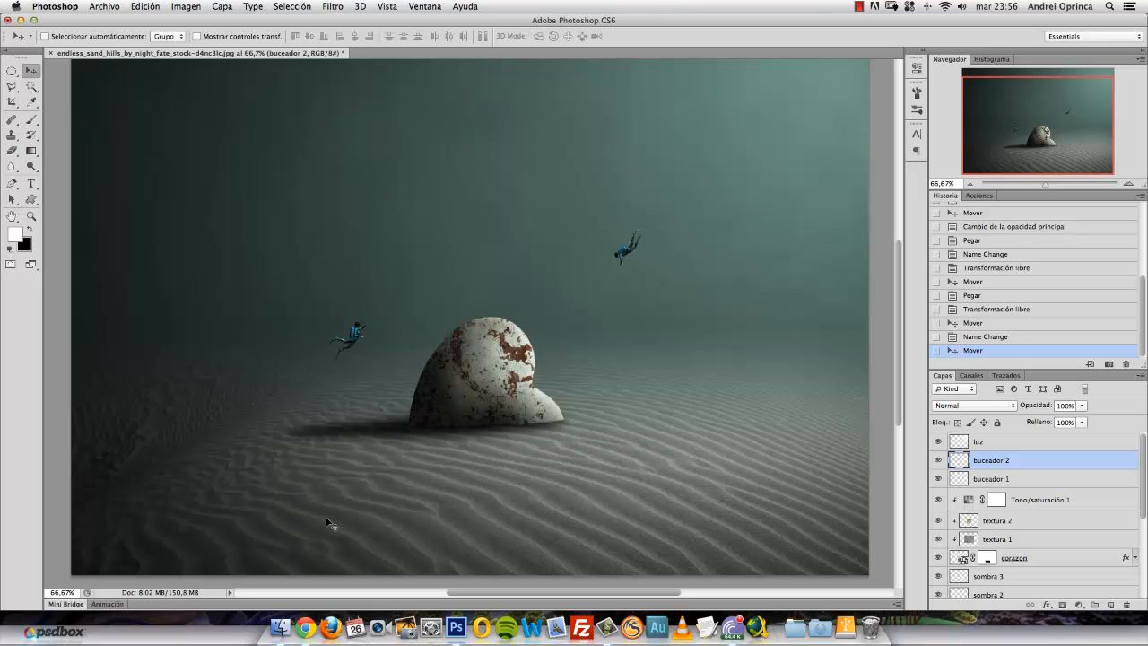
Step: Switch to Chrome to view the DeviantArt results for bubble brushes, and return to Photoshop
{"action": "left_click", "coordinate": [306, 627]}
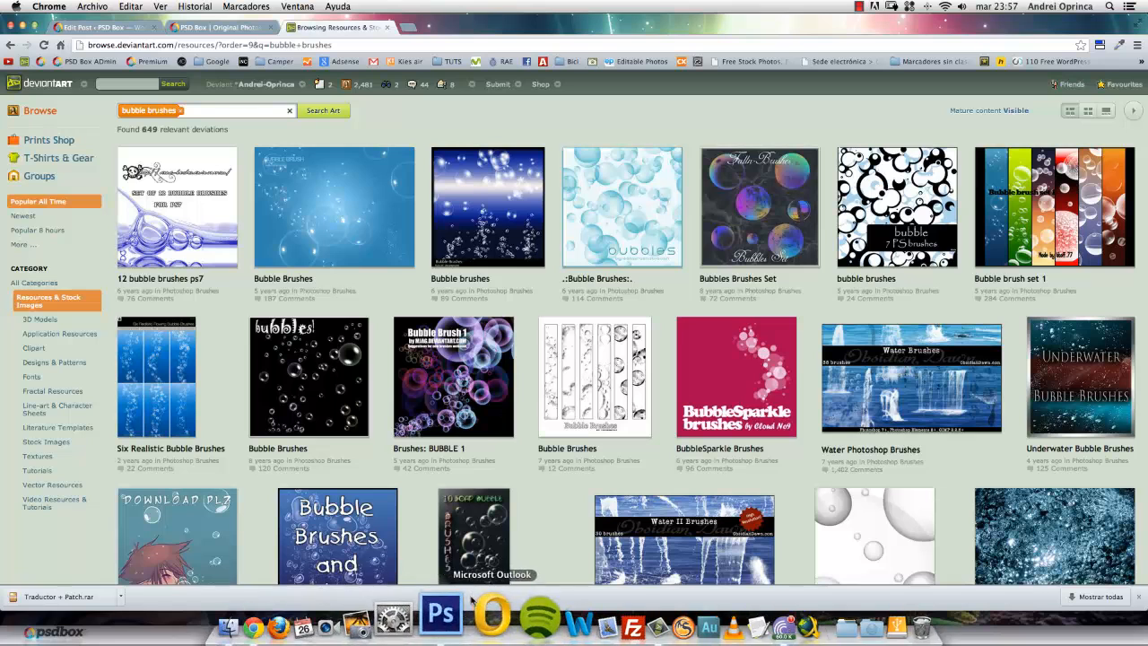
{"action": "left_click", "coordinate": [459, 610]}
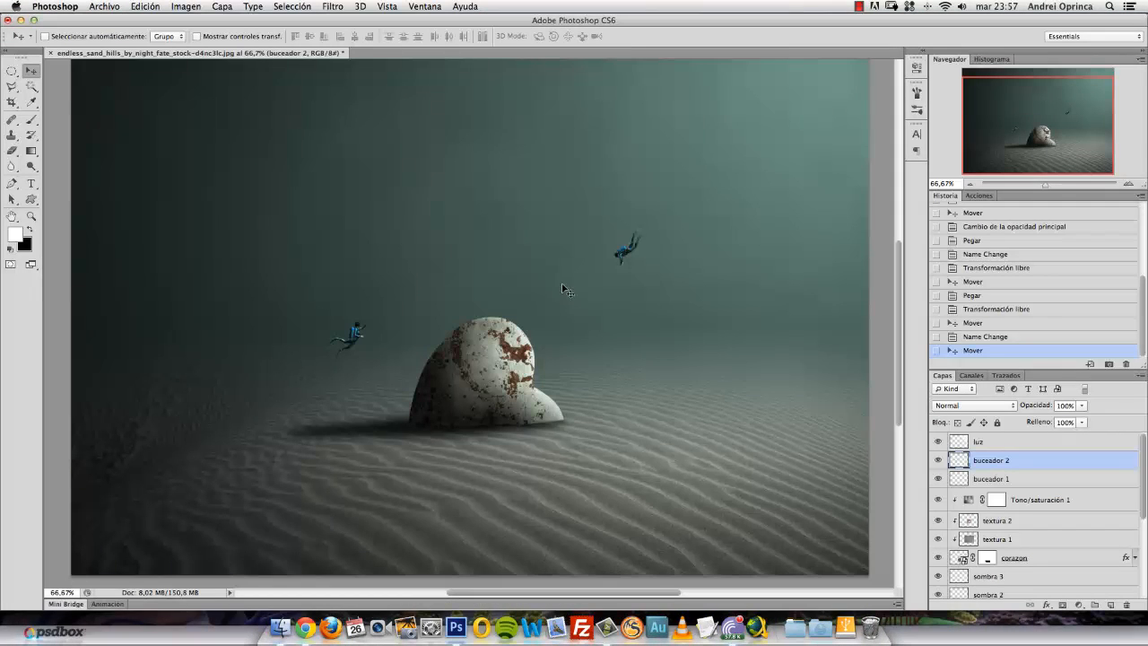
Step: Select the Brush tool for work around the right-hand diver and set its hardness to 10%
{"action": "left_click", "coordinate": [619, 244], "text": "super"}
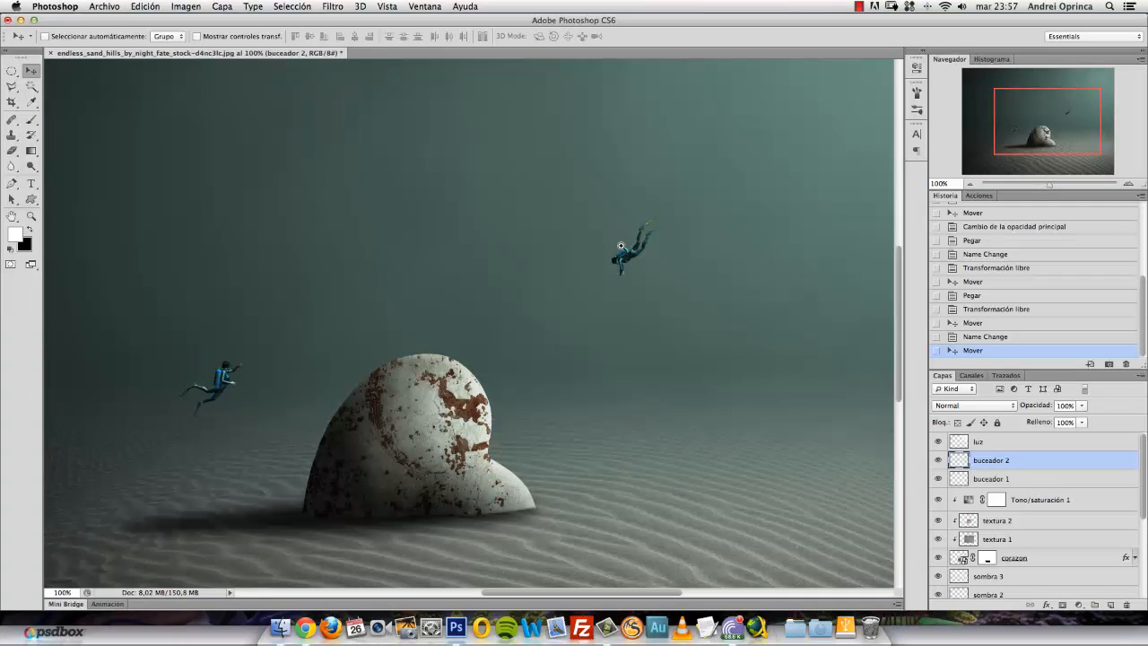
{"action": "left_click", "coordinate": [620, 244], "text": "super"}
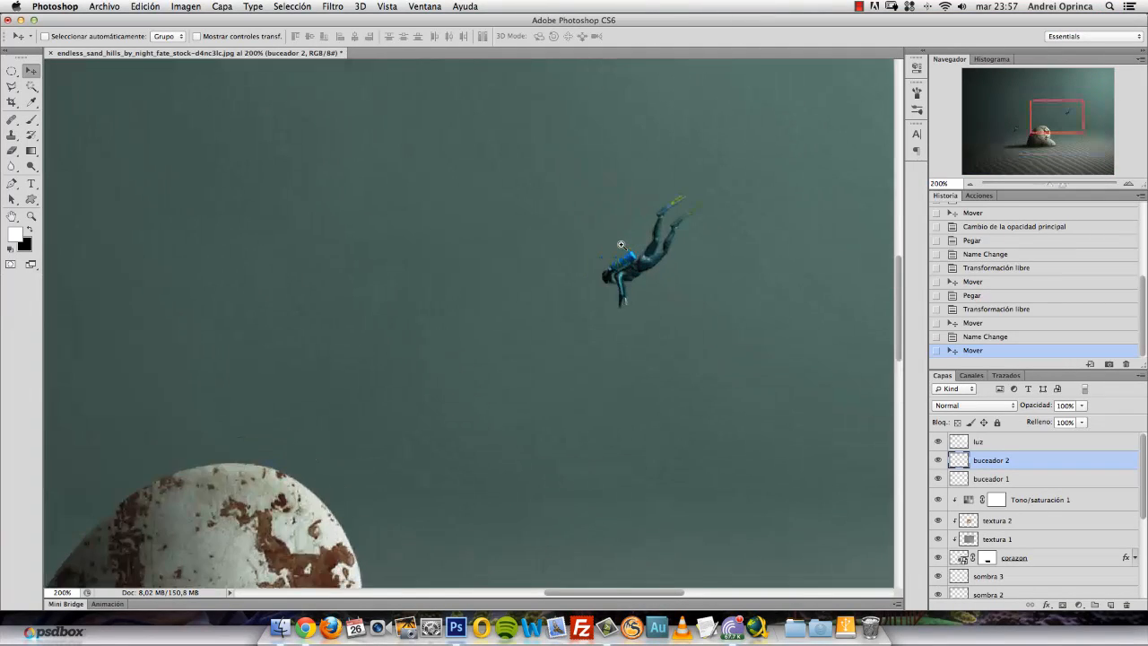
{"action": "key", "text": "b"}
{"action": "right_click", "coordinate": [597, 243]}
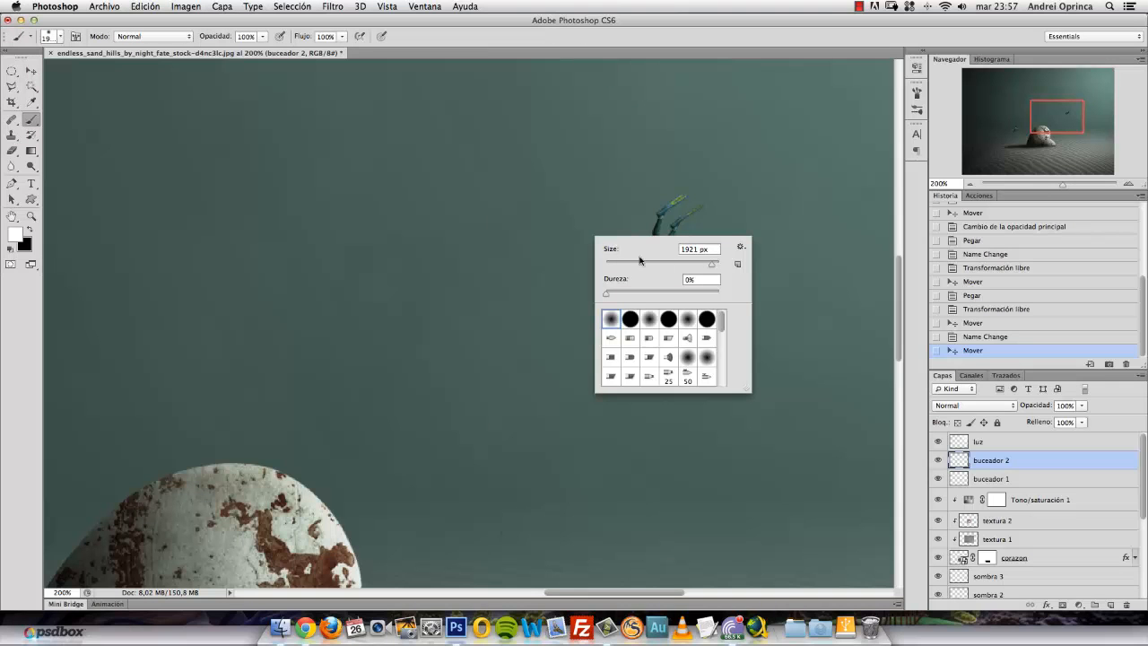
{"action": "left_click_drag", "start_coordinate": [619, 293], "coordinate": [617, 296]}
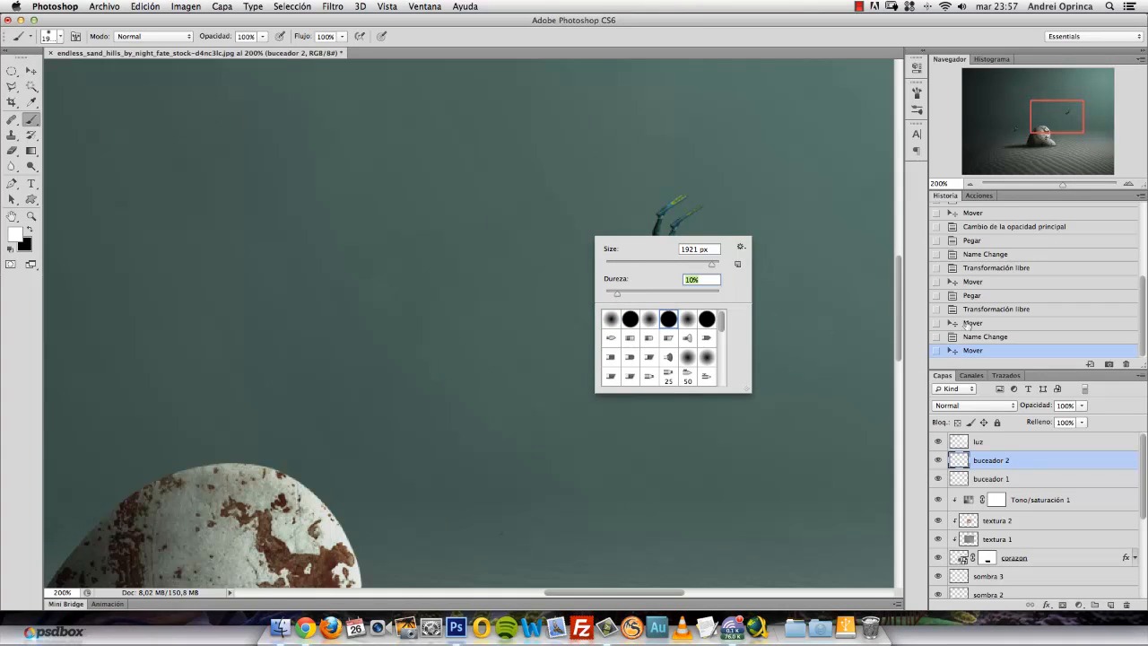
{"action": "left_click", "coordinate": [1056, 463]}
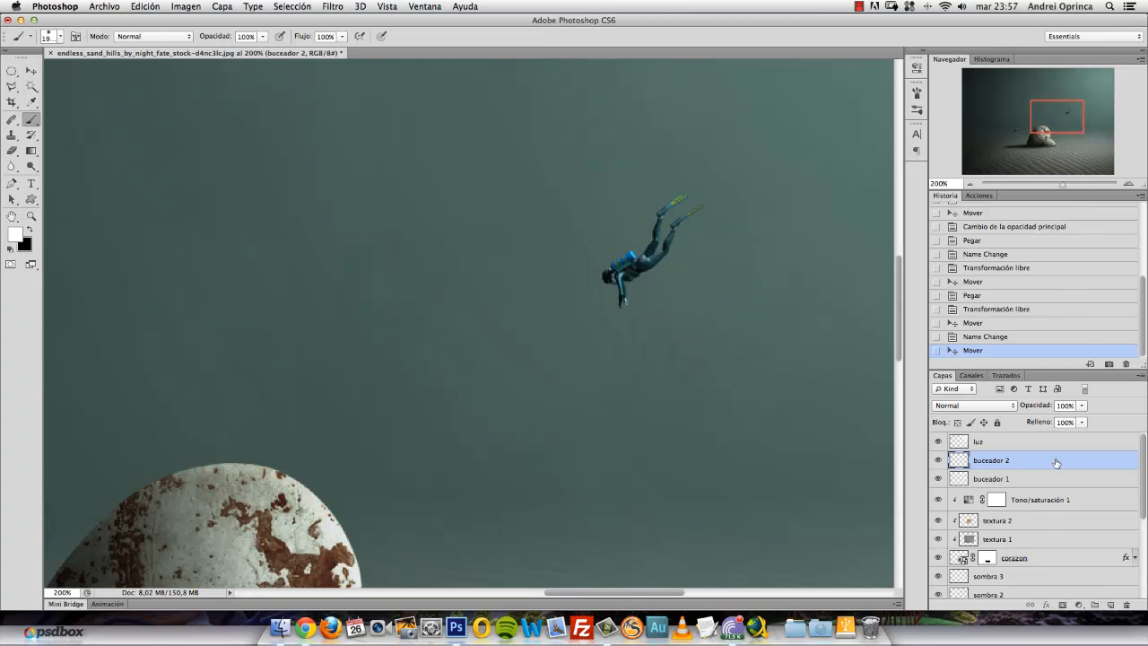
Step: Add a new layer above buceador 2 and name it burbujas
{"action": "left_click", "coordinate": [1111, 607]}
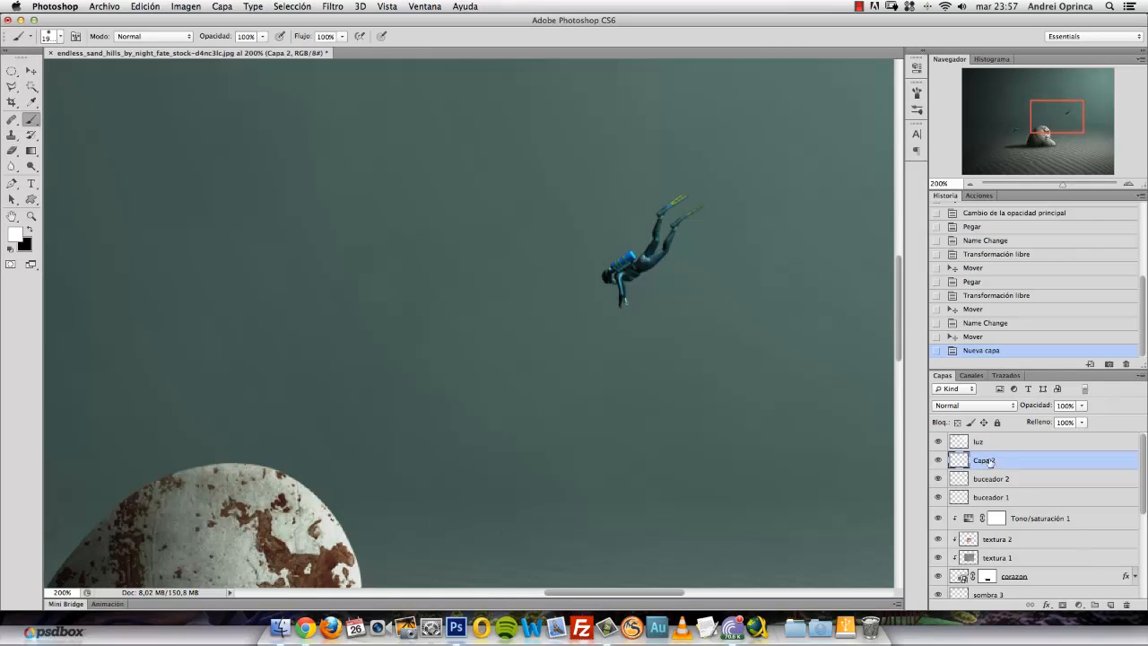
{"action": "double_click", "coordinate": [986, 460]}
{"action": "type", "text": "burbujas"}
{"action": "key", "text": "Return"}
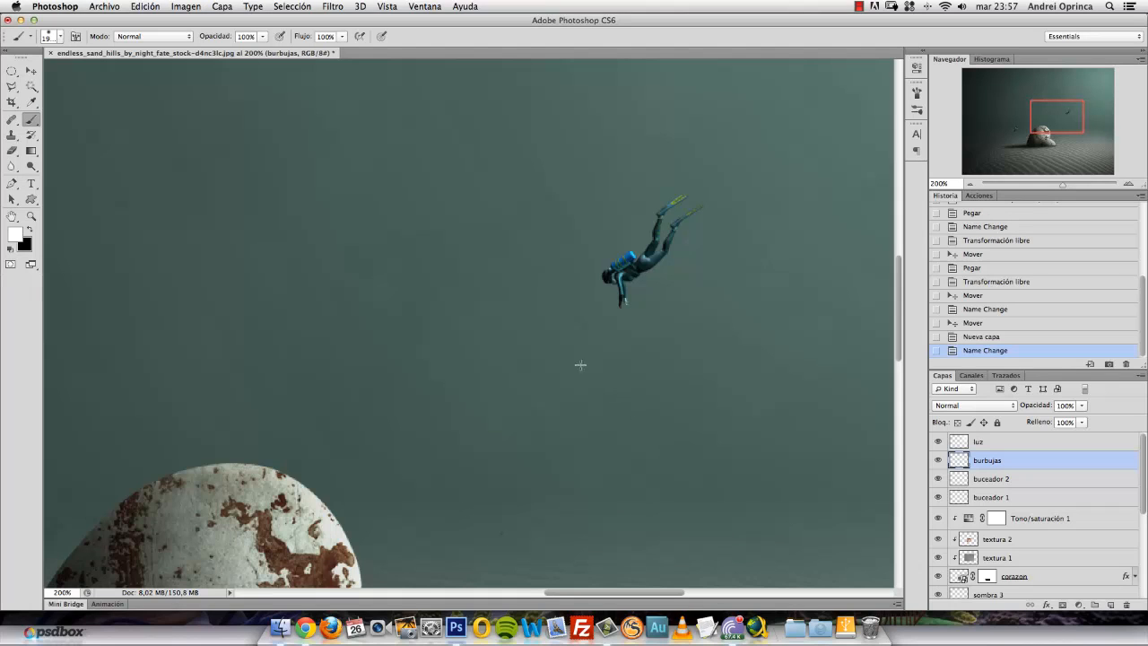
{"action": "right_click", "coordinate": [620, 255]}
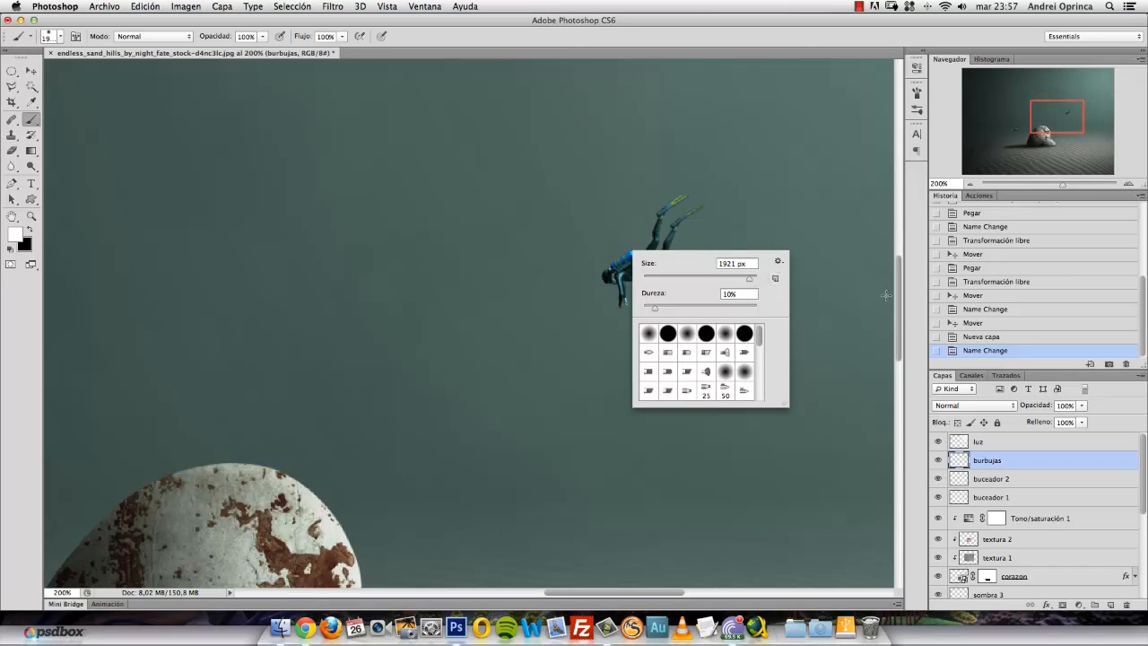
{"action": "left_click", "coordinate": [35, 125]}
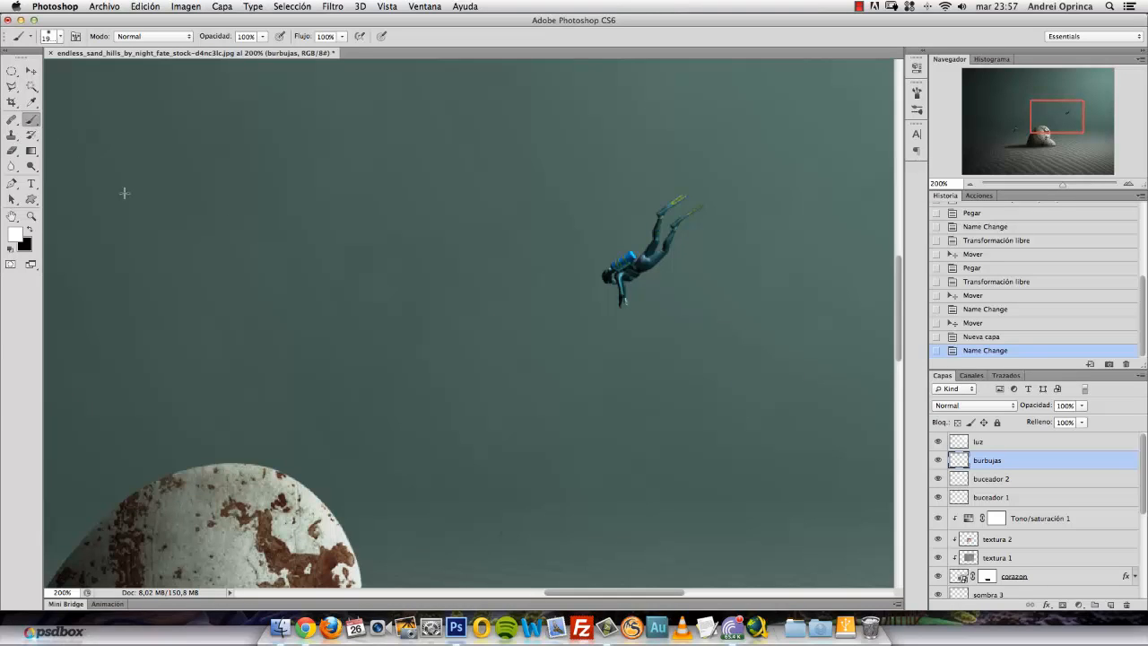
{"action": "left_click", "coordinate": [532, 324]}
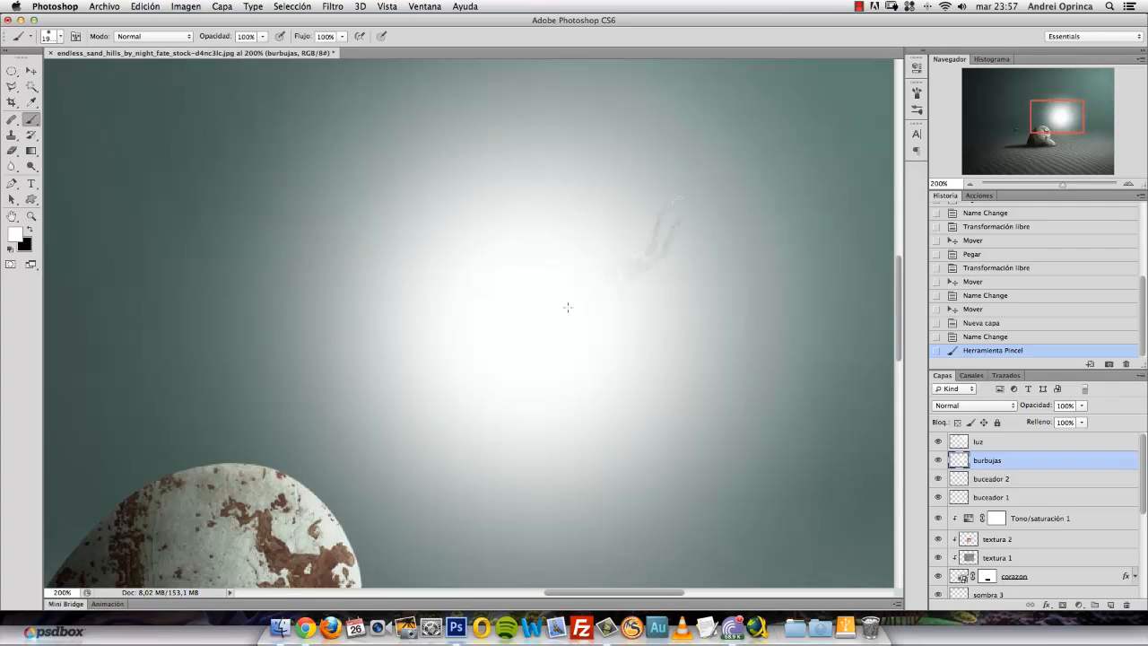
{"action": "key", "text": "super+z"}
Step: Set the brush size to 5 px, try a white dab beside the diver and undo it
{"action": "right_click", "coordinate": [567, 306]}
{"action": "left_click_drag", "start_coordinate": [614, 293], "coordinate": [580, 299]}
{"action": "left_click", "coordinate": [523, 288]}
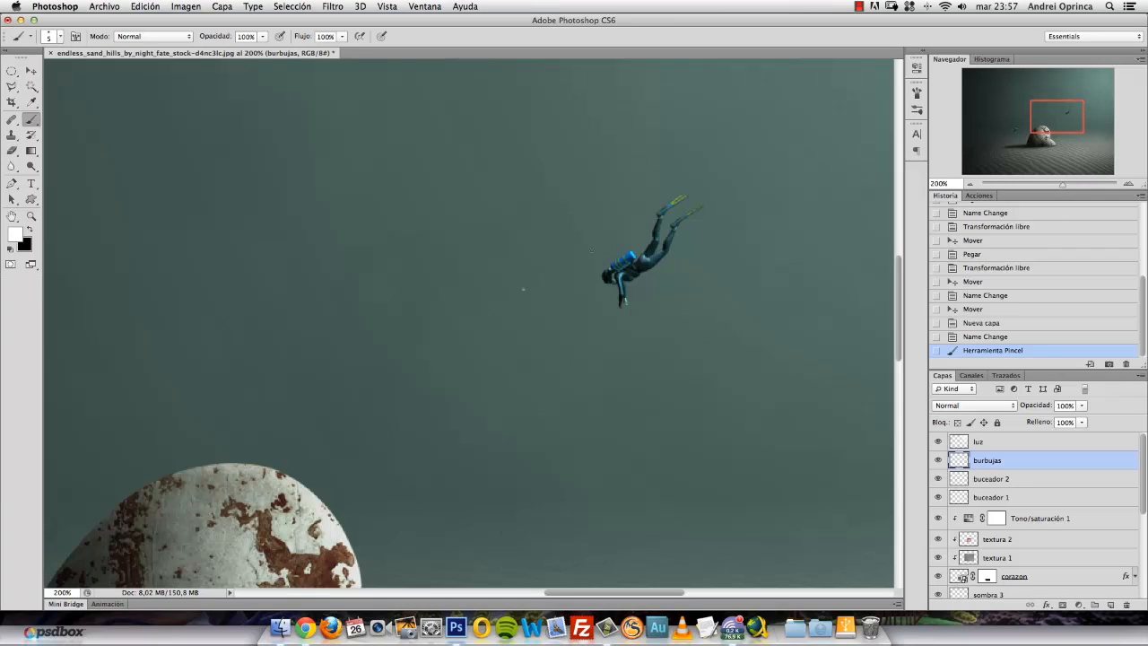
{"action": "key", "text": "super+z"}
Step: Set the brush hardness to 90% and try a white stroke and a dab beside the diver, undoing both
{"action": "right_click", "coordinate": [571, 279]}
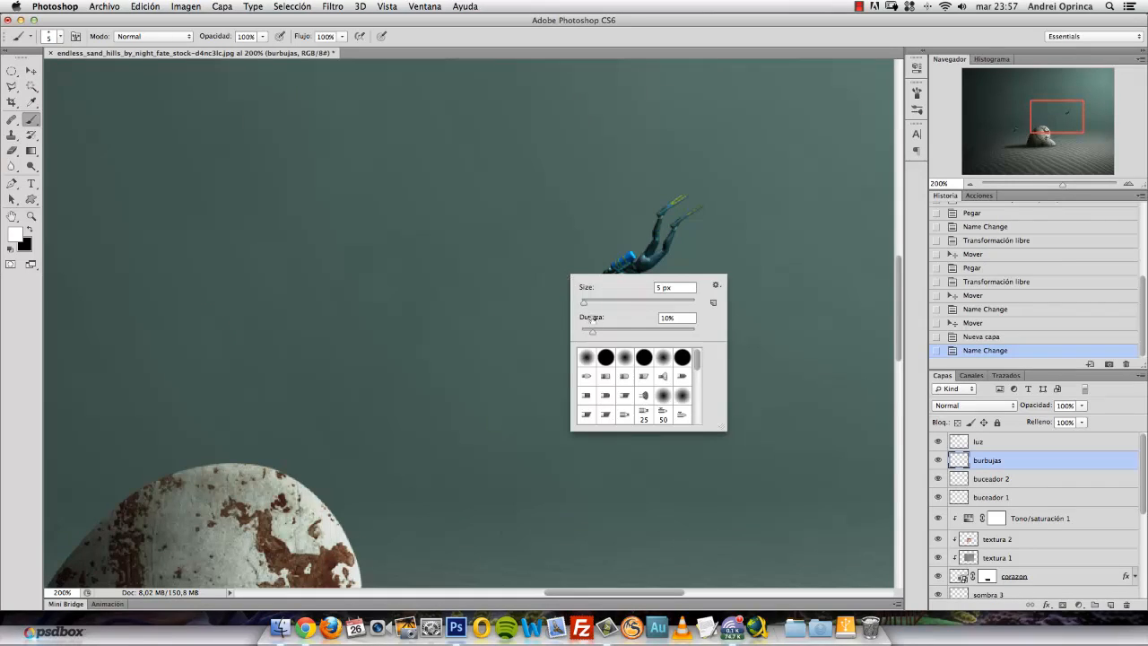
{"action": "mouse_move", "coordinate": [593, 330]}
{"action": "left_mouse_down"}
{"action": "mouse_move", "coordinate": [694, 333]}
{"action": "mouse_move", "coordinate": [685, 337]}
{"action": "left_mouse_up"}
{"action": "key", "text": "Return"}
{"action": "left_click_drag", "start_coordinate": [520, 285], "coordinate": [525, 228]}
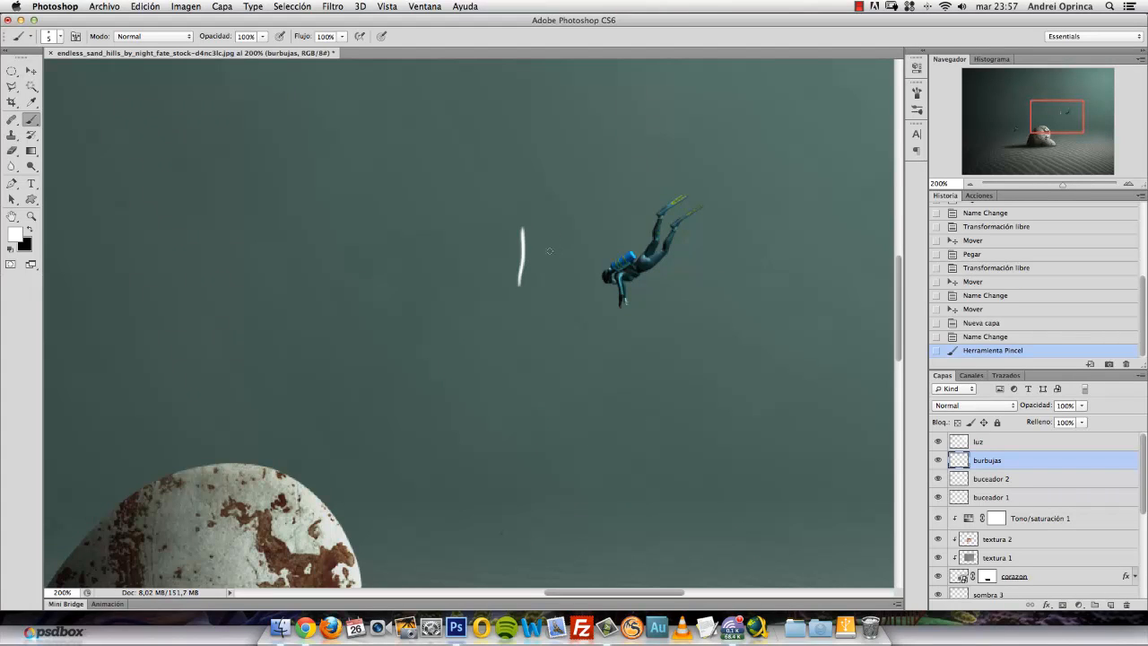
{"action": "key", "text": "super+z"}
{"action": "left_click", "coordinate": [581, 275]}
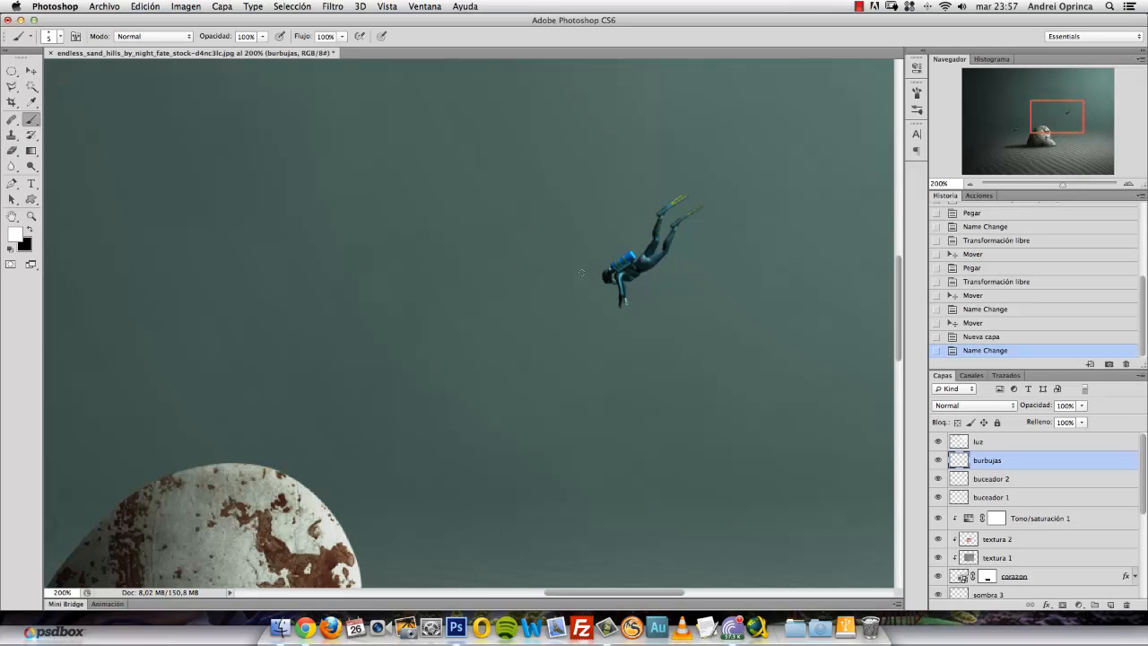
{"action": "key", "text": "super+z"}
Step: Turn off Dinámica de forma in the brush settings
{"action": "left_click", "coordinate": [916, 110]}
{"action": "left_click", "coordinate": [788, 84]}
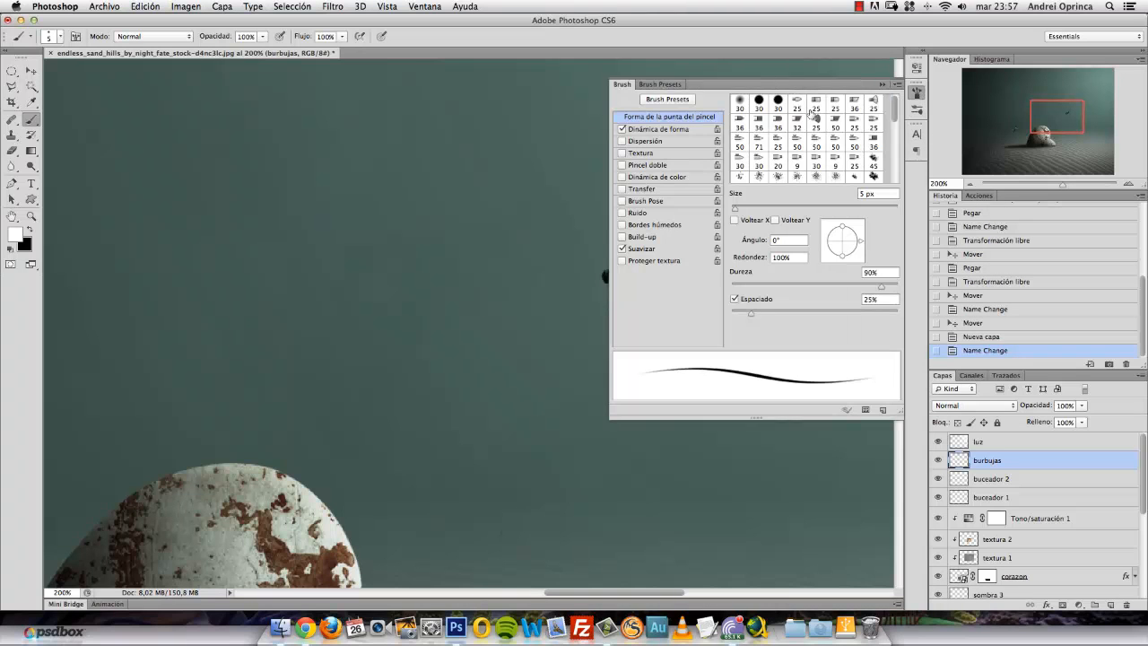
{"action": "left_click", "coordinate": [622, 129]}
{"action": "left_click", "coordinate": [874, 86]}
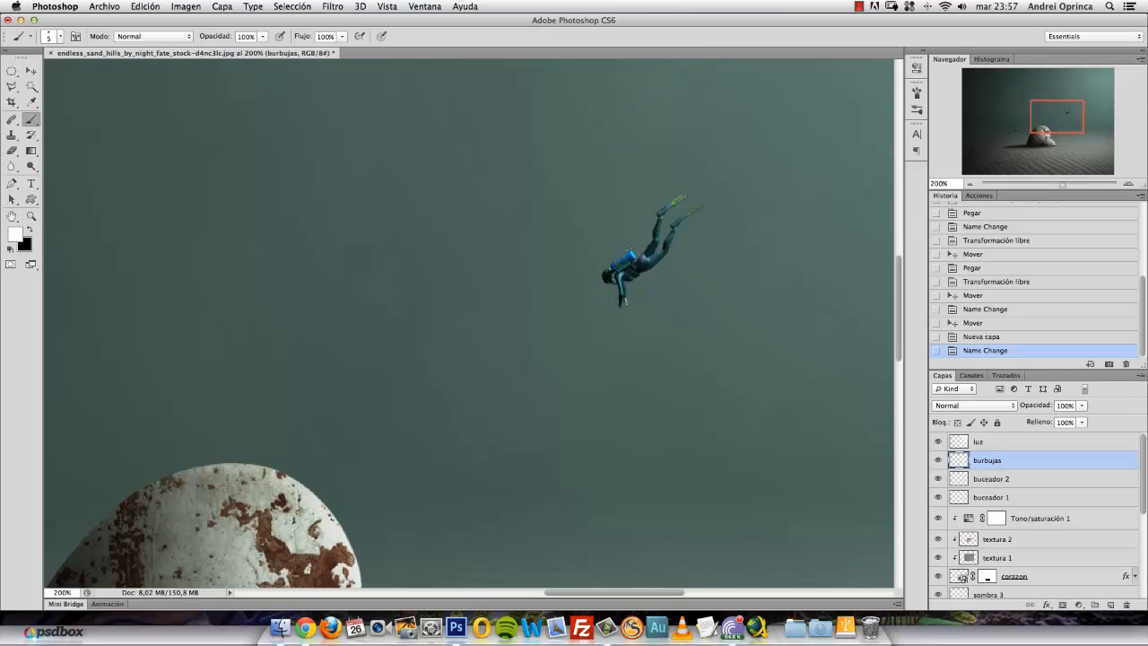
Step: Try a white dab beside the diver's head, undo it and reduce the brush size to 3 px
{"action": "left_click", "coordinate": [576, 263]}
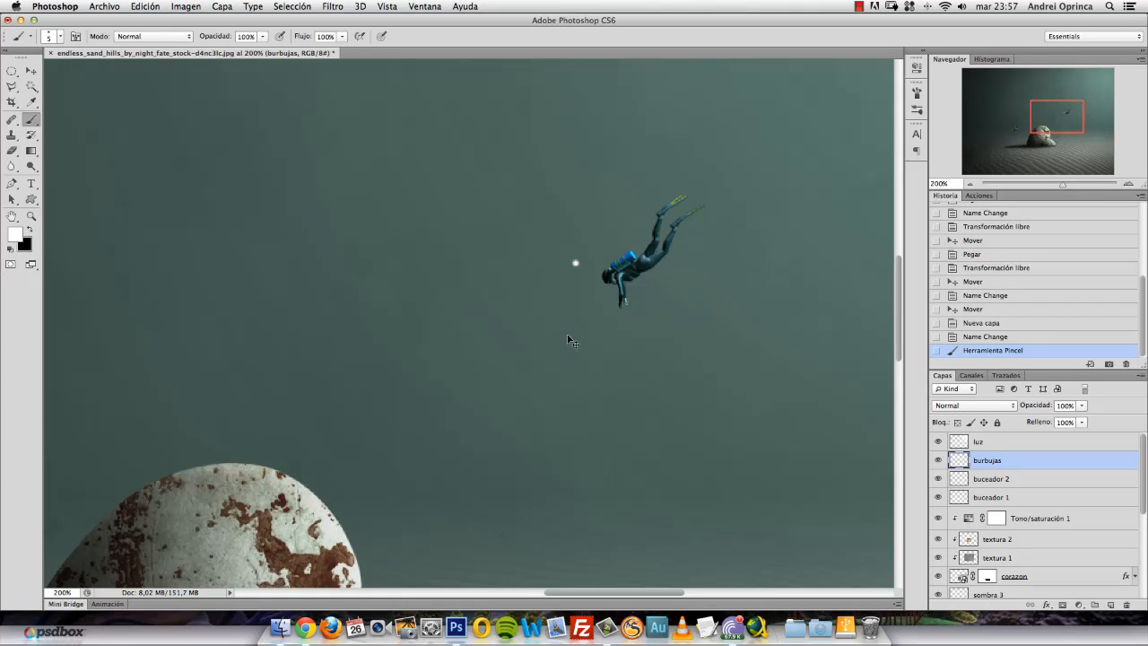
{"action": "key", "text": "super+z"}
{"action": "right_click", "coordinate": [572, 269]}
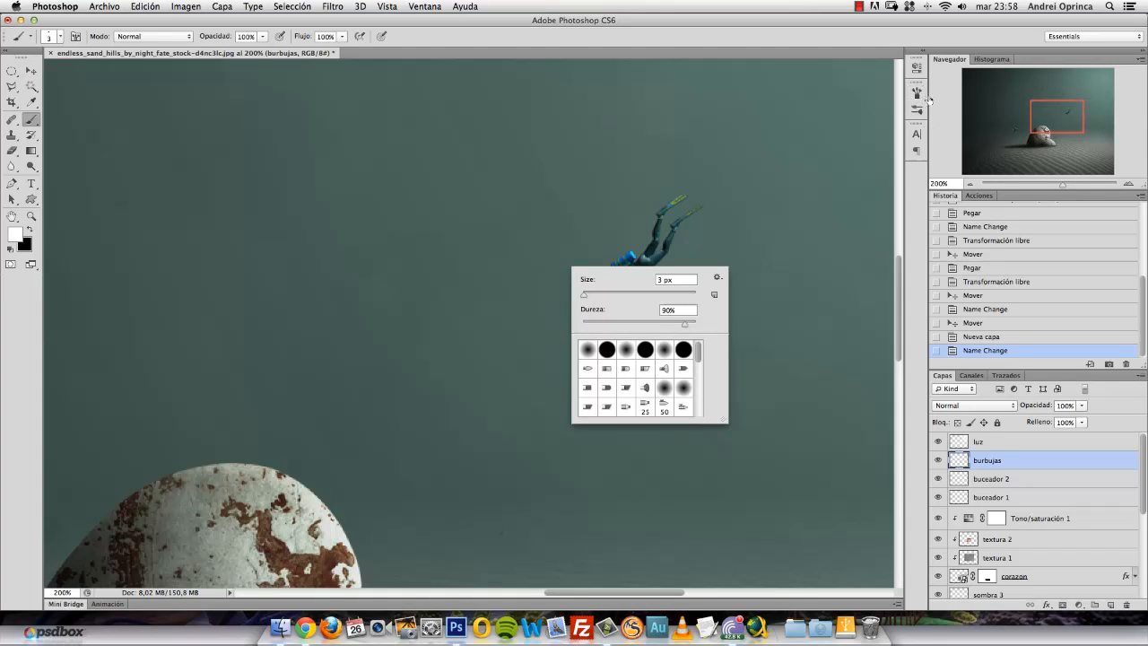
{"action": "mouse_move", "coordinate": [991, 92]}
{"action": "left_mouse_down"}
{"action": "mouse_move", "coordinate": [1072, 133]}
{"action": "mouse_move", "coordinate": [1055, 121]}
{"action": "left_mouse_up"}
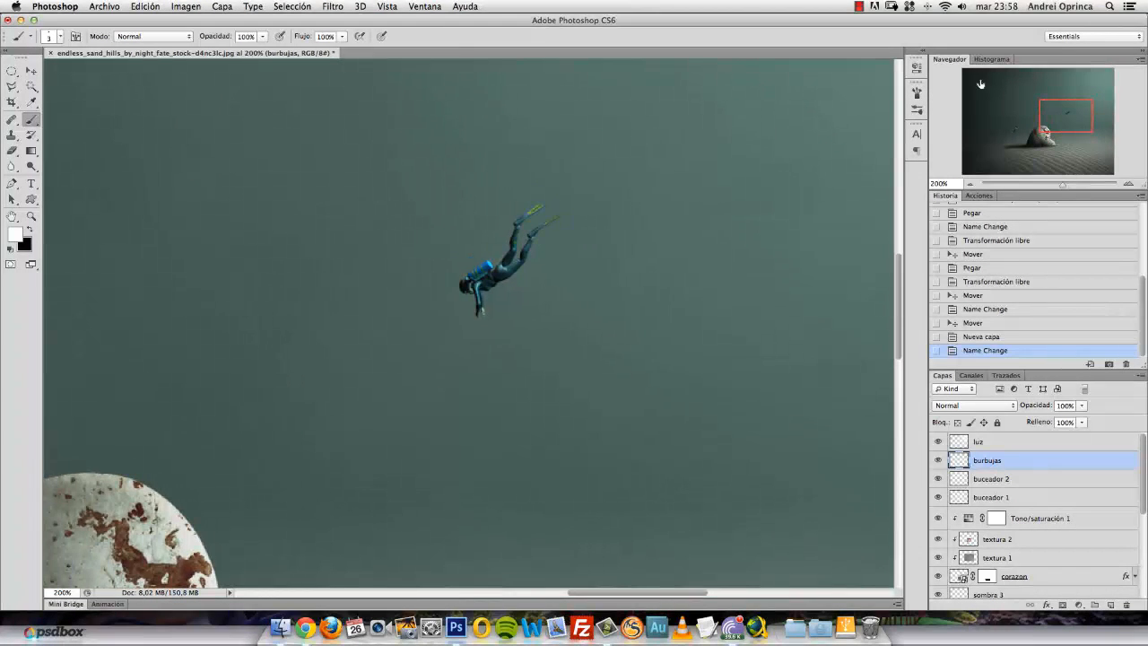
Step: Turn on Dinámica de forma for the brush and set its size variation control to Transición
{"action": "left_click", "coordinate": [916, 93]}
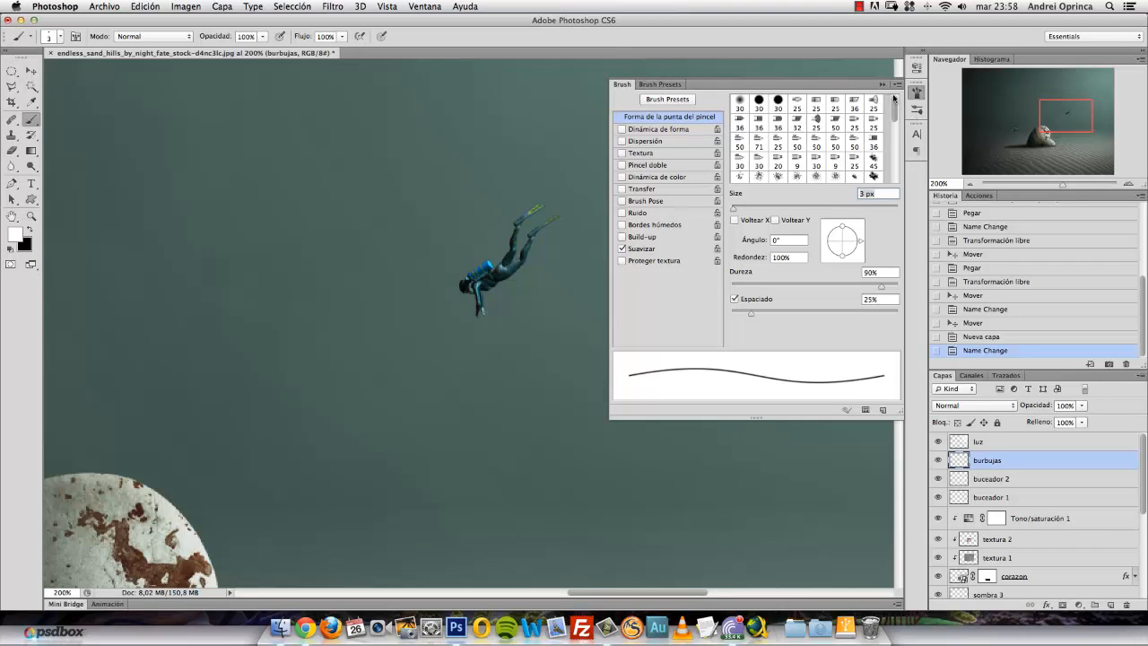
{"action": "left_click", "coordinate": [425, 7]}
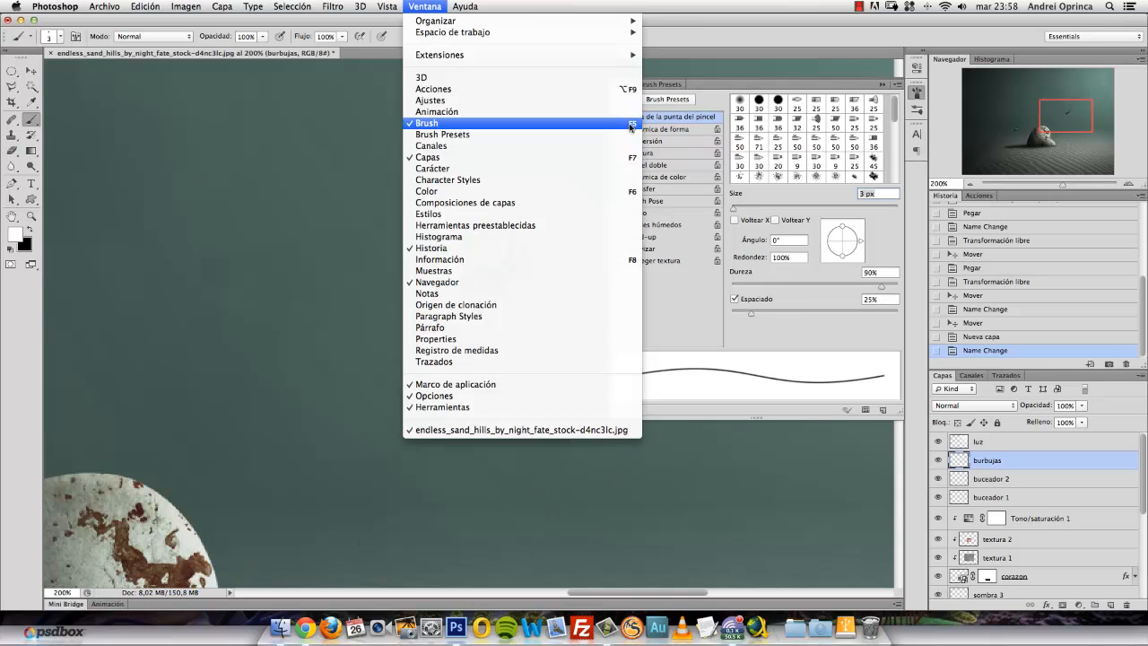
{"action": "left_click", "coordinate": [783, 90]}
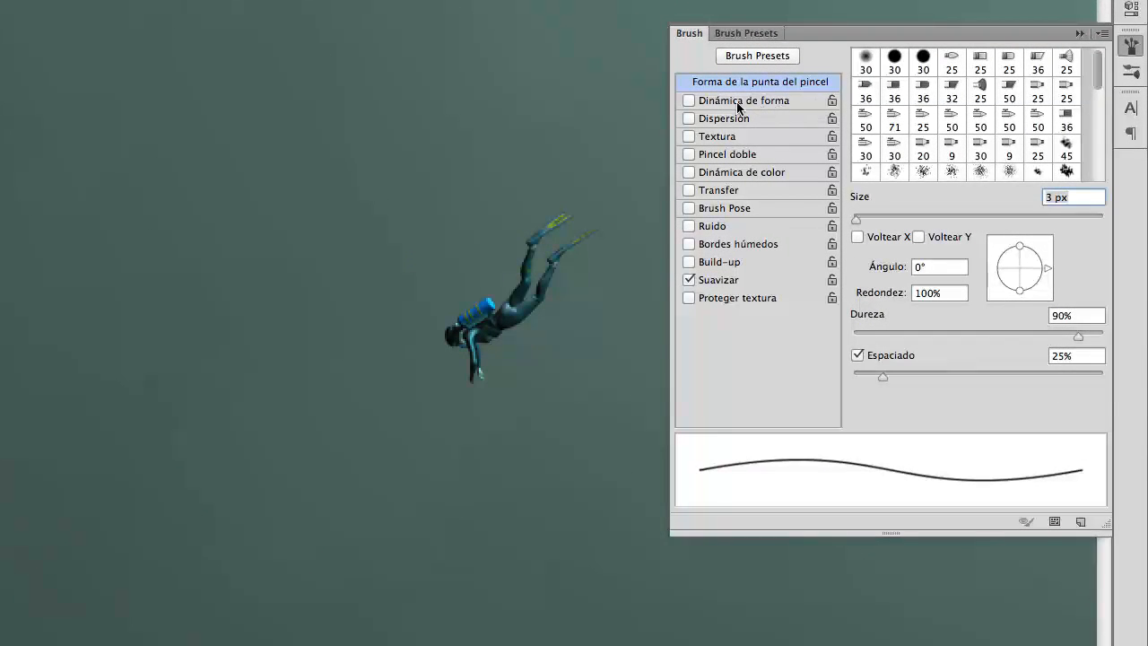
{"action": "left_click", "coordinate": [737, 102]}
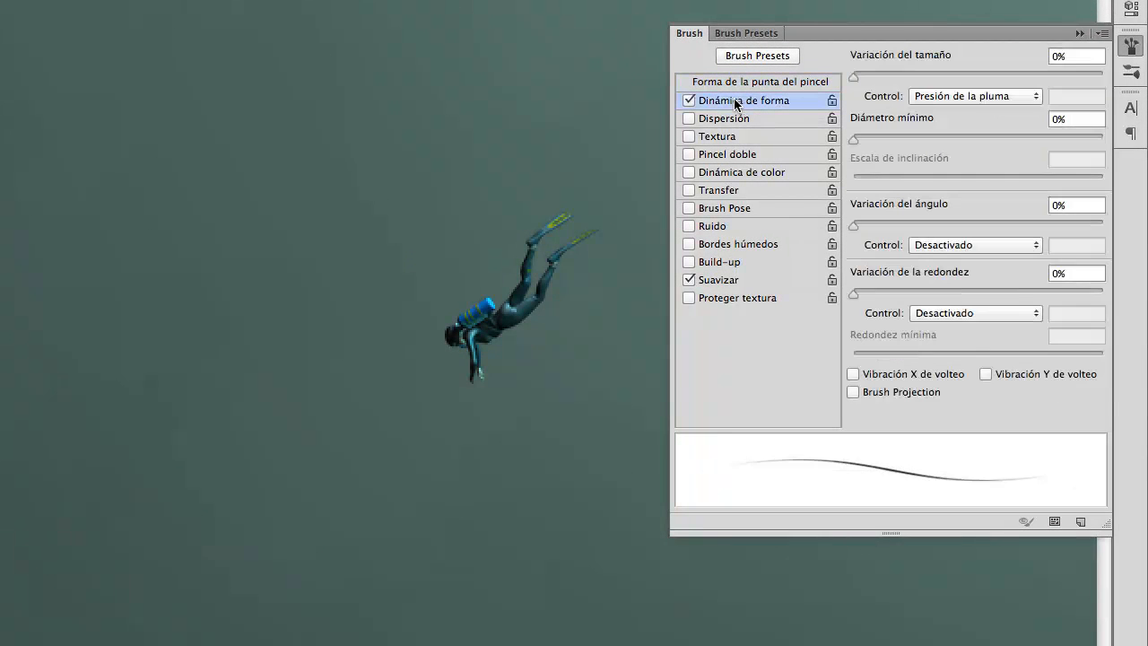
{"action": "left_click", "coordinate": [976, 97]}
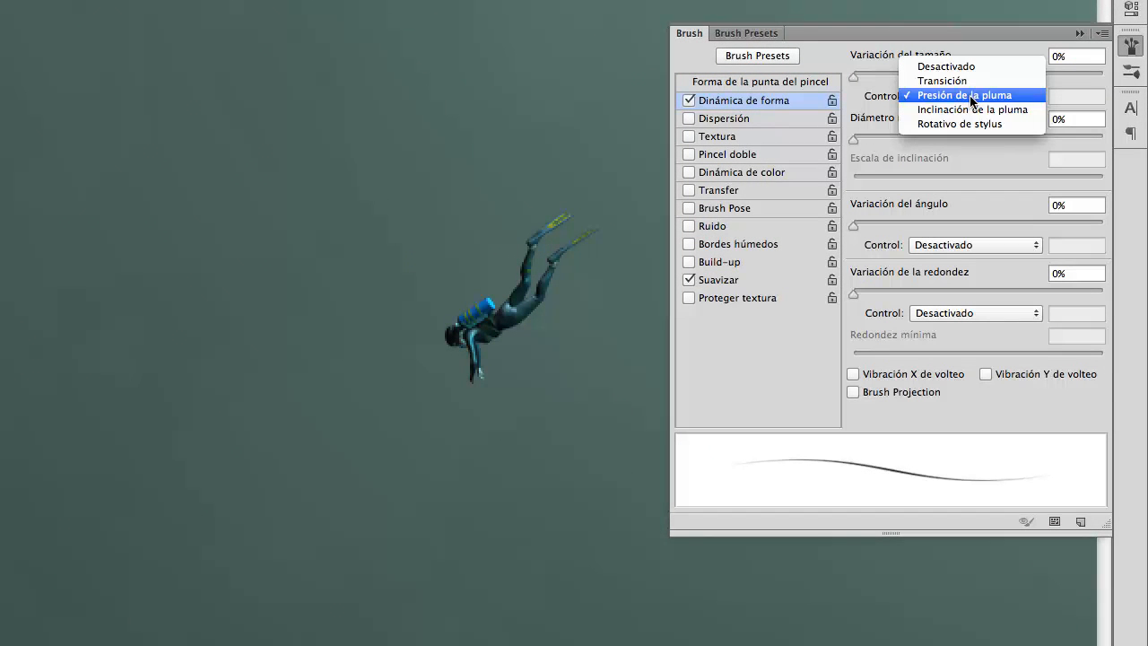
{"action": "left_click", "coordinate": [962, 82]}
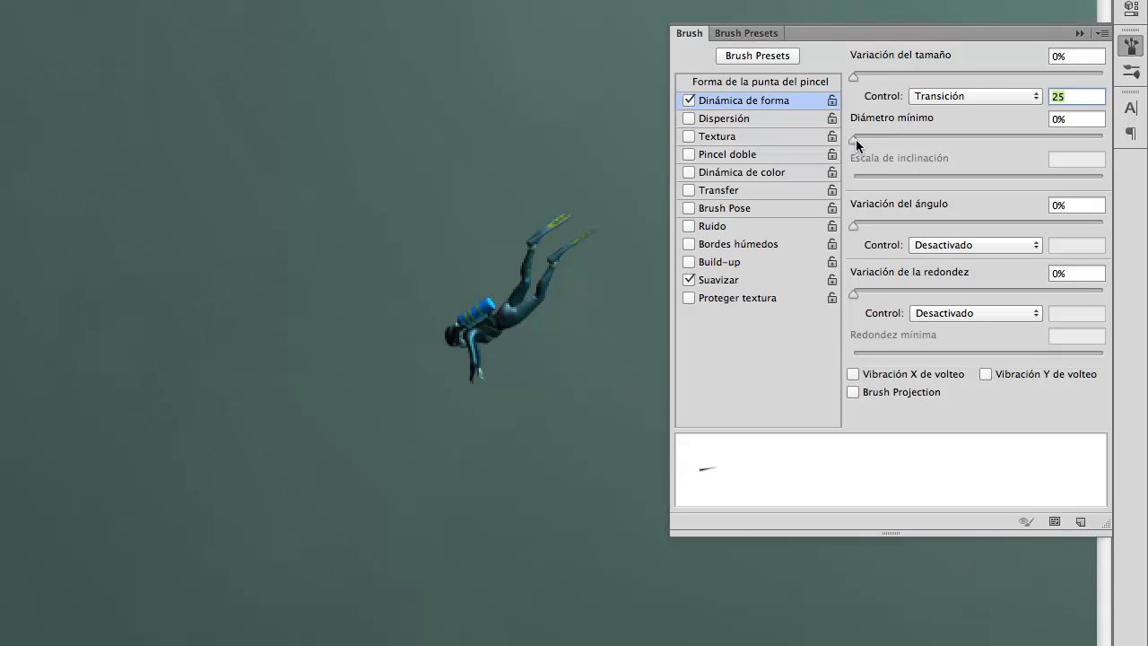
Step: Try two short white strokes beside the diver, then set the Transición length to 50 and try another
{"action": "left_click_drag", "start_coordinate": [254, 337], "coordinate": [288, 336]}
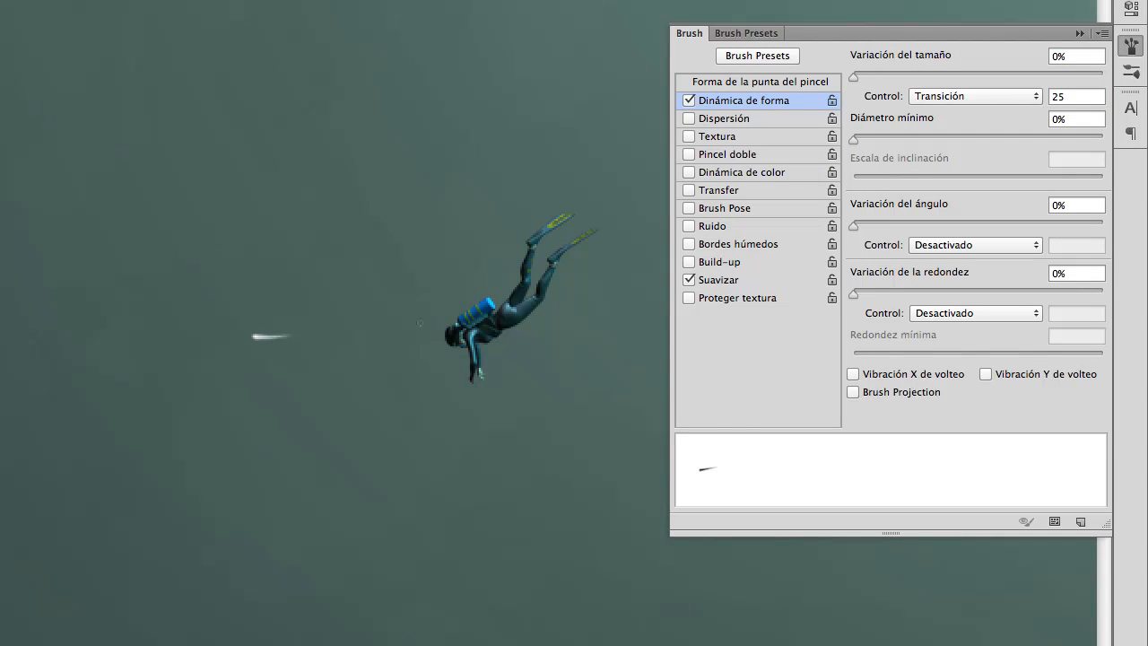
{"action": "left_click_drag", "start_coordinate": [255, 390], "coordinate": [289, 390]}
{"action": "left_click", "coordinate": [1076, 95]}
{"action": "type", "text": "50"}
{"action": "left_click_drag", "start_coordinate": [242, 456], "coordinate": [312, 446]}
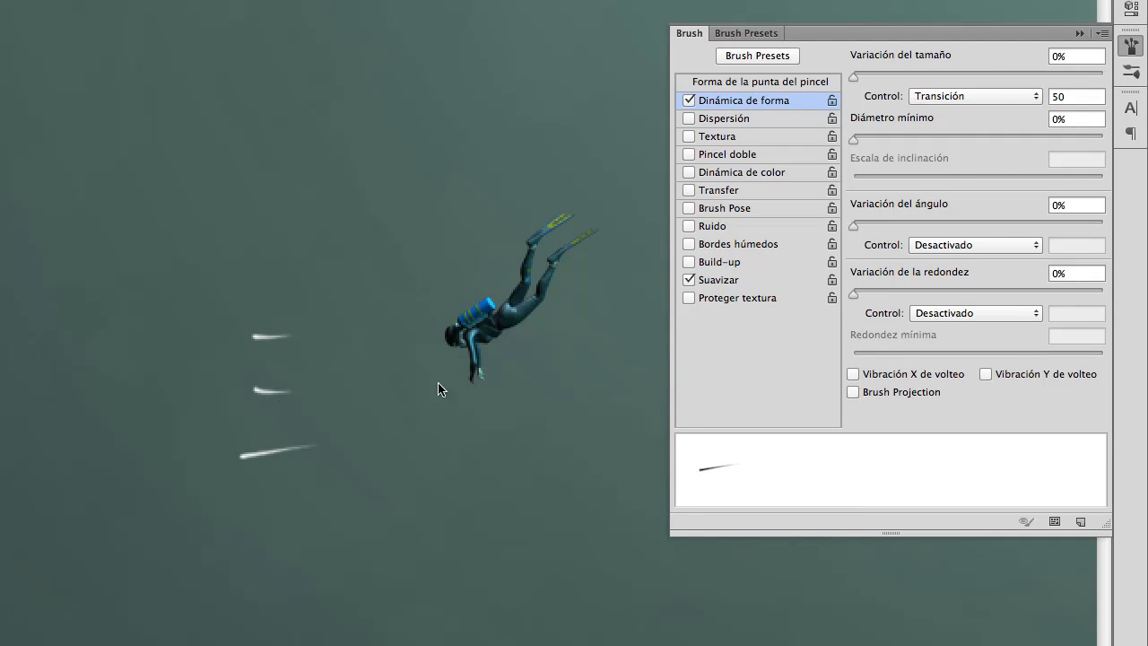
Step: Set the Transición length to 100, try one more white stroke and undo all the test strokes
{"action": "left_click", "coordinate": [1062, 95]}
{"action": "type", "text": "100"}
{"action": "left_click_drag", "start_coordinate": [255, 491], "coordinate": [395, 457]}
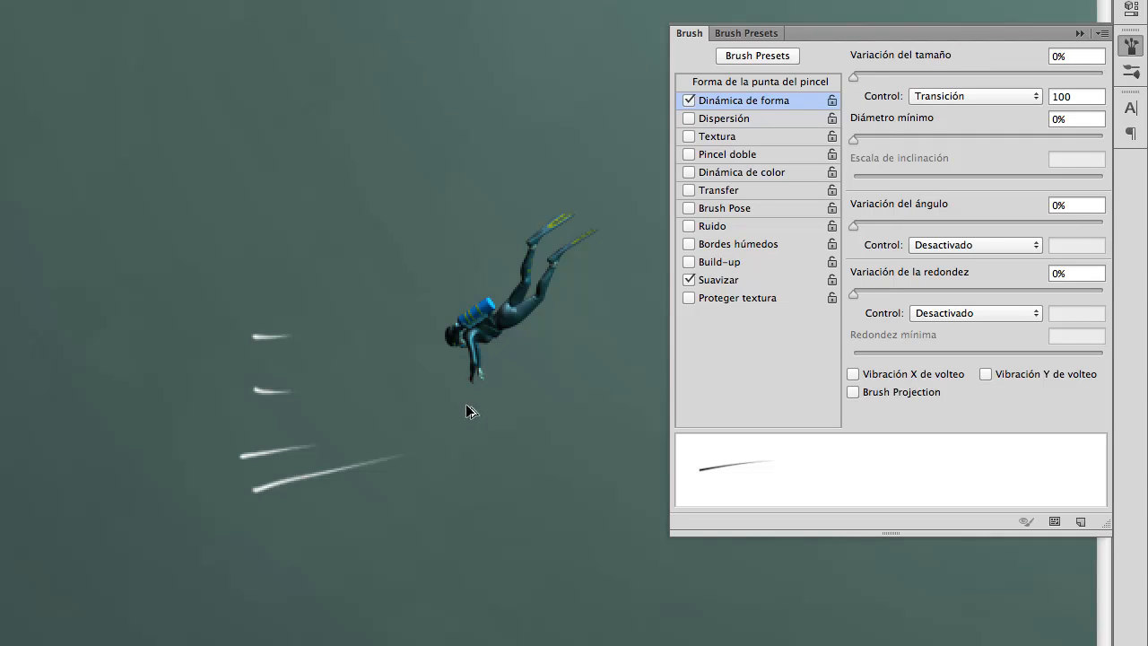
{"action": "key", "text": "ctrl+alt+z"}
{"action": "key", "text": "ctrl+alt+z"}
{"action": "key", "text": "ctrl+alt+z"}
{"action": "key", "text": "ctrl+alt+z"}
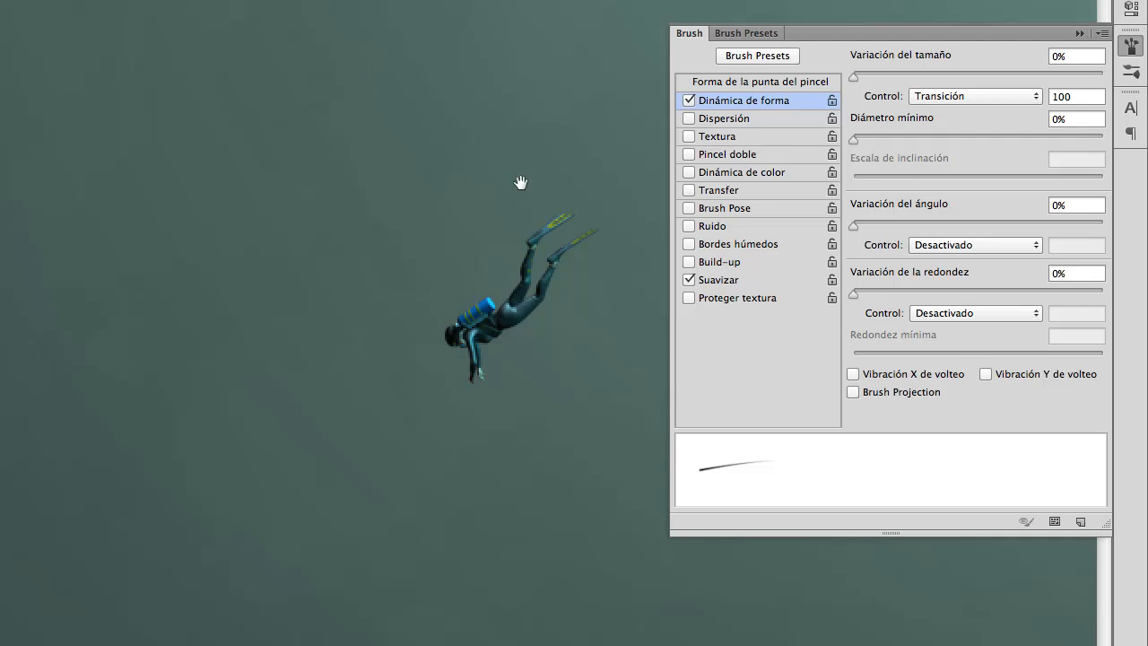
Step: Turn on Dispersión for the brush and raise the scatter to 935%
{"action": "left_click_drag", "start_coordinate": [521, 180], "coordinate": [499, 303]}
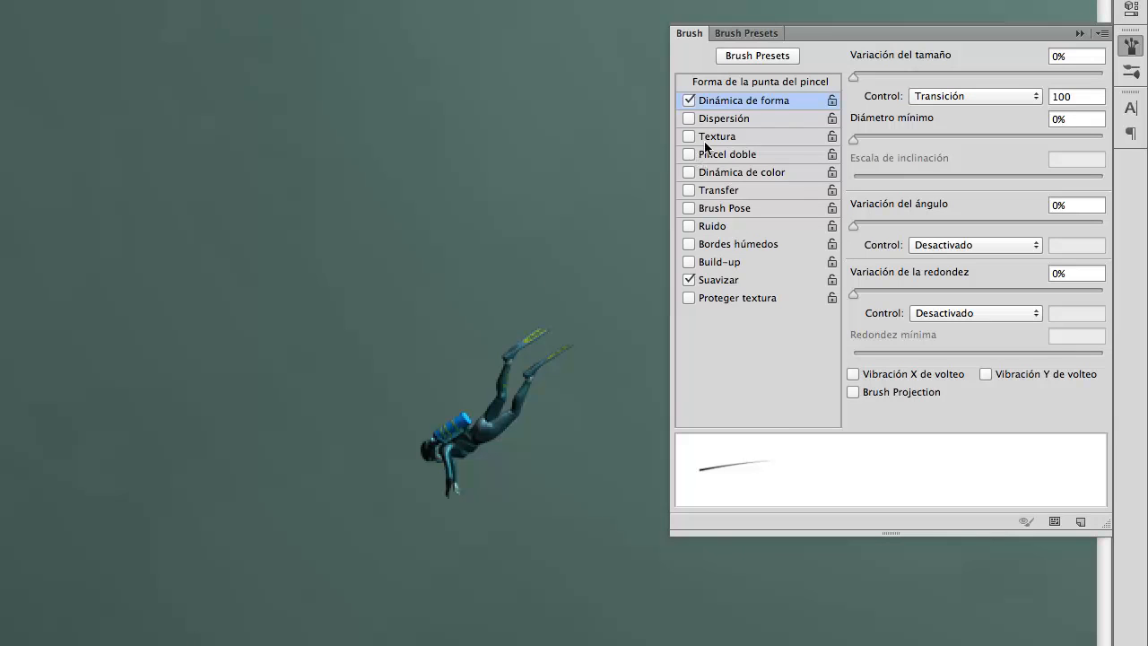
{"action": "left_click", "coordinate": [689, 118]}
{"action": "left_click", "coordinate": [723, 118]}
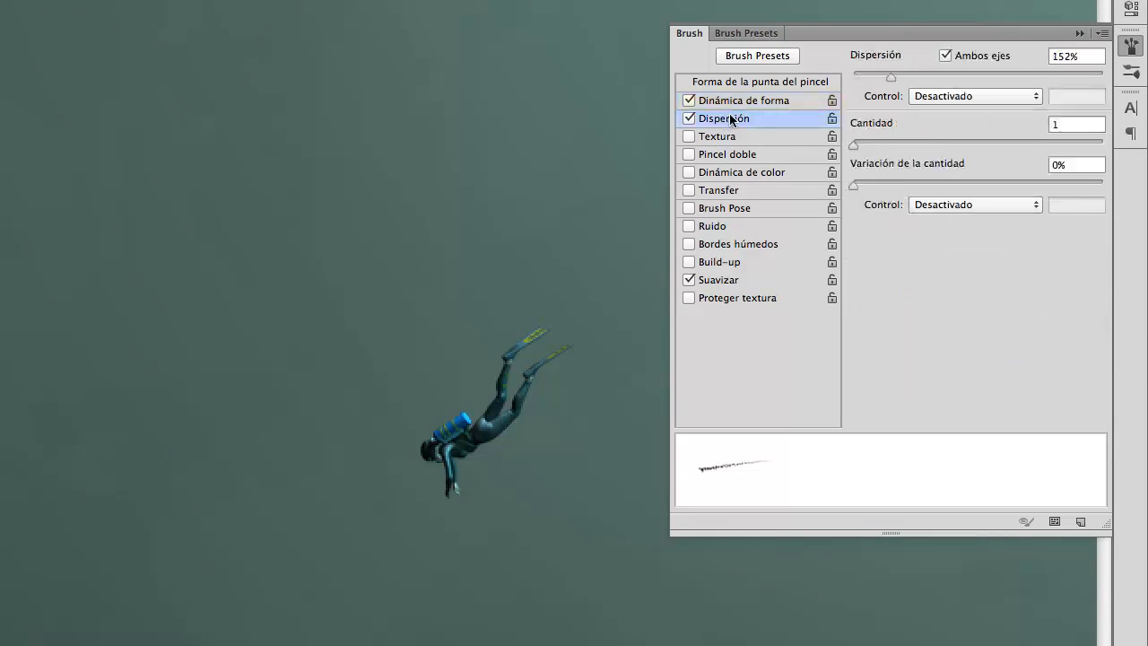
{"action": "left_click_drag", "start_coordinate": [895, 78], "coordinate": [1044, 87]}
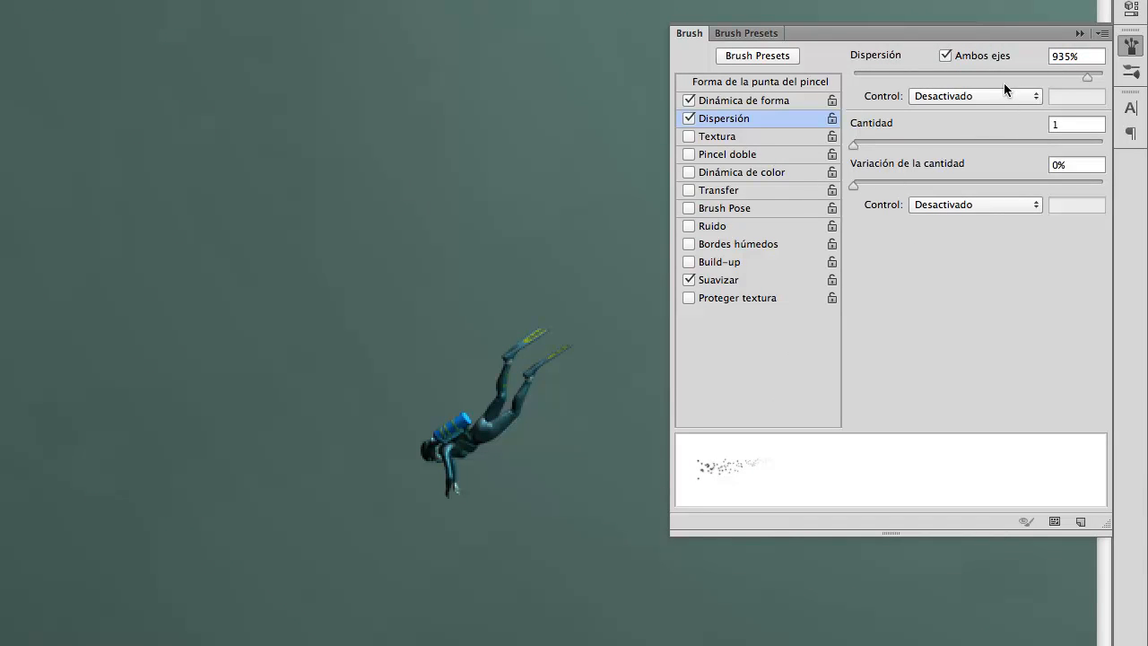
Step: Turn on Transfer for the brush with an opacity variation of 57% and a flow variation of 0%
{"action": "left_click", "coordinate": [720, 191]}
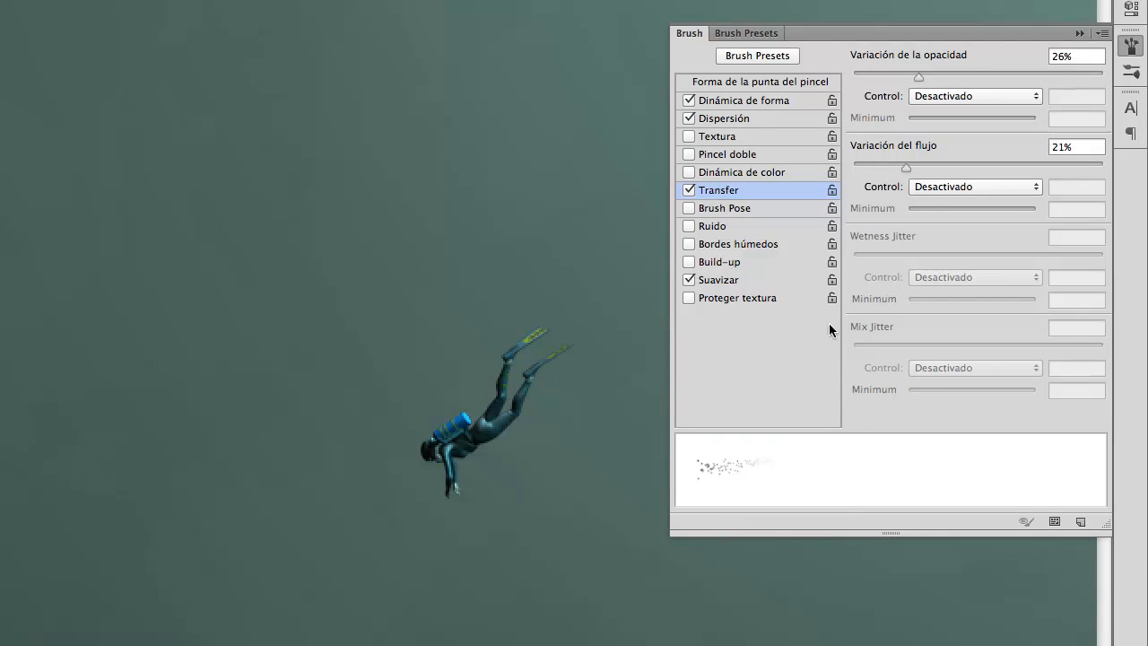
{"action": "left_click_drag", "start_coordinate": [908, 169], "coordinate": [841, 190]}
{"action": "mouse_move", "coordinate": [986, 79]}
{"action": "left_mouse_down"}
{"action": "mouse_move", "coordinate": [929, 89]}
{"action": "mouse_move", "coordinate": [994, 86]}
{"action": "left_mouse_up"}
{"action": "left_click", "coordinate": [1080, 33]}
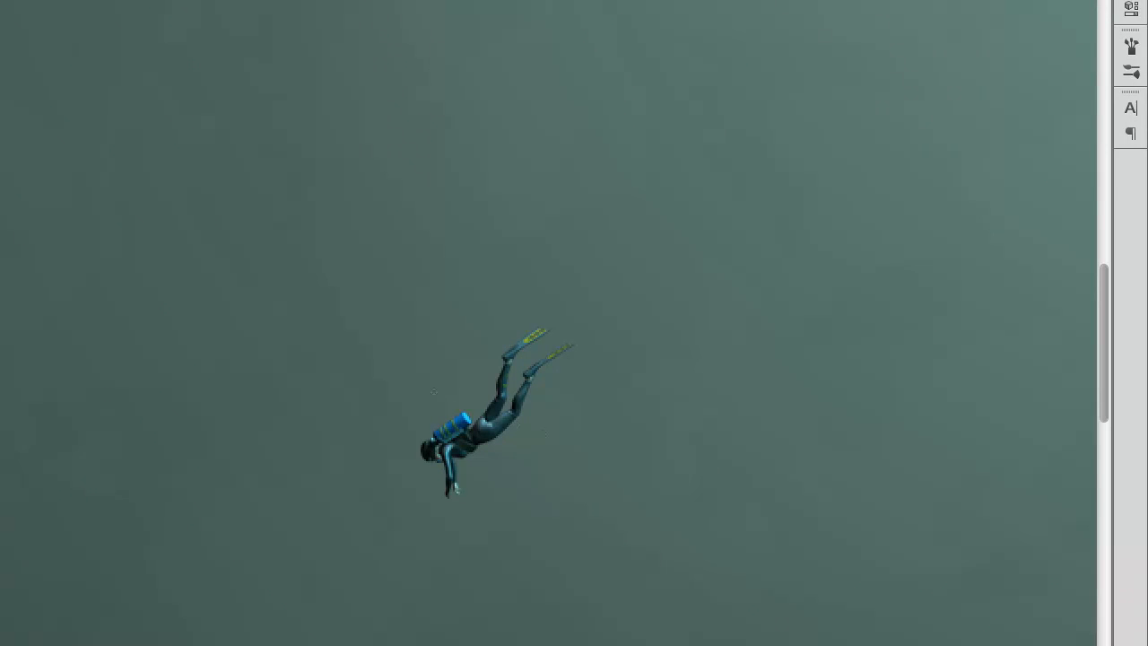
Step: Try a white bubble trail above the diver's head, call up Free Transform on it and undo the attempt
{"action": "left_click_drag", "start_coordinate": [403, 407], "coordinate": [392, 259]}
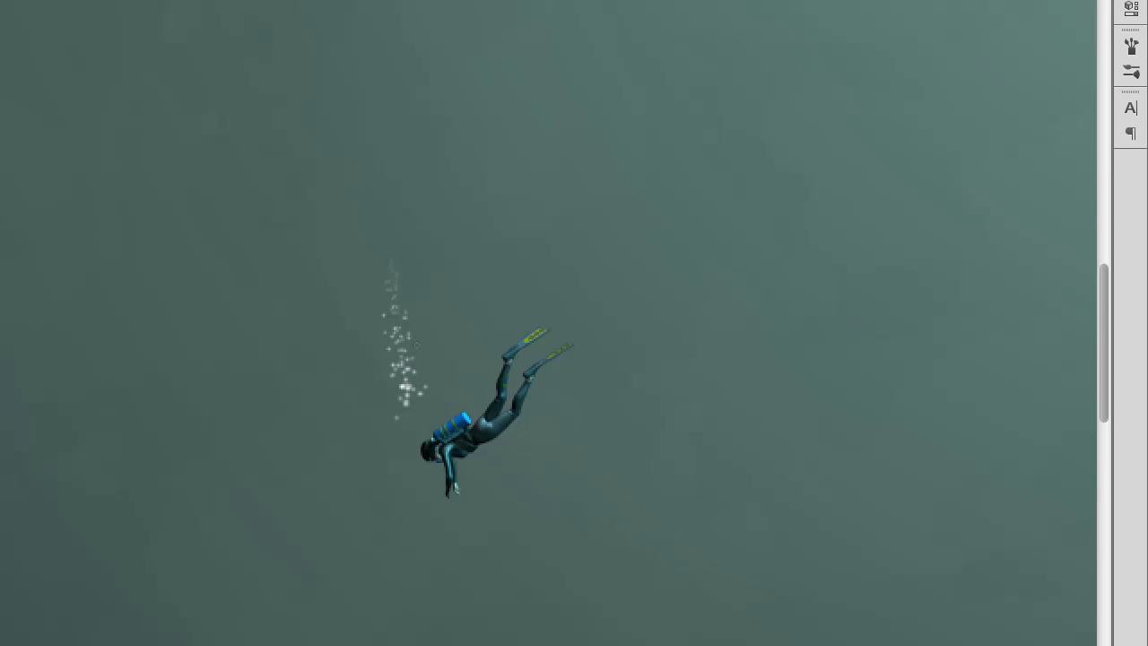
{"action": "key", "text": "ctrl+t"}
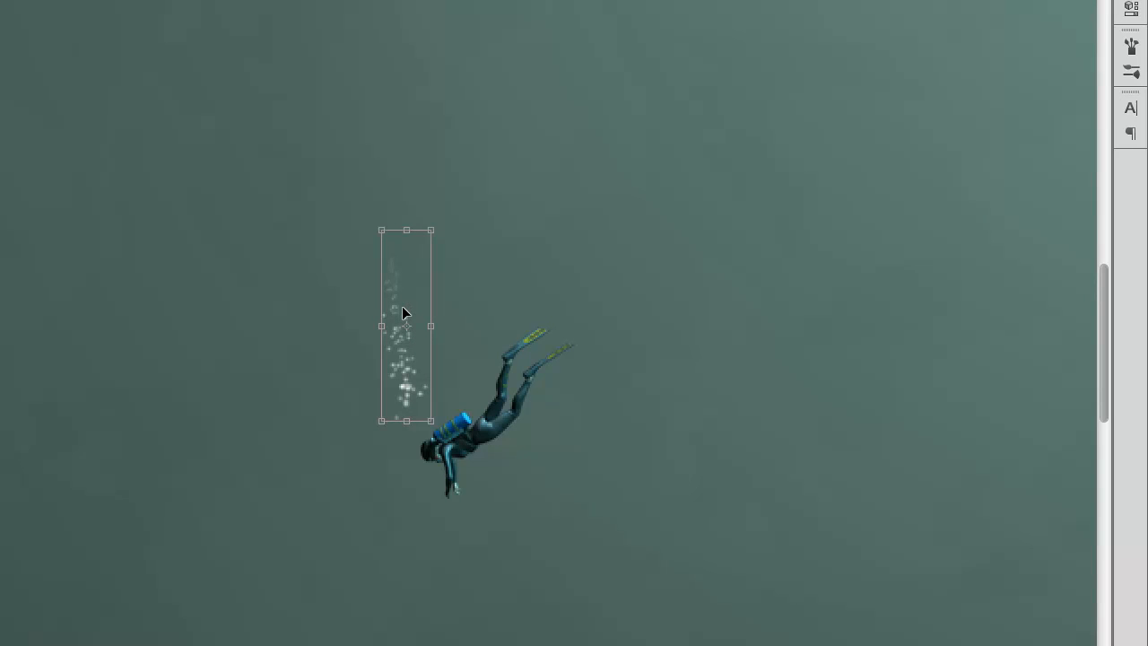
{"action": "right_click", "coordinate": [396, 284]}
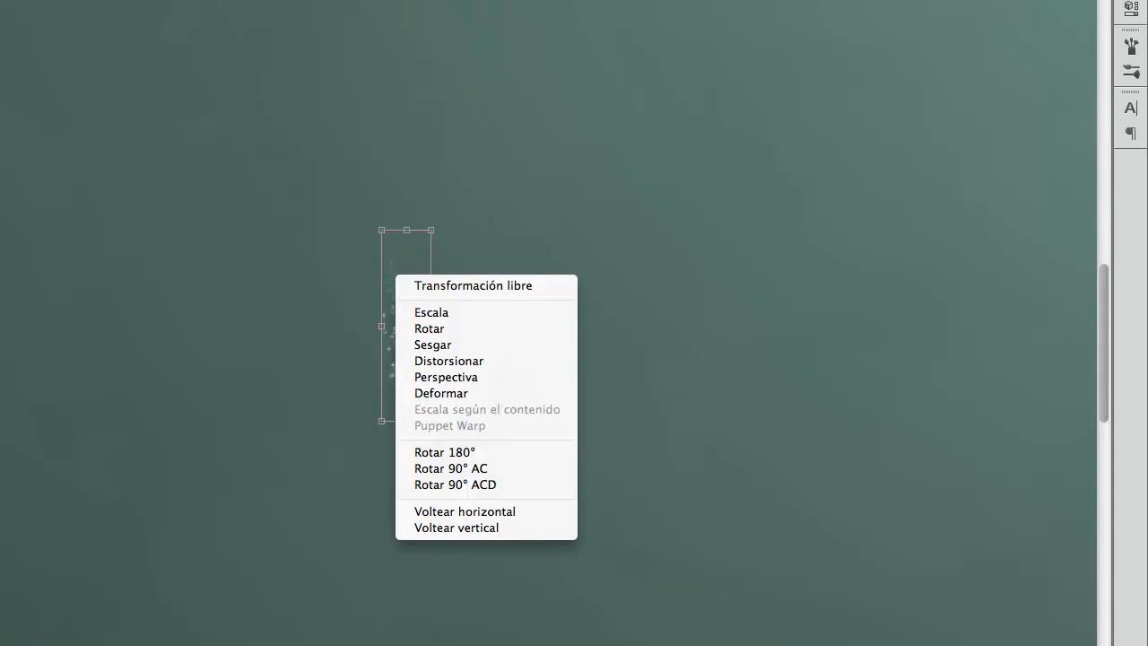
{"action": "left_click", "coordinate": [661, 481]}
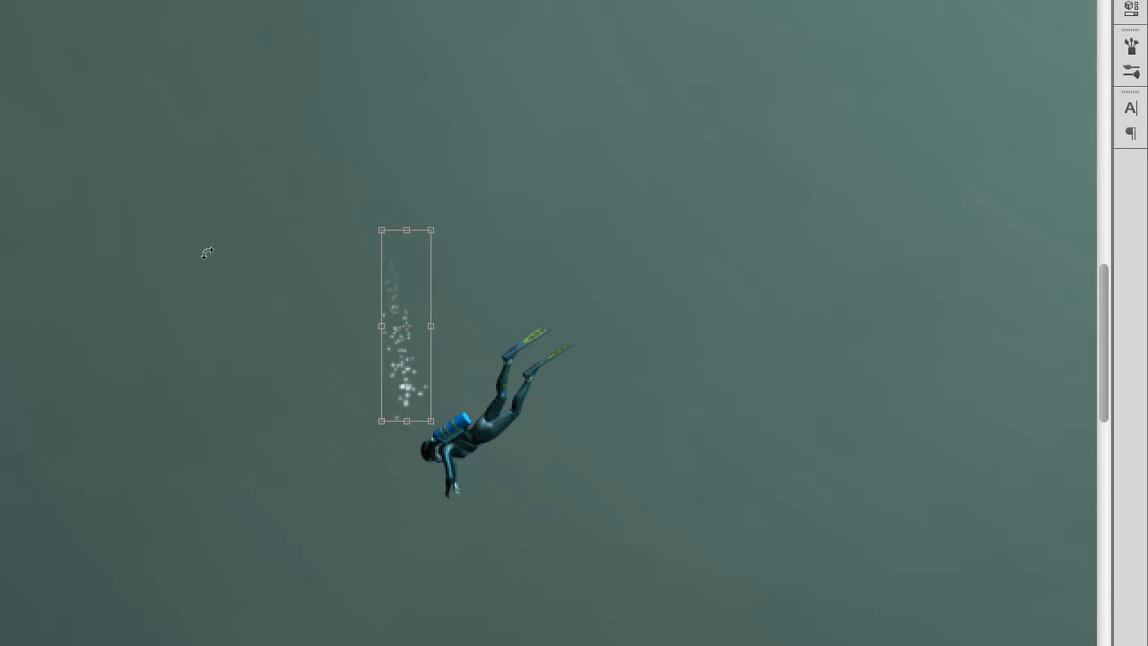
{"action": "key", "text": "Return"}
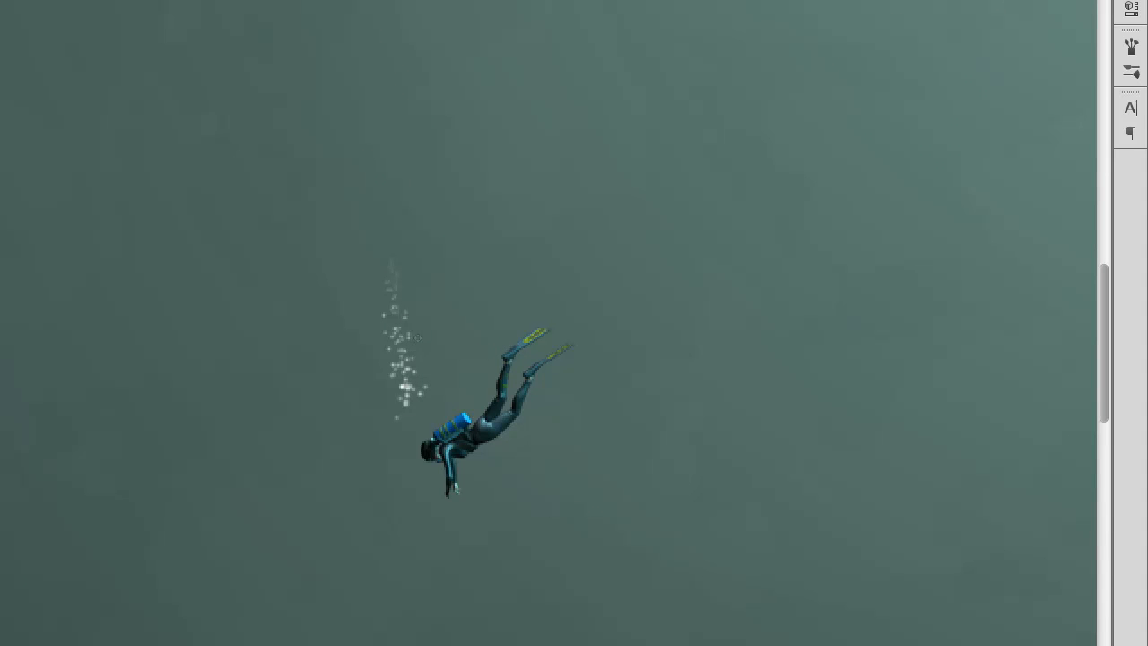
{"action": "key", "text": "Delete"}
{"action": "key", "text": "ctrl+z"}
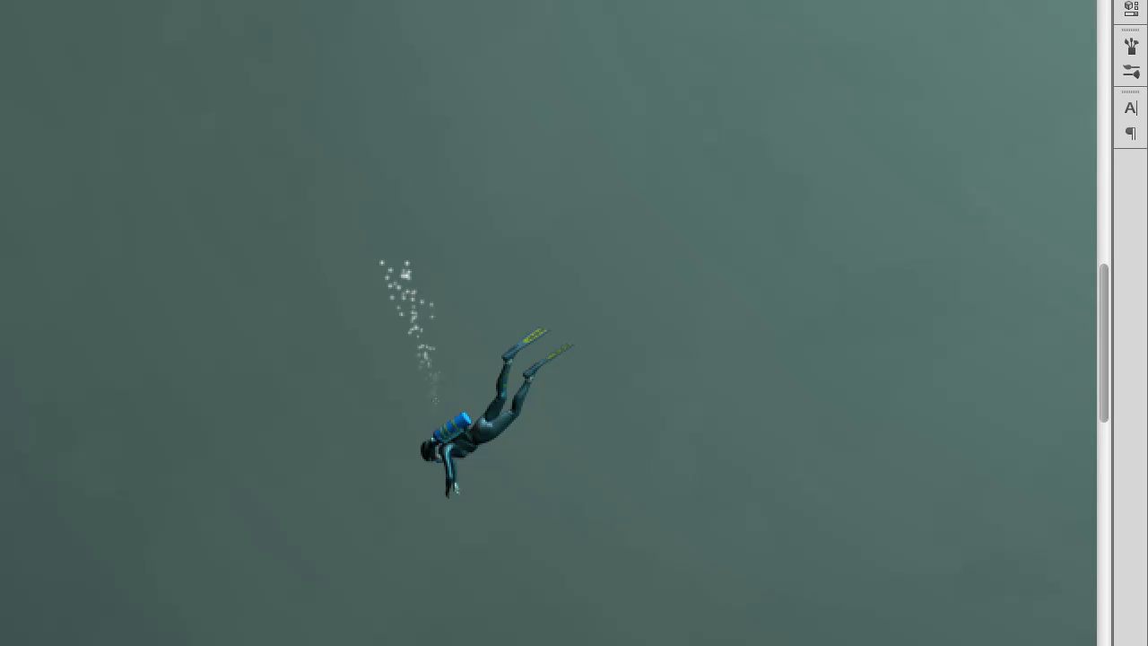
{"action": "key", "text": "ctrl+z"}
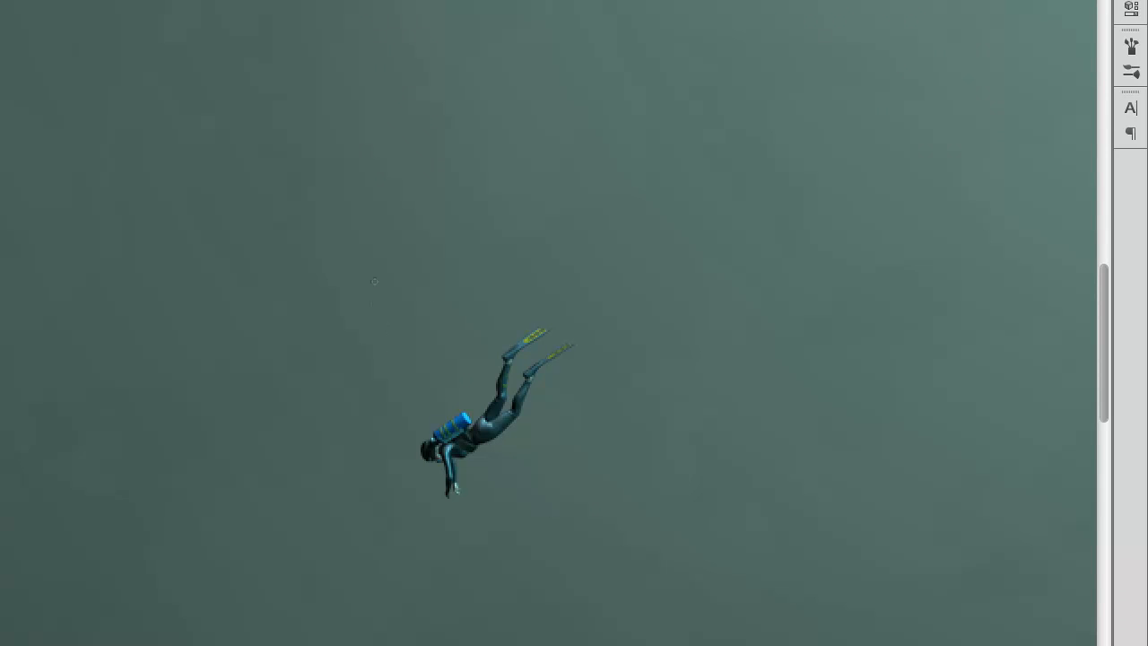
Step: Paint a white bubble trail from open water down to the right diver's head, redoing the first stroke
{"action": "left_click_drag", "start_coordinate": [376, 280], "coordinate": [424, 388]}
{"action": "key", "text": "ctrl+z"}
{"action": "left_click_drag", "start_coordinate": [411, 276], "coordinate": [425, 405]}
{"action": "left_click", "coordinate": [427, 303]}
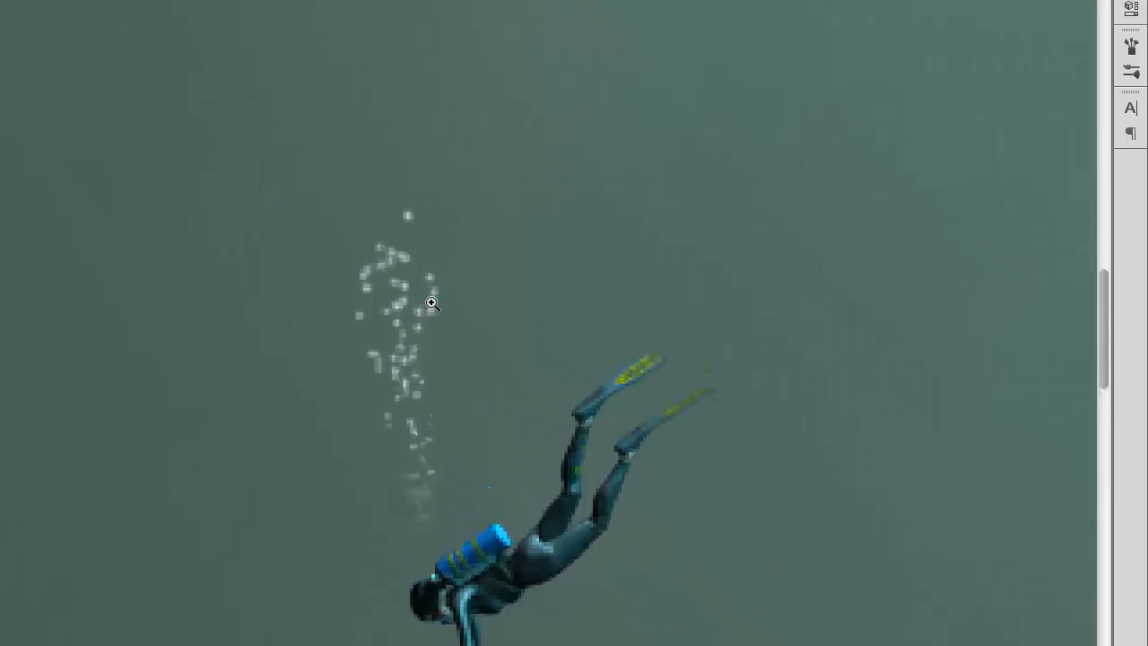
{"action": "left_click", "coordinate": [426, 309], "text": "alt"}
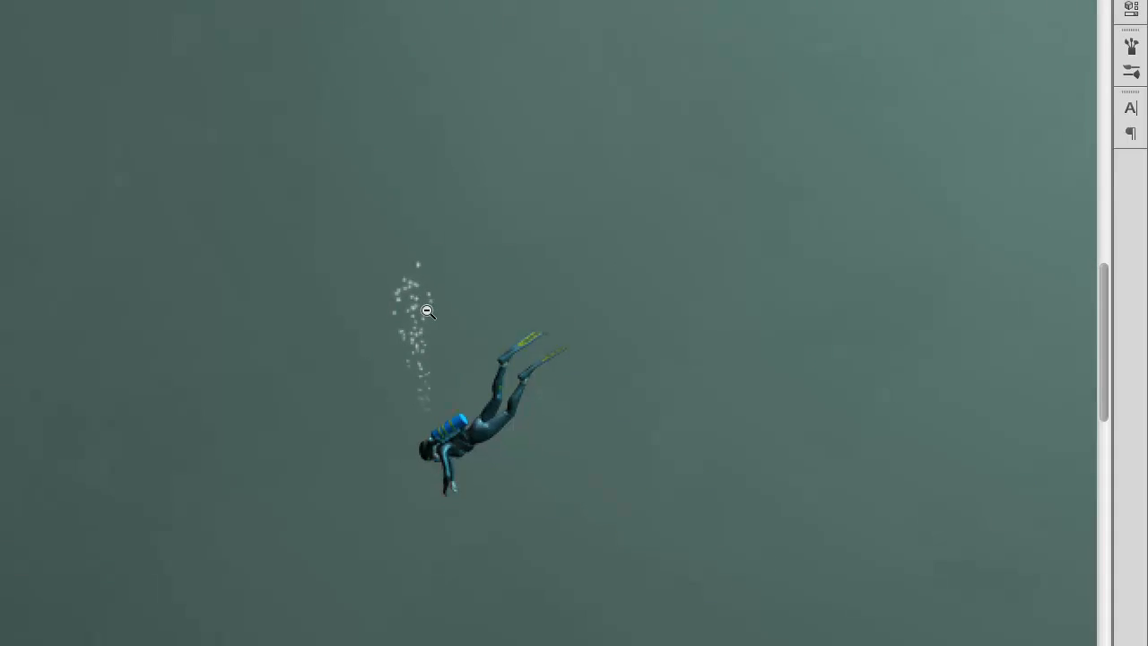
Step: Paint a short white bubble trail down to the left diver's head, redoing the first stroke
{"action": "left_click", "coordinate": [427, 307], "text": "alt"}
{"action": "left_click_drag", "start_coordinate": [319, 472], "coordinate": [483, 370]}
{"action": "left_click_drag", "start_coordinate": [312, 406], "coordinate": [517, 315]}
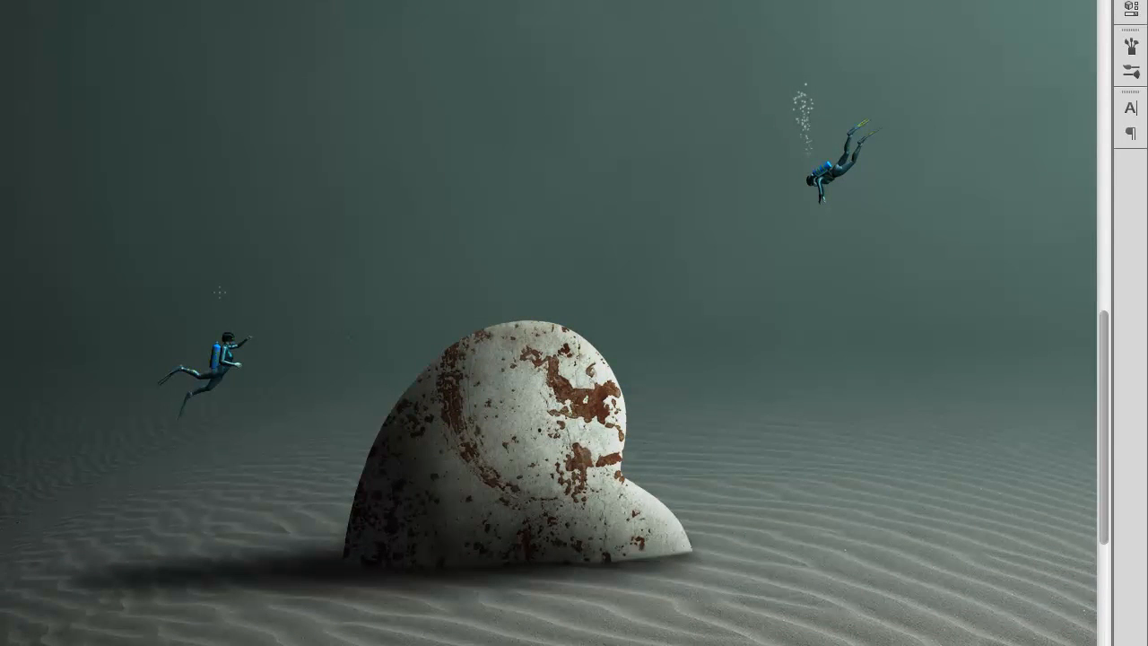
{"action": "left_click_drag", "start_coordinate": [234, 230], "coordinate": [248, 375]}
{"action": "key", "text": "ctrl+z"}
{"action": "left_click_drag", "start_coordinate": [222, 251], "coordinate": [233, 328]}
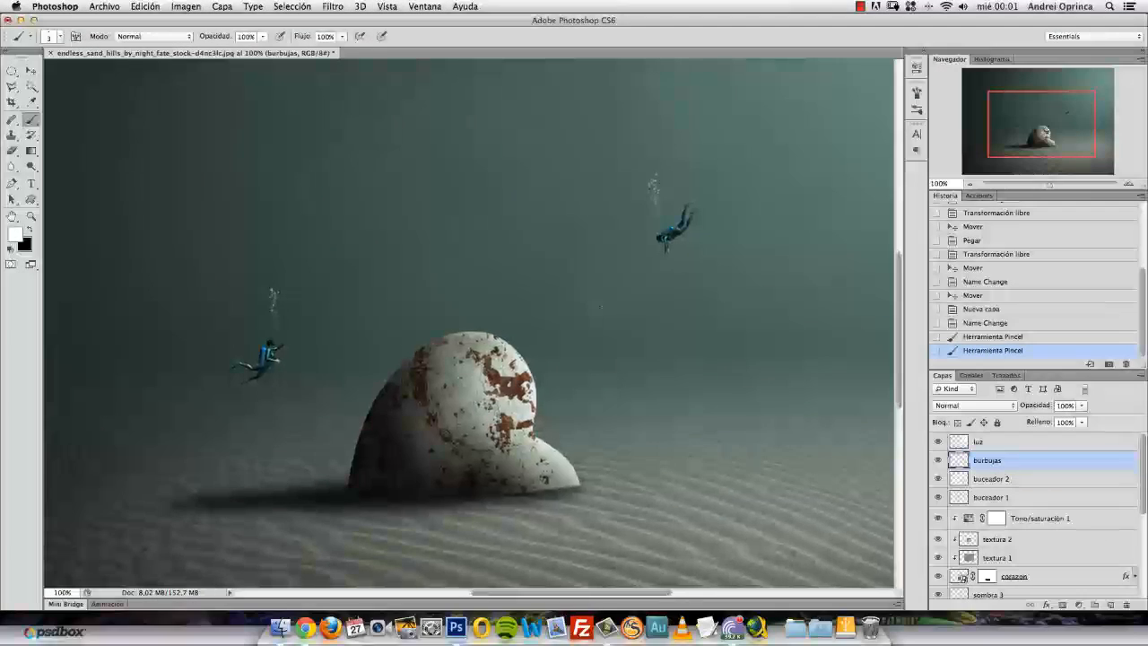
Step: Set the blend mode of the burbujas layer to Superponer
{"action": "left_click", "coordinate": [968, 405]}
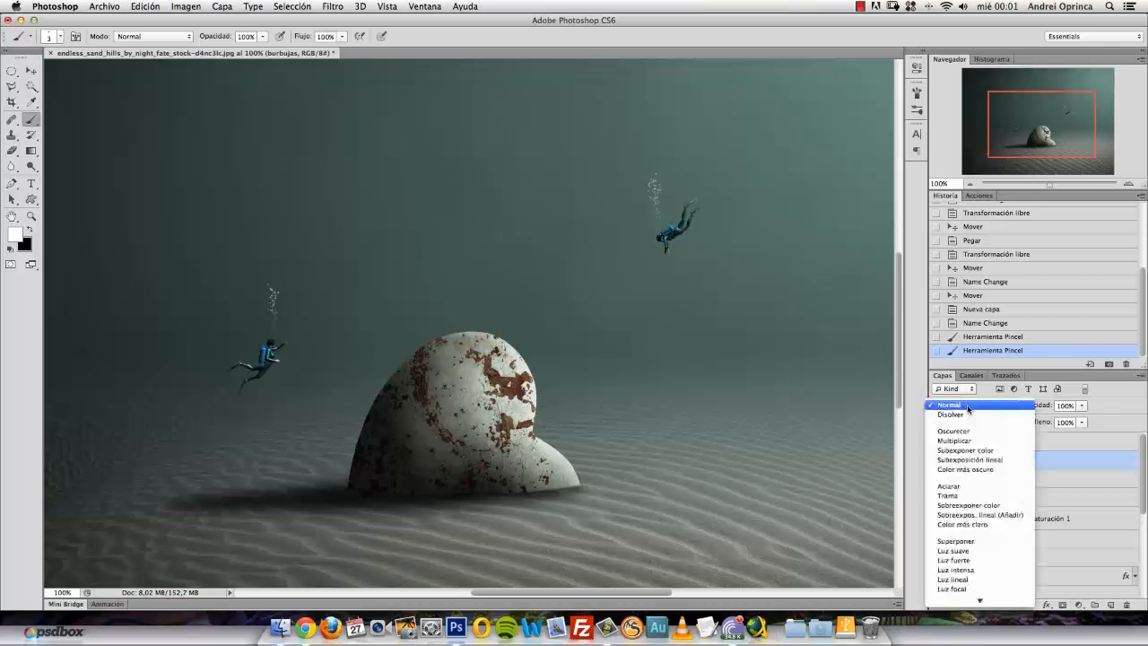
{"action": "left_click", "coordinate": [967, 541]}
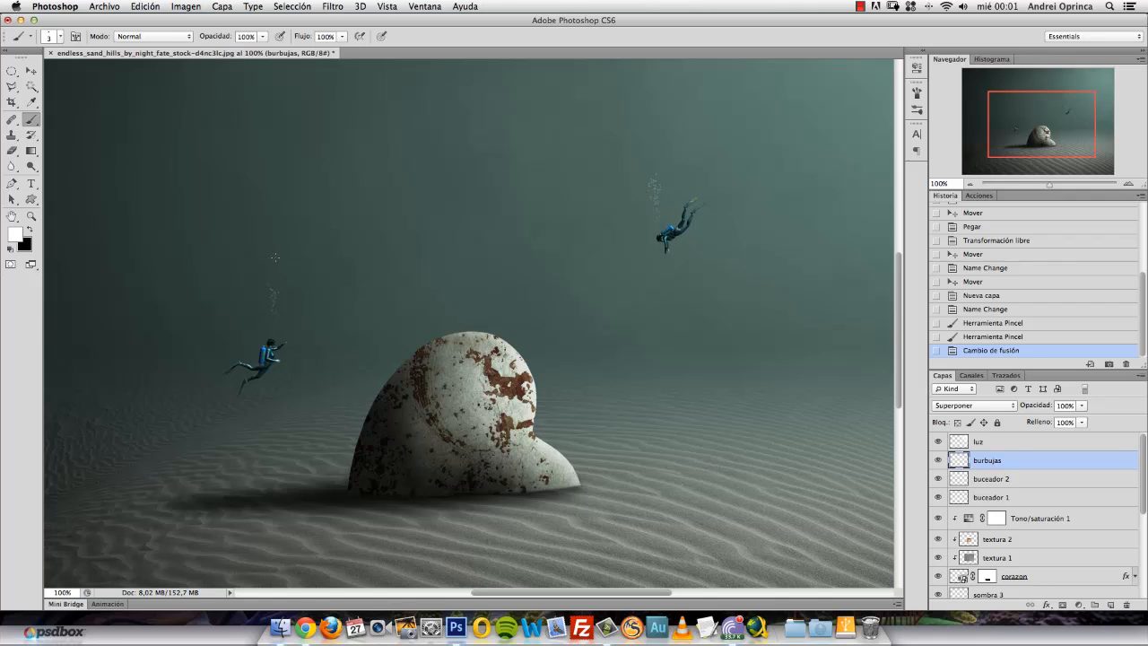
Step: Review the brush's Transfer and Dinámica de forma settings without changing them
{"action": "left_click", "coordinate": [917, 94]}
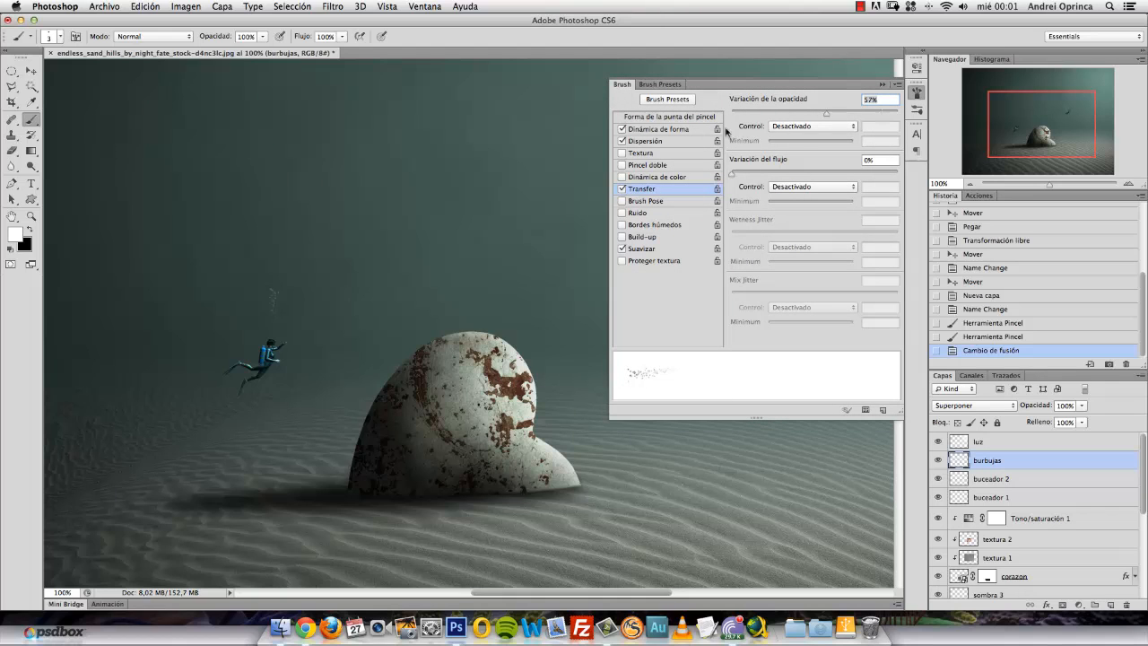
{"action": "left_click", "coordinate": [655, 130]}
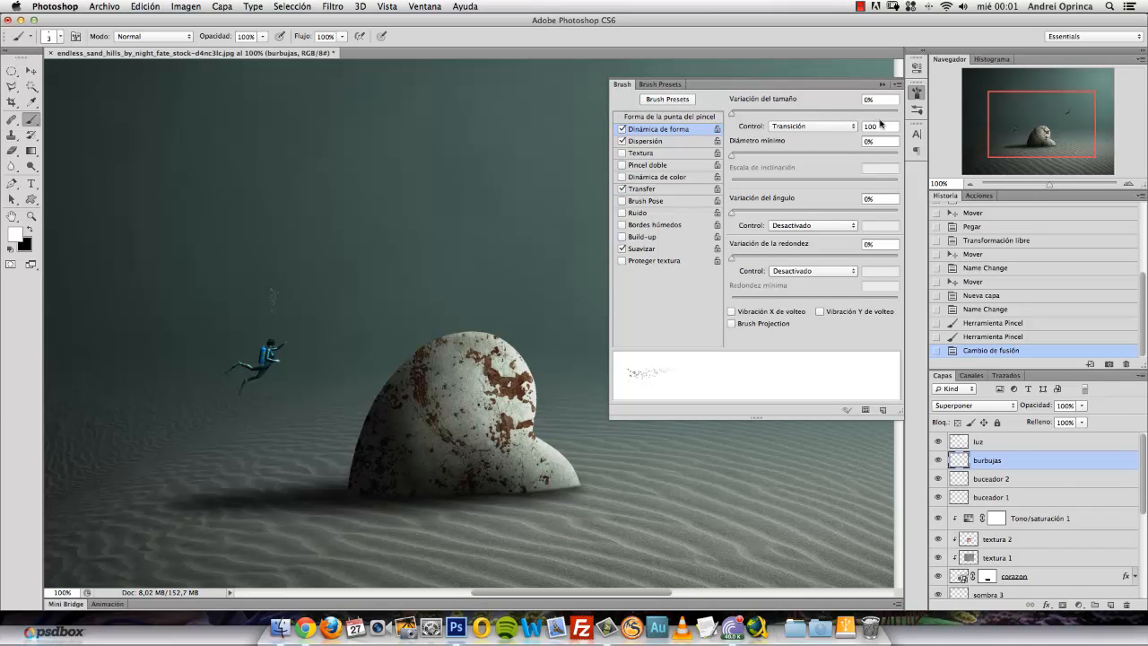
{"action": "left_click", "coordinate": [882, 85]}
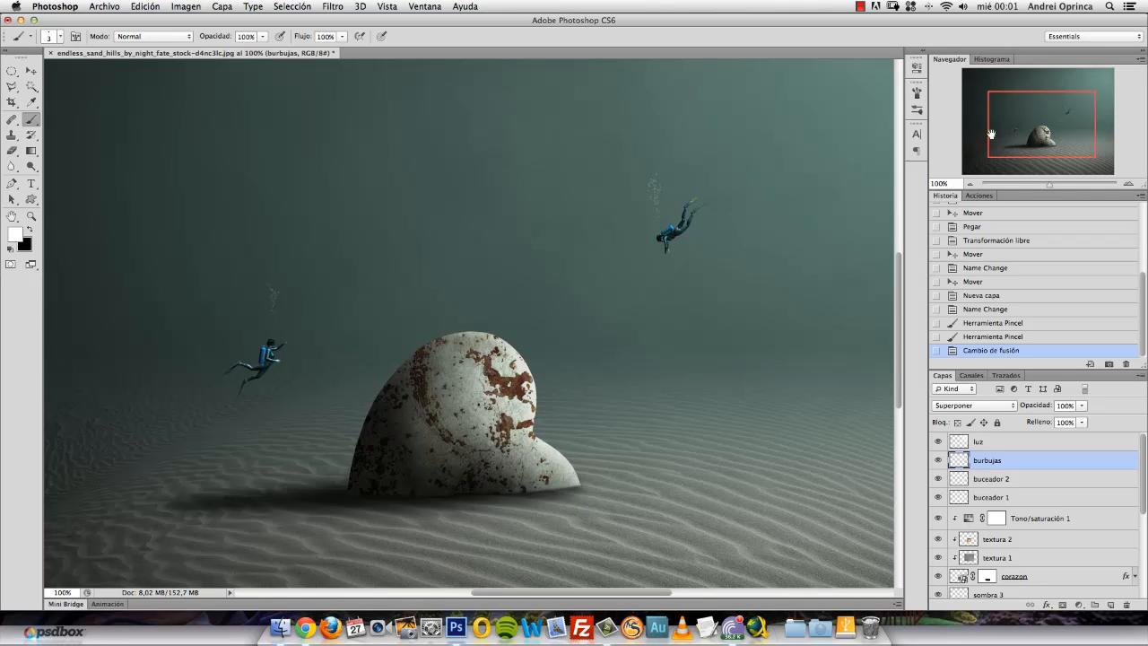
Step: Examine the bubble trails and the whole composition at several zoom levels, undoing a stray brush dab
{"action": "left_click_drag", "start_coordinate": [992, 134], "coordinate": [997, 115]}
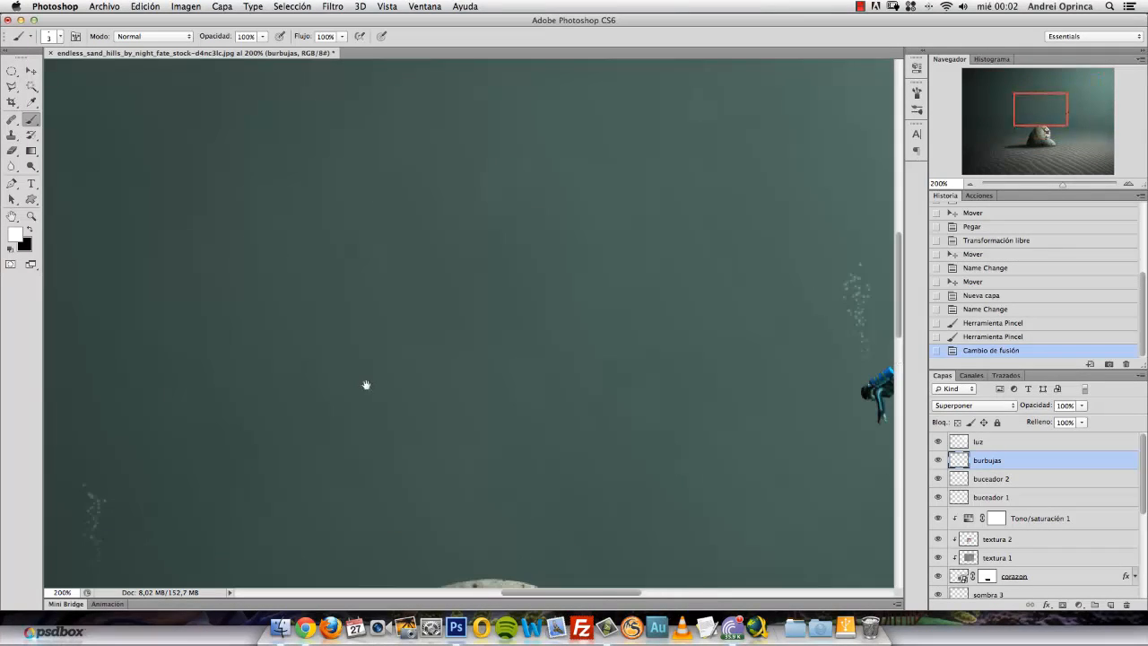
{"action": "scroll", "coordinate": [366, 384], "scroll_direction": "down", "scroll_amount": 1}
{"action": "scroll", "coordinate": [411, 463], "scroll_direction": "down", "scroll_amount": 3}
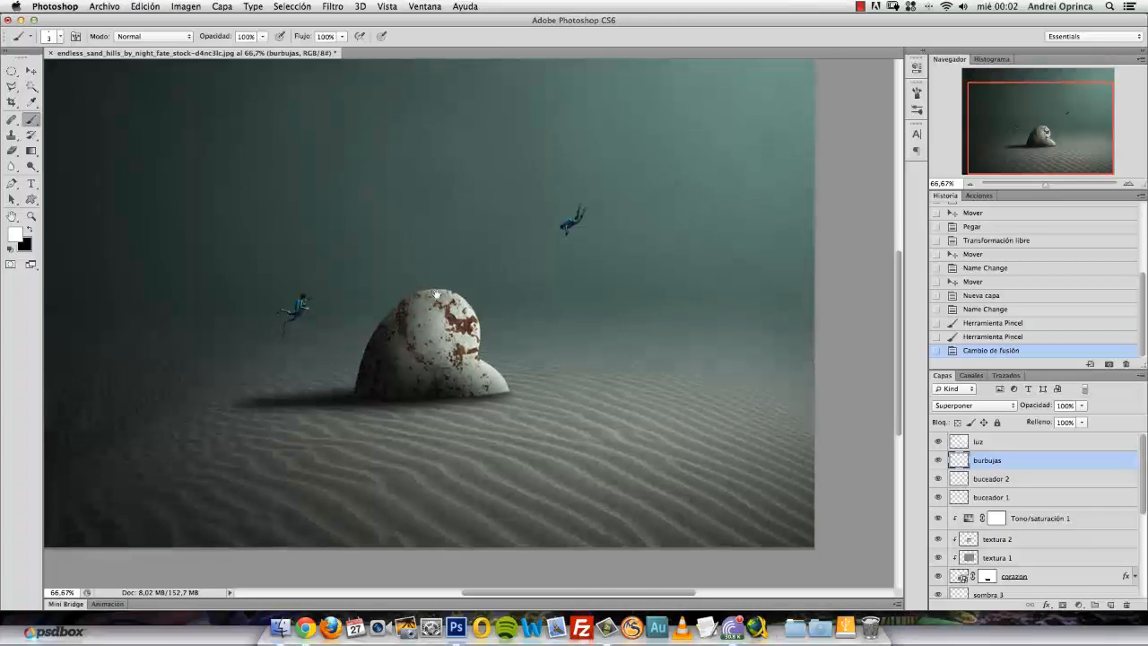
{"action": "key", "text": "super+space"}
{"action": "left_click", "coordinate": [568, 358]}
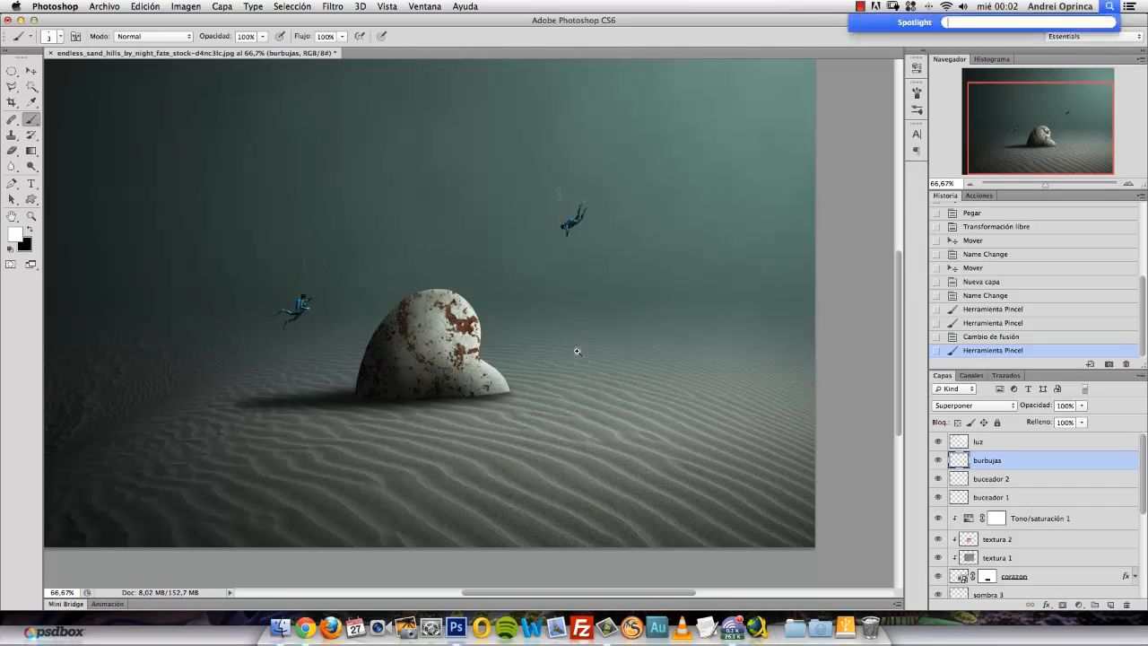
{"action": "scroll", "coordinate": [574, 355], "scroll_direction": "up", "scroll_amount": 1}
{"action": "key", "text": "super+z"}
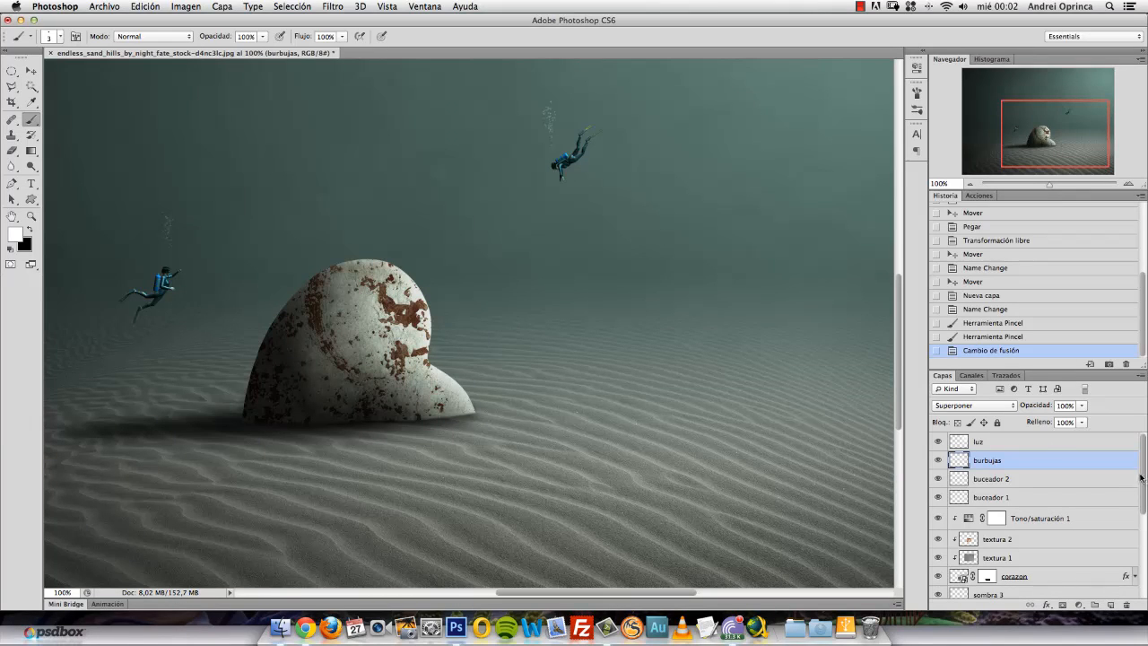
Step: Add a new layer above burbujas and name it sombra buceador
{"action": "left_click", "coordinate": [1111, 605]}
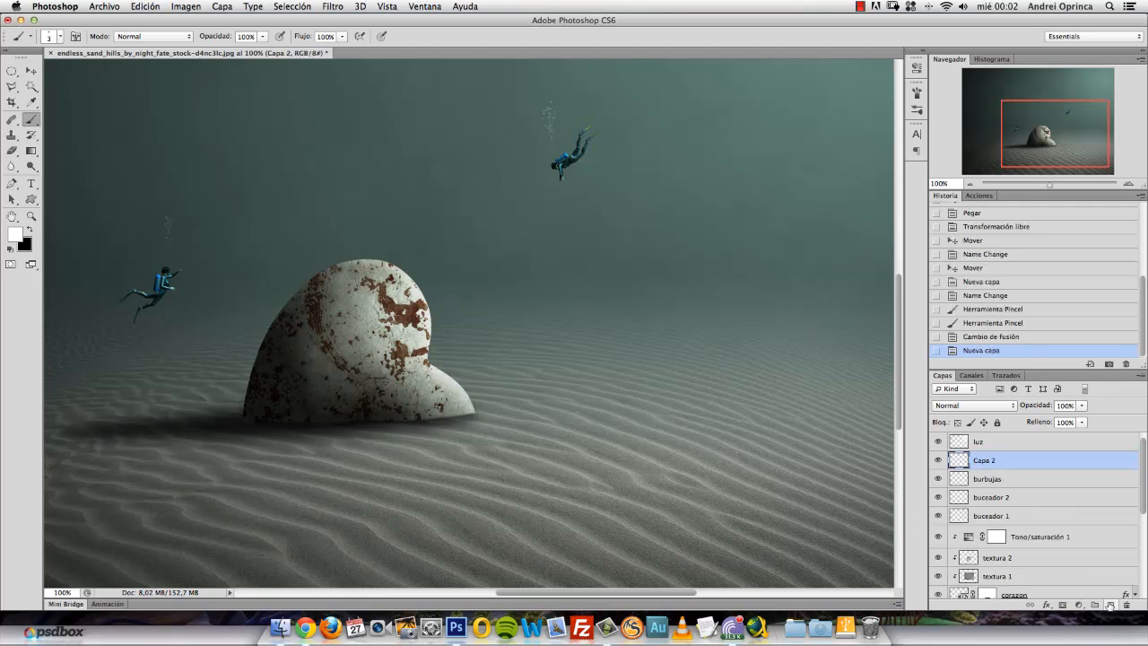
{"action": "double_click", "coordinate": [982, 461]}
{"action": "type", "text": "sombra buceador"}
{"action": "key", "text": "Return"}
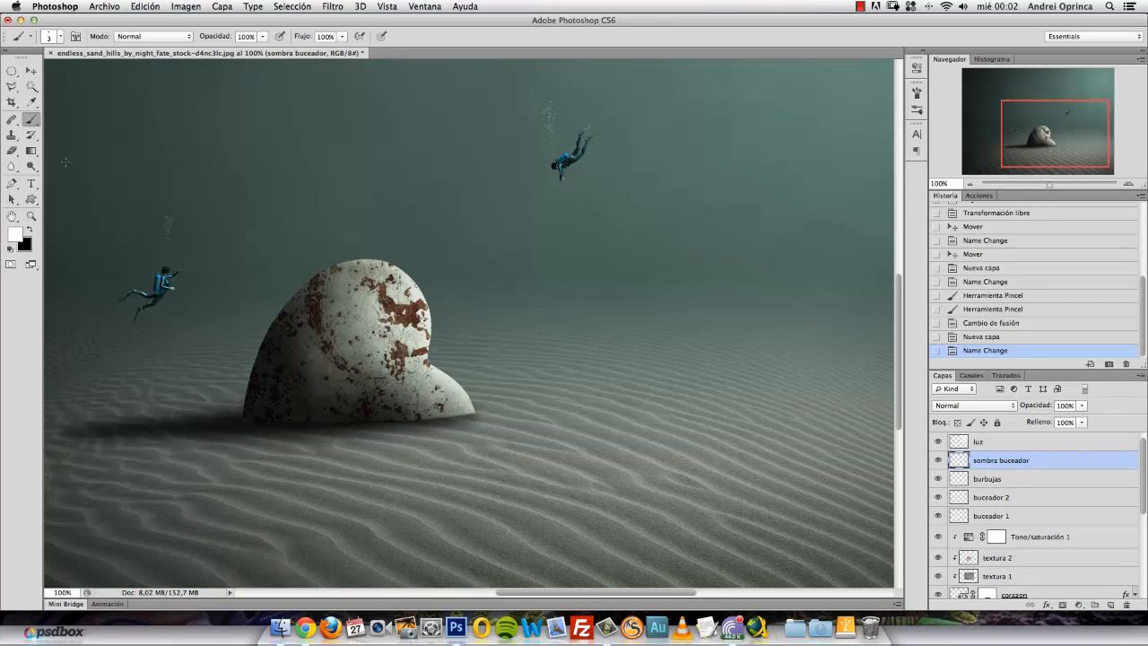
Step: Set up a black brush with 24% opacity, 25% flow, 43 px size and 0% hardness
{"action": "left_click", "coordinate": [30, 230]}
{"action": "left_click_drag", "start_coordinate": [262, 37], "coordinate": [220, 54]}
{"action": "left_click", "coordinate": [342, 37]}
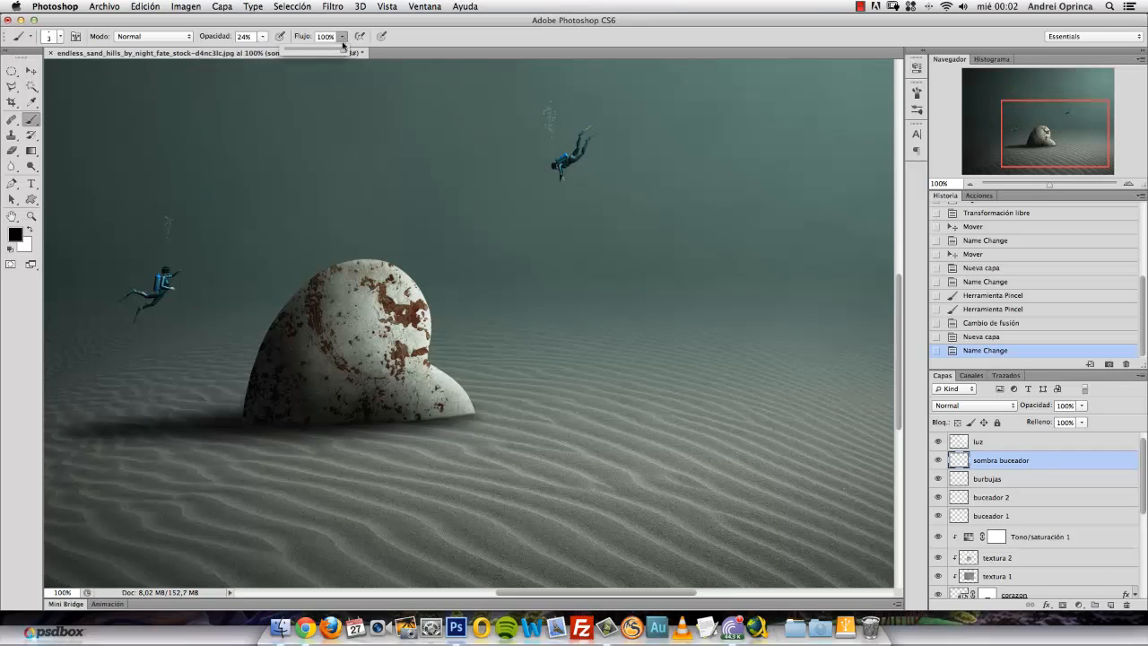
{"action": "left_click_drag", "start_coordinate": [342, 43], "coordinate": [309, 56]}
{"action": "right_click", "coordinate": [552, 343]}
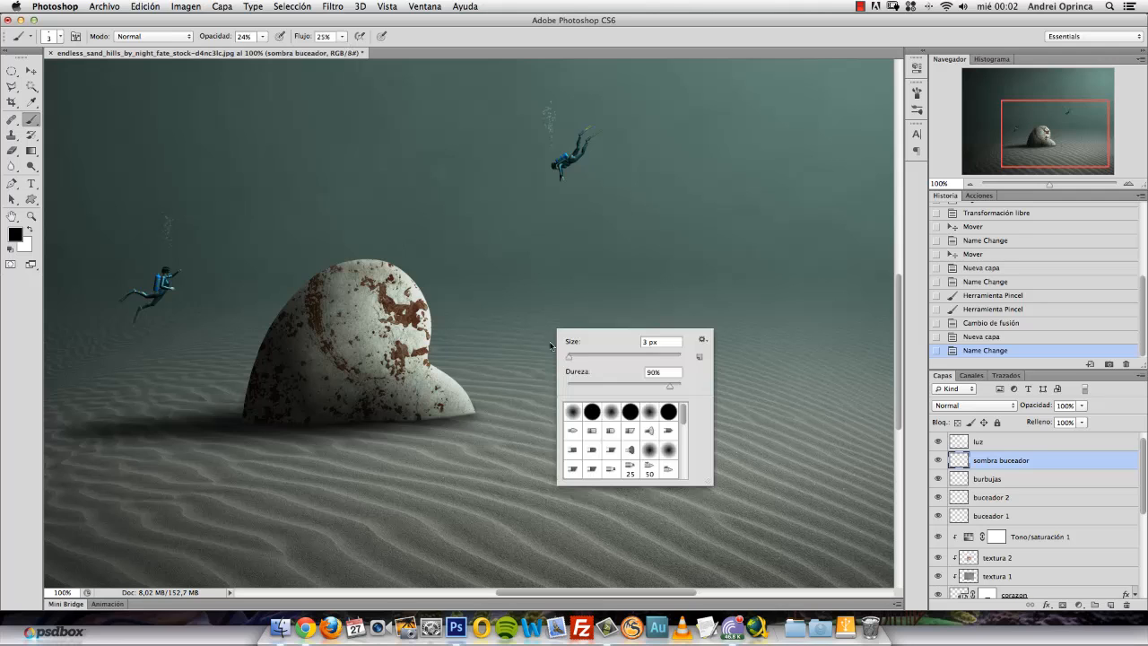
{"action": "mouse_move", "coordinate": [598, 386]}
{"action": "left_mouse_down"}
{"action": "mouse_move", "coordinate": [568, 390]}
{"action": "mouse_move", "coordinate": [585, 361]}
{"action": "mouse_move", "coordinate": [575, 364]}
{"action": "mouse_move", "coordinate": [592, 360]}
{"action": "left_mouse_up"}
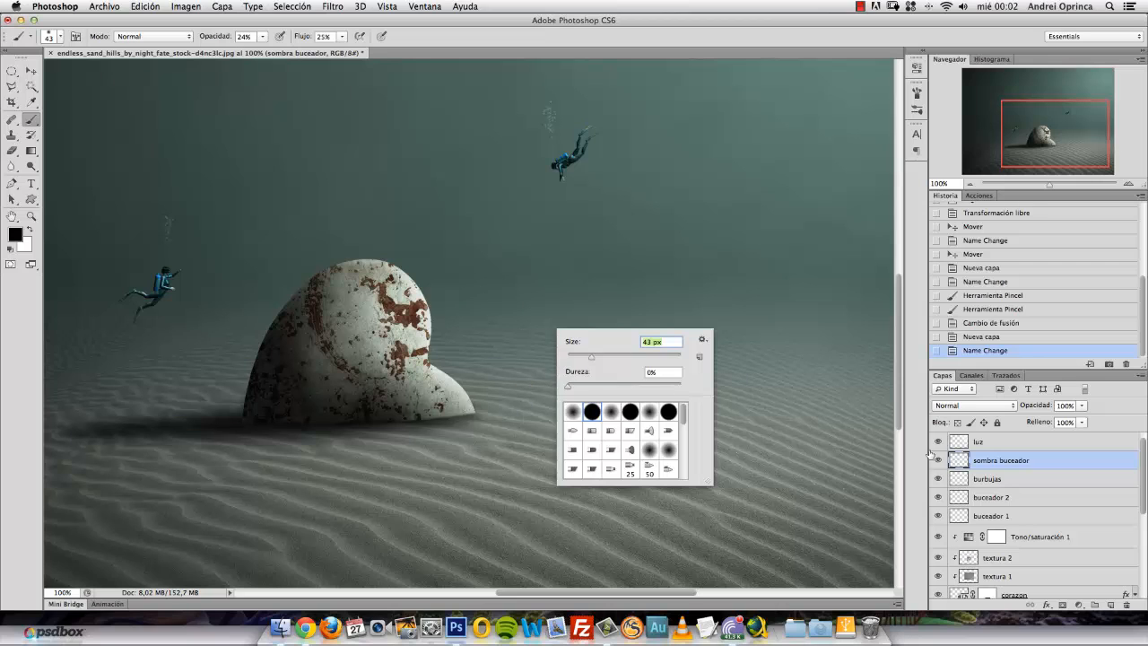
Step: Try painting a soft shadow on the sand below the right diver with the 43 px brush
{"action": "left_click", "coordinate": [992, 461]}
{"action": "left_click_drag", "start_coordinate": [571, 409], "coordinate": [641, 409]}
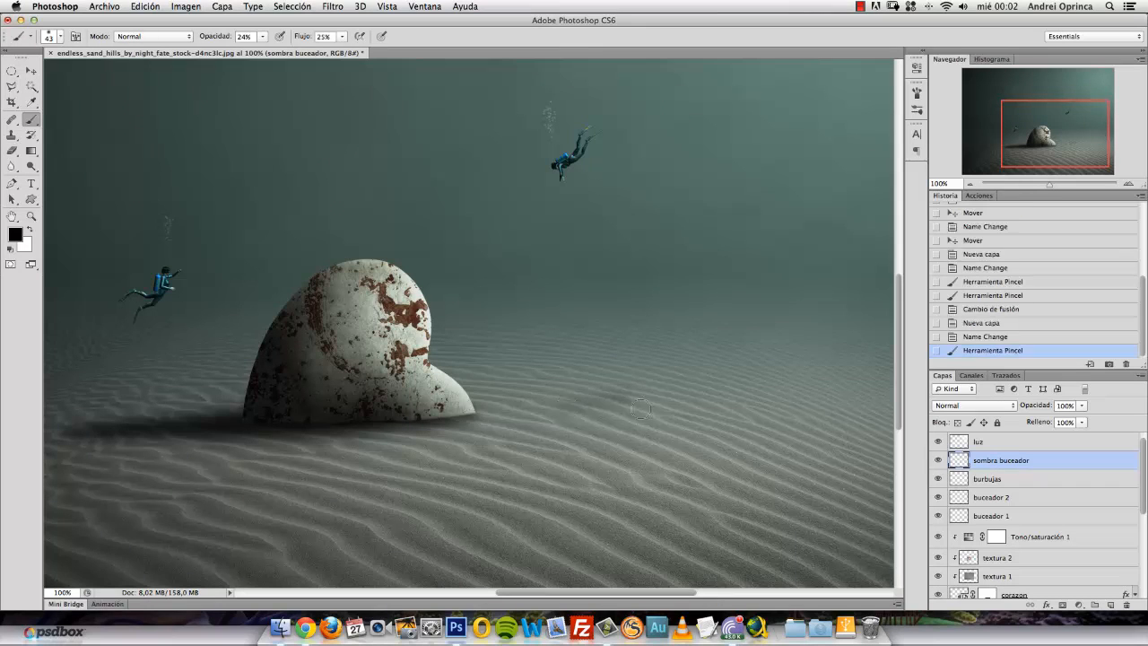
{"action": "key", "text": "super+z"}
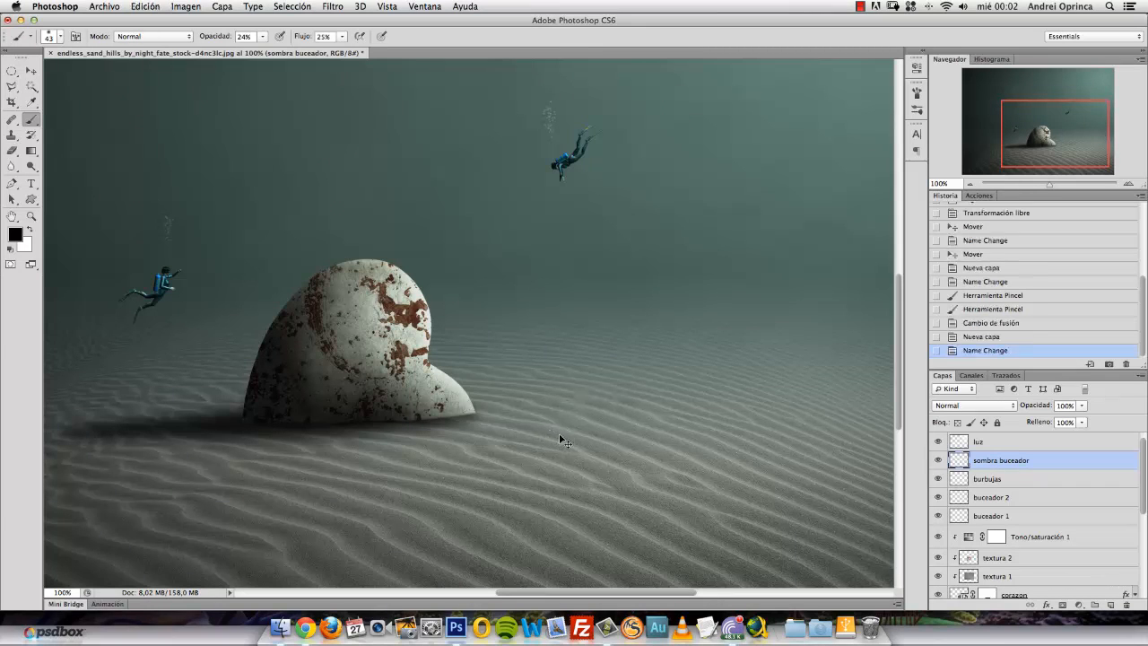
{"action": "mouse_move", "coordinate": [556, 400]}
{"action": "left_mouse_down"}
{"action": "mouse_move", "coordinate": [610, 408]}
{"action": "mouse_move", "coordinate": [561, 402]}
{"action": "left_mouse_up"}
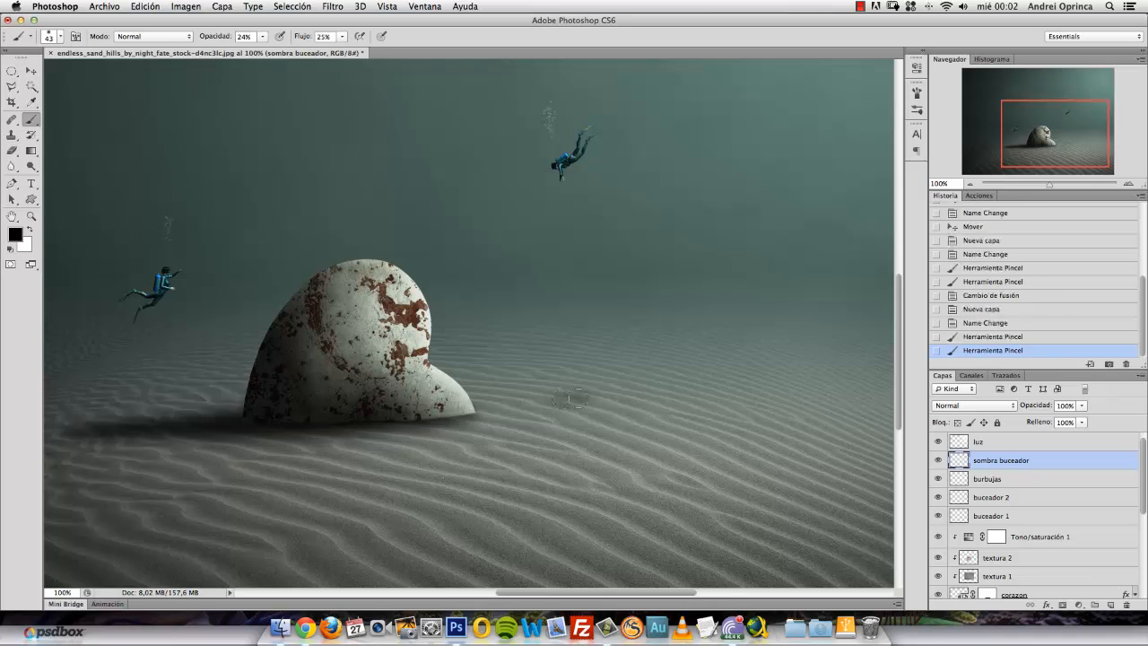
{"action": "left_click", "coordinate": [637, 395], "text": "super"}
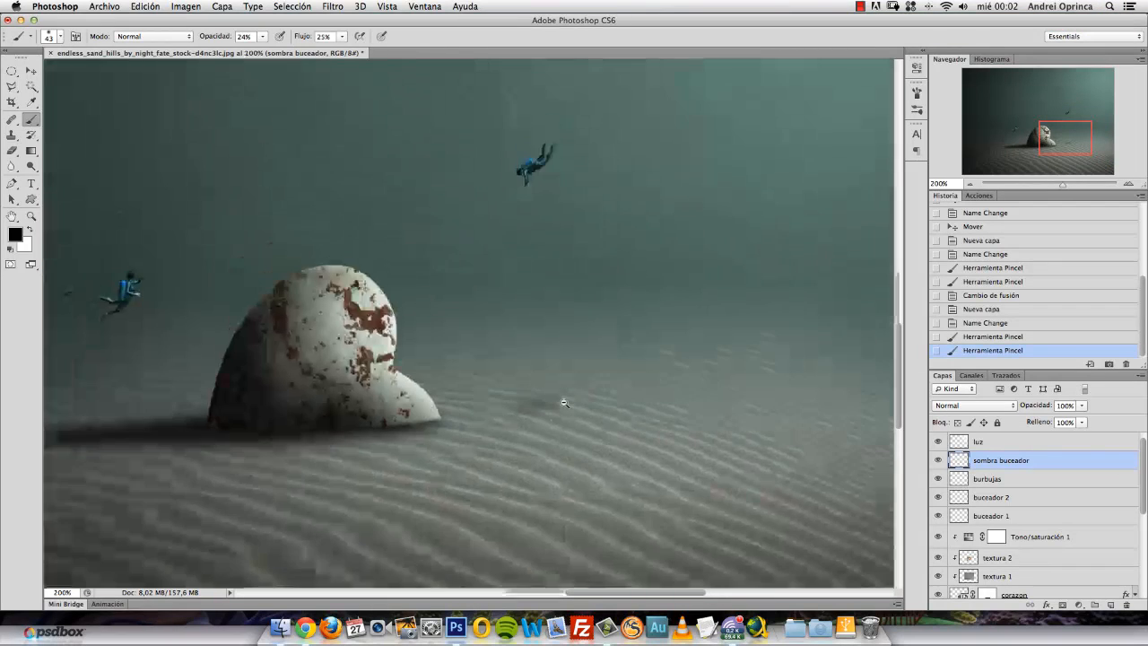
{"action": "left_click", "coordinate": [565, 402], "text": "alt"}
{"action": "left_click", "coordinate": [562, 406], "text": "alt"}
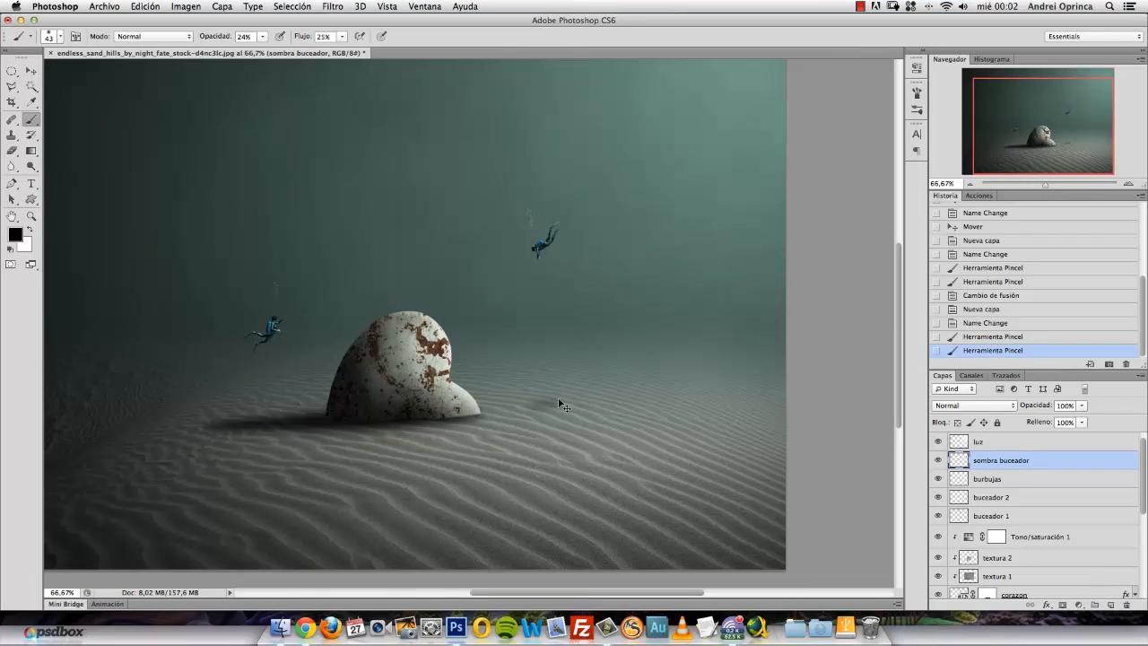
{"action": "key", "text": "super+alt+z"}
{"action": "key", "text": "super+alt+z"}
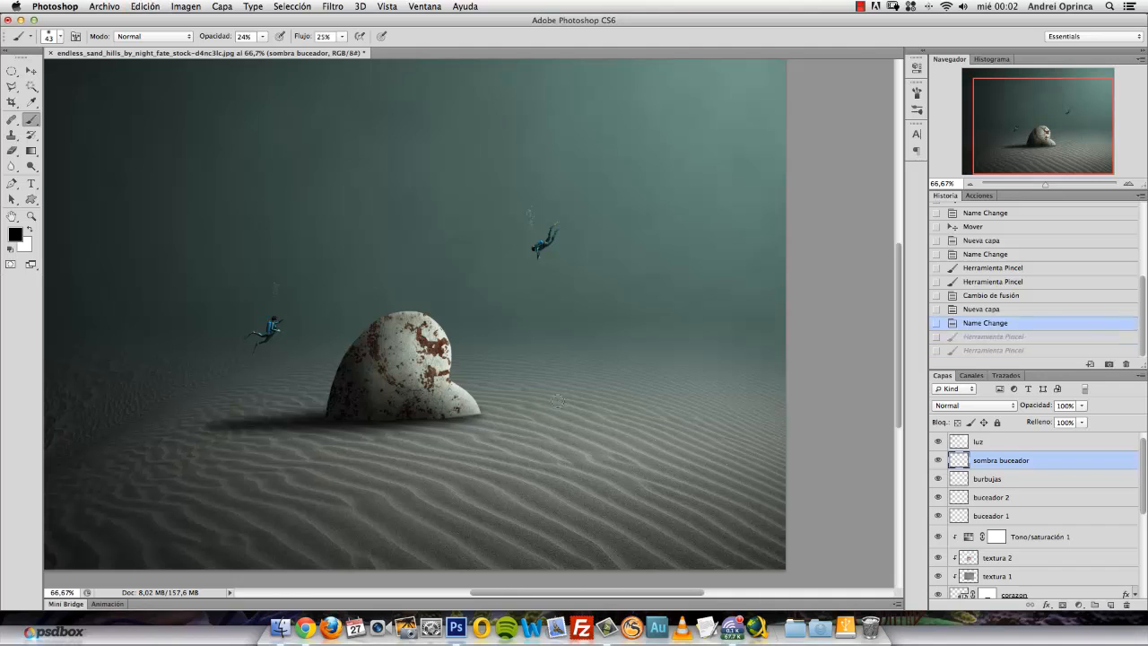
Step: Reduce the brush to 25 px and paint a small faint diver shadow on the sand to the right of the heart
{"action": "right_click", "coordinate": [557, 401]}
{"action": "left_click_drag", "start_coordinate": [593, 424], "coordinate": [576, 425]}
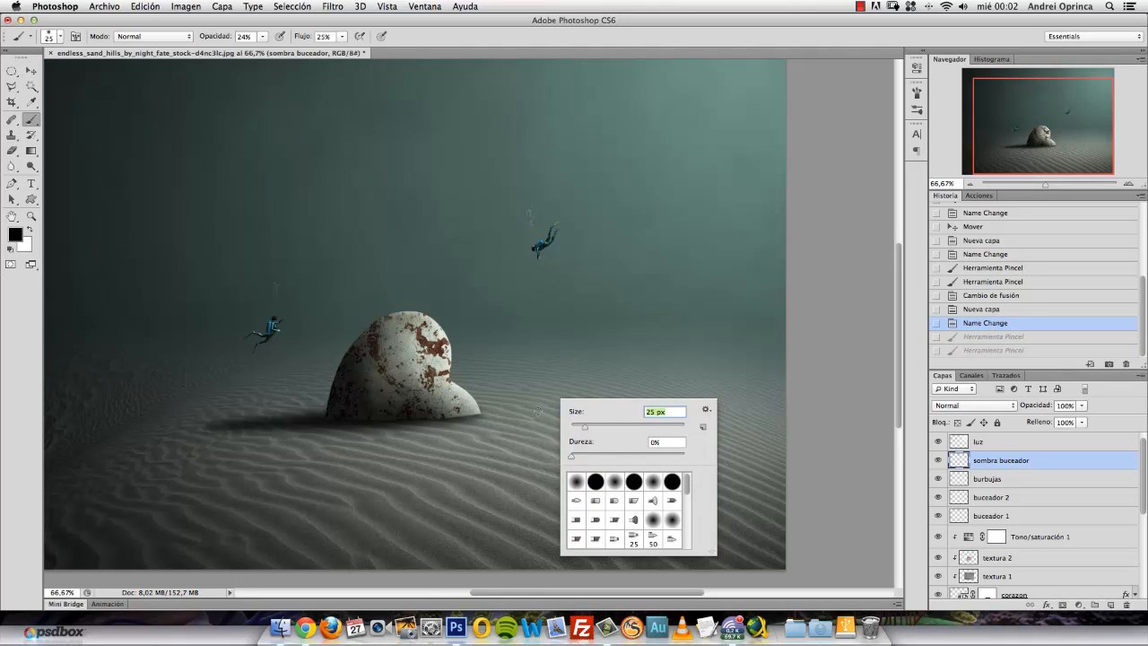
{"action": "left_click", "coordinate": [538, 411]}
{"action": "left_click", "coordinate": [544, 410]}
{"action": "left_click", "coordinate": [549, 410]}
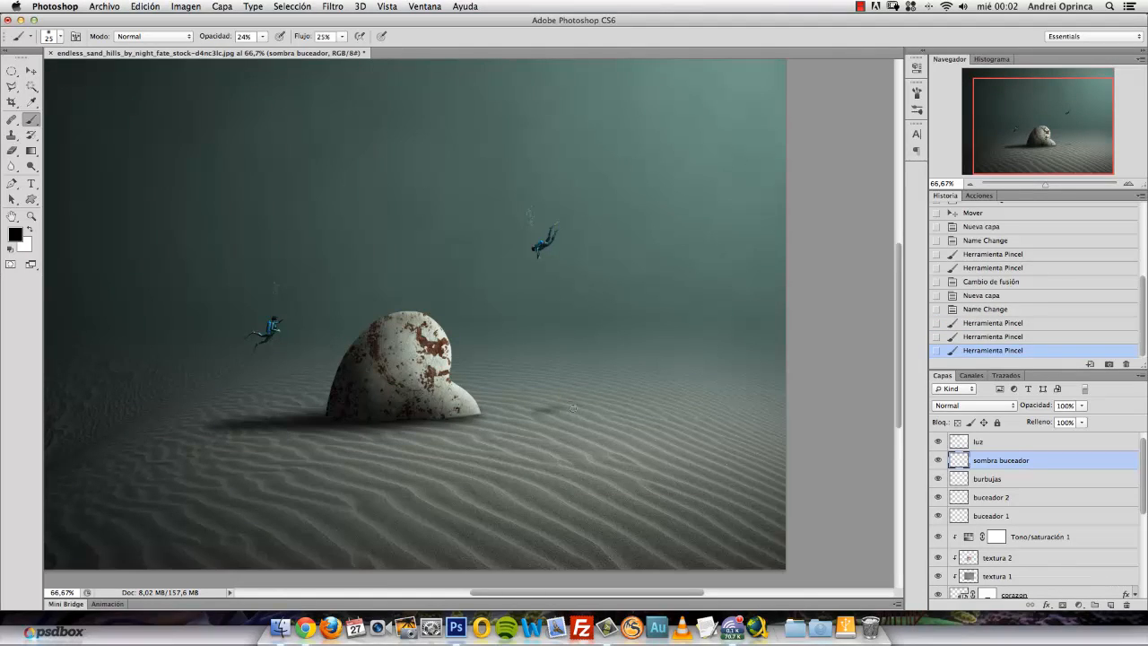
{"action": "left_click_drag", "start_coordinate": [572, 408], "coordinate": [594, 407]}
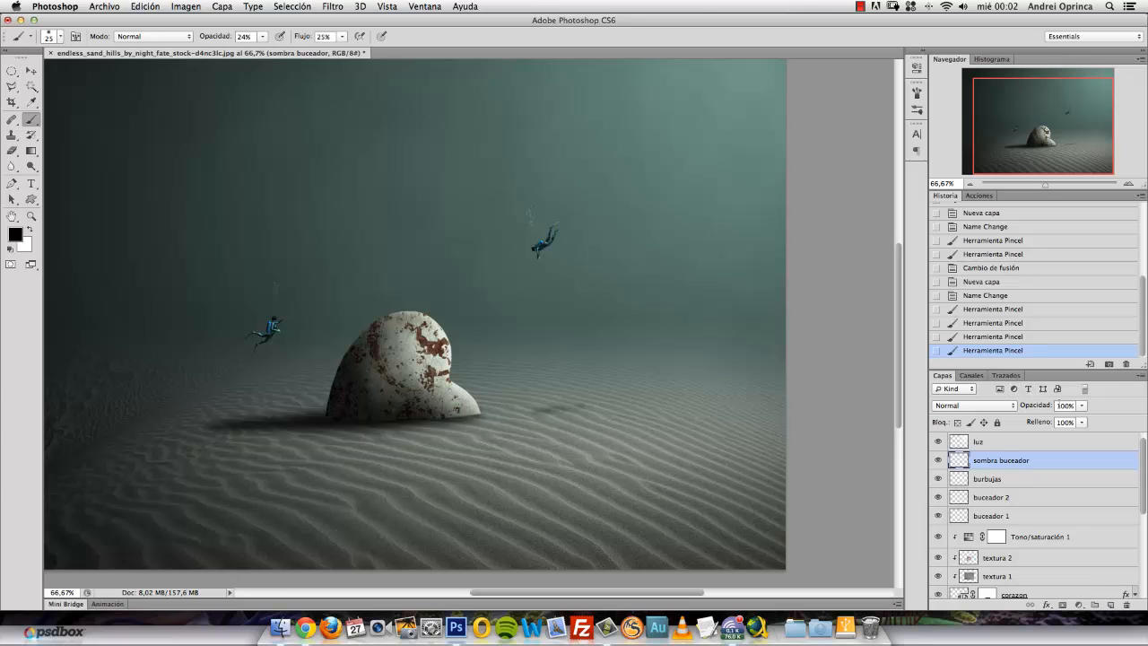
Step: Lower the sombra buceador layer's opacity to 54% and add two light dabs at the shadow's right end
{"action": "left_click", "coordinate": [1082, 405]}
{"action": "left_click_drag", "start_coordinate": [1085, 419], "coordinate": [1055, 420]}
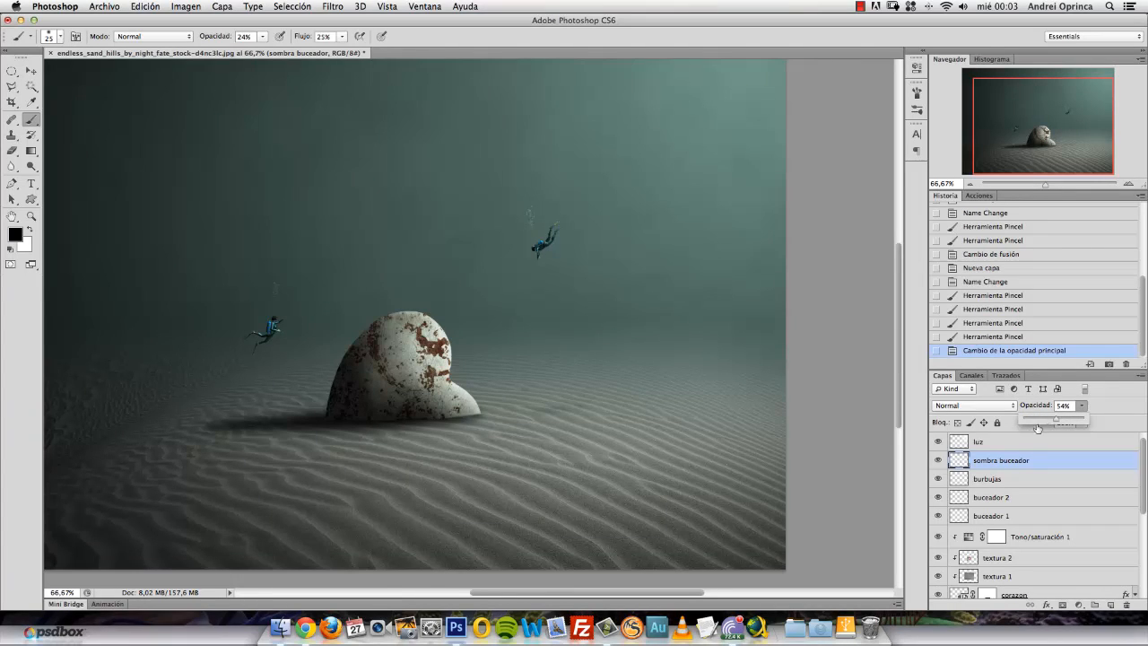
{"action": "left_click", "coordinate": [580, 403]}
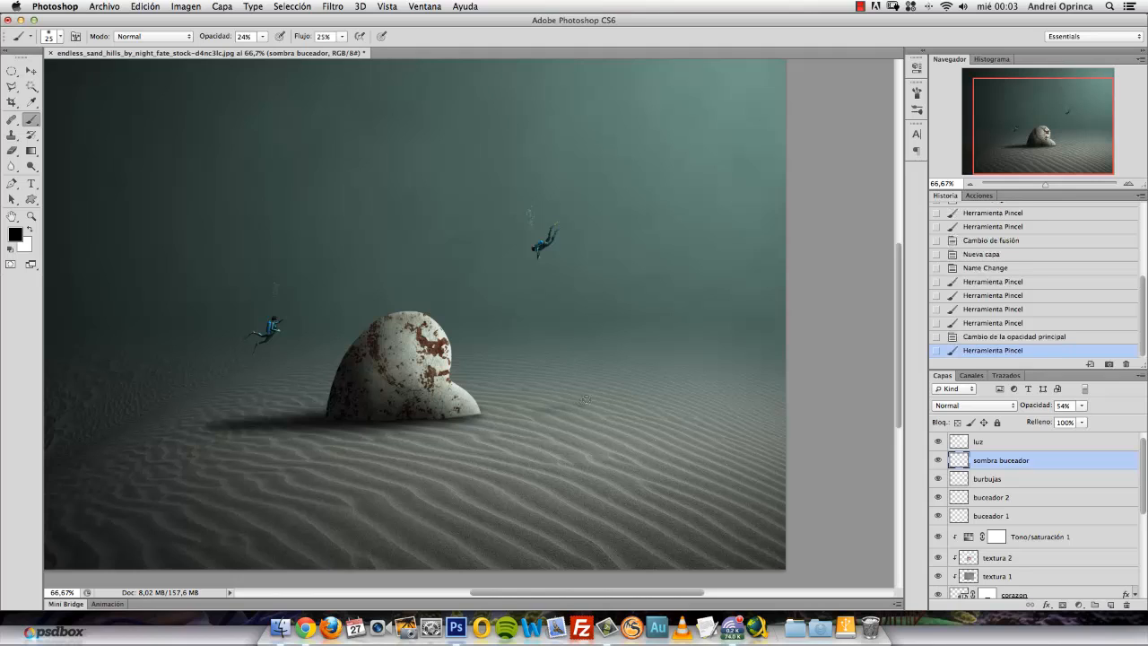
{"action": "left_click", "coordinate": [580, 403]}
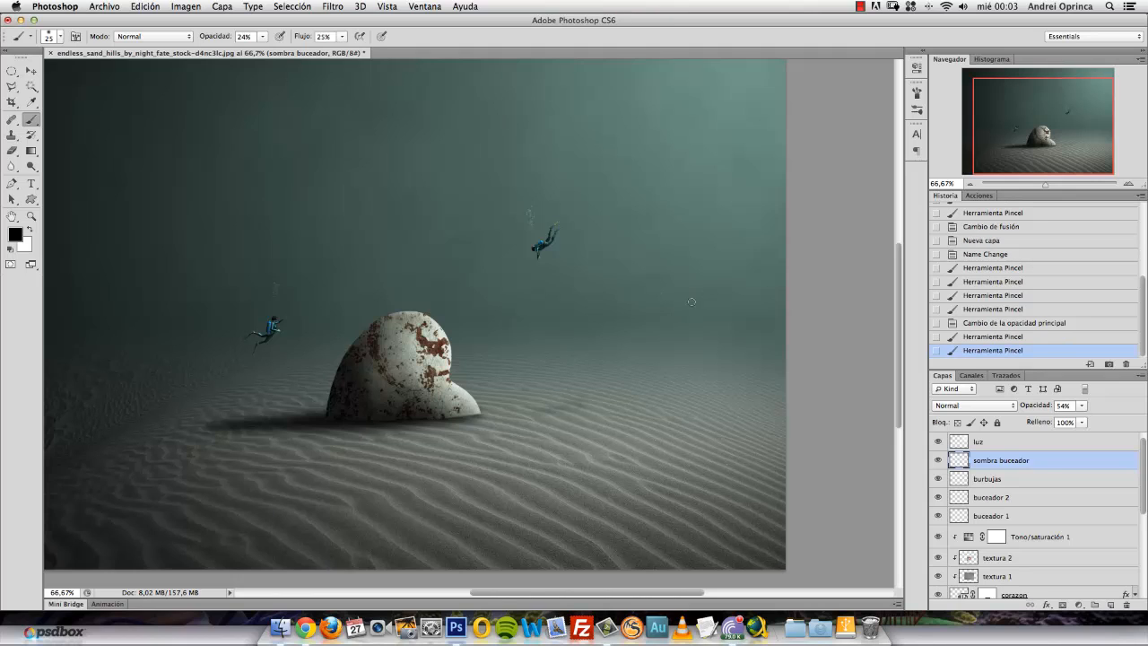
Step: Add a new layer above sombra buceador and name it linternas
{"action": "left_click", "coordinate": [1110, 604]}
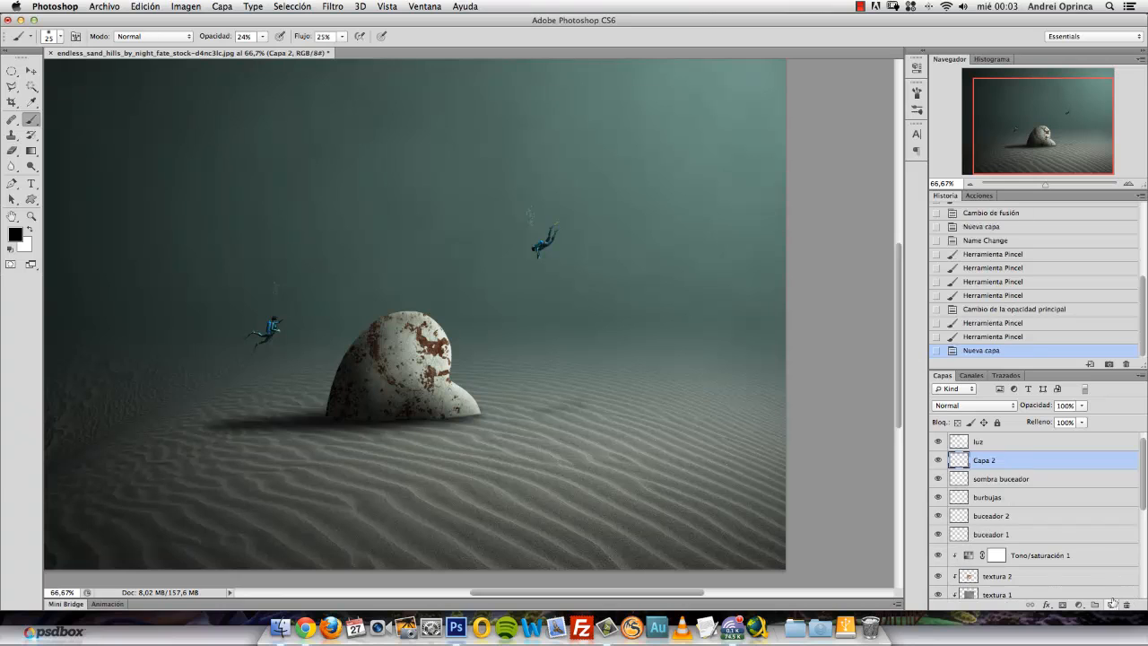
{"action": "double_click", "coordinate": [985, 460]}
{"action": "type", "text": "linternas"}
{"action": "key", "text": "Return"}
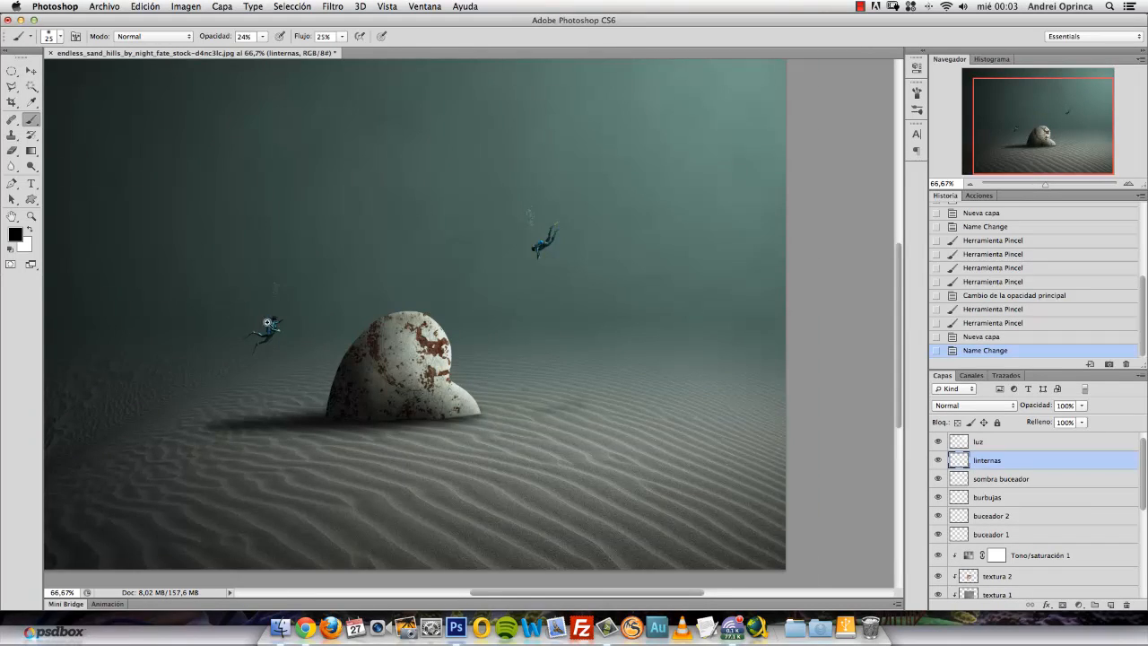
Step: Prepare the Polygonal Lasso tool near the left diver with white as the foreground colour
{"action": "scroll", "coordinate": [268, 324], "scroll_direction": "up", "scroll_amount": 2}
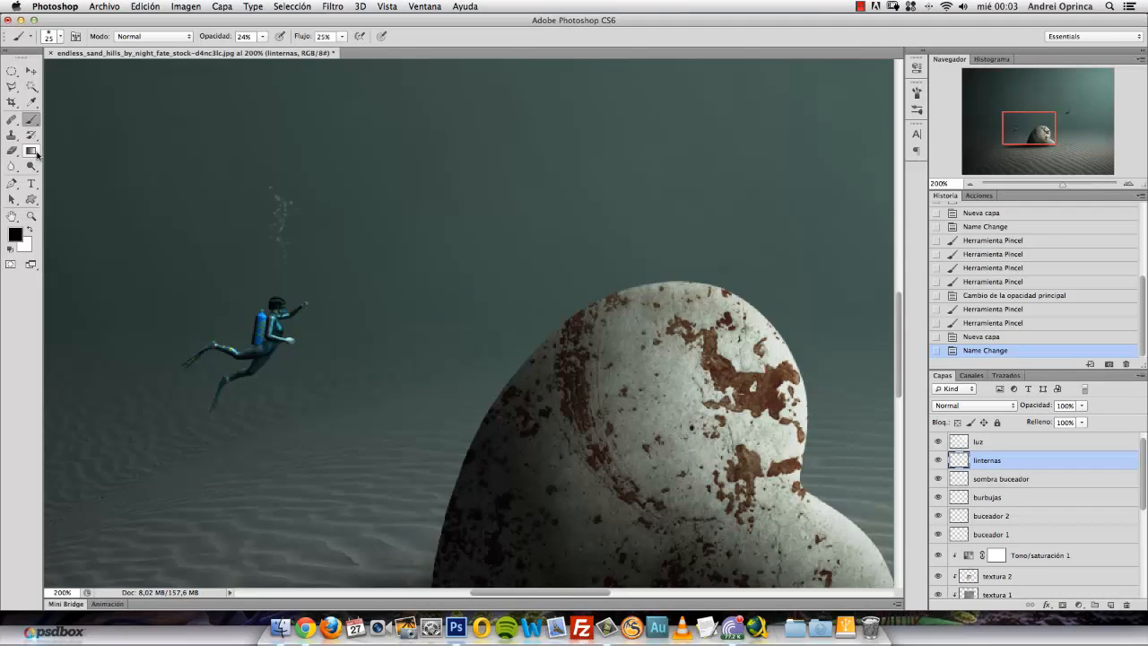
{"action": "left_click", "coordinate": [12, 71]}
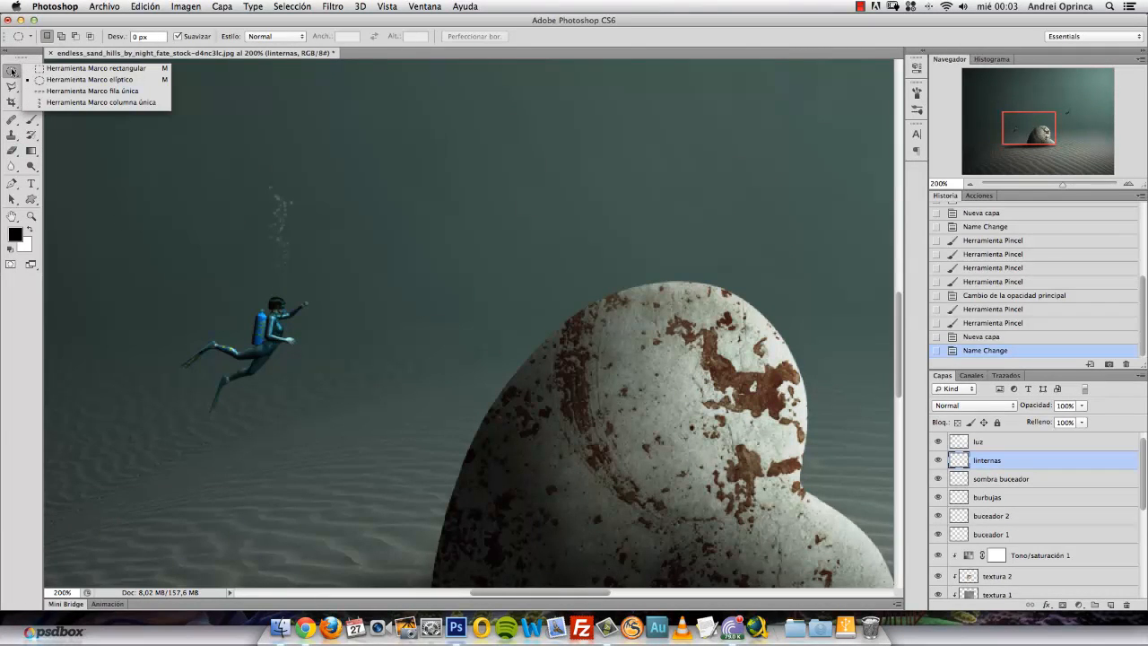
{"action": "left_click", "coordinate": [20, 92]}
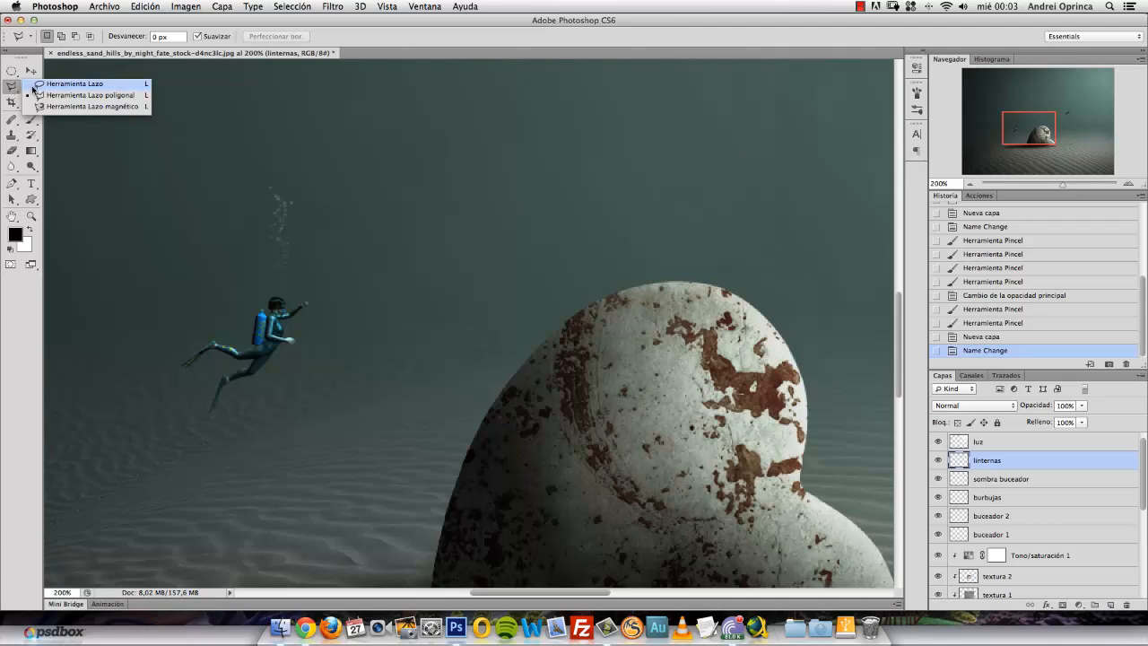
{"action": "left_click", "coordinate": [40, 95]}
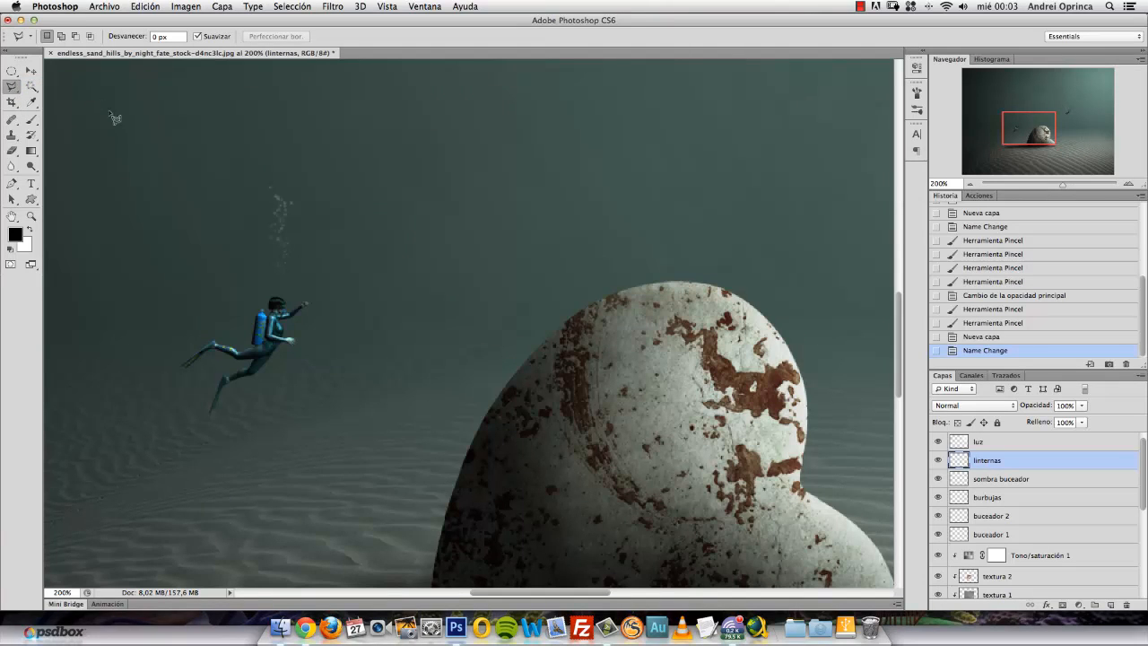
{"action": "left_click", "coordinate": [30, 231]}
{"action": "left_click", "coordinate": [306, 303]}
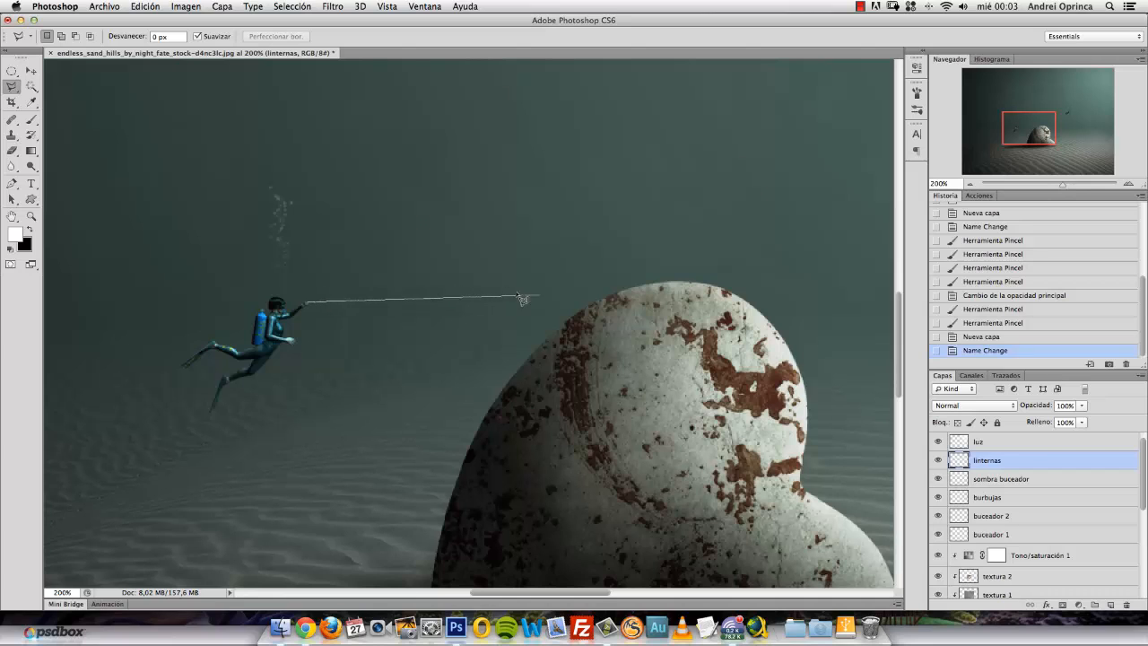
{"action": "left_click", "coordinate": [595, 277]}
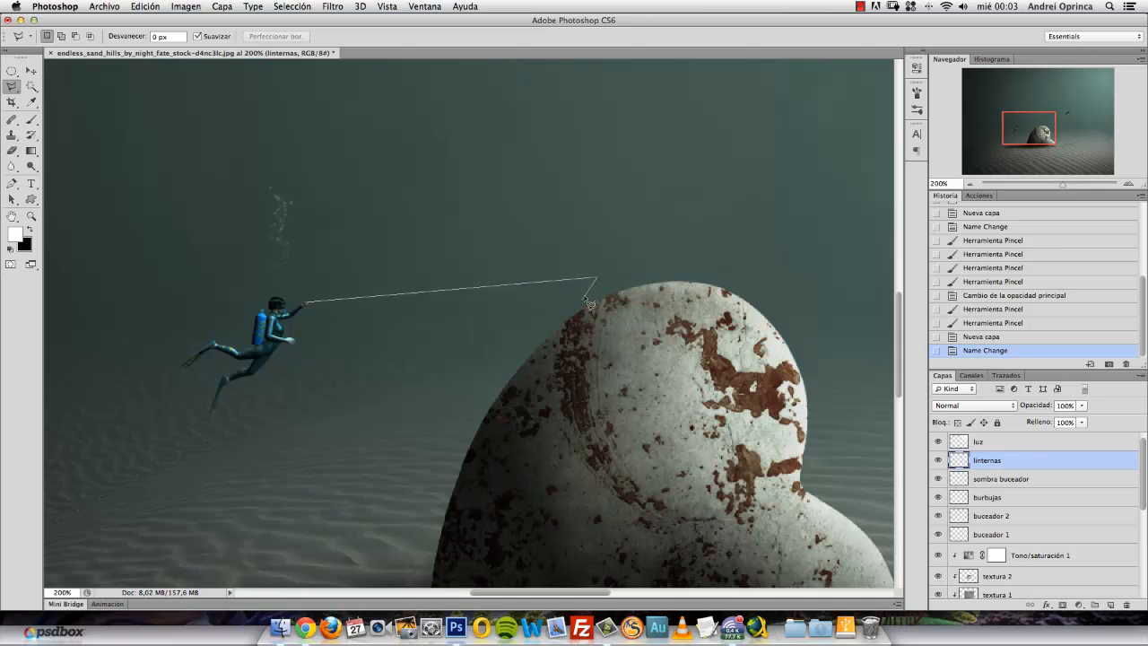
{"action": "left_click", "coordinate": [589, 296]}
{"action": "left_click", "coordinate": [596, 303]}
{"action": "left_click", "coordinate": [583, 314]}
{"action": "left_click", "coordinate": [595, 323]}
{"action": "left_click", "coordinate": [556, 346]}
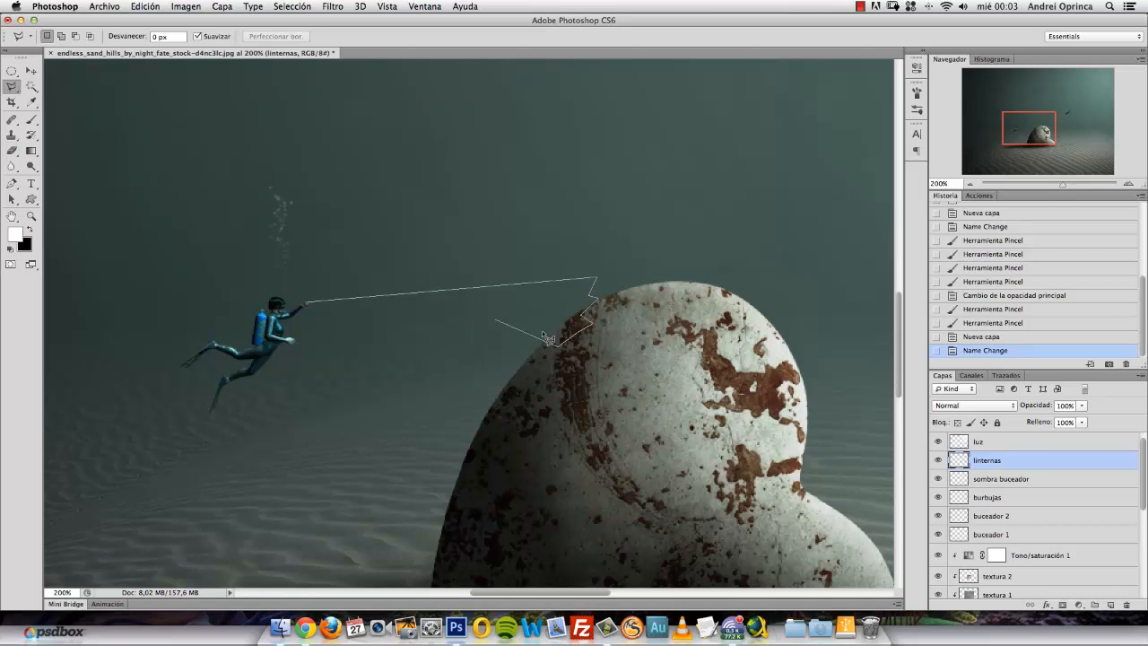
{"action": "key", "text": "Escape"}
Step: Select a widening beam from the left diver's raised hand to the heart's upper-left edge, fill it with white and deselect
{"action": "left_click", "coordinate": [306, 303]}
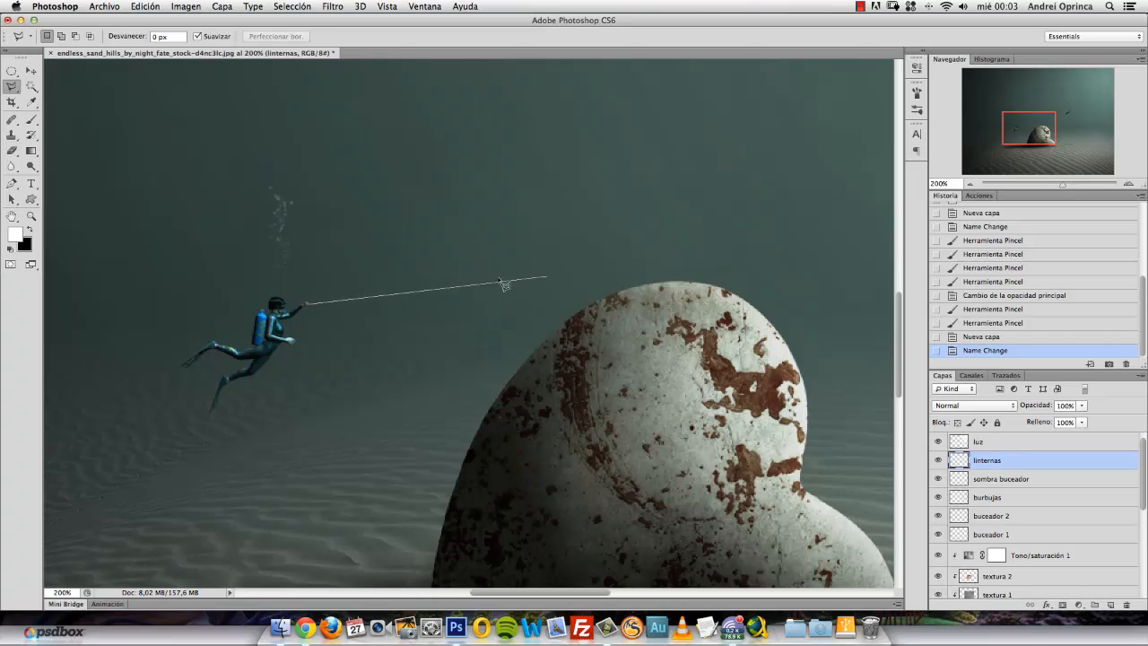
{"action": "left_click", "coordinate": [586, 273]}
{"action": "left_click", "coordinate": [592, 301]}
{"action": "left_click", "coordinate": [568, 318]}
{"action": "left_click", "coordinate": [313, 306]}
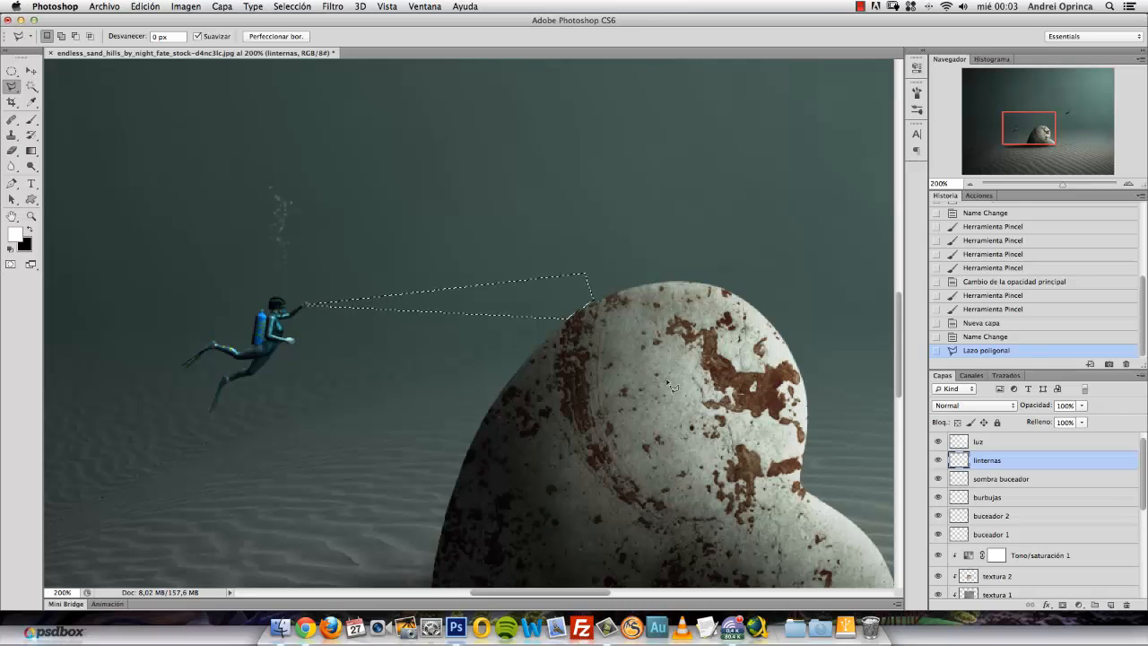
{"action": "key", "text": "alt+BackSpace"}
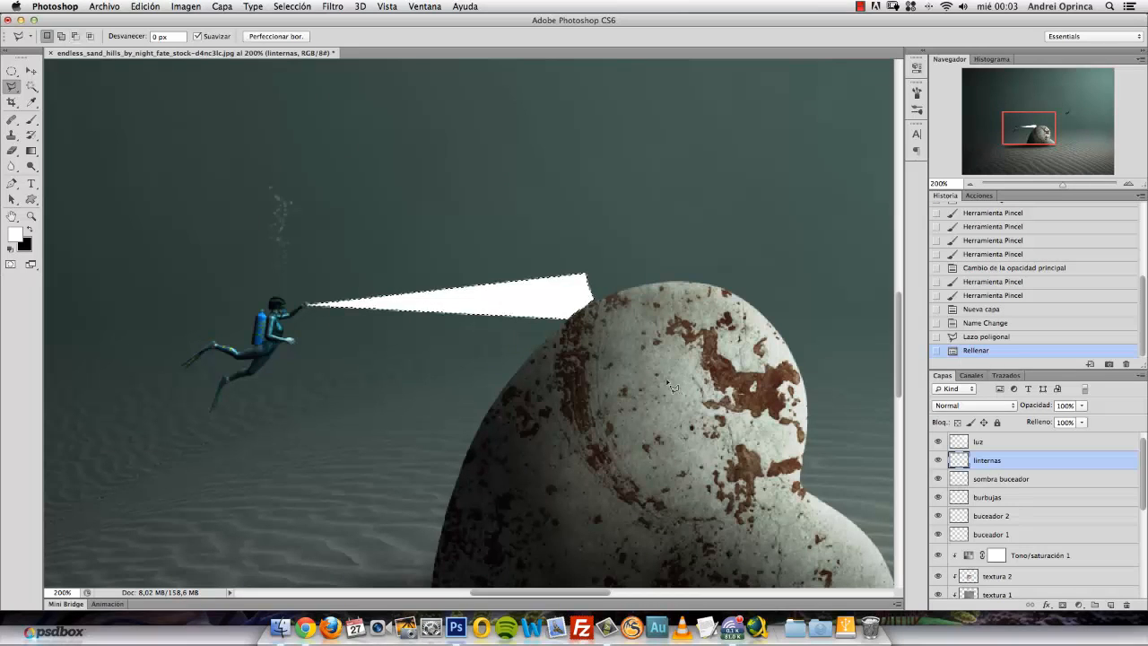
{"action": "key", "text": "super+d"}
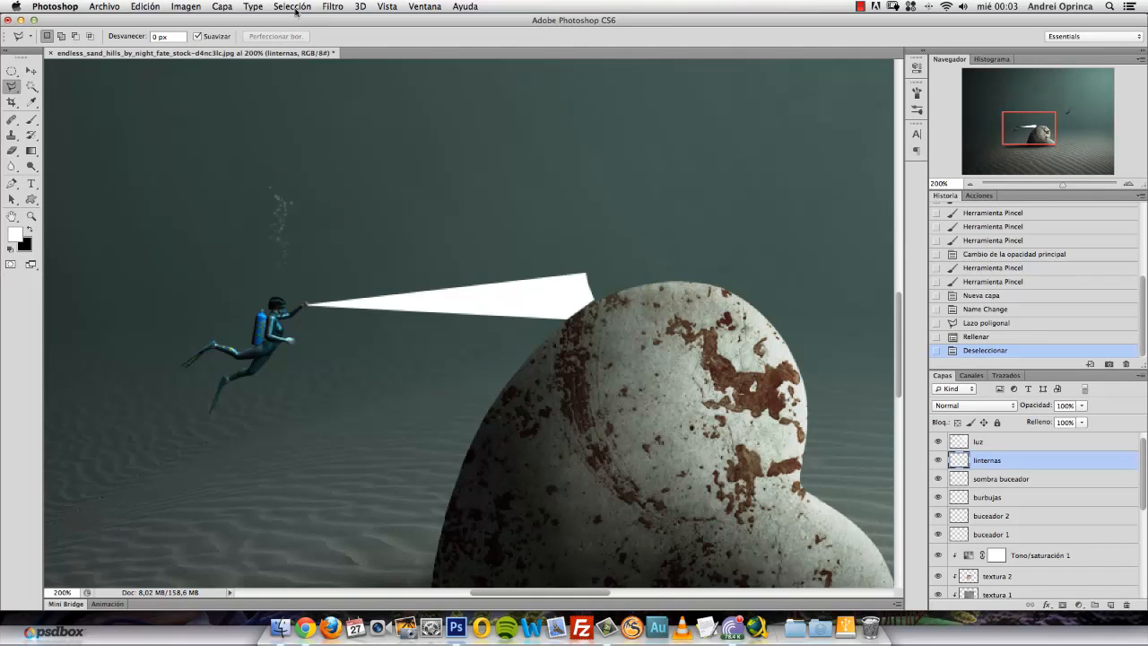
Step: Soften the white beam with a Gaussian blur of 4.4 pixels radius
{"action": "left_click", "coordinate": [332, 6]}
{"action": "mouse_move", "coordinate": [392, 158]}
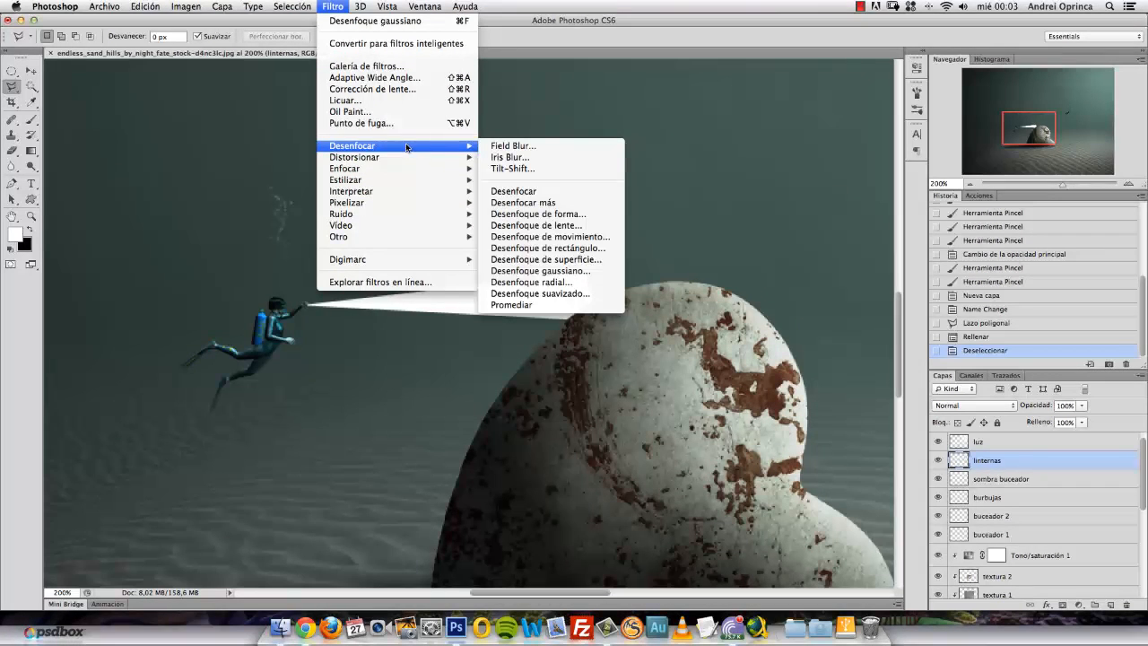
{"action": "left_click", "coordinate": [568, 271]}
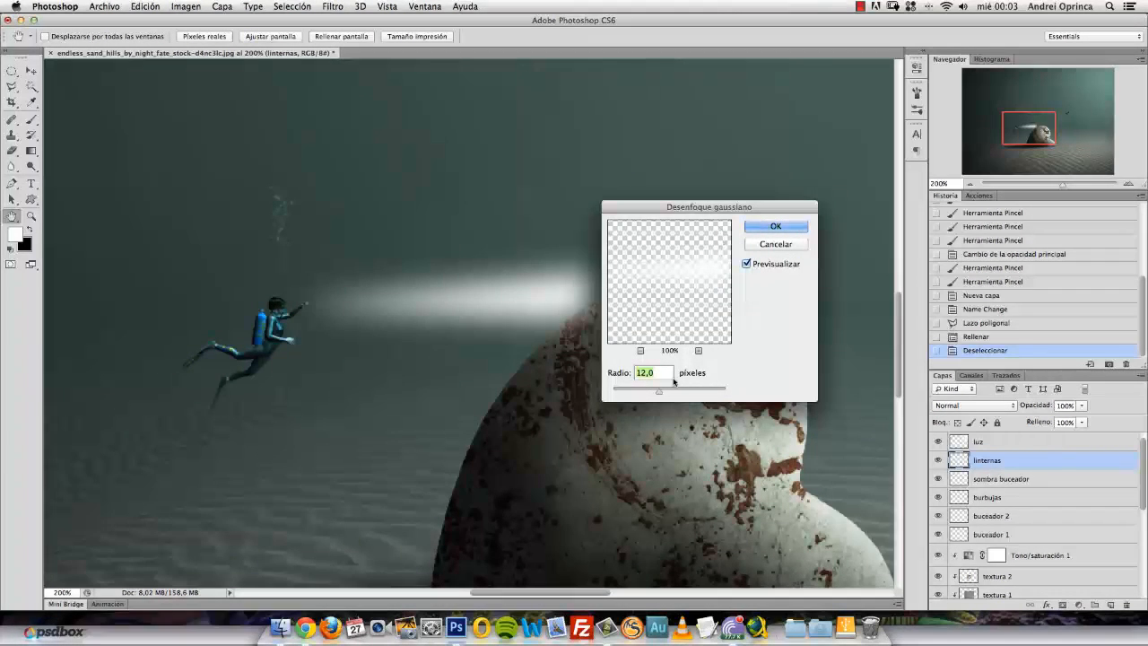
{"action": "left_click_drag", "start_coordinate": [646, 391], "coordinate": [639, 392]}
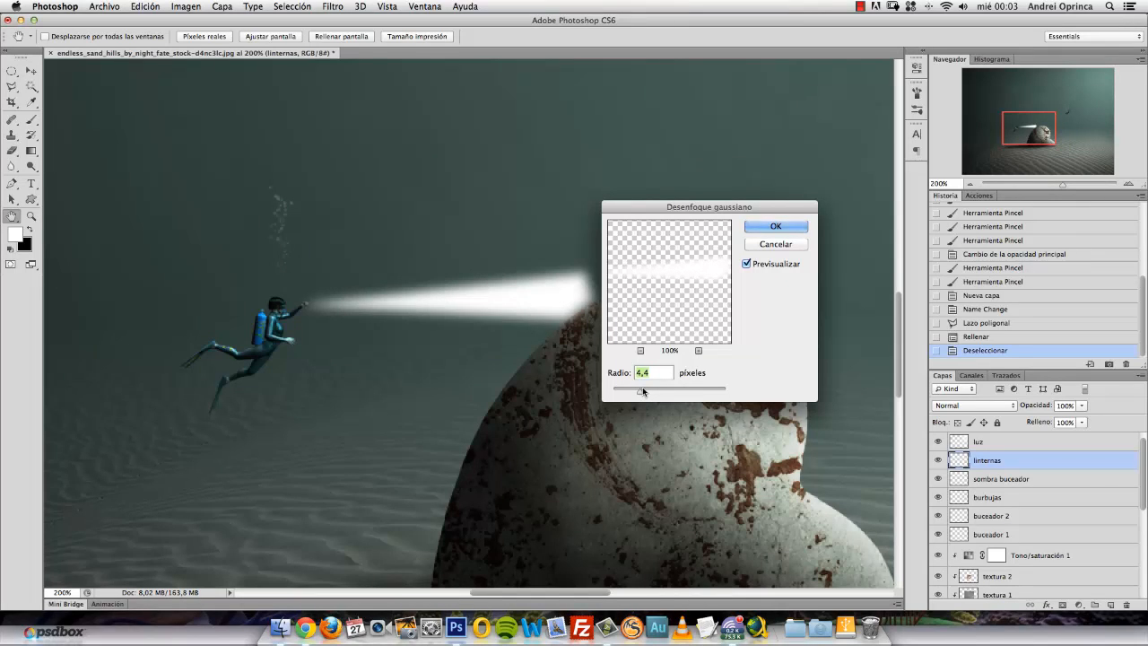
{"action": "left_click", "coordinate": [776, 226]}
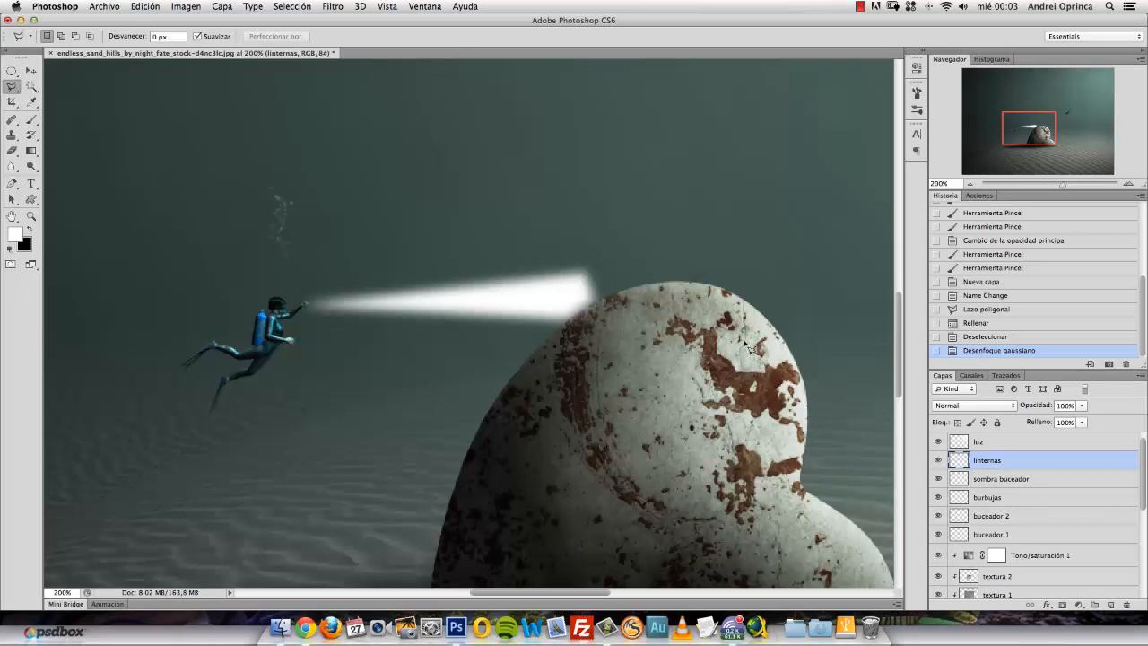
Step: Fade the wide end of the white beam beside the heart using a soft 136 px eraser at 78% opacity and 85% flow
{"action": "key", "text": "b"}
{"action": "right_click", "coordinate": [614, 285]}
{"action": "left_click_drag", "start_coordinate": [602, 293], "coordinate": [661, 289]}
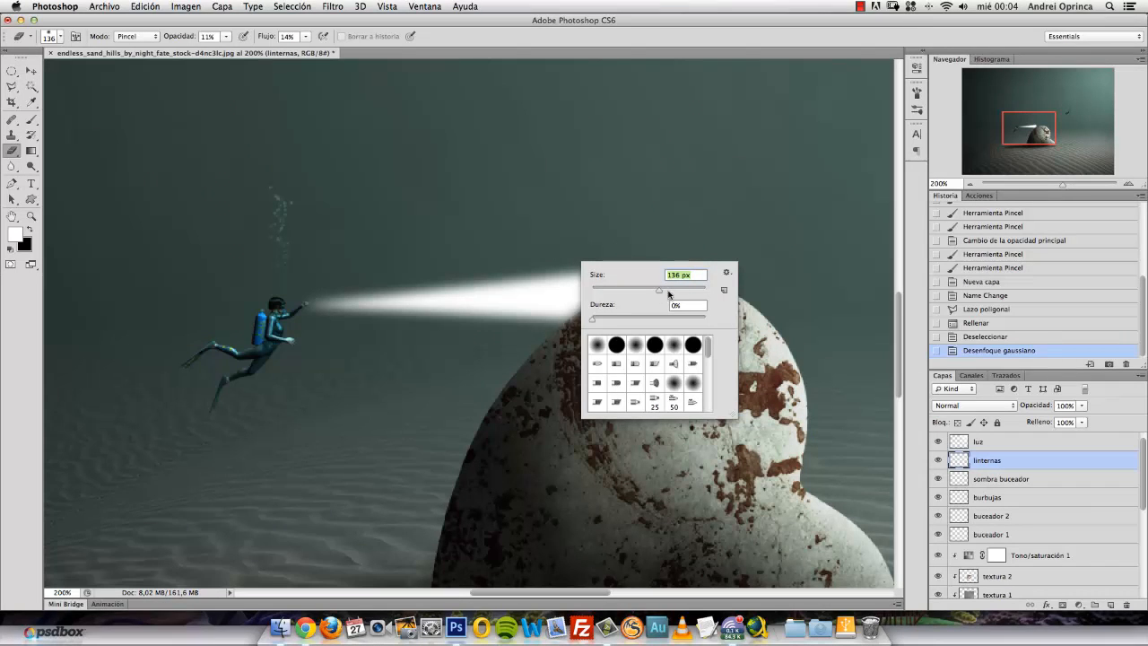
{"action": "mouse_move", "coordinate": [226, 36]}
{"action": "left_mouse_down"}
{"action": "mouse_move", "coordinate": [229, 51]}
{"action": "mouse_move", "coordinate": [348, 50]}
{"action": "left_mouse_up"}
{"action": "left_click", "coordinate": [306, 36]}
{"action": "left_click", "coordinate": [640, 304]}
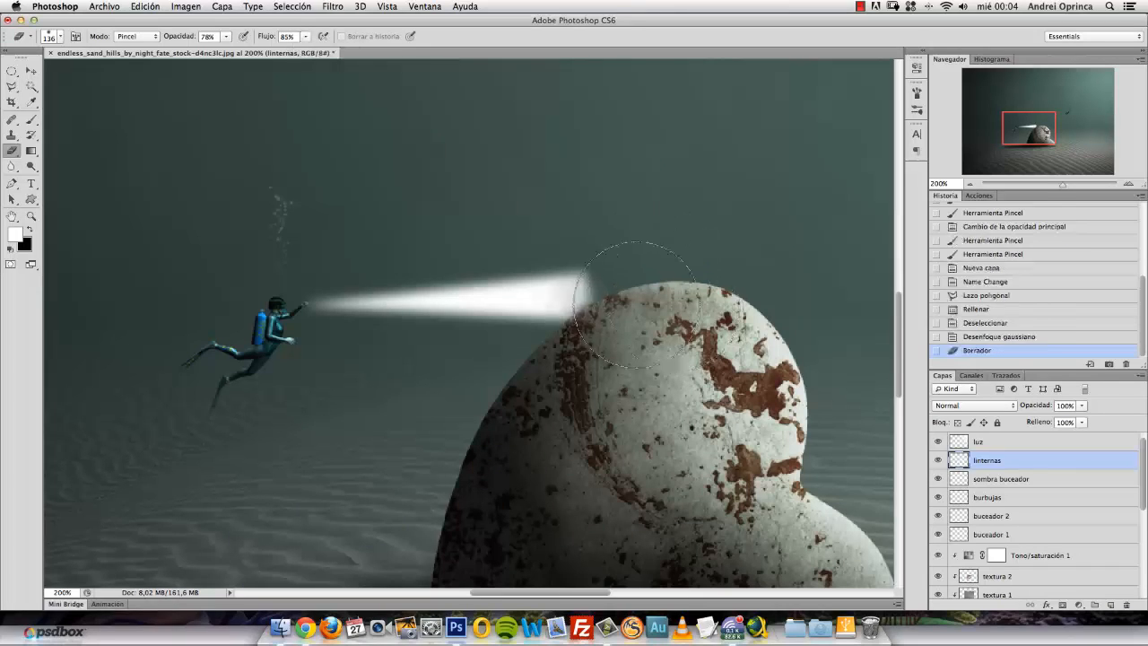
{"action": "left_click", "coordinate": [641, 307]}
{"action": "left_click", "coordinate": [643, 312]}
{"action": "left_click", "coordinate": [643, 309]}
{"action": "left_click", "coordinate": [646, 296]}
{"action": "left_click", "coordinate": [650, 280]}
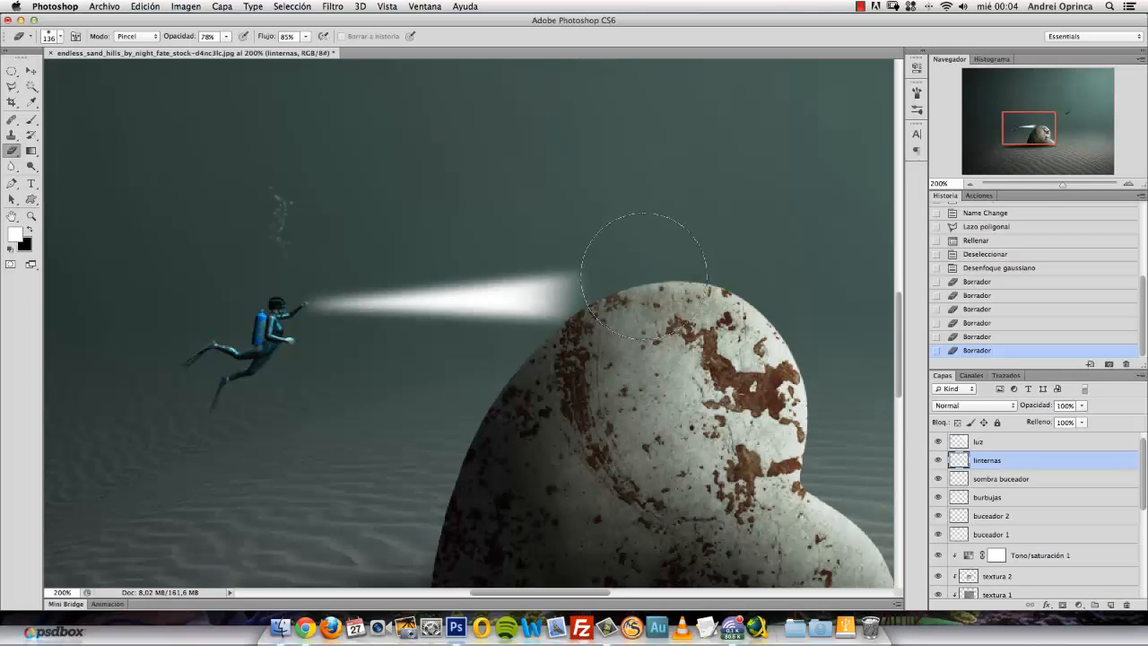
Step: Enlarge the eraser to 200 px and fade more of the beam's wide end near the heart
{"action": "key", "text": "bracketright"}
{"action": "key", "text": "bracketright"}
{"action": "key", "text": "bracketright"}
{"action": "left_click", "coordinate": [652, 283]}
{"action": "left_click_drag", "start_coordinate": [538, 238], "coordinate": [653, 332]}
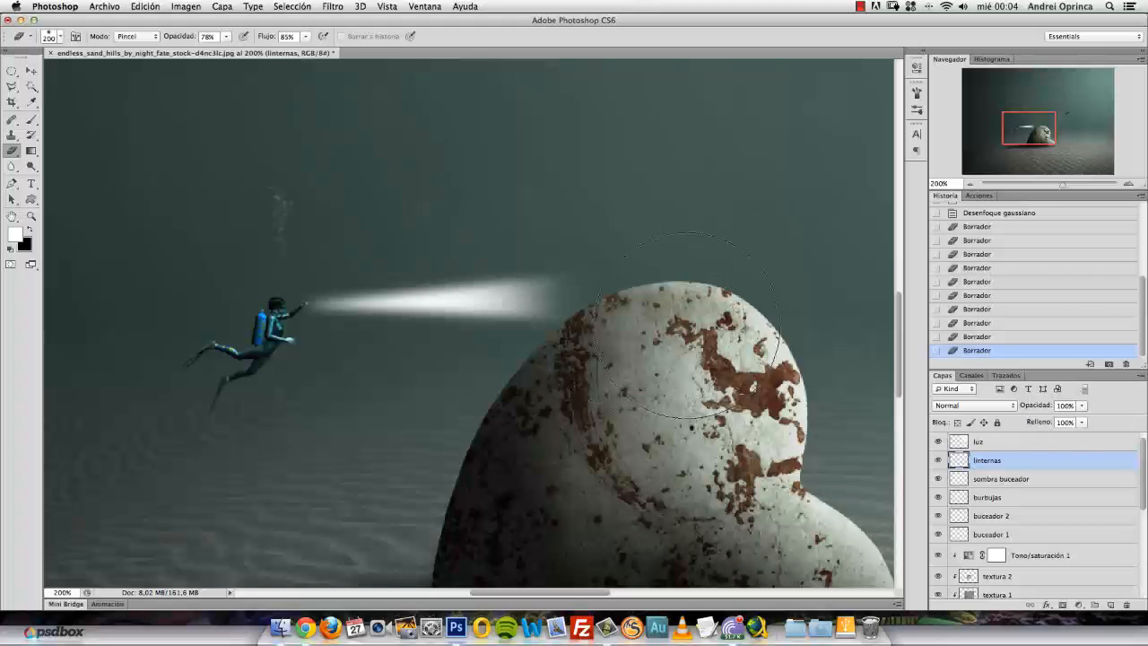
Step: Set the linternas layer's blending mode to Superponer at 100% opacity and nudge the beam slightly left
{"action": "mouse_move", "coordinate": [1082, 406]}
{"action": "left_mouse_down"}
{"action": "mouse_move", "coordinate": [1076, 422]}
{"action": "mouse_move", "coordinate": [1051, 420]}
{"action": "mouse_move", "coordinate": [1087, 421]}
{"action": "left_mouse_up"}
{"action": "left_click", "coordinate": [953, 406]}
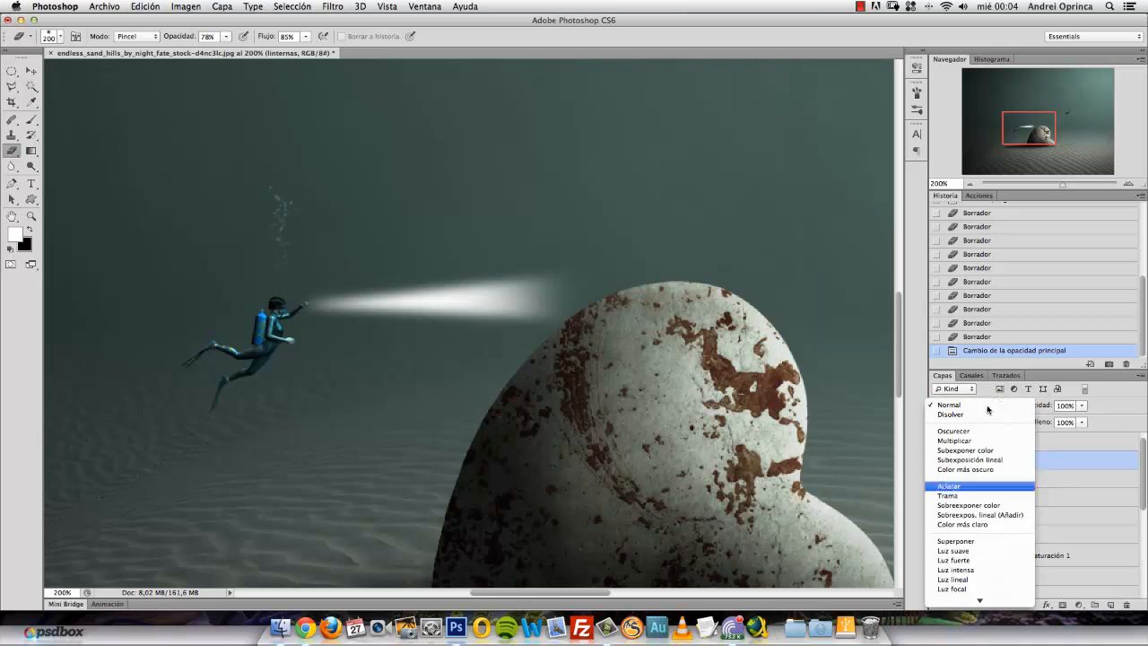
{"action": "left_click", "coordinate": [951, 552]}
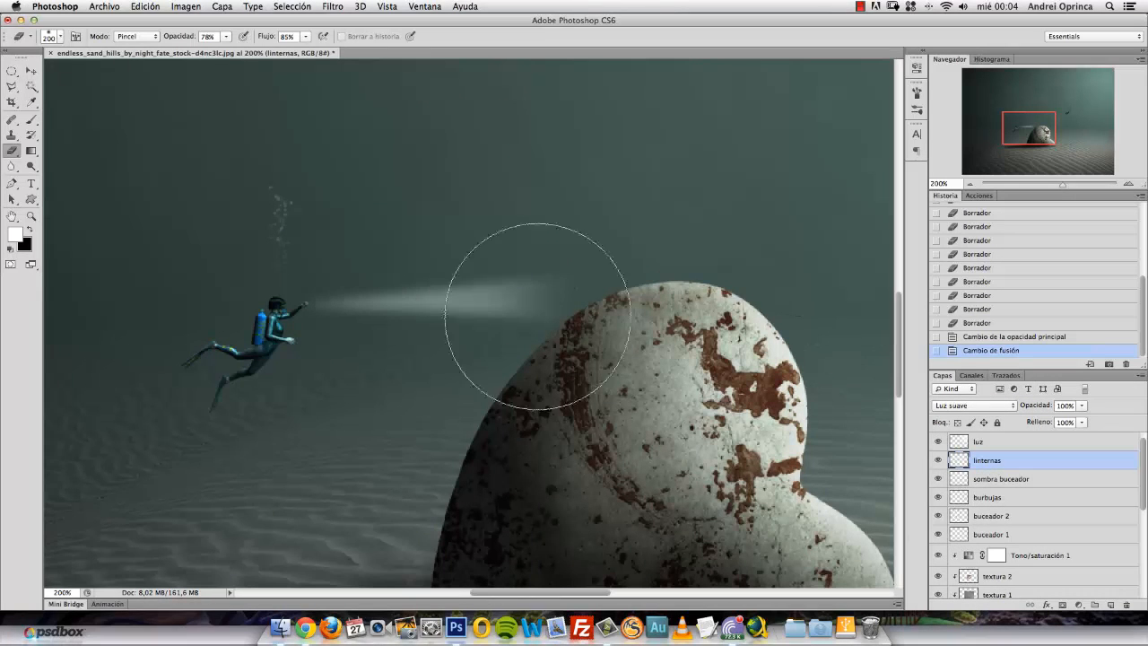
{"action": "left_click", "coordinate": [31, 70]}
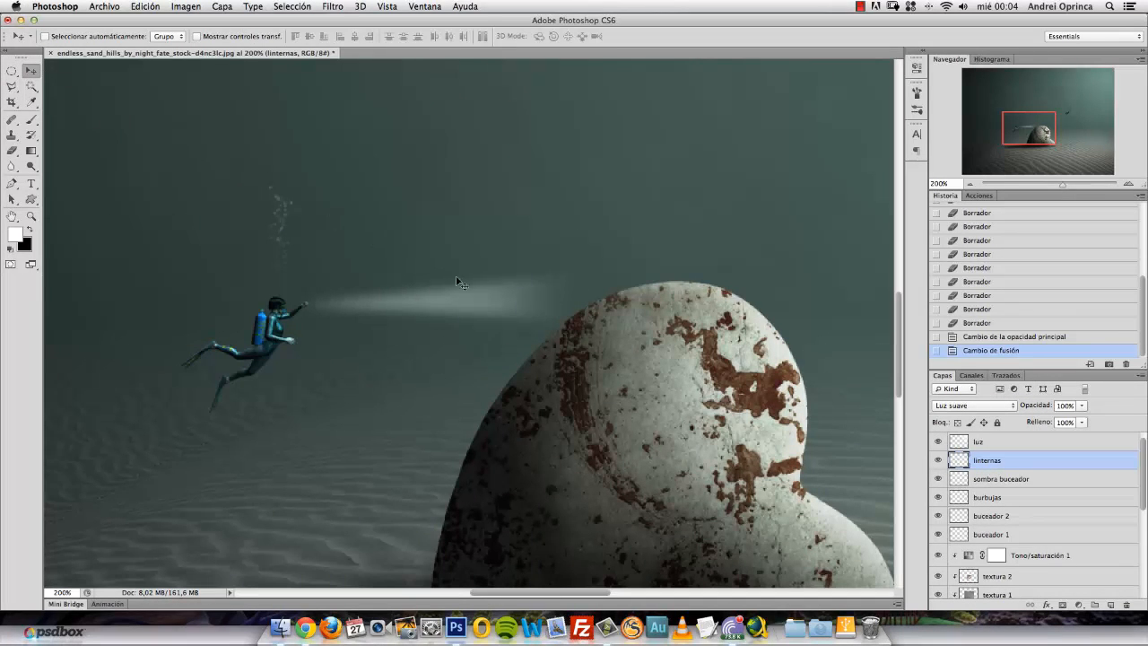
{"action": "left_click", "coordinate": [489, 305], "text": "alt"}
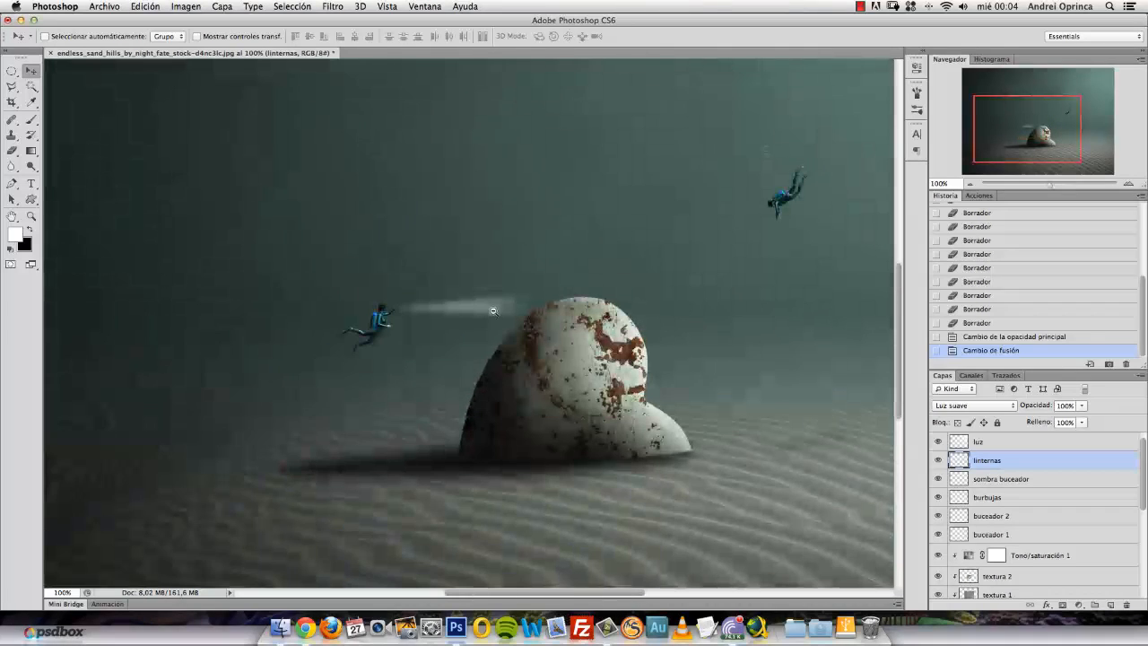
{"action": "left_click", "coordinate": [969, 406]}
{"action": "left_click", "coordinate": [968, 404]}
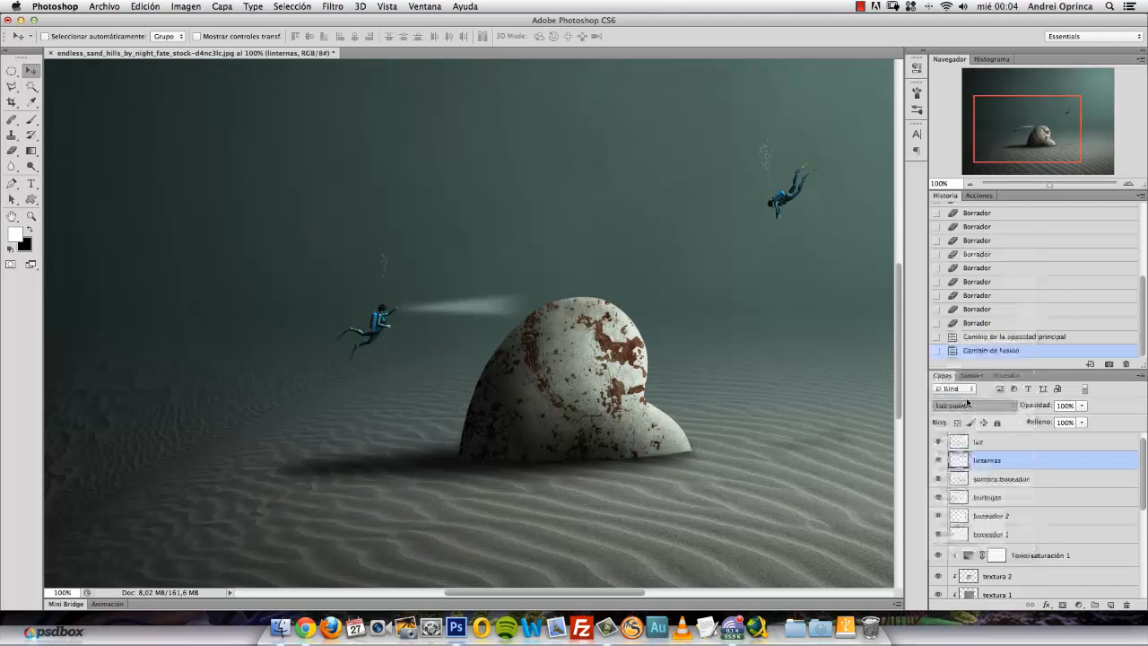
{"action": "key", "text": "Left"}
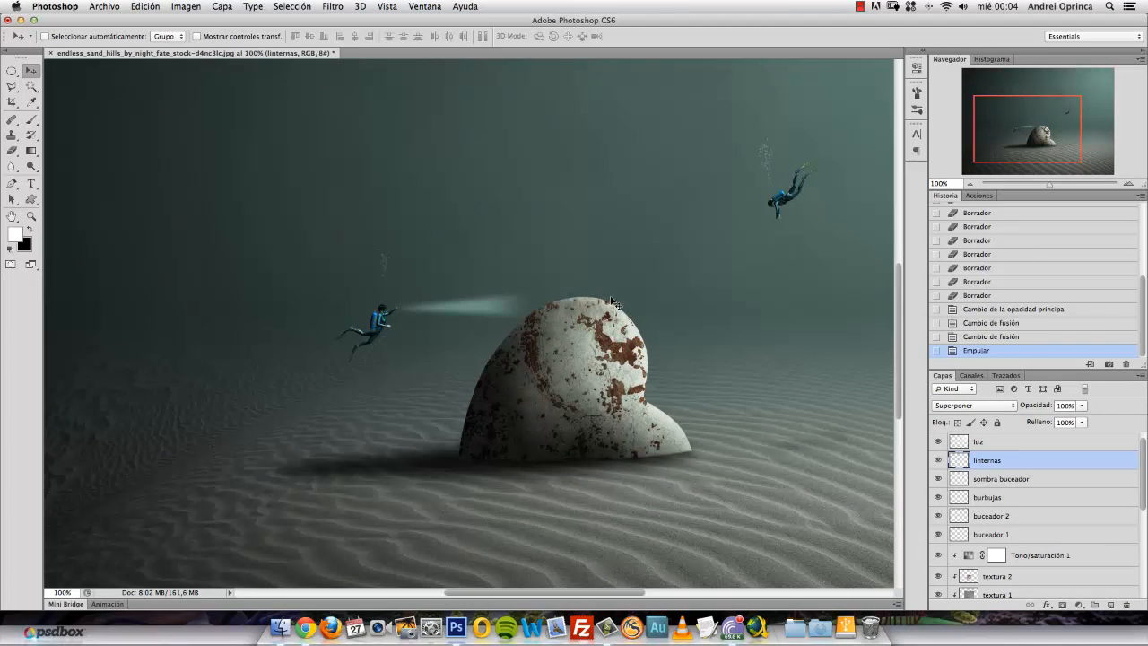
Step: Try a second flashlight beam by selecting a widening shape from the right diver toward the heart and filling it with white
{"action": "left_click", "coordinate": [12, 86]}
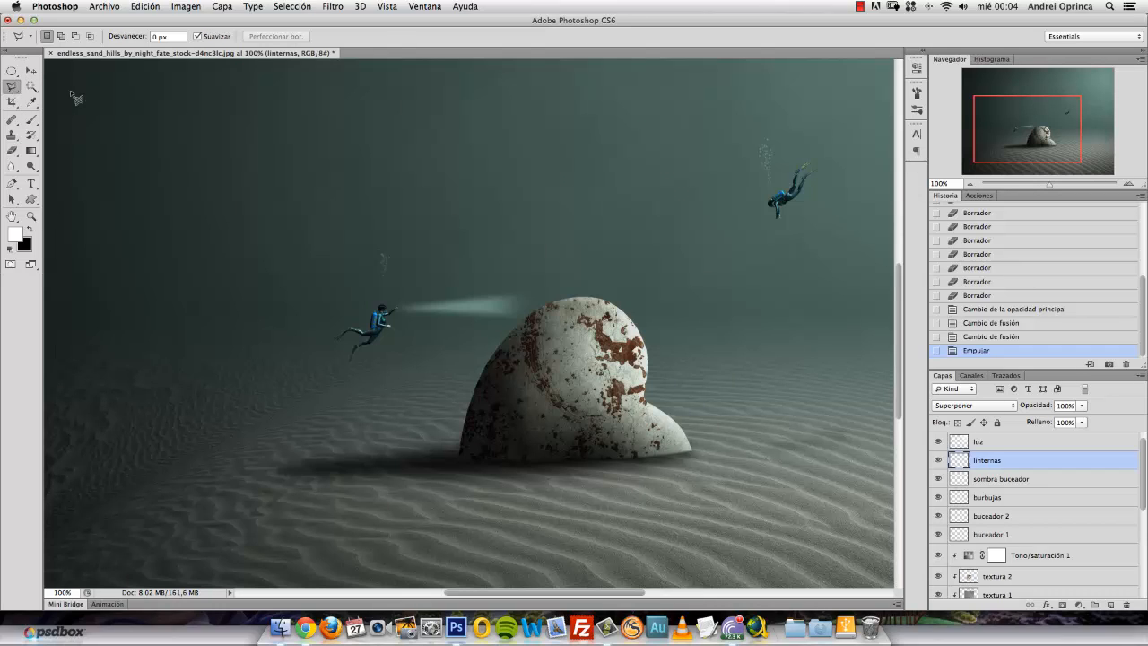
{"action": "left_click", "coordinate": [769, 206]}
{"action": "left_click", "coordinate": [662, 315]}
{"action": "left_click", "coordinate": [646, 302]}
{"action": "left_click", "coordinate": [770, 209]}
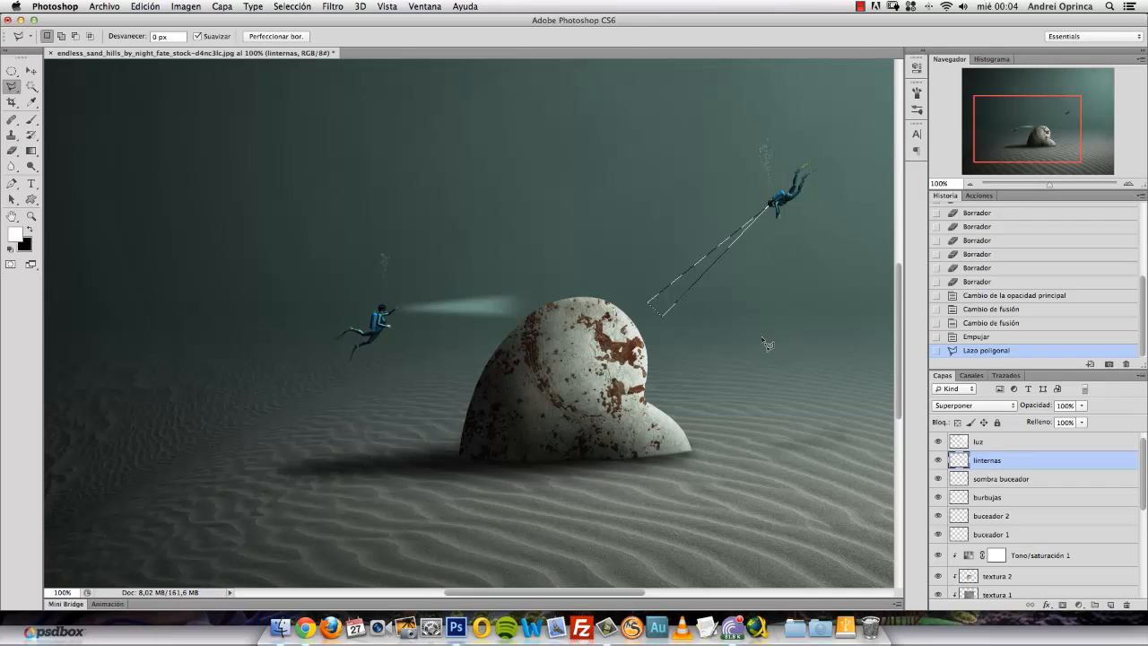
{"action": "key", "text": "super+BackSpace"}
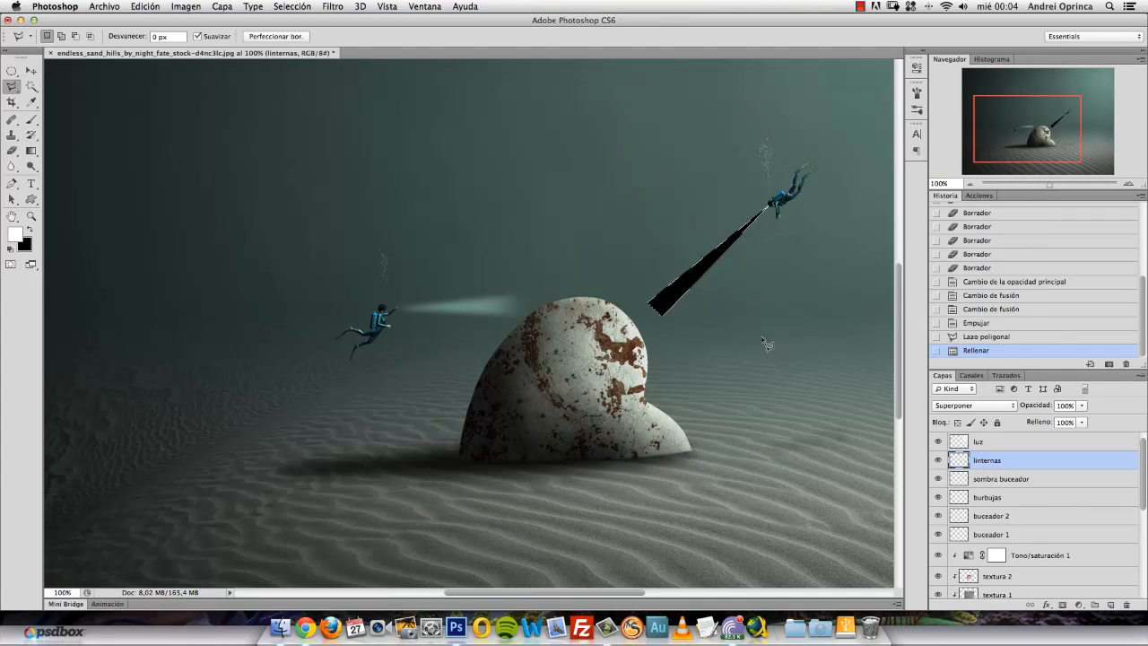
{"action": "key", "text": "alt+BackSpace"}
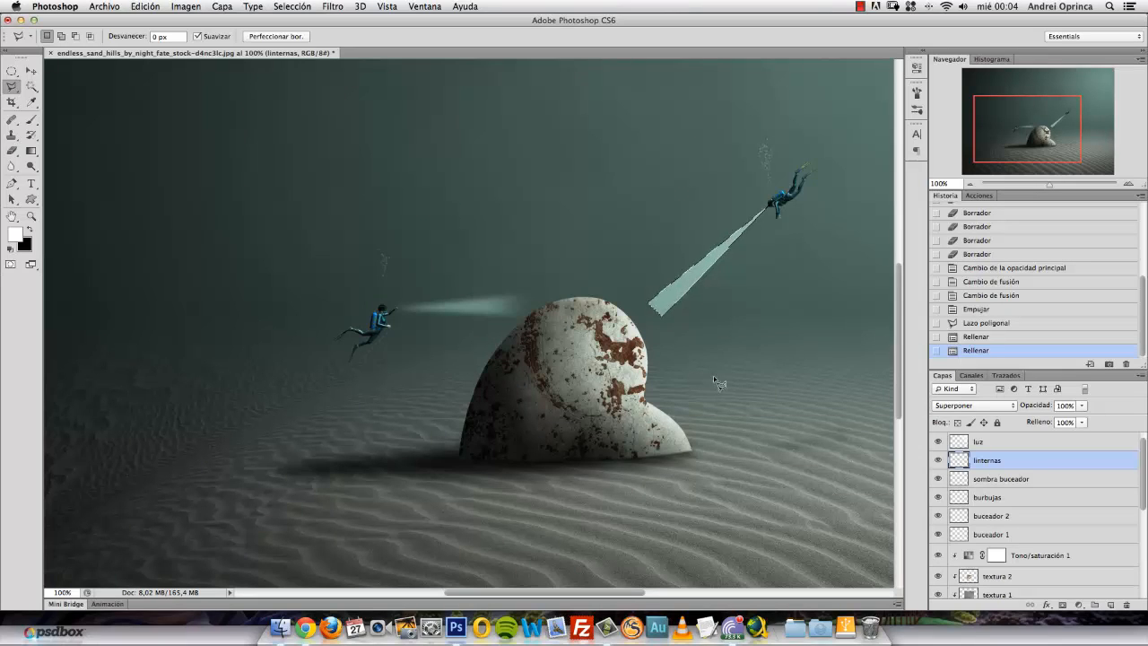
Step: Undo the fills of the right diver's beam and deselect its outline
{"action": "key", "text": "ctrl+alt+z"}
{"action": "key", "text": "ctrl+alt+z"}
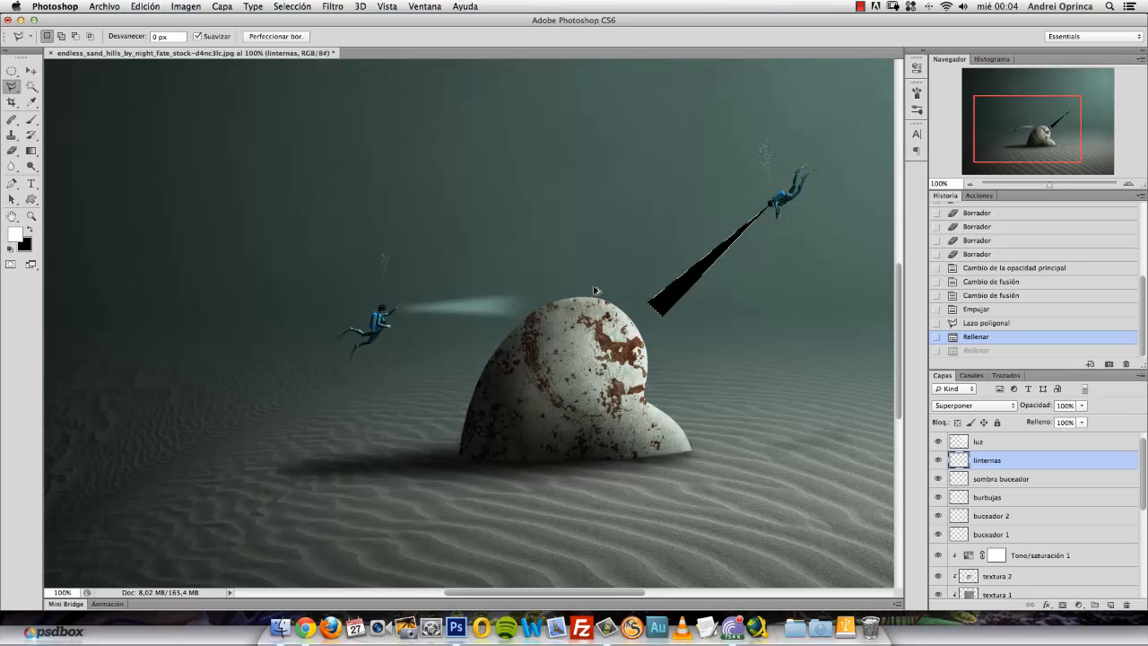
{"action": "key", "text": "ctrl+d"}
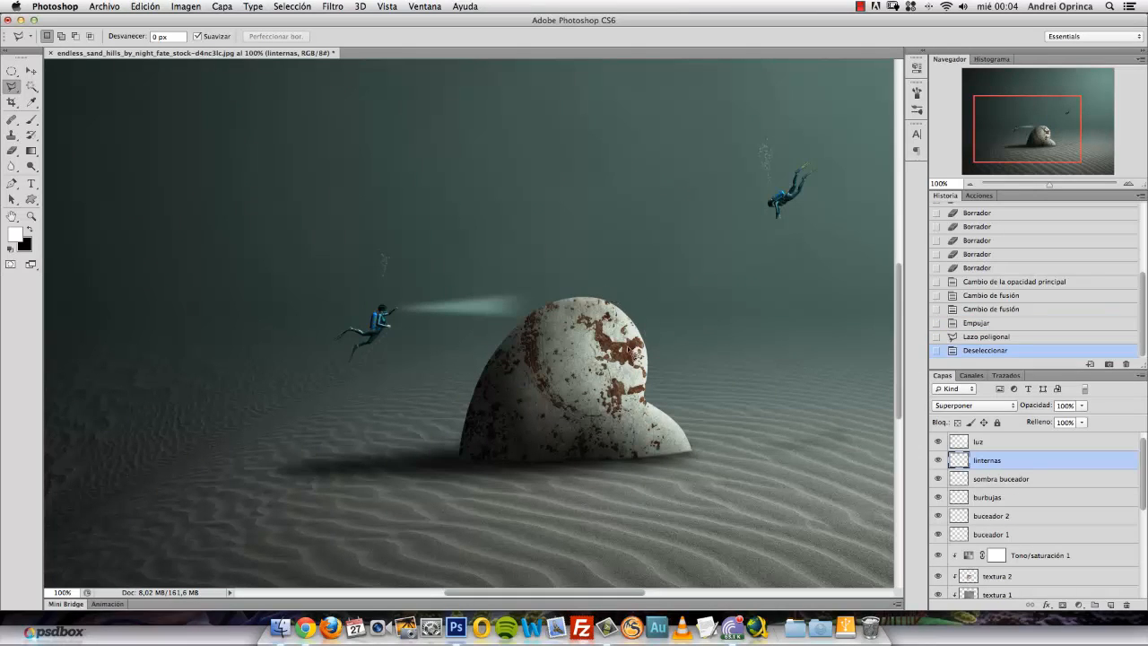
Step: Add an Equilibrio de color adjustment layer above luz and shift its midtones to +3 toward blue
{"action": "left_click_drag", "start_coordinate": [653, 341], "coordinate": [607, 348]}
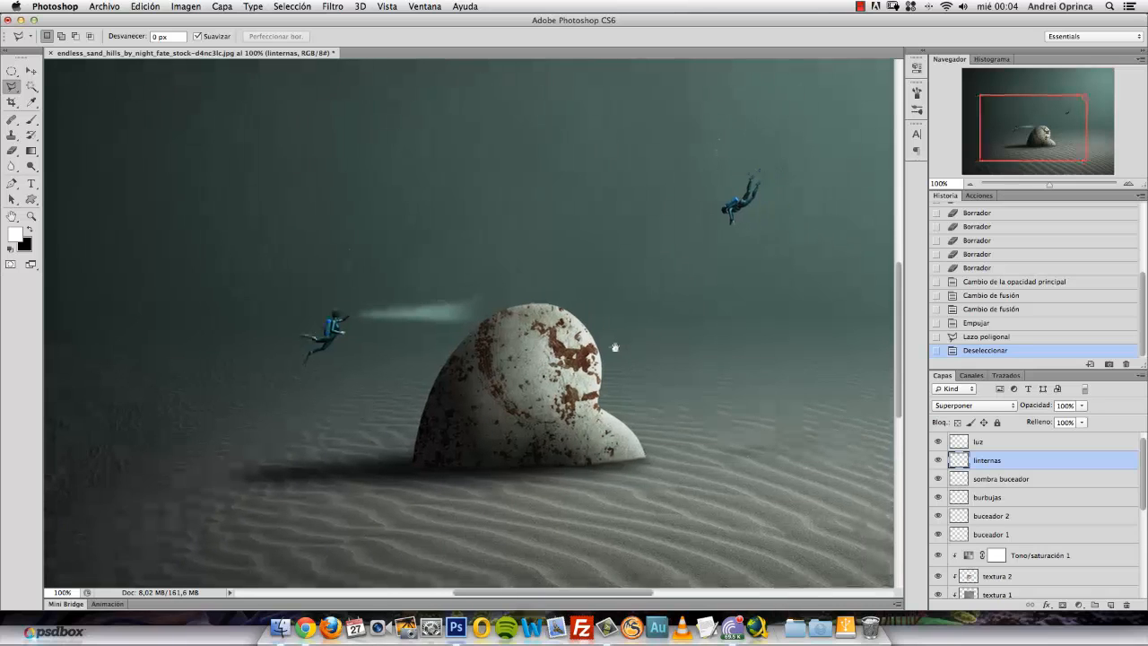
{"action": "key", "text": "ctrl+minus"}
{"action": "key", "text": "ctrl+minus"}
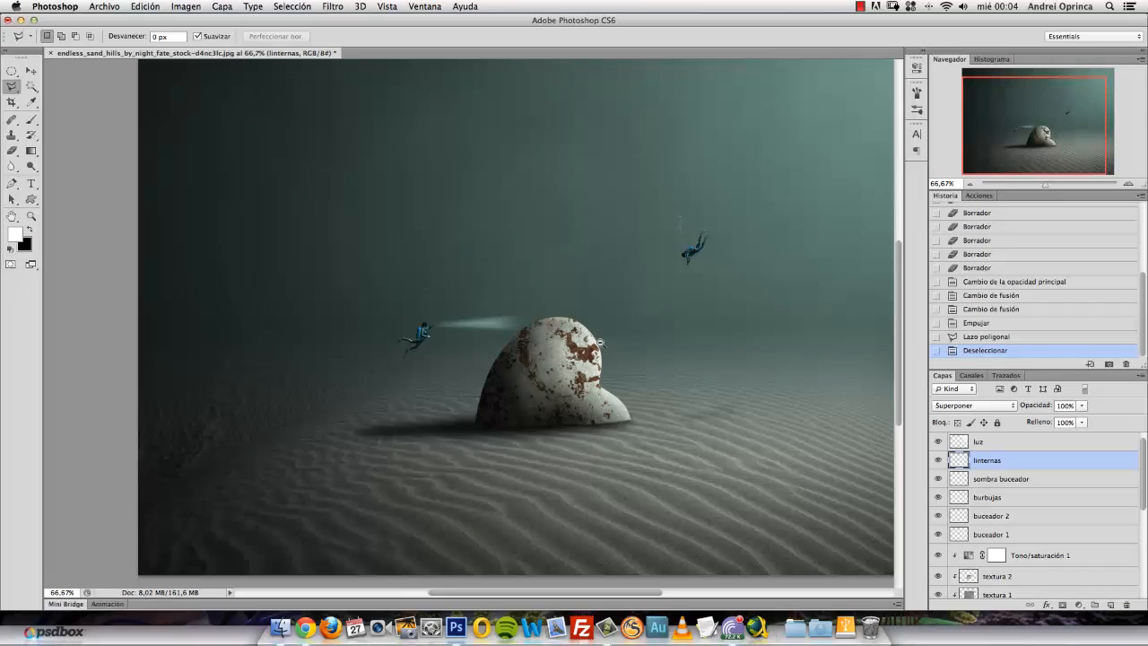
{"action": "scroll", "coordinate": [1144, 458], "scroll_direction": "down", "scroll_amount": 1}
{"action": "scroll", "coordinate": [1145, 458], "scroll_direction": "up", "scroll_amount": 1}
{"action": "left_click", "coordinate": [1109, 442]}
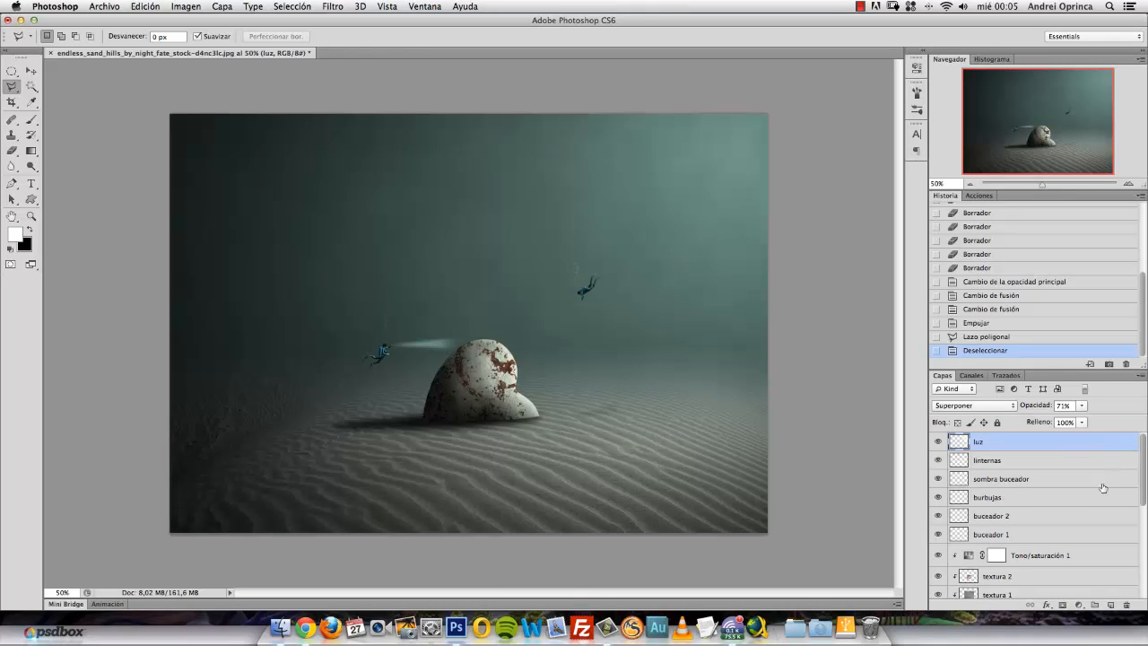
{"action": "left_click", "coordinate": [1078, 604]}
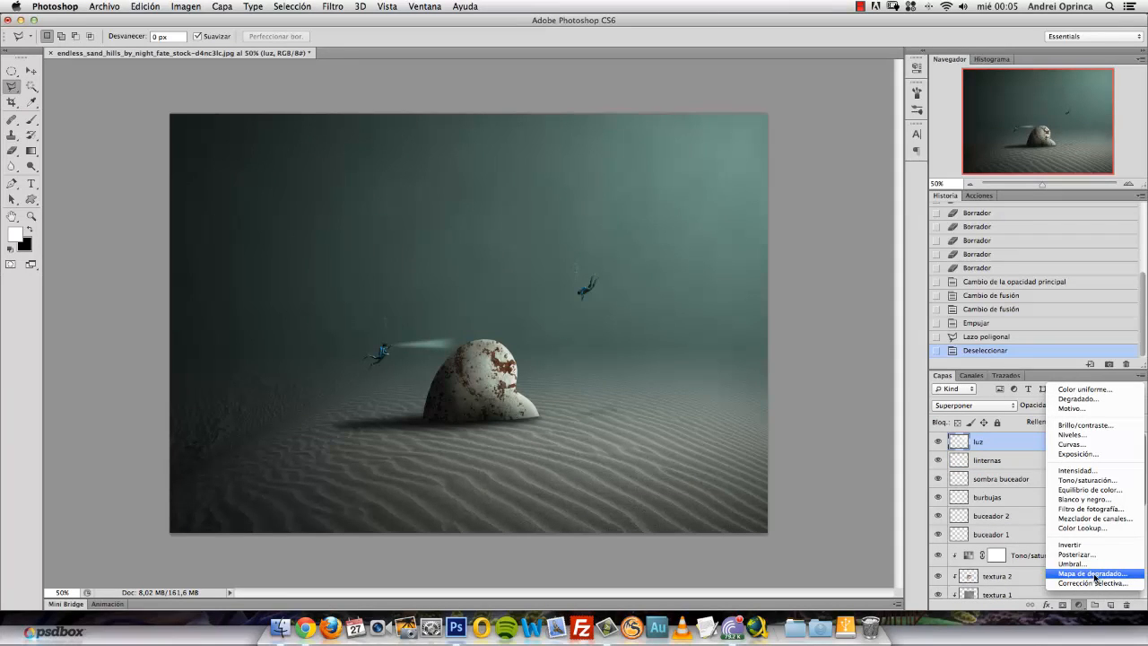
{"action": "left_click", "coordinate": [1094, 490]}
{"action": "mouse_move", "coordinate": [800, 171]}
{"action": "left_mouse_down"}
{"action": "mouse_move", "coordinate": [786, 170]}
{"action": "mouse_move", "coordinate": [800, 171]}
{"action": "left_mouse_up"}
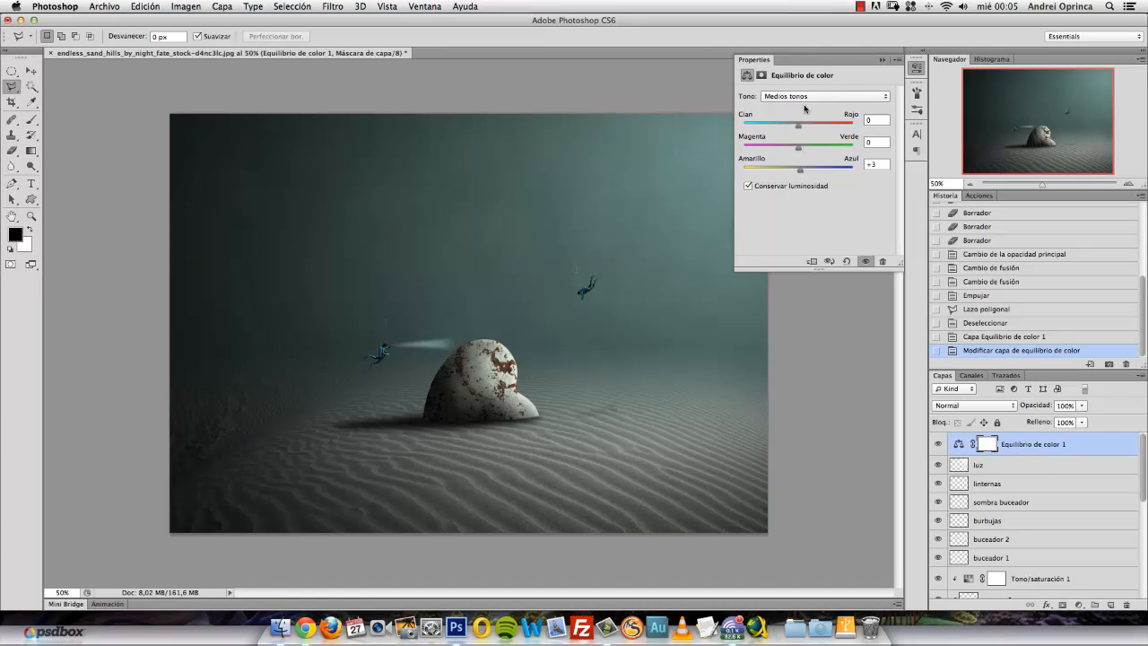
{"action": "left_click_drag", "start_coordinate": [798, 123], "coordinate": [798, 151]}
Step: Shift the colour balance highlights slightly toward red and yellow and the shadows toward cyan and blue, and close the adjustment's properties
{"action": "left_click", "coordinate": [803, 96]}
{"action": "left_click", "coordinate": [797, 112]}
{"action": "left_click_drag", "start_coordinate": [799, 128], "coordinate": [802, 131]}
{"action": "left_click_drag", "start_coordinate": [799, 170], "coordinate": [793, 173]}
{"action": "left_click", "coordinate": [790, 94]}
{"action": "left_click", "coordinate": [789, 77]}
{"action": "left_click_drag", "start_coordinate": [799, 127], "coordinate": [797, 128]}
{"action": "left_click_drag", "start_coordinate": [798, 169], "coordinate": [801, 172]}
{"action": "left_click", "coordinate": [882, 59]}
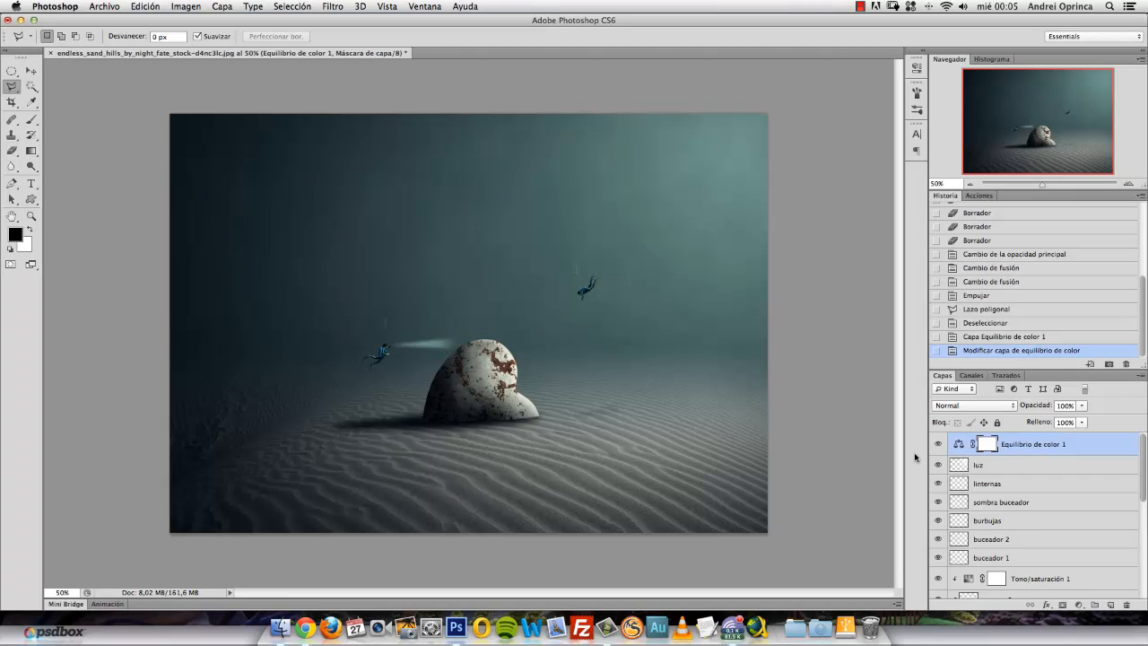
{"action": "key", "text": "super+space"}
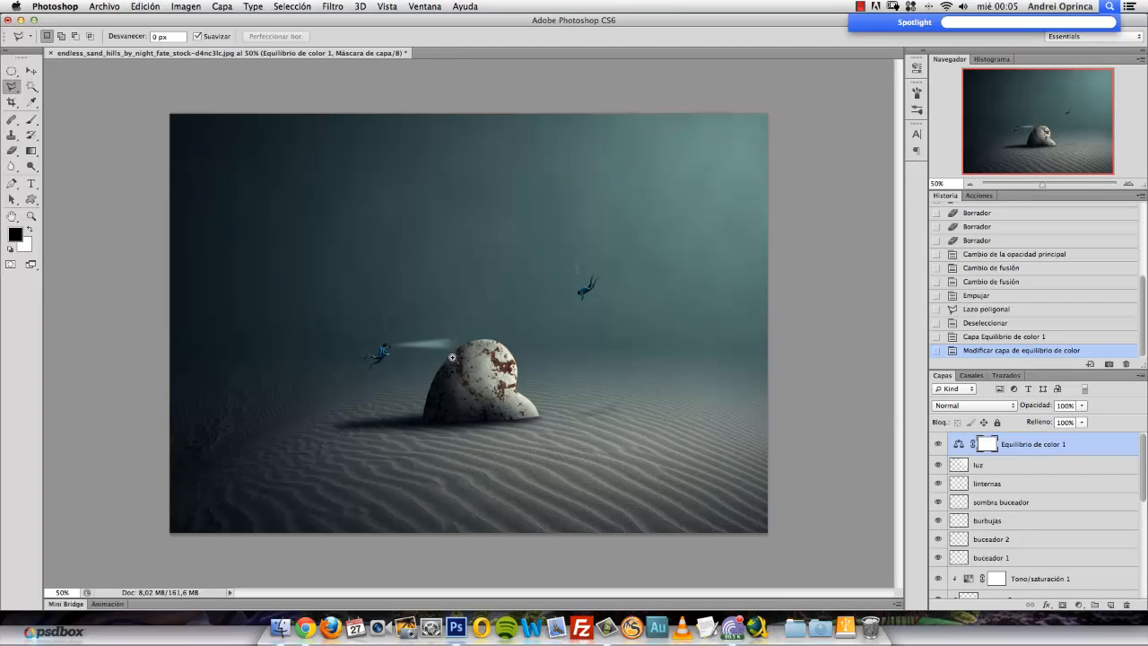
{"action": "key", "text": "Escape"}
{"action": "key", "text": "super+plus"}
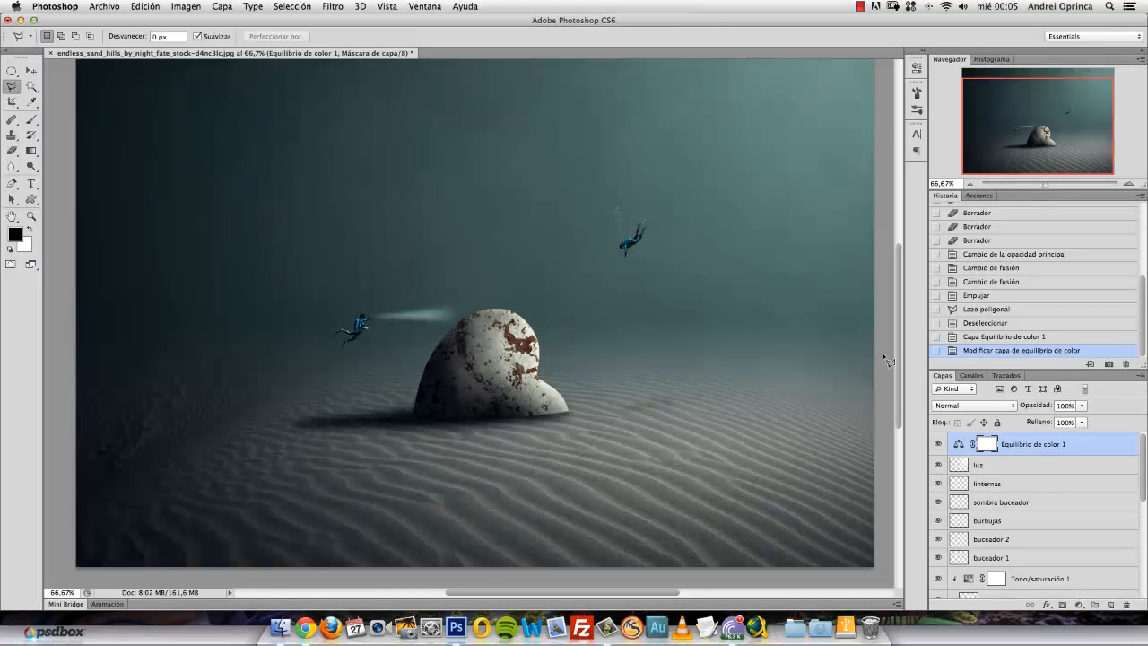